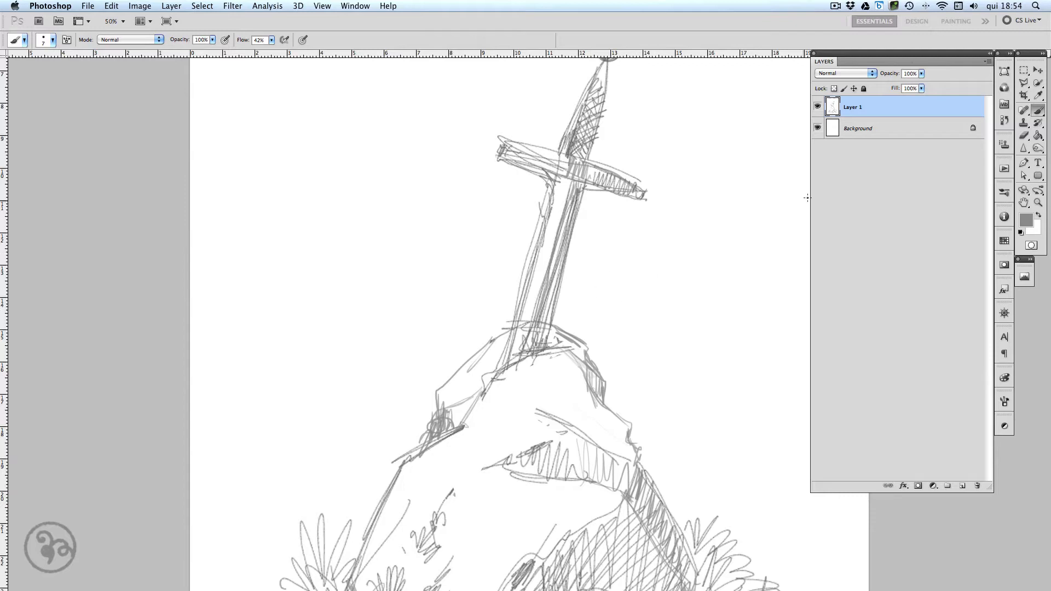
# Set the sword sketch layer's blend mode to Multiply and lower its opacity to about 42%.
pyautogui.click(845, 73)
pyautogui.click(843, 102)
pyautogui.click(921, 74)
pyautogui.moveTo(905, 83); pyautogui.dragTo(891, 85)
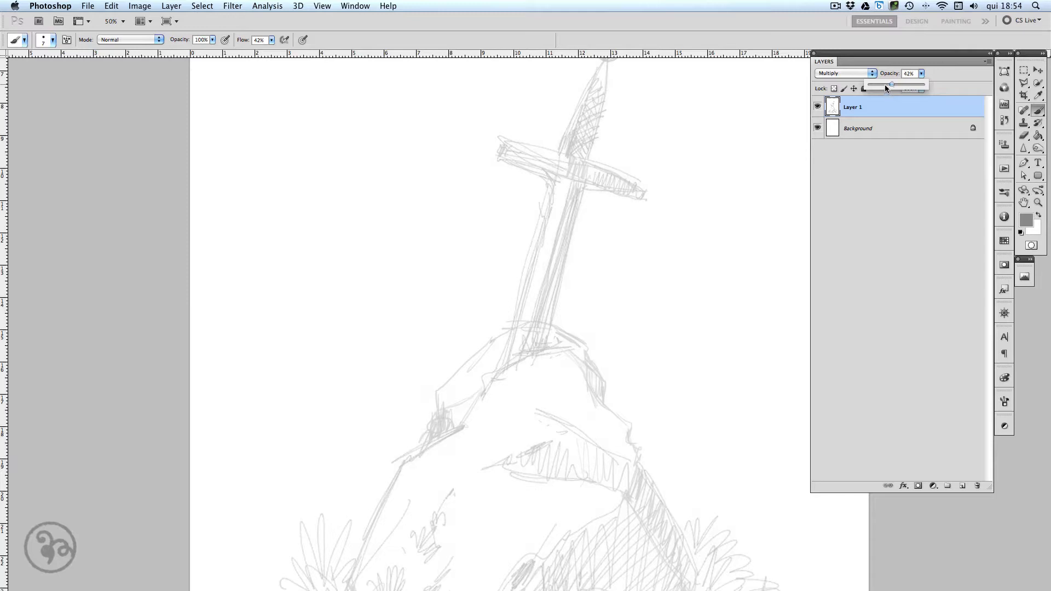
# Add a new layer directly above the background and fill it with a dark slate blue (H 205, S 24, B 33).
pyautogui.click(884, 129)
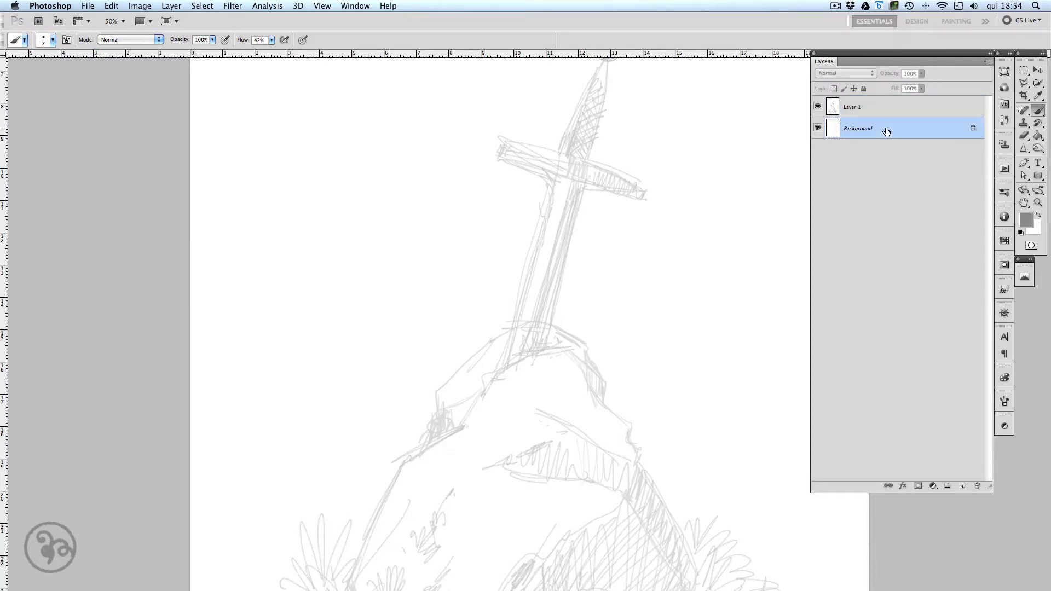
pyautogui.click(963, 487)
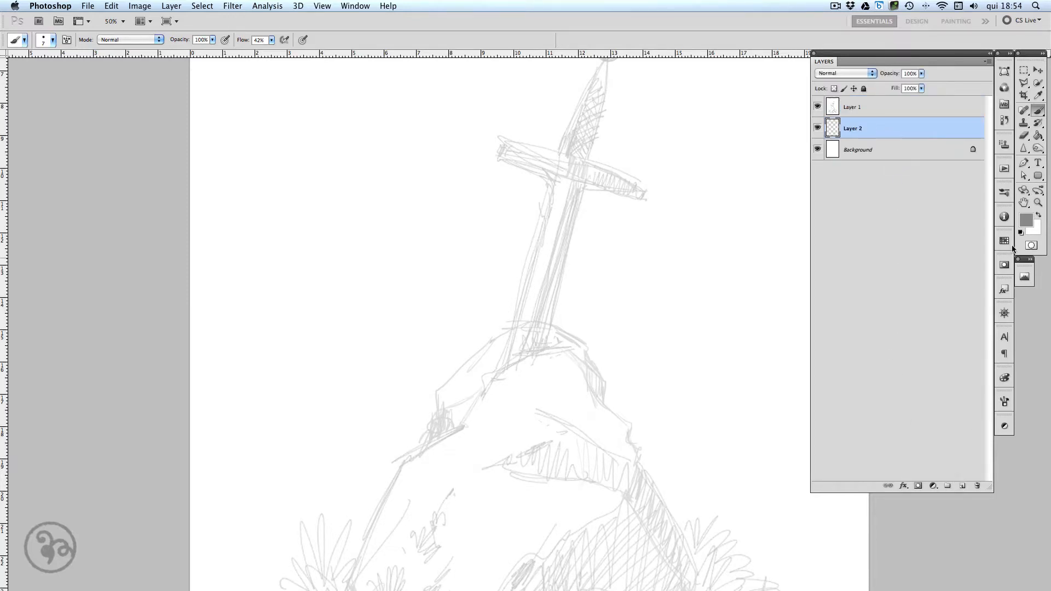
pyautogui.click(1026, 220)
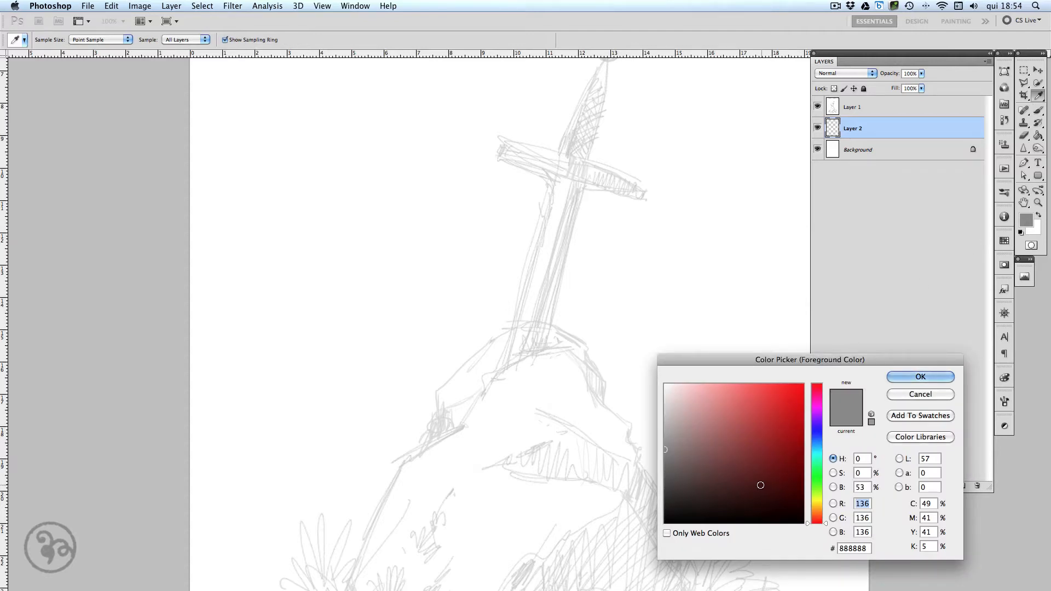
pyautogui.moveTo(666, 452); pyautogui.dragTo(669, 464)
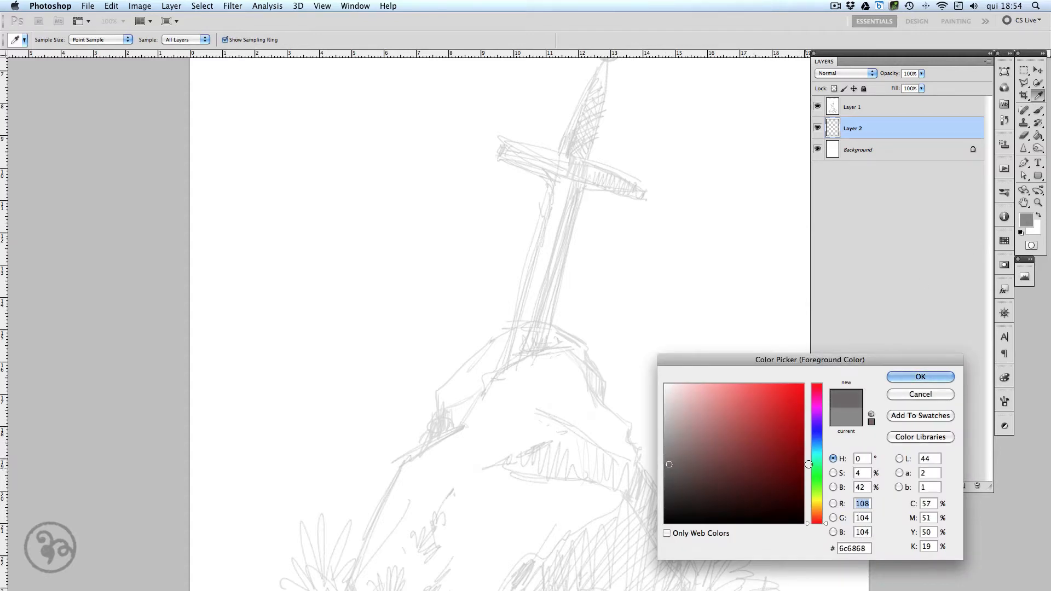
pyautogui.moveTo(818, 444); pyautogui.dragTo(817, 443)
pyautogui.moveTo(681, 481); pyautogui.dragTo(698, 477)
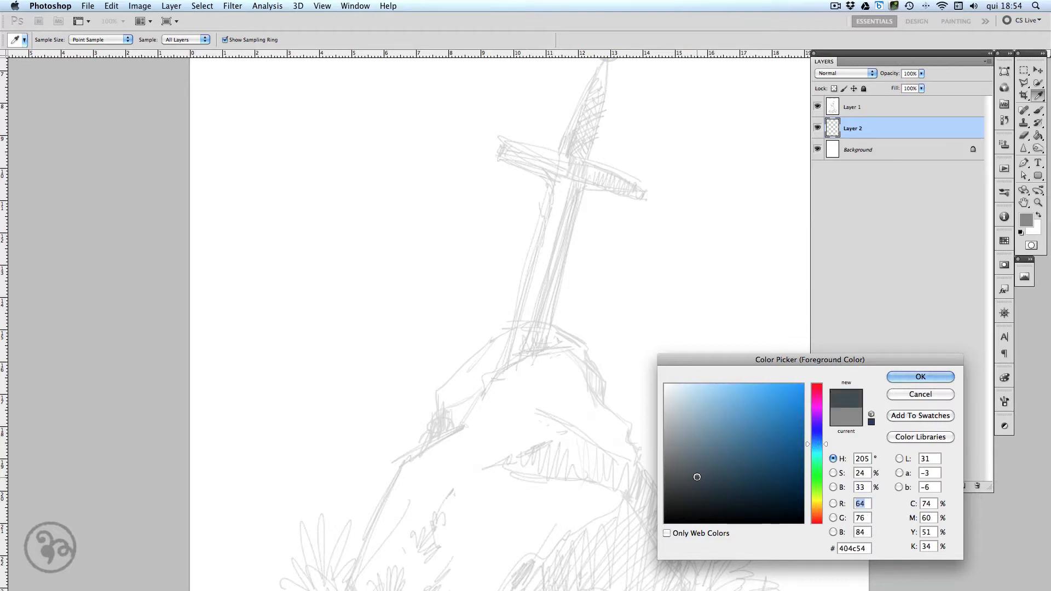
pyautogui.click(920, 377)
pyautogui.press('g')
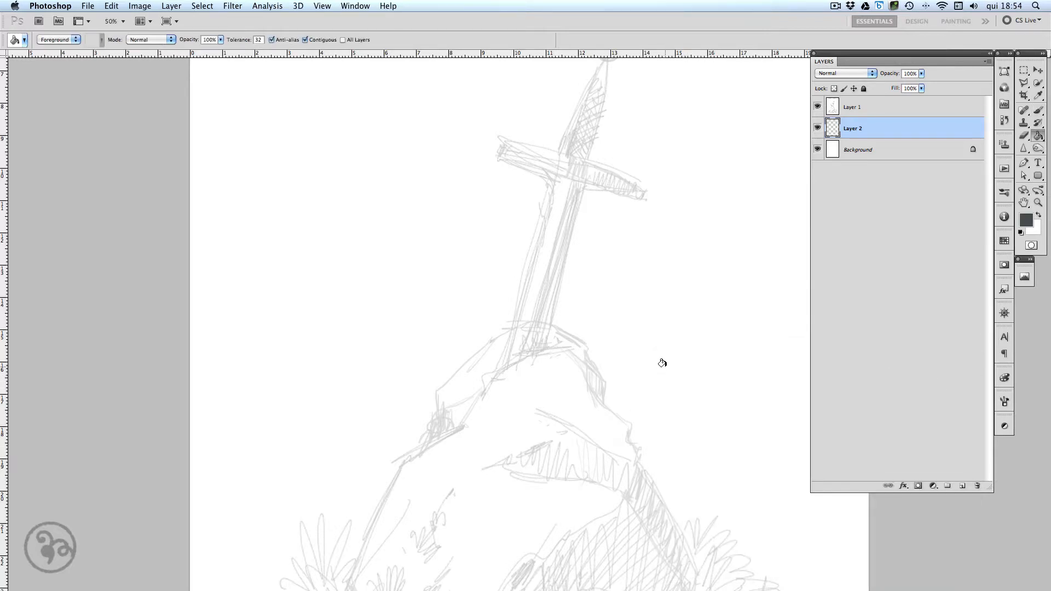
pyautogui.click(665, 368)
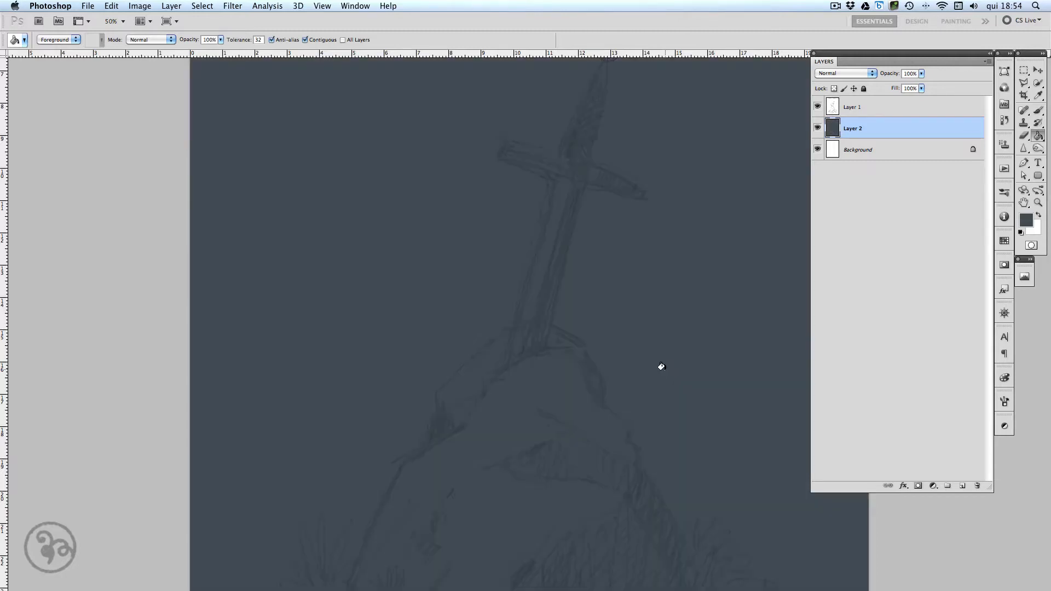
# Rename the filled layer as fundo and add a new empty layer above it.
pyautogui.doubleClick(854, 130)
pyautogui.write('fundo')
pyautogui.press('Return')
pyautogui.click(963, 486)
pyautogui.press('super+minus')
pyautogui.press('super+minus')
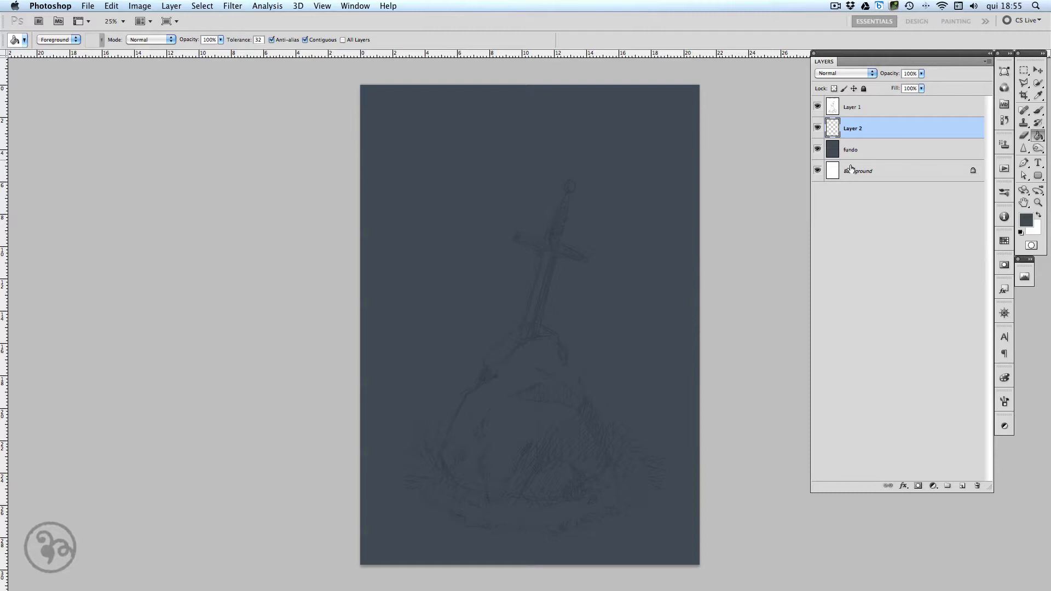
# Darken the fundo layer with a Curves adjustment.
pyautogui.click(882, 157)
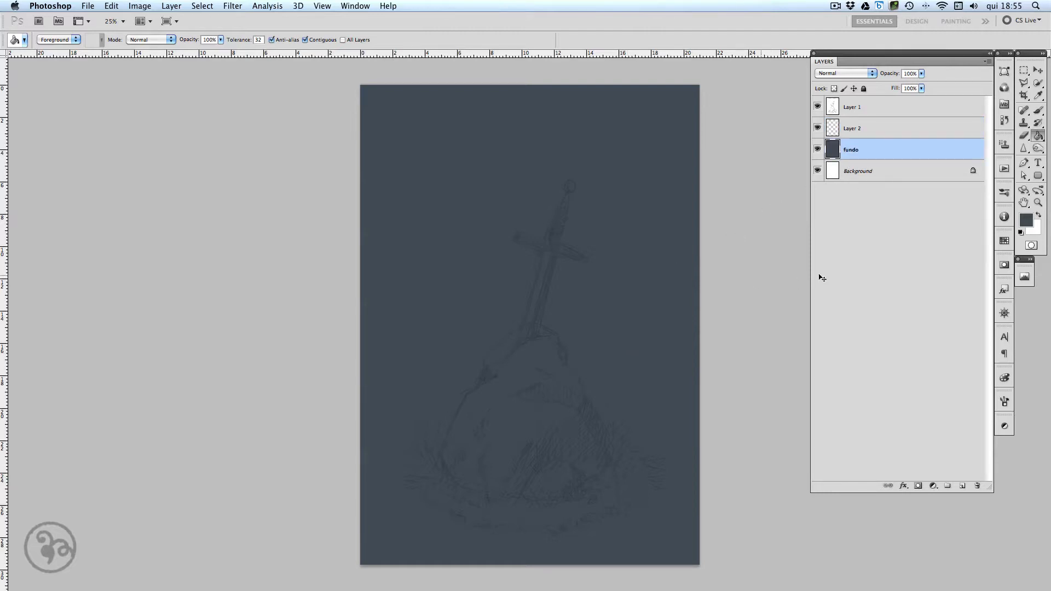
pyautogui.press('super+m')
pyautogui.moveTo(893, 368); pyautogui.dragTo(894, 383)
pyautogui.click(1020, 271)
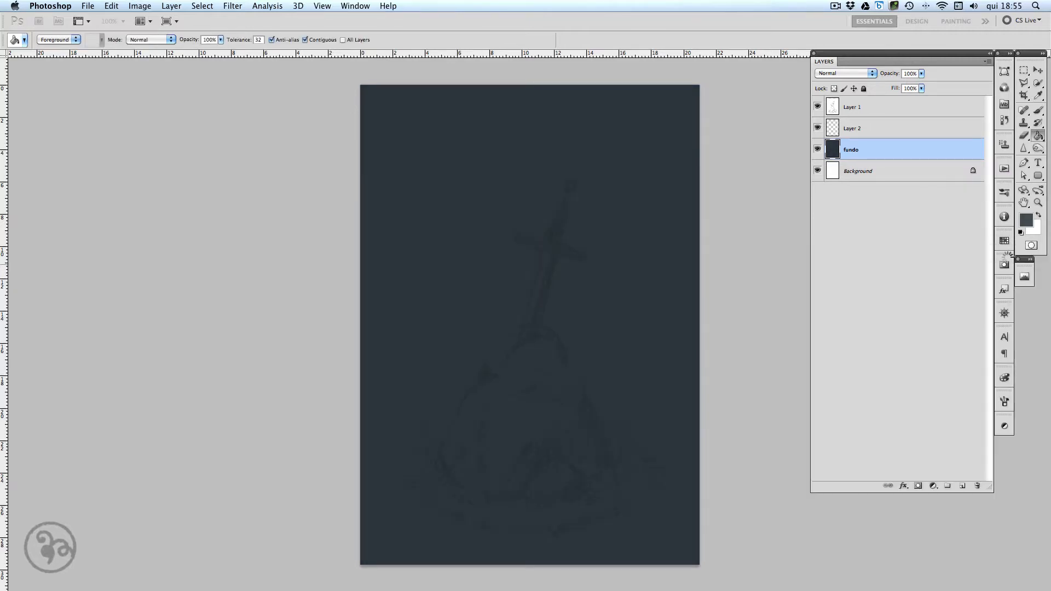
# Add a new layer above fundo, group the two layers, name the group fundo and expand it.
pyautogui.click(962, 485)
pyautogui.keyDown('shift'); pyautogui.click(896, 177); pyautogui.keyUp('shift')
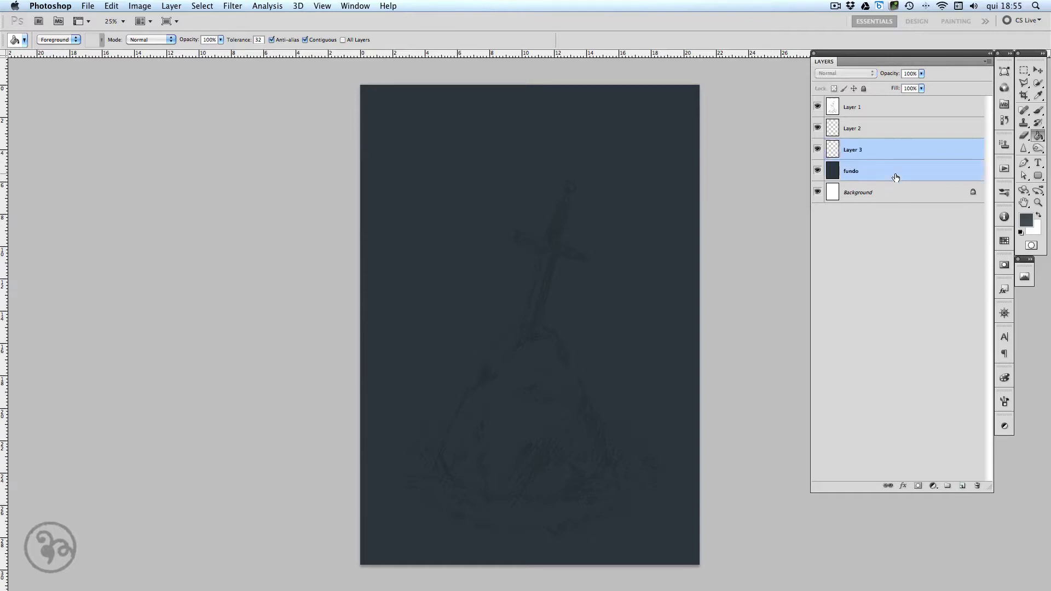
pyautogui.press('super+g')
pyautogui.doubleClick(871, 145)
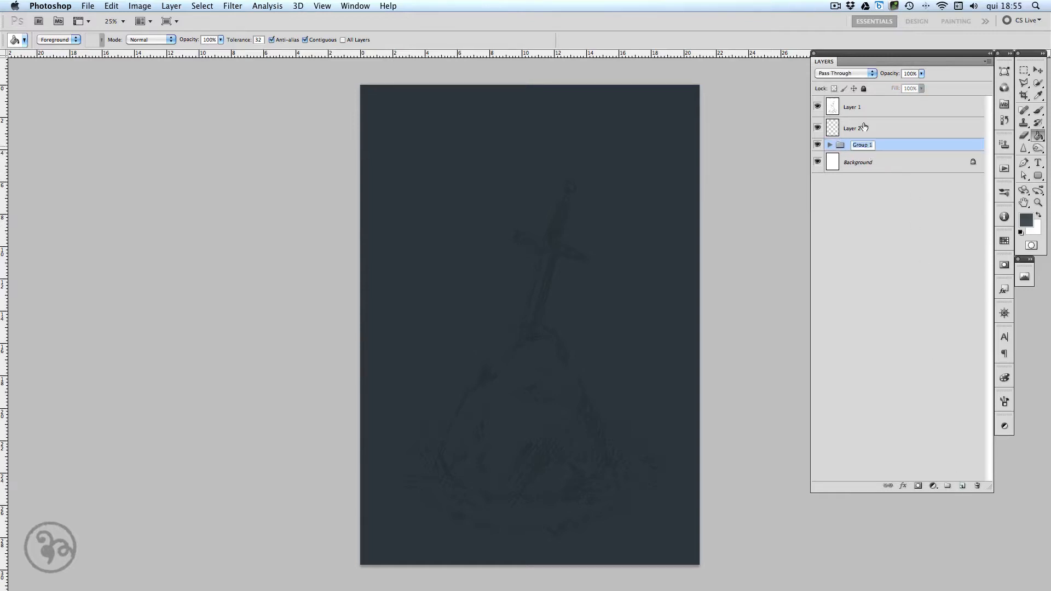
pyautogui.write('fundo')
pyautogui.press('Return')
pyautogui.click(830, 145)
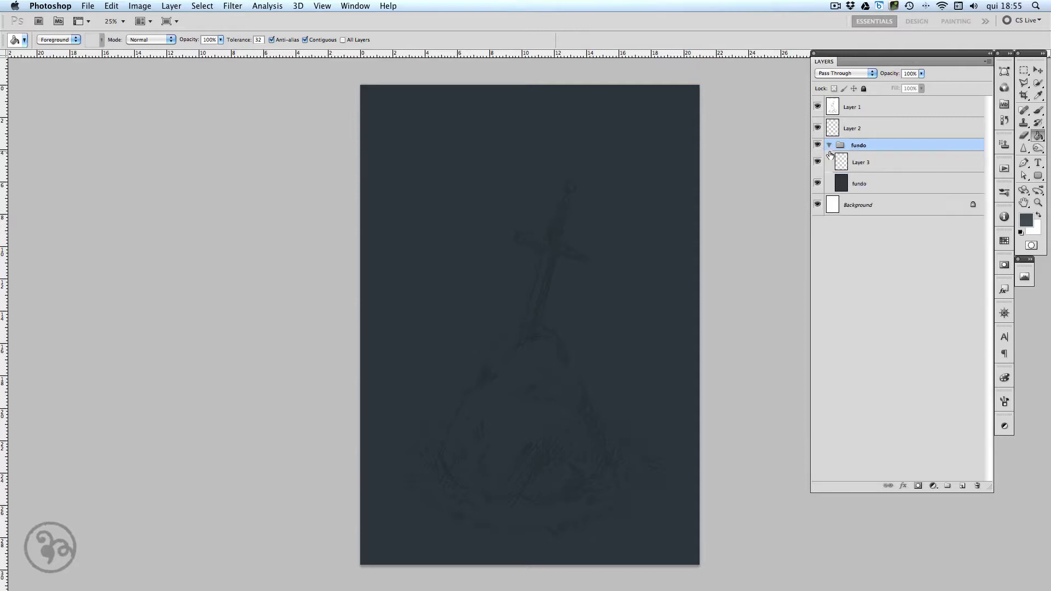
# Select the empty layer inside the fundo group and set the foreground colour to light blue 80b5e3.
pyautogui.click(891, 170)
pyautogui.click(1027, 222)
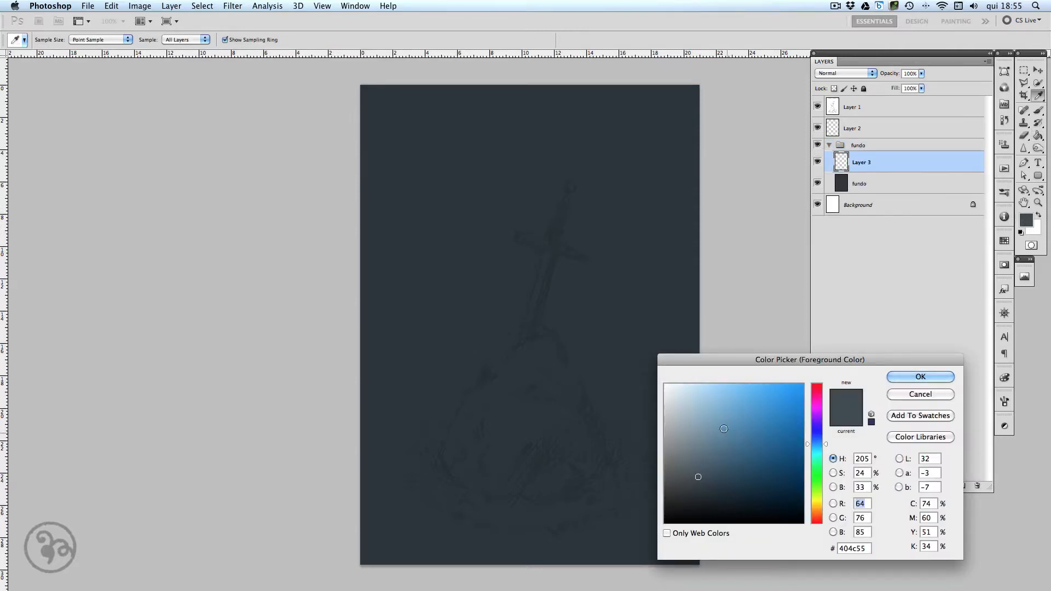
pyautogui.click(659, 307)
pyautogui.moveTo(729, 440); pyautogui.dragTo(724, 398)
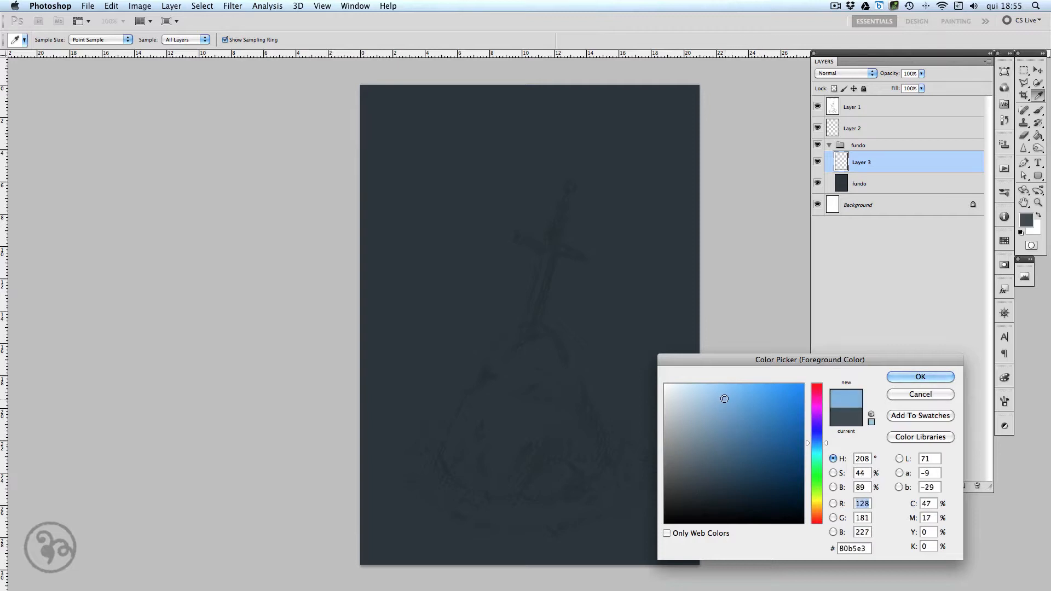
pyautogui.click(926, 378)
pyautogui.press('g')
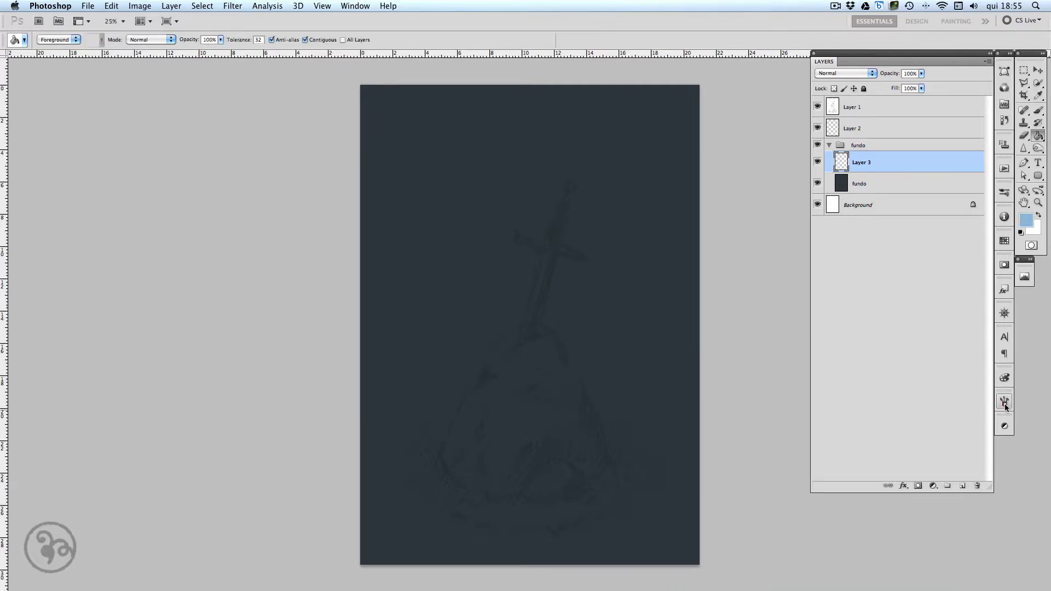
# Choose a soft round brush with 0% hardness, enlarge it to 100 px, and turn off Shape Dynamics and Transfer.
pyautogui.press('F5')
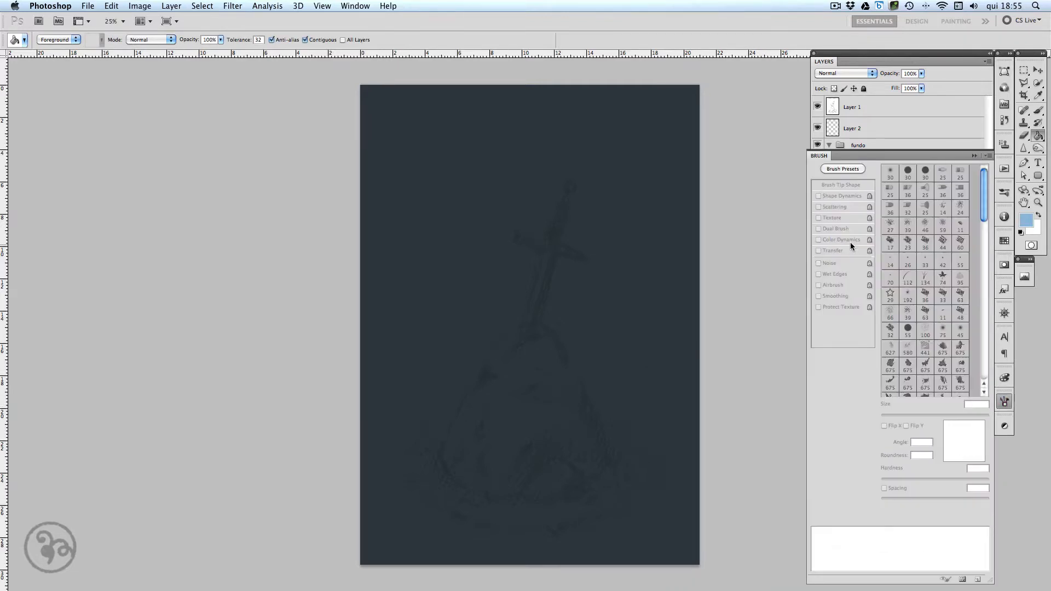
pyautogui.press('b')
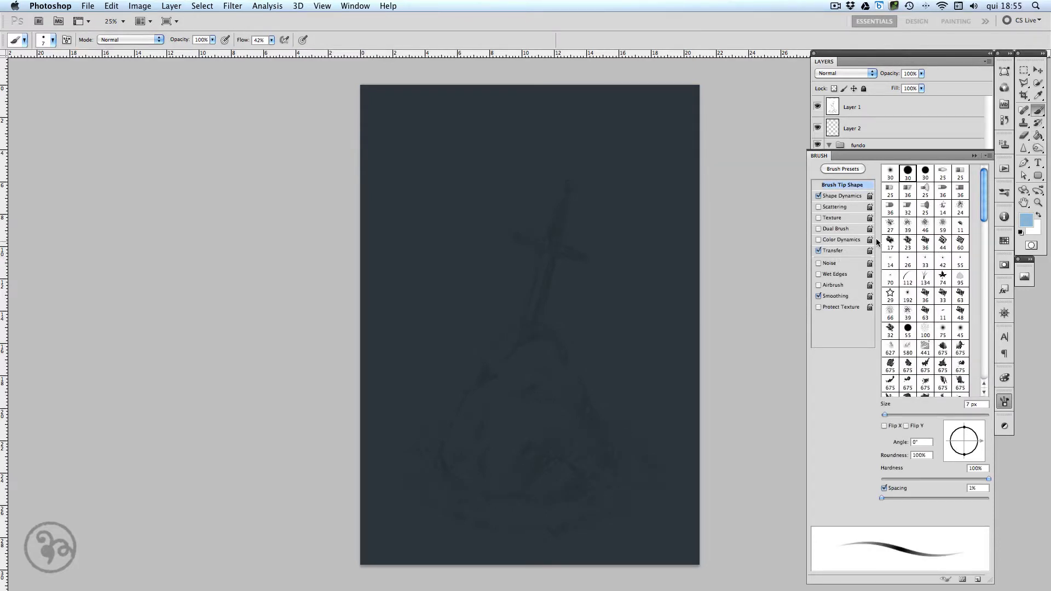
pyautogui.click(889, 173)
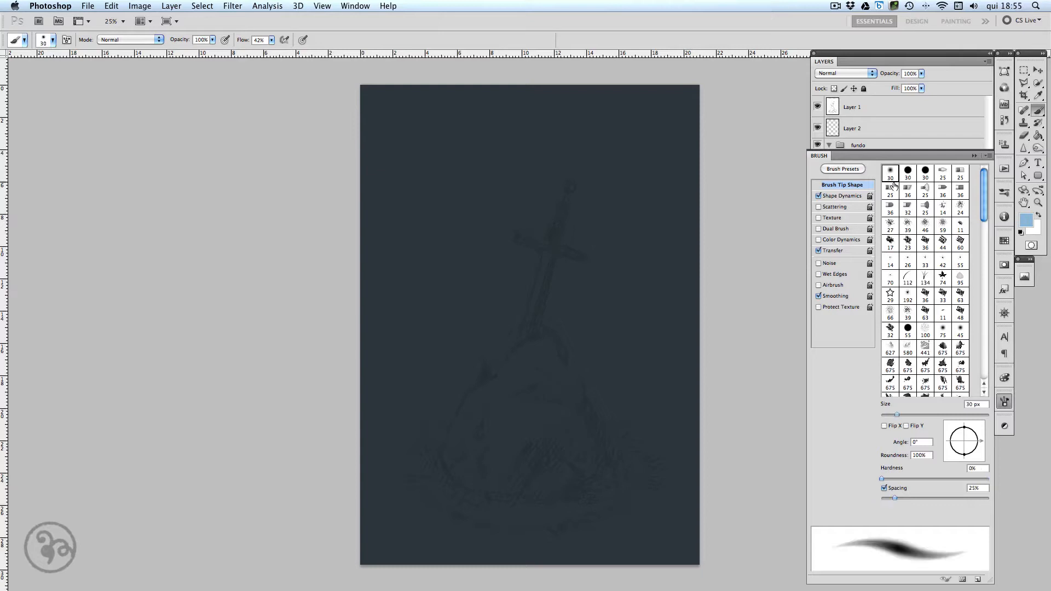
pyautogui.click(818, 195)
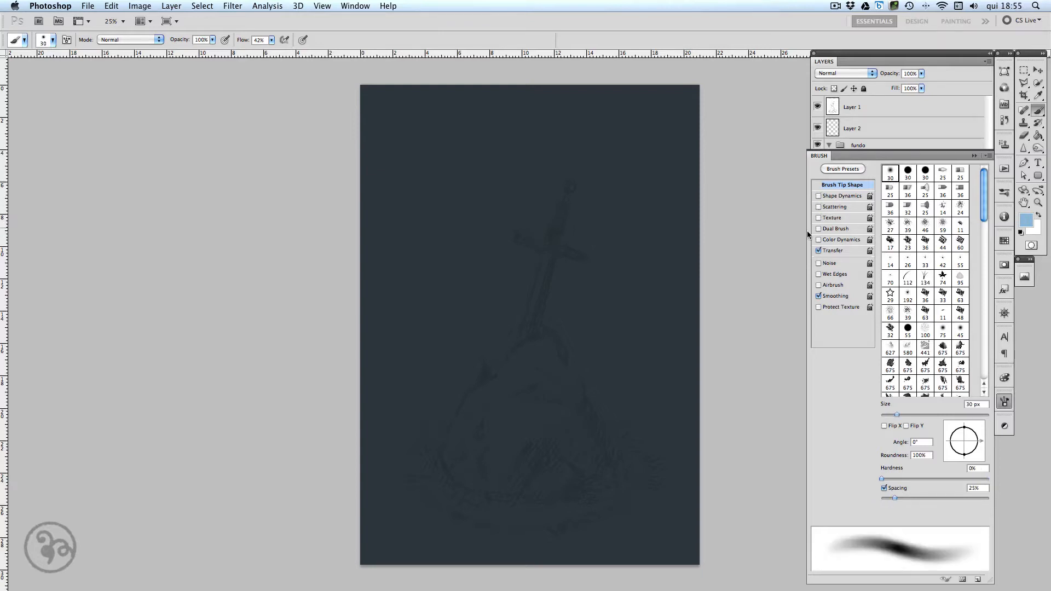
pyautogui.press(']')
pyautogui.press(']')
pyautogui.press(']')
pyautogui.press(']')
pyautogui.press(']')
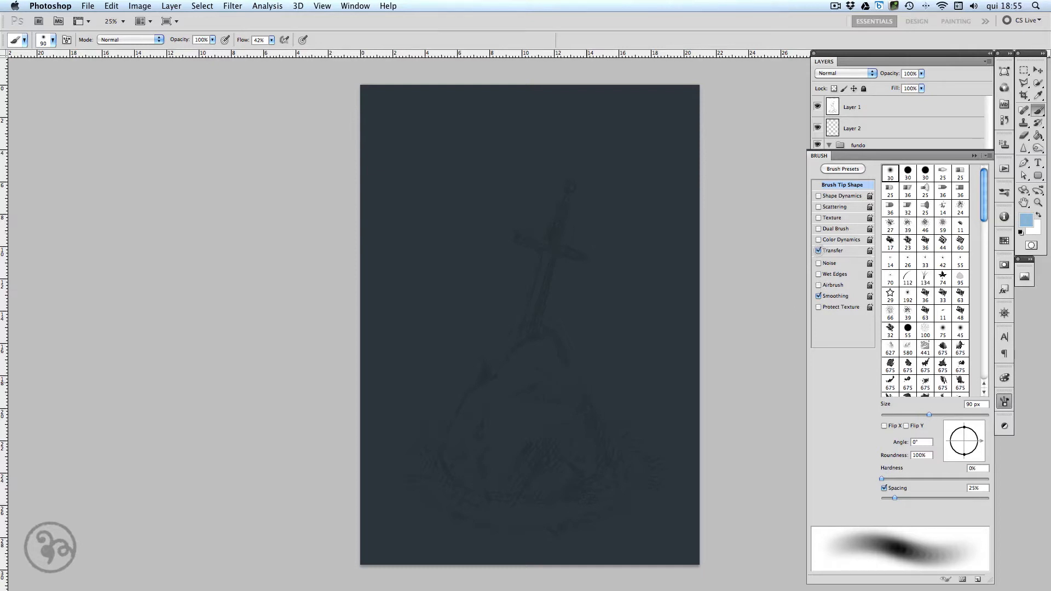
pyautogui.press(']')
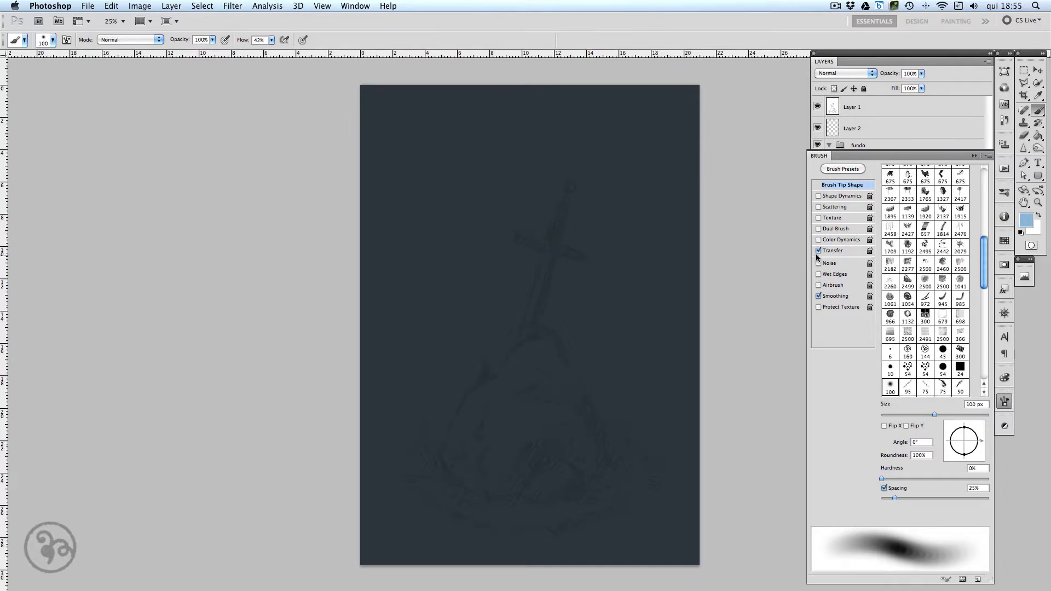
pyautogui.click(818, 251)
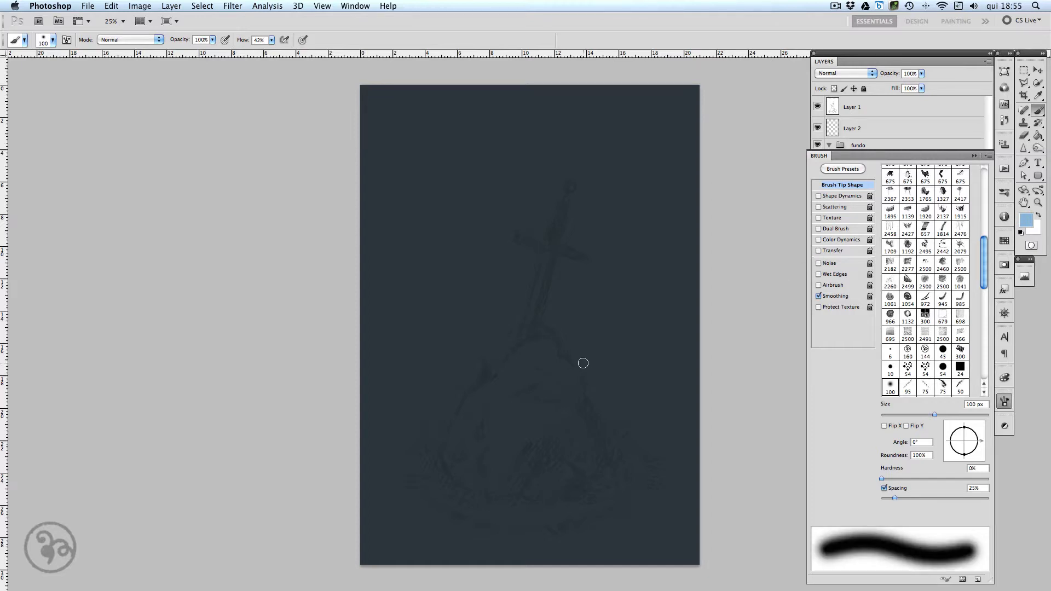
# Paint a soft light-blue glow around the rock with the brush at 10% opacity and about 1300 px.
pyautogui.press(']')
pyautogui.press(']')
pyautogui.press(']')
pyautogui.press(']')
pyautogui.press(']')
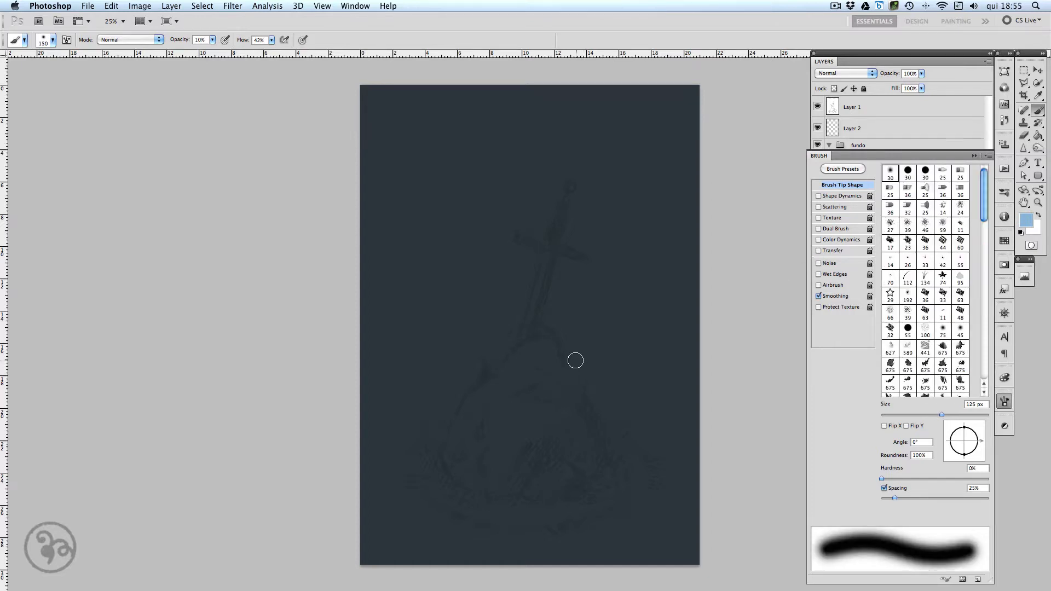
pyautogui.press(']')
pyautogui.press(']')
pyautogui.press(']')
pyautogui.press(']')
pyautogui.press(']')
pyautogui.press(']')
pyautogui.press(']')
pyautogui.press(']')
pyautogui.press(']')
pyautogui.press(']')
pyautogui.press(']')
pyautogui.press(']')
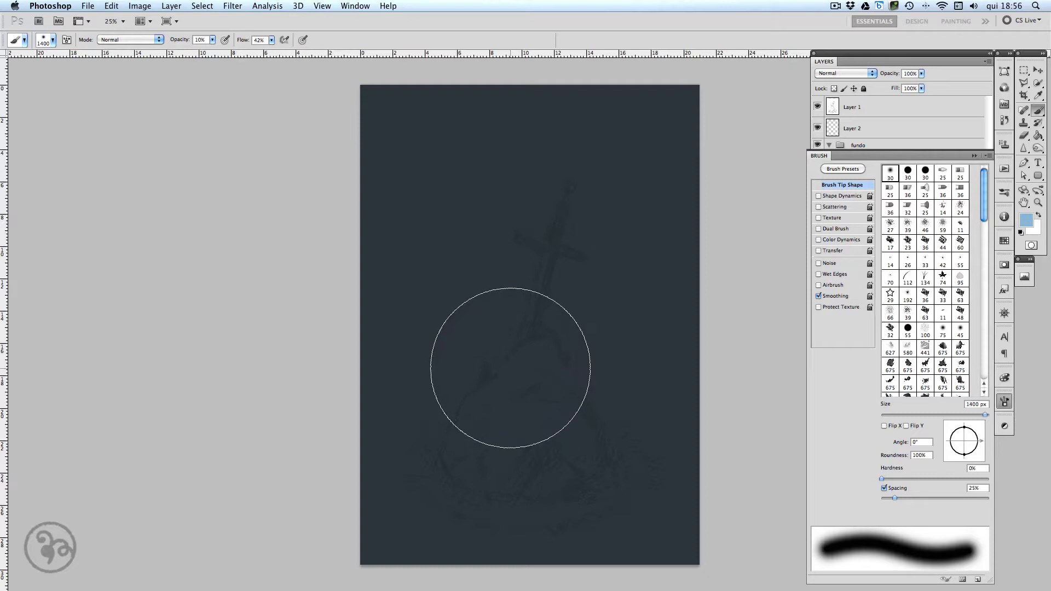
pyautogui.press(']')
pyautogui.press(']')
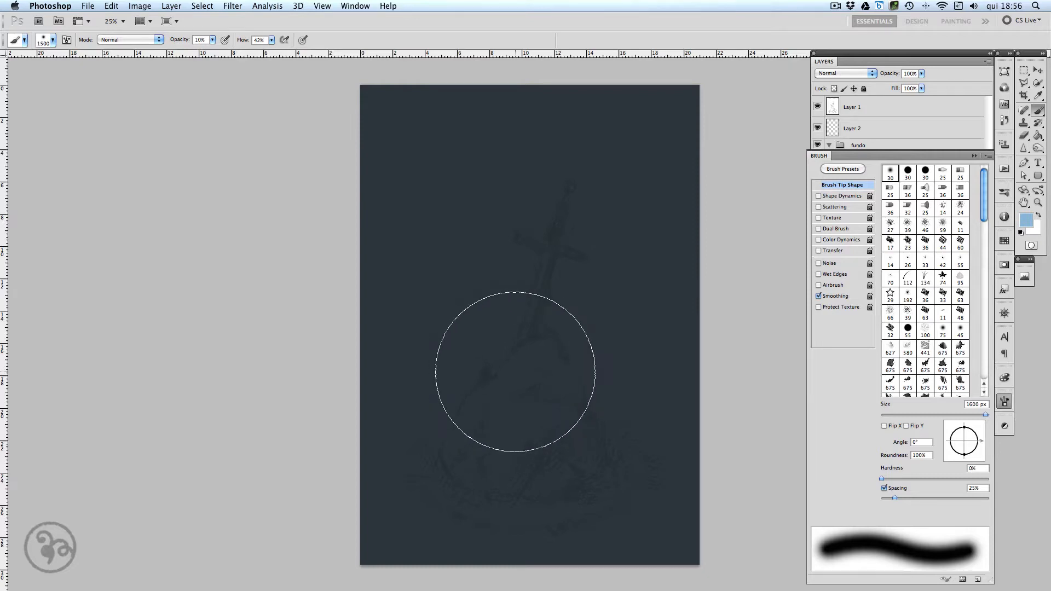
pyautogui.press('[')
pyautogui.press('[')
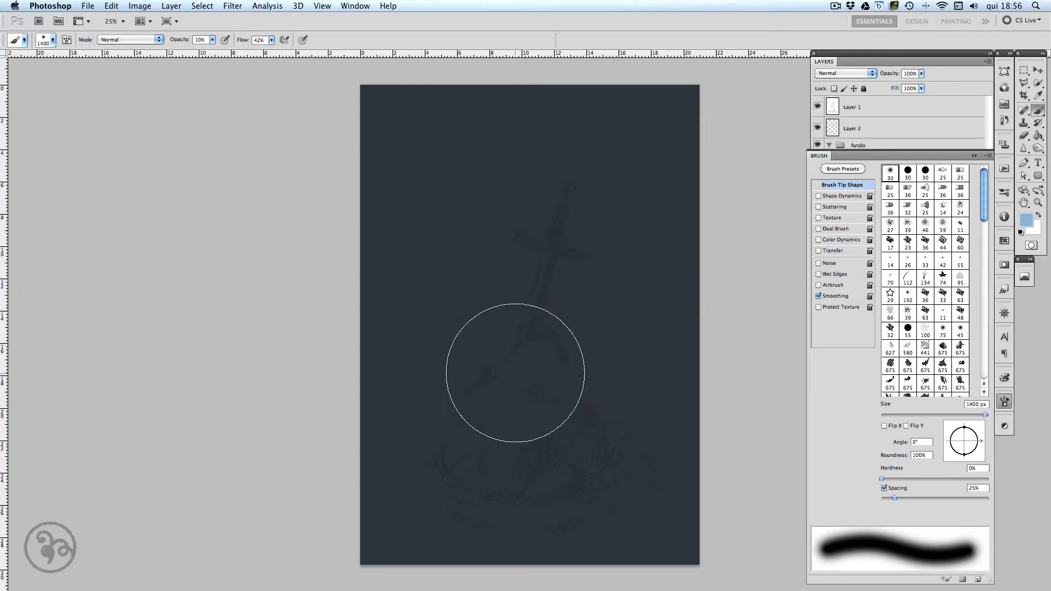
pyautogui.moveTo(508, 372)
pyautogui.mouseDown()
pyautogui.moveTo(529, 398)
pyautogui.moveTo(504, 386)
pyautogui.moveTo(510, 349)
pyautogui.moveTo(505, 384)
pyautogui.moveTo(519, 381)
pyautogui.moveTo(508, 379)
pyautogui.moveTo(535, 420)
pyautogui.moveTo(503, 401)
pyautogui.moveTo(515, 347)
pyautogui.mouseUp()
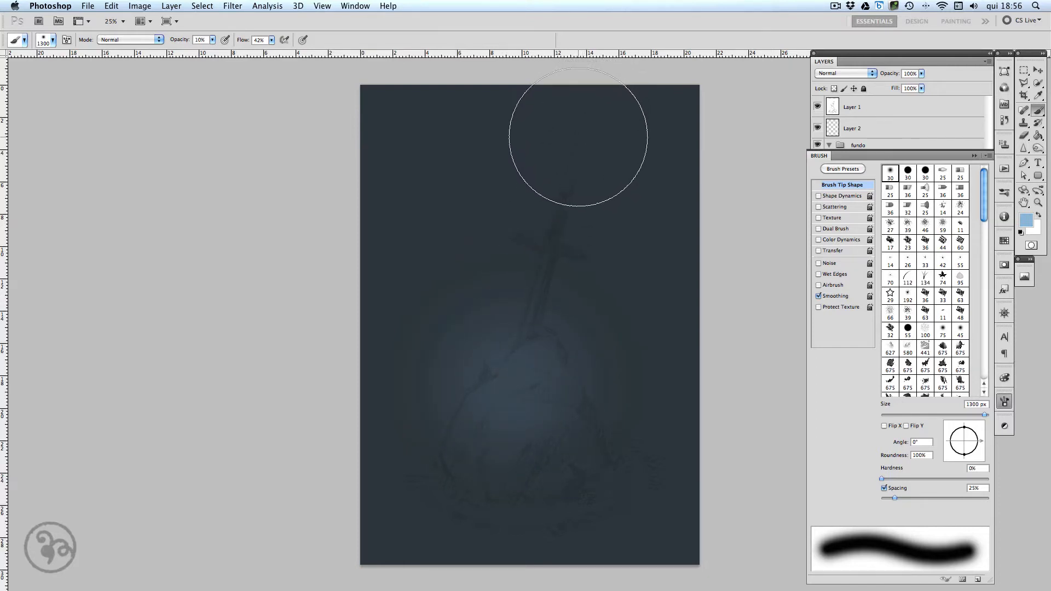
# Collapse the fundo group and rename the empty layer above it as pedra_base.
pyautogui.click(905, 142)
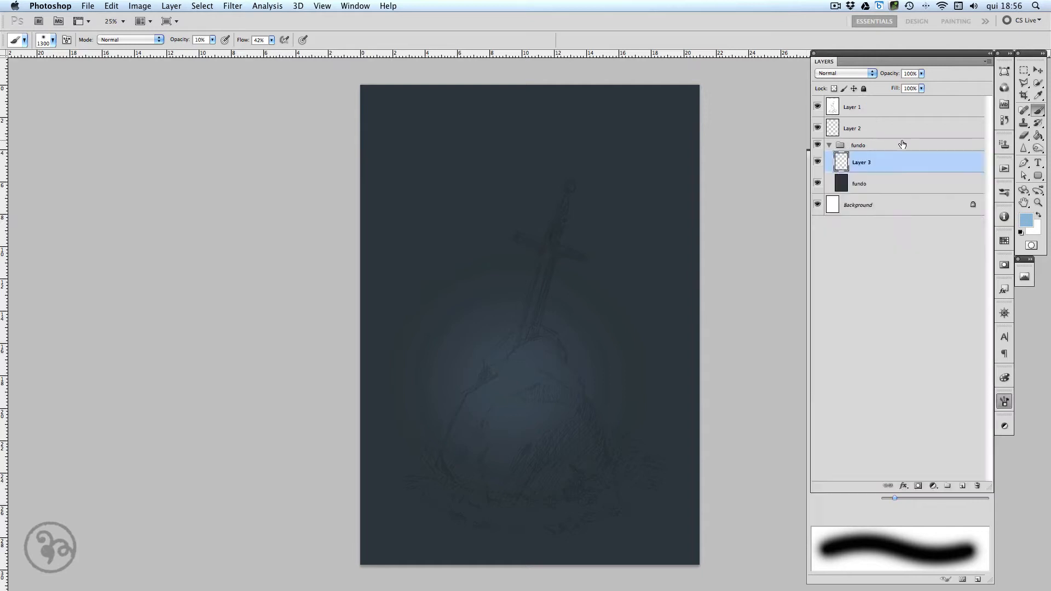
pyautogui.click(903, 142)
pyautogui.click(829, 146)
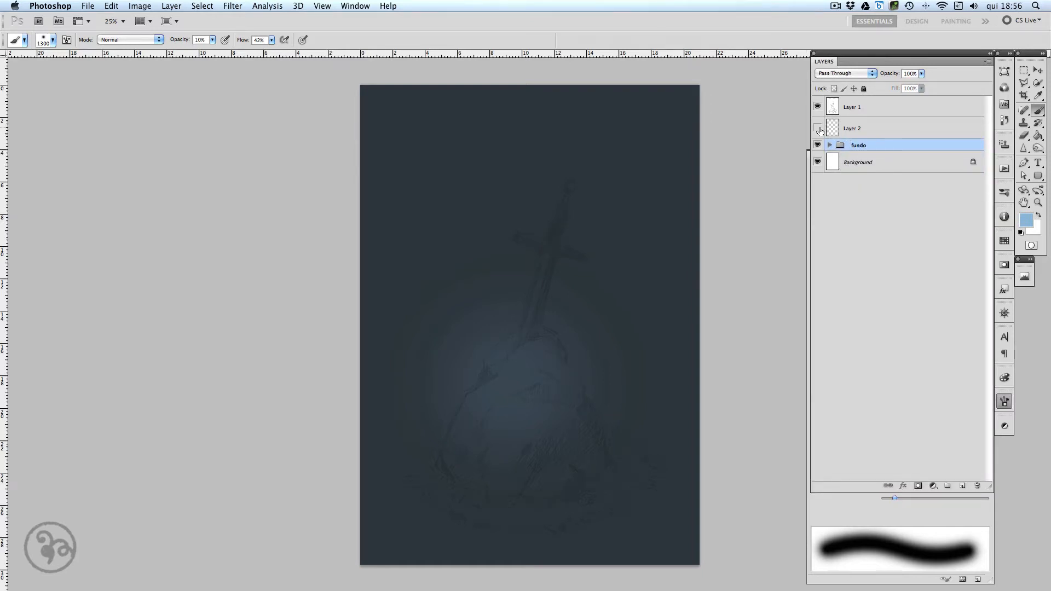
pyautogui.click(818, 128)
pyautogui.click(872, 134)
pyautogui.doubleClick(857, 131)
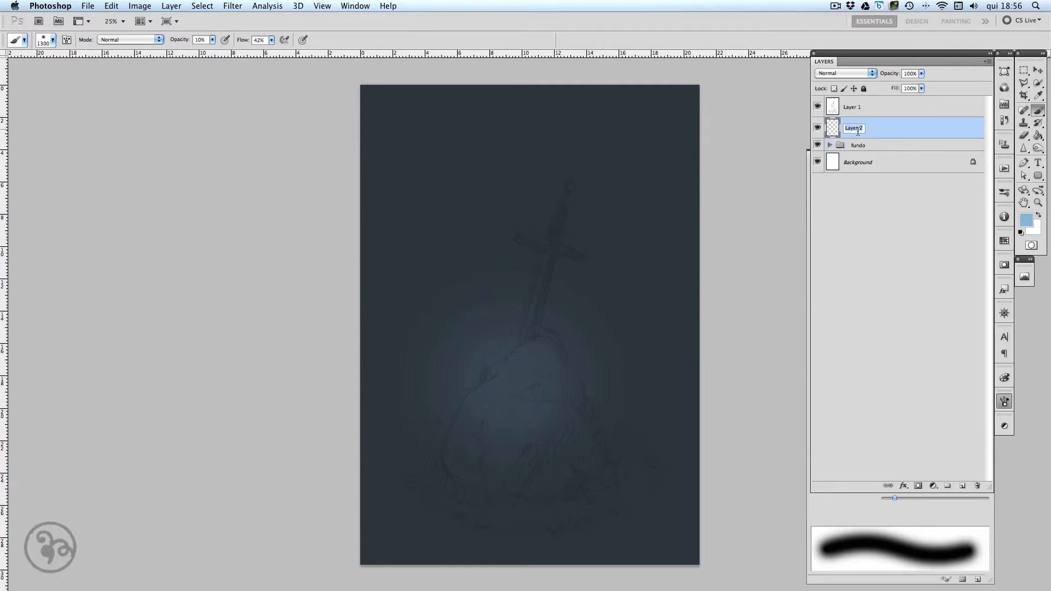
pyautogui.write('pedra_base')
pyautogui.press('Return')
# Choose the 63 px textured brush preset and open its detailed brush settings.
pyautogui.click(53, 42)
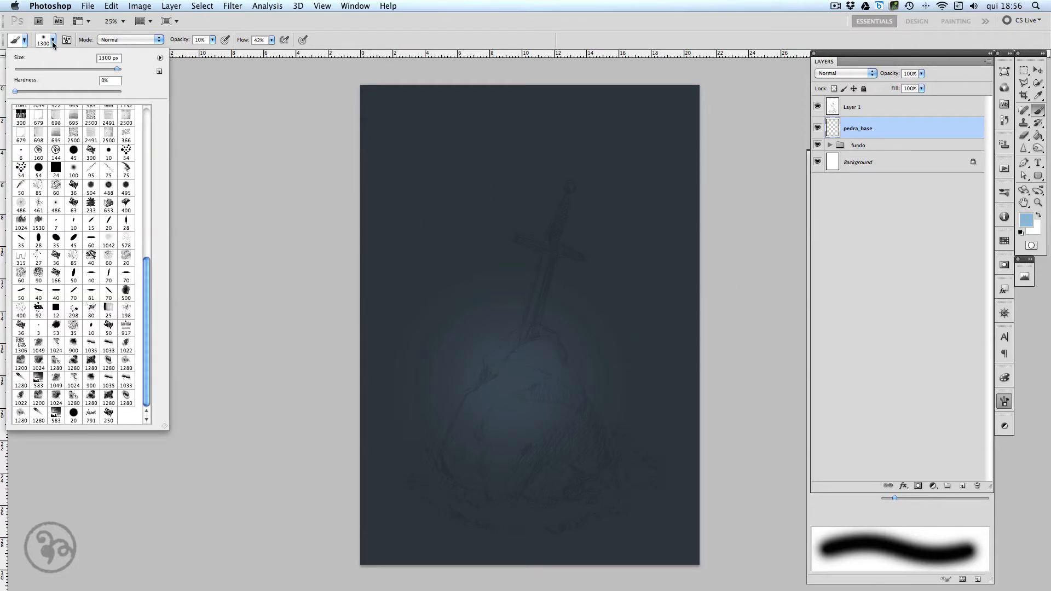
pyautogui.click(74, 205)
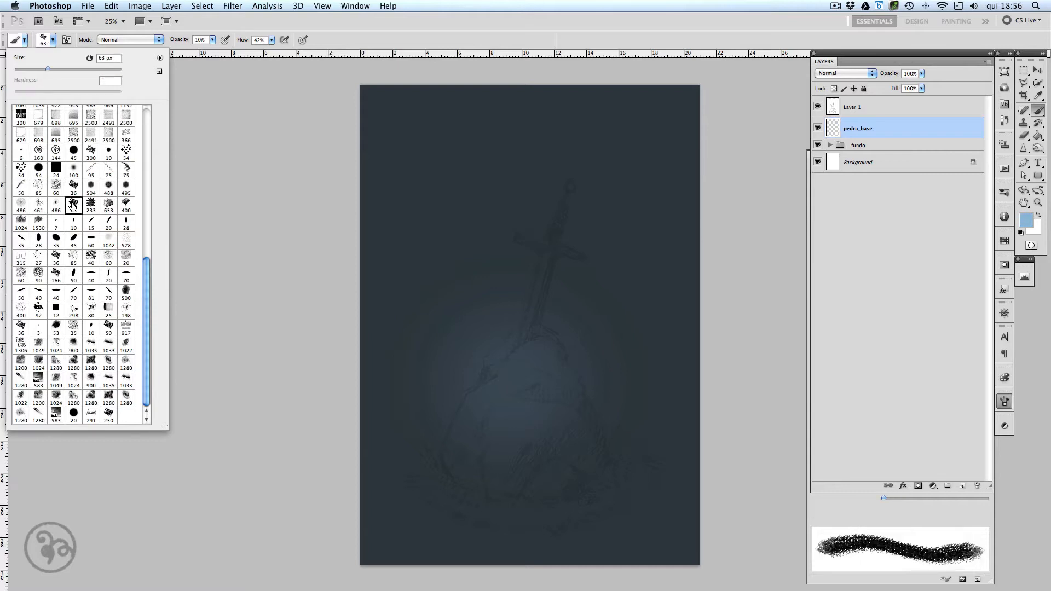
pyautogui.click(1003, 403)
pyautogui.click(1003, 403)
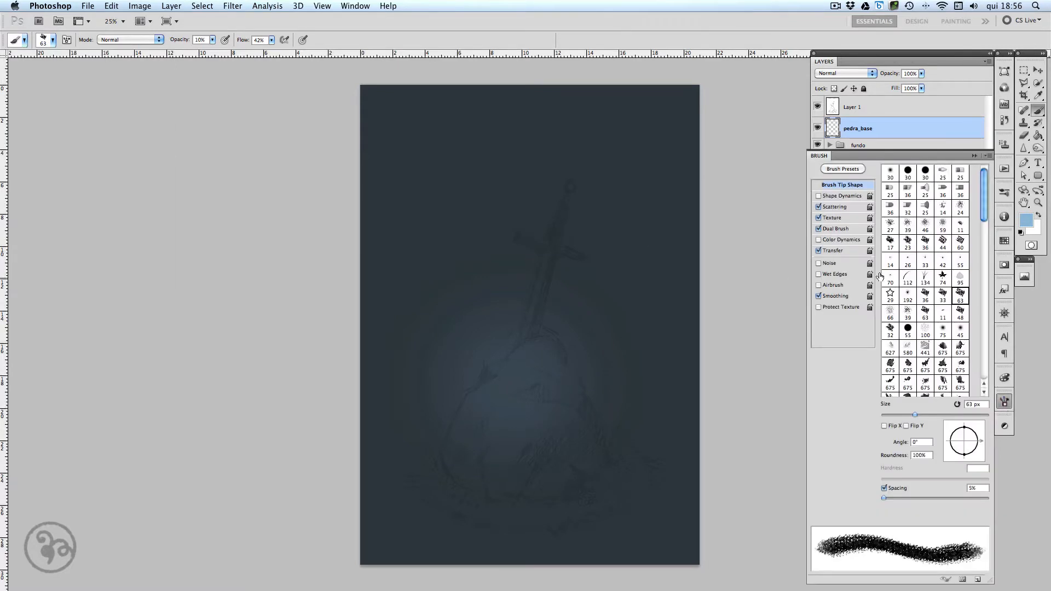
# Turn off Scattering, Texture and Dual Brush for the textured brush.
pyautogui.click(819, 207)
pyautogui.click(819, 218)
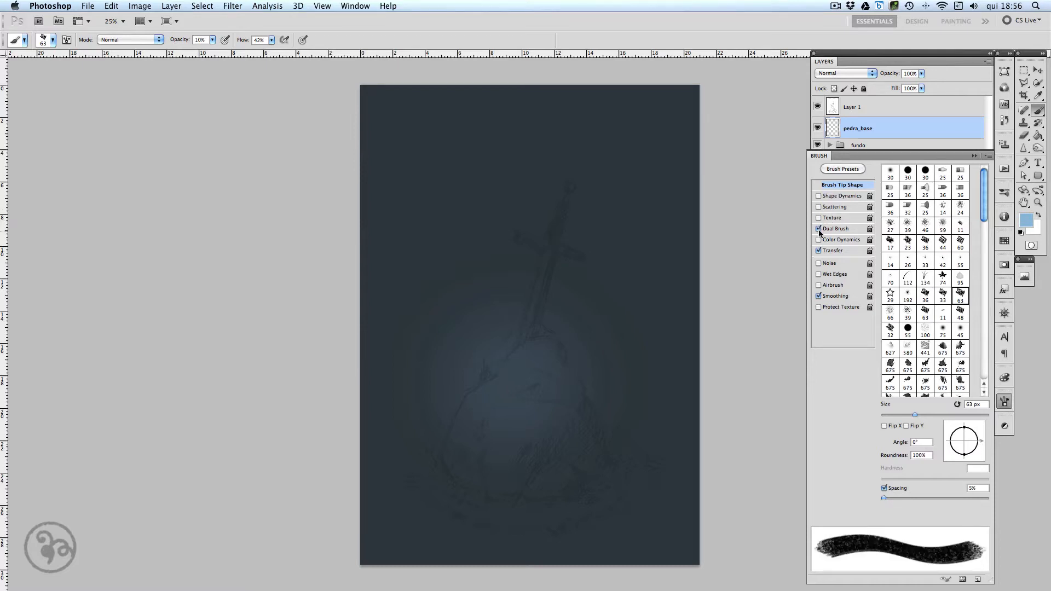
pyautogui.click(819, 229)
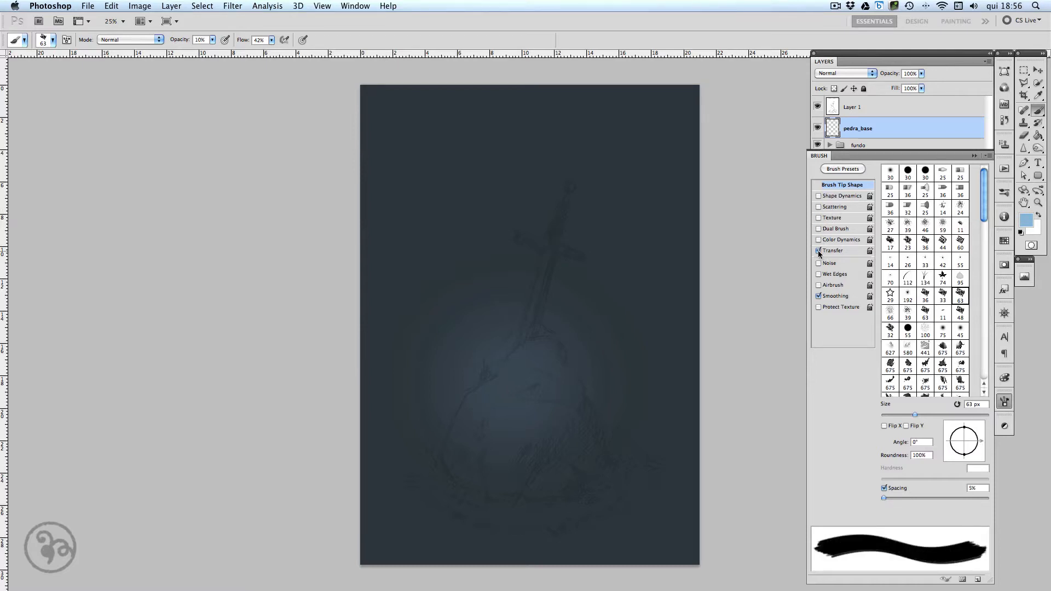
# Set the brush's Transfer controls for opacity jitter and flow jitter to Pen Pressure and close the brush settings.
pyautogui.click(834, 250)
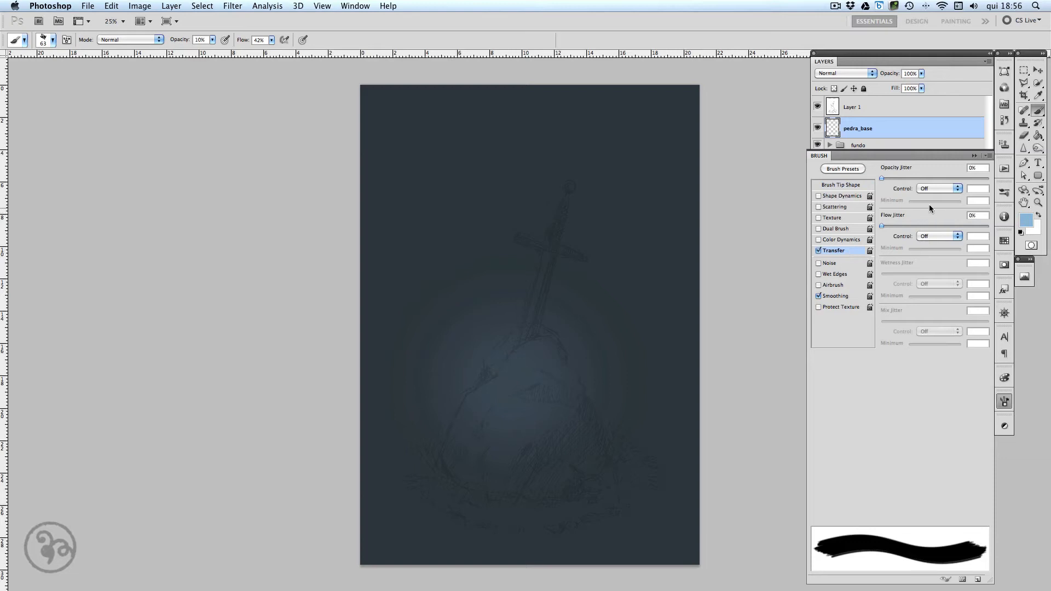
pyautogui.click(938, 188)
pyautogui.click(935, 203)
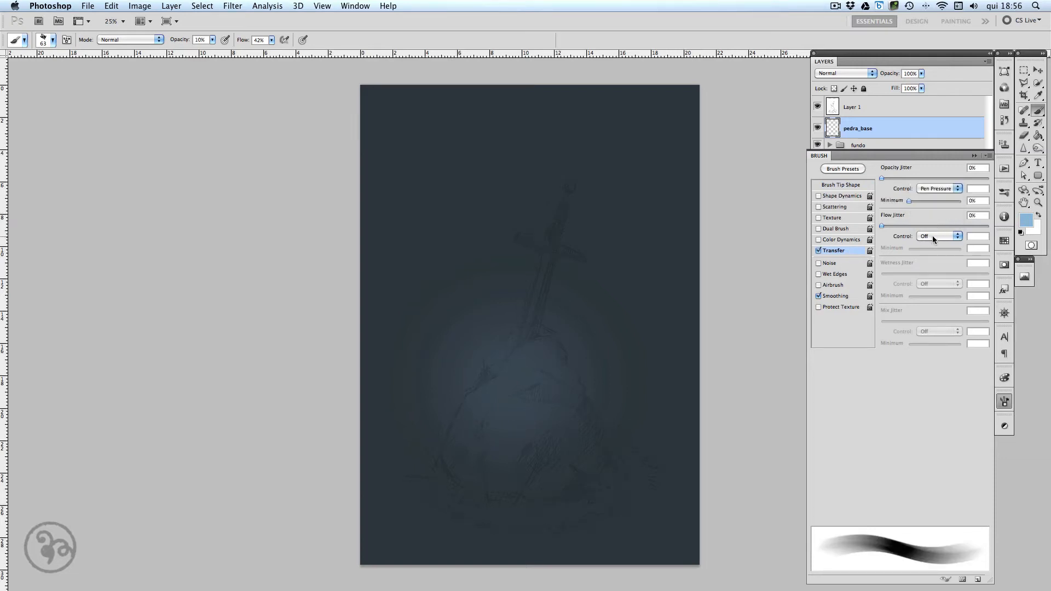
pyautogui.click(932, 236)
pyautogui.click(935, 251)
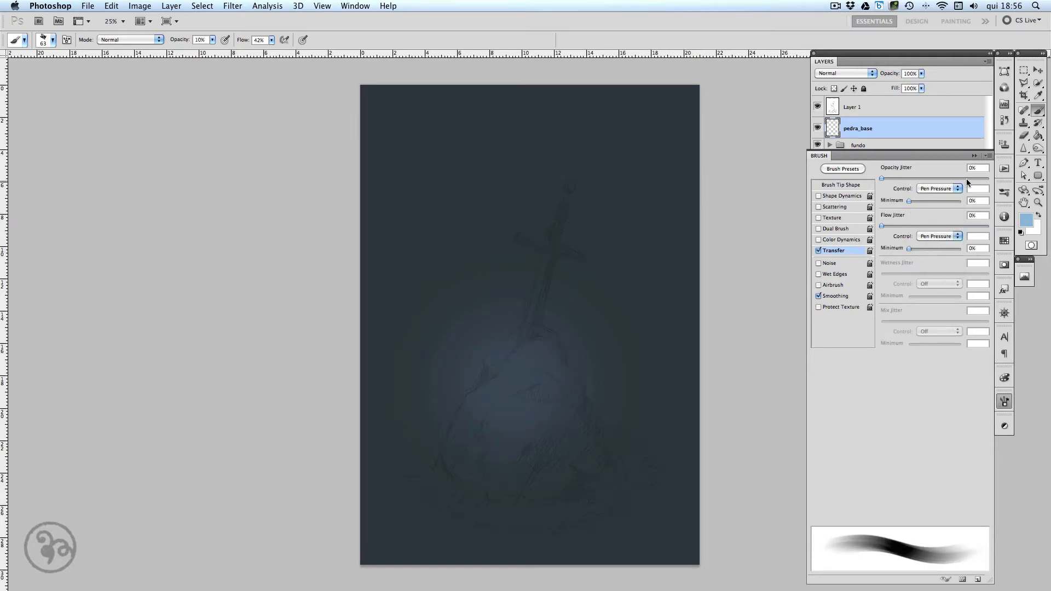
pyautogui.click(975, 156)
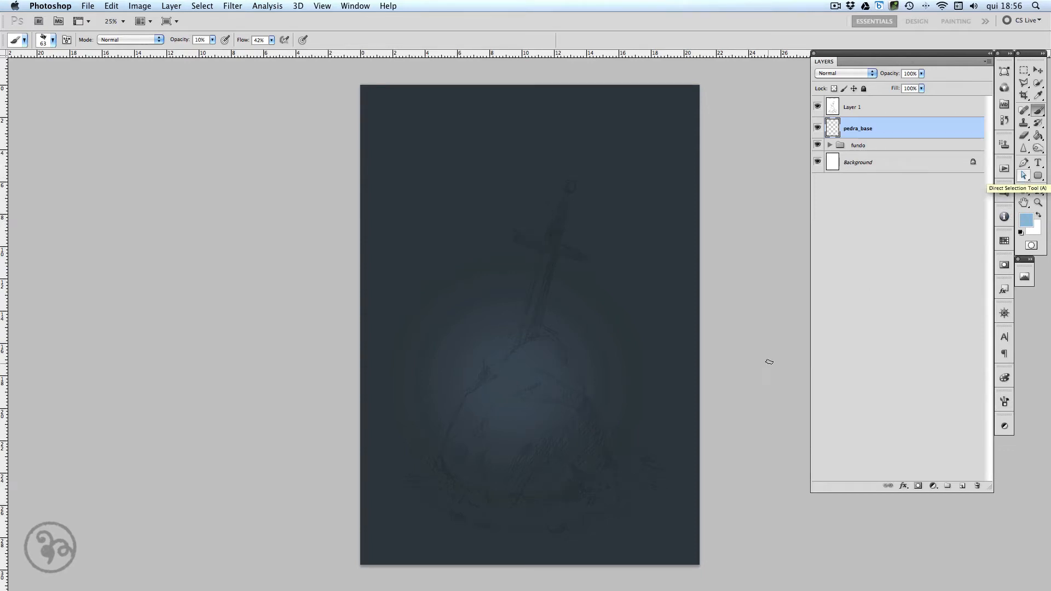
# Set the foreground color to the dark warm grey #52504b and return to the Brush tool.
pyautogui.click(1004, 402)
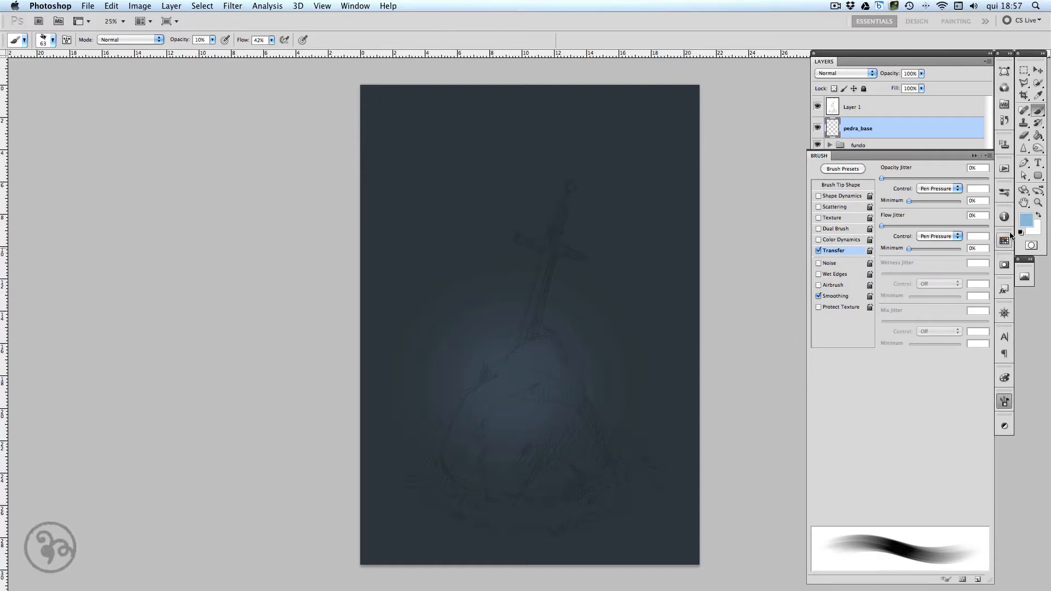
pyautogui.click(1027, 220)
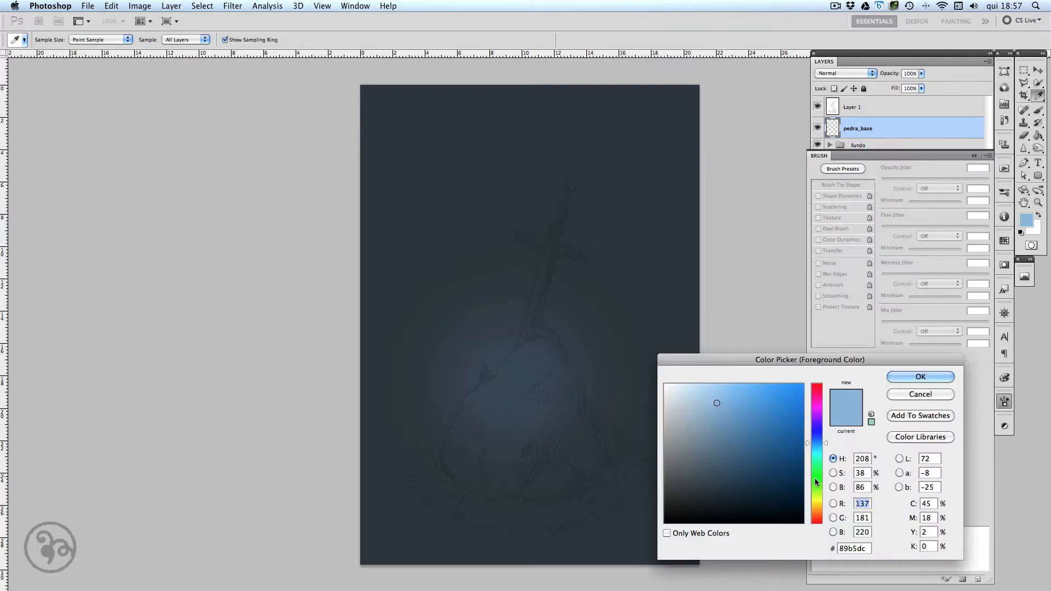
pyautogui.click(821, 427)
pyautogui.moveTo(821, 427); pyautogui.dragTo(807, 480)
pyautogui.click(671, 469)
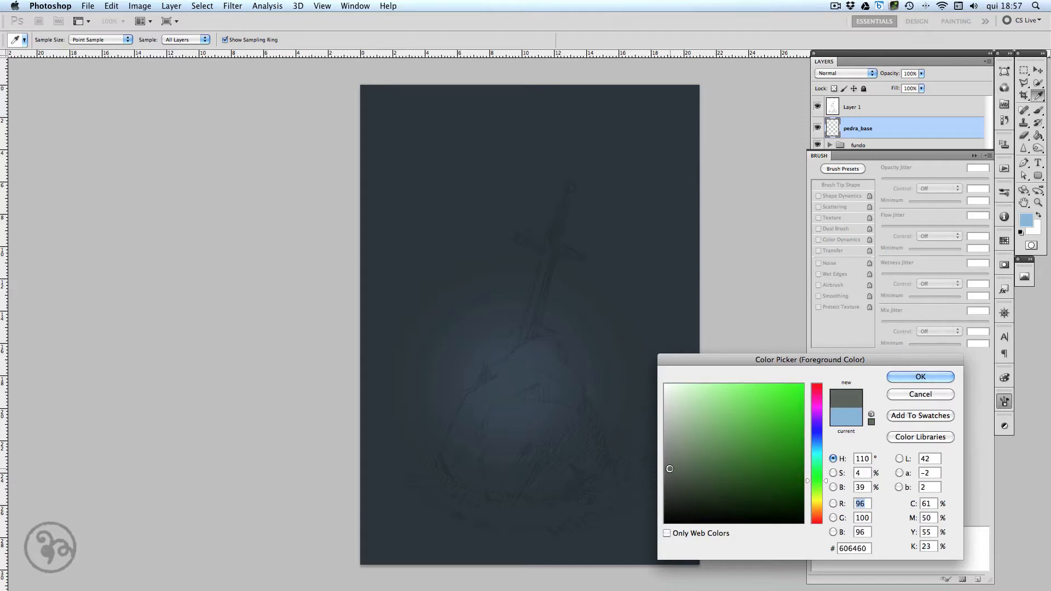
pyautogui.click(822, 505)
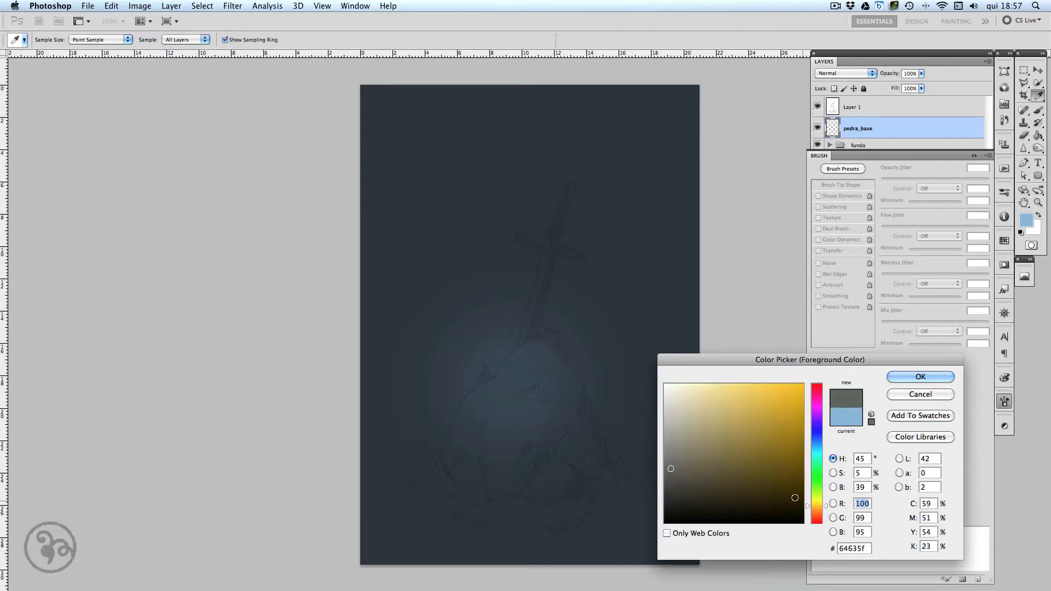
pyautogui.click(676, 472)
pyautogui.click(676, 480)
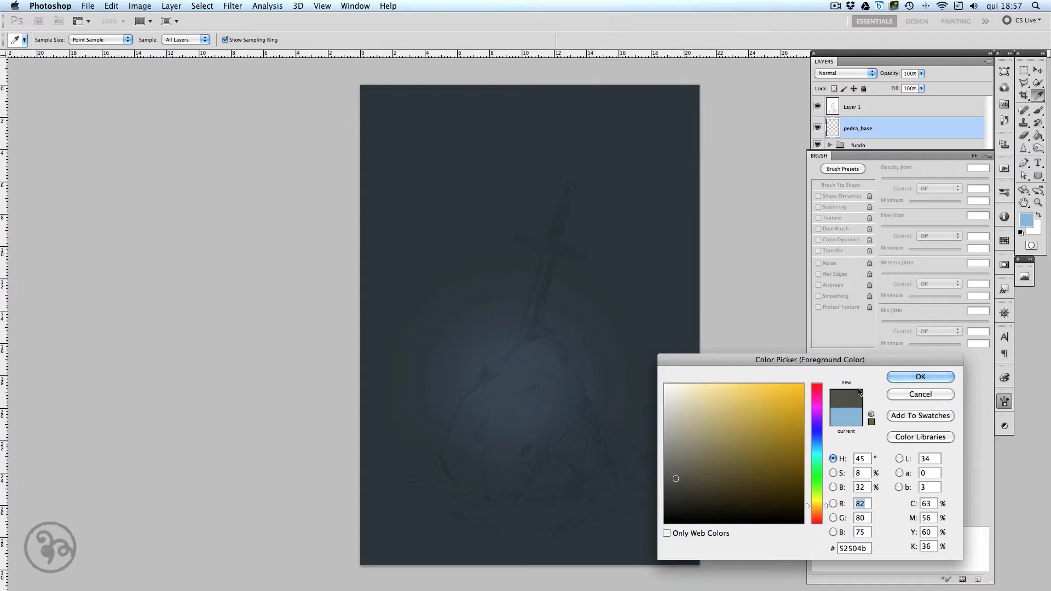
pyautogui.click(896, 381)
pyautogui.press('b')
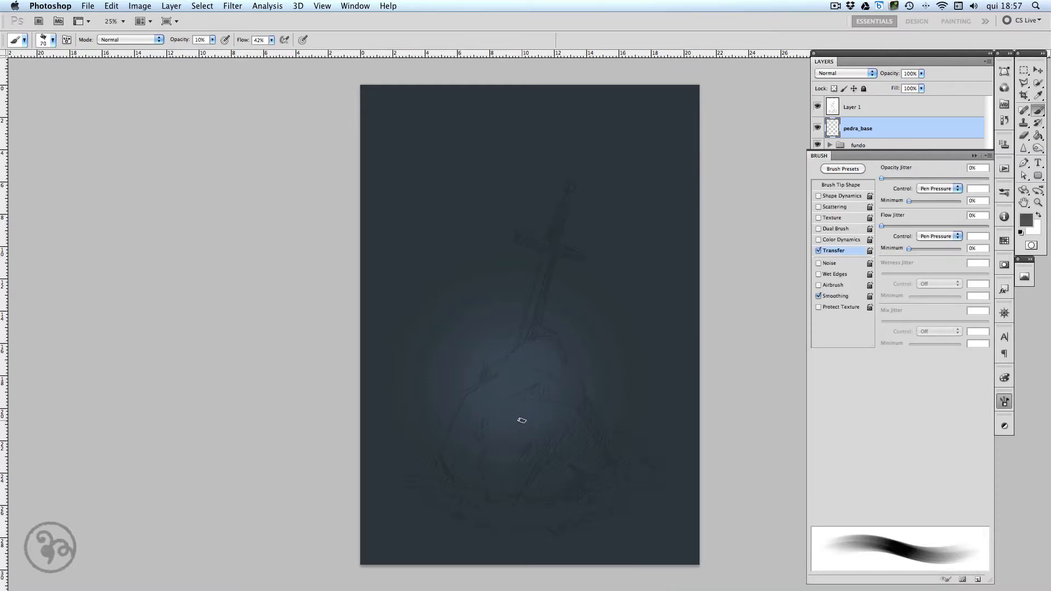
# Paint a grey stroke down the rock's left edge with the brush at 100% opacity and 175 px.
pyautogui.press('0')
pyautogui.press(']')
pyautogui.press(']')
pyautogui.press(']')
pyautogui.moveTo(455, 462)
pyautogui.mouseDown()
pyautogui.moveTo(471, 409)
pyautogui.moveTo(453, 457)
pyautogui.moveTo(474, 478)
pyautogui.mouseUp()
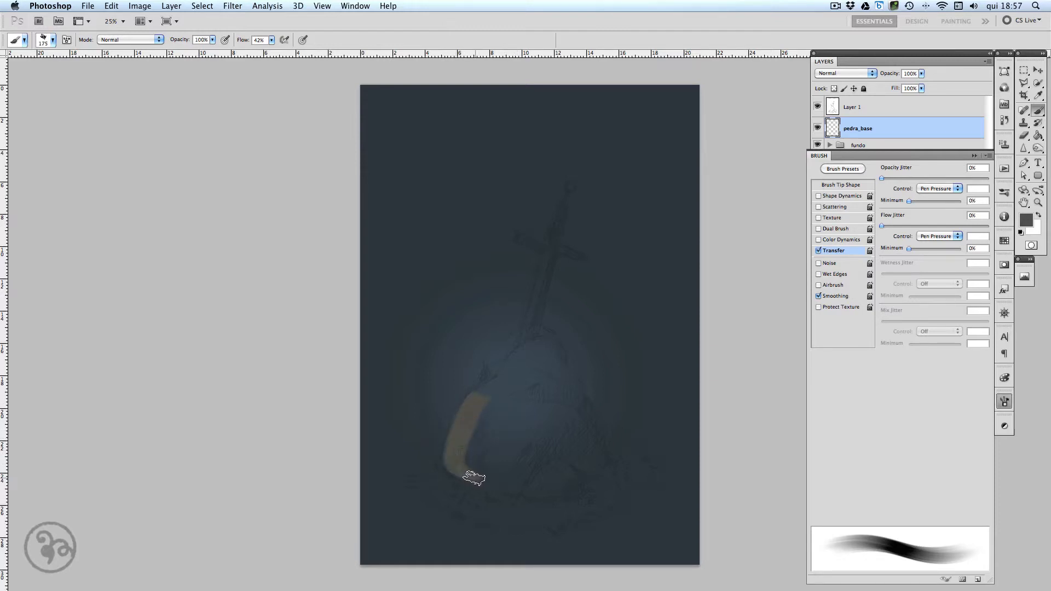
# Set the opacity of the sketch on Layer 1 to 9%.
pyautogui.click(899, 107)
pyautogui.click(921, 74)
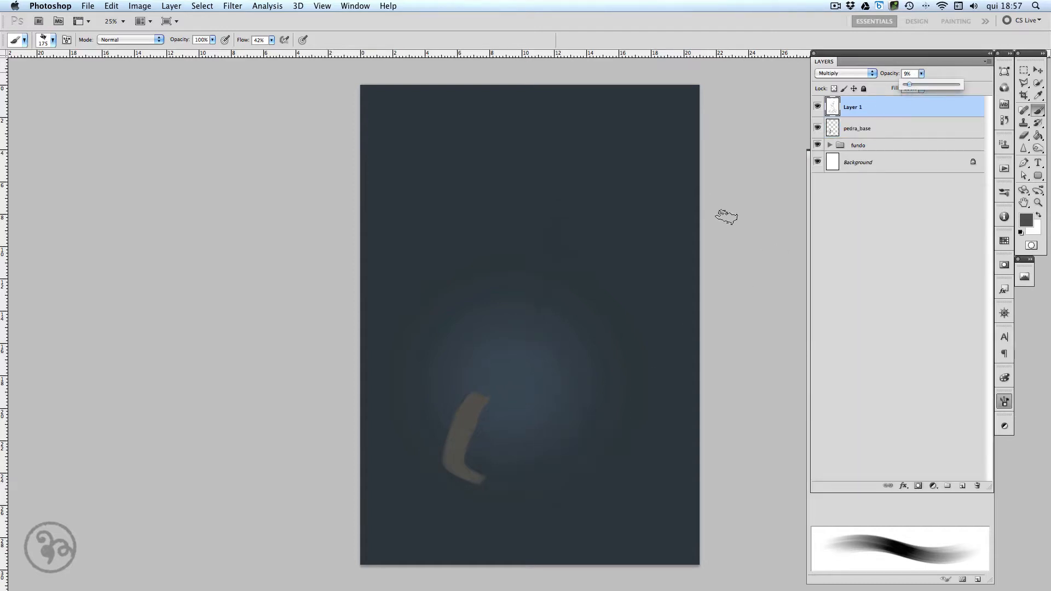
pyautogui.press('Return')
# Set up the Eraser on pedra_base with a hard round tip, 1% spacing, and Texture, Dual Brush and Transfer off.
pyautogui.press('super+plus')
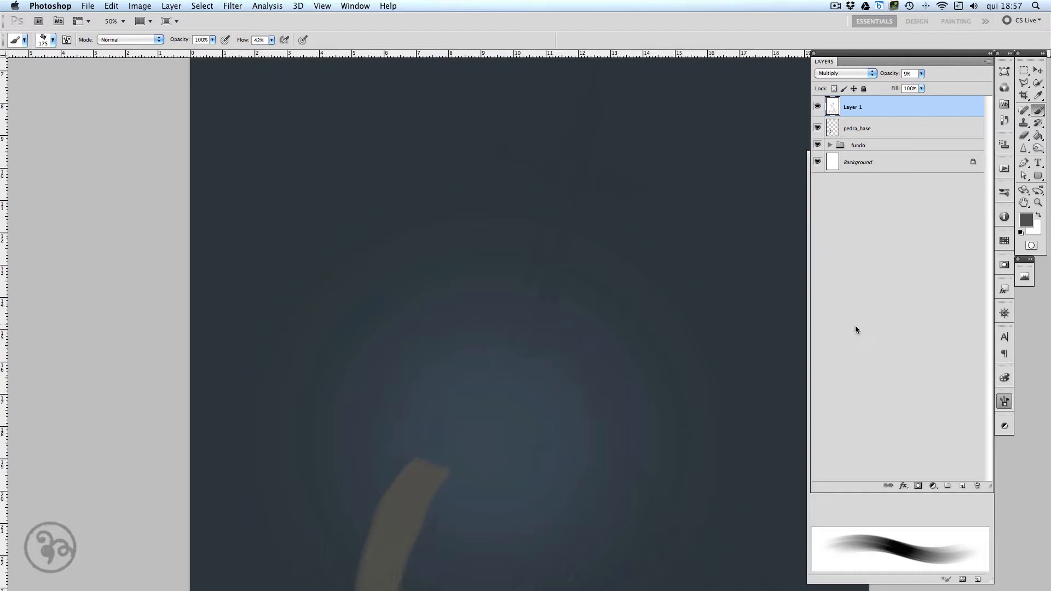
pyautogui.moveTo(696, 369); pyautogui.dragTo(689, 270)
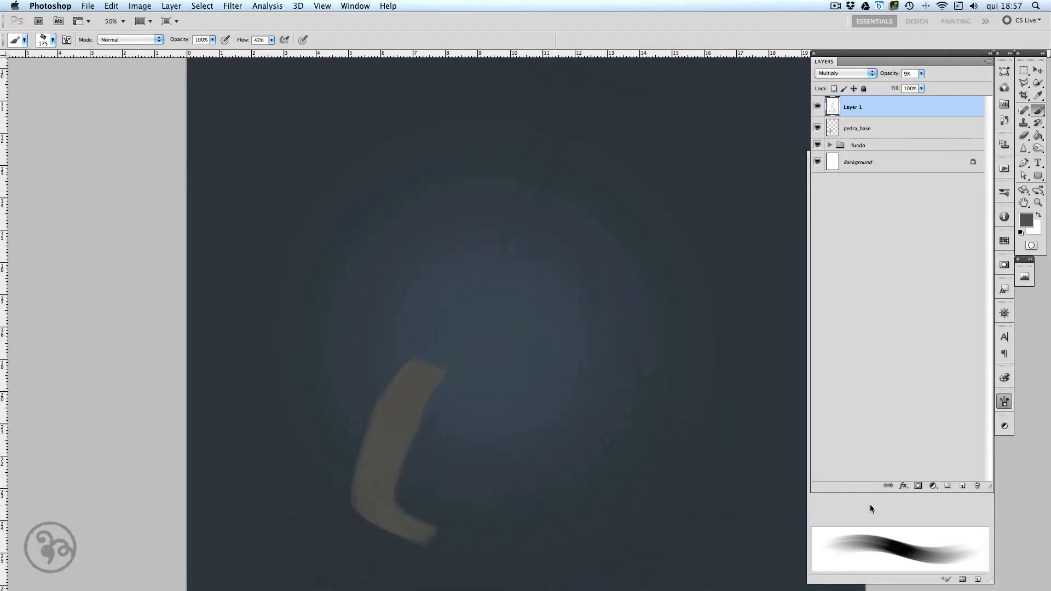
pyautogui.click(880, 129)
pyautogui.press('e')
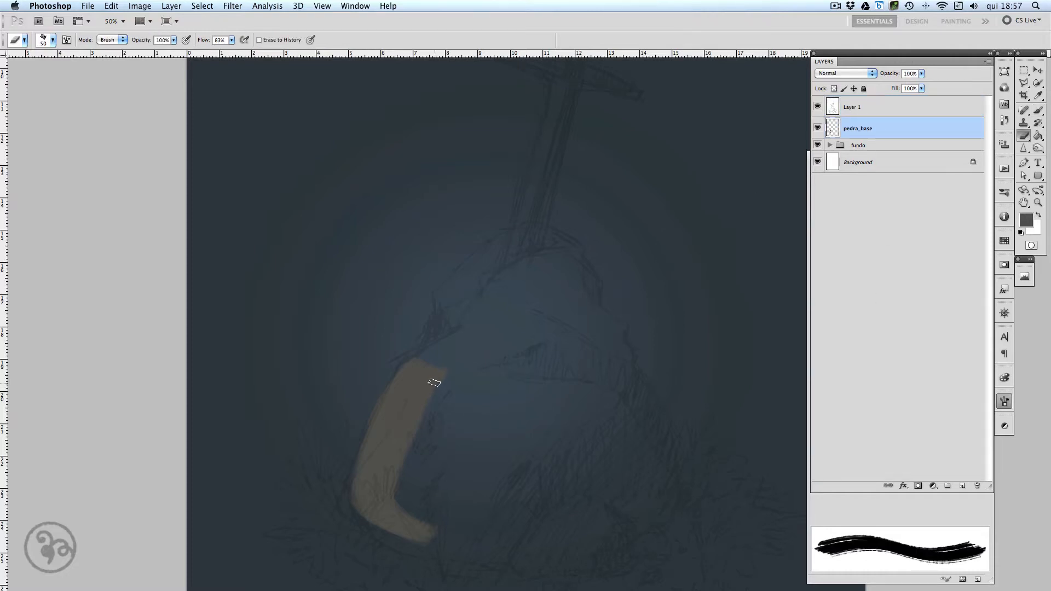
pyautogui.click(861, 502)
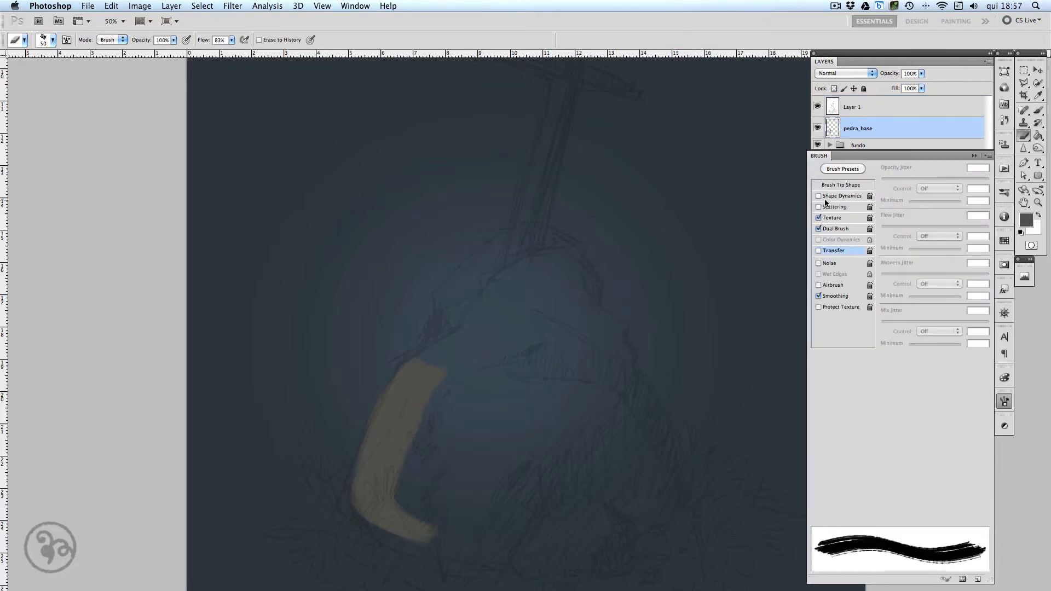
pyautogui.click(850, 185)
pyautogui.click(907, 172)
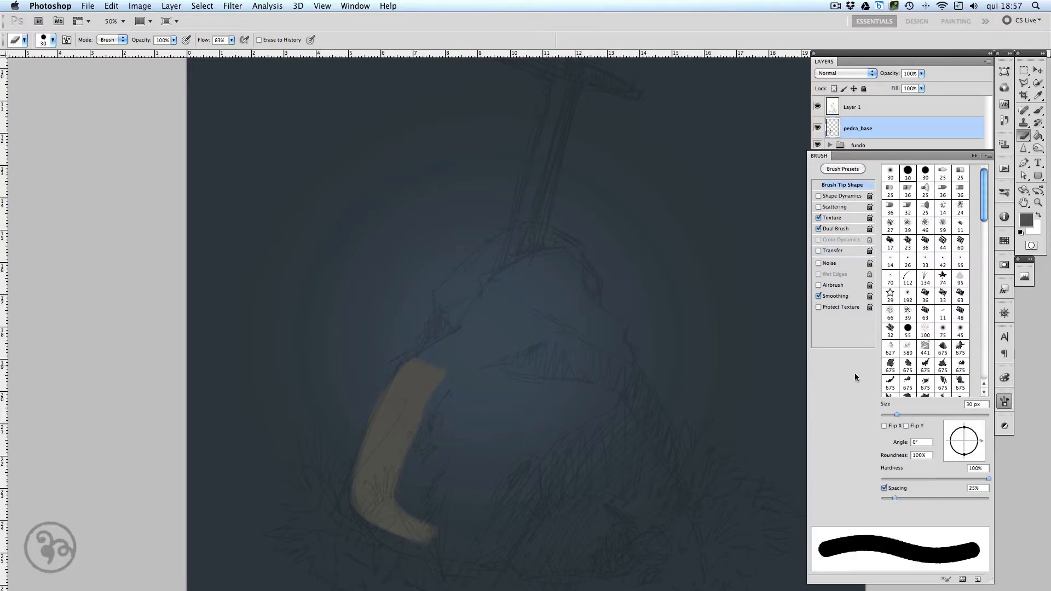
pyautogui.moveTo(893, 496); pyautogui.dragTo(858, 479)
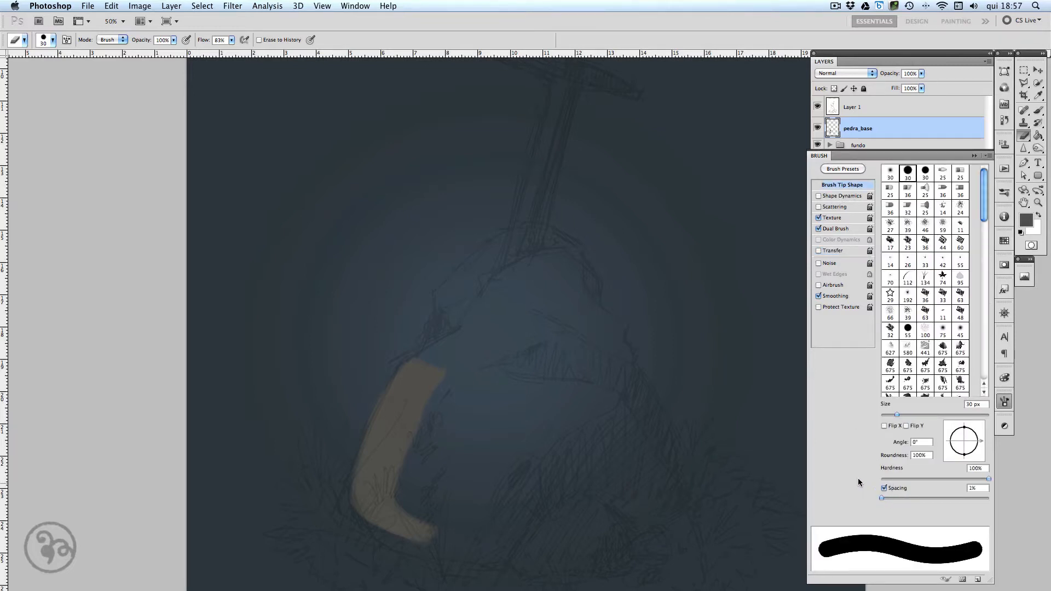
pyautogui.click(819, 219)
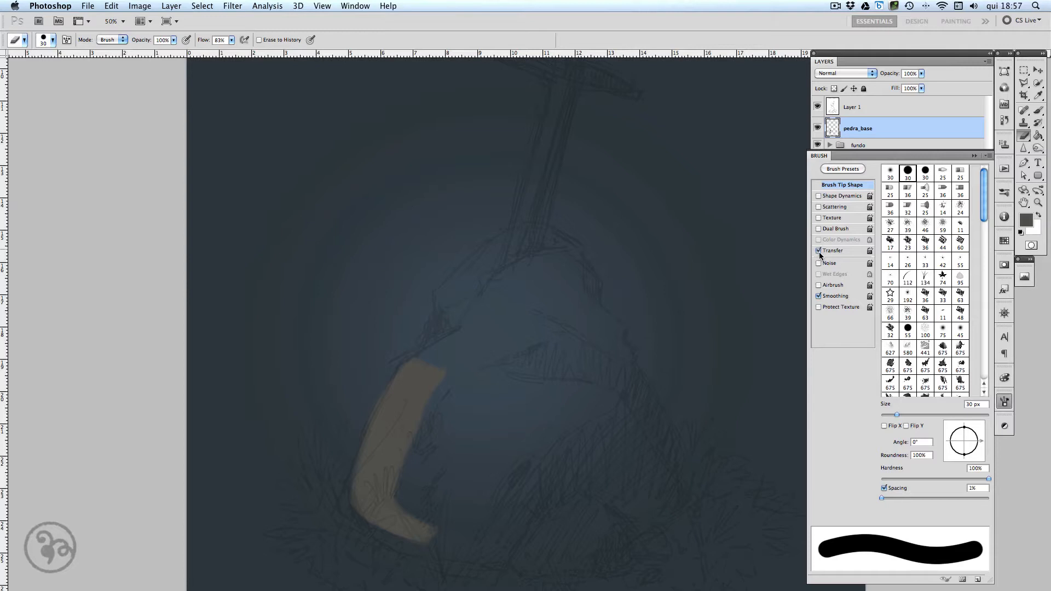
pyautogui.click(819, 253)
# Enlarge the eraser to 125 px and erase the grey stroke on the rock's left edge.
pyautogui.press(']')
pyautogui.press(']')
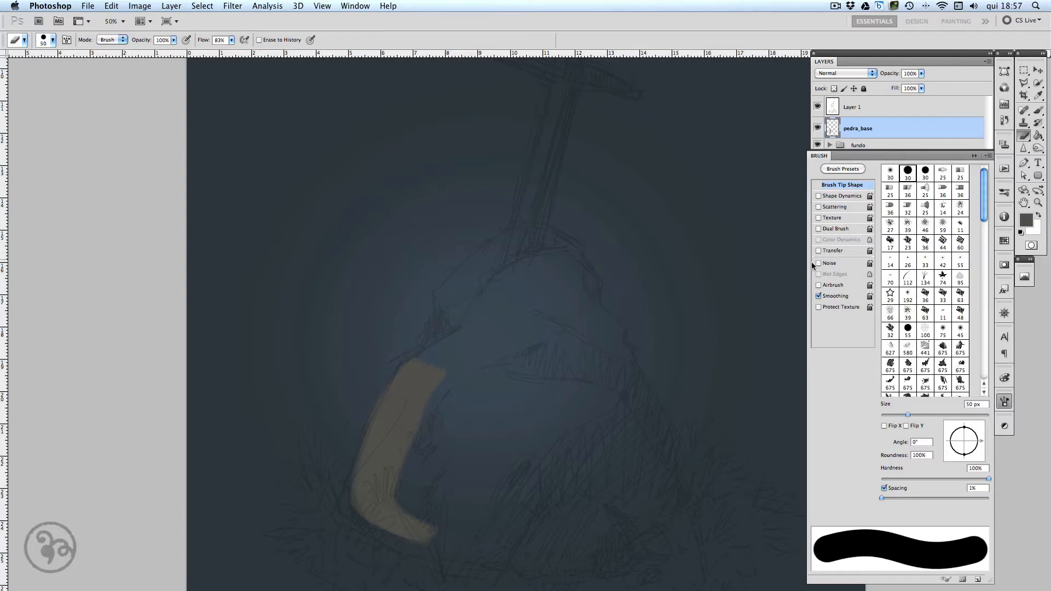
pyautogui.press(']')
pyautogui.press(']')
pyautogui.press(']')
pyautogui.press(']')
pyautogui.press(']')
pyautogui.press(']')
pyautogui.moveTo(427, 369)
pyautogui.mouseDown()
pyautogui.moveTo(365, 426)
pyautogui.moveTo(377, 416)
pyautogui.moveTo(363, 530)
pyautogui.moveTo(392, 526)
pyautogui.moveTo(455, 374)
pyautogui.moveTo(444, 535)
pyautogui.mouseUp()
# Return to the textured paint brush and turn off its Transfer option.
pyautogui.press('b')
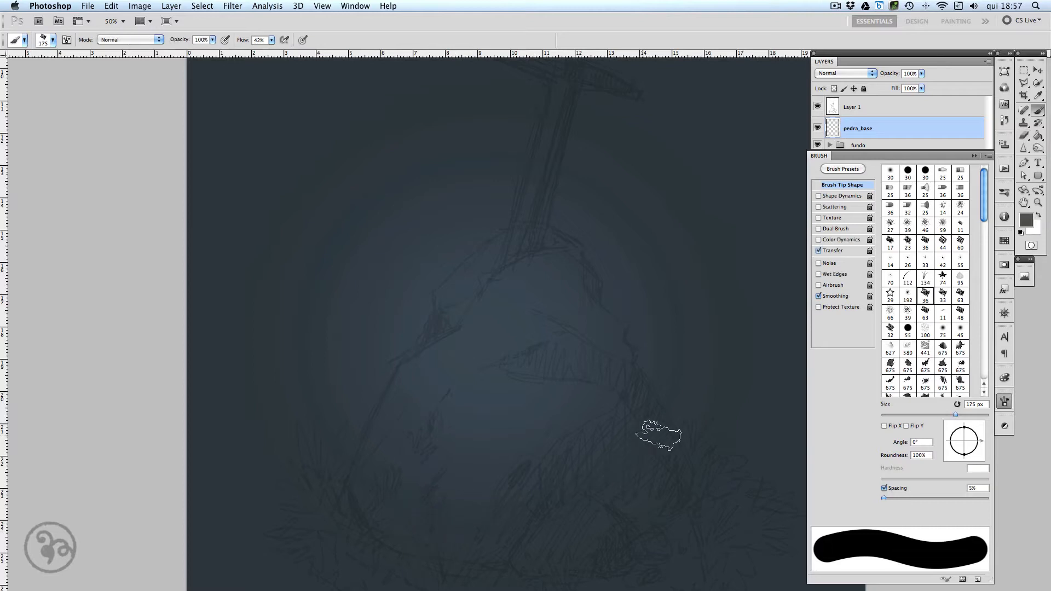
pyautogui.click(820, 252)
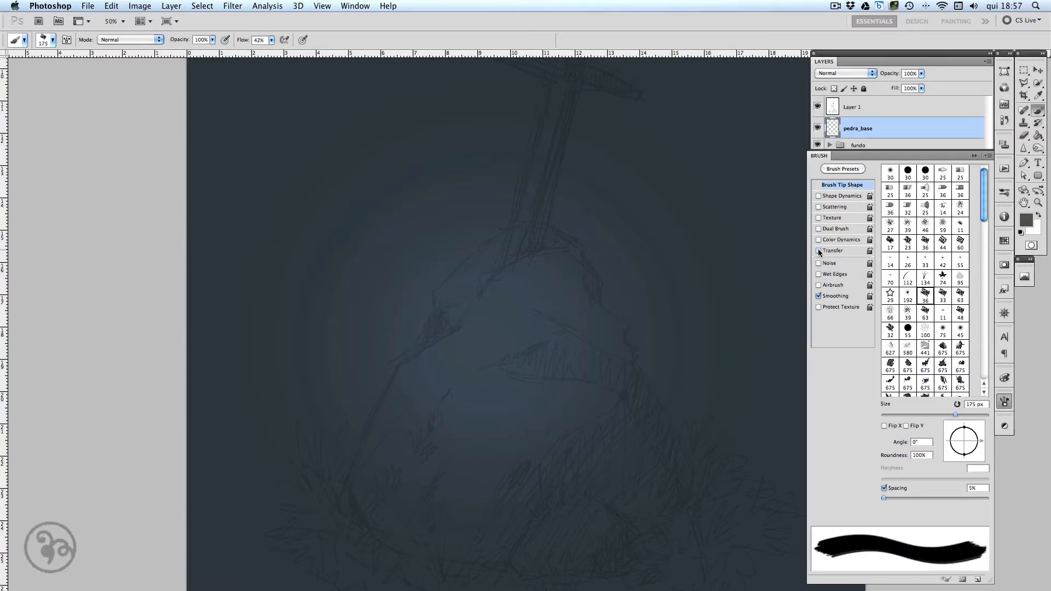
# Set the Layer 1 sketch opacity to about 17% and reselect the pedra_base layer.
pyautogui.click(917, 107)
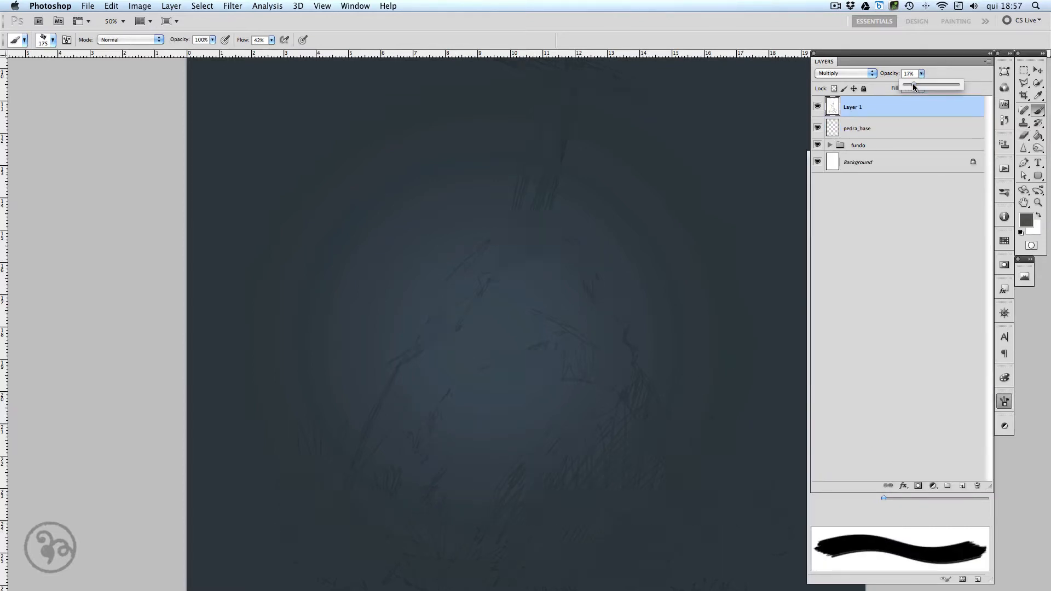
pyautogui.moveTo(916, 108); pyautogui.dragTo(911, 134)
pyautogui.click(911, 132)
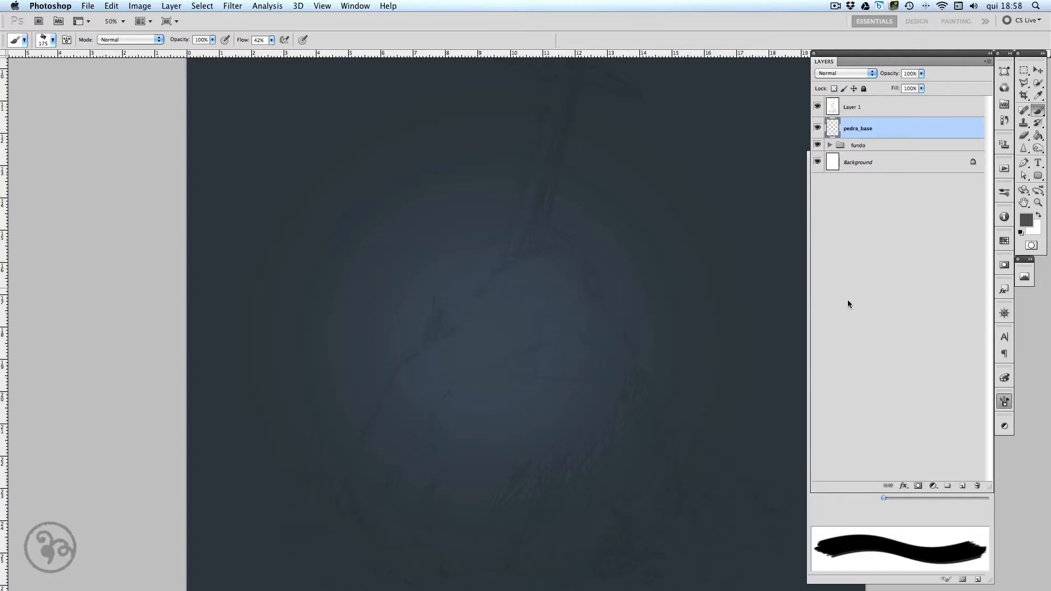
# Turn on Shape Dynamics for the brush and outline the rock's left and lower edges in grey at 100 px.
pyautogui.click(846, 499)
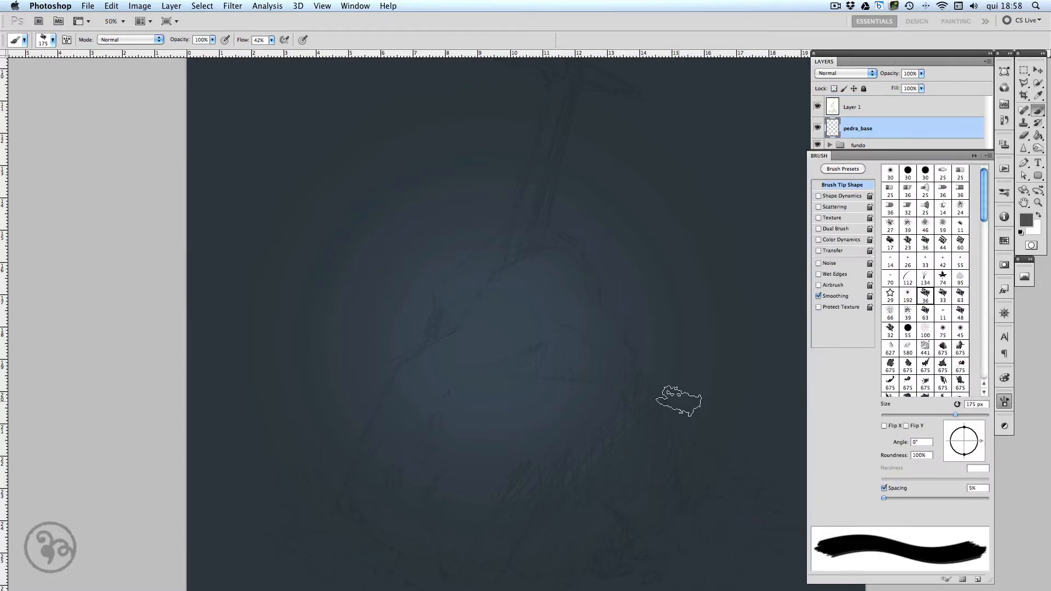
pyautogui.click(818, 196)
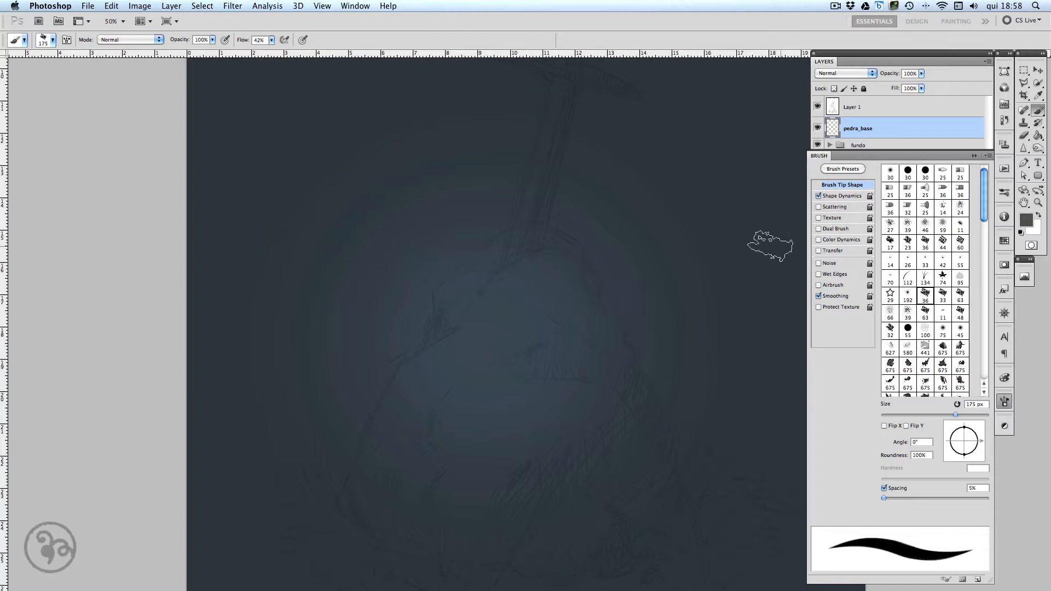
pyautogui.press('[')
pyautogui.press('[')
pyautogui.press('[')
pyautogui.moveTo(403, 372)
pyautogui.mouseDown()
pyautogui.moveTo(362, 486)
pyautogui.moveTo(385, 536)
pyautogui.moveTo(454, 557)
pyautogui.moveTo(598, 566)
pyautogui.moveTo(624, 544)
pyautogui.moveTo(585, 469)
pyautogui.mouseUp()
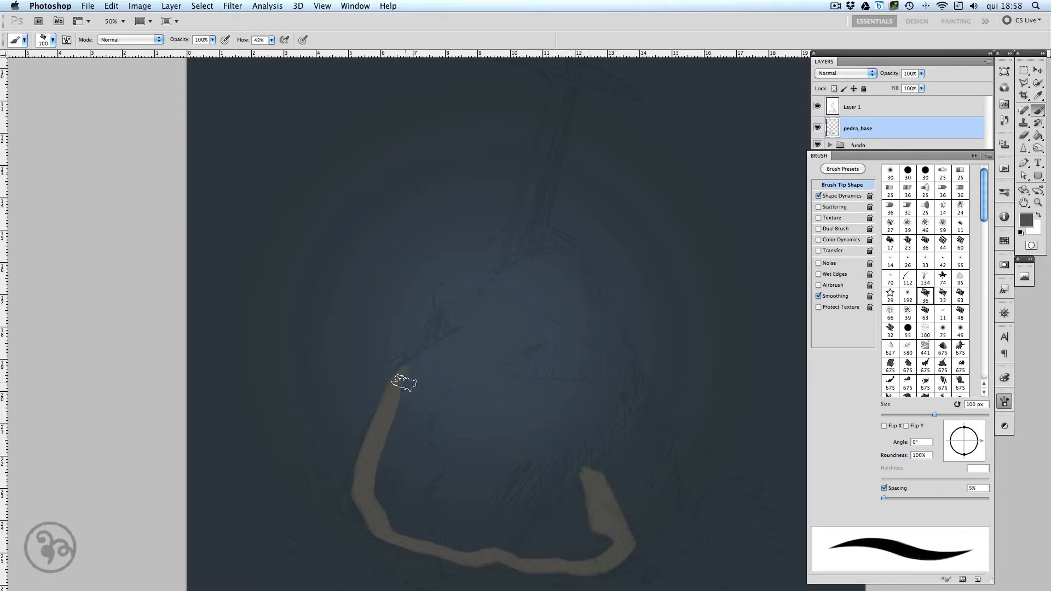
# Outline the rest of the rock's silhouette over its top and right side, reducing the brush to 45 px.
pyautogui.press('[')
pyautogui.press('[')
pyautogui.moveTo(399, 363)
pyautogui.mouseDown()
pyautogui.moveTo(461, 327)
pyautogui.moveTo(434, 330)
pyautogui.moveTo(436, 294)
pyautogui.moveTo(508, 239)
pyautogui.moveTo(551, 232)
pyautogui.moveTo(598, 289)
pyautogui.moveTo(681, 460)
pyautogui.moveTo(680, 437)
pyautogui.moveTo(697, 503)
pyautogui.moveTo(602, 557)
pyautogui.mouseUp()
pyautogui.press('[')
pyautogui.press('[')
pyautogui.press('[')
pyautogui.press('[')
pyautogui.moveTo(655, 503); pyautogui.dragTo(657, 455)
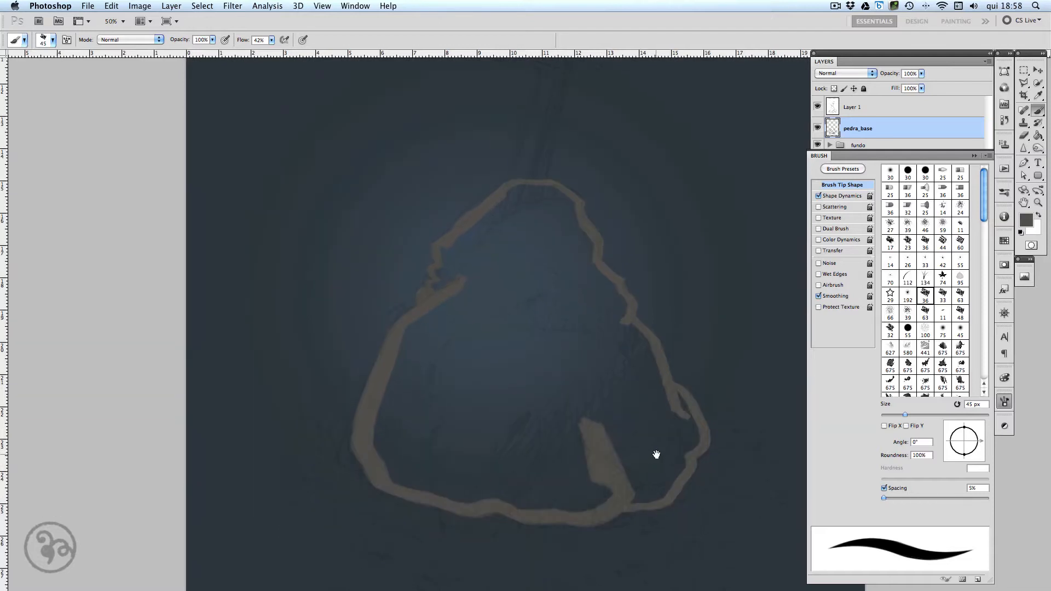
pyautogui.moveTo(602, 518)
pyautogui.mouseDown()
pyautogui.moveTo(650, 534)
pyautogui.moveTo(616, 482)
pyautogui.moveTo(622, 529)
pyautogui.mouseUp()
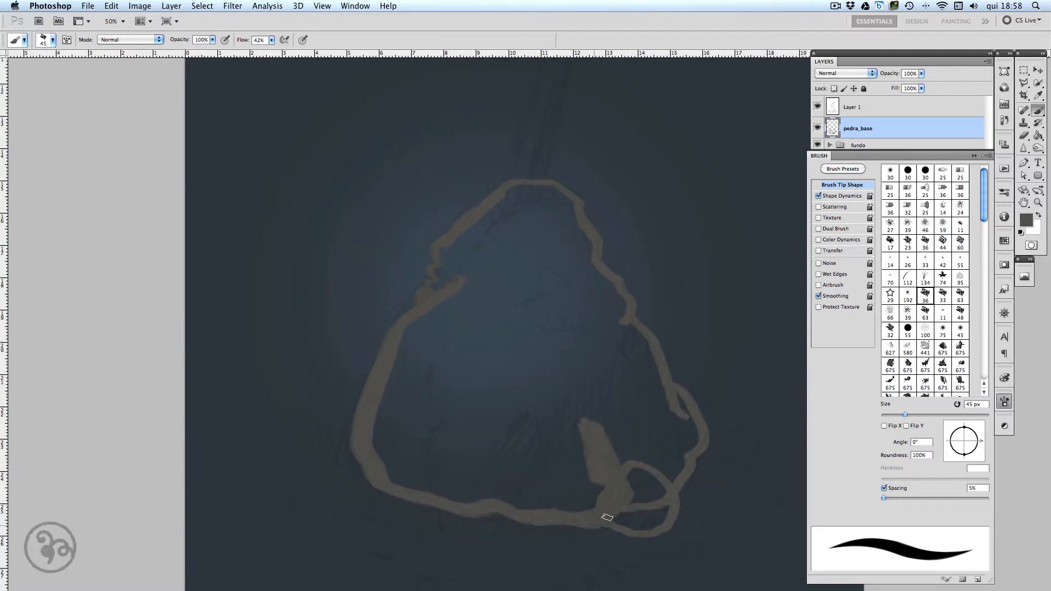
# Fill the inside of the rock outline with solid grey using the brush at 125 px.
pyautogui.press(']')
pyautogui.press(']')
pyautogui.press(']')
pyautogui.press(']')
pyautogui.press(']')
pyautogui.press(']')
pyautogui.press(']')
pyautogui.moveTo(556, 434)
pyautogui.mouseDown()
pyautogui.moveTo(637, 514)
pyautogui.moveTo(654, 500)
pyautogui.moveTo(658, 449)
pyautogui.moveTo(675, 454)
pyautogui.moveTo(668, 395)
pyautogui.moveTo(677, 406)
pyautogui.moveTo(641, 410)
pyautogui.moveTo(562, 500)
pyautogui.moveTo(608, 506)
pyautogui.moveTo(573, 489)
pyautogui.moveTo(408, 487)
pyautogui.moveTo(383, 446)
pyautogui.moveTo(431, 393)
pyautogui.moveTo(475, 432)
pyautogui.moveTo(534, 447)
pyautogui.moveTo(495, 410)
pyautogui.moveTo(427, 433)
pyautogui.moveTo(429, 317)
pyautogui.moveTo(485, 225)
pyautogui.moveTo(442, 333)
pyautogui.mouseUp()
pyautogui.moveTo(469, 434)
pyautogui.mouseDown()
pyautogui.moveTo(557, 376)
pyautogui.moveTo(632, 411)
pyautogui.moveTo(625, 327)
pyautogui.mouseUp()
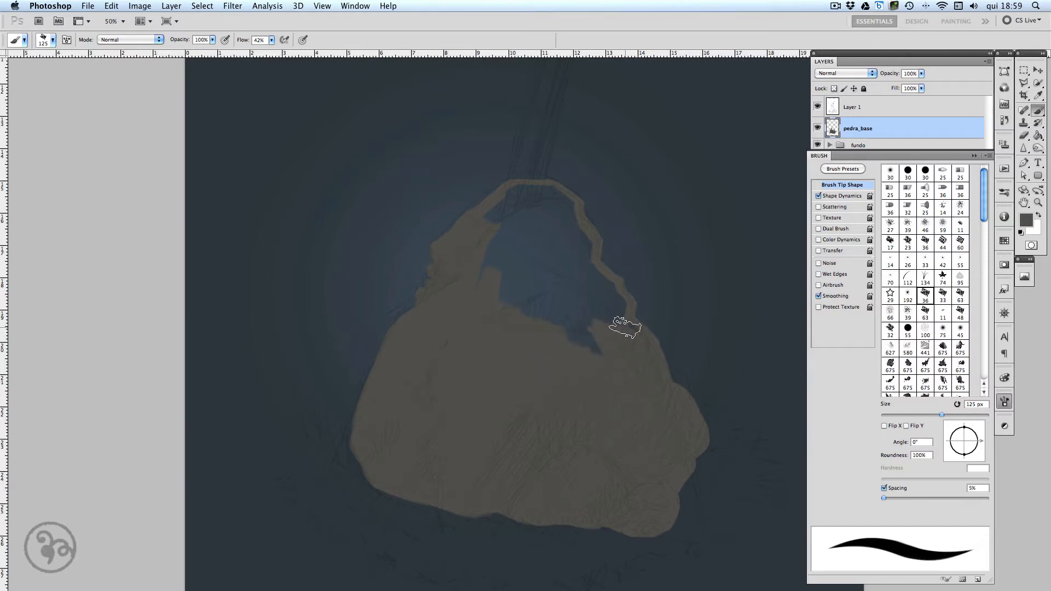
pyautogui.moveTo(601, 258)
pyautogui.mouseDown()
pyautogui.moveTo(625, 337)
pyautogui.moveTo(491, 290)
pyautogui.moveTo(518, 258)
pyautogui.moveTo(609, 326)
pyautogui.moveTo(601, 277)
pyautogui.moveTo(557, 204)
pyautogui.moveTo(552, 270)
pyautogui.moveTo(498, 213)
pyautogui.moveTo(548, 193)
pyautogui.mouseUp()
# Trim the rock's lower-left edge with a 45 px hard round eraser.
pyautogui.press('e')
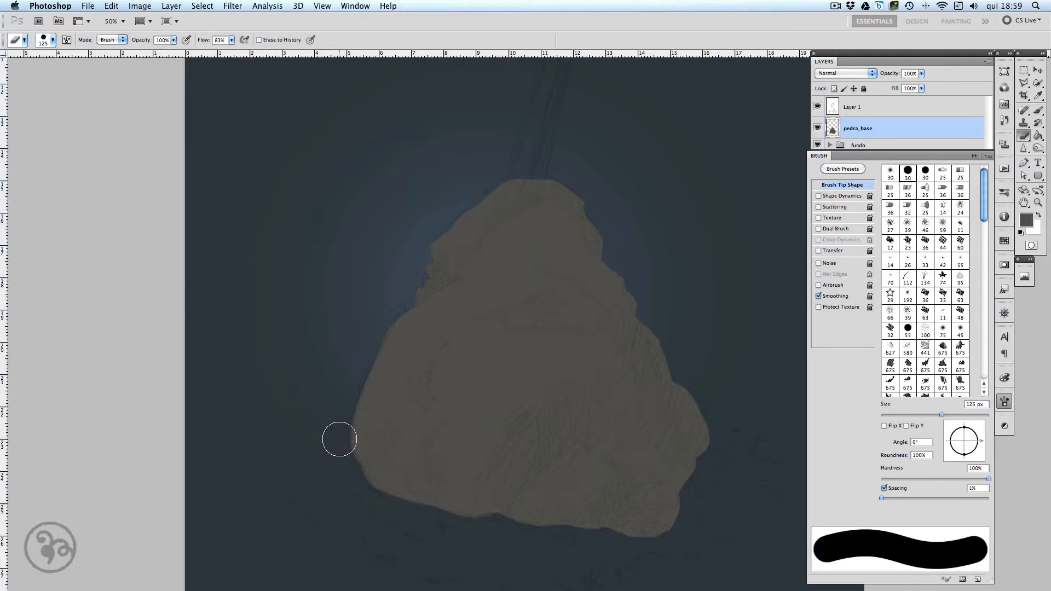
pyautogui.hotkey('shift', '.')
pyautogui.moveTo(341, 399); pyautogui.dragTo(403, 506)
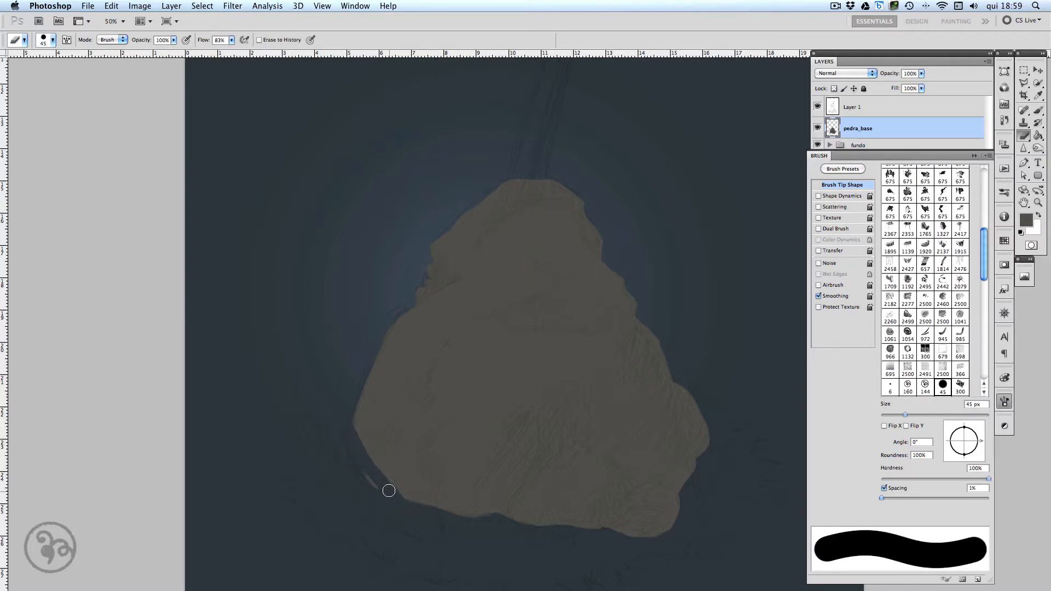
pyautogui.moveTo(354, 402)
pyautogui.mouseDown()
pyautogui.moveTo(354, 433)
pyautogui.moveTo(379, 471)
pyautogui.moveTo(413, 500)
pyautogui.moveTo(506, 540)
pyautogui.mouseUp()
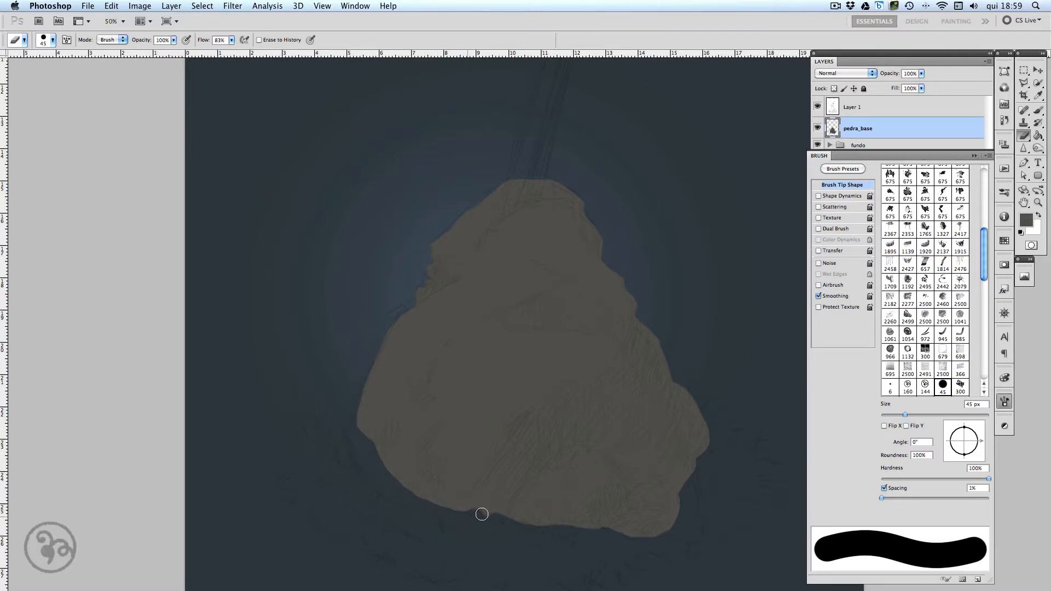
# Turn on Shape Dynamics for the eraser, trim the rock's bottom edge and touch it up with a 10 px brush.
pyautogui.click(818, 196)
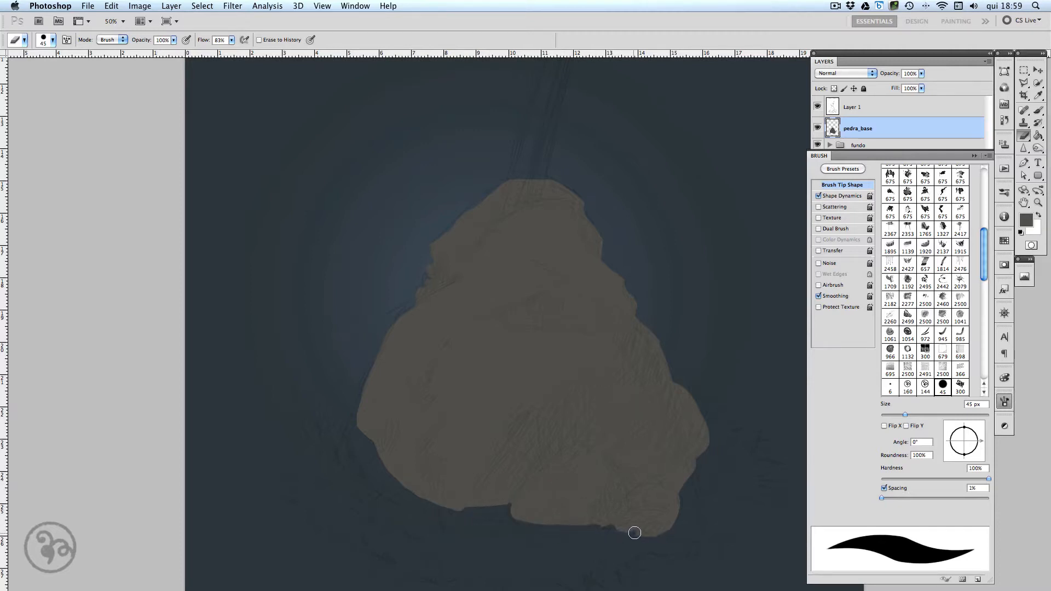
pyautogui.press('b')
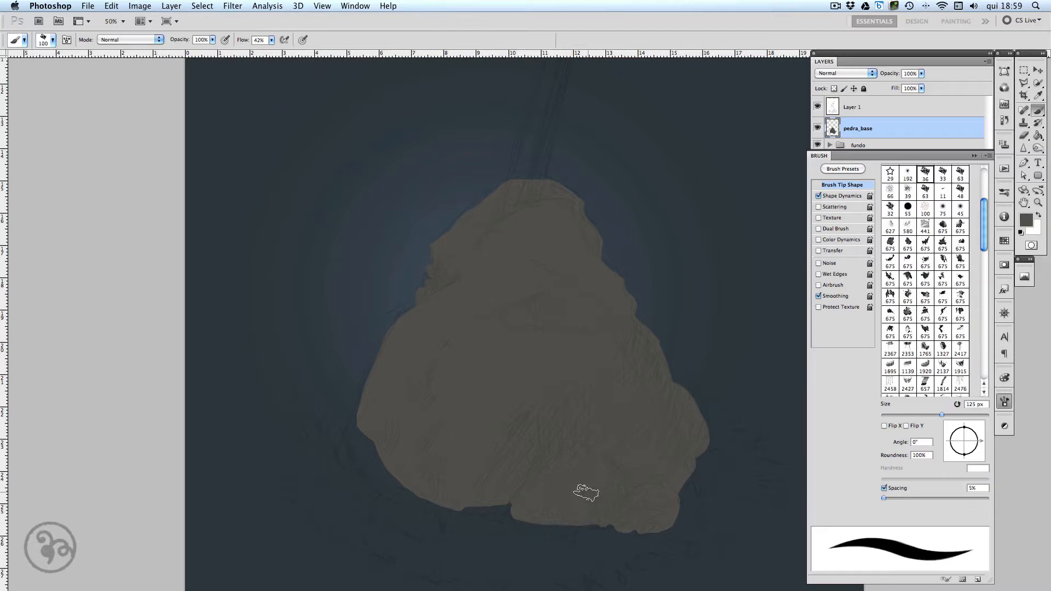
pyautogui.press('[')
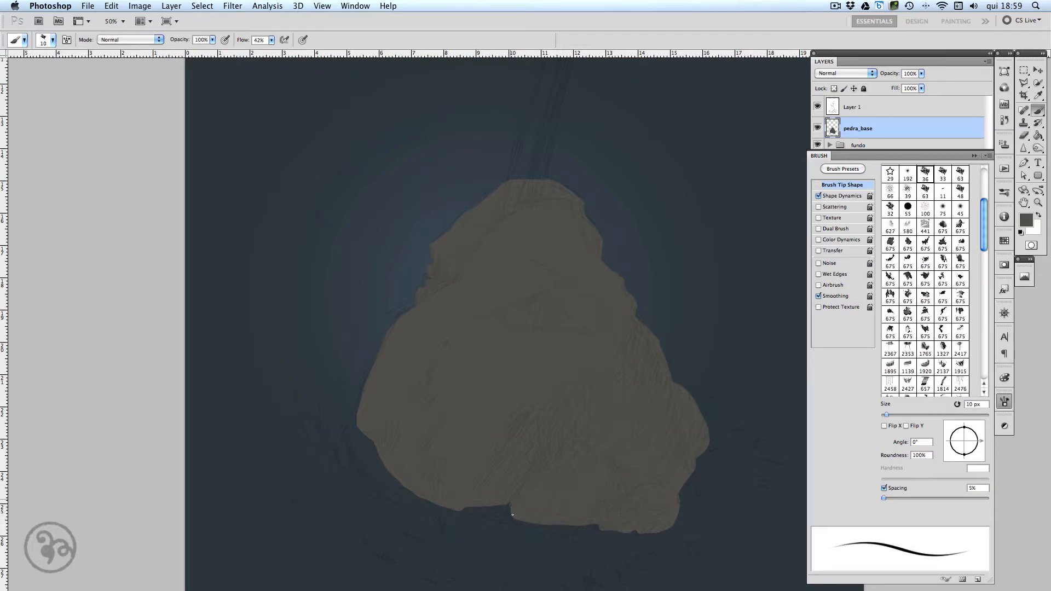
# Turn on Transfer for the brush, turn off Shape Dynamics and enlarge the brush to 70 px.
pyautogui.moveTo(596, 335)
pyautogui.mouseDown()
pyautogui.moveTo(572, 247)
pyautogui.moveTo(560, 244)
pyautogui.mouseUp()
pyautogui.click(819, 251)
pyautogui.click(823, 252)
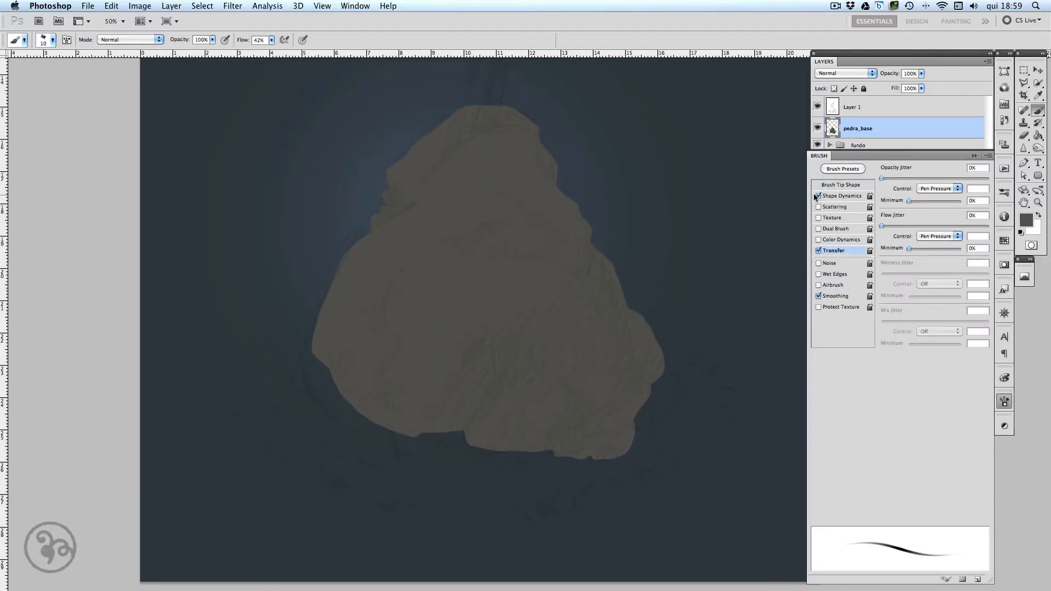
pyautogui.click(819, 196)
pyautogui.press(']')
pyautogui.press(']')
pyautogui.press(']')
pyautogui.press(']')
pyautogui.press(']')
pyautogui.press(']')
# Add a new layer named frama directly below the pedra_base layer.
pyautogui.click(905, 127)
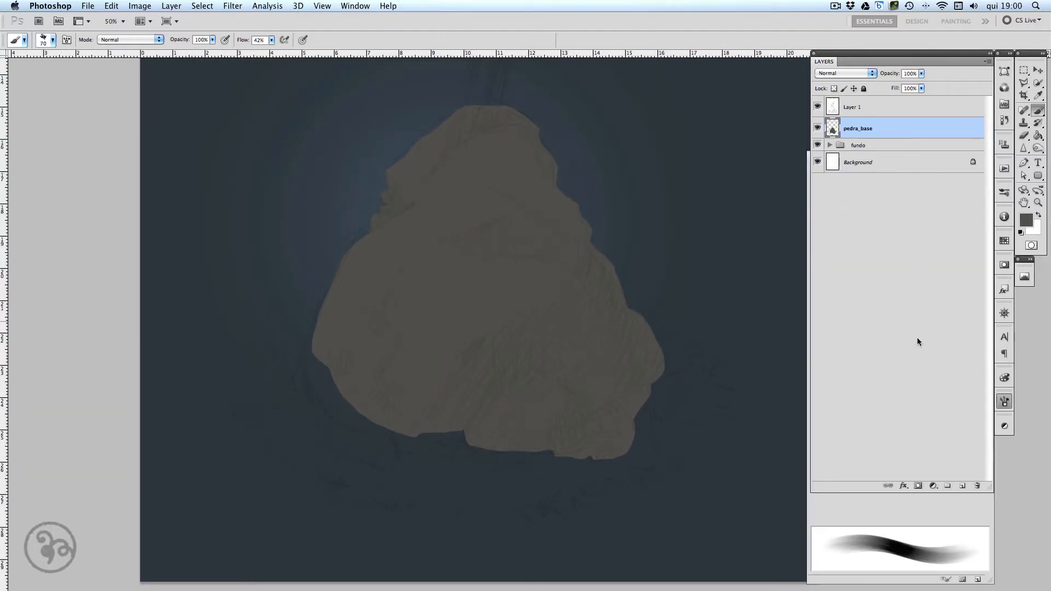
pyautogui.click(963, 486)
pyautogui.moveTo(892, 134); pyautogui.dragTo(891, 159)
pyautogui.doubleClick(856, 148)
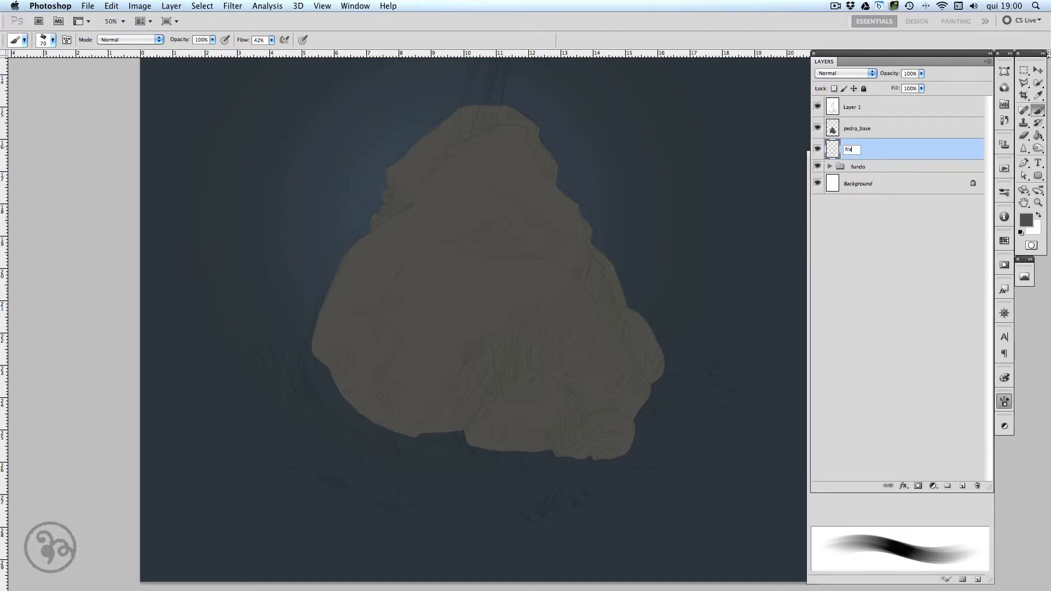
# Set the foreground colour to a light green.
pyautogui.click(1026, 219)
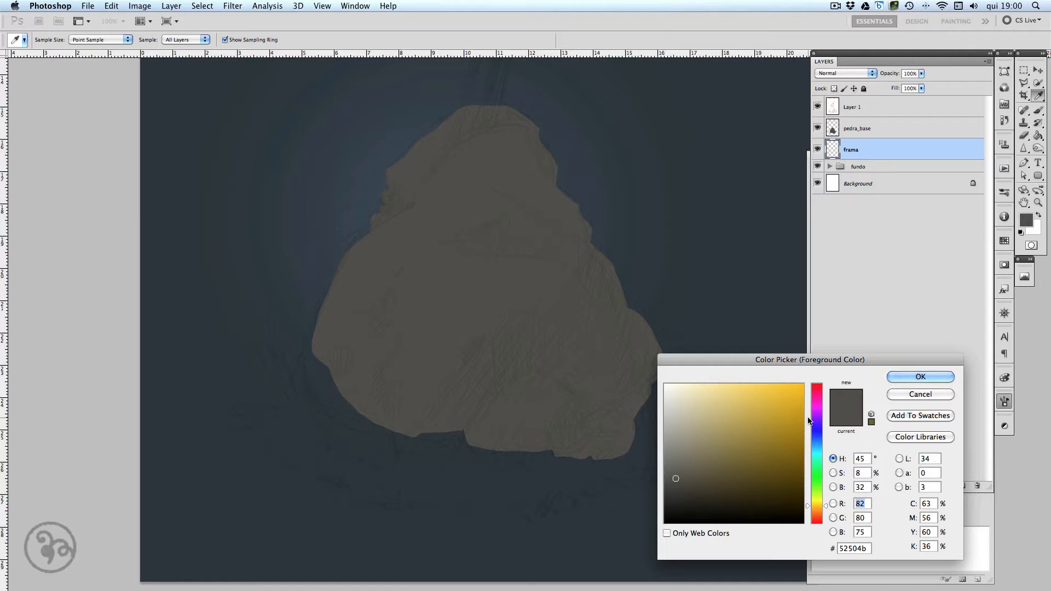
pyautogui.click(817, 471)
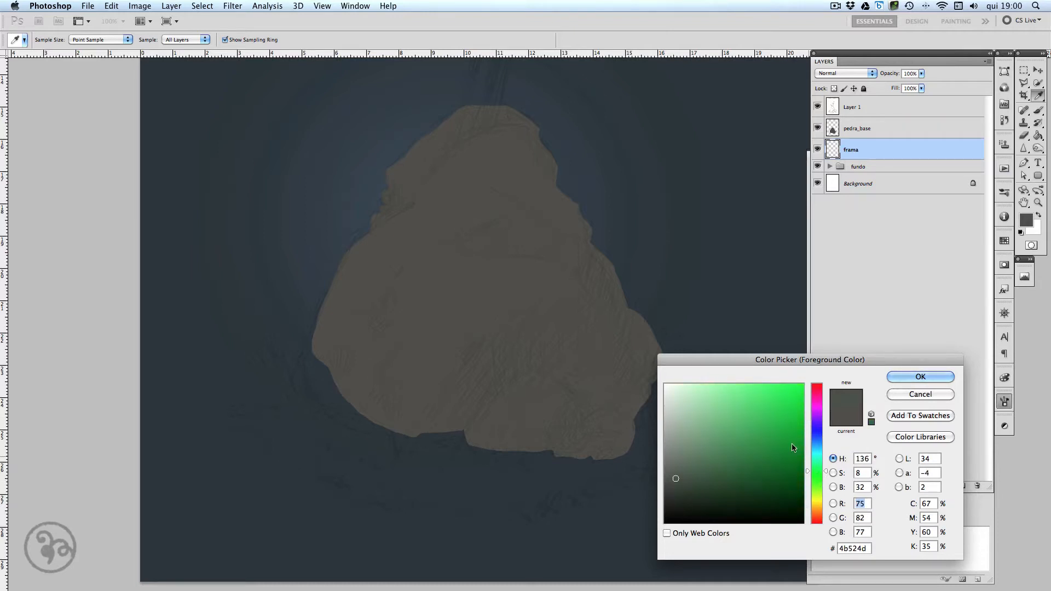
pyautogui.click(726, 398)
pyautogui.moveTo(817, 472); pyautogui.dragTo(816, 488)
pyautogui.press('Return')
# Paint the outer edge of the grass patch around the rock's lower left and bottom with a 100 px brush.
pyautogui.press(']')
pyautogui.press(']')
pyautogui.moveTo(320, 368)
pyautogui.mouseDown()
pyautogui.moveTo(280, 401)
pyautogui.moveTo(295, 367)
pyautogui.moveTo(265, 400)
pyautogui.moveTo(269, 418)
pyautogui.moveTo(318, 372)
pyautogui.moveTo(289, 457)
pyautogui.moveTo(349, 488)
pyautogui.moveTo(477, 514)
pyautogui.moveTo(563, 452)
pyautogui.mouseUp()
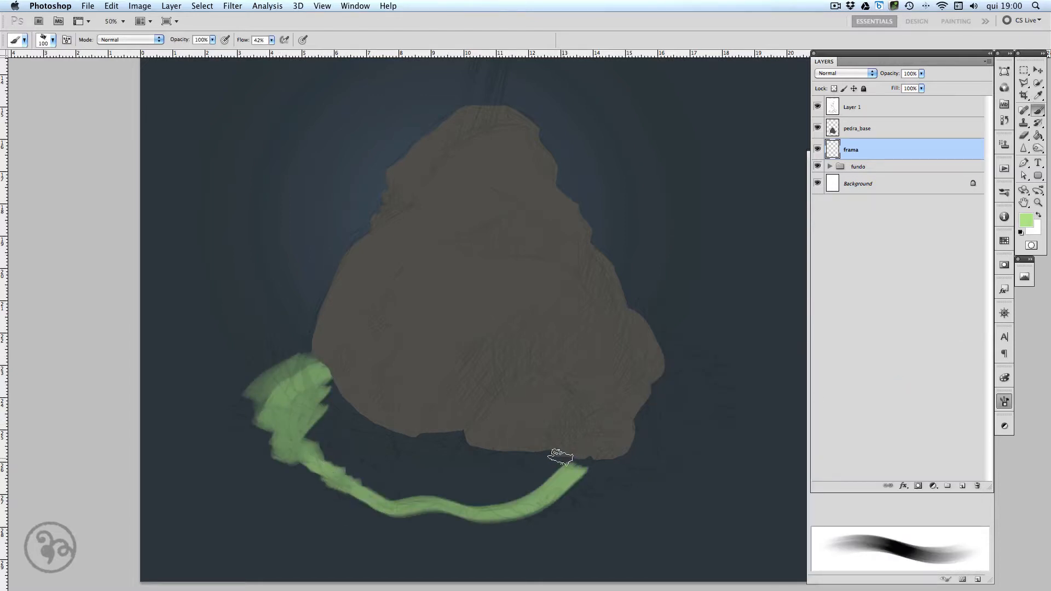
# Fill the grass area beneath and around the rock's right side with light green using a 250 px brush.
pyautogui.press(']')
pyautogui.press(']')
pyautogui.press(']')
pyautogui.press(']')
pyautogui.press(']')
pyautogui.moveTo(570, 410)
pyautogui.mouseDown()
pyautogui.moveTo(343, 397)
pyautogui.moveTo(342, 447)
pyautogui.moveTo(444, 454)
pyautogui.moveTo(381, 464)
pyautogui.moveTo(462, 482)
pyautogui.moveTo(558, 477)
pyautogui.moveTo(644, 391)
pyautogui.mouseUp()
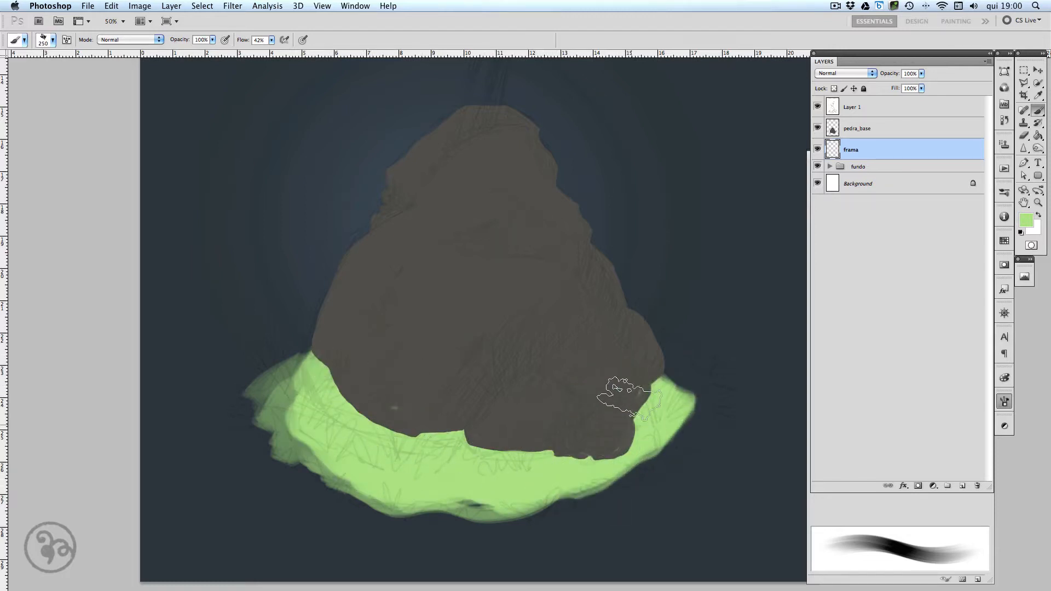
pyautogui.moveTo(599, 353)
pyautogui.mouseDown()
pyautogui.moveTo(578, 492)
pyautogui.moveTo(478, 482)
pyautogui.mouseUp()
# Refine the left edge of the grass patch with light green strokes, reducing the brush to 45 px.
pyautogui.press('[')
pyautogui.press('[')
pyautogui.press('[')
pyautogui.press('[')
pyautogui.press('[')
pyautogui.press('[')
pyautogui.press('[')
pyautogui.press('[')
pyautogui.press('[')
pyautogui.press('[')
pyautogui.press('[')
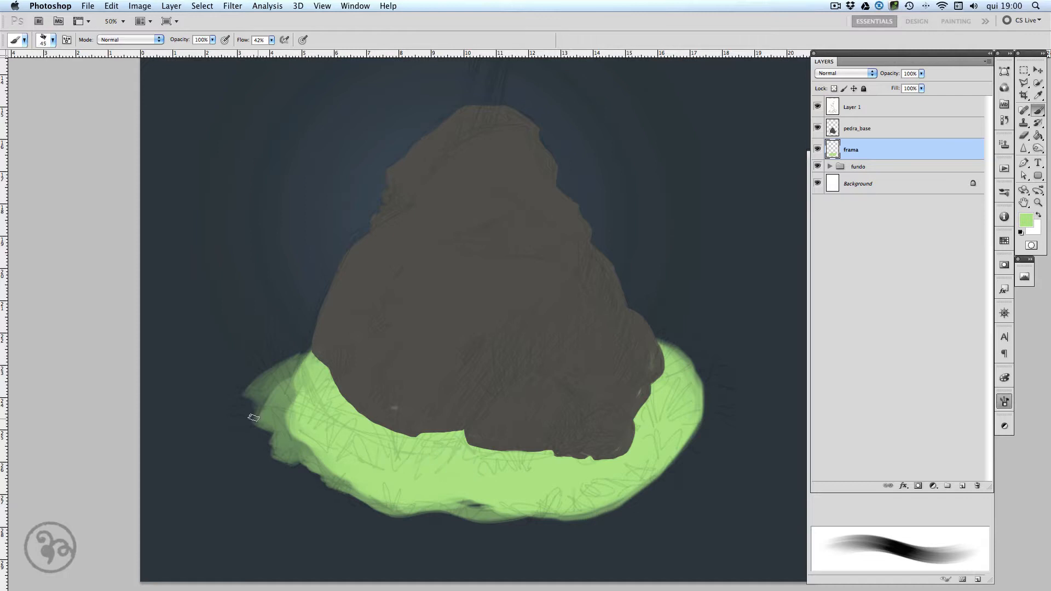
pyautogui.moveTo(256, 398)
pyautogui.mouseDown()
pyautogui.moveTo(266, 439)
pyautogui.moveTo(322, 470)
pyautogui.mouseUp()
pyautogui.moveTo(296, 370)
pyautogui.mouseDown()
pyautogui.moveTo(271, 404)
pyautogui.moveTo(299, 364)
pyautogui.mouseUp()
pyautogui.moveTo(283, 459)
pyautogui.mouseDown()
pyautogui.moveTo(430, 509)
pyautogui.moveTo(555, 516)
pyautogui.moveTo(629, 496)
pyautogui.moveTo(701, 438)
pyautogui.moveTo(644, 492)
pyautogui.moveTo(515, 523)
pyautogui.moveTo(438, 515)
pyautogui.moveTo(308, 476)
pyautogui.moveTo(356, 501)
pyautogui.moveTo(280, 378)
pyautogui.moveTo(309, 353)
pyautogui.mouseUp()
# Extend the grass along its right and bottom edges and beside the rock's upper ends with an 80 px brush.
pyautogui.press(']')
pyautogui.press(']')
pyautogui.press(']')
pyautogui.press(']')
pyautogui.moveTo(651, 337)
pyautogui.mouseDown()
pyautogui.moveTo(689, 368)
pyautogui.moveTo(708, 407)
pyautogui.moveTo(691, 429)
pyautogui.mouseUp()
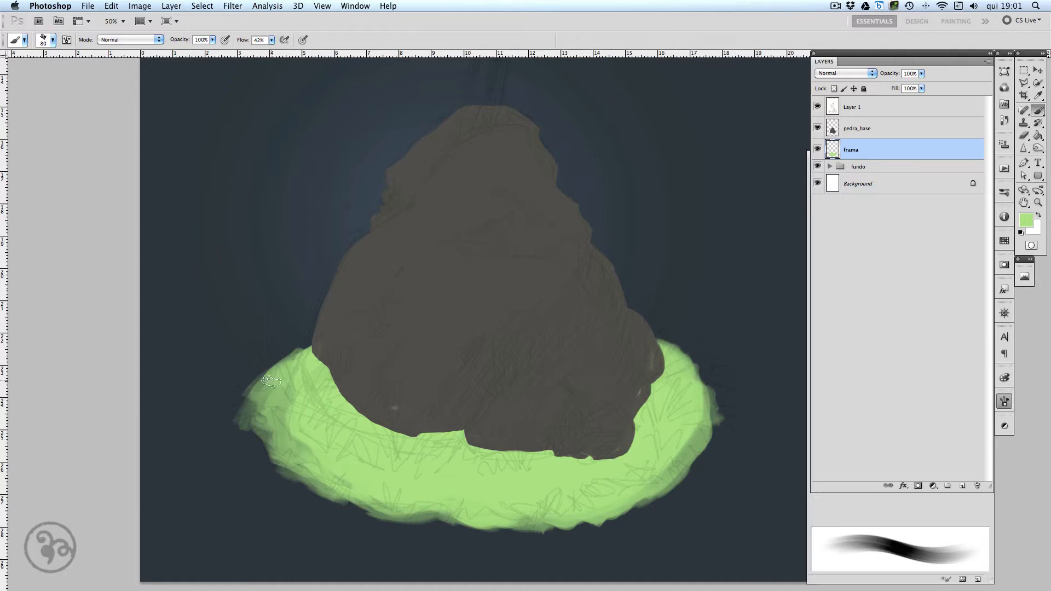
pyautogui.moveTo(271, 382); pyautogui.dragTo(306, 355)
pyautogui.moveTo(657, 335); pyautogui.dragTo(677, 366)
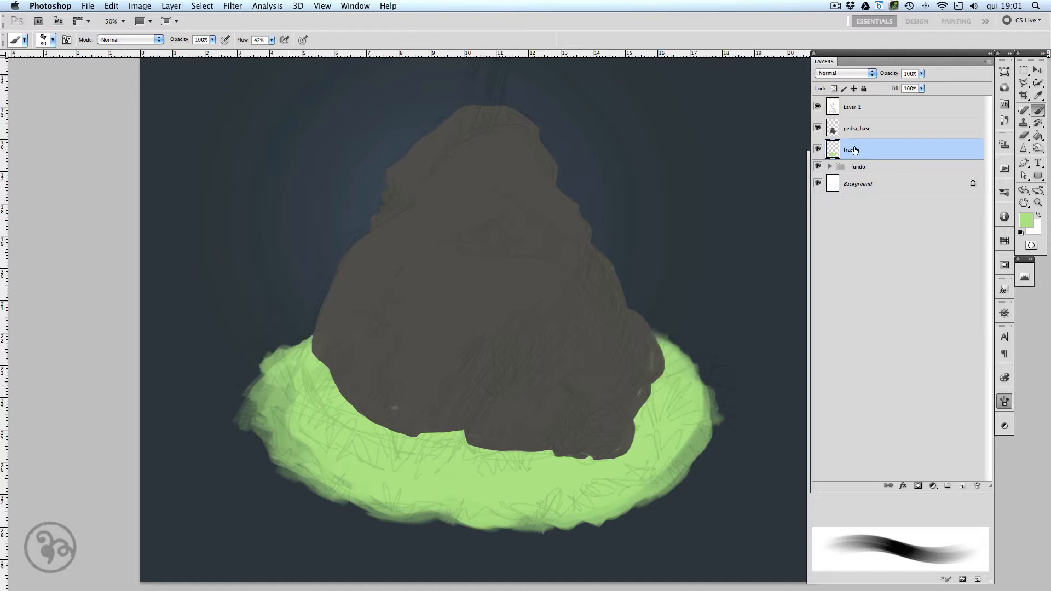
# Paint over the stray marks on the rock in pedra_base, and add a new layer clipped to the frama layer.
pyautogui.click(856, 135)
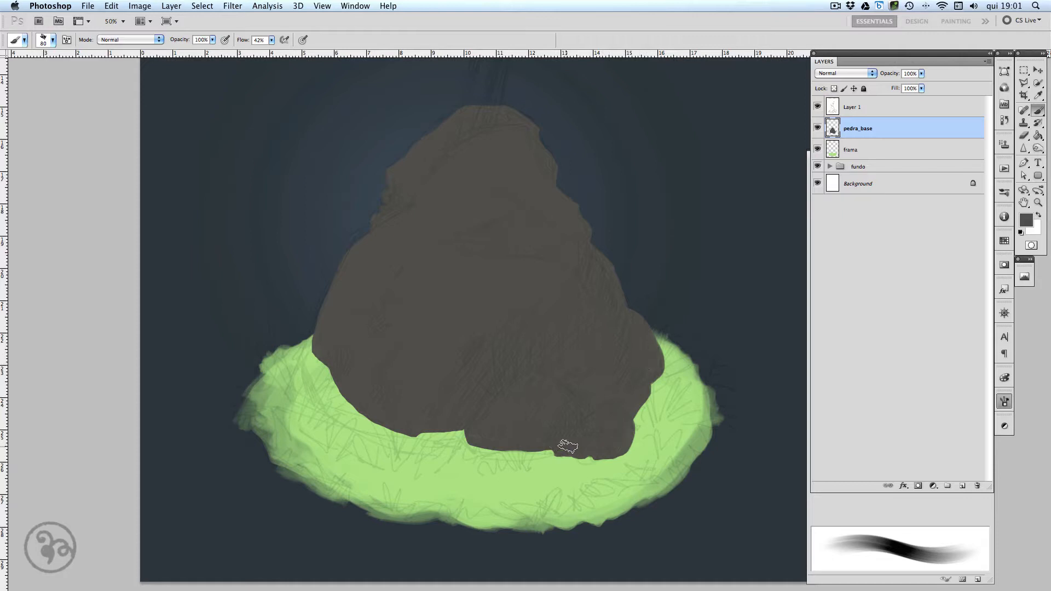
pyautogui.click(869, 157)
pyautogui.click(962, 486)
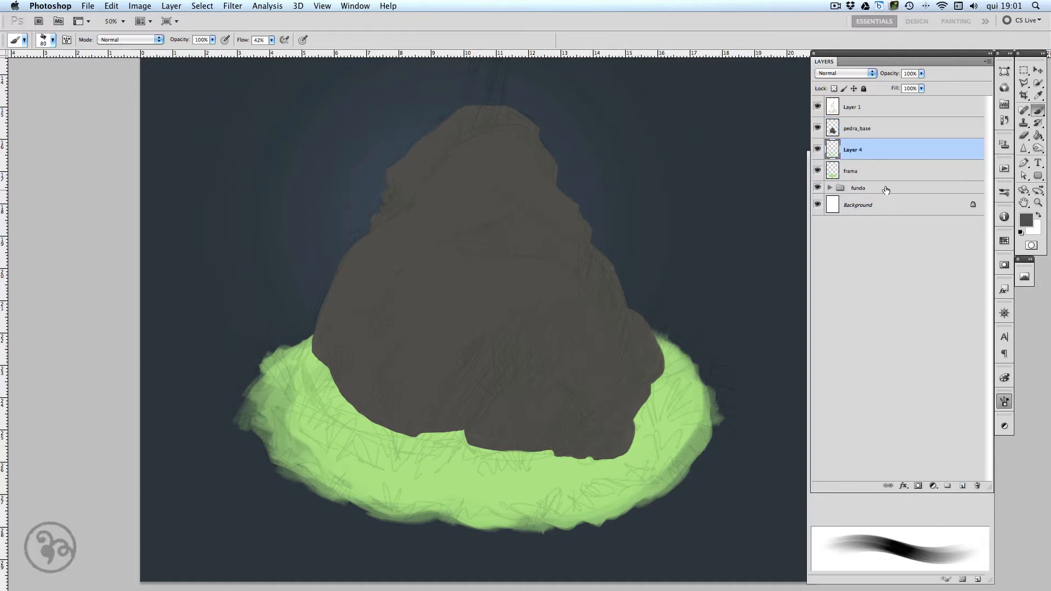
pyautogui.keyDown('alt'); pyautogui.click(901, 162); pyautogui.keyUp('alt')
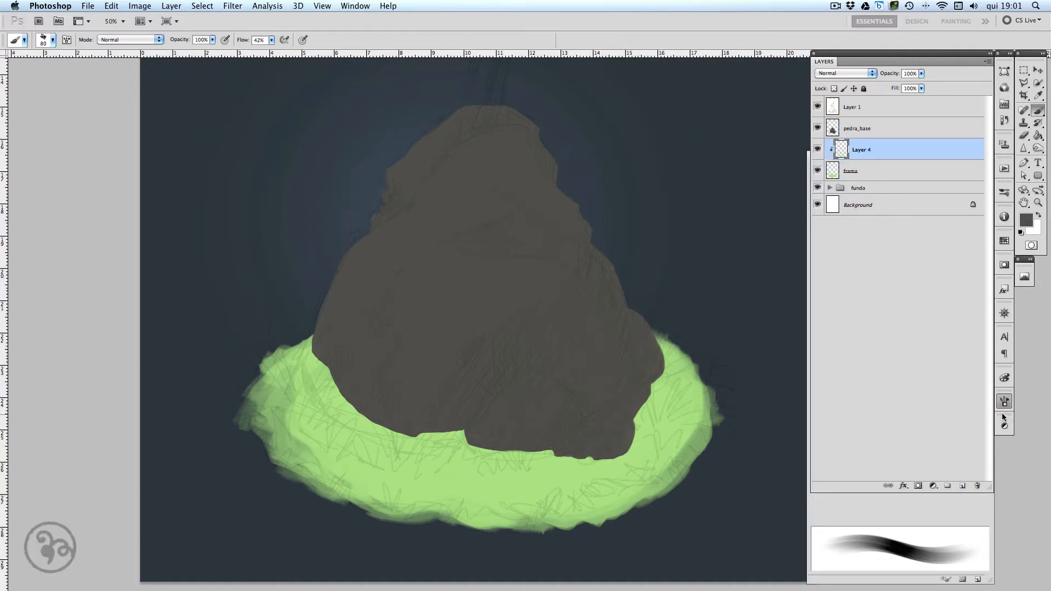
# Set the foreground colour to a darker, medium-saturated green.
pyautogui.click(1027, 221)
pyautogui.click(645, 442)
pyautogui.moveTo(746, 420)
pyautogui.mouseDown()
pyautogui.moveTo(744, 463)
pyautogui.moveTo(748, 453)
pyautogui.mouseUp()
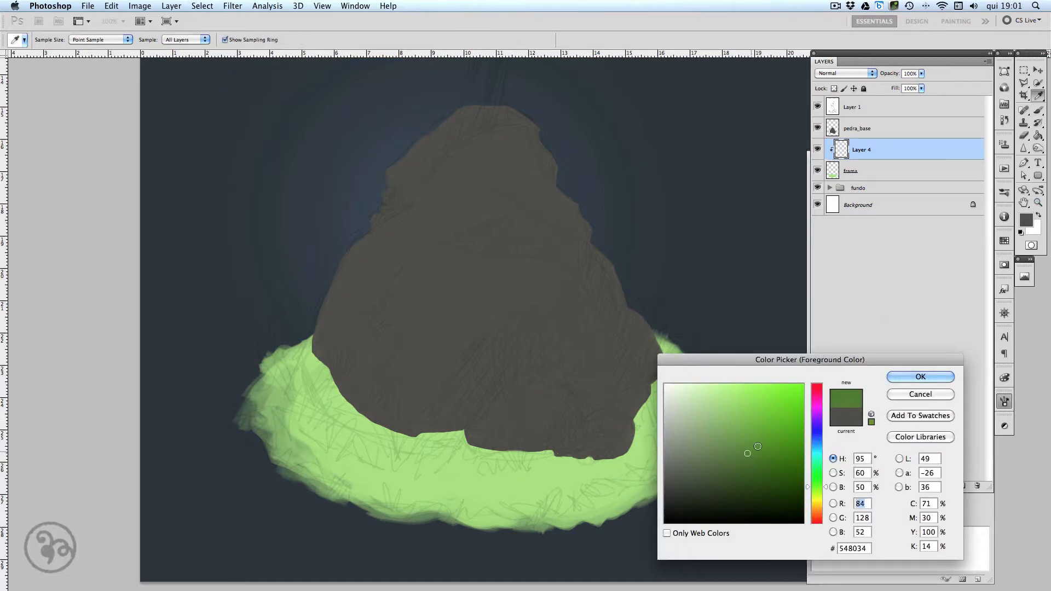
pyautogui.moveTo(823, 481); pyautogui.dragTo(824, 483)
pyautogui.click(919, 378)
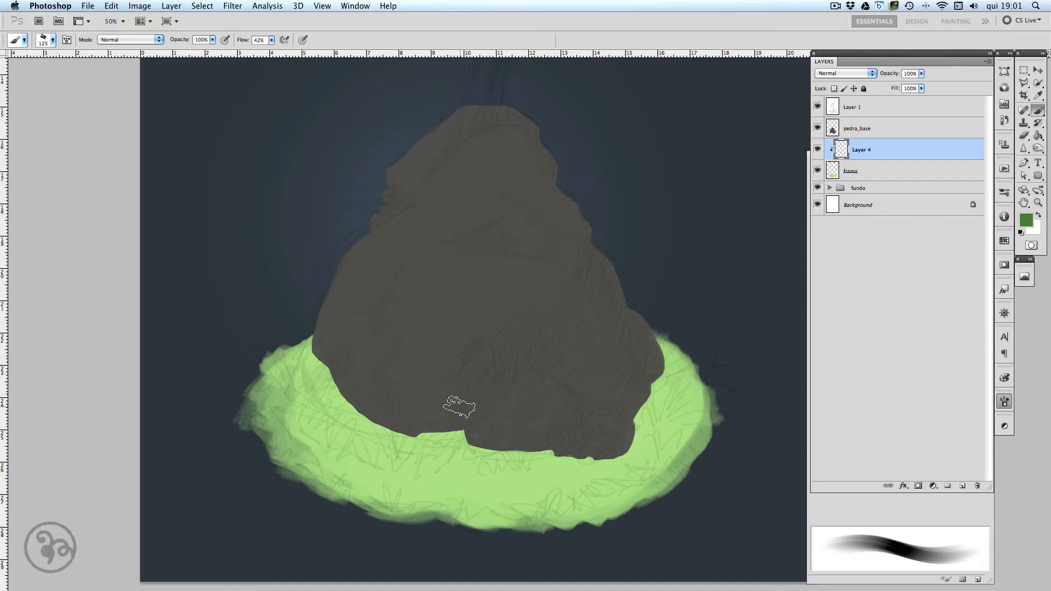
# Shade the grass in the clipped layer with broad dark green strokes using a much larger brush.
pyautogui.press(']')
pyautogui.press(']')
pyautogui.press(']')
pyautogui.press(']')
pyautogui.press(']')
pyautogui.press(']')
pyautogui.press(']')
pyautogui.press(']')
pyautogui.press(']')
pyautogui.moveTo(400, 362)
pyautogui.mouseDown()
pyautogui.moveTo(530, 443)
pyautogui.moveTo(568, 487)
pyautogui.moveTo(699, 404)
pyautogui.moveTo(571, 378)
pyautogui.moveTo(430, 452)
pyautogui.moveTo(461, 501)
pyautogui.moveTo(483, 508)
pyautogui.moveTo(632, 481)
pyautogui.moveTo(505, 466)
pyautogui.moveTo(622, 440)
pyautogui.moveTo(563, 457)
pyautogui.moveTo(456, 437)
pyautogui.moveTo(387, 392)
pyautogui.moveTo(473, 499)
pyautogui.moveTo(603, 467)
pyautogui.moveTo(649, 382)
pyautogui.moveTo(593, 371)
pyautogui.moveTo(594, 421)
pyautogui.moveTo(608, 445)
pyautogui.moveTo(374, 385)
pyautogui.mouseUp()
# Deepen the dark green shading along the rock's base and the grass's right side with a 125 px brush.
pyautogui.press('[')
pyautogui.press('[')
pyautogui.press('[')
pyautogui.press('[')
pyautogui.press('[')
pyautogui.press('[')
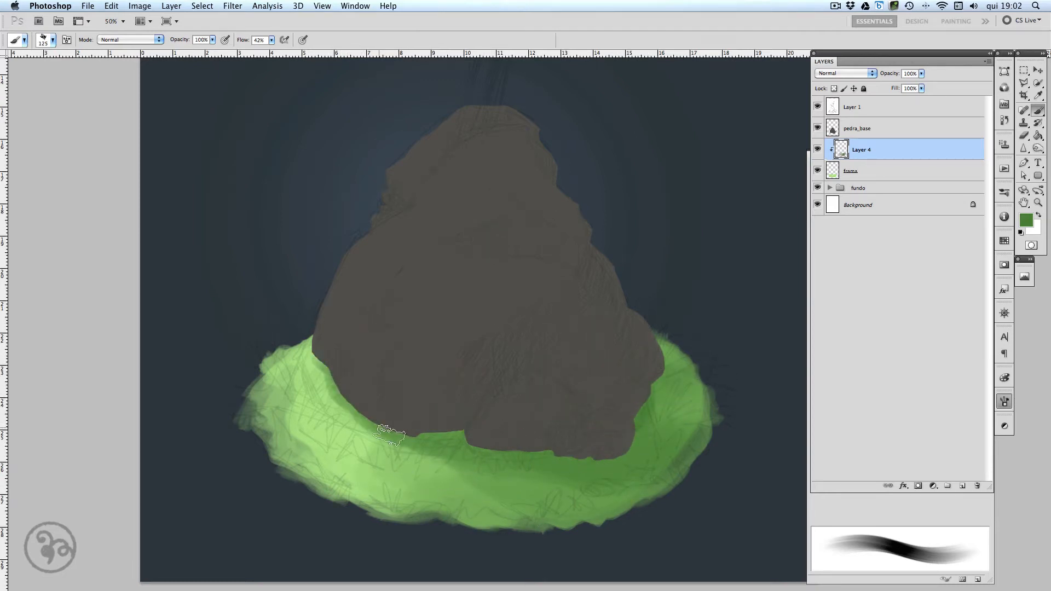
pyautogui.moveTo(648, 352)
pyautogui.mouseDown()
pyautogui.moveTo(653, 387)
pyautogui.moveTo(696, 412)
pyautogui.moveTo(632, 489)
pyautogui.mouseUp()
# Give the eraser pen-controlled opacity and flow without Shape Dynamics, and lighten the shading at the grass's upper-right edge.
pyautogui.press('e')
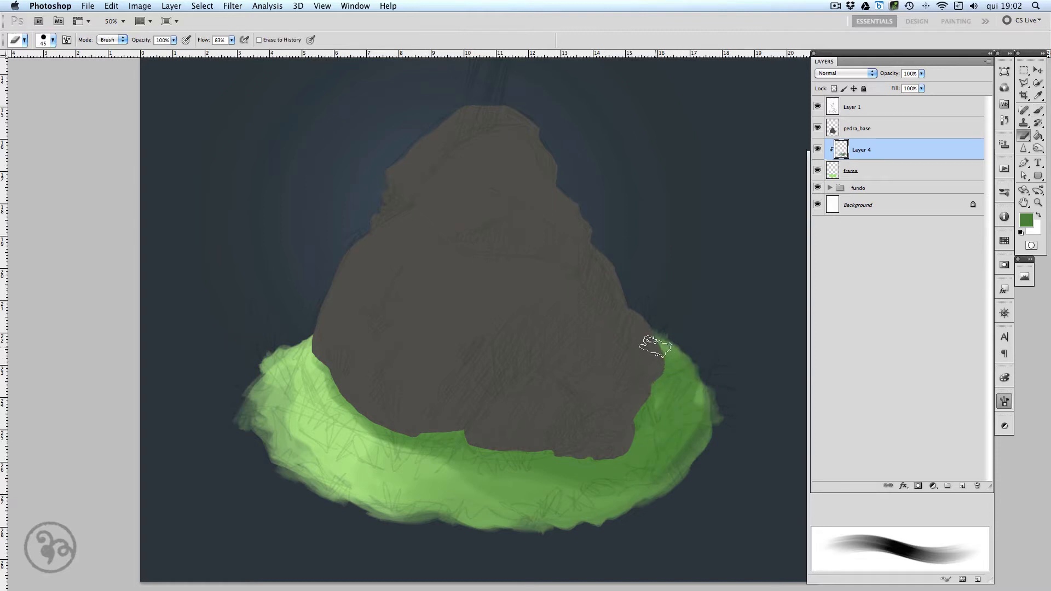
pyautogui.click(1005, 402)
pyautogui.moveTo(1004, 406); pyautogui.dragTo(1005, 425)
pyautogui.click(1004, 426)
pyautogui.click(834, 251)
pyautogui.click(938, 188)
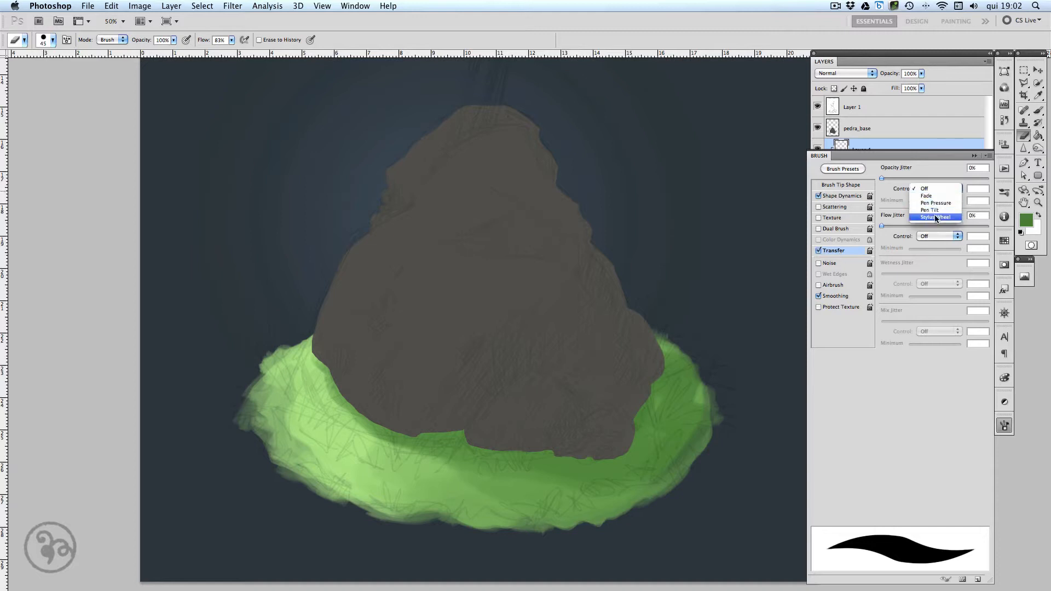
pyautogui.click(933, 207)
pyautogui.click(938, 236)
pyautogui.click(934, 255)
pyautogui.click(819, 196)
pyautogui.moveTo(666, 341)
pyautogui.mouseDown()
pyautogui.moveTo(691, 362)
pyautogui.moveTo(687, 378)
pyautogui.moveTo(668, 348)
pyautogui.mouseUp()
pyautogui.click(974, 156)
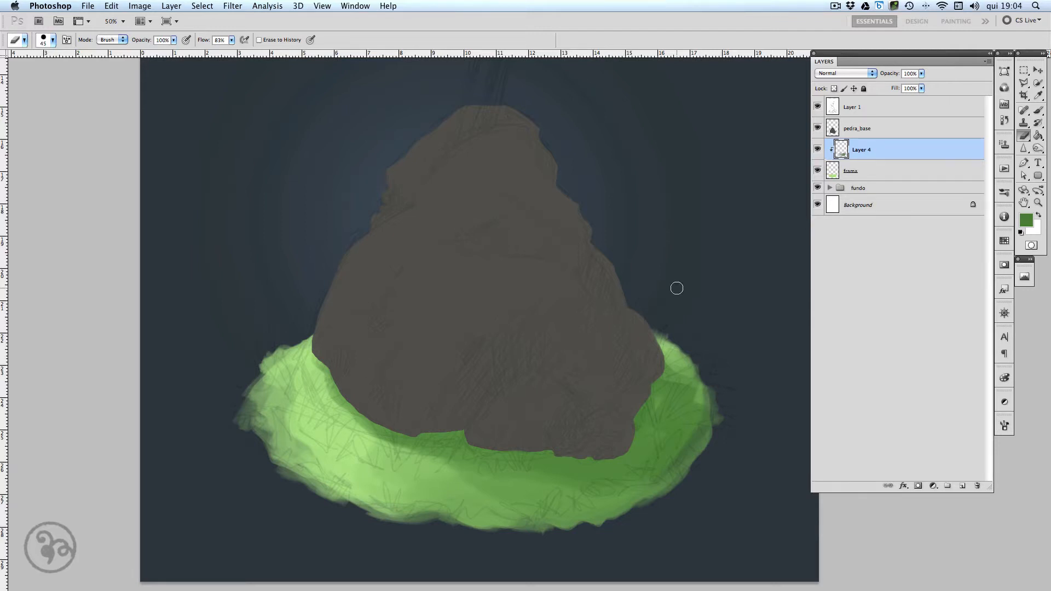
# Add a new layer for the sword directly above the pedra_base layer.
pyautogui.moveTo(629, 228); pyautogui.dragTo(597, 455)
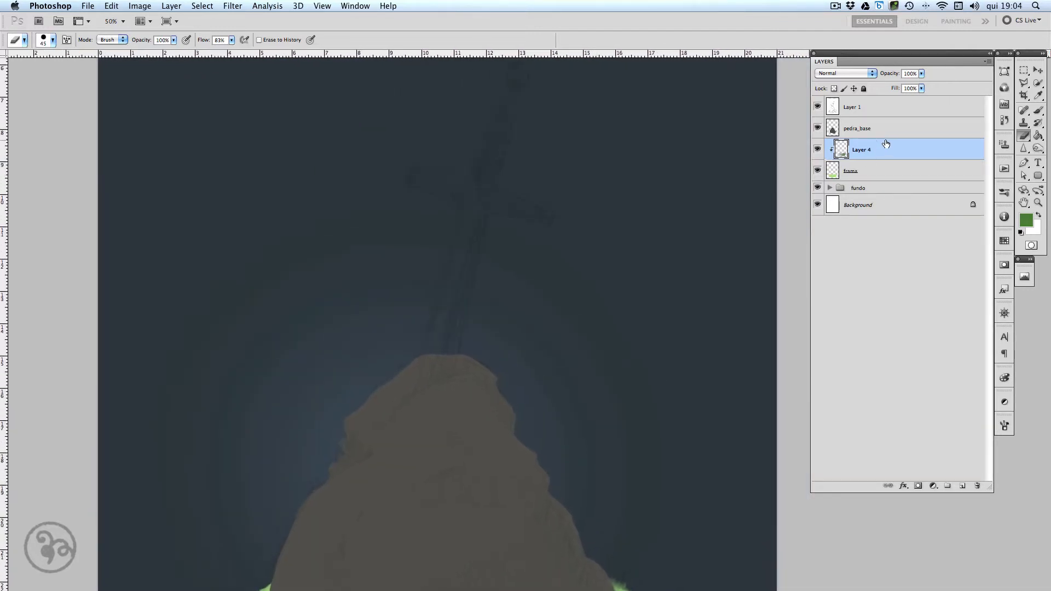
pyautogui.click(887, 130)
pyautogui.click(963, 487)
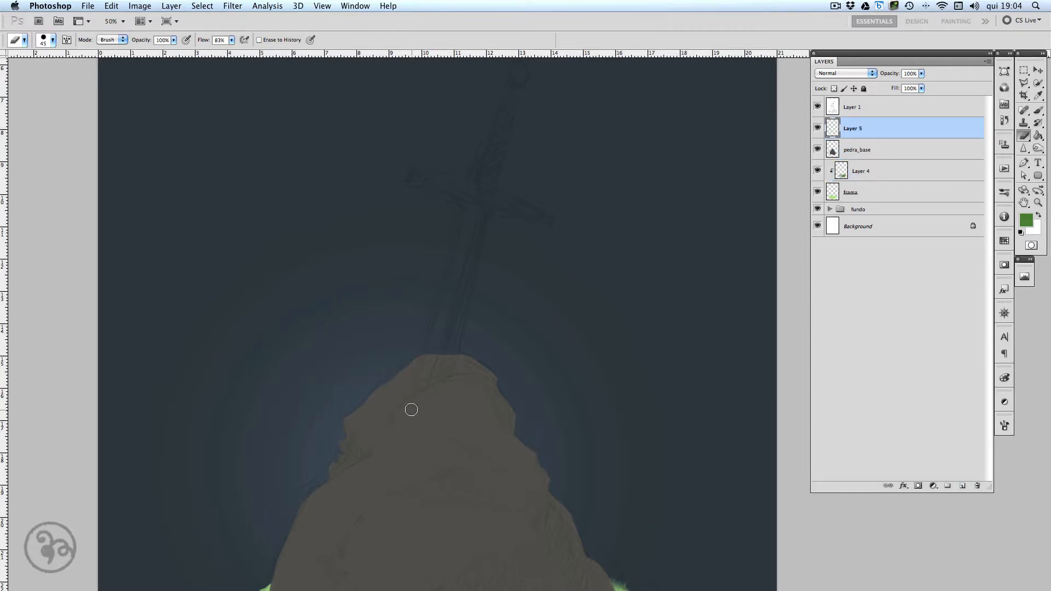
pyautogui.click(1024, 84)
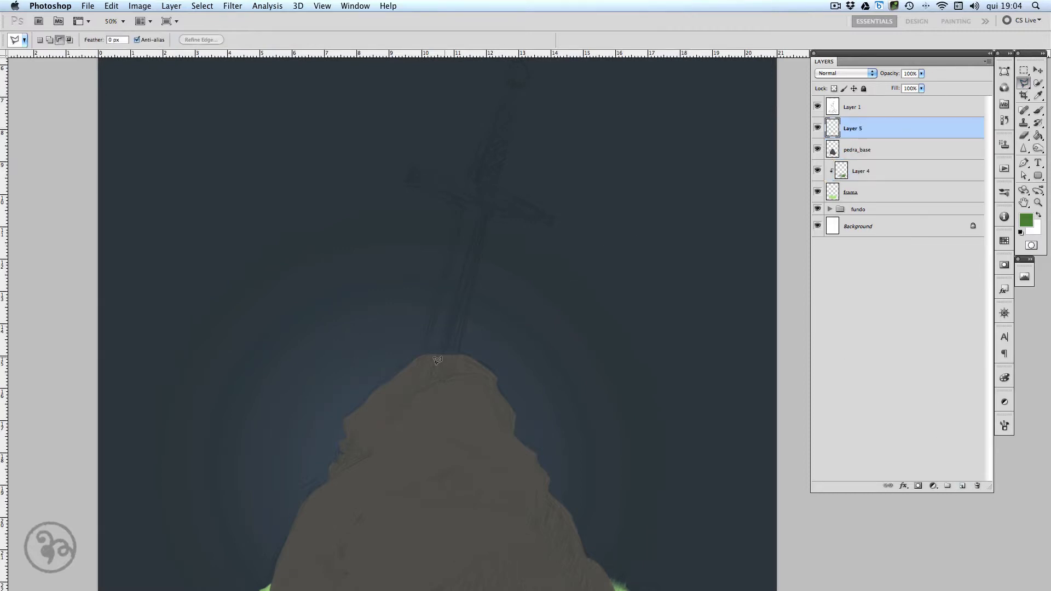
pyautogui.click(406, 395)
pyautogui.doubleClick(460, 212)
pyautogui.press('super+d')
# Draw the sword blade as a closed Pen shape, from inside the rock's top up to the curved edge beneath the crossguard.
pyautogui.press('p')
pyautogui.press('p')
pyautogui.click(409, 393)
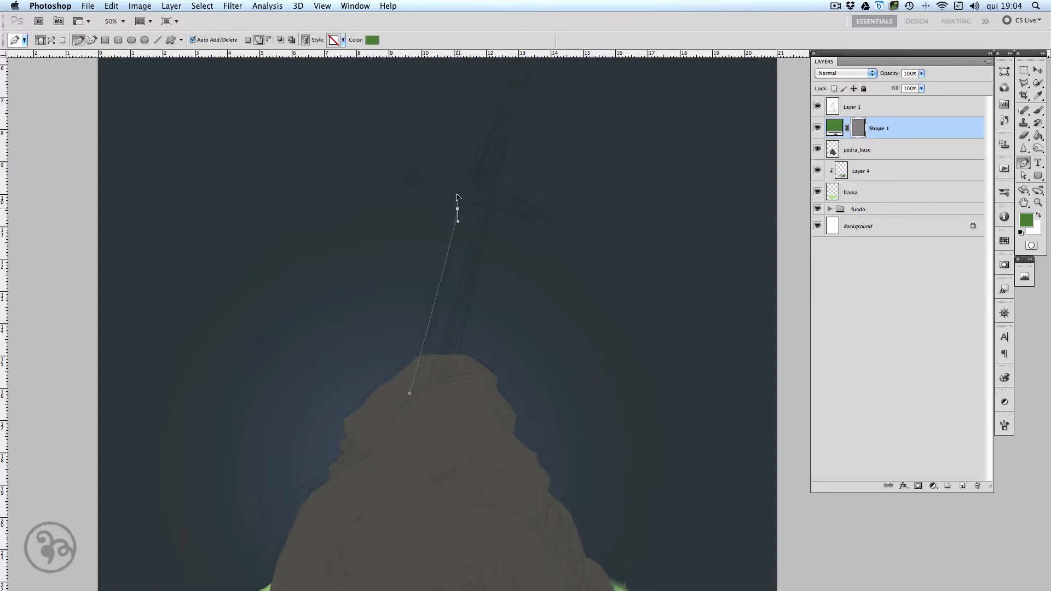
pyautogui.moveTo(459, 197); pyautogui.dragTo(465, 192)
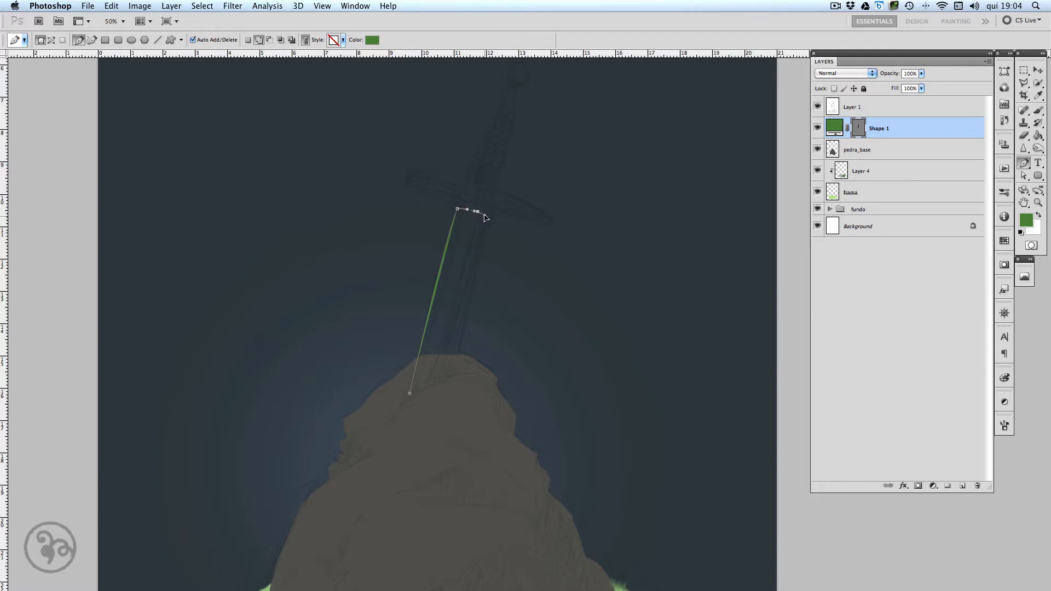
pyautogui.moveTo(485, 216); pyautogui.dragTo(492, 226)
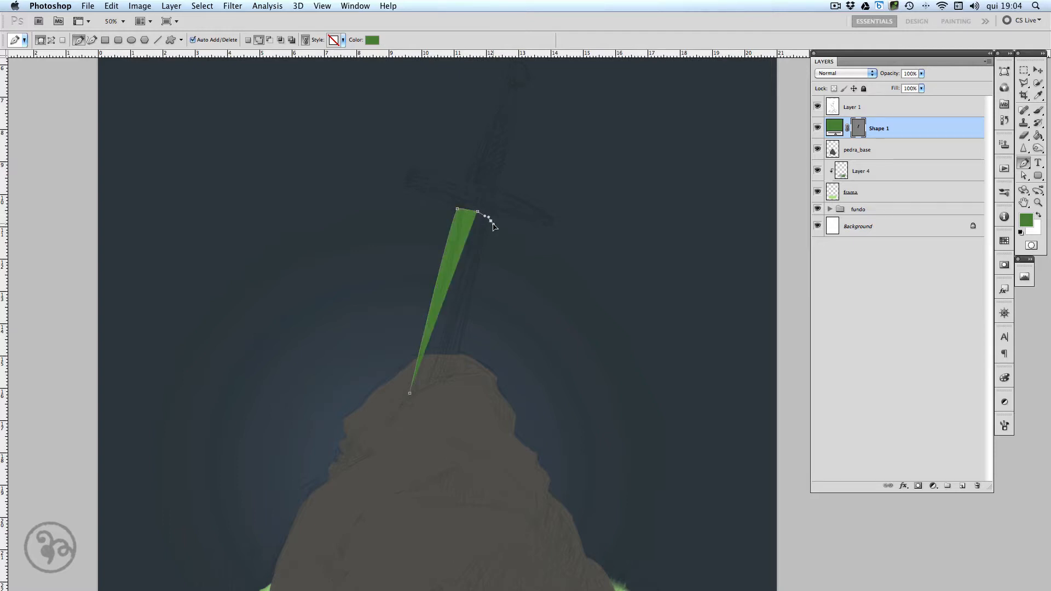
pyautogui.click(489, 231)
pyautogui.click(452, 375)
pyautogui.click(410, 393)
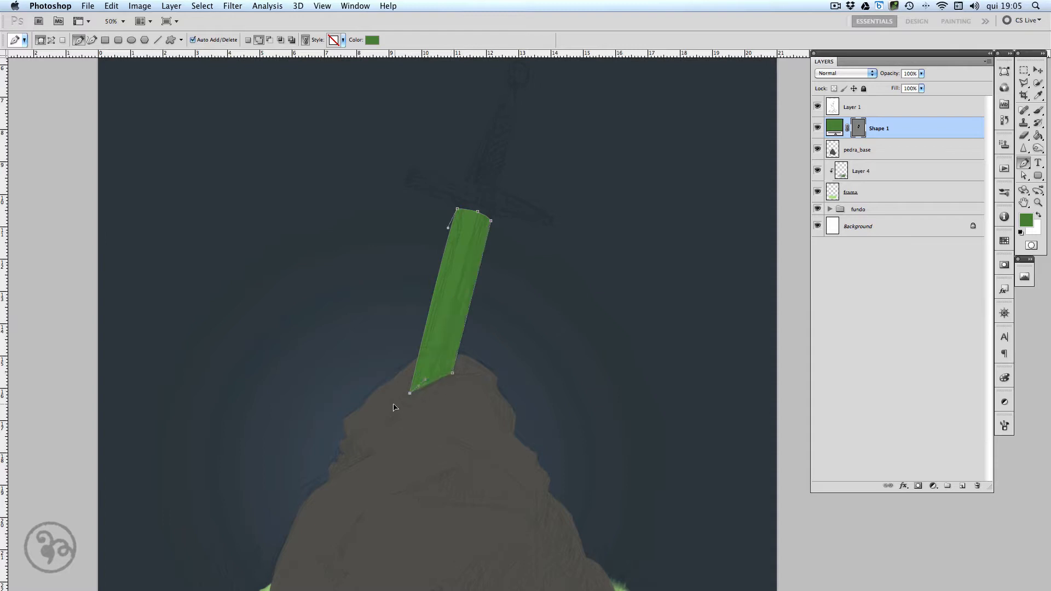
# Adjust the blade's upper-right curve and lower-right corner with the Direct Selection tool.
pyautogui.press('a')
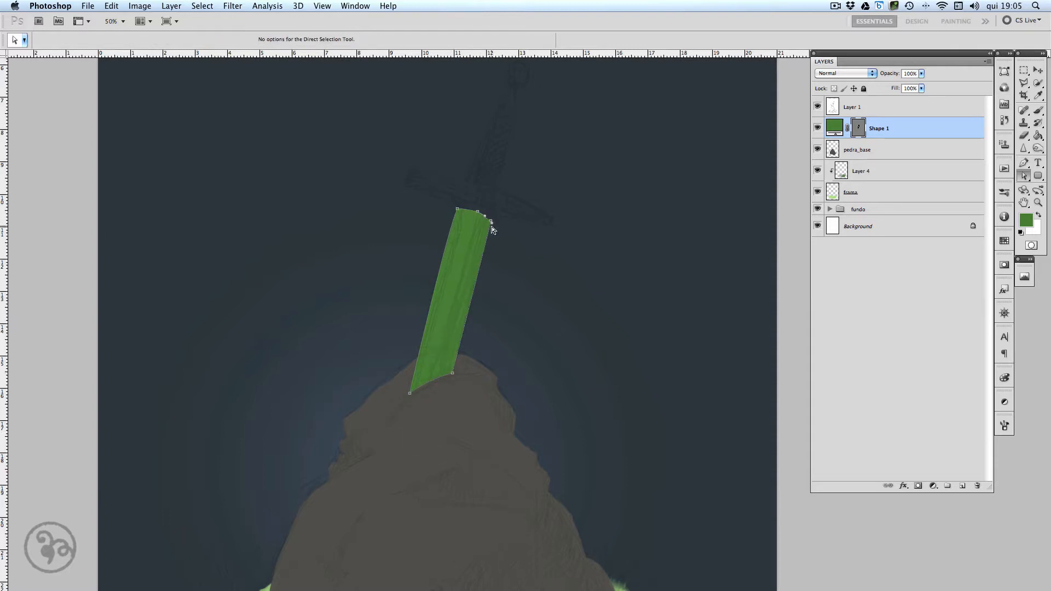
pyautogui.moveTo(492, 226)
pyautogui.mouseDown()
pyautogui.moveTo(499, 211)
pyautogui.moveTo(491, 223)
pyautogui.mouseUp()
pyautogui.scroll(1, 486, 208)
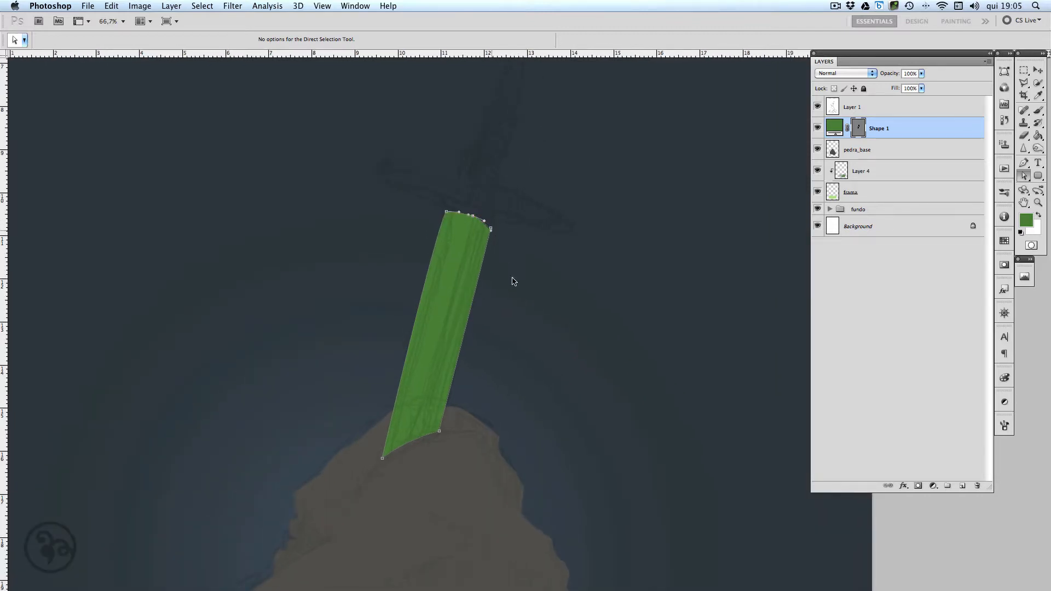
pyautogui.moveTo(439, 430)
pyautogui.mouseDown()
pyautogui.moveTo(453, 446)
pyautogui.moveTo(436, 432)
pyautogui.mouseUp()
# Set the foreground colour and the blade shape's fill to light grey, and deselect the shape layer.
pyautogui.click(1027, 219)
pyautogui.click(665, 440)
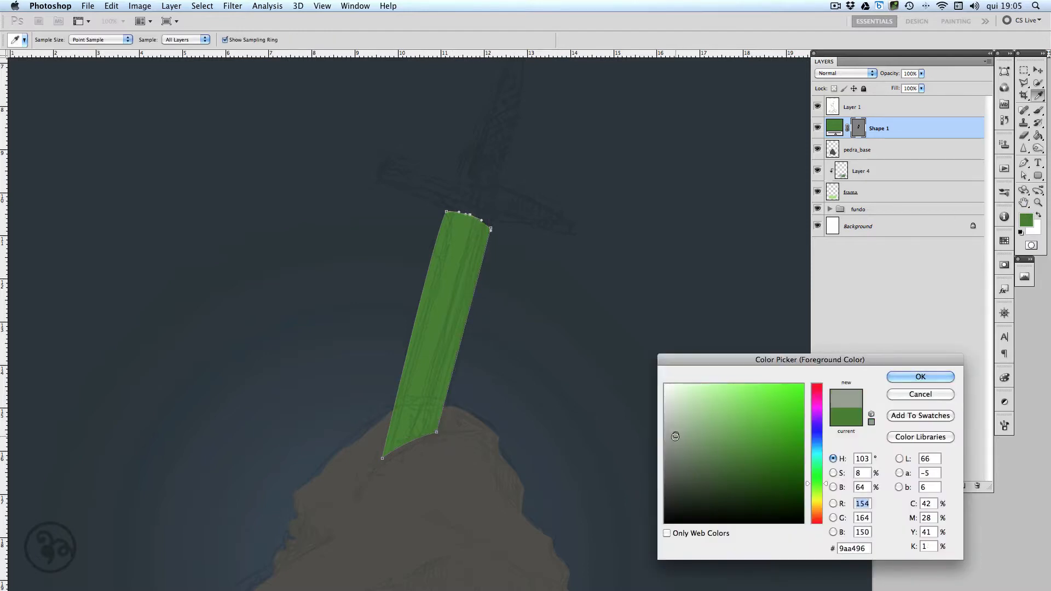
pyautogui.click(918, 380)
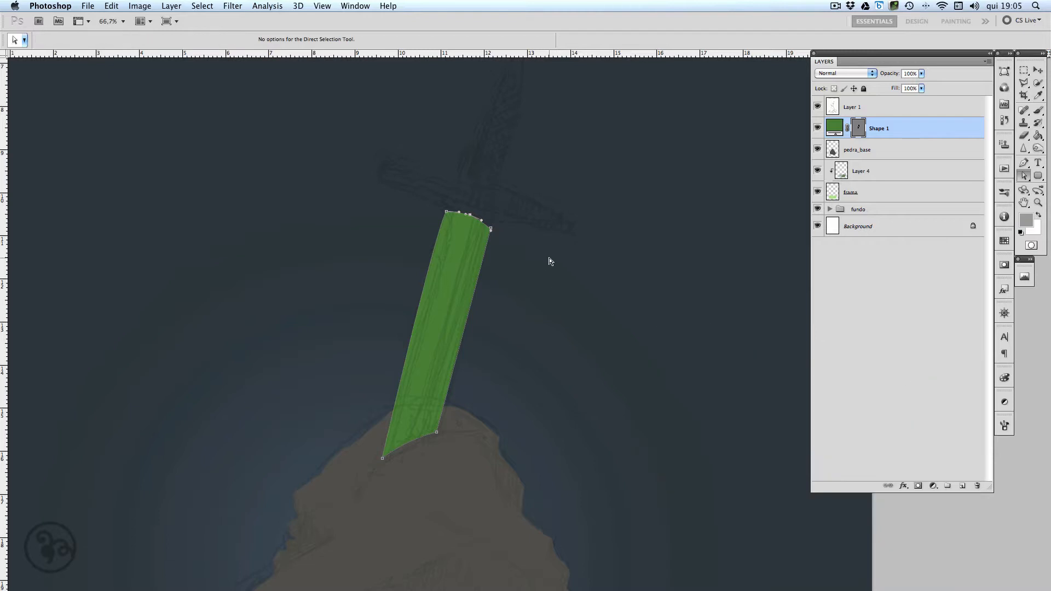
pyautogui.doubleClick(832, 131)
pyautogui.click(907, 380)
pyautogui.click(820, 243)
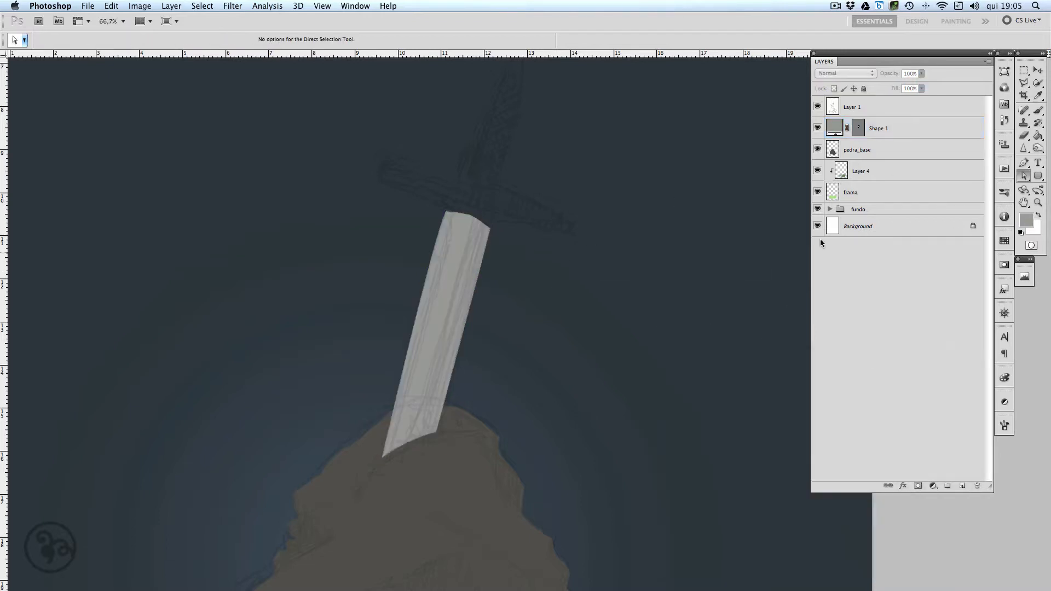
# Raise the blade's top edge slightly towards the sketched crossguard with the Direct Selection tool.
pyautogui.click(447, 215)
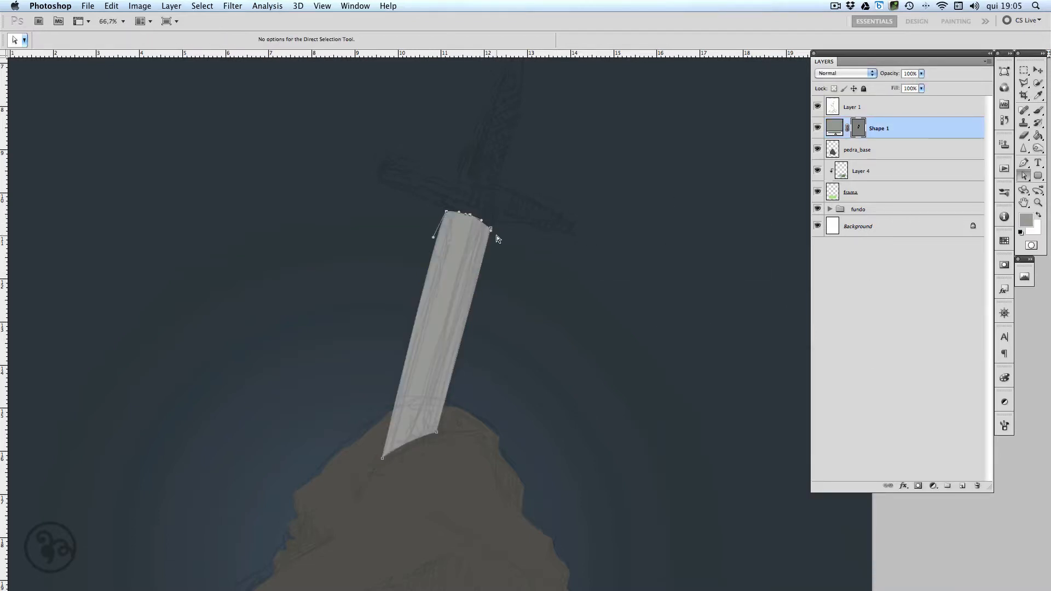
pyautogui.moveTo(492, 236); pyautogui.dragTo(494, 229)
# Add a new layer, place it between Shape 1 and pedra_base, and name it punho.
pyautogui.click(962, 486)
pyautogui.moveTo(894, 134); pyautogui.dragTo(895, 159)
pyautogui.doubleClick(898, 150)
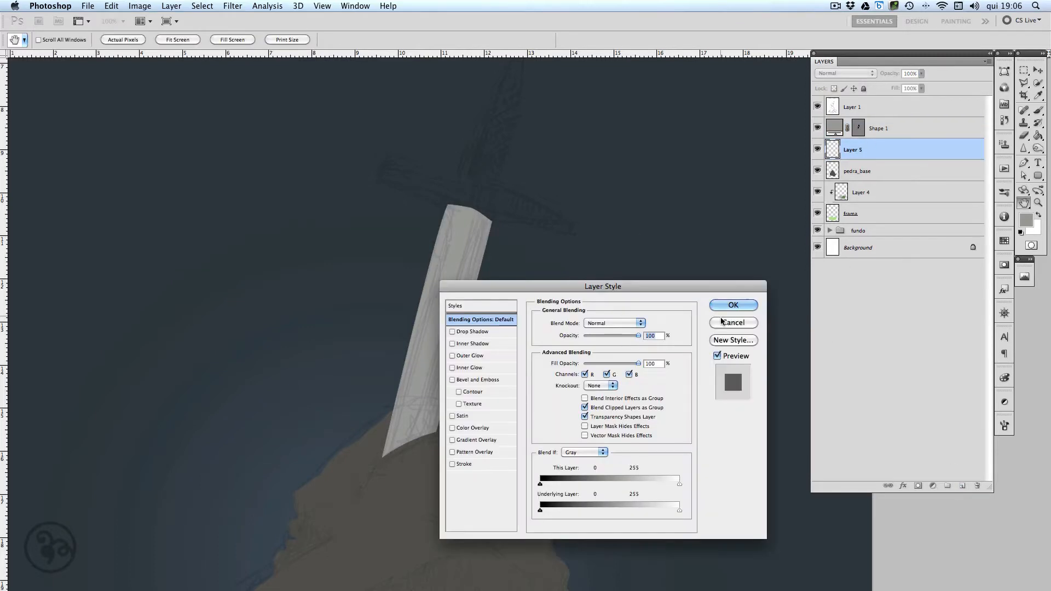
pyautogui.click(742, 322)
pyautogui.doubleClick(855, 150)
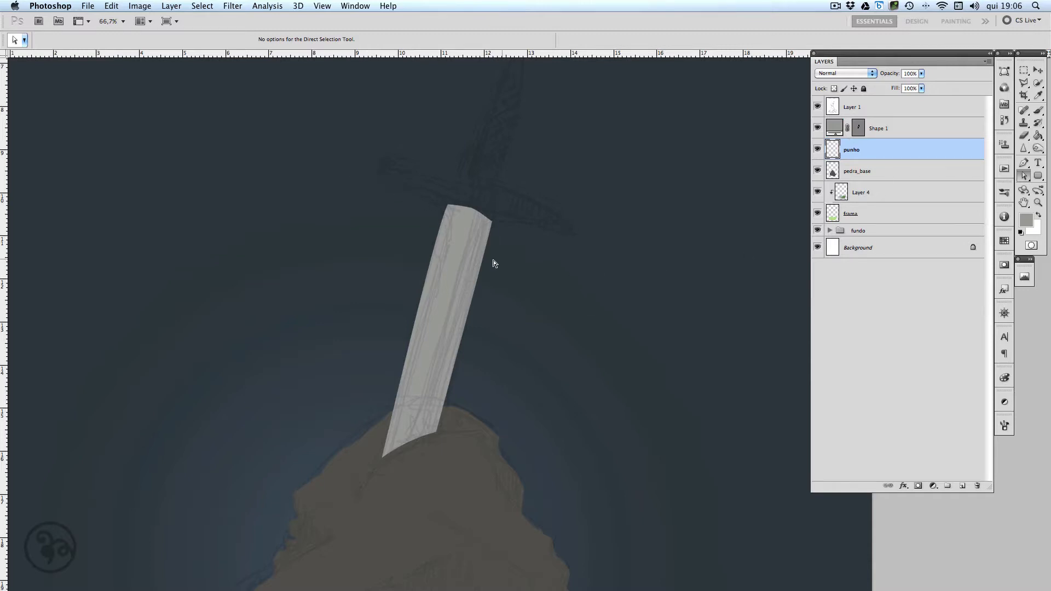
# Draw the crossguard as a closed Pen shape following the sketch across the blade's top, and refine its lower edge.
pyautogui.press('p')
pyautogui.click(447, 207)
pyautogui.click(417, 191)
pyautogui.click(376, 175)
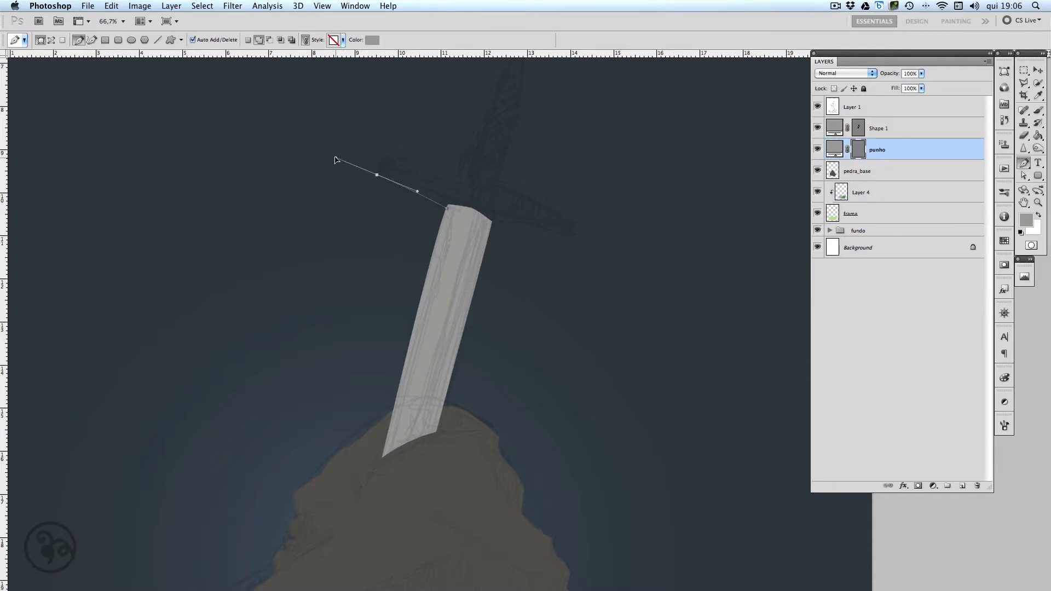
pyautogui.moveTo(335, 159); pyautogui.dragTo(382, 160)
pyautogui.moveTo(480, 178); pyautogui.dragTo(507, 188)
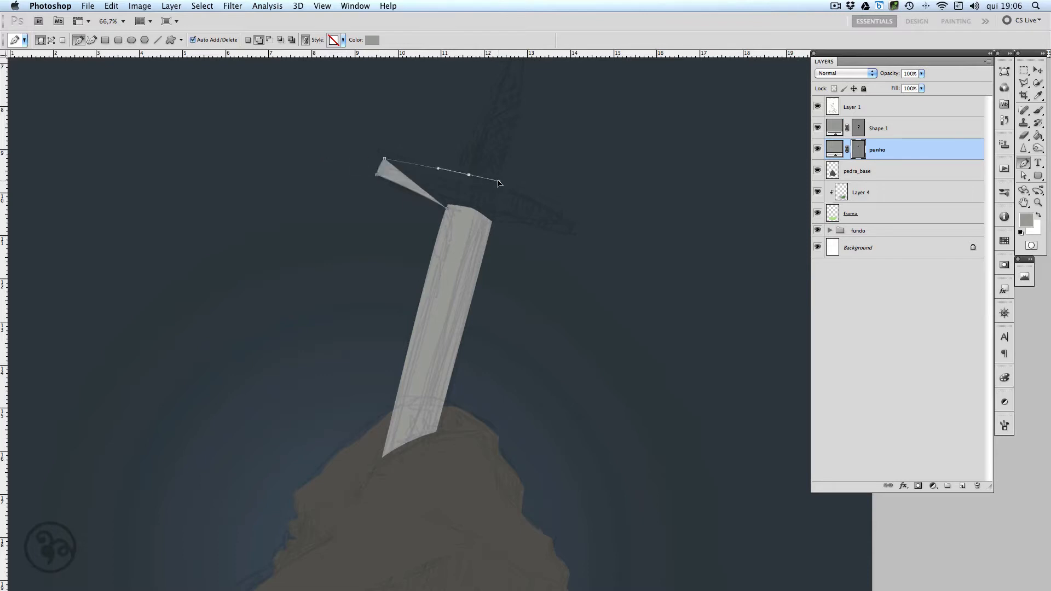
pyautogui.click(575, 217)
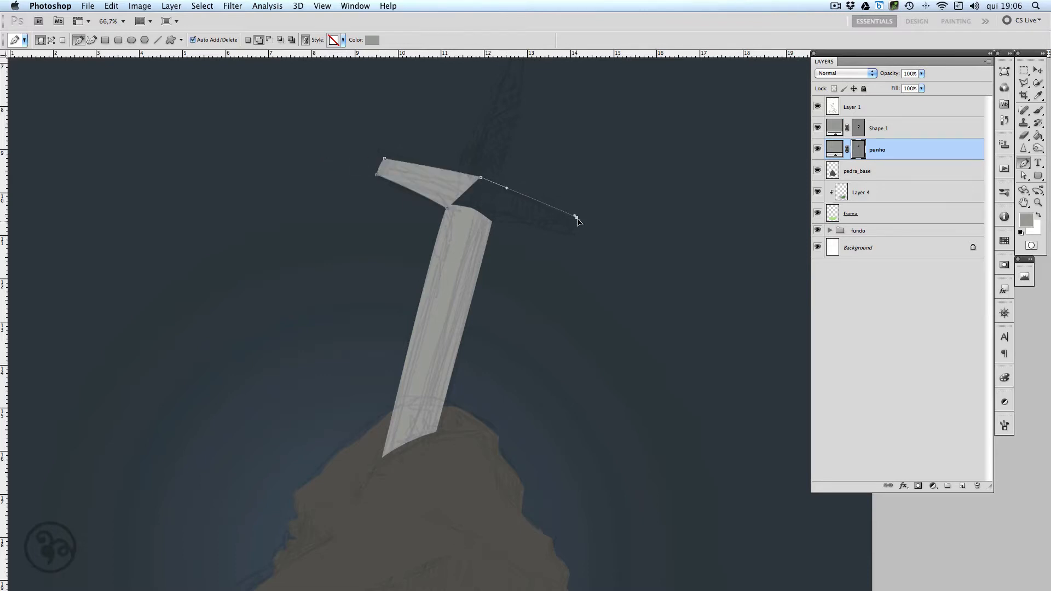
pyautogui.click(571, 238)
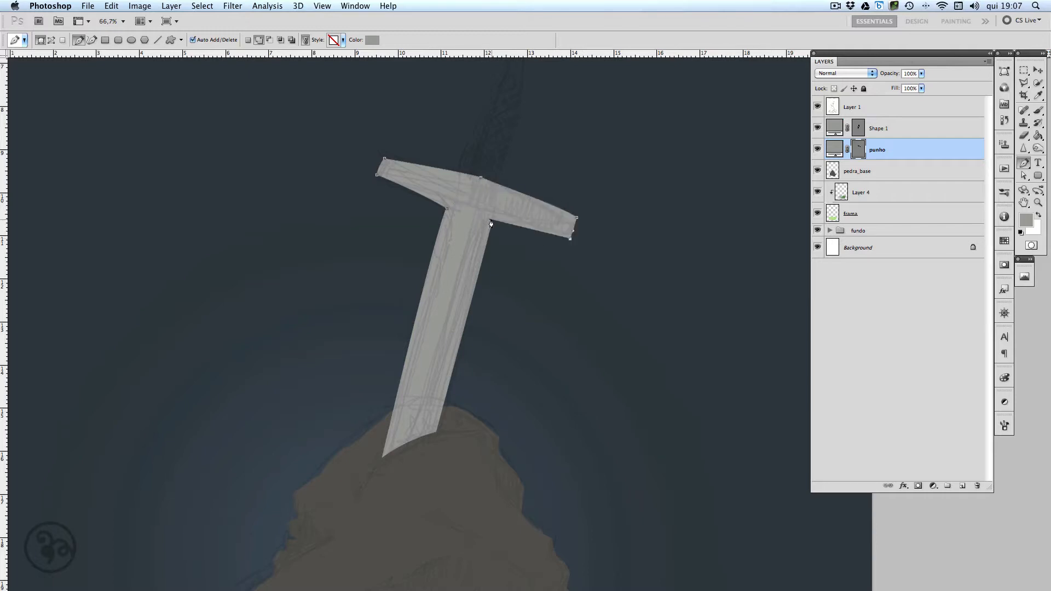
pyautogui.moveTo(491, 223); pyautogui.dragTo(445, 221)
pyautogui.press('a')
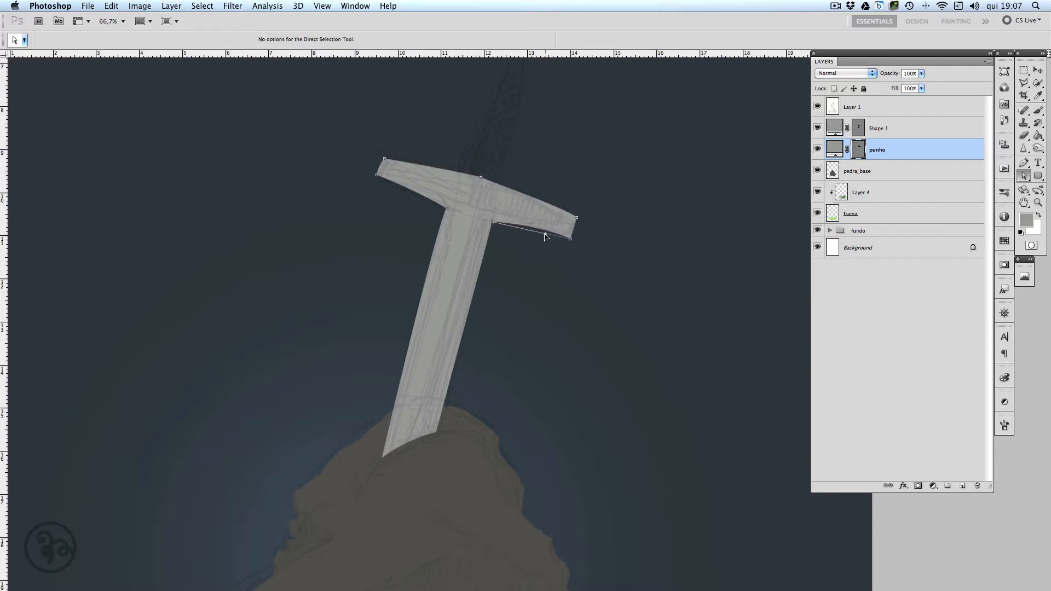
pyautogui.click(423, 197)
# Set the foreground colour and the crossguard shape's fill to brown, and deselect the path.
pyautogui.click(1027, 220)
pyautogui.moveTo(816, 482); pyautogui.dragTo(813, 496)
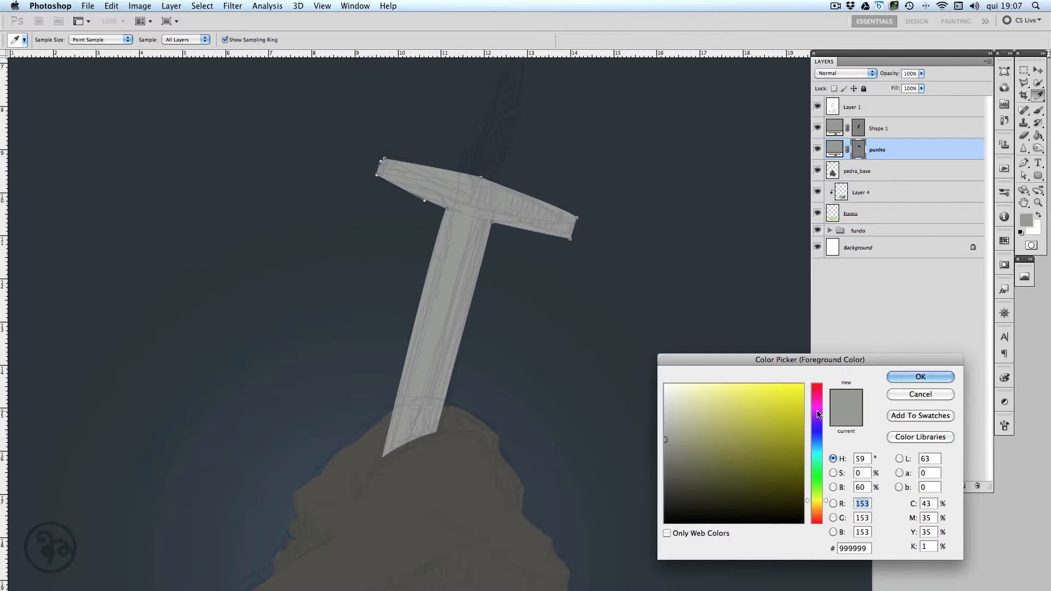
pyautogui.click(817, 513)
pyautogui.click(738, 477)
pyautogui.click(921, 378)
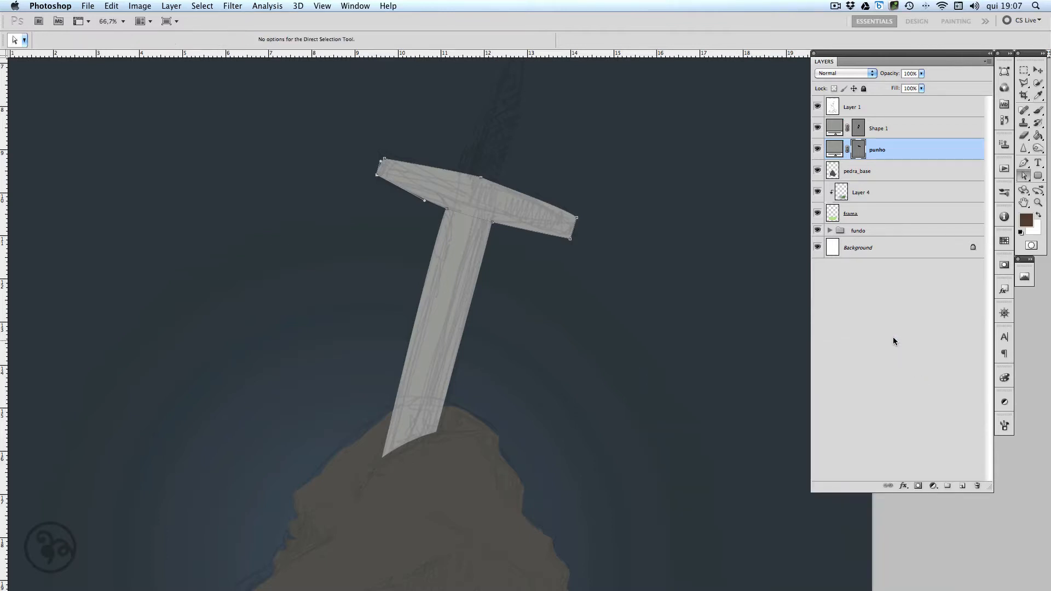
pyautogui.doubleClick(840, 152)
pyautogui.click(912, 384)
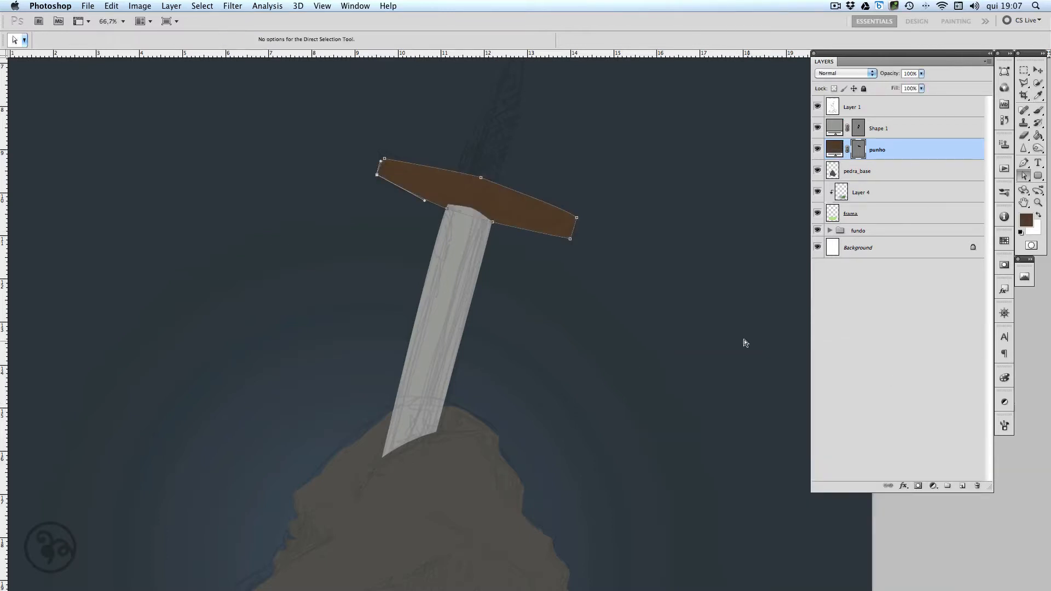
pyautogui.click(582, 187)
# Set the foreground colour to a very dark brown for the sword's grip.
pyautogui.scroll(3, 564, 274)
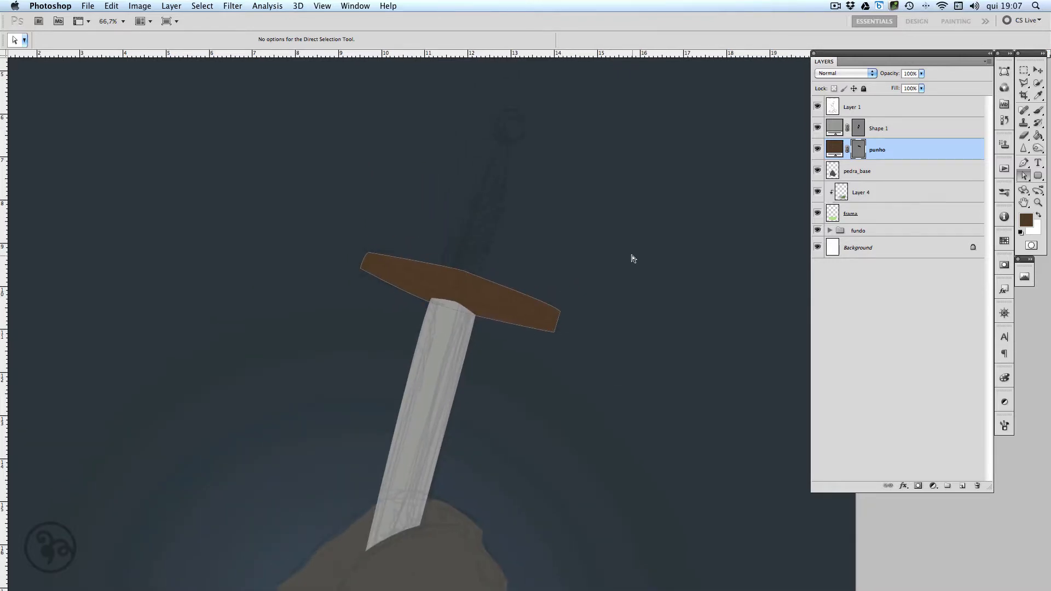
pyautogui.click(1025, 222)
pyautogui.click(737, 493)
pyautogui.click(913, 376)
# Add a new layer above pedra_base, rename the crossguard layer guarda and name the new layer punho.
pyautogui.click(876, 171)
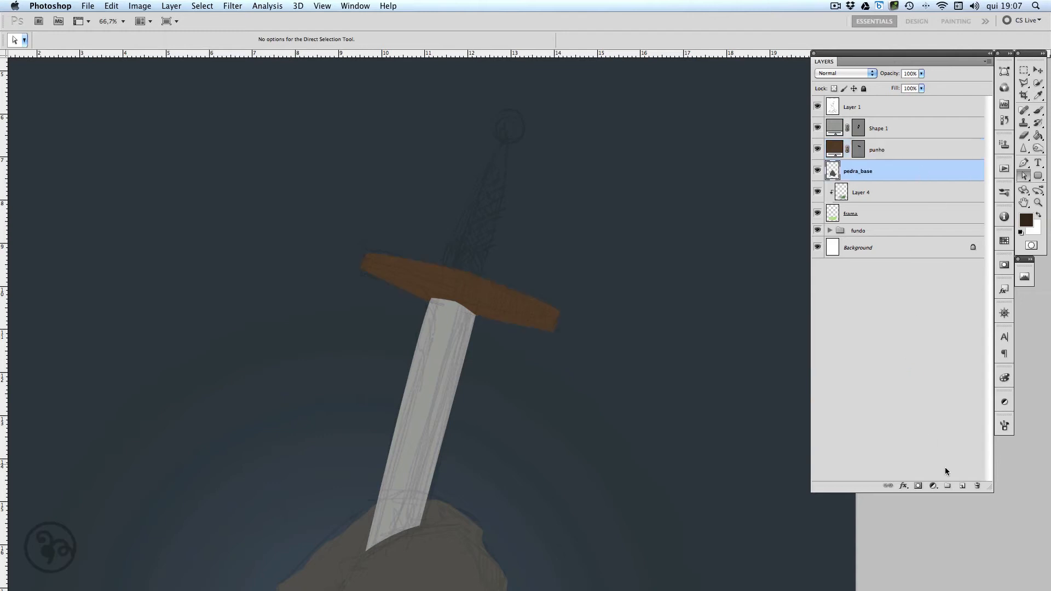
pyautogui.click(962, 486)
pyautogui.doubleClick(850, 171)
pyautogui.doubleClick(877, 150)
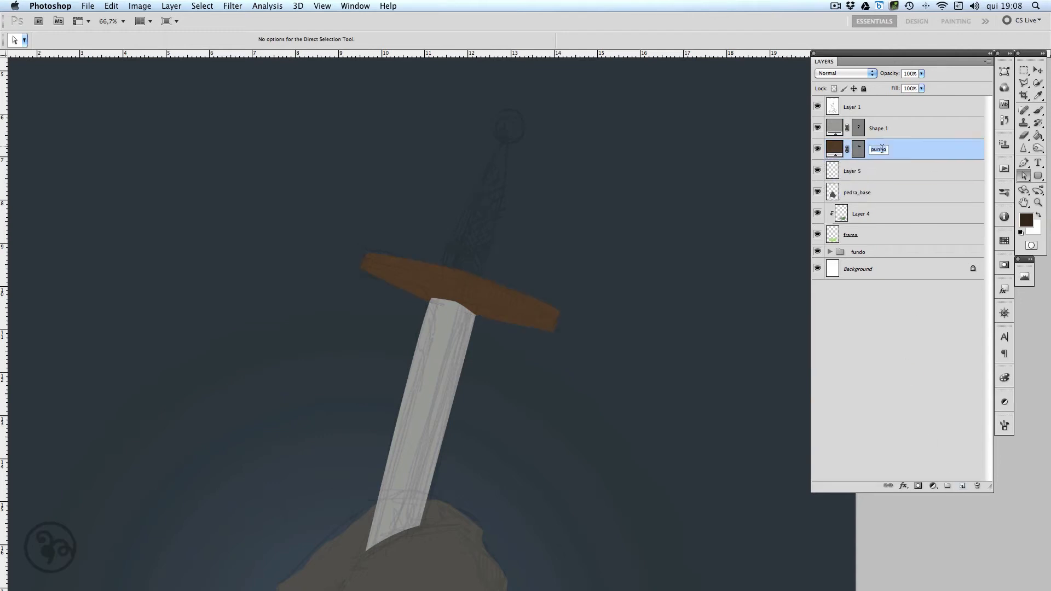
pyautogui.write('guarda')
pyautogui.doubleClick(852, 172)
pyautogui.write('punho')
pyautogui.press('Return')
# Draw the grip as a closed tapered Pen shape from behind the crossguard up to the sketched pommel.
pyautogui.press('p')
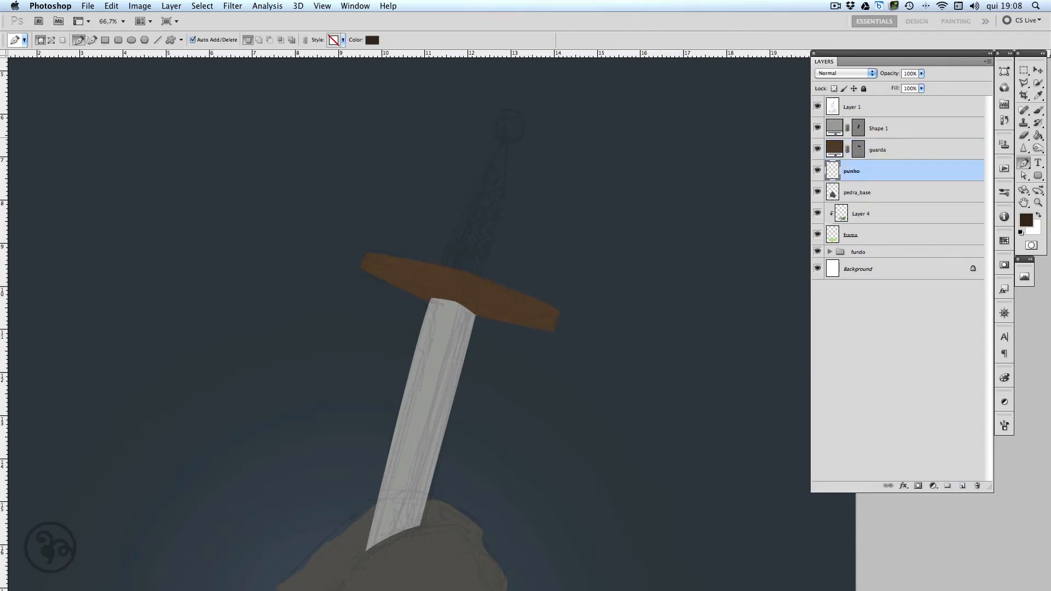
pyautogui.click(446, 280)
pyautogui.moveTo(502, 136); pyautogui.dragTo(529, 107)
pyautogui.keyDown('alt'); pyautogui.click(502, 136); pyautogui.keyUp('alt')
pyautogui.click(508, 138)
pyautogui.moveTo(473, 288); pyautogui.dragTo(450, 333)
pyautogui.keyDown('alt'); pyautogui.click(474, 287); pyautogui.keyUp('alt')
pyautogui.click(446, 280)
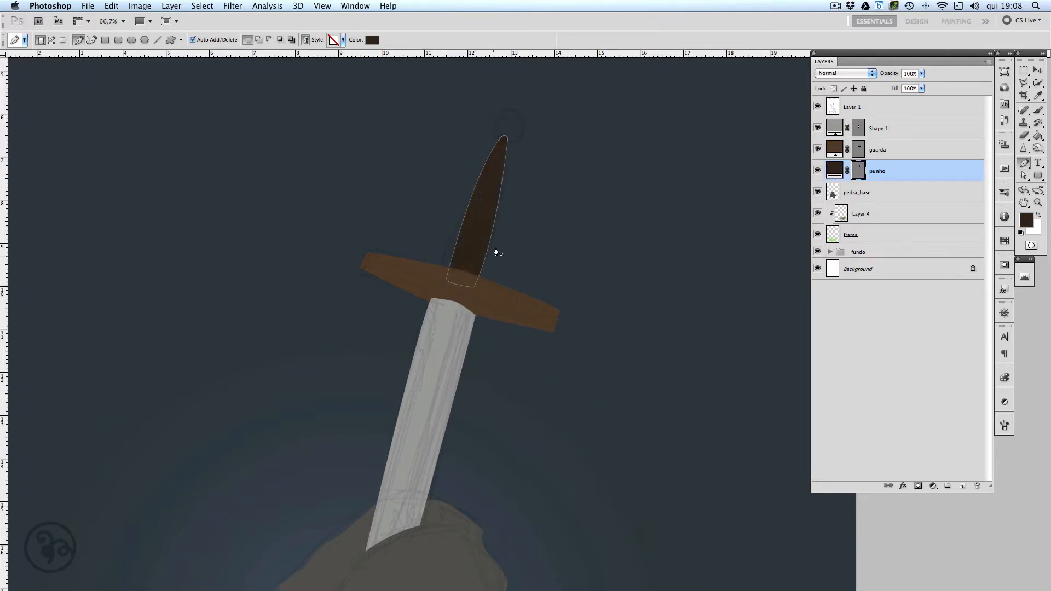
# Reshape the grip's right edge curve at its base and tip with the Direct Selection and Pen tools.
pyautogui.press('a')
pyautogui.click(494, 227)
pyautogui.moveTo(497, 244); pyautogui.dragTo(483, 276)
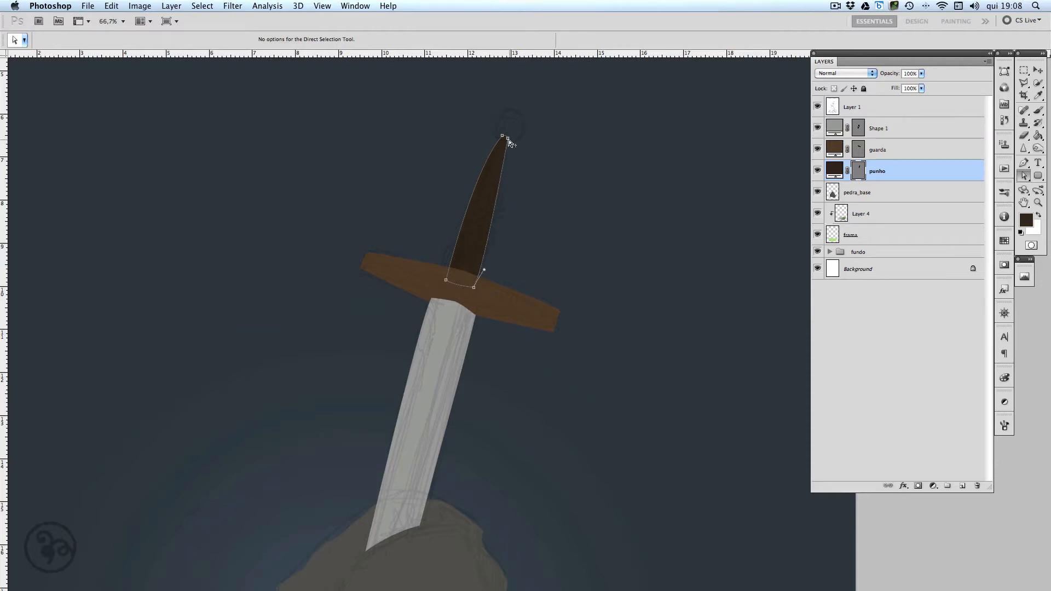
pyautogui.click(508, 140)
pyautogui.press('p')
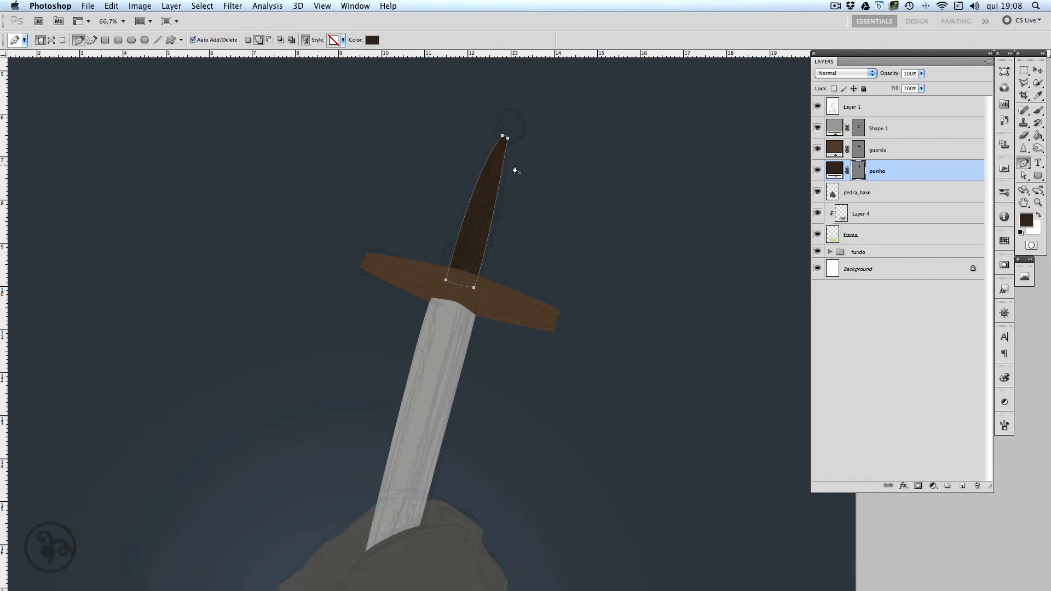
pyautogui.moveTo(508, 140); pyautogui.dragTo(510, 153)
# Draw a dark brown pommel circle with the Ellipse tool at the grip's tip, on a new shape layer above pedra_base.
pyautogui.press('u')
pyautogui.click(1038, 175)
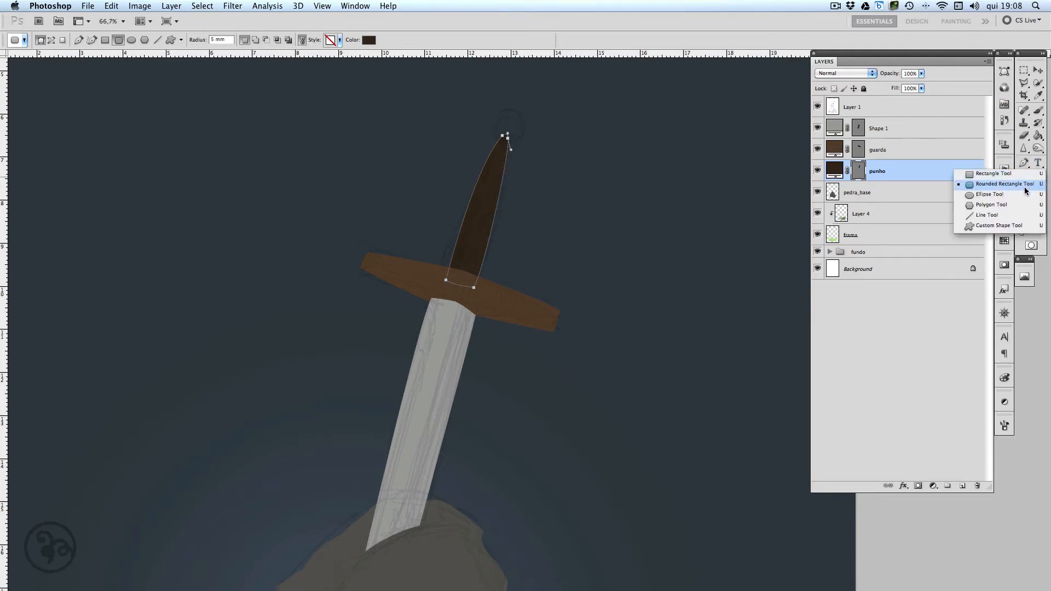
pyautogui.click(1020, 194)
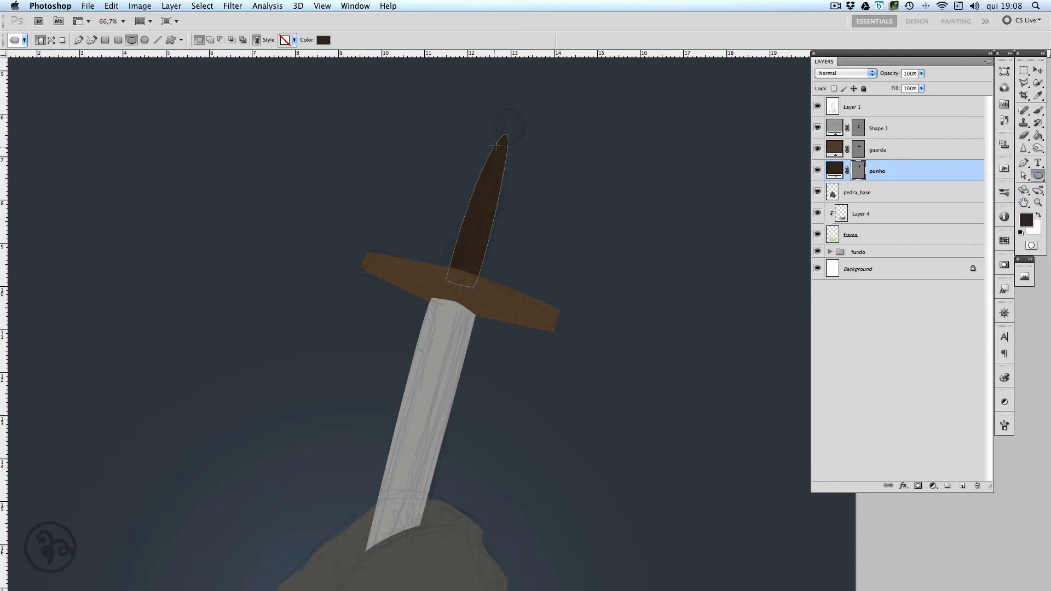
pyautogui.click(894, 192)
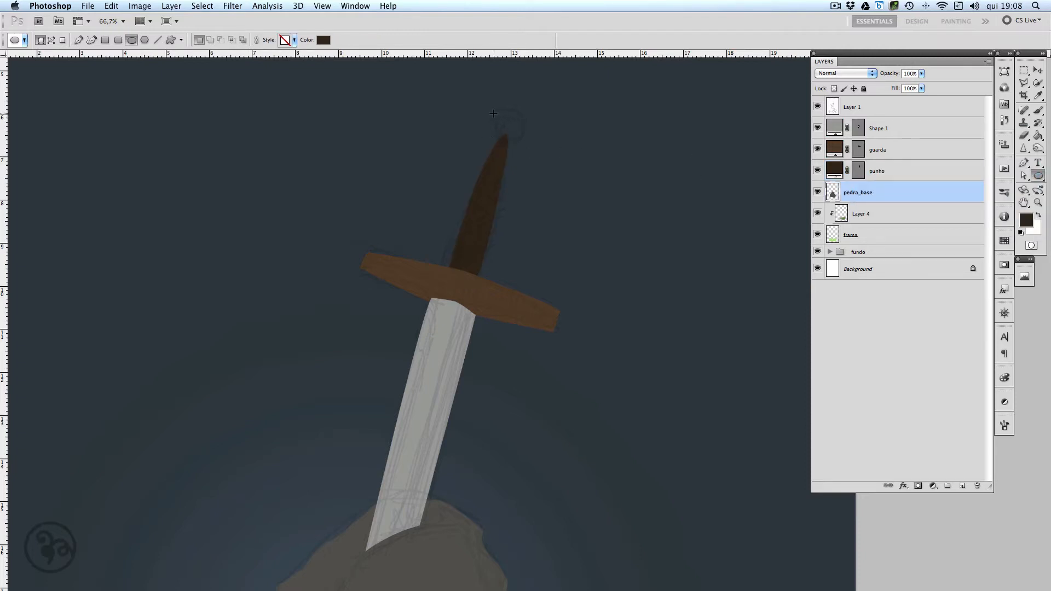
pyautogui.moveTo(494, 114); pyautogui.dragTo(525, 145)
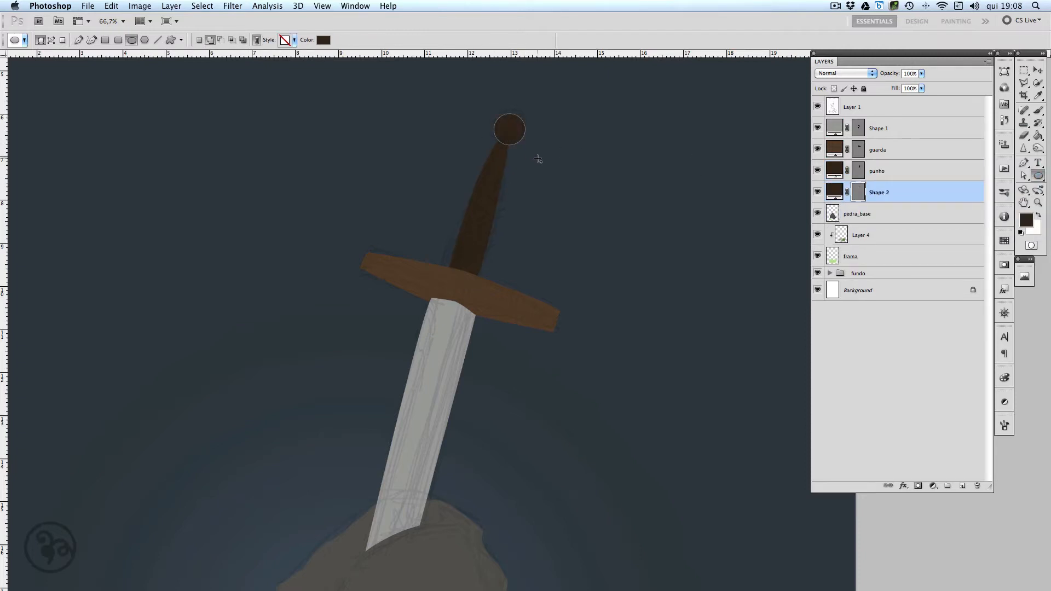
# Fully lock the sketch on Layer 1, and nudge the pommel circle left over the grip's tip.
pyautogui.press('v')
pyautogui.click(512, 130)
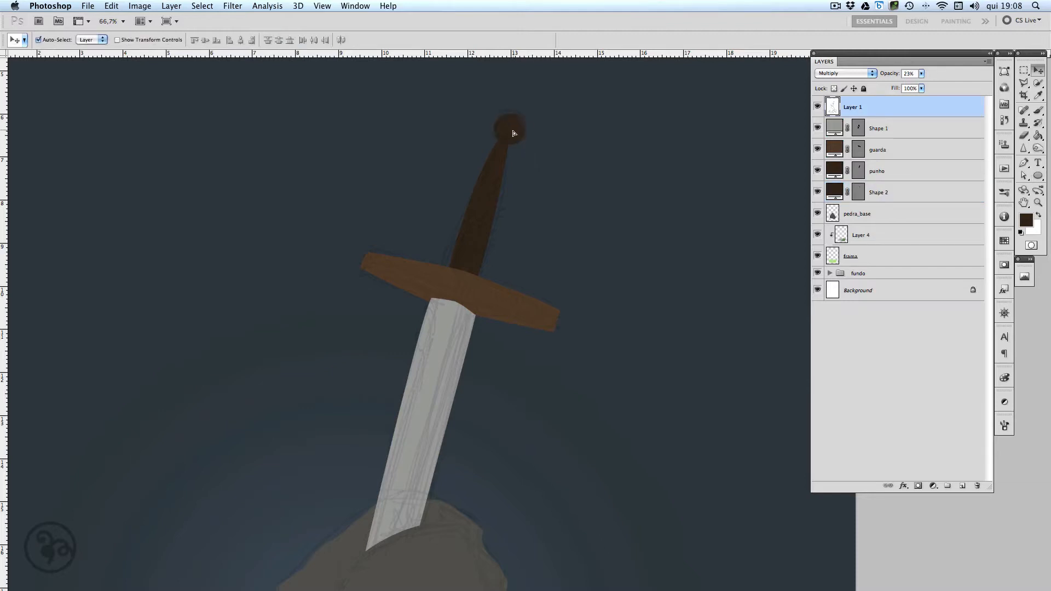
pyautogui.click(909, 200)
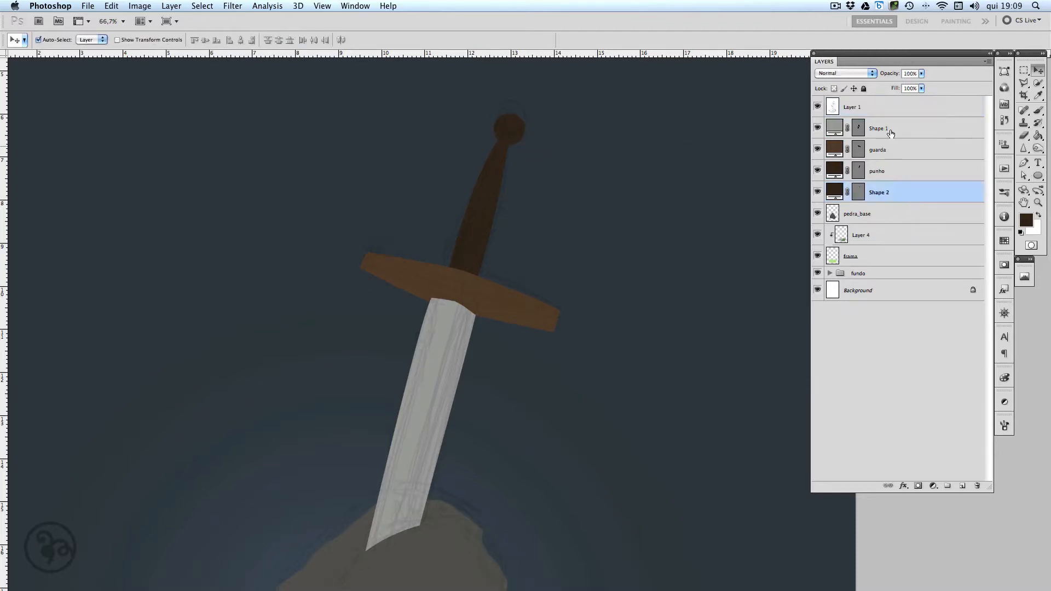
pyautogui.click(890, 113)
pyautogui.click(864, 89)
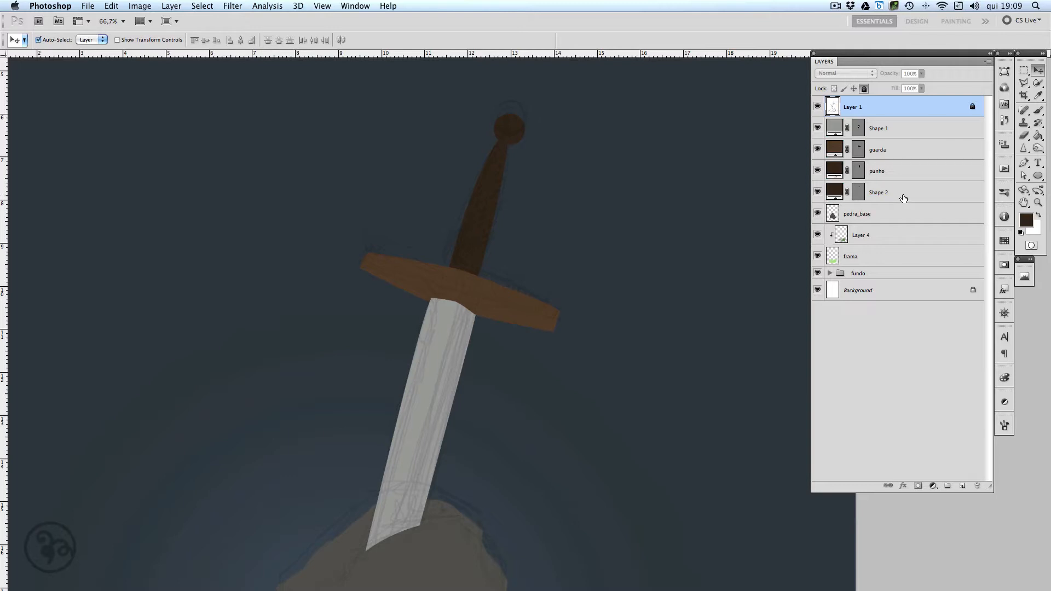
pyautogui.press('super+z')
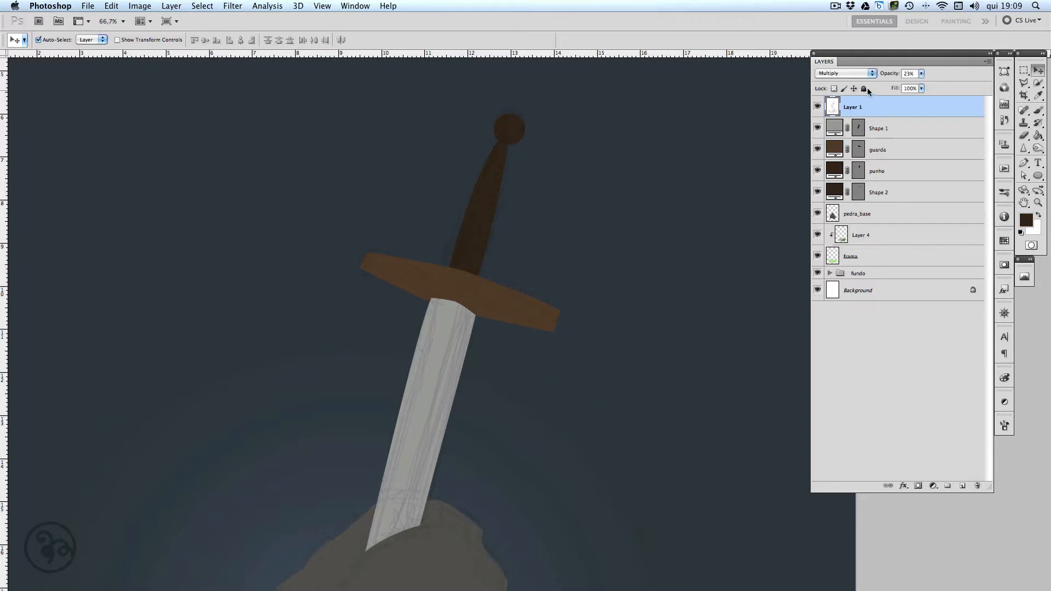
pyautogui.click(864, 88)
pyautogui.click(905, 199)
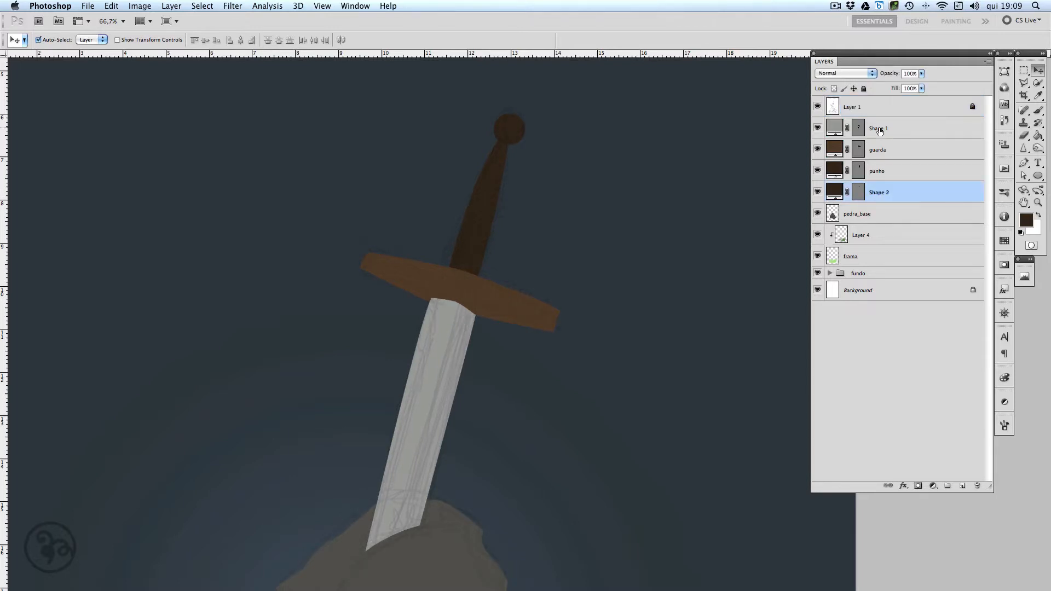
pyautogui.hotkey('shift', 'Left')
# Adjust the lower corner of the crossguard's right end with the Direct Selection tool, and deselect the path.
pyautogui.press('a')
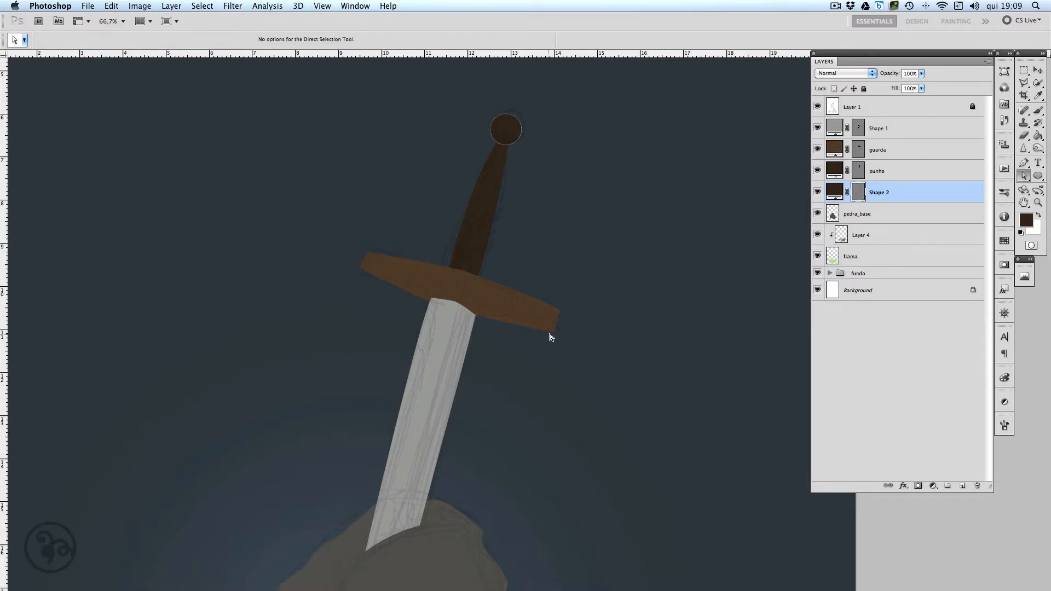
pyautogui.click(556, 320)
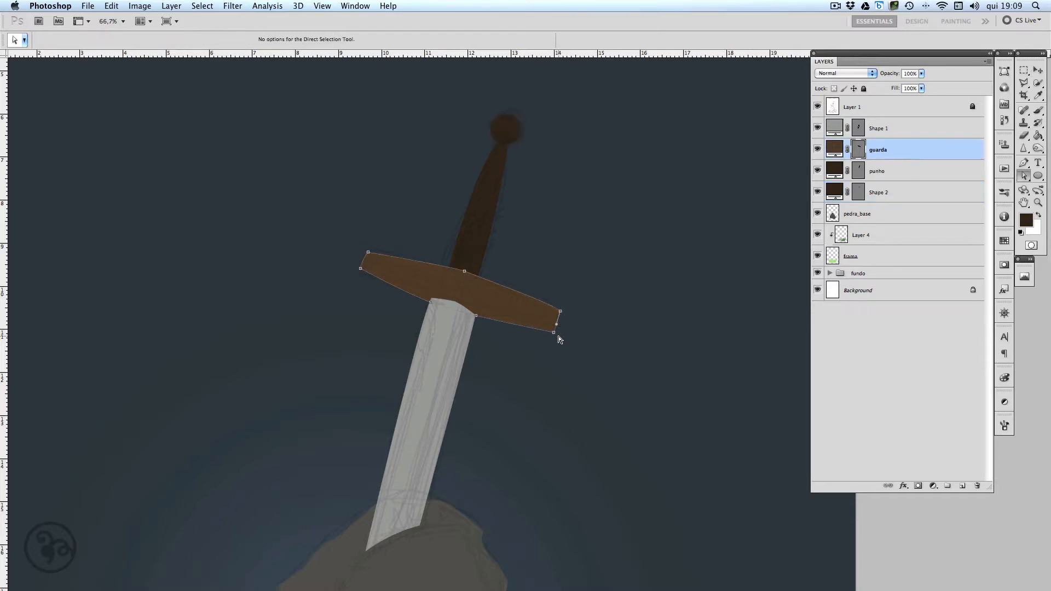
pyautogui.moveTo(559, 332); pyautogui.dragTo(555, 329)
pyautogui.click(581, 322)
# Try to move the layers from Layer 3 up to Shape 1 higher on the canvas, leaving the locked sketch out.
pyautogui.scroll(-3, 596, 225)
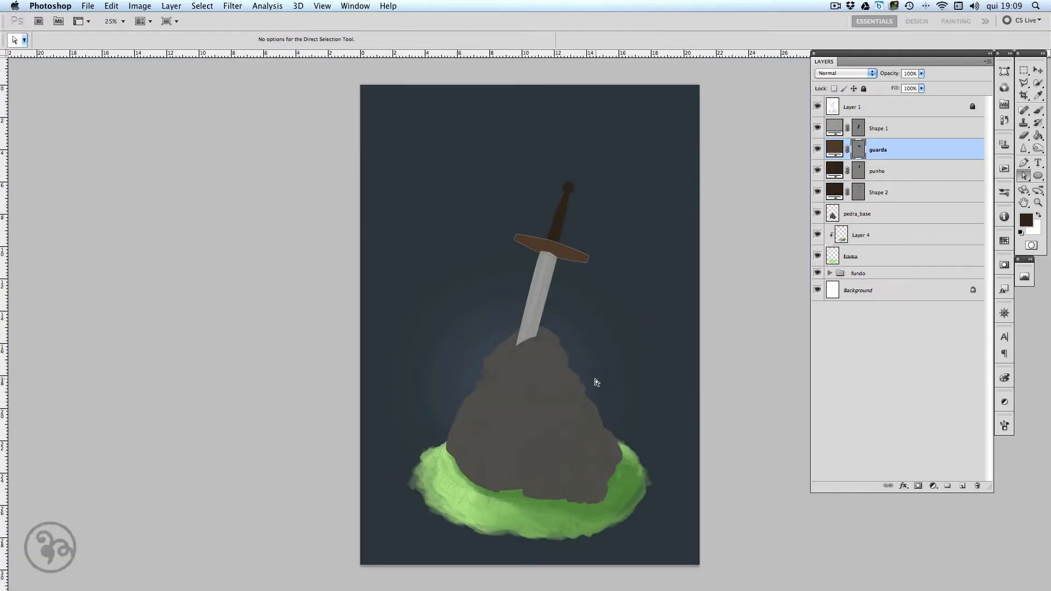
pyautogui.click(830, 274)
pyautogui.click(893, 291)
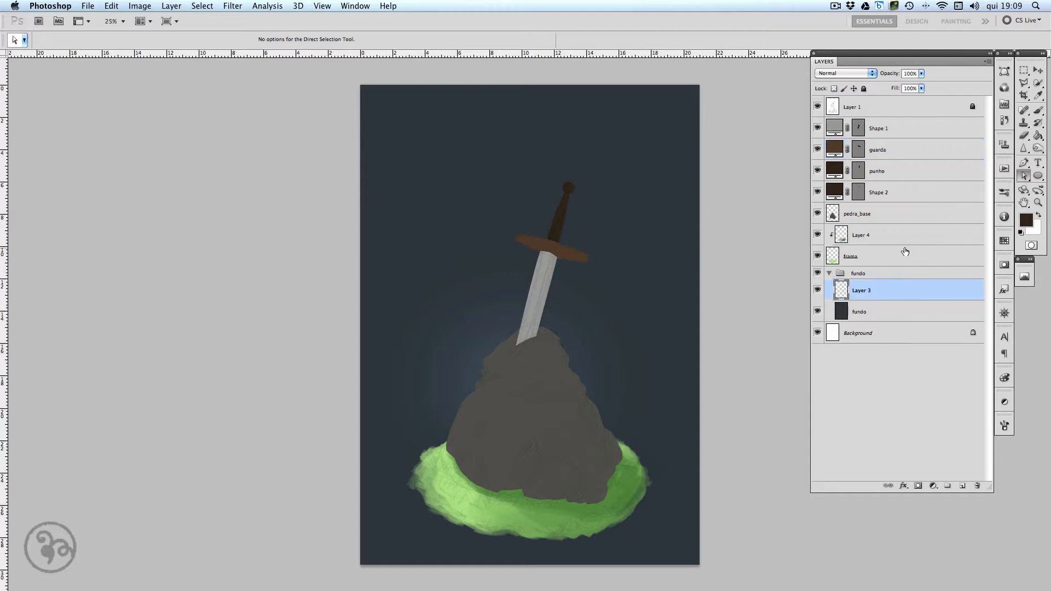
pyautogui.keyDown('super'); pyautogui.click(905, 255); pyautogui.keyUp('super')
pyautogui.keyDown('super'); pyautogui.click(904, 235); pyautogui.keyUp('super')
pyautogui.keyDown('super'); pyautogui.click(909, 213); pyautogui.keyUp('super')
pyautogui.keyDown('shift'); pyautogui.click(928, 131); pyautogui.keyUp('shift')
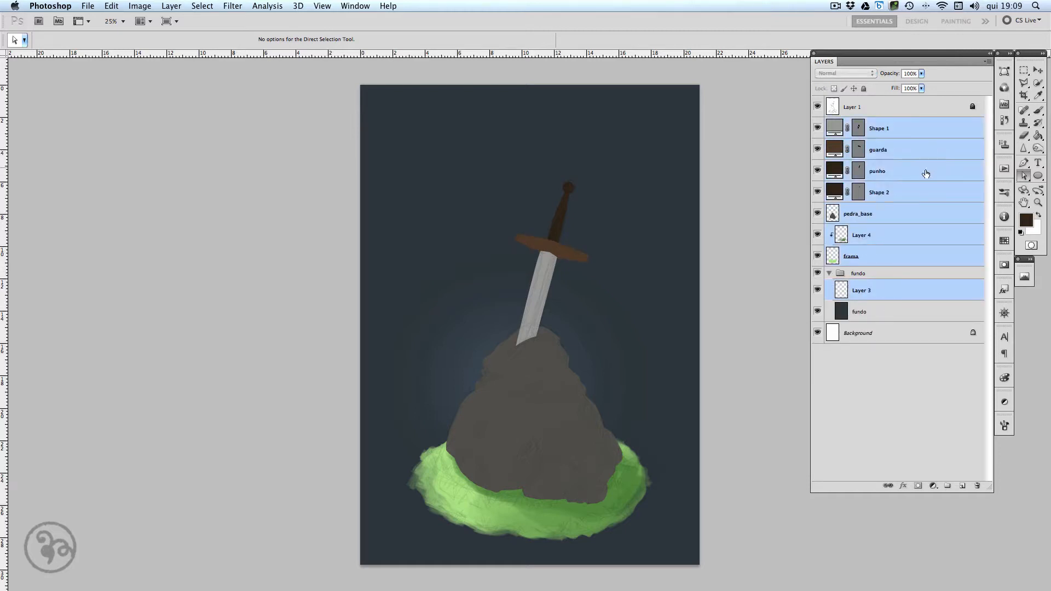
pyautogui.press('v')
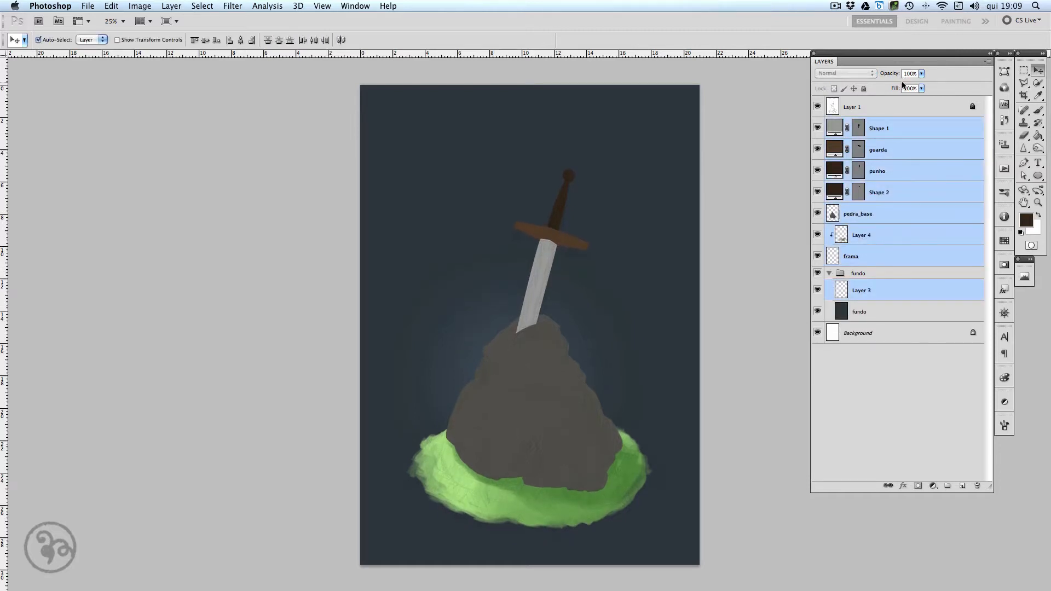
# Unlock the sketch on Layer 1 and move it together with all layers down to Layer 3 higher on the canvas, leaving out the fundo fill.
pyautogui.keyDown('shift'); pyautogui.click(925, 101); pyautogui.keyUp('shift')
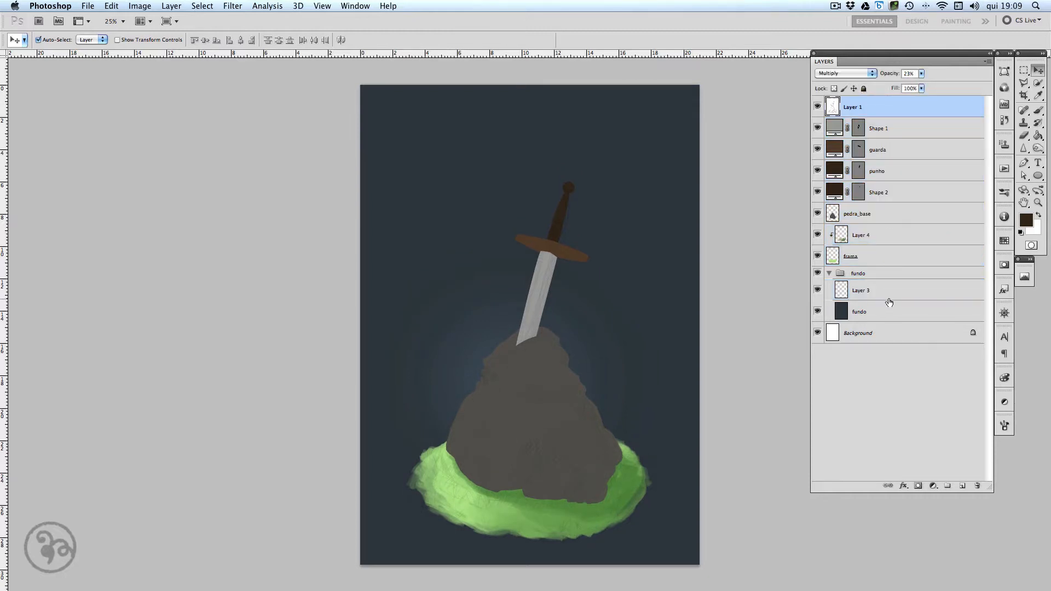
pyautogui.press('2')
pyautogui.press('3')
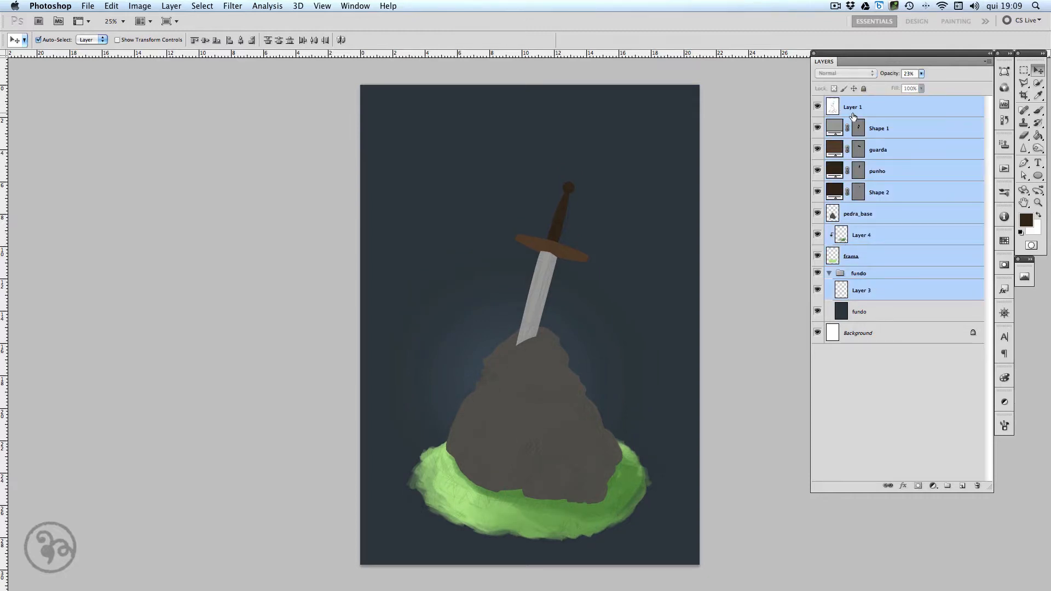
pyautogui.keyDown('super'); pyautogui.click(890, 275); pyautogui.keyUp('super')
pyautogui.hotkey('shift', 'Up')
pyautogui.hotkey('shift', 'Up')
pyautogui.hotkey('shift', 'Up')
pyautogui.hotkey('shift', 'Up')
pyautogui.hotkey('shift', 'Up')
pyautogui.hotkey('shift', 'Up')
pyautogui.hotkey('shift', 'Up')
pyautogui.hotkey('shift', 'Up')
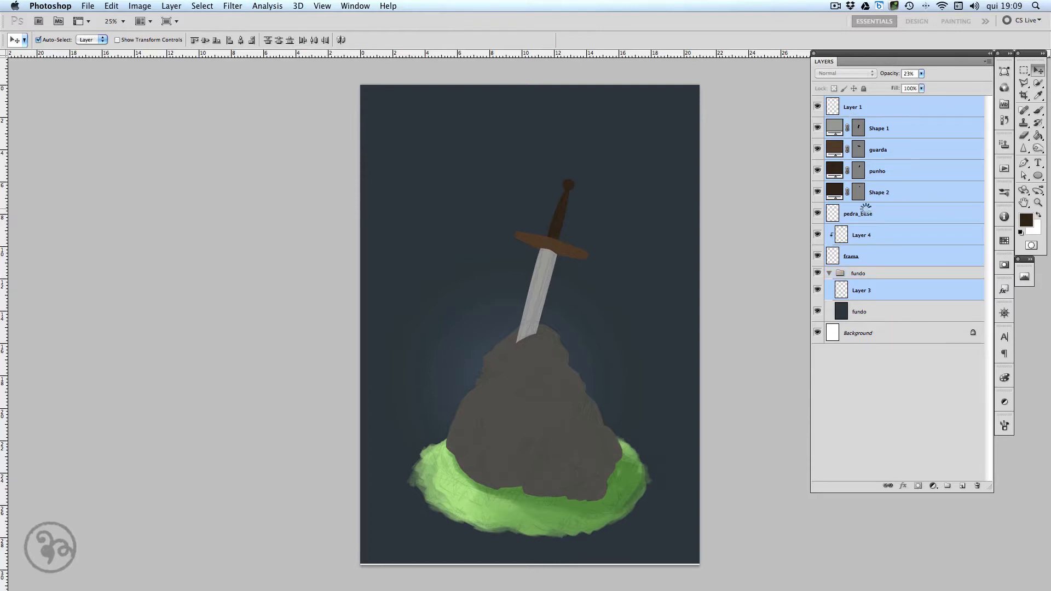
# Fully lock the sketch on Layer 1 again.
pyautogui.click(927, 311)
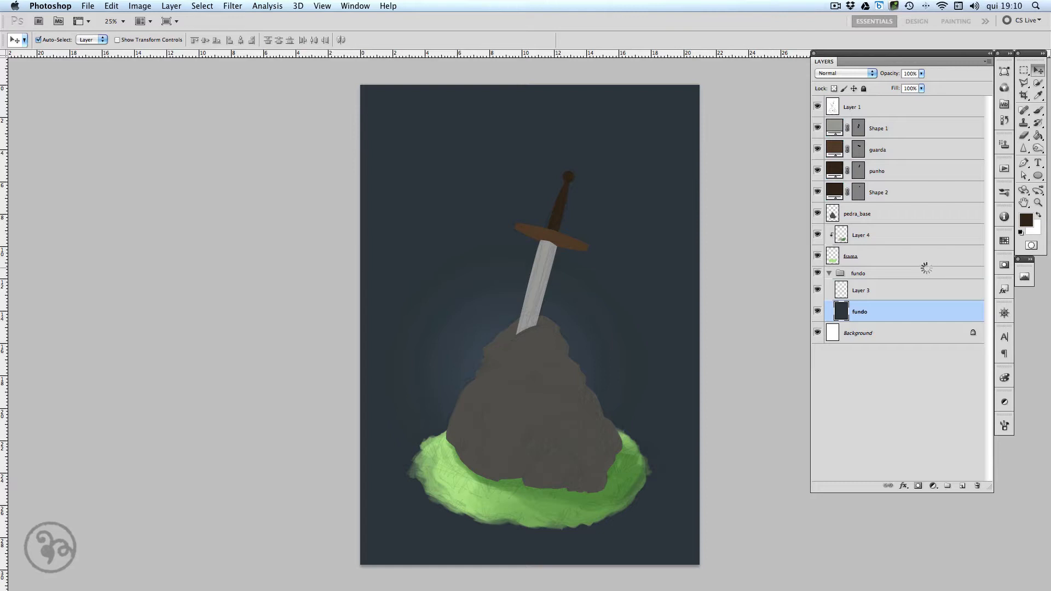
pyautogui.click(909, 259)
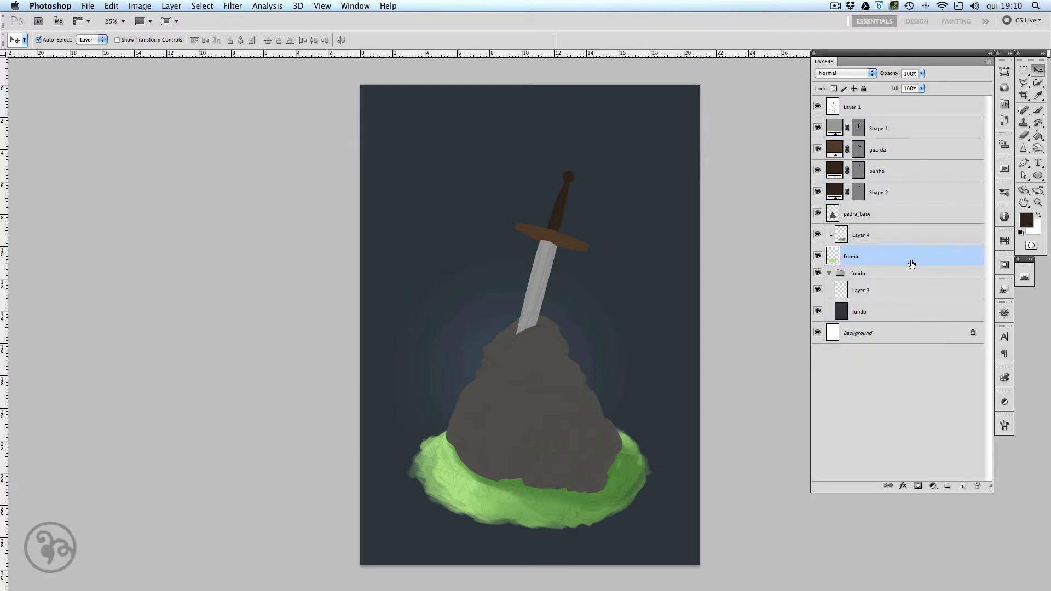
pyautogui.hotkey('ctrl', 'm')
pyautogui.moveTo(909, 353); pyautogui.dragTo(907, 369)
pyautogui.click(1008, 288)
pyautogui.press('super+plus')
pyautogui.click(881, 107)
pyautogui.click(864, 89)
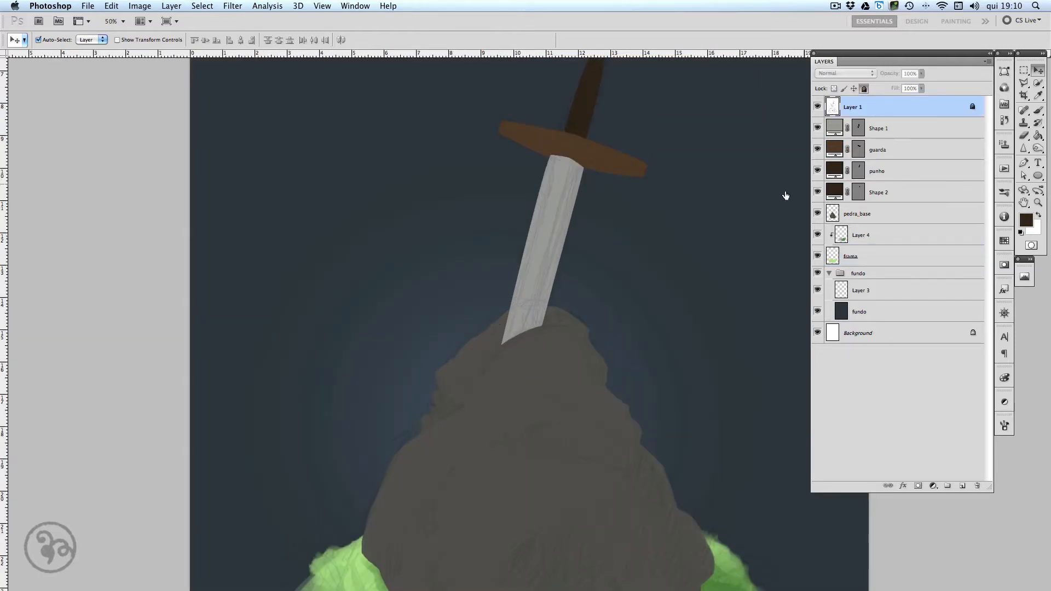
# Add a new empty layer above pedra_base and rename the frama layer to grama.
pyautogui.click(575, 380)
pyautogui.click(962, 486)
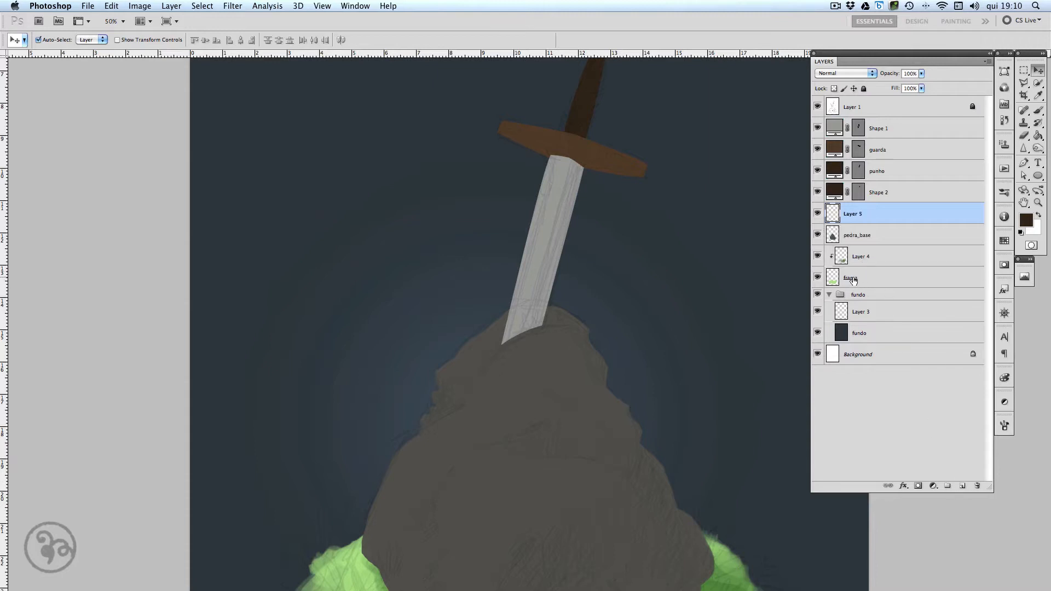
pyautogui.click(853, 280)
# Group the sword's four shape layers under the name espada, and clip the empty Layer 5 to pedra_base.
pyautogui.click(901, 191)
pyautogui.keyDown('shift'); pyautogui.click(909, 133); pyautogui.keyUp('shift')
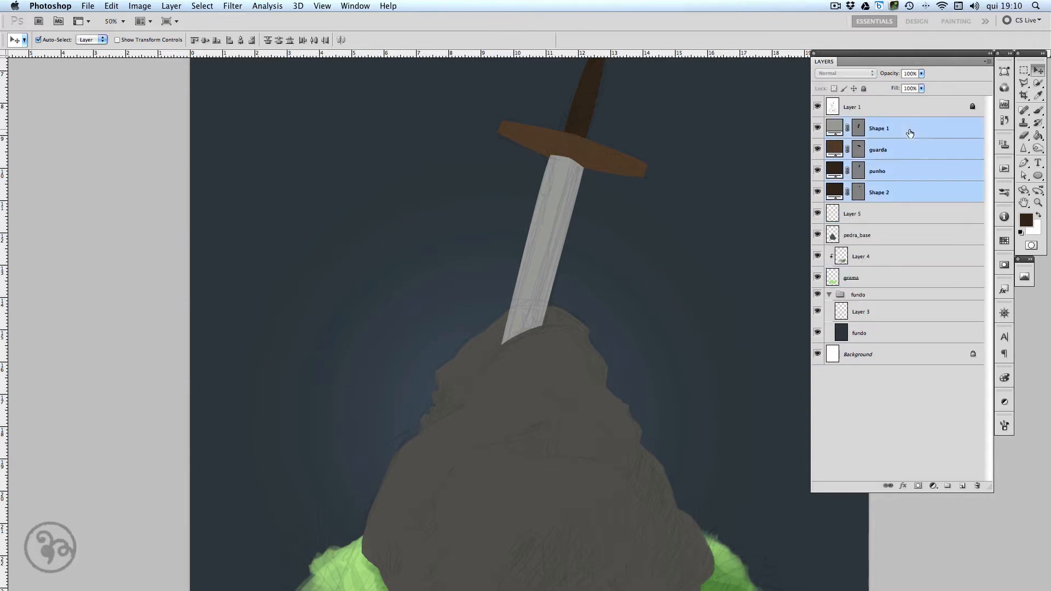
pyautogui.press('super+g')
pyautogui.doubleClick(863, 126)
pyautogui.write('espada')
pyautogui.press('Return')
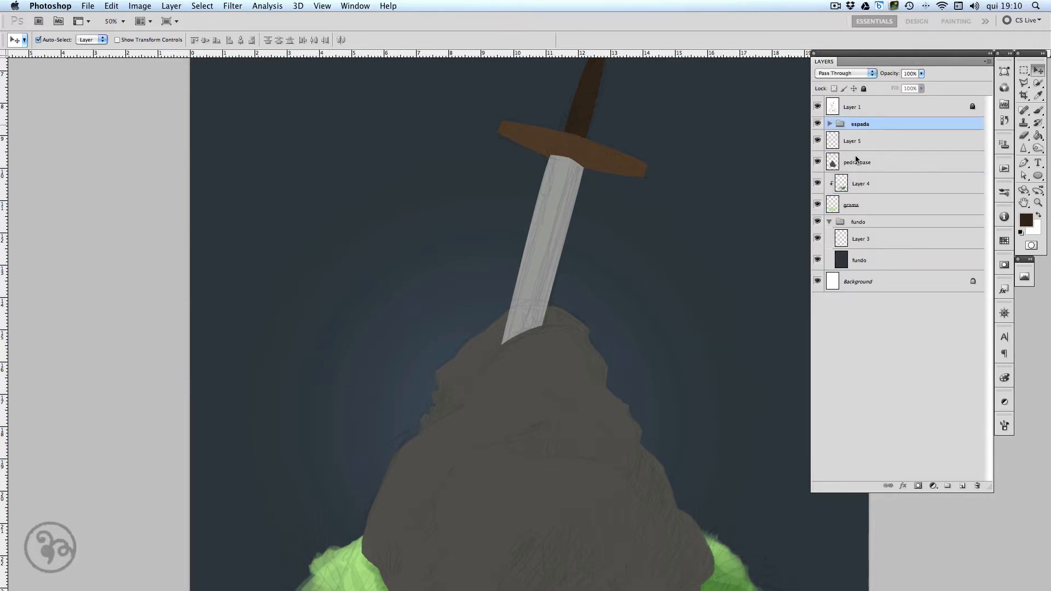
pyautogui.keyDown('alt'); pyautogui.click(895, 150); pyautogui.keyUp('alt')
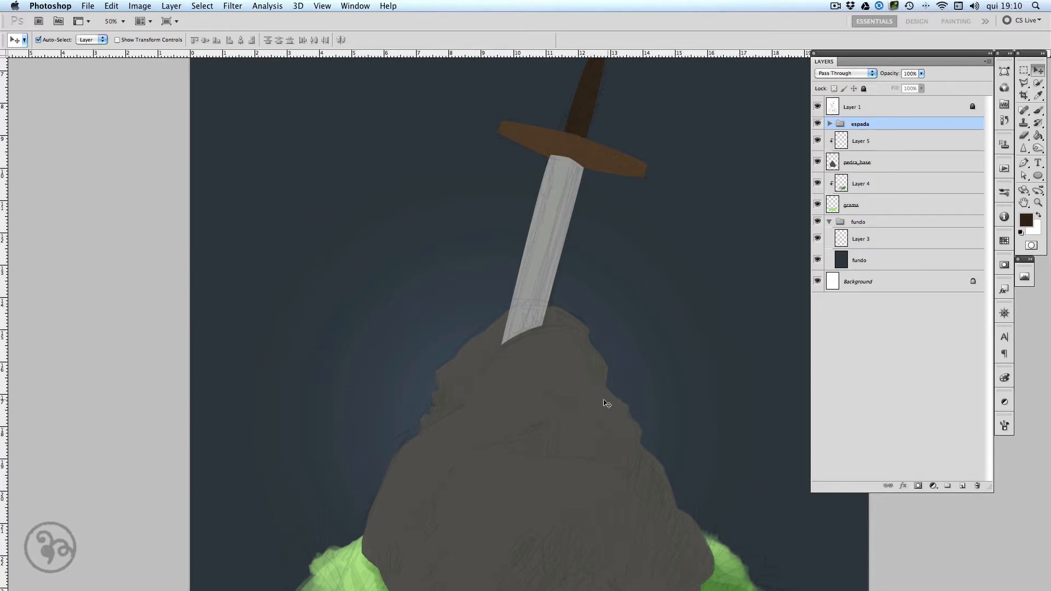
# Sample the rock's grey and change the foreground color to the dark blue-green #333c3c.
pyautogui.press('i')
pyautogui.click(575, 362)
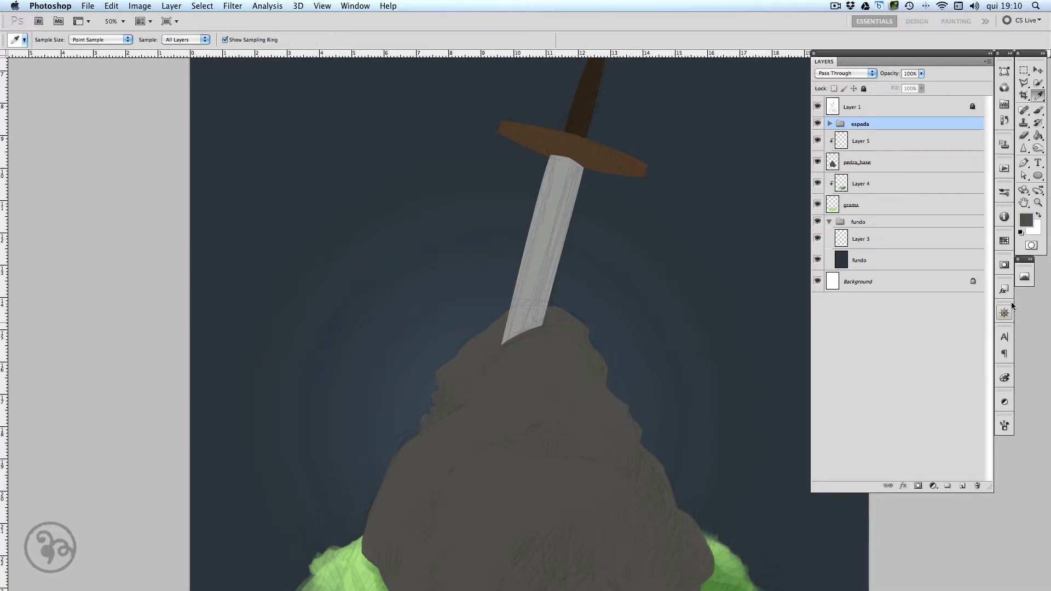
pyautogui.click(1027, 221)
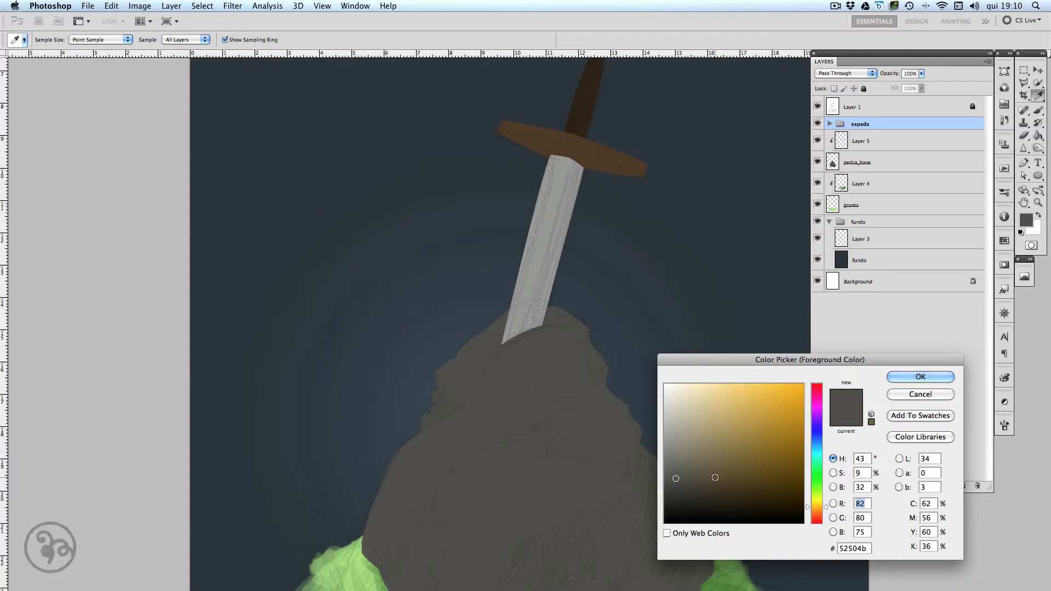
pyautogui.moveTo(714, 478)
pyautogui.mouseDown()
pyautogui.moveTo(726, 490)
pyautogui.moveTo(714, 497)
pyautogui.mouseUp()
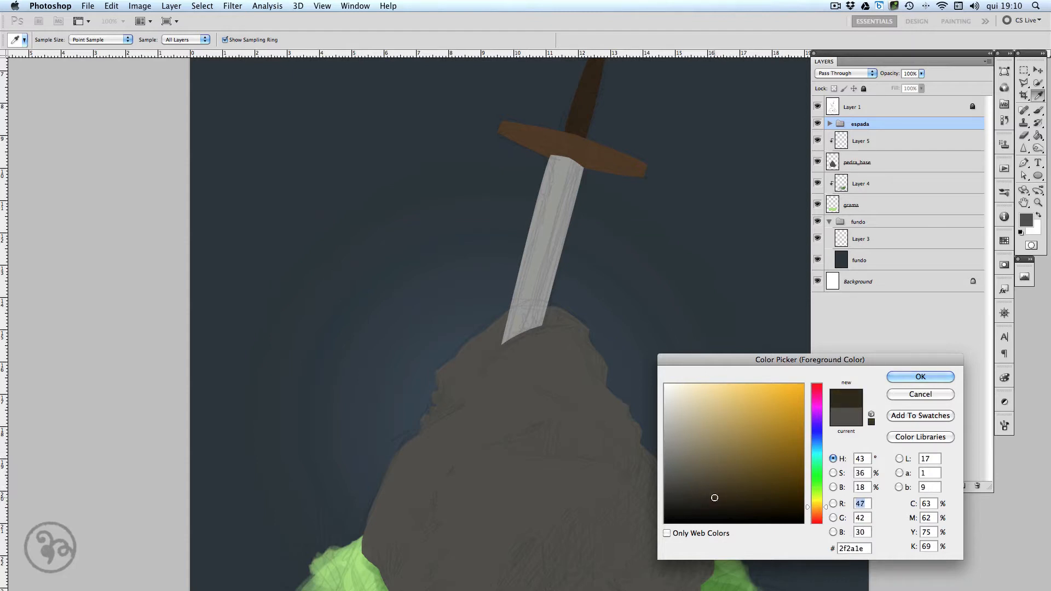
pyautogui.moveTo(821, 507); pyautogui.dragTo(822, 454)
pyautogui.moveTo(708, 498); pyautogui.dragTo(686, 492)
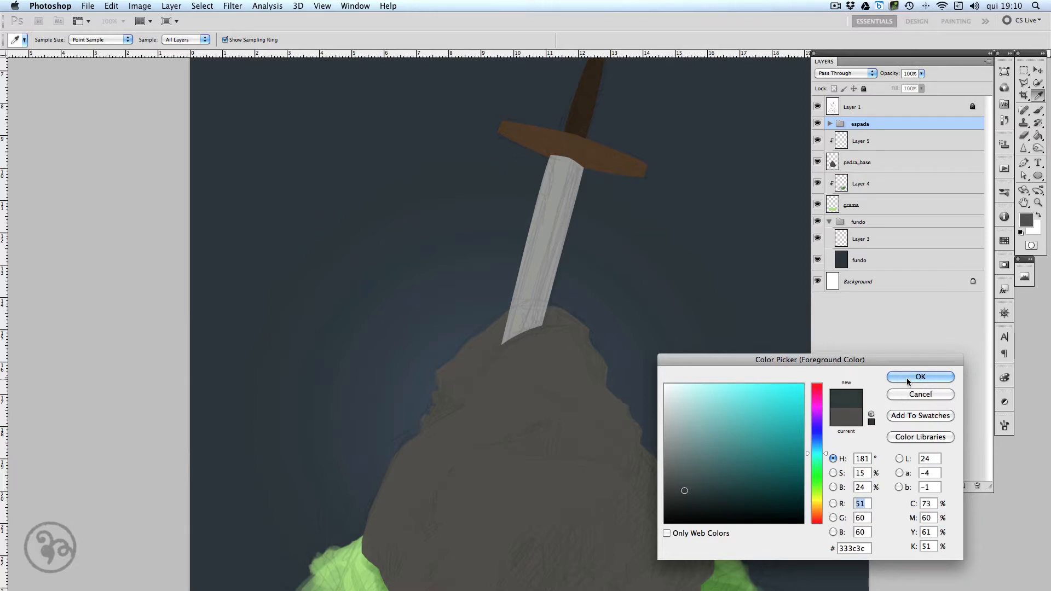
pyautogui.click(909, 379)
# Choose the Brush tool on Layer 5 and float the brush settings beside the canvas.
pyautogui.press('b')
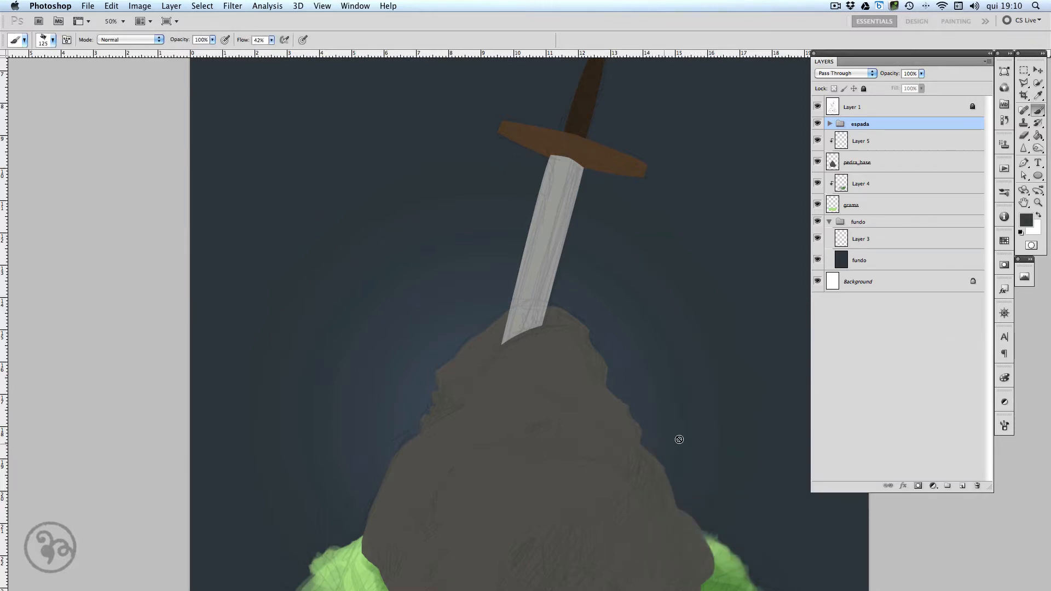
pyautogui.click(918, 142)
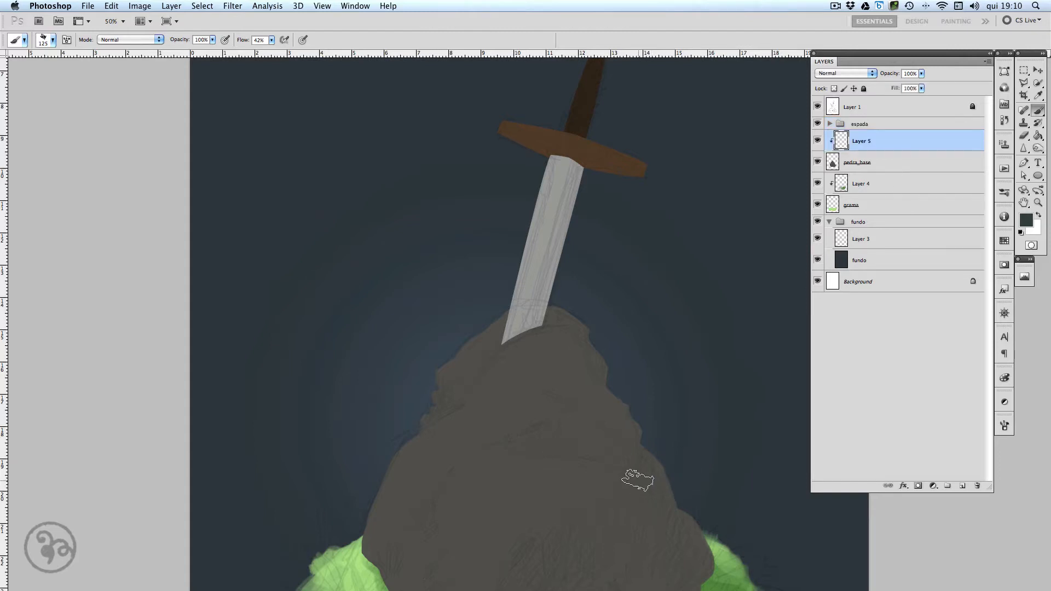
pyautogui.click(1005, 426)
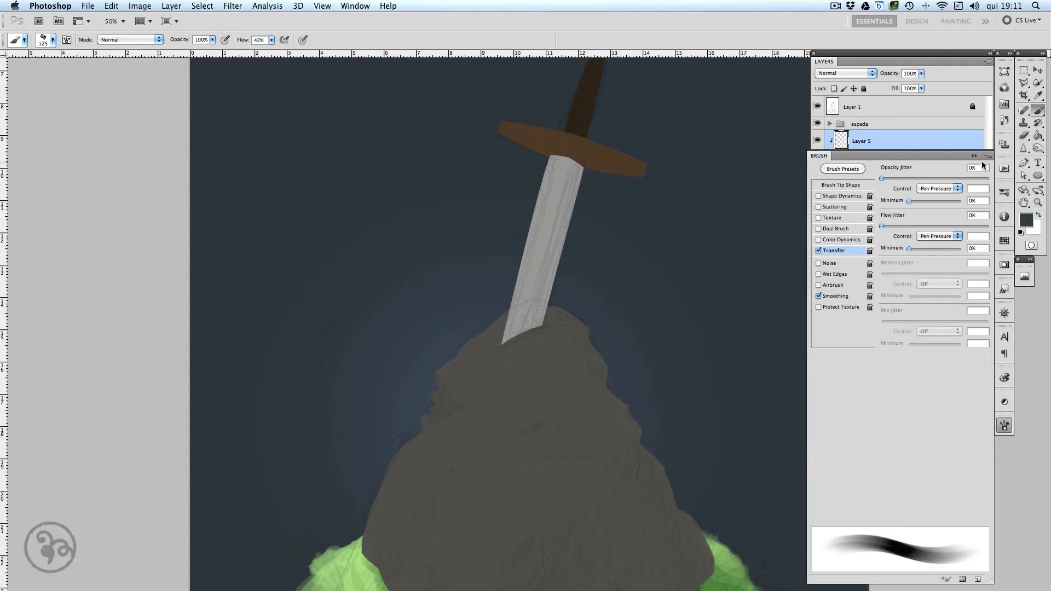
pyautogui.moveTo(961, 153)
pyautogui.mouseDown()
pyautogui.moveTo(858, 153)
pyautogui.moveTo(247, 68)
pyautogui.moveTo(167, 72)
pyautogui.mouseUp()
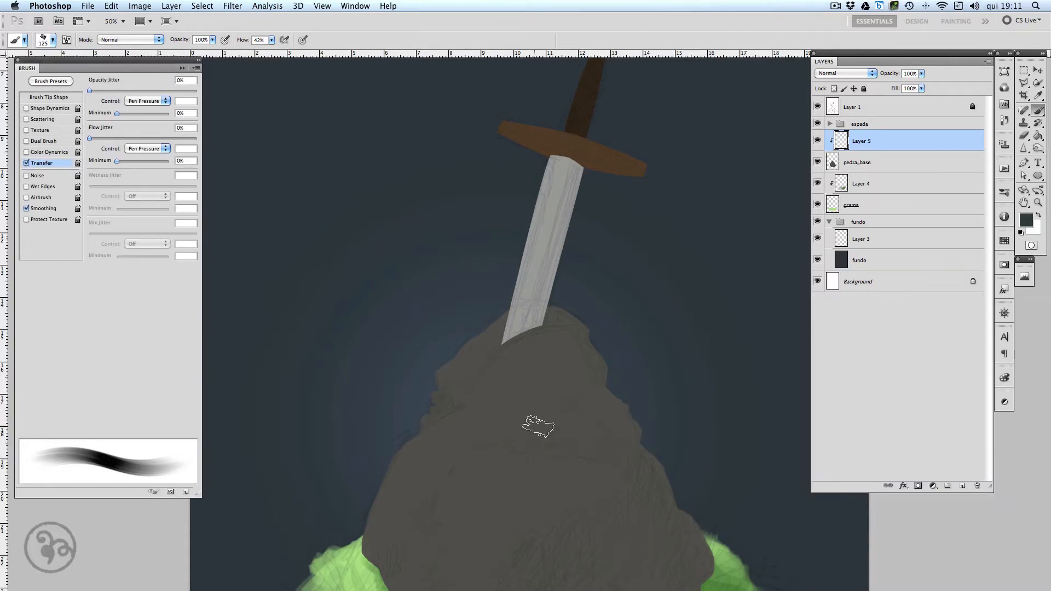
# Switch the brush's Transfer option off, reduce the brush size to 70, and switch Transfer back on.
pyautogui.moveTo(591, 380); pyautogui.dragTo(569, 273)
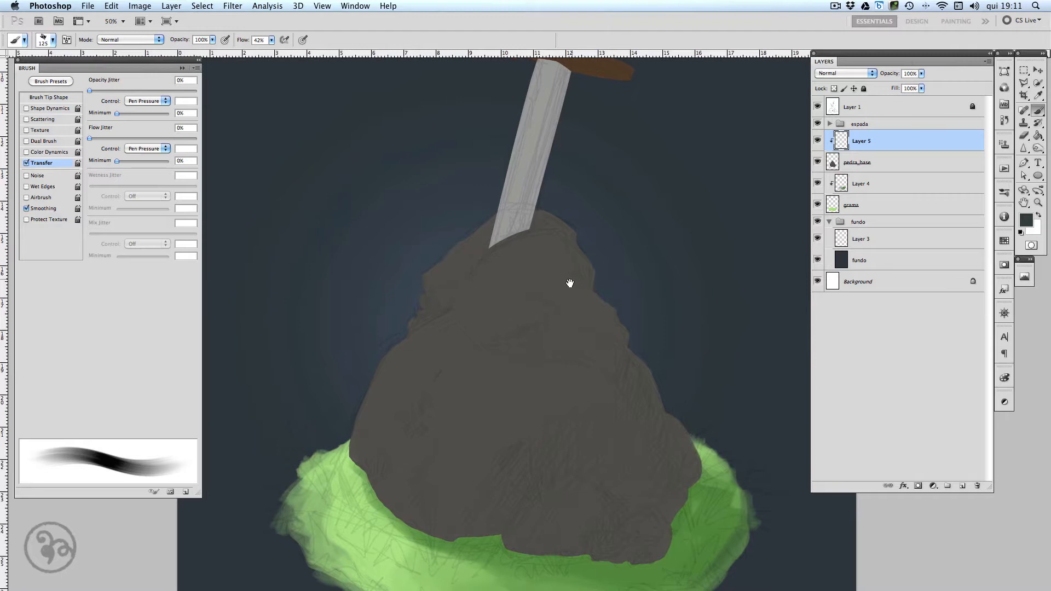
pyautogui.click(26, 163)
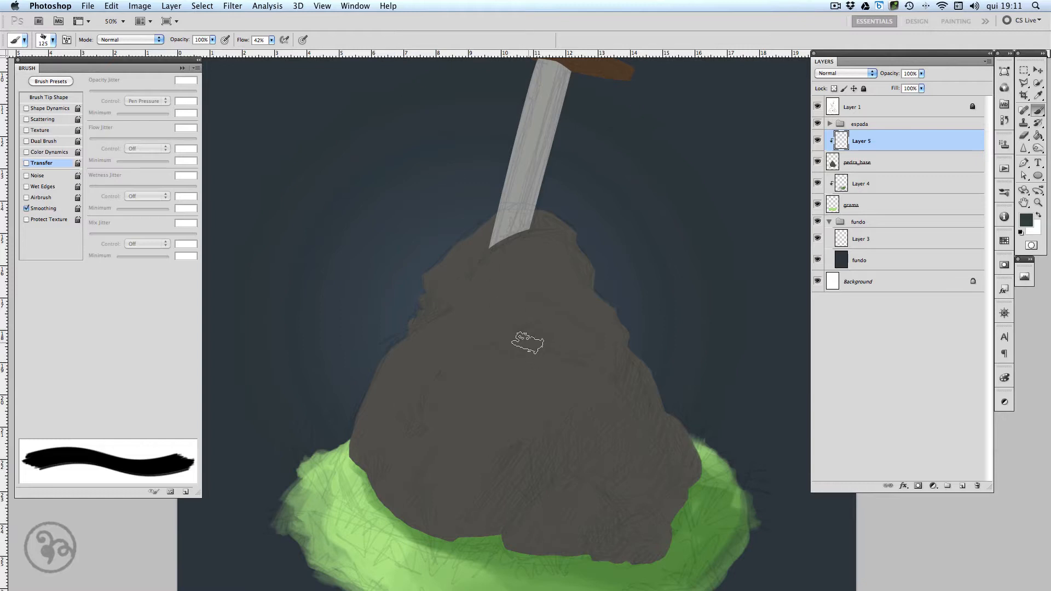
pyautogui.press('[')
pyautogui.press('[')
pyautogui.press('[')
pyautogui.press('[')
pyautogui.click(27, 163)
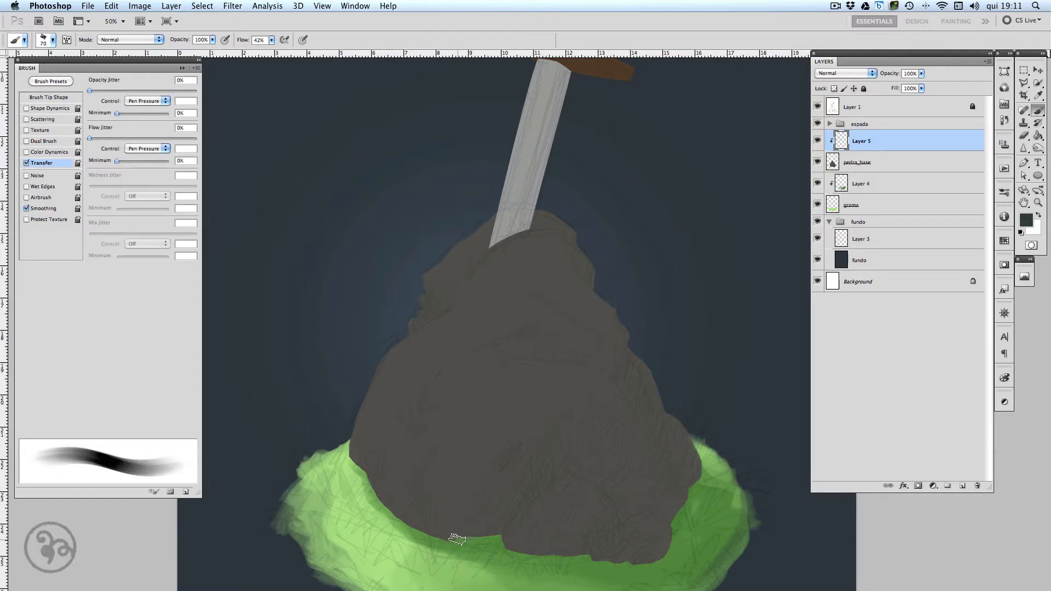
pyautogui.moveTo(457, 540)
pyautogui.mouseDown()
pyautogui.moveTo(523, 458)
pyautogui.moveTo(616, 392)
pyautogui.mouseUp()
# Lower the opacity of the sketch on Layer 1 to 10%, lock it again, and return to Layer 5.
pyautogui.click(885, 111)
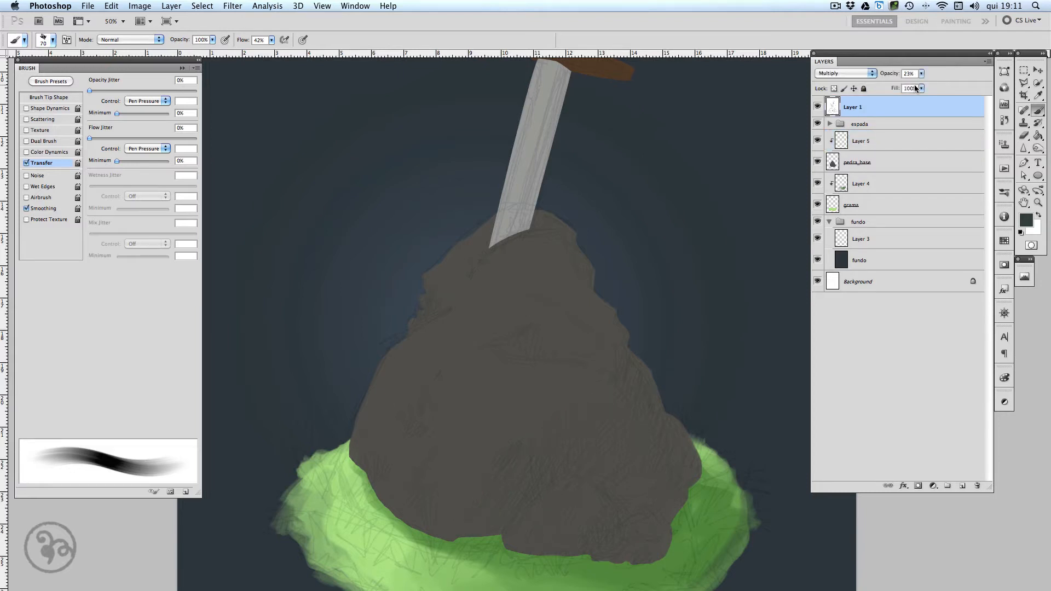
pyautogui.moveTo(921, 74); pyautogui.dragTo(917, 88)
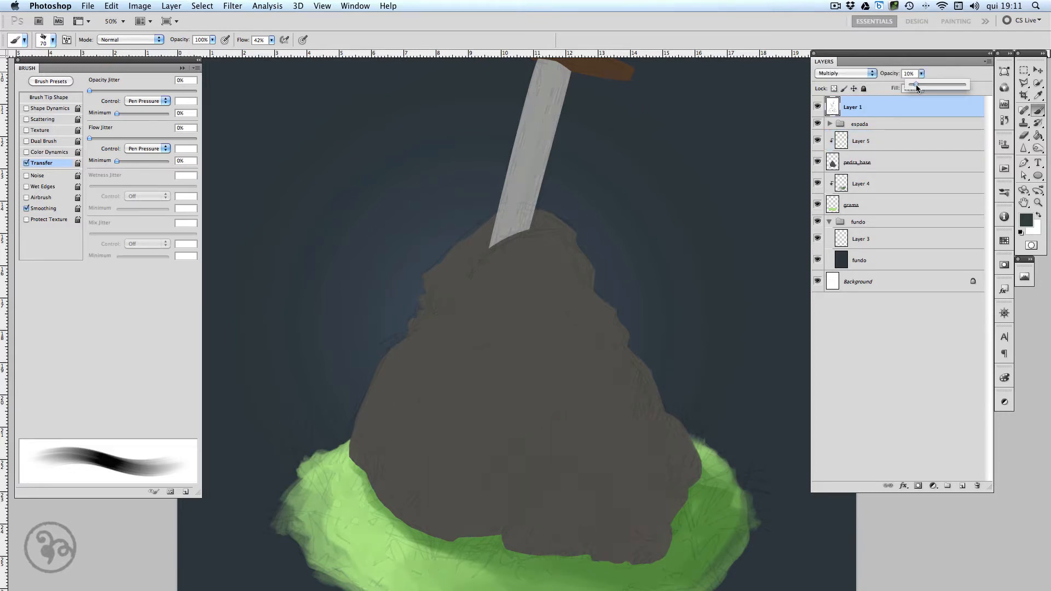
pyautogui.click(864, 89)
pyautogui.click(890, 144)
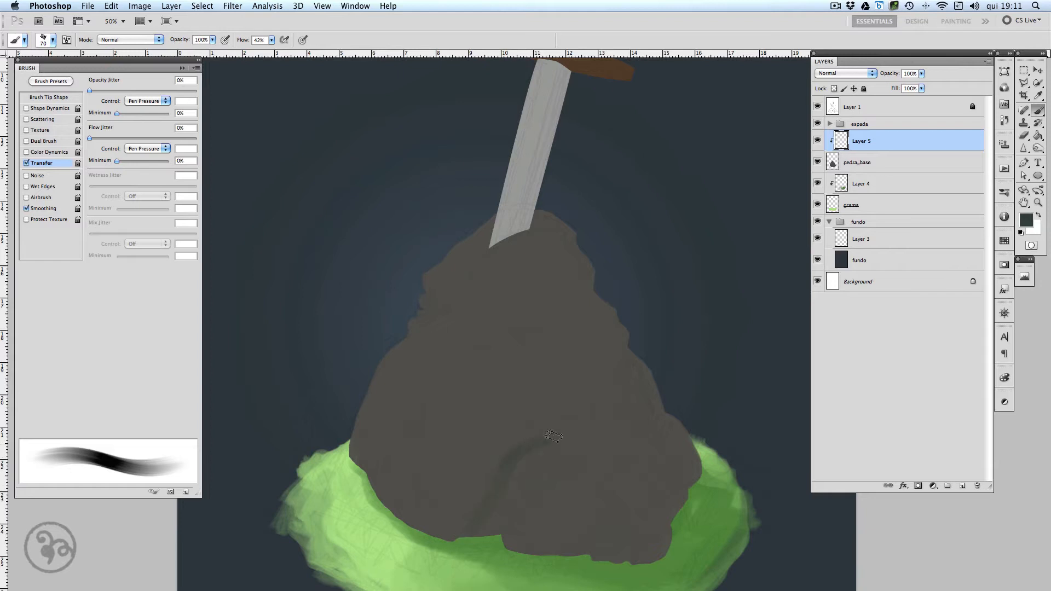
# Paint dark shadow areas over the rock's lower right and along its right slope, enlarging the brush to 80.
pyautogui.moveTo(554, 437)
pyautogui.mouseDown()
pyautogui.moveTo(645, 410)
pyautogui.moveTo(702, 445)
pyautogui.moveTo(638, 570)
pyautogui.moveTo(654, 475)
pyautogui.moveTo(536, 562)
pyautogui.moveTo(648, 430)
pyautogui.moveTo(498, 549)
pyautogui.moveTo(612, 408)
pyautogui.moveTo(509, 481)
pyautogui.moveTo(515, 454)
pyautogui.mouseUp()
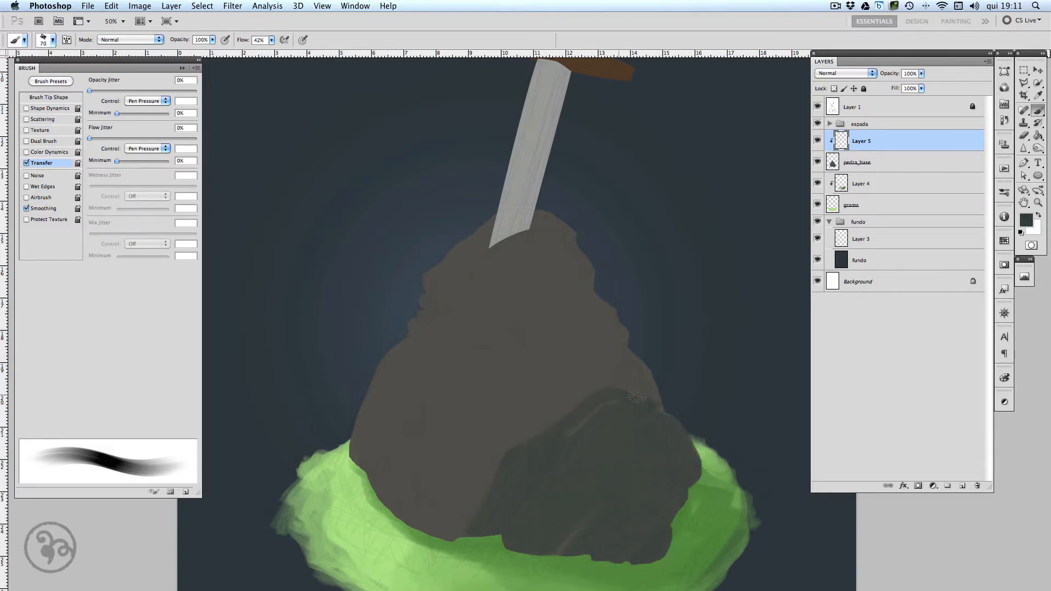
pyautogui.moveTo(636, 397); pyautogui.dragTo(557, 453)
pyautogui.press(']')
pyautogui.moveTo(479, 344)
pyautogui.mouseDown()
pyautogui.moveTo(540, 329)
pyautogui.moveTo(548, 355)
pyautogui.moveTo(646, 382)
pyautogui.moveTo(556, 316)
pyautogui.moveTo(657, 386)
pyautogui.moveTo(668, 415)
pyautogui.moveTo(636, 465)
pyautogui.moveTo(593, 471)
pyautogui.moveTo(554, 456)
pyautogui.moveTo(589, 409)
pyautogui.moveTo(585, 441)
pyautogui.moveTo(598, 464)
pyautogui.moveTo(649, 416)
pyautogui.moveTo(688, 474)
pyautogui.moveTo(653, 414)
pyautogui.moveTo(611, 396)
pyautogui.moveTo(648, 400)
pyautogui.moveTo(588, 413)
pyautogui.moveTo(538, 460)
pyautogui.moveTo(666, 506)
pyautogui.mouseUp()
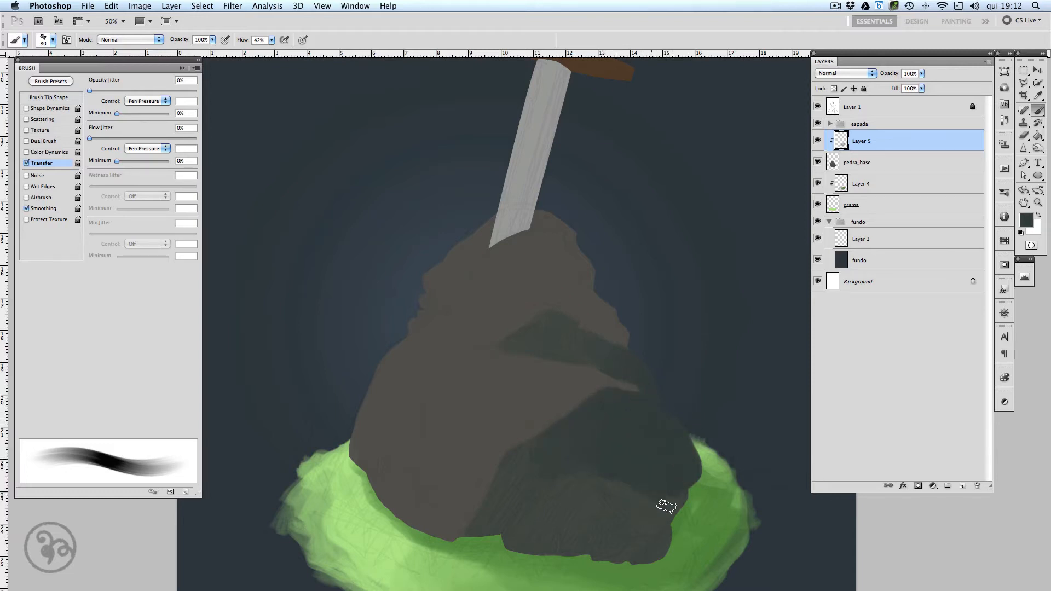
# Choose a darker foreground color and paint deeper shadow around the rounded boulder at the rock's lower right.
pyautogui.click(701, 470)
pyautogui.click(1029, 220)
pyautogui.click(569, 404)
pyautogui.moveTo(677, 487); pyautogui.dragTo(679, 499)
pyautogui.click(922, 378)
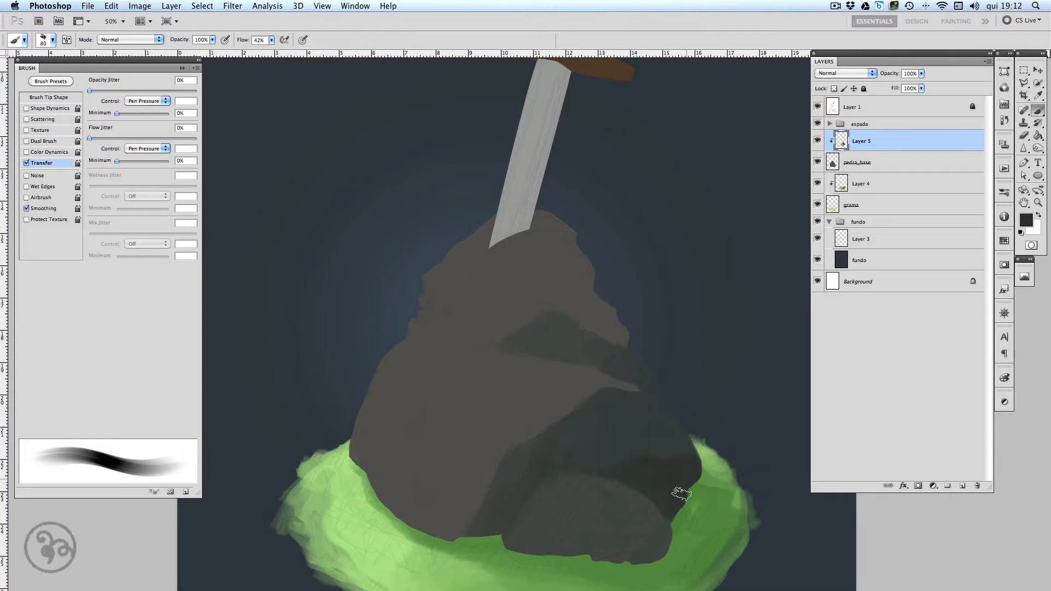
pyautogui.moveTo(562, 437)
pyautogui.mouseDown()
pyautogui.moveTo(514, 463)
pyautogui.moveTo(488, 525)
pyautogui.mouseUp()
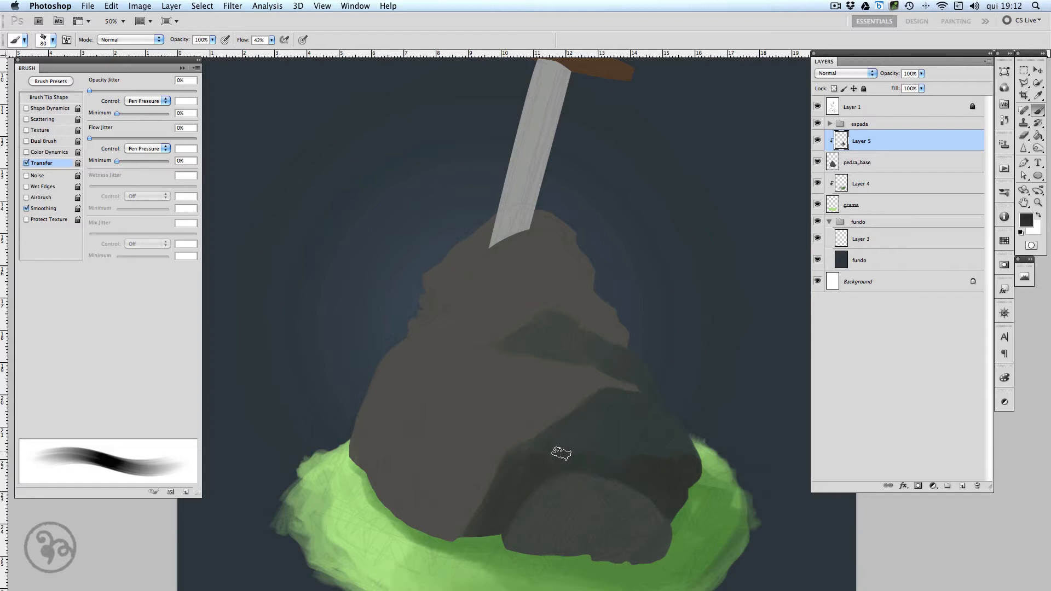
pyautogui.moveTo(561, 454); pyautogui.dragTo(573, 447)
# Lasso the facet at the rock's lower left, shade it with the dark brush color, and clear the selection.
pyautogui.click(1023, 82)
pyautogui.click(1018, 82)
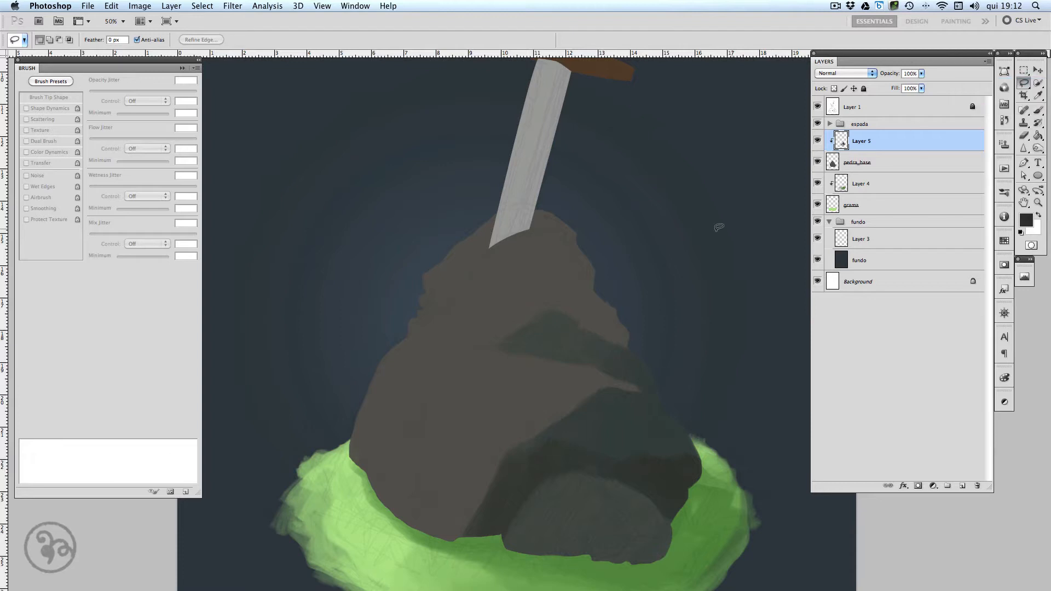
pyautogui.moveTo(376, 449)
pyautogui.mouseDown()
pyautogui.moveTo(400, 443)
pyautogui.moveTo(478, 468)
pyautogui.moveTo(448, 562)
pyautogui.mouseUp()
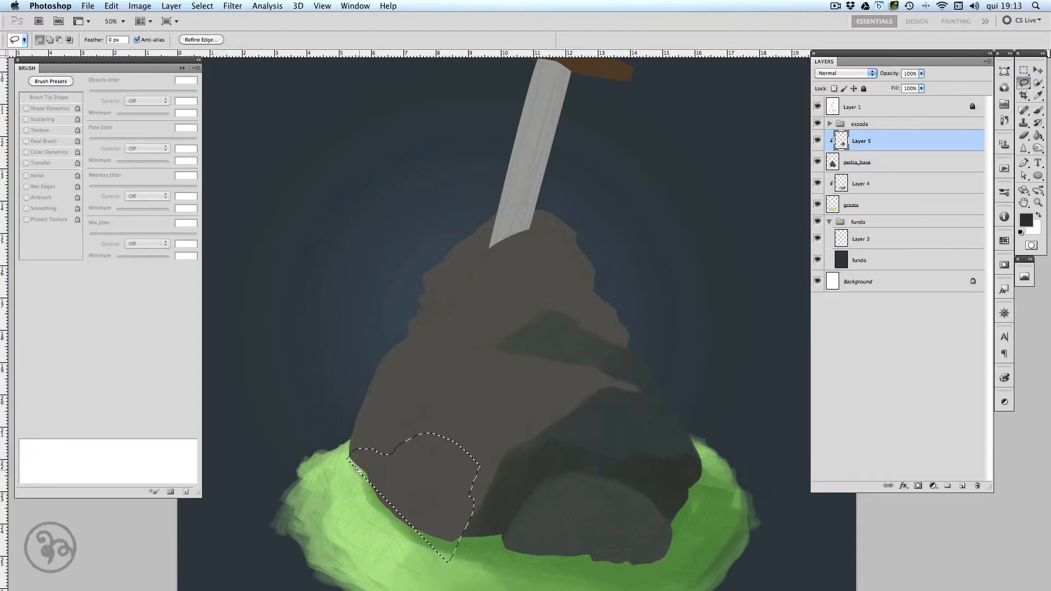
pyautogui.click(50, 40)
pyautogui.moveTo(372, 511)
pyautogui.mouseDown()
pyautogui.moveTo(389, 528)
pyautogui.moveTo(353, 475)
pyautogui.moveTo(353, 514)
pyautogui.moveTo(394, 526)
pyautogui.moveTo(438, 481)
pyautogui.moveTo(438, 439)
pyautogui.moveTo(454, 456)
pyautogui.moveTo(451, 540)
pyautogui.mouseUp()
pyautogui.press('b')
pyautogui.press('super+d')
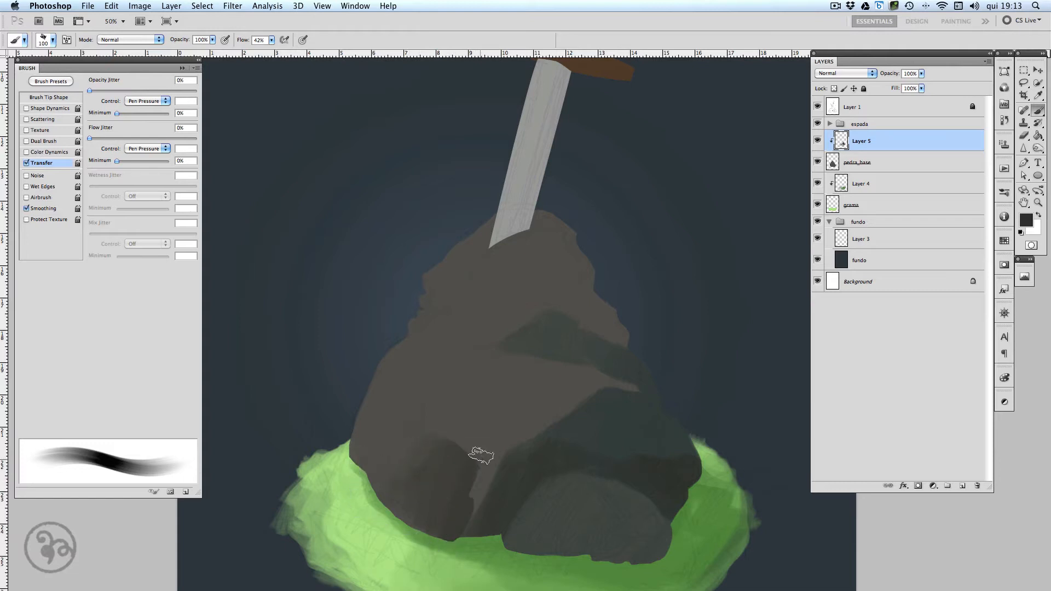
# Lasso the rock's lower right from the central crevice outward, darken its edge by the crevice with the Brush, and deselect.
pyautogui.click(1023, 83)
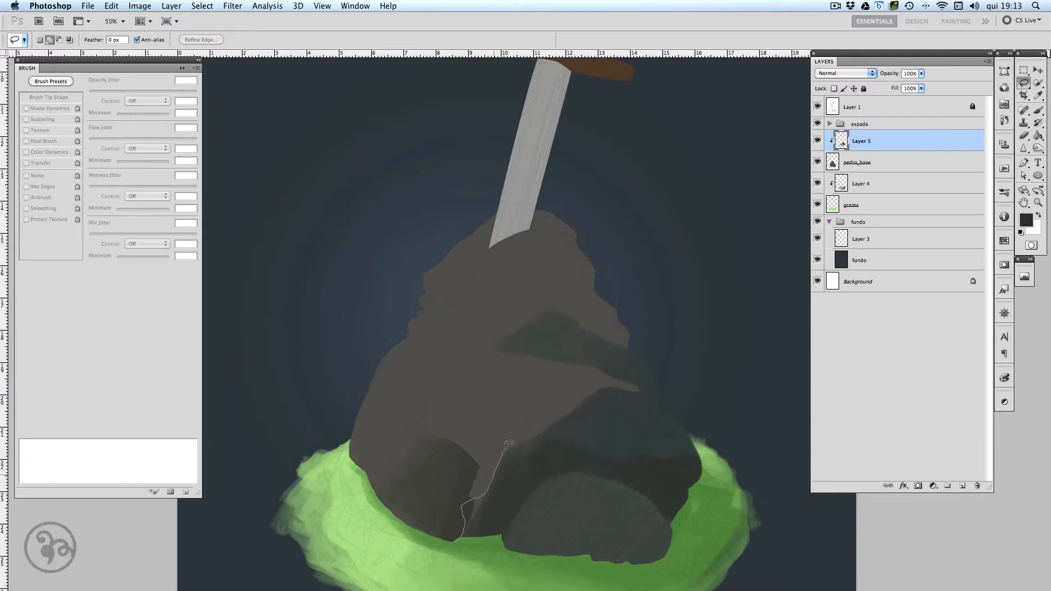
pyautogui.moveTo(506, 446)
pyautogui.mouseDown()
pyautogui.moveTo(564, 433)
pyautogui.moveTo(634, 485)
pyautogui.moveTo(681, 550)
pyautogui.mouseUp()
pyautogui.moveTo(464, 543); pyautogui.dragTo(456, 541)
pyautogui.press('b')
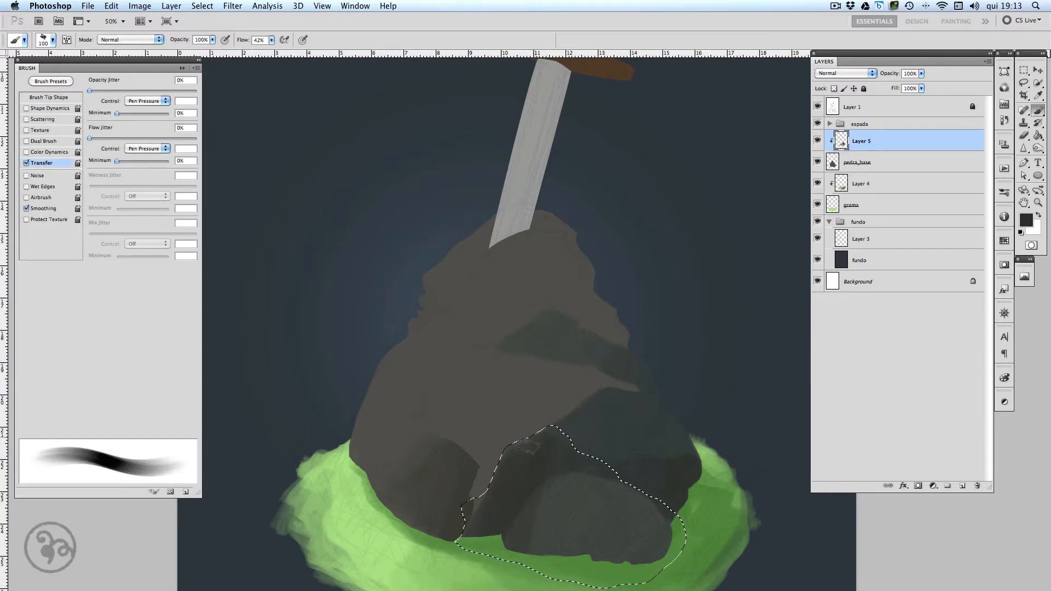
pyautogui.moveTo(528, 446)
pyautogui.mouseDown()
pyautogui.moveTo(486, 512)
pyautogui.moveTo(528, 488)
pyautogui.moveTo(606, 530)
pyautogui.moveTo(649, 528)
pyautogui.moveTo(547, 520)
pyautogui.moveTo(482, 537)
pyautogui.mouseUp()
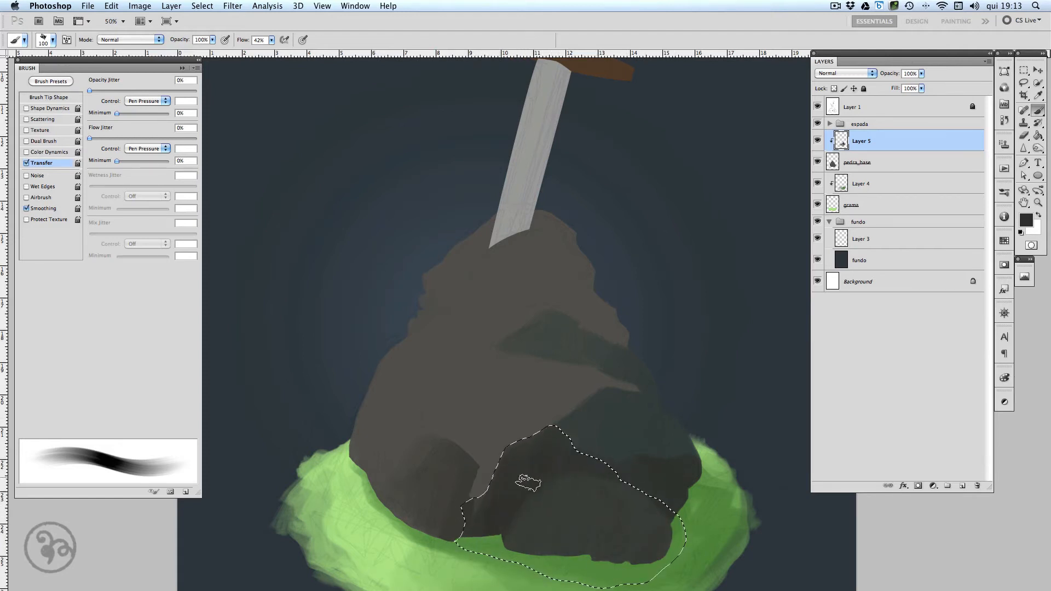
pyautogui.press('super+d')
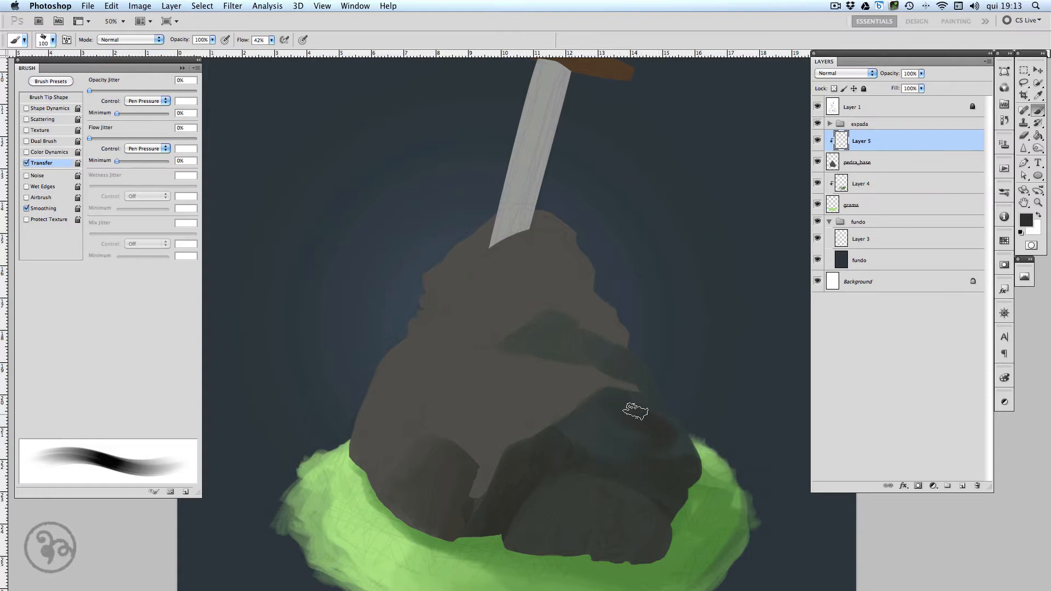
# Paint darker shadow patches on the rock's lower-right slope and over the rounded boulder below it with the 100 px brush.
pyautogui.moveTo(636, 412)
pyautogui.mouseDown()
pyautogui.moveTo(655, 406)
pyautogui.moveTo(647, 428)
pyautogui.moveTo(668, 453)
pyautogui.mouseUp()
pyautogui.moveTo(611, 518); pyautogui.dragTo(583, 556)
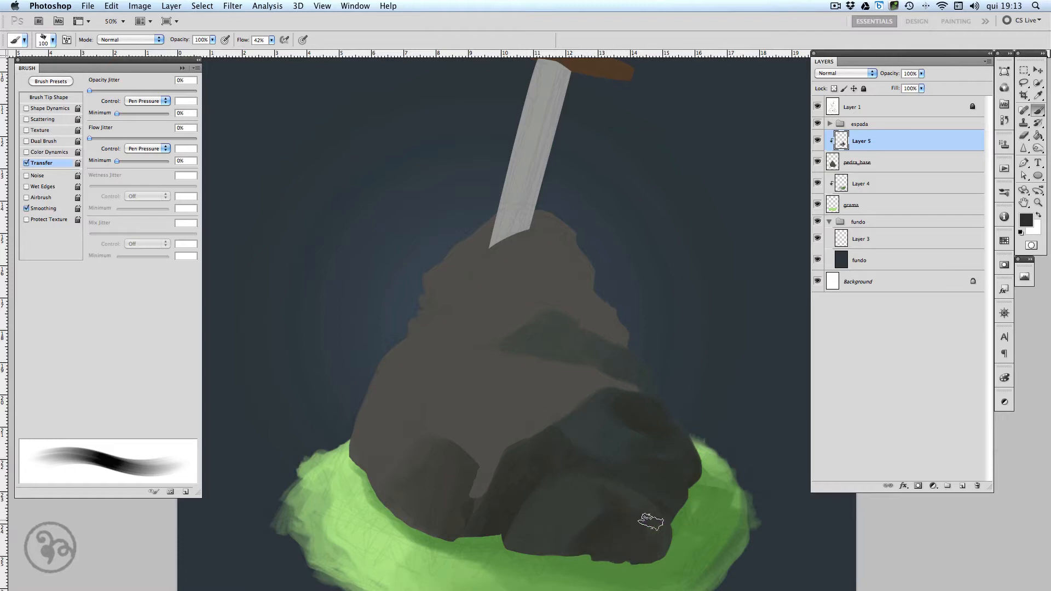
pyautogui.moveTo(622, 485)
pyautogui.mouseDown()
pyautogui.moveTo(662, 558)
pyautogui.moveTo(591, 485)
pyautogui.moveTo(611, 504)
pyautogui.mouseUp()
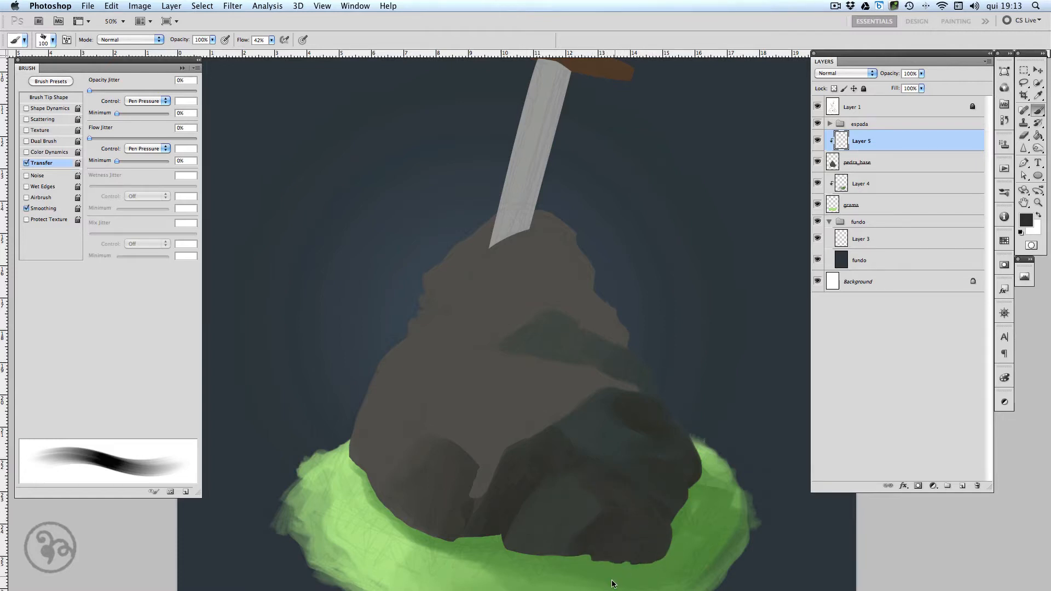
# Sample lighter grays from the rock, reduce the brush to 25, and paint light accents on the dark lower-right slope.
pyautogui.keyDown('alt'); pyautogui.click(573, 496); pyautogui.keyUp('alt')
pyautogui.press('[')
pyautogui.press('[')
pyautogui.press('[')
pyautogui.press('[')
pyautogui.press('[')
pyautogui.press('[')
pyautogui.press('[')
pyautogui.press('[')
pyautogui.press('[')
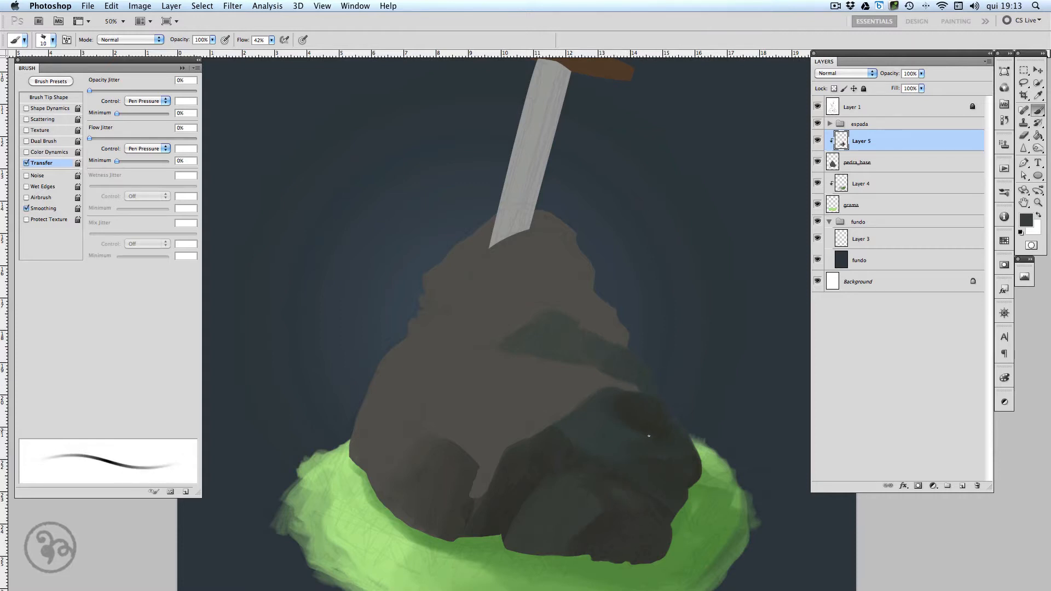
pyautogui.keyDown('alt'); pyautogui.click(516, 387); pyautogui.keyUp('alt')
pyautogui.press(']')
pyautogui.press(']')
pyautogui.press(']')
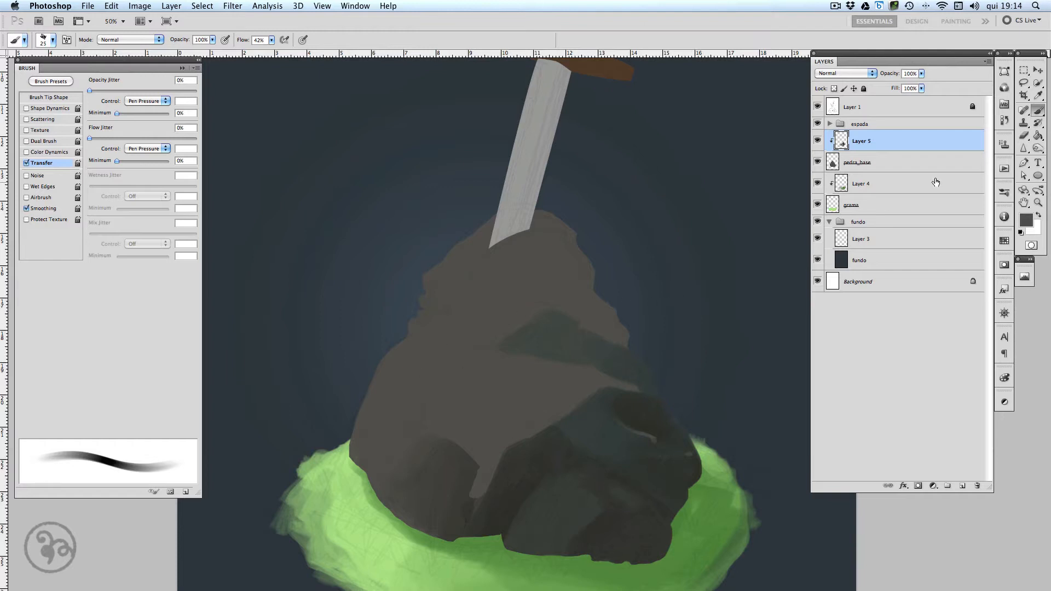
# Set the foreground color to #8d8a84, enlarge the brush to 60, and paint highlights along the rock's left slope, peak and upper face.
pyautogui.click(1026, 220)
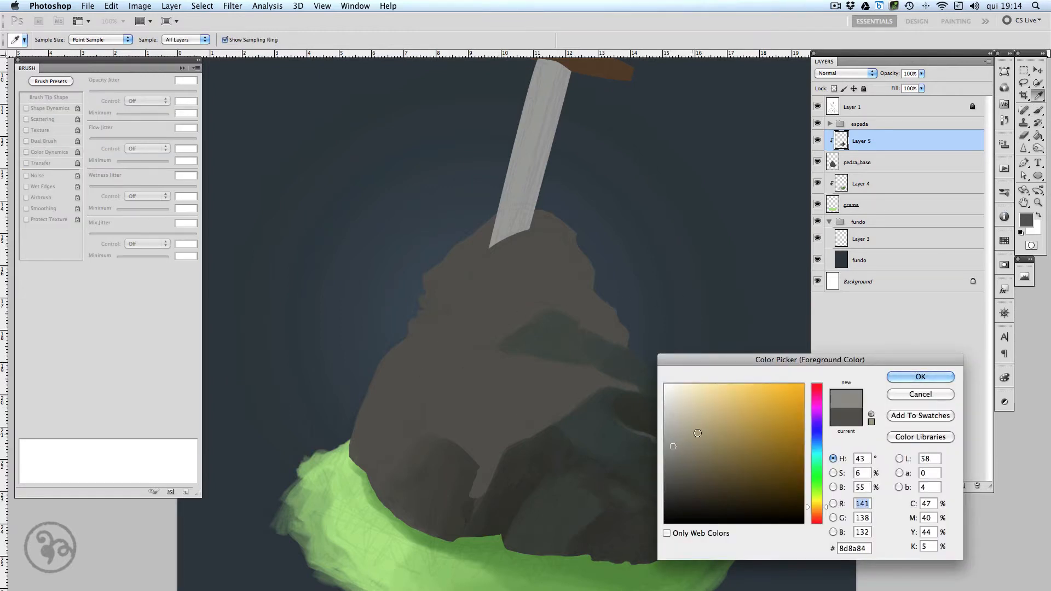
pyautogui.click(939, 378)
pyautogui.press(']')
pyautogui.press(']')
pyautogui.press(']')
pyautogui.press(']')
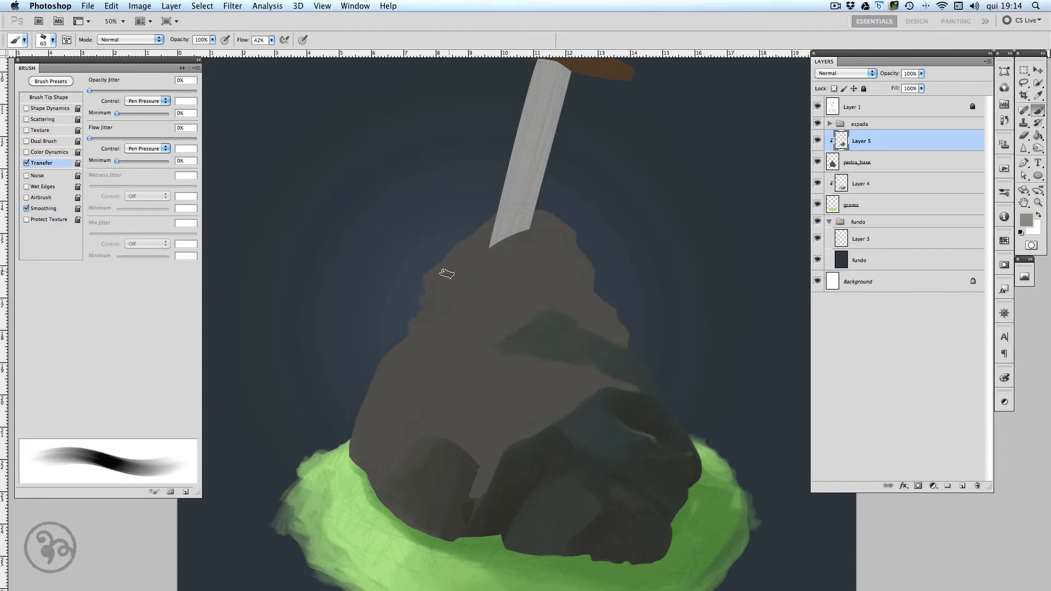
pyautogui.moveTo(448, 272)
pyautogui.mouseDown()
pyautogui.moveTo(484, 236)
pyautogui.moveTo(434, 276)
pyautogui.moveTo(463, 246)
pyautogui.mouseUp()
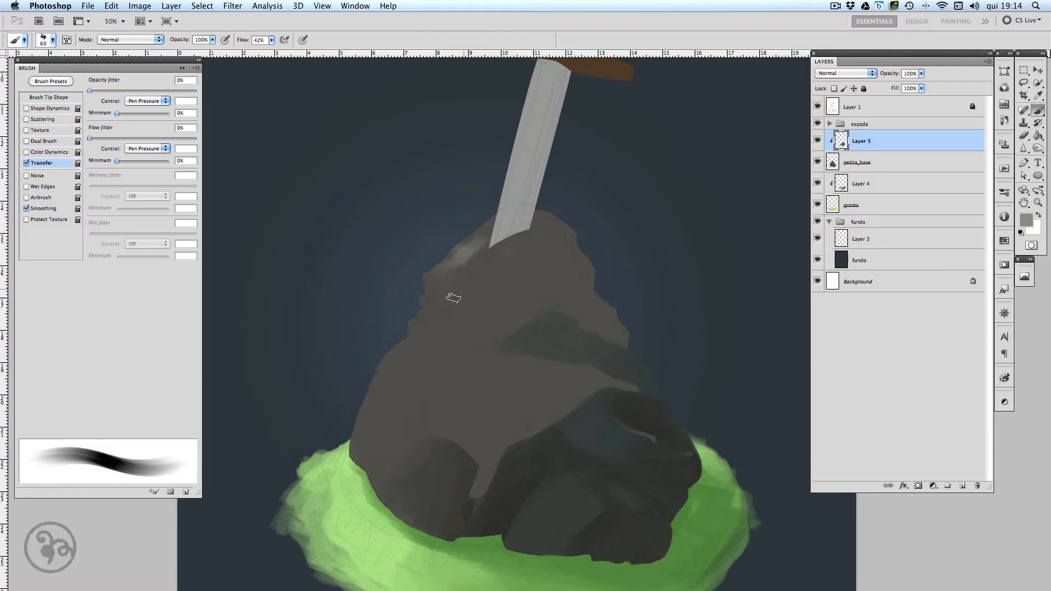
pyautogui.moveTo(382, 359)
pyautogui.mouseDown()
pyautogui.moveTo(419, 332)
pyautogui.moveTo(378, 357)
pyautogui.moveTo(351, 405)
pyautogui.moveTo(356, 443)
pyautogui.mouseUp()
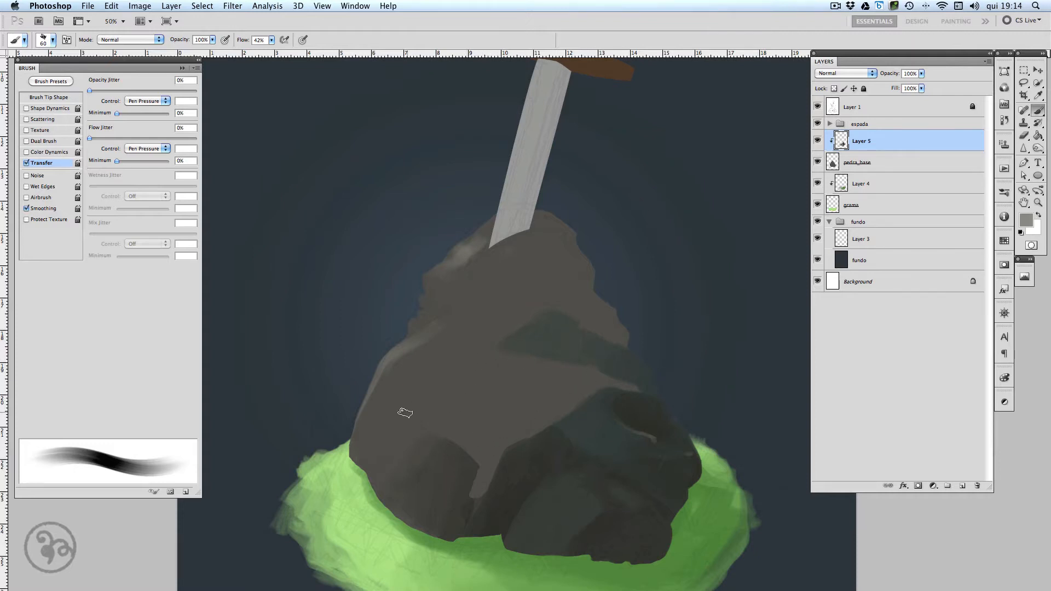
pyautogui.moveTo(408, 399)
pyautogui.mouseDown()
pyautogui.moveTo(429, 347)
pyautogui.moveTo(411, 364)
pyautogui.moveTo(440, 357)
pyautogui.moveTo(526, 275)
pyautogui.moveTo(530, 291)
pyautogui.moveTo(549, 296)
pyautogui.mouseUp()
pyautogui.moveTo(558, 222)
pyautogui.mouseDown()
pyautogui.moveTo(504, 212)
pyautogui.moveTo(425, 268)
pyautogui.moveTo(422, 282)
pyautogui.mouseUp()
# Reduce the brush to 20 while highlighting the small bumps on the rock's left edge and the boulder's upper rim.
pyautogui.press('[')
pyautogui.press('[')
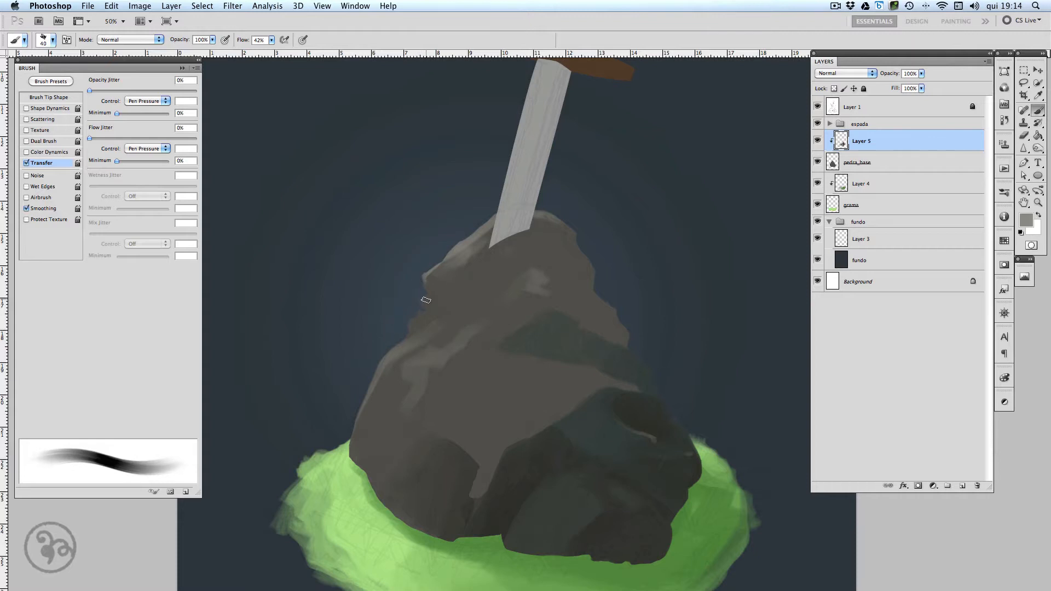
pyautogui.press('[')
pyautogui.press('[')
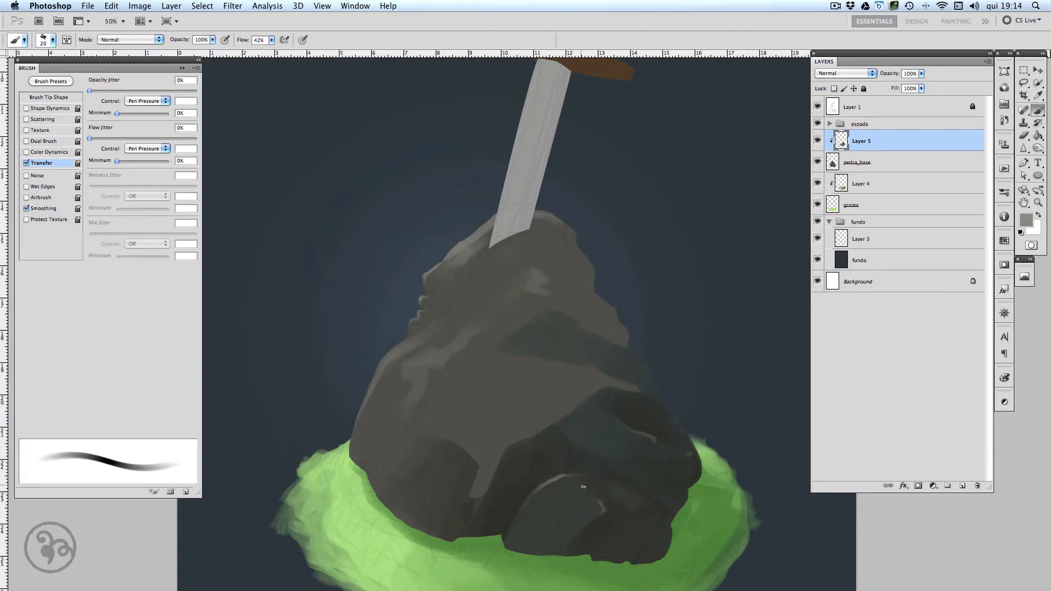
# Rework the highlight spot on the lower-right boulder, varying the brush between 10 and 30.
pyautogui.press('[')
pyautogui.press('[')
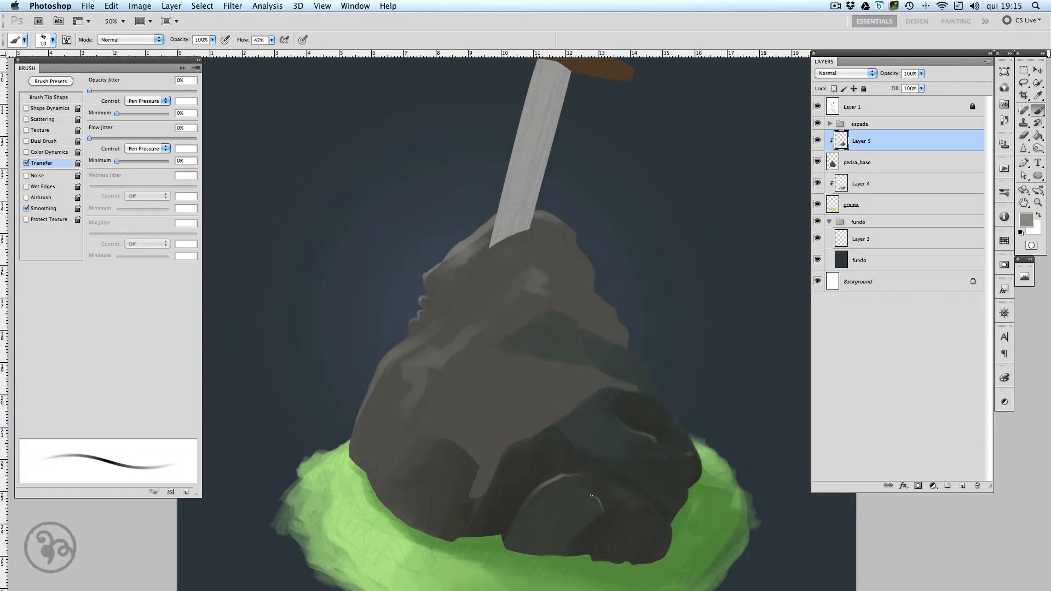
pyautogui.press(']')
pyautogui.press(']')
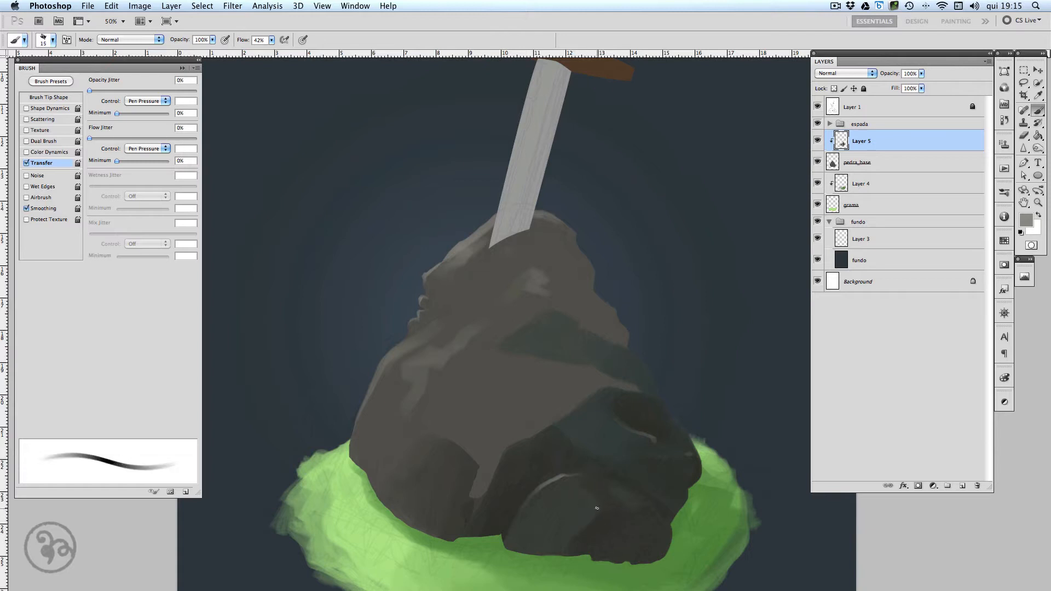
pyautogui.moveTo(598, 506); pyautogui.dragTo(600, 513)
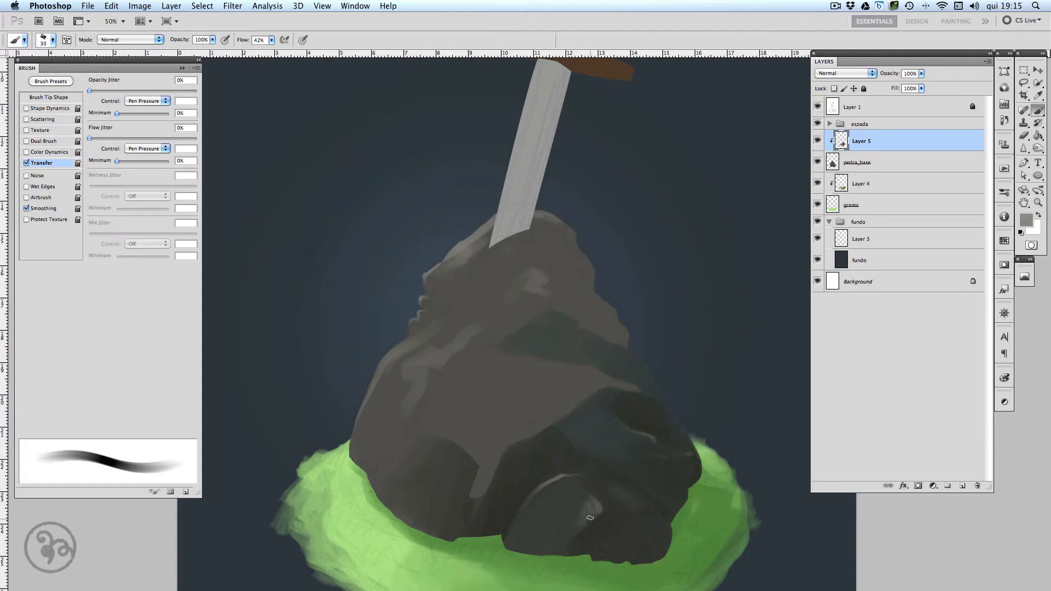
# Set the foreground color to #2c2923 and paint dark crack lines along the upper and lower edges of the right-hand facet.
pyautogui.keyDown('alt'); pyautogui.click(582, 519); pyautogui.keyUp('alt')
pyautogui.click(1023, 224)
pyautogui.click(692, 499)
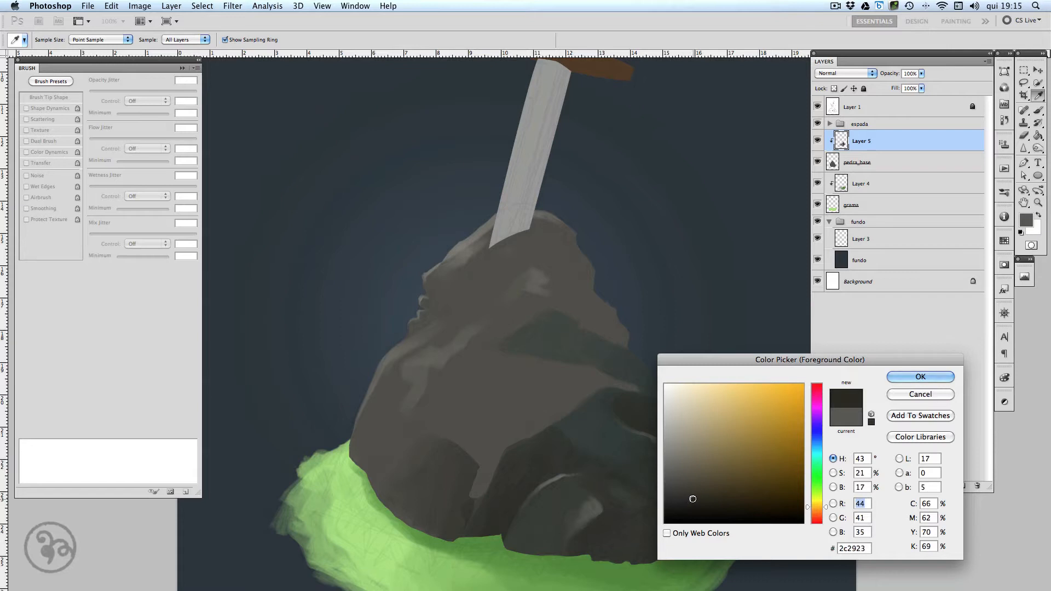
pyautogui.press('Return')
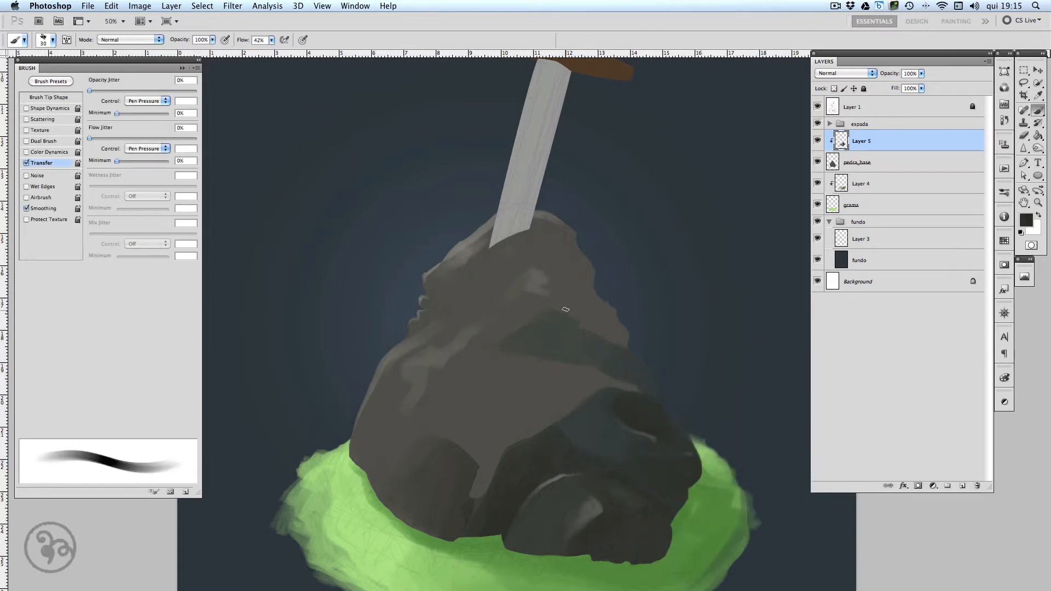
pyautogui.moveTo(573, 316); pyautogui.dragTo(608, 337)
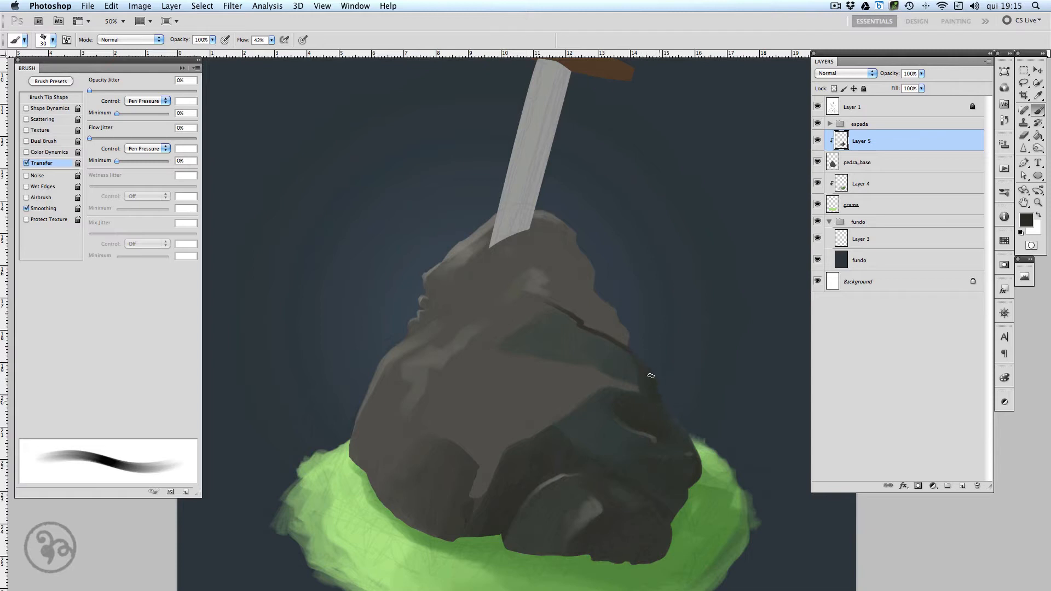
pyautogui.moveTo(531, 353); pyautogui.dragTo(598, 370)
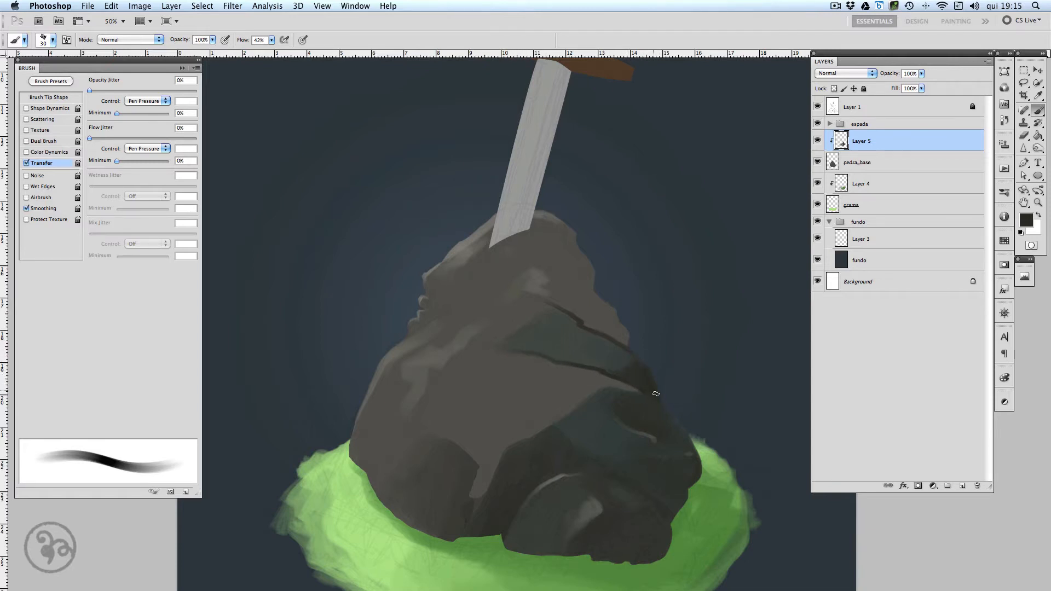
# Sample the facet's color to soften its crack edges and paint a vertical crack across the facet.
pyautogui.keyDown('alt'); pyautogui.click(557, 348); pyautogui.keyUp('alt')
pyautogui.moveTo(567, 317); pyautogui.dragTo(580, 352)
pyautogui.keyDown('alt'); pyautogui.click(655, 391); pyautogui.keyUp('alt')
# Enable Shape Dynamics, refine the facet's cracks with a small brush, and darken the rock where the sword enters at brush size 20.
pyautogui.click(26, 109)
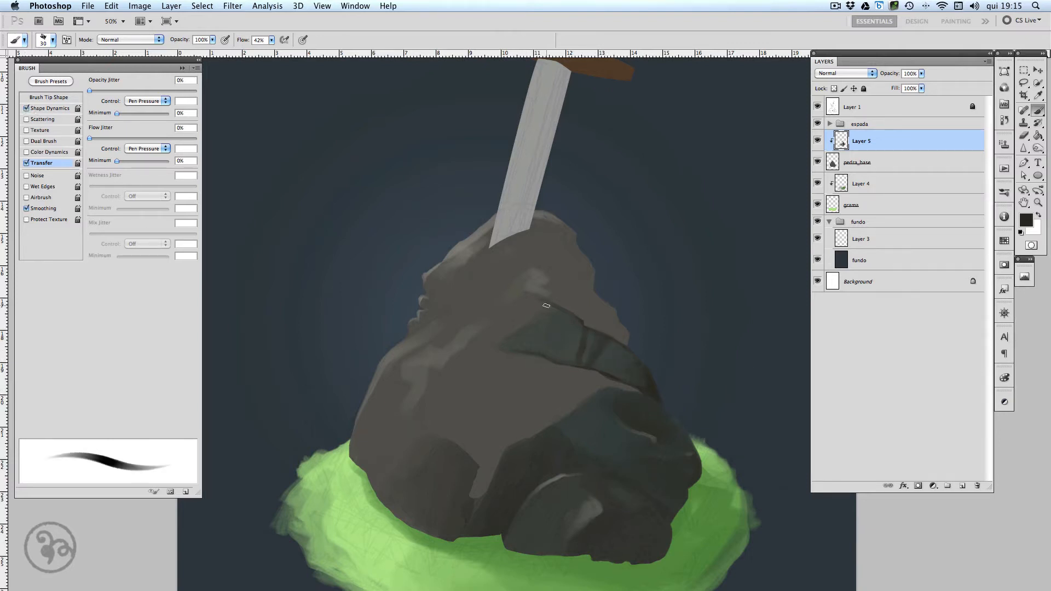
pyautogui.press('[')
pyautogui.press('[')
pyautogui.press('[')
pyautogui.press('[')
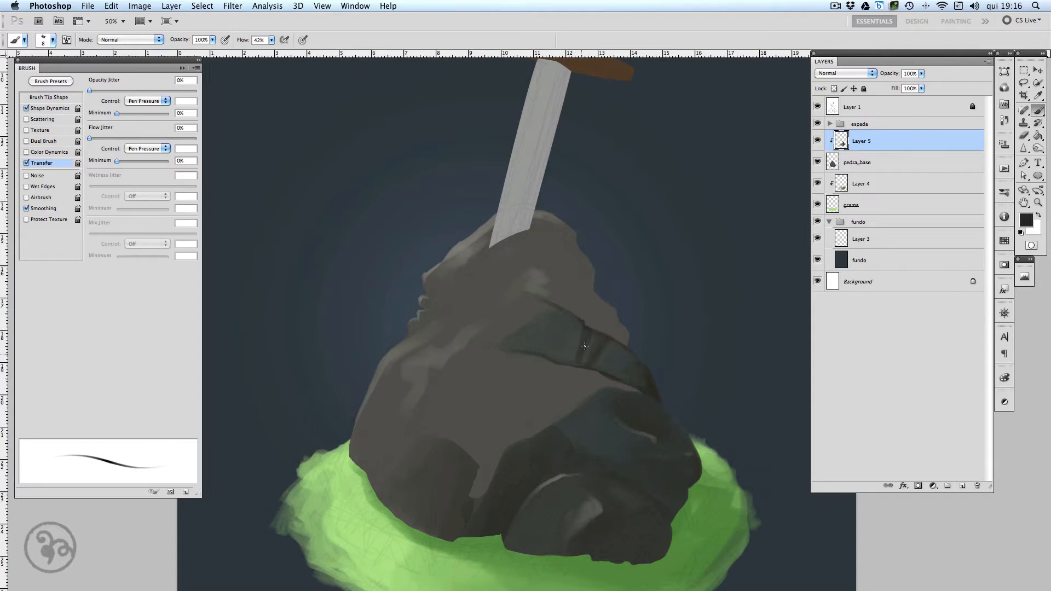
pyautogui.press(']')
pyautogui.press(']')
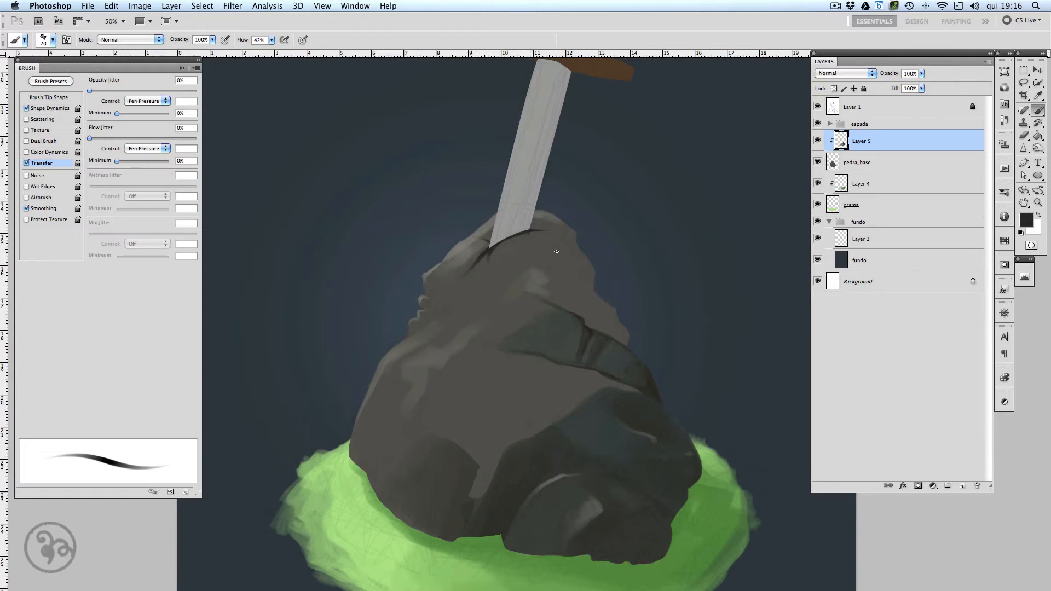
# Enlarge the brush to 35, disable Shape Dynamics, and shade the rock's right edge from the sword down to the facet.
pyautogui.press(']')
pyautogui.press(']')
pyautogui.press(']')
pyautogui.click(26, 108)
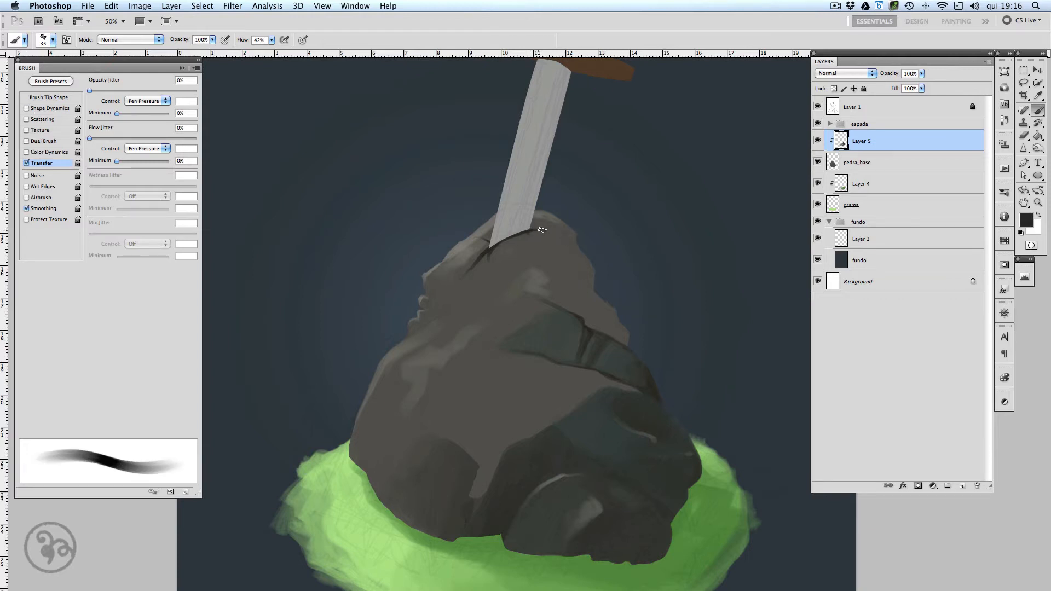
pyautogui.moveTo(542, 230)
pyautogui.mouseDown()
pyautogui.moveTo(572, 249)
pyautogui.moveTo(594, 284)
pyautogui.moveTo(570, 236)
pyautogui.moveTo(629, 343)
pyautogui.mouseUp()
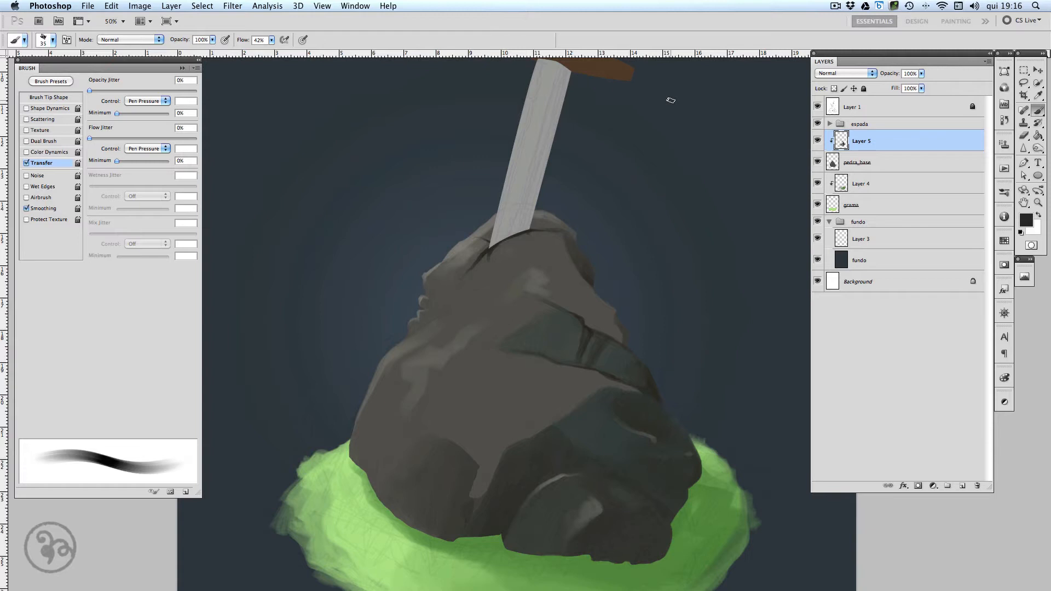
# Enlarge the brush to 60, sample mid and light rock grays, and blend the highlights on the left shoulder.
pyautogui.keyDown('alt'); pyautogui.click(474, 388); pyautogui.keyUp('alt')
pyautogui.press(']')
pyautogui.press(']')
pyautogui.press(']')
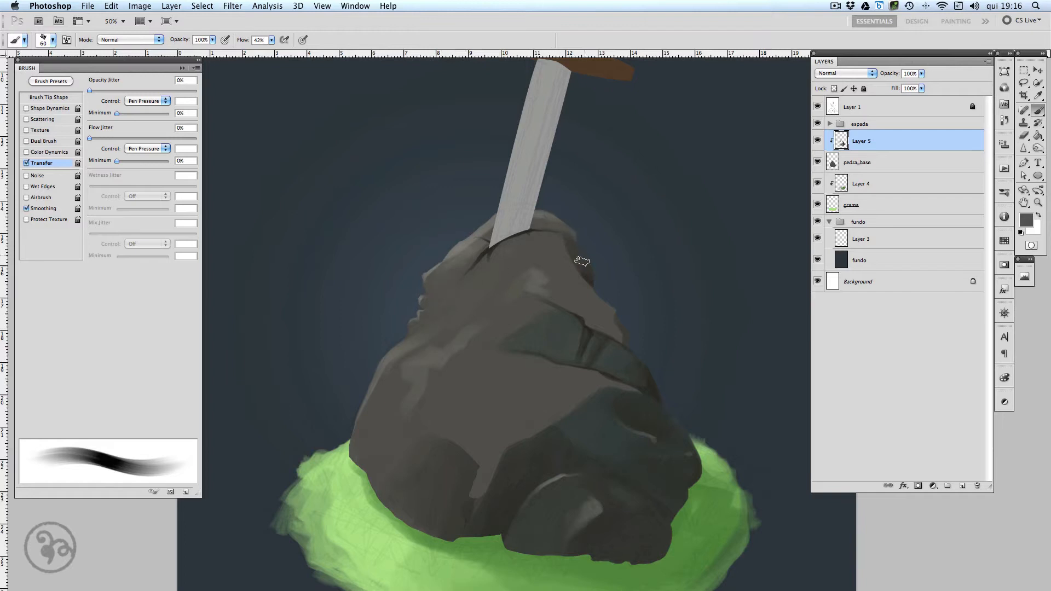
pyautogui.keyDown('alt'); pyautogui.click(458, 244); pyautogui.keyUp('alt')
pyautogui.moveTo(394, 374)
pyautogui.mouseDown()
pyautogui.moveTo(375, 396)
pyautogui.moveTo(360, 444)
pyautogui.moveTo(411, 385)
pyautogui.mouseUp()
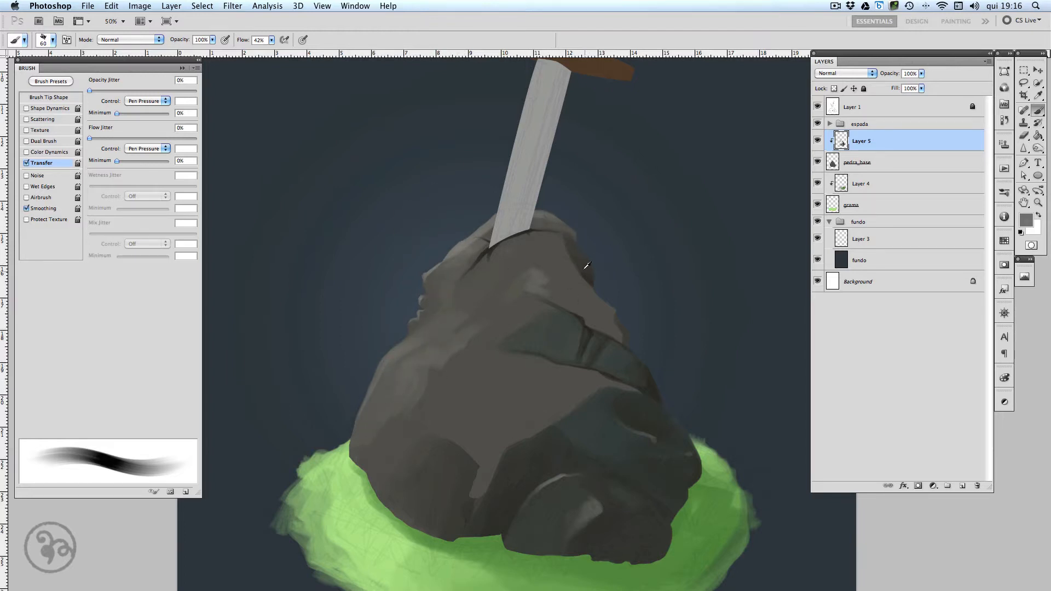
# Sample the dark crevice color, enable Shape Dynamics, and try outlining the left edge's bumps and cracks with a 15 px brush.
pyautogui.keyDown('alt'); pyautogui.click(487, 251); pyautogui.keyUp('alt')
pyautogui.click(27, 108)
pyautogui.press('[')
pyautogui.press('[')
pyautogui.press('[')
pyautogui.press('[')
pyautogui.press('[')
pyautogui.press('[')
pyautogui.press('[')
pyautogui.press('[')
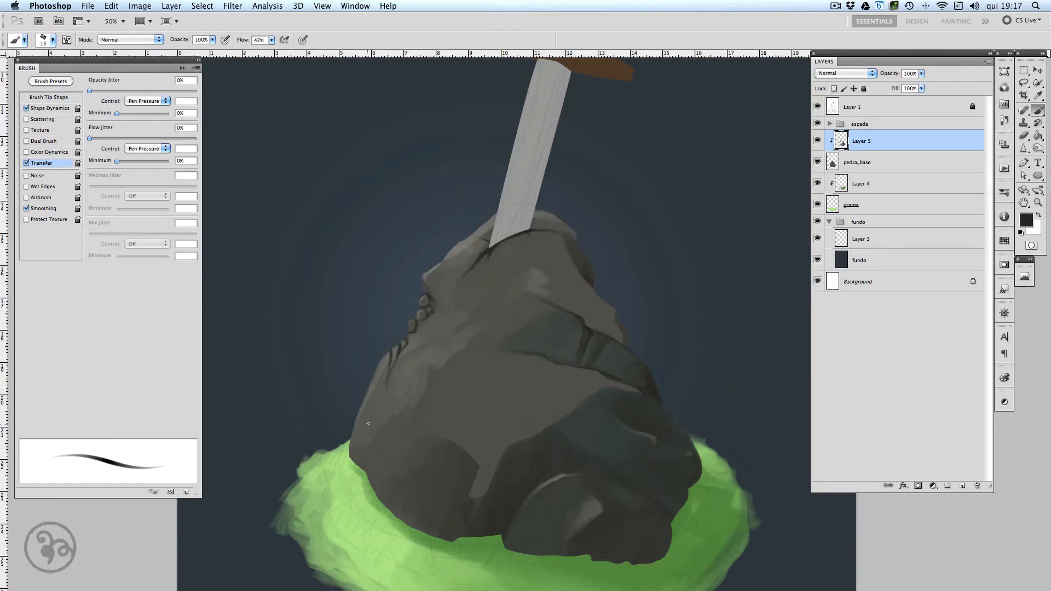
# Undo the recent dark outline strokes along the rock's left edge.
pyautogui.press('super+alt+z')
pyautogui.press('super+alt+z')
pyautogui.press('super+alt+z')
pyautogui.press('super+alt+z')
pyautogui.press('super+alt+z')
pyautogui.press('super+alt+z')
pyautogui.press('super+alt+z')
pyautogui.press('super+z')
pyautogui.press('super+alt+z')
pyautogui.press('super+alt+z')
pyautogui.press('super+alt+z')
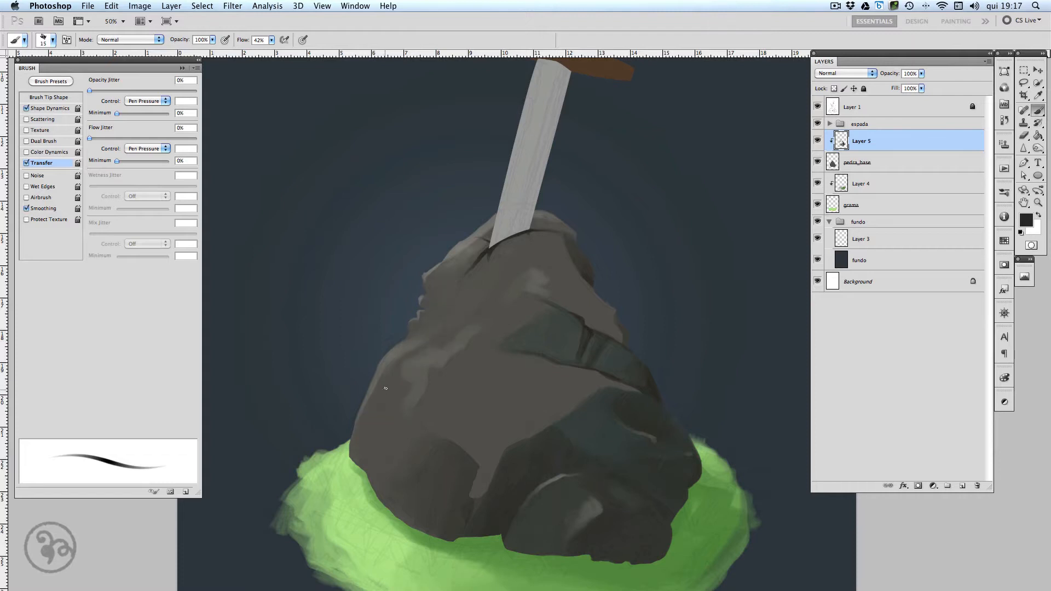
# Paint dark cracks on the left shoulder, down the left face and around the lower-right boulder, raising the brush to 30.
pyautogui.moveTo(392, 370); pyautogui.dragTo(403, 341)
pyautogui.press('super+z')
pyautogui.moveTo(537, 491); pyautogui.dragTo(556, 477)
pyautogui.press('super+z')
pyautogui.press(']')
pyautogui.press(']')
pyautogui.press(']')
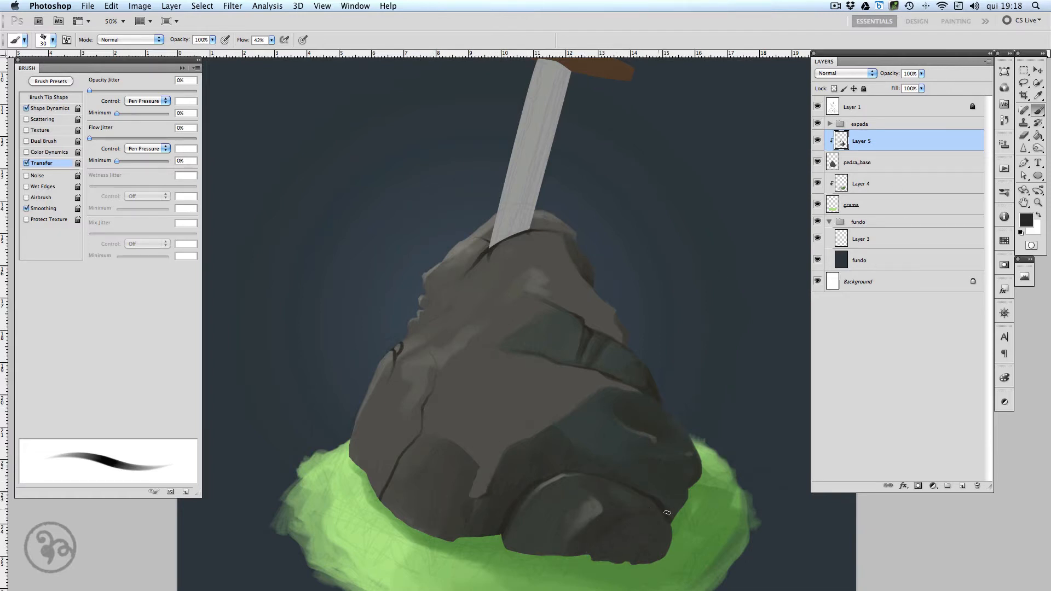
# Set the foreground color to #211e1a and deepen the cracks on the rock's left face and below the right-hand facet.
pyautogui.click(1026, 220)
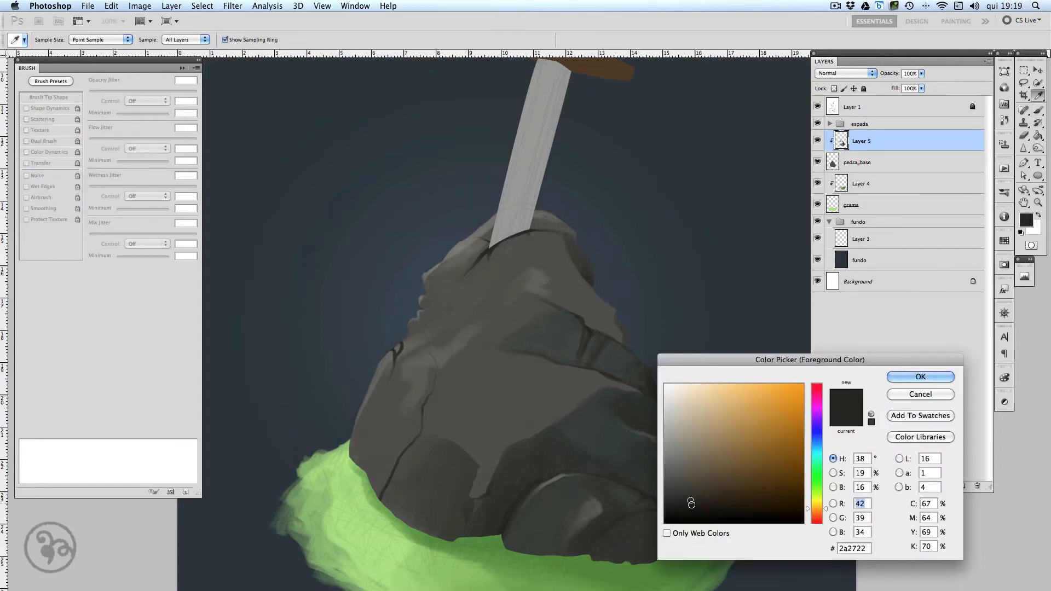
pyautogui.click(932, 376)
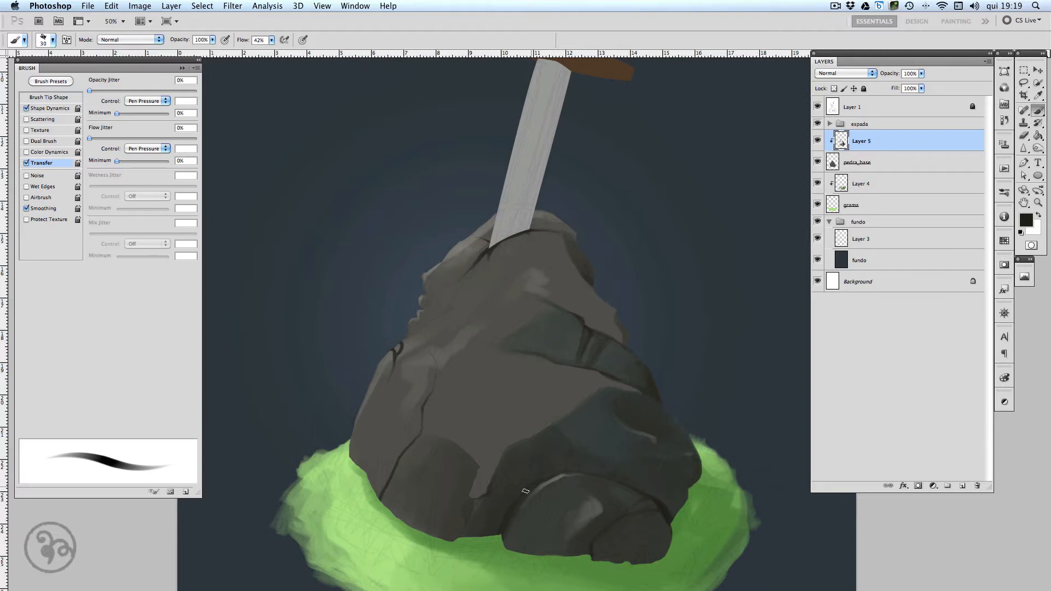
pyautogui.moveTo(381, 466); pyautogui.dragTo(392, 462)
pyautogui.moveTo(437, 365); pyautogui.dragTo(432, 390)
pyautogui.moveTo(487, 346); pyautogui.dragTo(660, 398)
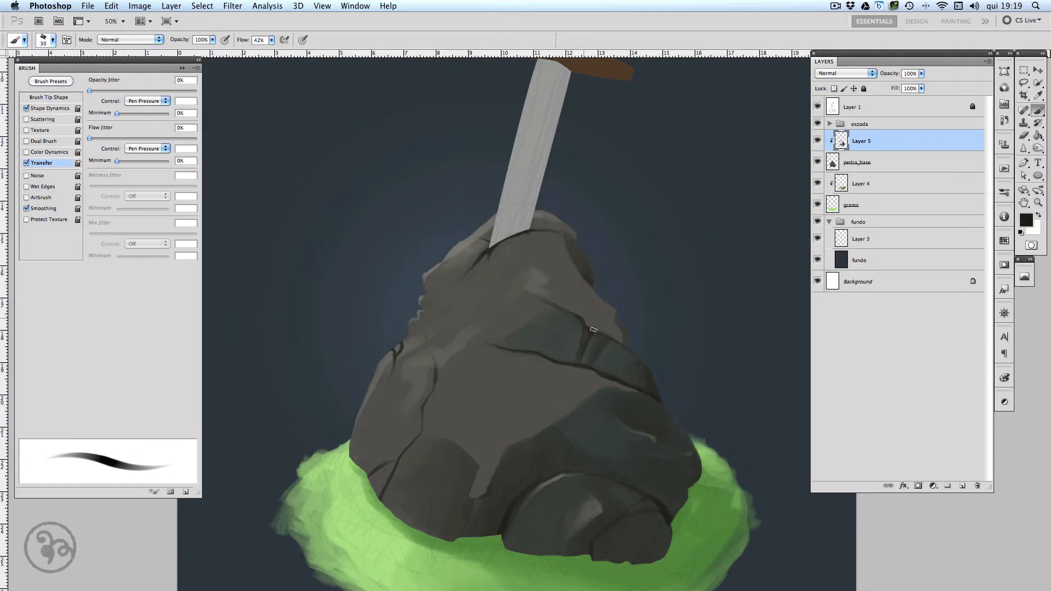
# Darken the contours along the rock's right edge and outline the small bumps on its left edge, reducing the brush to 20.
pyautogui.moveTo(594, 330); pyautogui.dragTo(630, 349)
pyautogui.moveTo(582, 274); pyautogui.dragTo(629, 323)
pyautogui.moveTo(669, 411); pyautogui.dragTo(691, 443)
pyautogui.moveTo(664, 404); pyautogui.dragTo(669, 426)
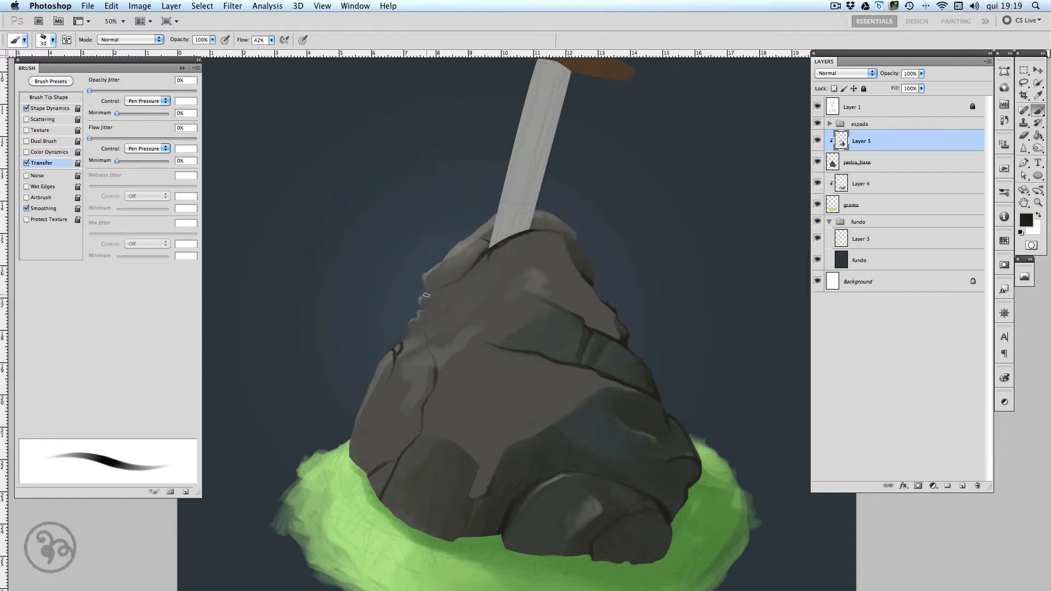
pyautogui.moveTo(424, 296); pyautogui.dragTo(425, 308)
pyautogui.press('[')
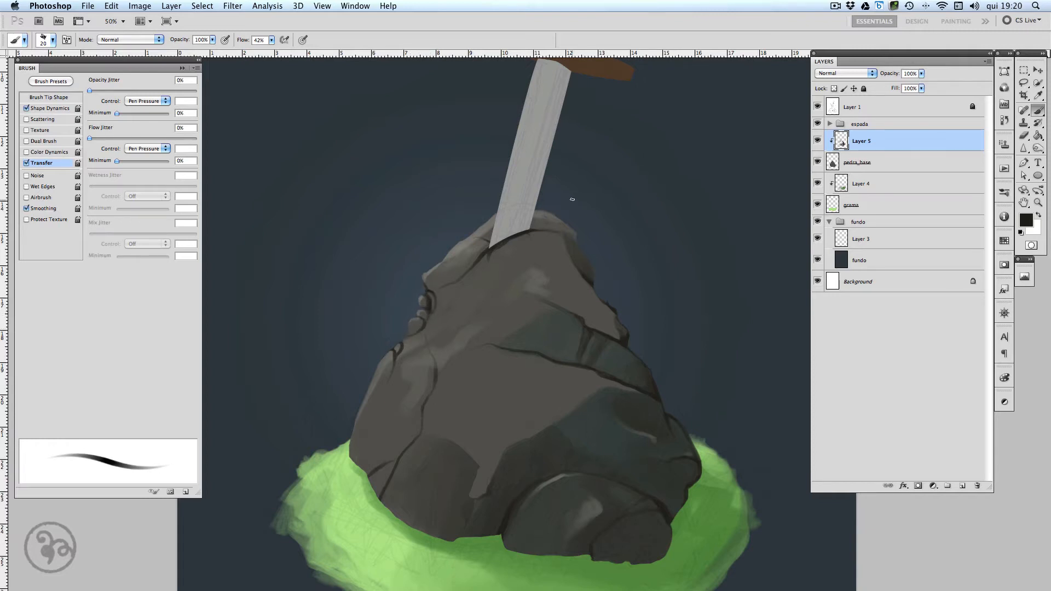
# Set the foreground color to brown #755c31.
pyautogui.click(1026, 219)
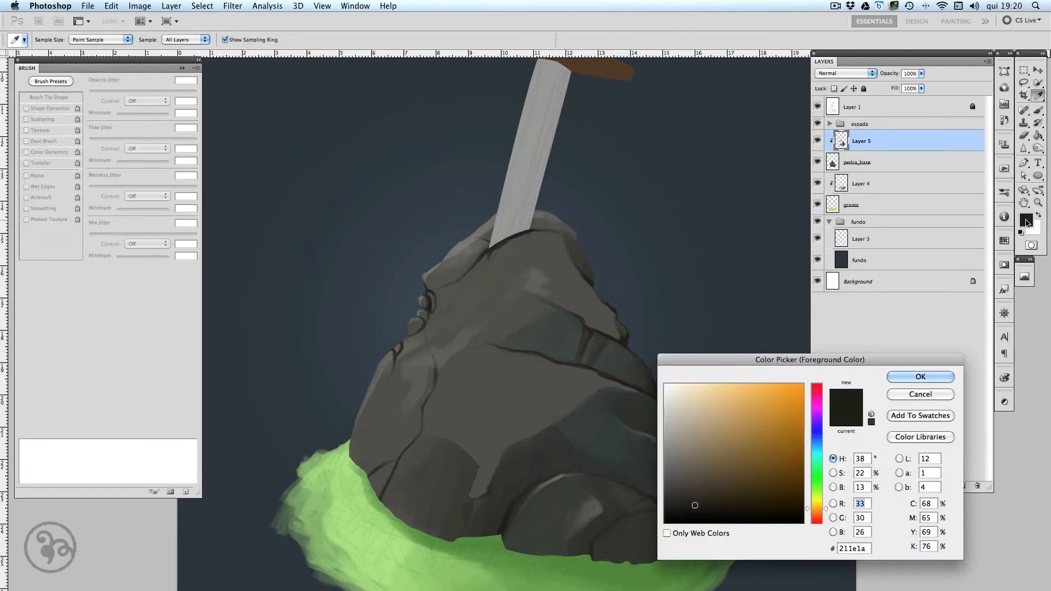
pyautogui.moveTo(722, 472); pyautogui.dragTo(728, 465)
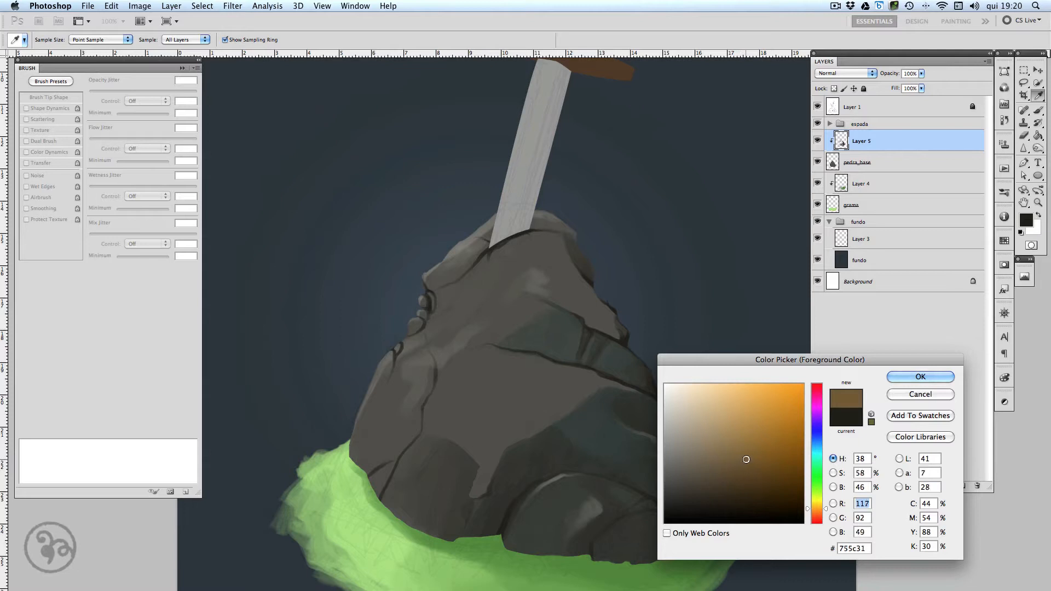
pyautogui.click(901, 379)
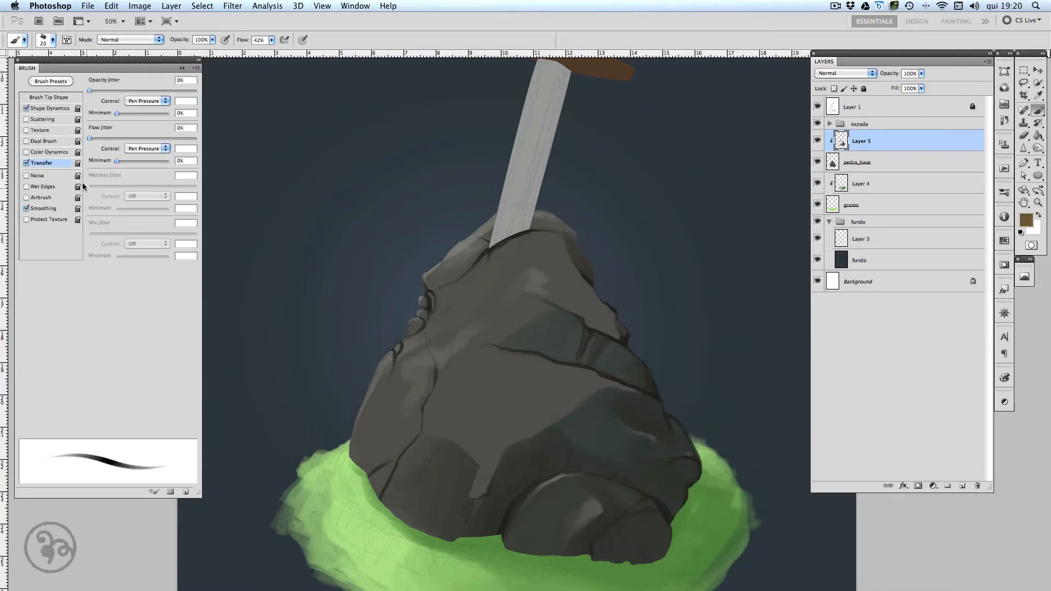
# Turn off the brush's Shape Dynamics and raise the brush size to 45.
pyautogui.click(26, 108)
pyautogui.press(']')
pyautogui.press(']')
pyautogui.press(']')
pyautogui.press(']')
pyautogui.press(']')
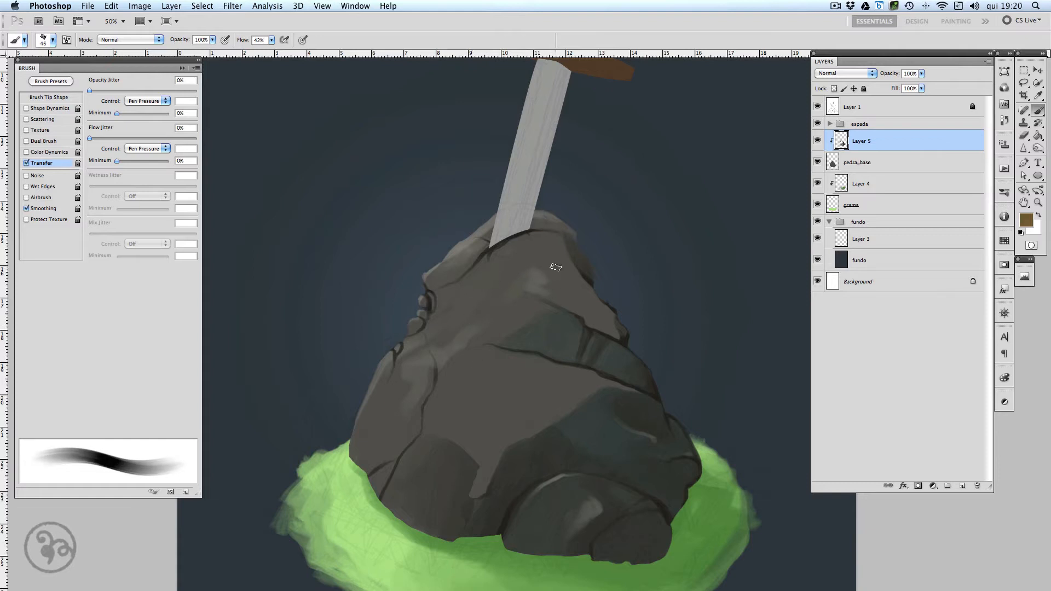
pyautogui.moveTo(547, 236)
pyautogui.mouseDown()
pyautogui.moveTo(560, 269)
pyautogui.moveTo(550, 234)
pyautogui.mouseUp()
pyautogui.press('alt+super+z')
pyautogui.press('alt+super+z')
# Sample the dark brown of the sword's guard and tint the rock's upper face and middle facet, raising the brush to 60.
pyautogui.keyDown('alt'); pyautogui.click(614, 72); pyautogui.keyUp('alt')
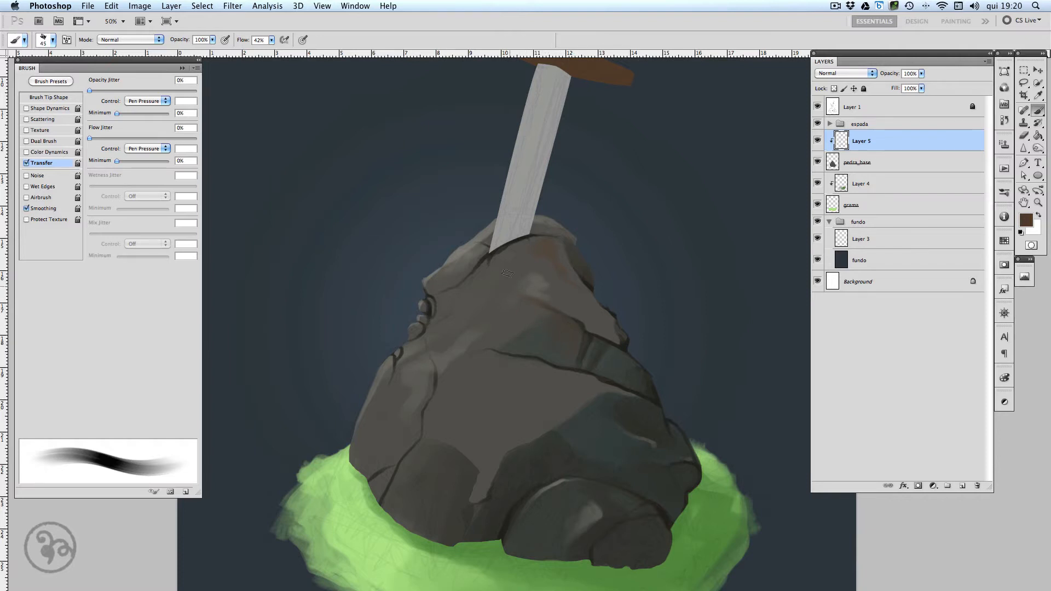
pyautogui.moveTo(536, 256); pyautogui.dragTo(525, 250)
pyautogui.press(']')
pyautogui.press(']')
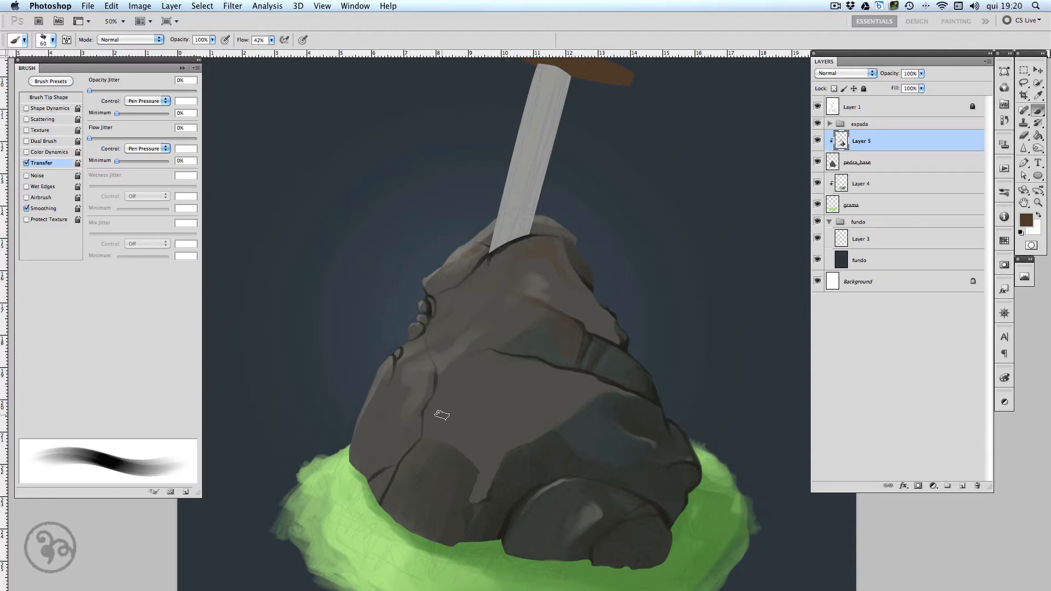
pyautogui.moveTo(441, 415)
pyautogui.mouseDown()
pyautogui.moveTo(486, 387)
pyautogui.moveTo(454, 405)
pyautogui.moveTo(547, 389)
pyautogui.moveTo(454, 402)
pyautogui.moveTo(475, 414)
pyautogui.moveTo(500, 402)
pyautogui.moveTo(537, 405)
pyautogui.moveTo(505, 416)
pyautogui.mouseUp()
# Set the foreground color to a light beige and paint a highlight along the upper edge of the brown patch.
pyautogui.click(1029, 225)
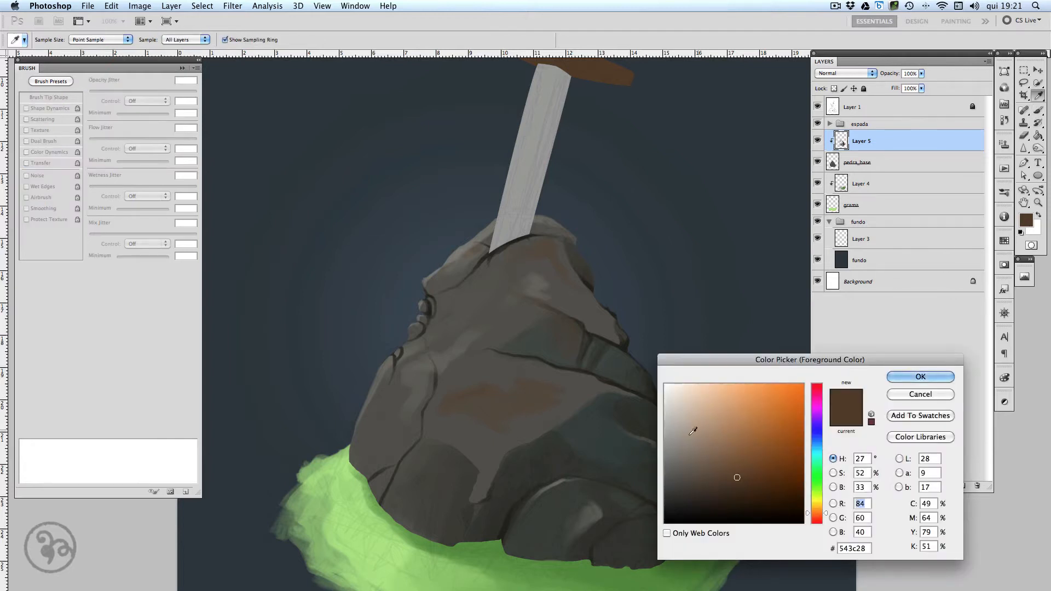
pyautogui.click(686, 421)
pyautogui.click(920, 377)
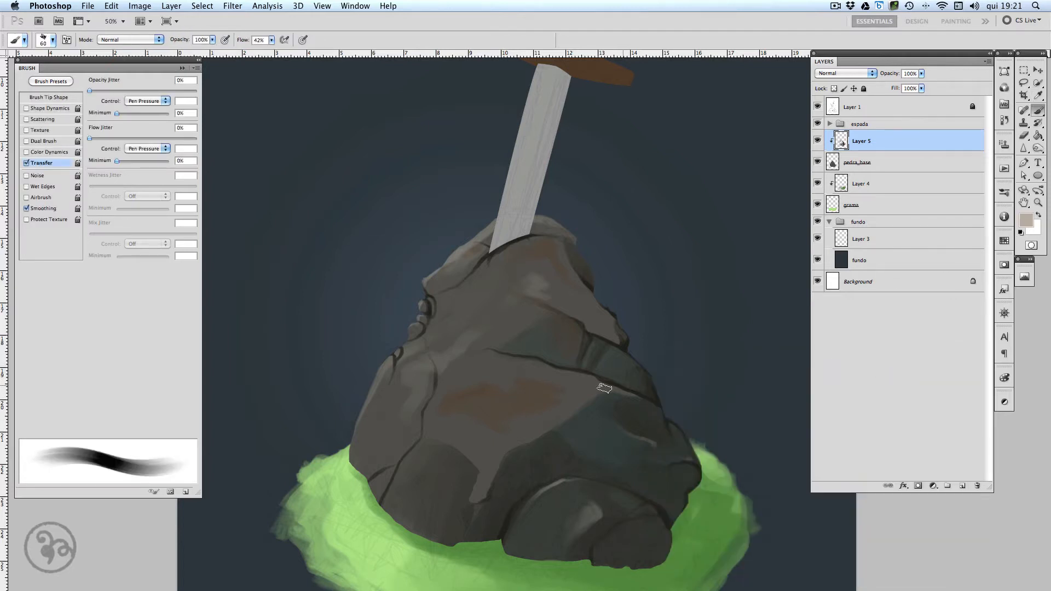
pyautogui.moveTo(462, 390)
pyautogui.mouseDown()
pyautogui.moveTo(544, 379)
pyautogui.moveTo(516, 386)
pyautogui.moveTo(487, 372)
pyautogui.moveTo(509, 375)
pyautogui.moveTo(436, 406)
pyautogui.mouseUp()
# Sample a gray-brown beside the highlight, reduce the brush to 35 and try a stroke on the slope above the brown patch.
pyautogui.keyDown('alt'); pyautogui.click(535, 379); pyautogui.keyUp('alt')
pyautogui.press('[')
pyautogui.press('[')
pyautogui.press('[')
pyautogui.press('[')
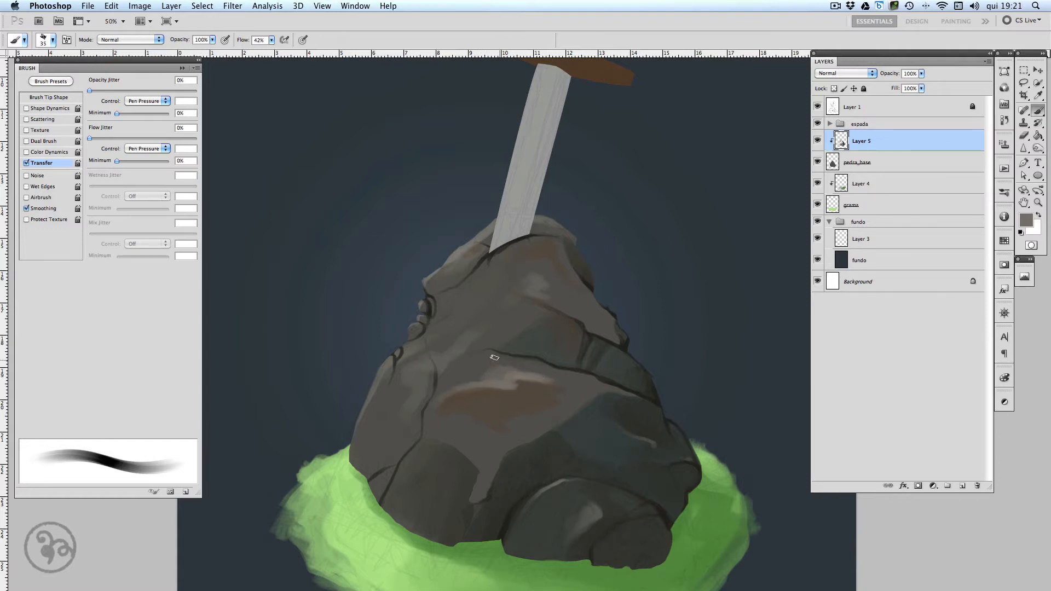
pyautogui.moveTo(450, 334); pyautogui.dragTo(472, 311)
pyautogui.hotkey('ctrl', 'z')
# Set the foreground color to blue-gray #a3b1b4 and paint cool highlights along the rock's left edge and left shoulder.
pyautogui.click(1026, 220)
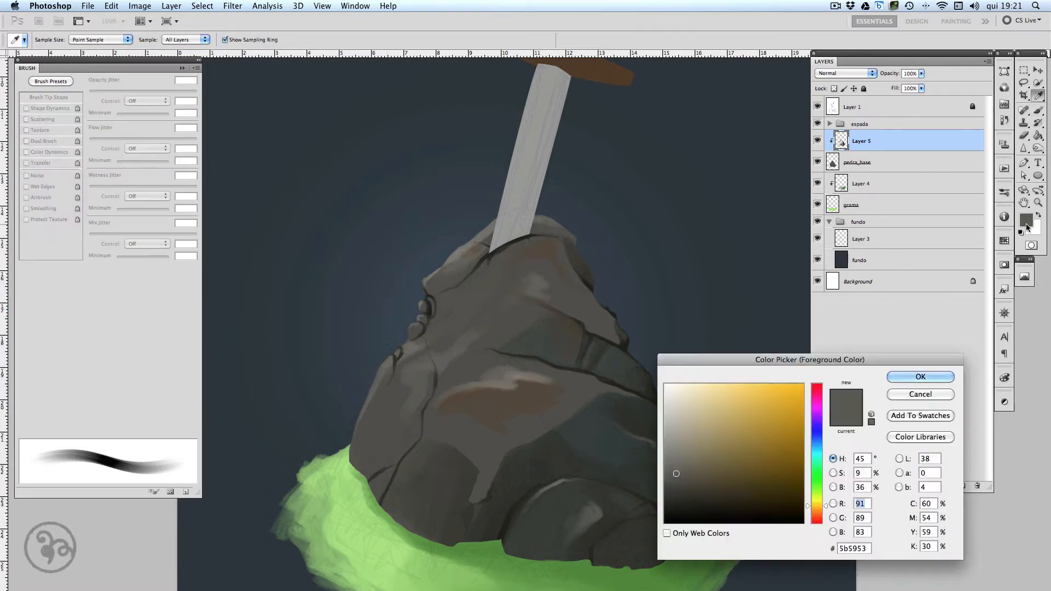
pyautogui.moveTo(821, 505); pyautogui.dragTo(821, 450)
pyautogui.click(676, 422)
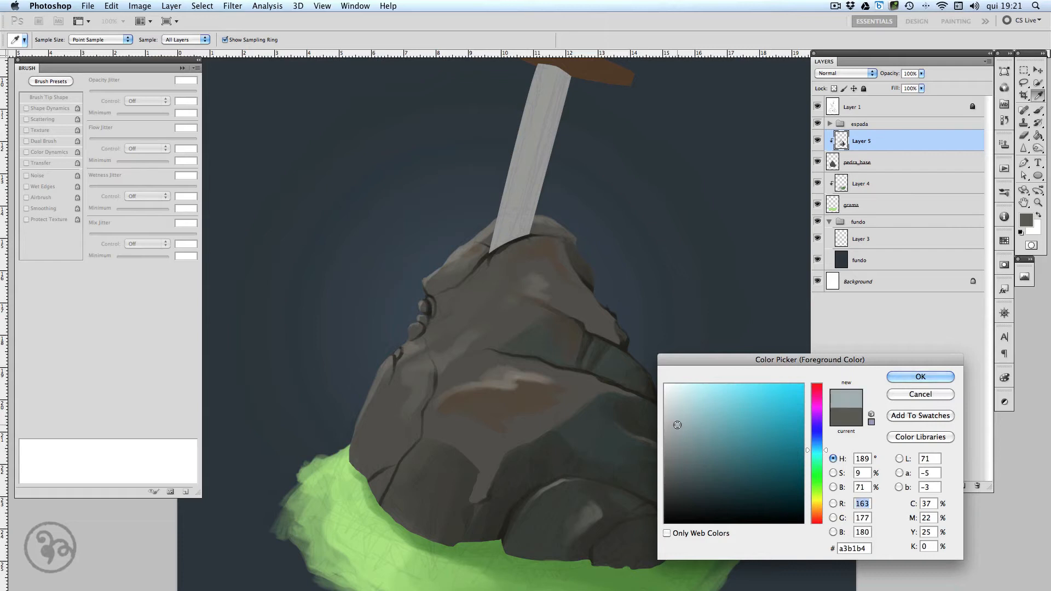
pyautogui.click(900, 378)
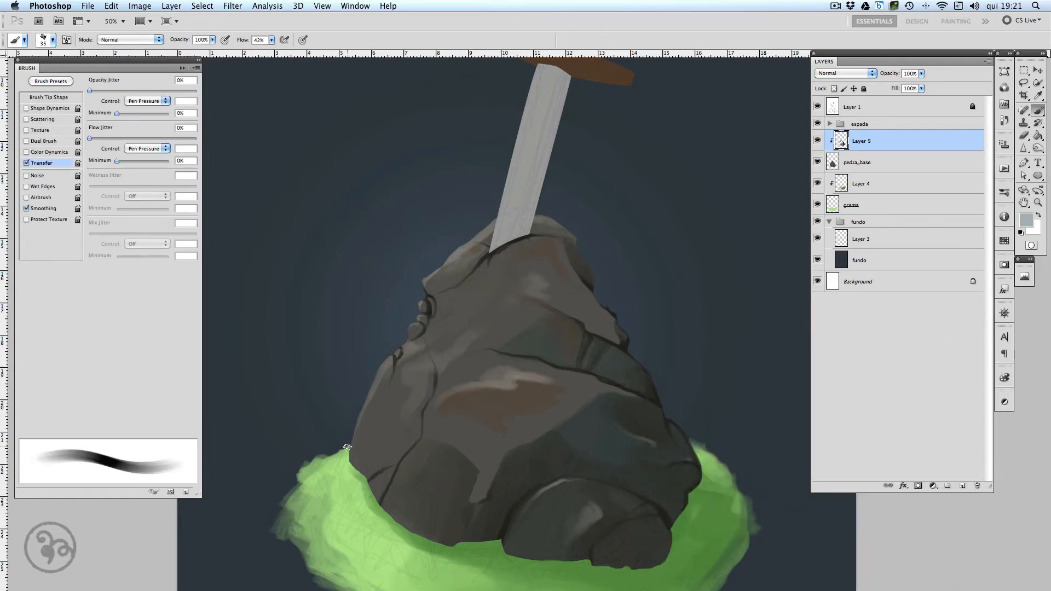
pyautogui.moveTo(359, 407); pyautogui.dragTo(386, 355)
pyautogui.moveTo(426, 291)
pyautogui.mouseDown()
pyautogui.moveTo(450, 249)
pyautogui.moveTo(463, 263)
pyautogui.moveTo(484, 247)
pyautogui.mouseUp()
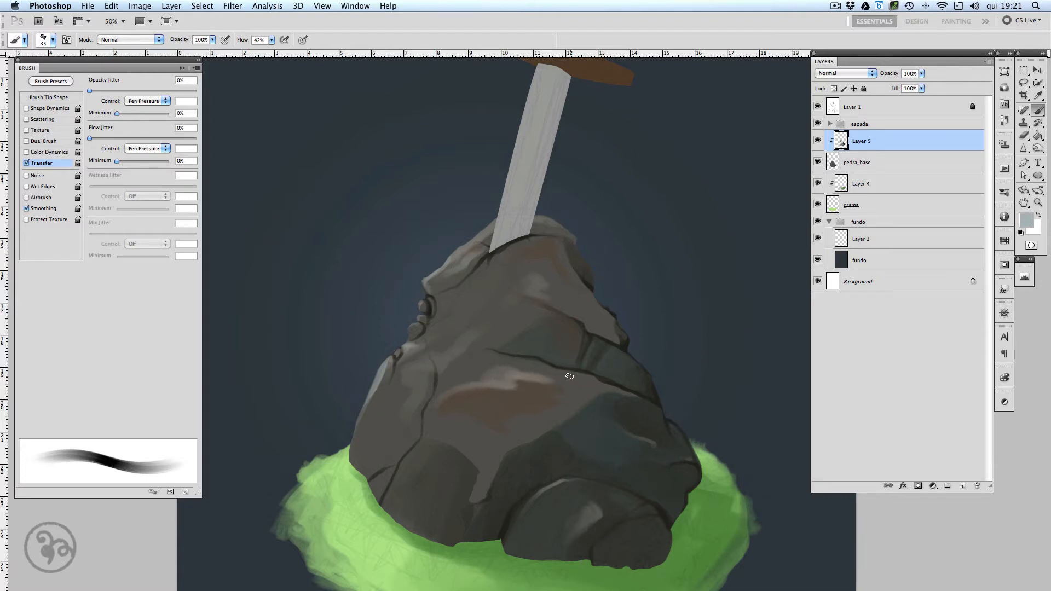
# Sample the dark gray-brown from the middle facet, raise the brush to 70 and soften the lower edge of the brown patch.
pyautogui.keyDown('alt'); pyautogui.click(524, 409); pyautogui.keyUp('alt')
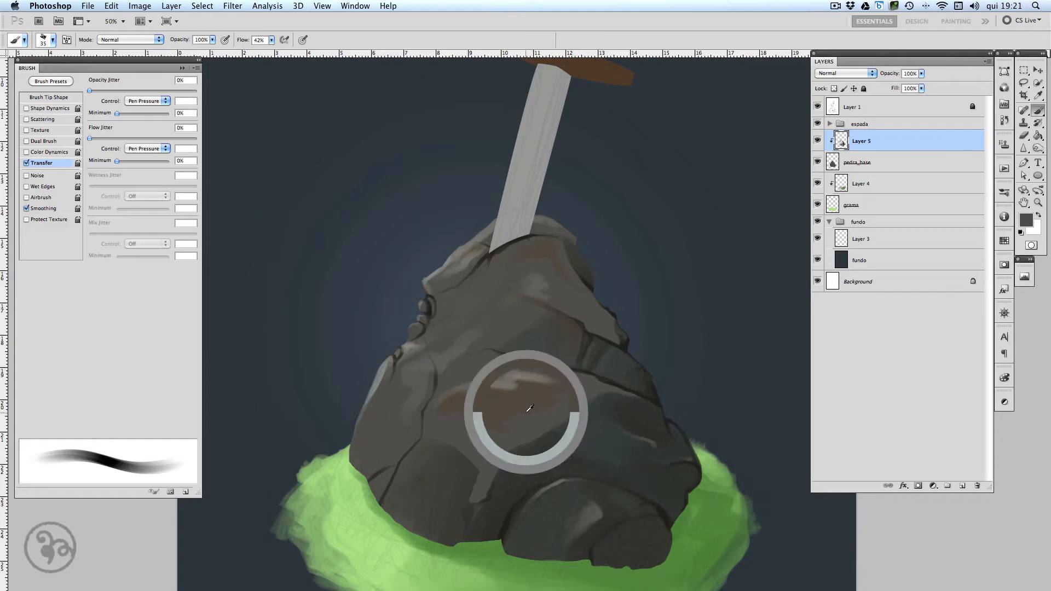
pyautogui.press(']')
pyautogui.press(']')
pyautogui.press(']')
pyautogui.press(']')
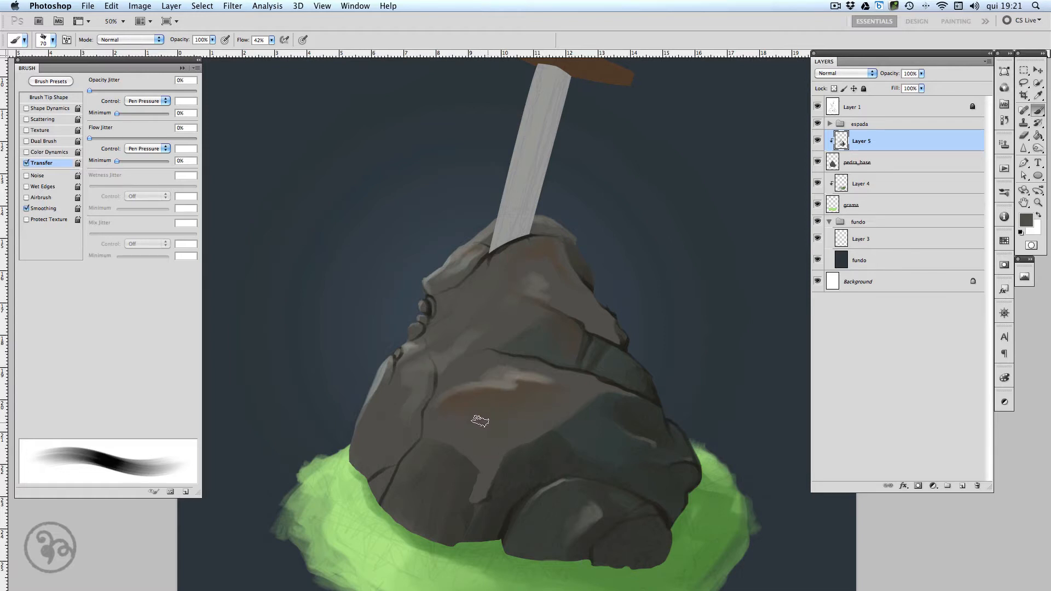
# Lasso a wedge-shaped area between the brown patch and the dark right-hand facet.
pyautogui.click(1024, 82)
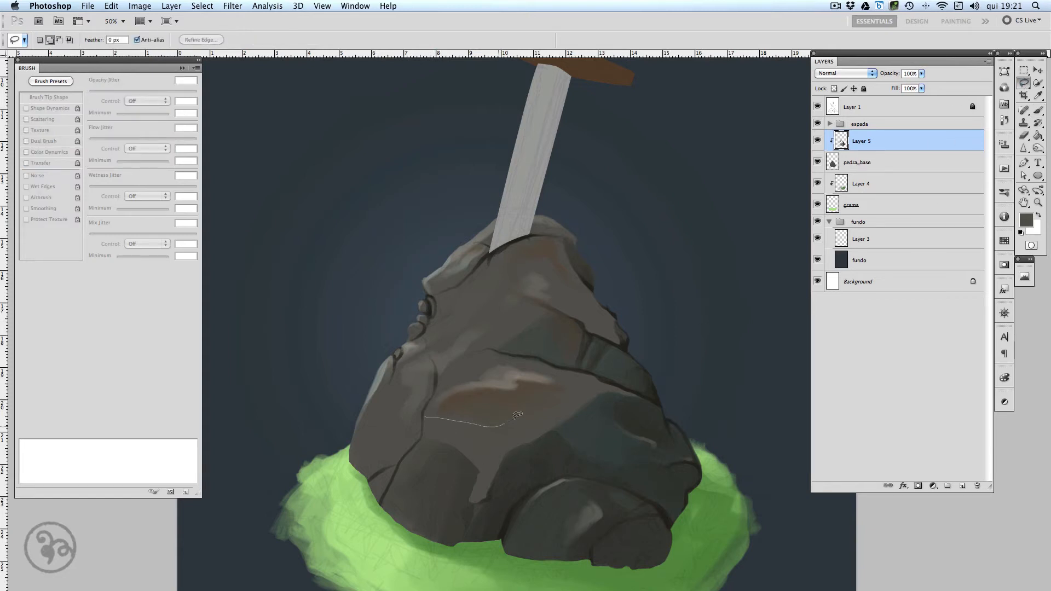
pyautogui.moveTo(517, 415); pyautogui.dragTo(593, 384)
pyautogui.moveTo(427, 411); pyautogui.dragTo(426, 416)
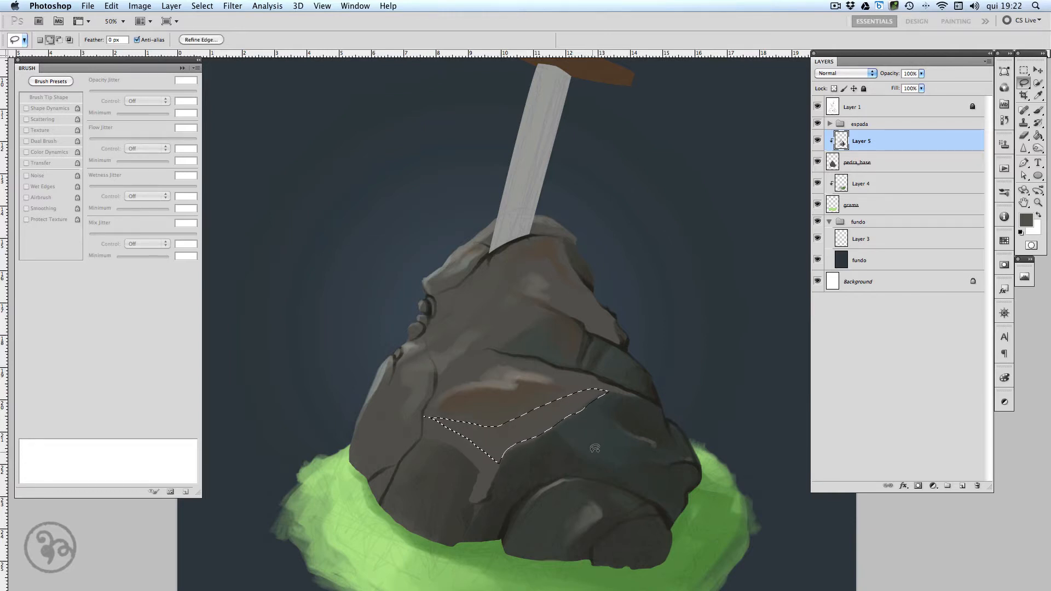
# Sample a dark gray from the lower-right side of the rock and paint it across the selected wedge.
pyautogui.press('b')
pyautogui.press('i')
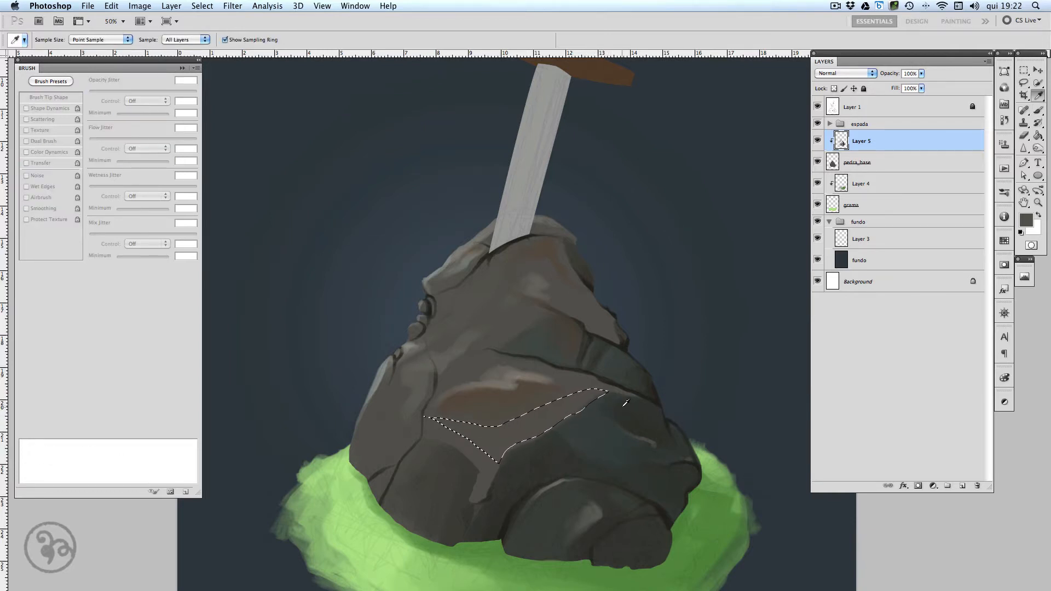
pyautogui.click(661, 496)
pyautogui.press('b')
pyautogui.moveTo(438, 423)
pyautogui.mouseDown()
pyautogui.moveTo(474, 457)
pyautogui.moveTo(503, 466)
pyautogui.moveTo(546, 421)
pyautogui.moveTo(614, 389)
pyautogui.moveTo(504, 445)
pyautogui.moveTo(523, 435)
pyautogui.moveTo(495, 441)
pyautogui.moveTo(465, 412)
pyautogui.moveTo(582, 402)
pyautogui.mouseUp()
# Set a near-black foreground color, deepen the shadow along the wedge and deselect the area.
pyautogui.click(1026, 221)
pyautogui.click(686, 500)
pyautogui.press('Return')
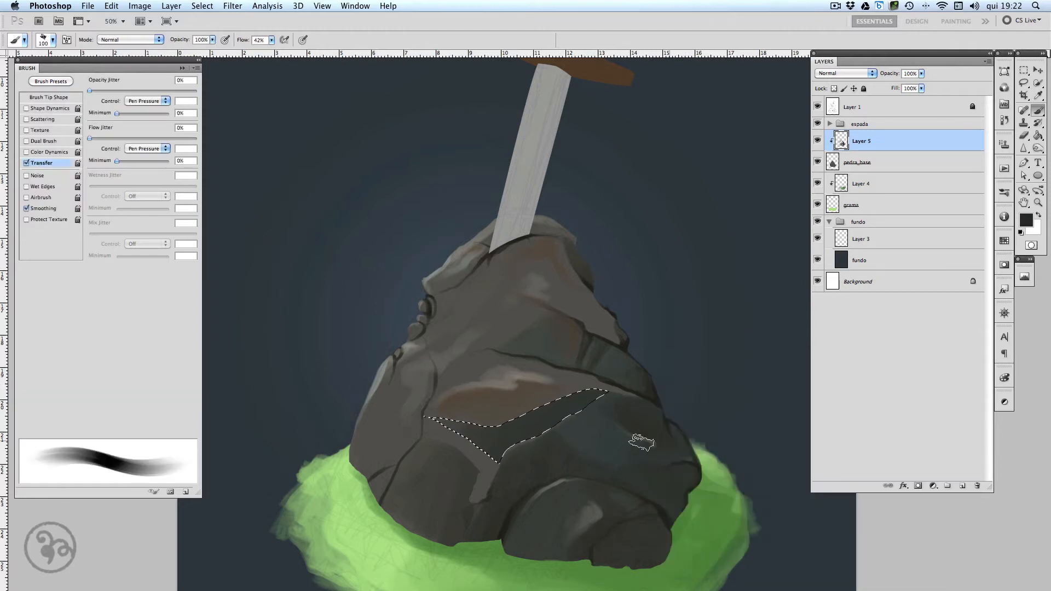
pyautogui.moveTo(489, 453)
pyautogui.mouseDown()
pyautogui.moveTo(569, 405)
pyautogui.moveTo(615, 392)
pyautogui.mouseUp()
pyautogui.press('super+d')
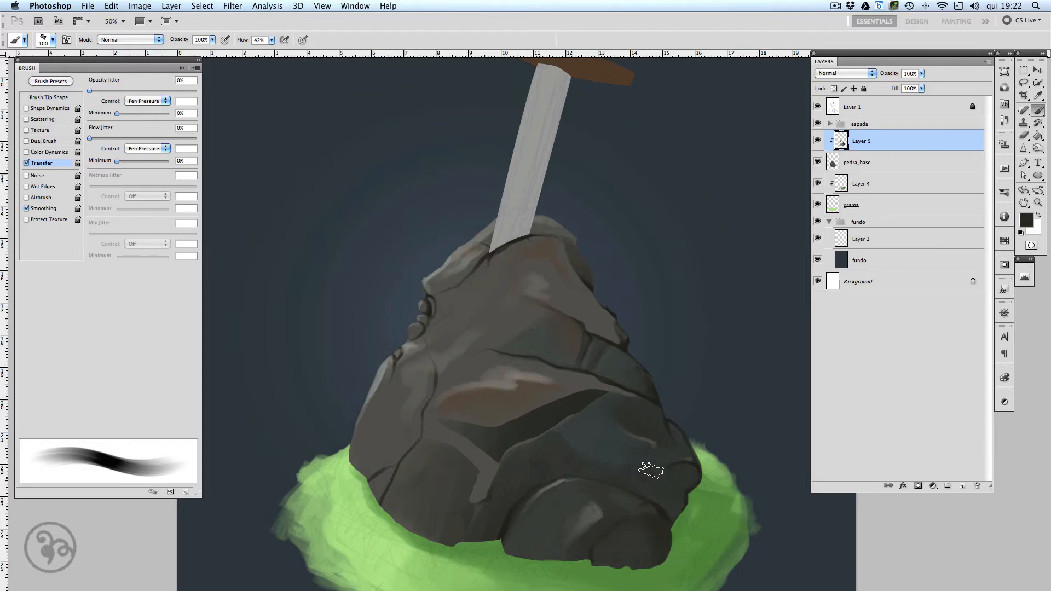
# Reduce the brush to 50 and darken the shading across the right-hand facet.
pyautogui.press('[')
pyautogui.press('[')
pyautogui.press('[')
pyautogui.press('[')
pyautogui.press('[')
pyautogui.moveTo(611, 426); pyautogui.dragTo(659, 460)
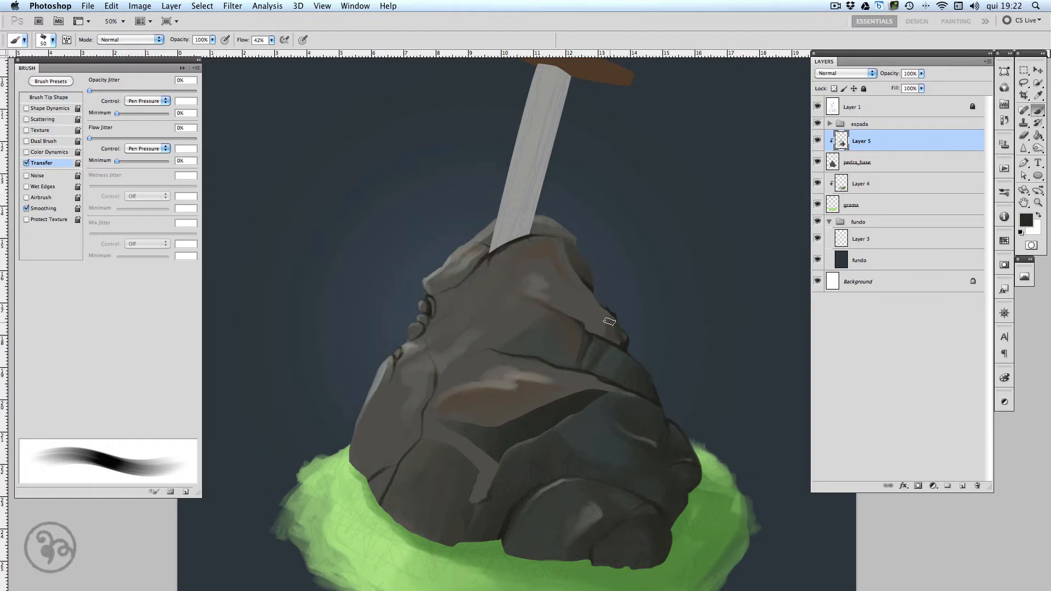
# Sample a gray from the rock's upper face, reduce the brush to 25 and retouch the area above the upper crack.
pyautogui.keyDown('alt'); pyautogui.click(612, 353); pyautogui.keyUp('alt')
pyautogui.keyDown('alt'); pyautogui.click(540, 281); pyautogui.keyUp('alt')
pyautogui.press('[')
pyautogui.press('[')
pyautogui.press('[')
pyautogui.press('[')
pyautogui.press('[')
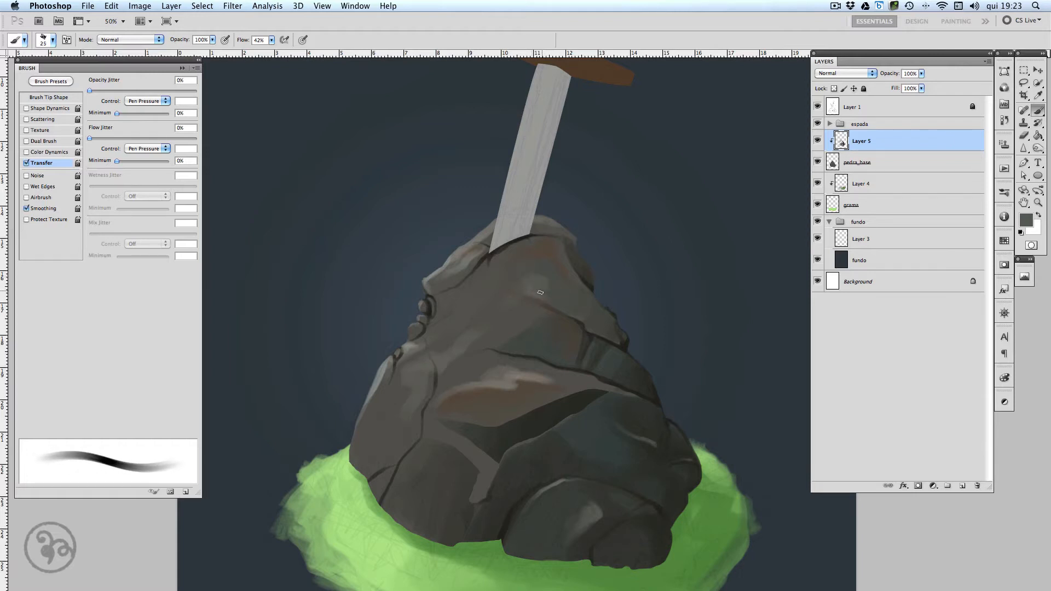
pyautogui.moveTo(517, 290); pyautogui.dragTo(543, 306)
# Reduce the brush to 10 and refine the thin edge along the upper crack down to the right-hand facet.
pyautogui.press('[')
pyautogui.press('[')
pyautogui.press('[')
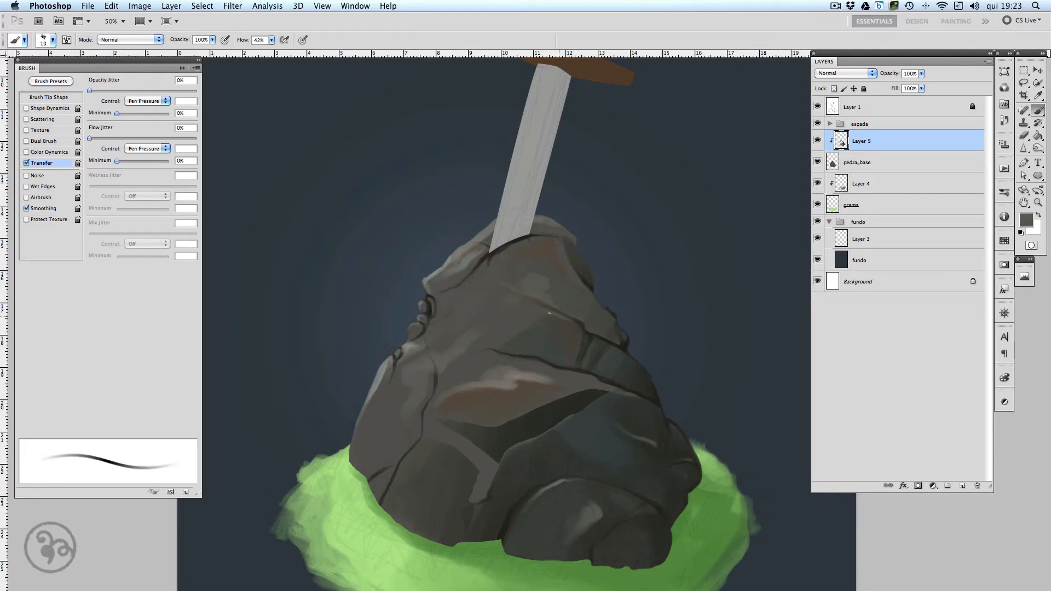
pyautogui.moveTo(595, 340); pyautogui.dragTo(605, 344)
# Raise the brush to 40 and blend the wedge's dark shading into the right-hand facet and over the lighter strip below.
pyautogui.press(']')
pyautogui.press(']')
pyautogui.press(']')
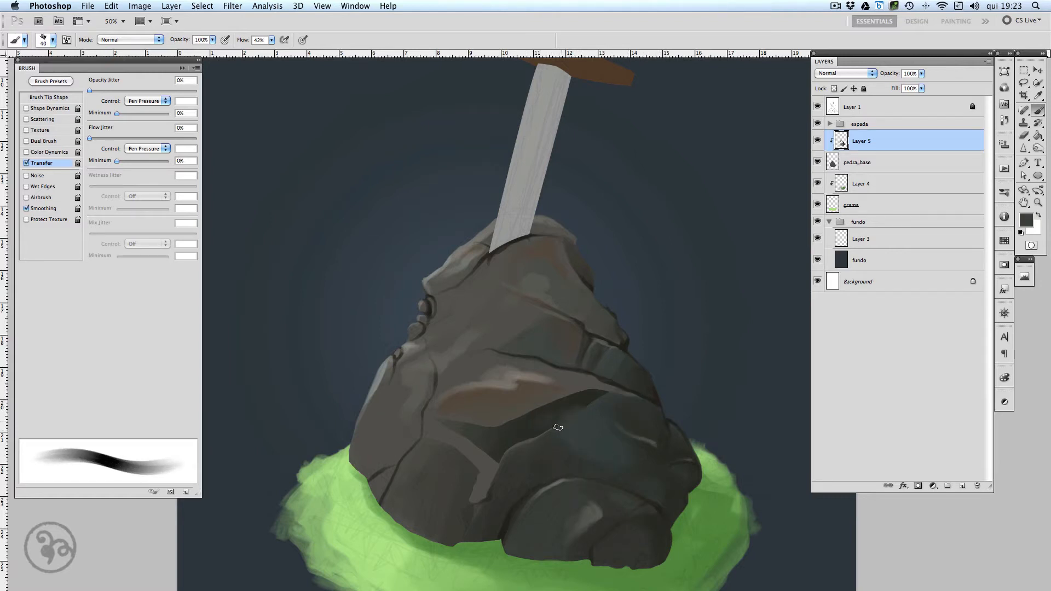
pyautogui.moveTo(559, 427); pyautogui.dragTo(594, 398)
pyautogui.keyDown('alt'); pyautogui.click(628, 408); pyautogui.keyUp('alt')
pyautogui.moveTo(513, 432); pyautogui.dragTo(564, 404)
pyautogui.moveTo(492, 458)
pyautogui.mouseDown()
pyautogui.moveTo(474, 507)
pyautogui.moveTo(495, 460)
pyautogui.moveTo(486, 455)
pyautogui.moveTo(479, 495)
pyautogui.moveTo(483, 463)
pyautogui.mouseUp()
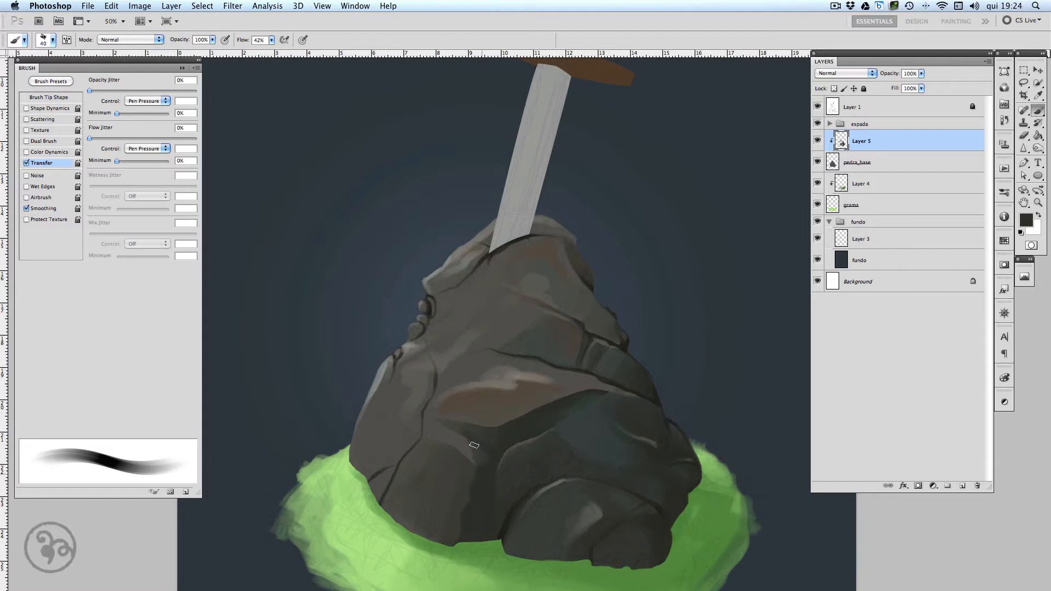
# Blend the left edge of the dark wedge into the rock using a gray sampled beside it.
pyautogui.moveTo(432, 415); pyautogui.dragTo(485, 440)
pyautogui.press('super+z')
pyautogui.keyDown('alt'); pyautogui.click(477, 438); pyautogui.keyUp('alt')
pyautogui.moveTo(429, 416); pyautogui.dragTo(475, 438)
pyautogui.keyDown('alt'); pyautogui.click(454, 436); pyautogui.keyUp('alt')
# Sample a near-black tone, turn on Shape Dynamics, reduce the brush to 10 and draw fine cracks left of the lower boulder.
pyautogui.keyDown('alt'); pyautogui.click(629, 343); pyautogui.keyUp('alt')
pyautogui.click(26, 108)
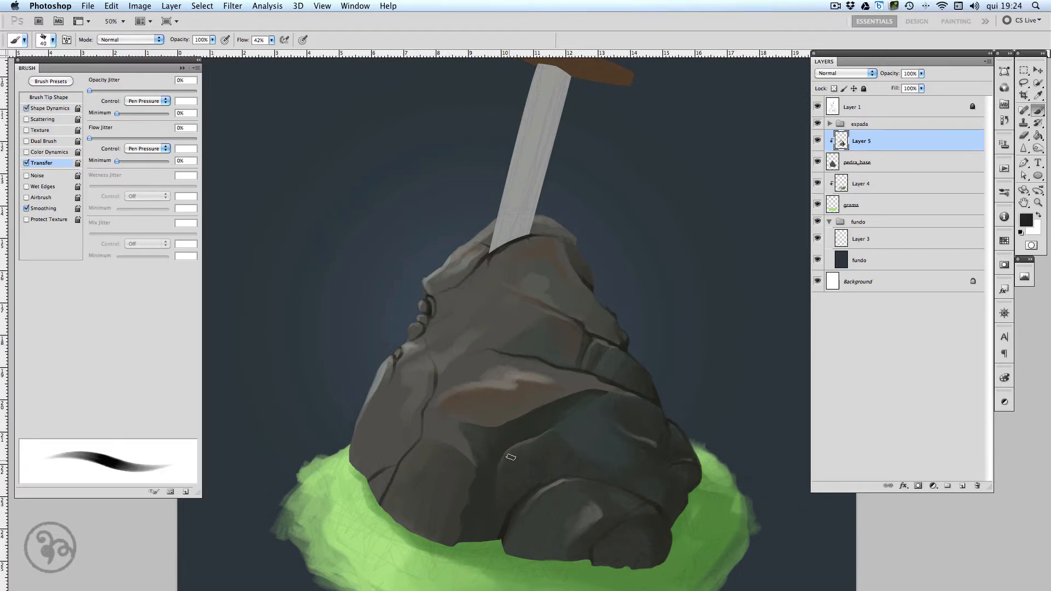
pyautogui.press('[')
pyautogui.press('[')
pyautogui.press('[')
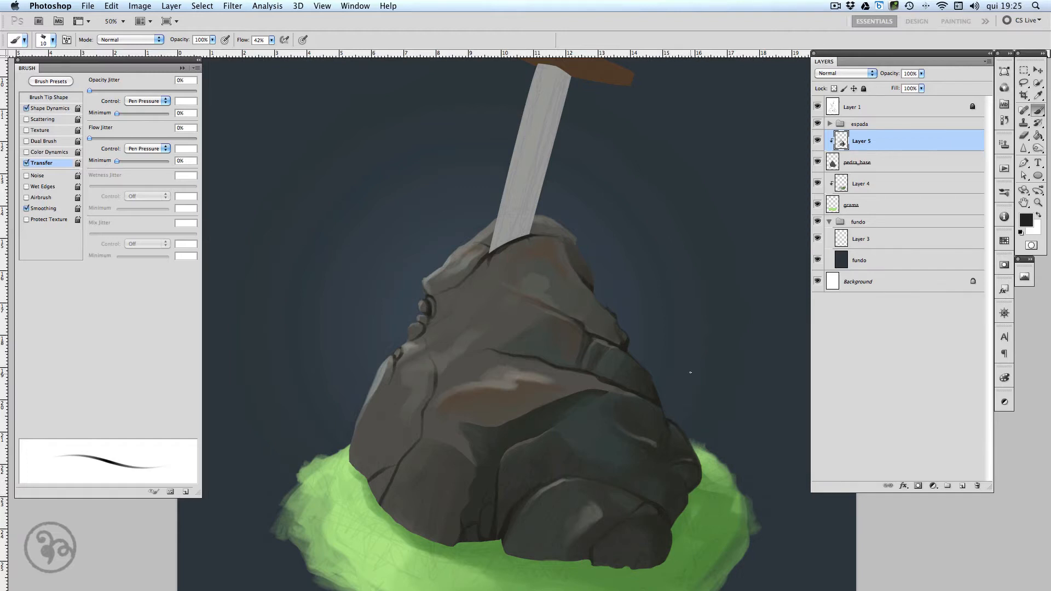
# Add a new layer above Layer 4, beneath the rock base.
pyautogui.press('super+minus')
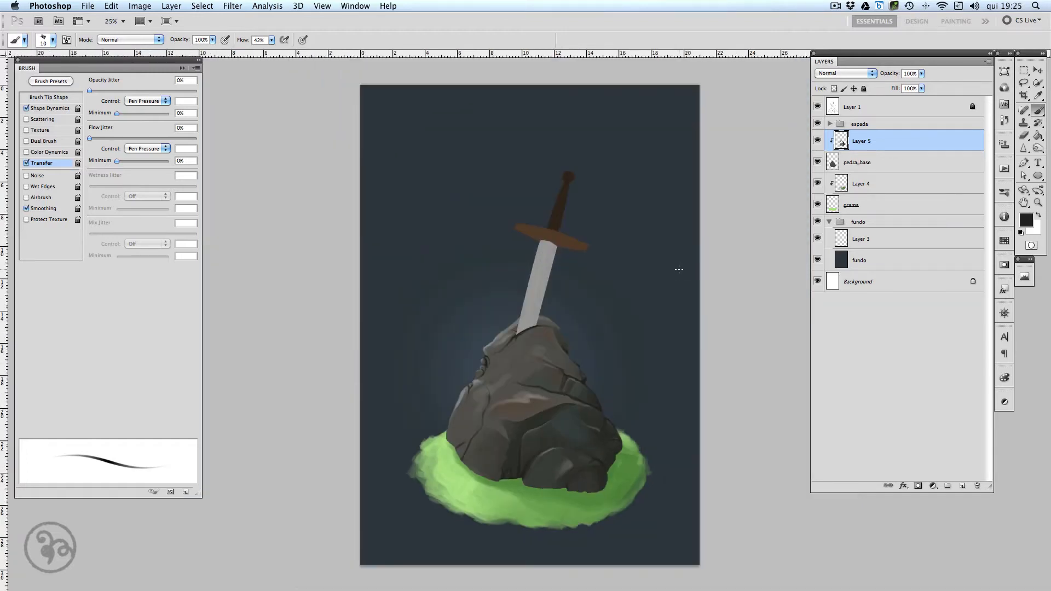
pyautogui.press('super+plus')
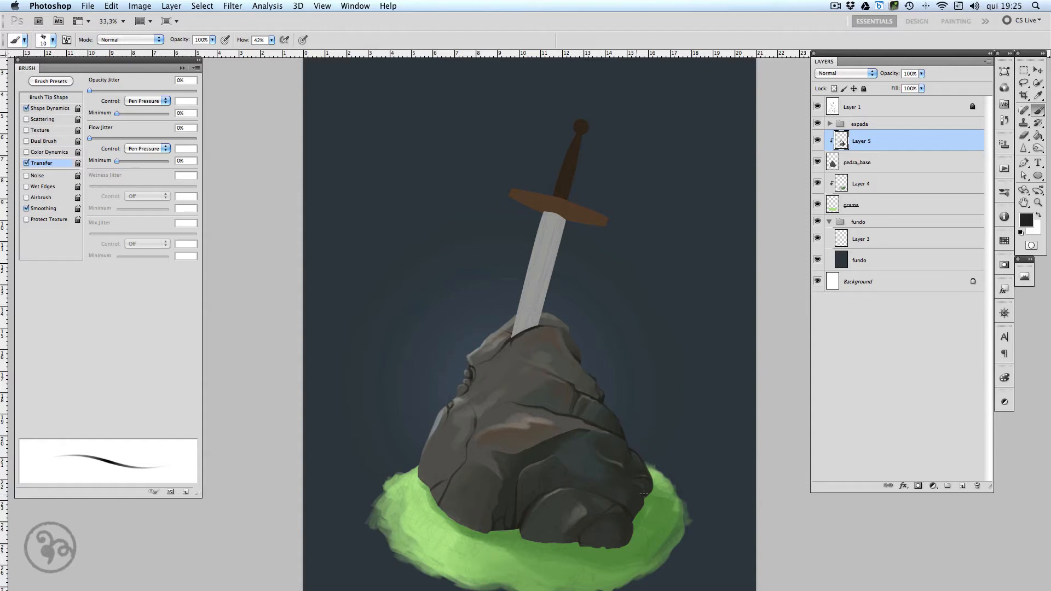
pyautogui.click(898, 185)
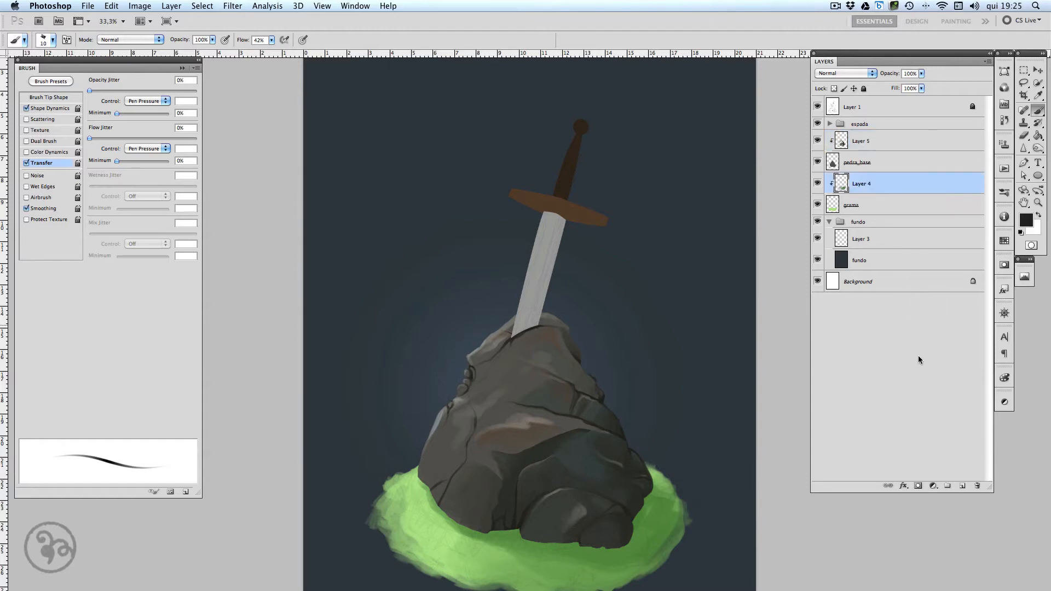
pyautogui.click(963, 487)
# Turn off Shape Dynamics, raise the brush to 50 and paint a dark contact shadow on the grass along the rock's base.
pyautogui.press(']')
pyautogui.press(']')
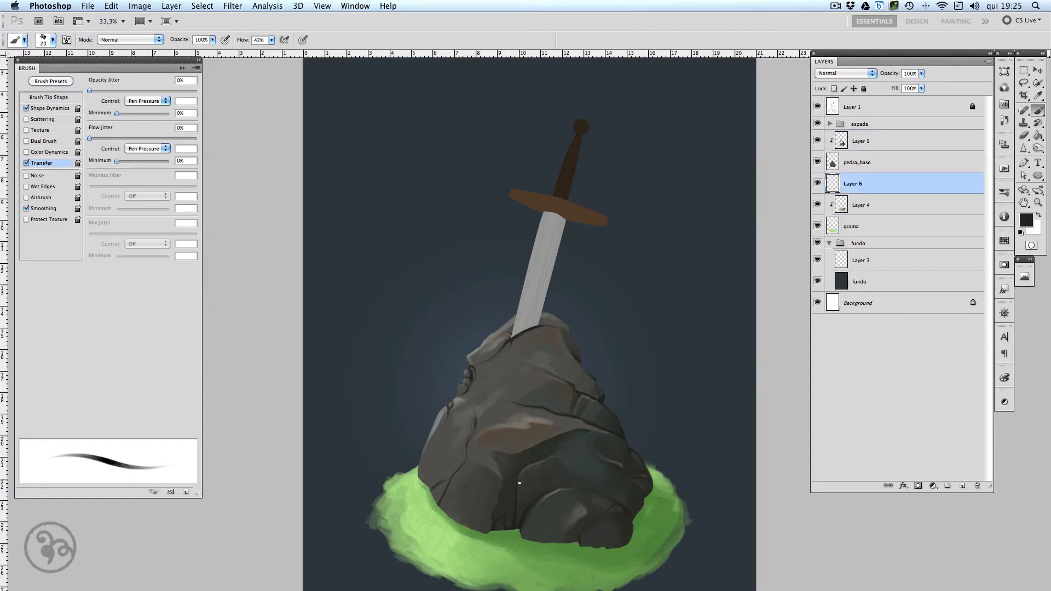
pyautogui.click(26, 108)
pyautogui.press(']')
pyautogui.press(']')
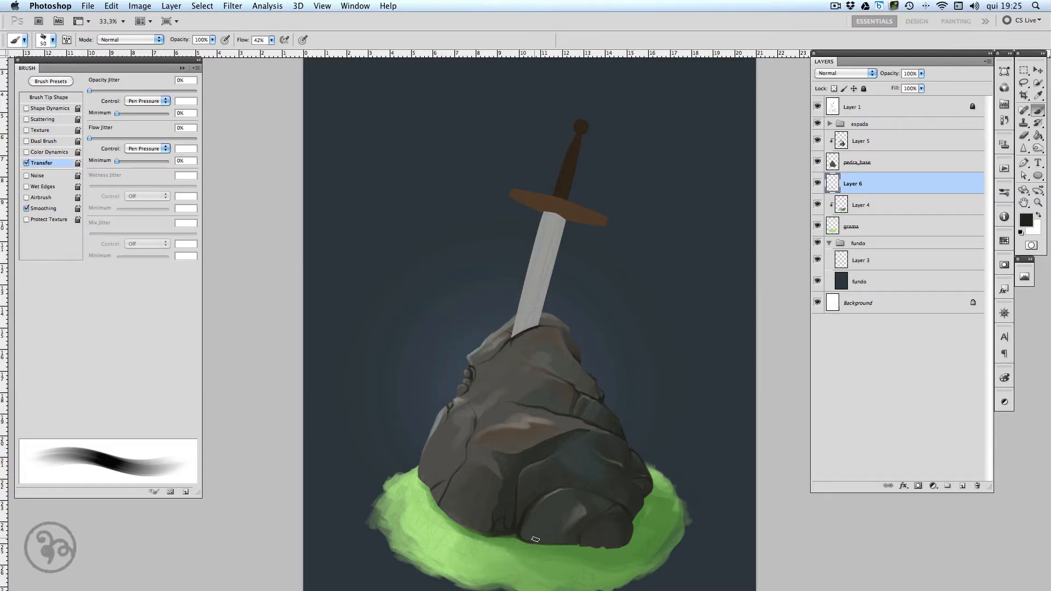
pyautogui.moveTo(577, 545)
pyautogui.mouseDown()
pyautogui.moveTo(608, 549)
pyautogui.moveTo(575, 540)
pyautogui.moveTo(611, 548)
pyautogui.moveTo(634, 538)
pyautogui.moveTo(646, 493)
pyautogui.moveTo(621, 546)
pyautogui.moveTo(642, 513)
pyautogui.moveTo(631, 539)
pyautogui.mouseUp()
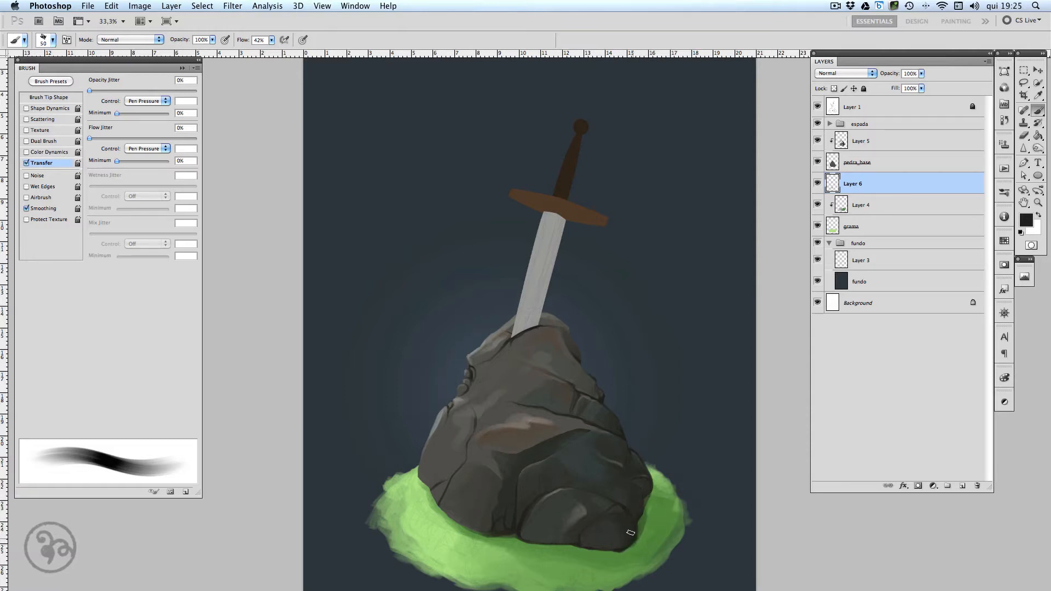
pyautogui.moveTo(433, 486)
pyautogui.mouseDown()
pyautogui.moveTo(462, 526)
pyautogui.moveTo(495, 533)
pyautogui.mouseUp()
# Choose the soft round 30 px brush tip, enlarge it to 80 px and paint a soft shadow along the rock's base.
pyautogui.click(57, 98)
pyautogui.scroll(7, 145, 97)
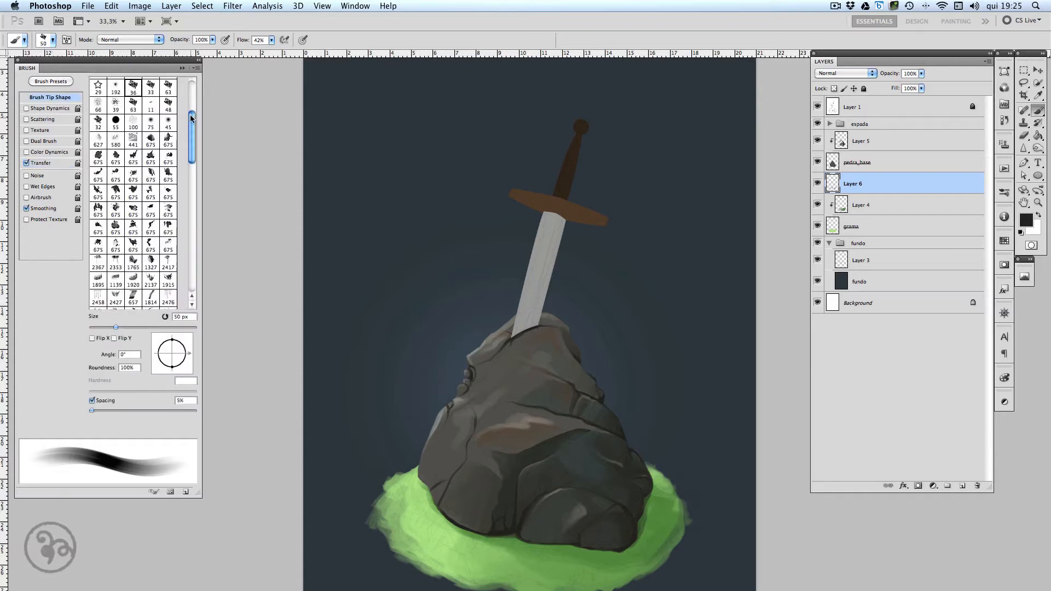
pyautogui.click(100, 85)
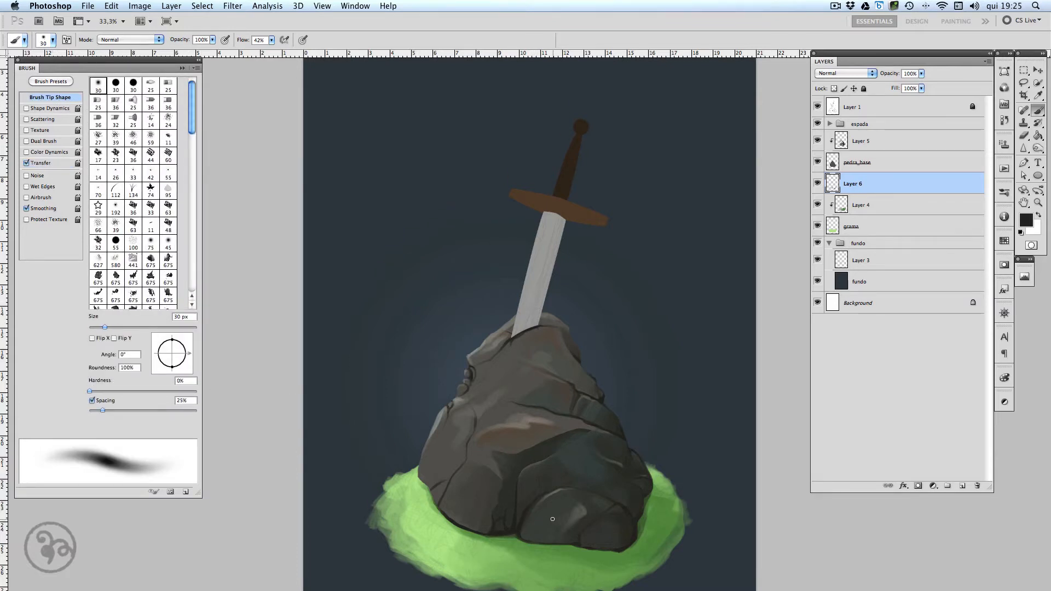
pyautogui.press(']')
pyautogui.press(']')
pyautogui.press(']')
pyautogui.press(']')
pyautogui.press(']')
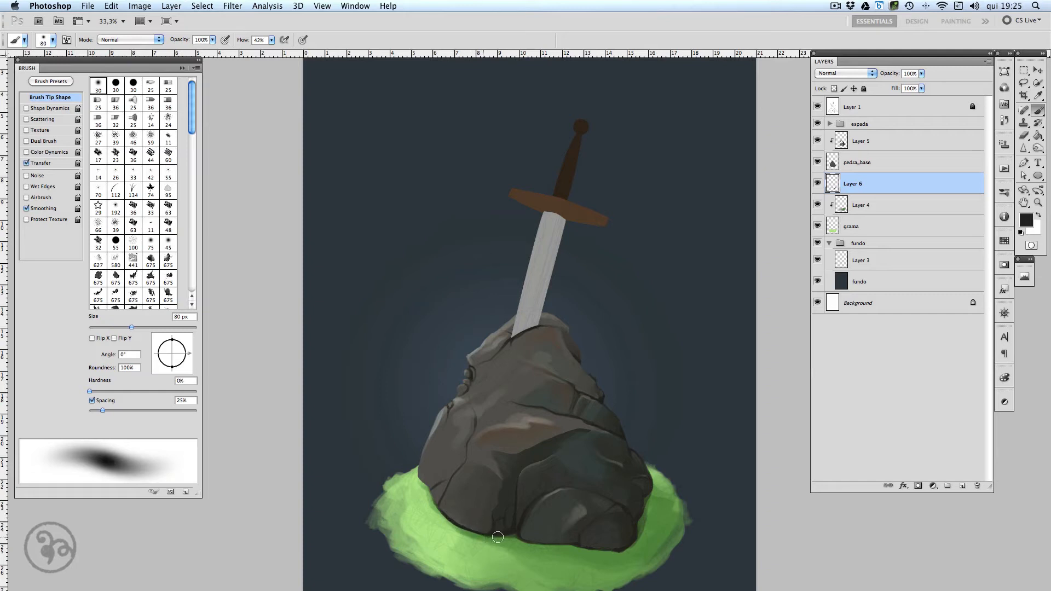
pyautogui.moveTo(497, 538)
pyautogui.mouseDown()
pyautogui.moveTo(603, 541)
pyautogui.moveTo(469, 525)
pyautogui.moveTo(550, 543)
pyautogui.moveTo(592, 541)
pyautogui.moveTo(524, 536)
pyautogui.moveTo(607, 544)
pyautogui.moveTo(622, 535)
pyautogui.moveTo(576, 535)
pyautogui.moveTo(618, 538)
pyautogui.mouseUp()
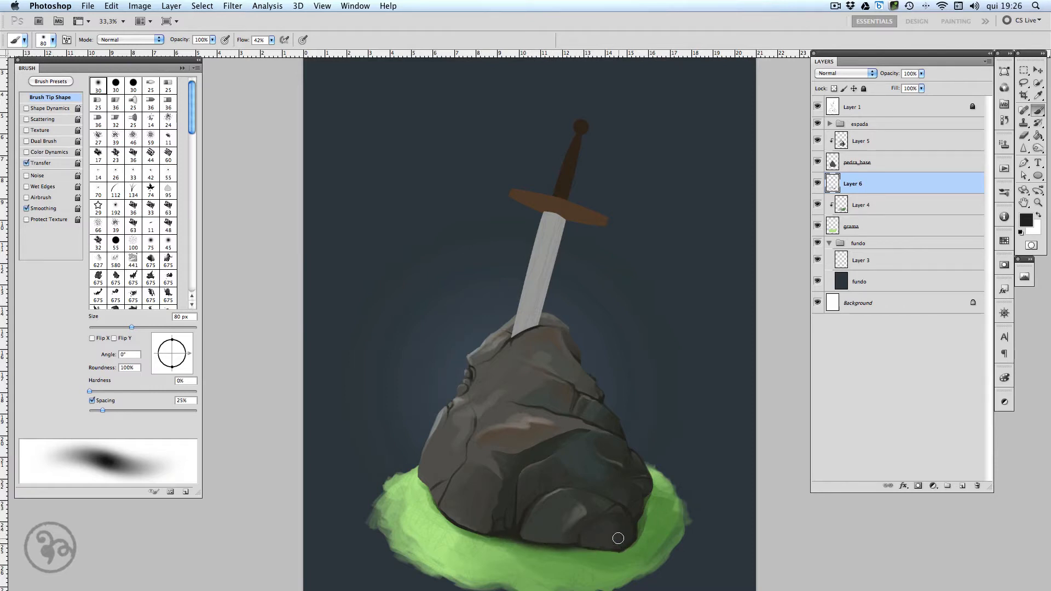
pyautogui.hotkey('shift', '.')
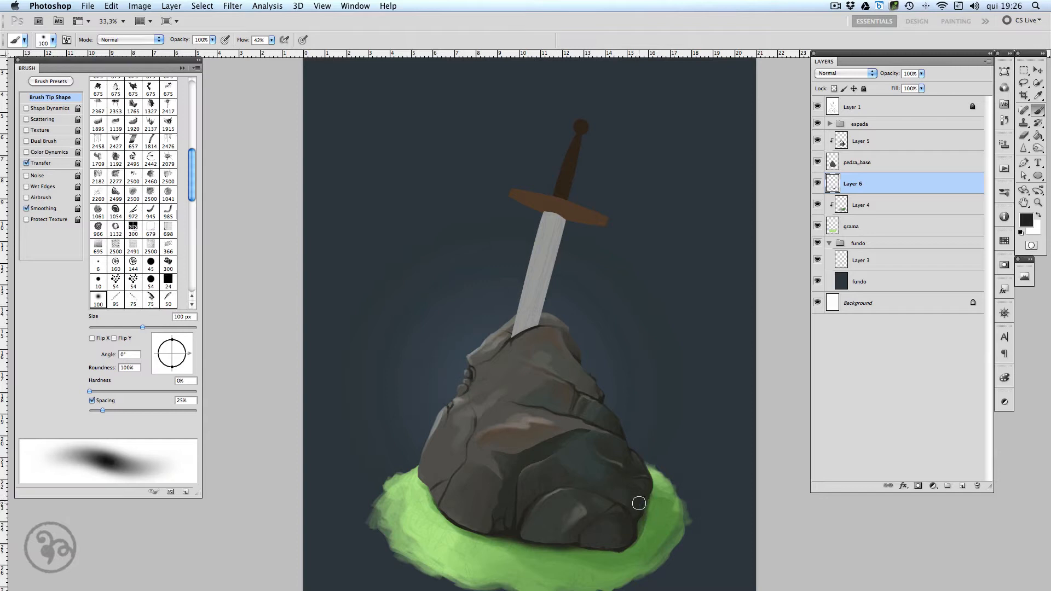
# Paint more soft shadow on the grass along the rock's lower edge with the 100 px brush.
pyautogui.moveTo(639, 503)
pyautogui.mouseDown()
pyautogui.moveTo(629, 483)
pyautogui.moveTo(649, 496)
pyautogui.moveTo(629, 534)
pyautogui.mouseUp()
pyautogui.moveTo(444, 503)
pyautogui.mouseDown()
pyautogui.moveTo(448, 519)
pyautogui.moveTo(491, 534)
pyautogui.moveTo(629, 541)
pyautogui.mouseUp()
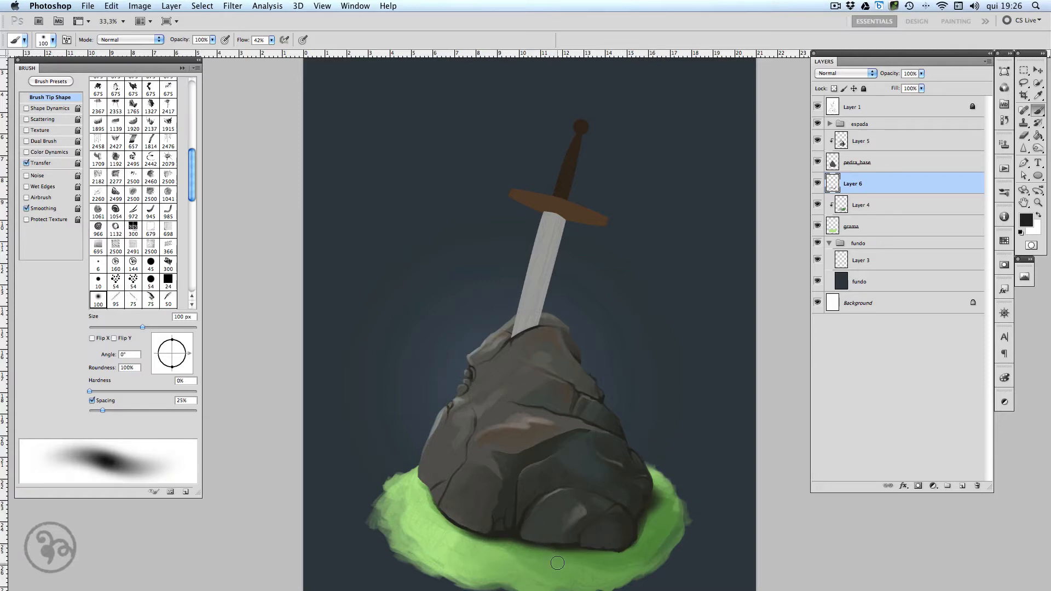
# Try to trim the shadow on the grass in front of the rock with the eraser, enlarging it to 80 px.
pyautogui.press('e')
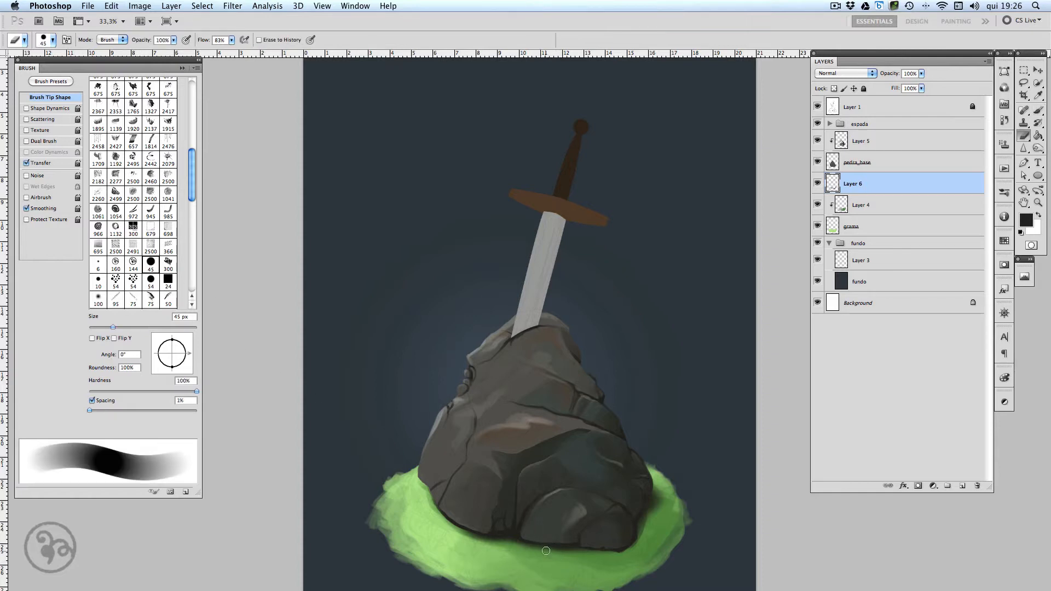
pyautogui.moveTo(546, 551)
pyautogui.mouseDown()
pyautogui.moveTo(576, 558)
pyautogui.moveTo(545, 561)
pyautogui.moveTo(580, 558)
pyautogui.moveTo(543, 561)
pyautogui.moveTo(576, 546)
pyautogui.moveTo(601, 554)
pyautogui.moveTo(564, 557)
pyautogui.moveTo(600, 562)
pyautogui.moveTo(566, 557)
pyautogui.mouseUp()
pyautogui.press('super+z')
pyautogui.press(']')
pyautogui.press(']')
pyautogui.press(']')
pyautogui.press(']')
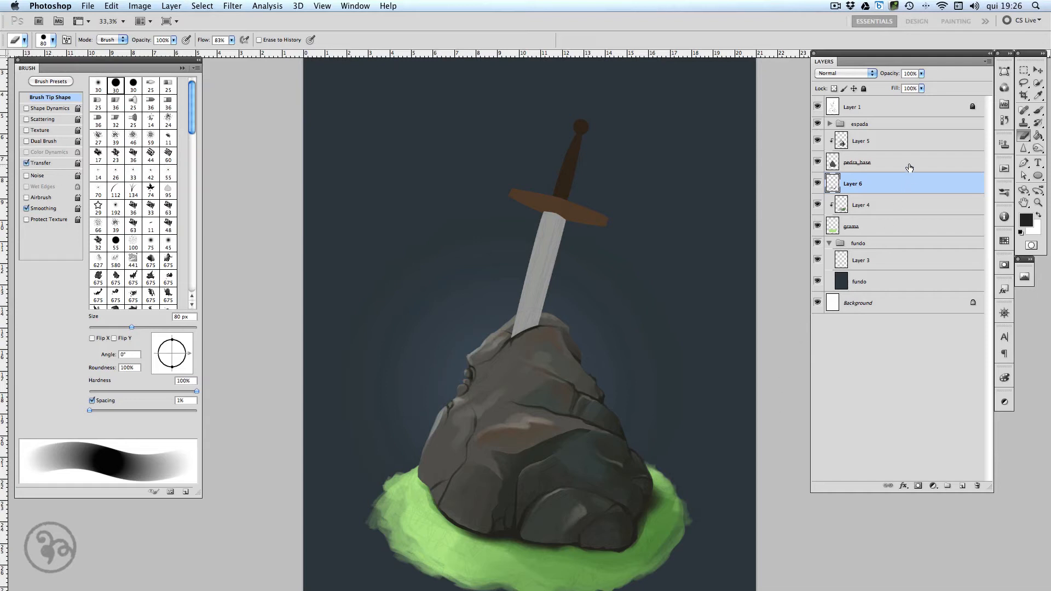
# Try Color Balance on Layer 5's midtones, first toward yellow at -13 and separately toward red.
pyautogui.click(908, 166)
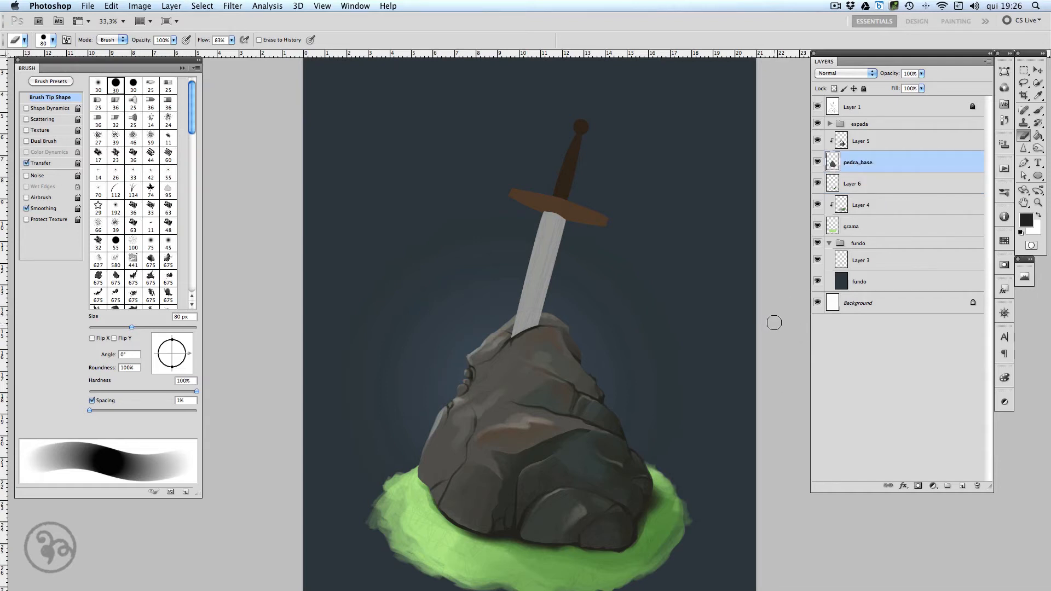
pyautogui.click(898, 137)
pyautogui.press('super+b')
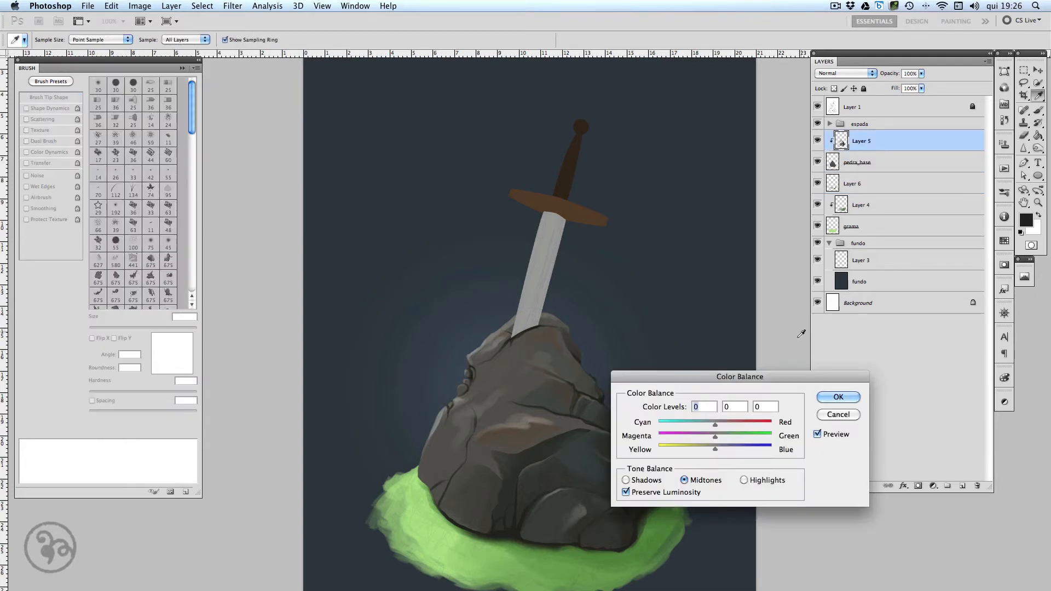
pyautogui.moveTo(715, 450); pyautogui.dragTo(707, 448)
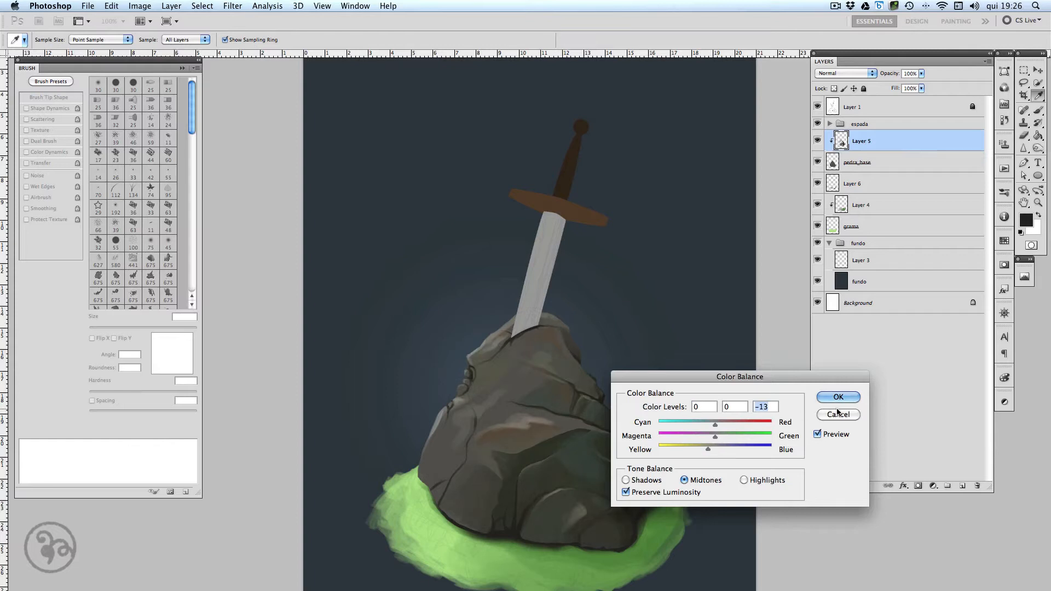
pyautogui.click(838, 414)
pyautogui.press('super+b')
pyautogui.moveTo(715, 425); pyautogui.dragTo(721, 426)
pyautogui.click(835, 412)
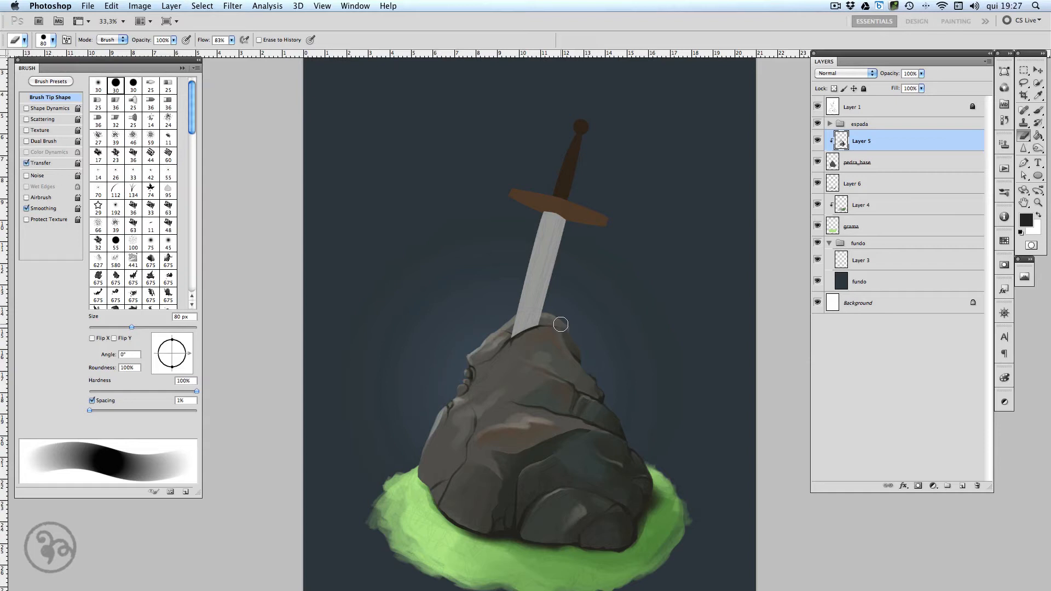
# Choose the textured 63 px brush tip and sample a brown tone from the patch in the middle of the rock.
pyautogui.press('super+plus')
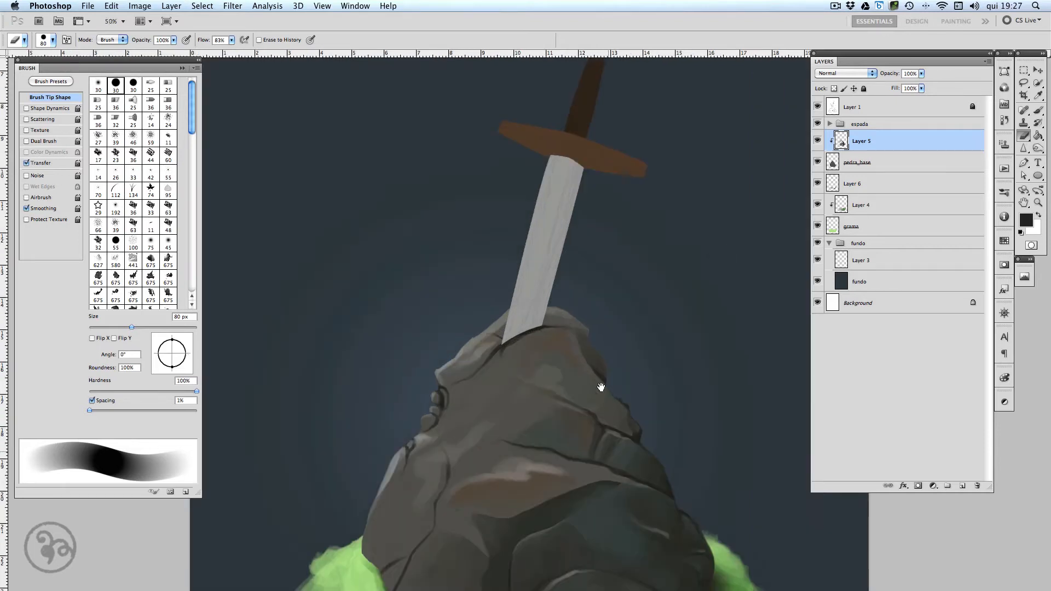
pyautogui.moveTo(601, 387); pyautogui.dragTo(599, 364)
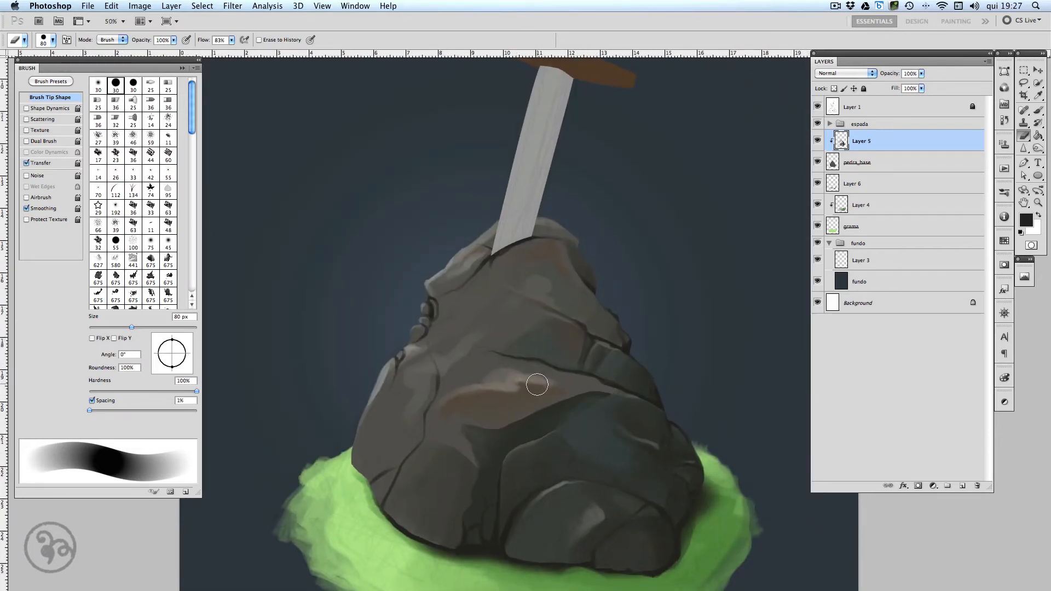
pyautogui.press('b')
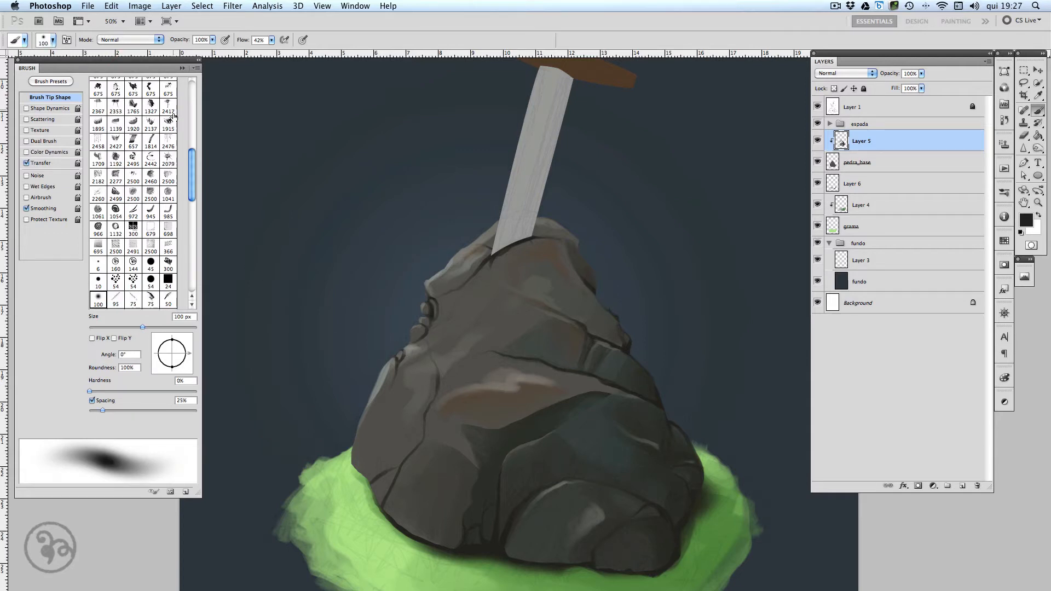
pyautogui.moveTo(193, 167); pyautogui.dragTo(186, 99)
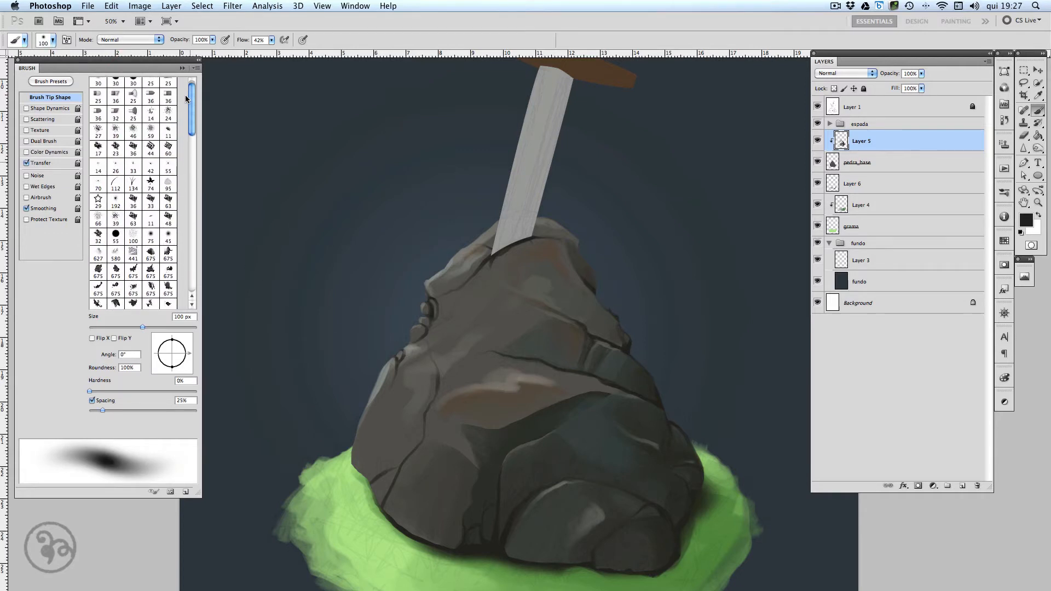
pyautogui.click(133, 219)
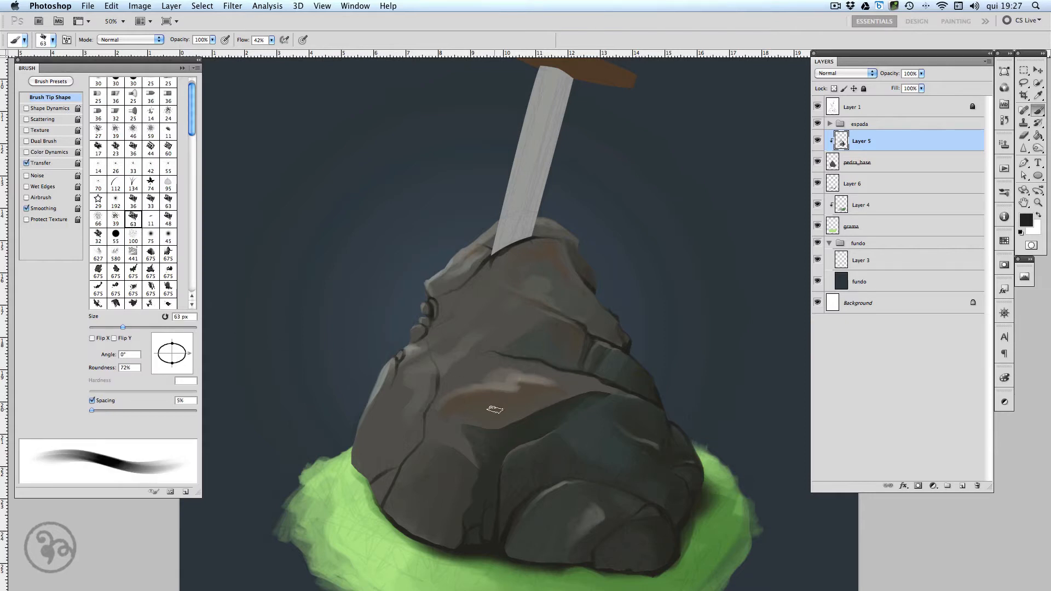
pyautogui.keyDown('alt'); pyautogui.click(530, 383); pyautogui.keyUp('alt')
# Add a new layer clipped above Layer 5, set its blend mode to Color and raise the brush to 125 px.
pyautogui.click(963, 486)
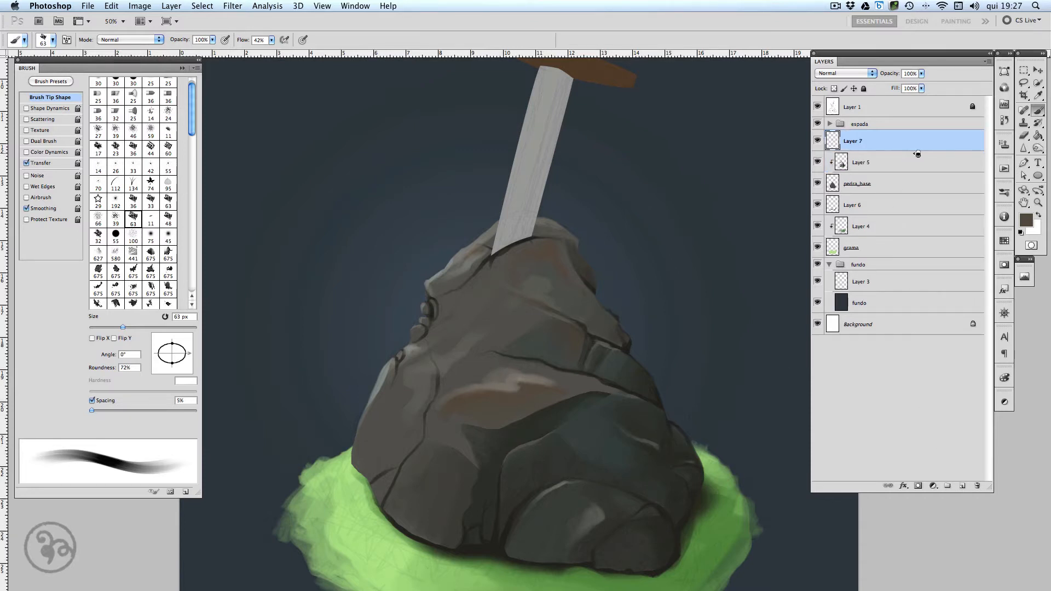
pyautogui.click(844, 73)
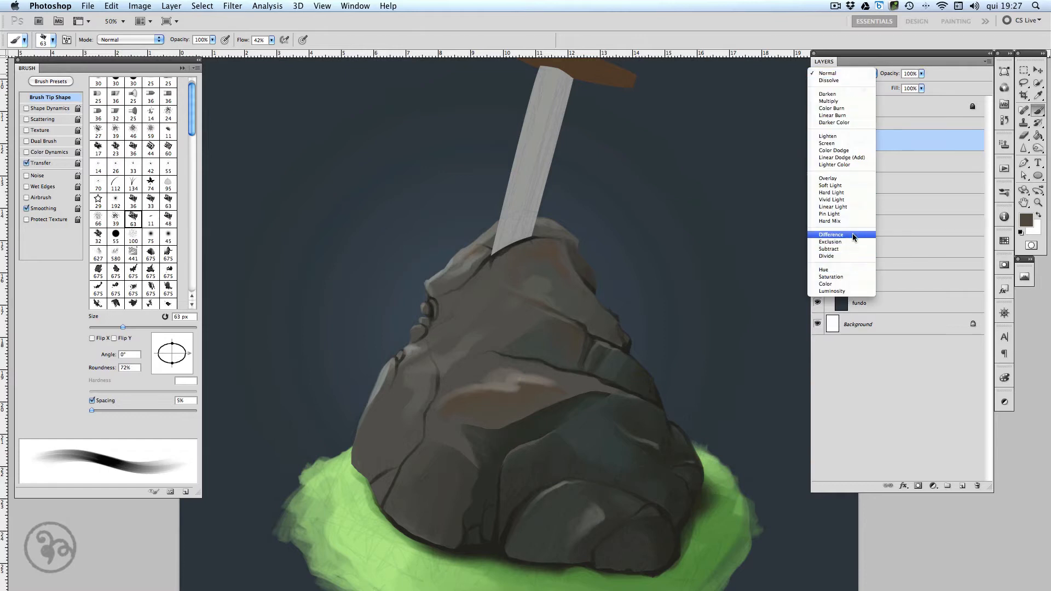
pyautogui.click(855, 284)
pyautogui.press(']')
pyautogui.press(']')
pyautogui.press(']')
pyautogui.press(']')
pyautogui.press(']')
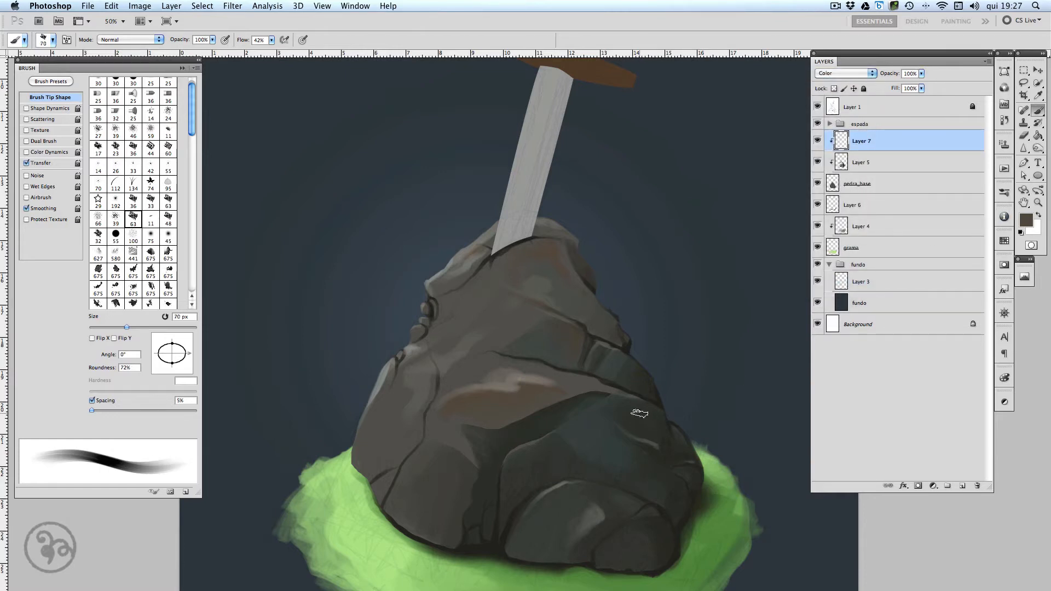
# Choose the soft round 30 px tip, enlarge it up to 300 px and tint the rock's shaded side and lower boulders brown.
pyautogui.scroll(1, 187, 83)
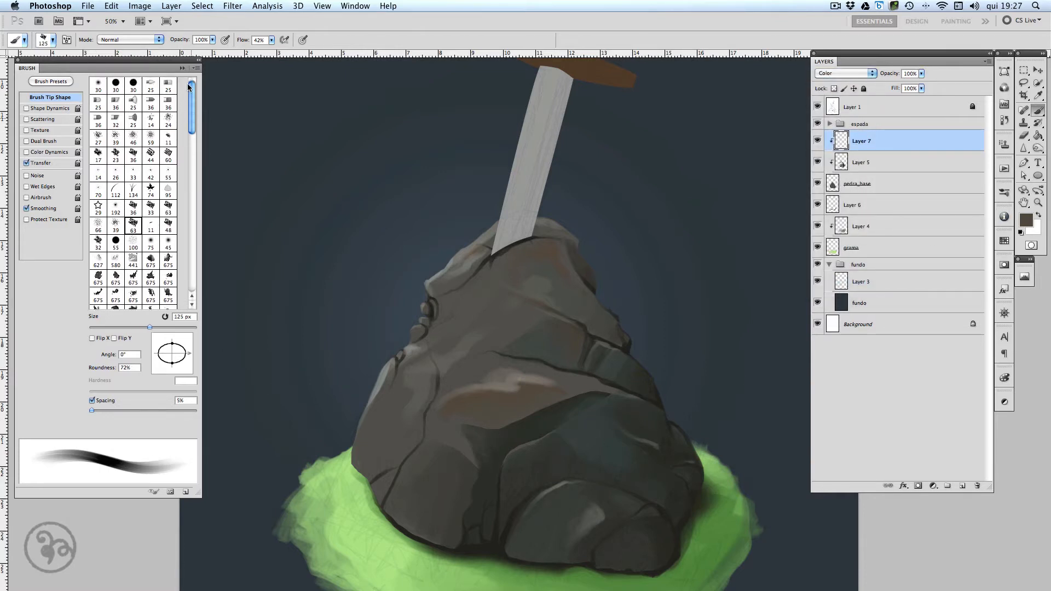
pyautogui.click(98, 83)
pyautogui.press(']')
pyautogui.press(']')
pyautogui.press(']')
pyautogui.press(']')
pyautogui.press(']')
pyautogui.press(']')
pyautogui.press(']')
pyautogui.press(']')
pyautogui.press(']')
pyautogui.press(']')
pyautogui.press(']')
pyautogui.press(']')
pyautogui.press(']')
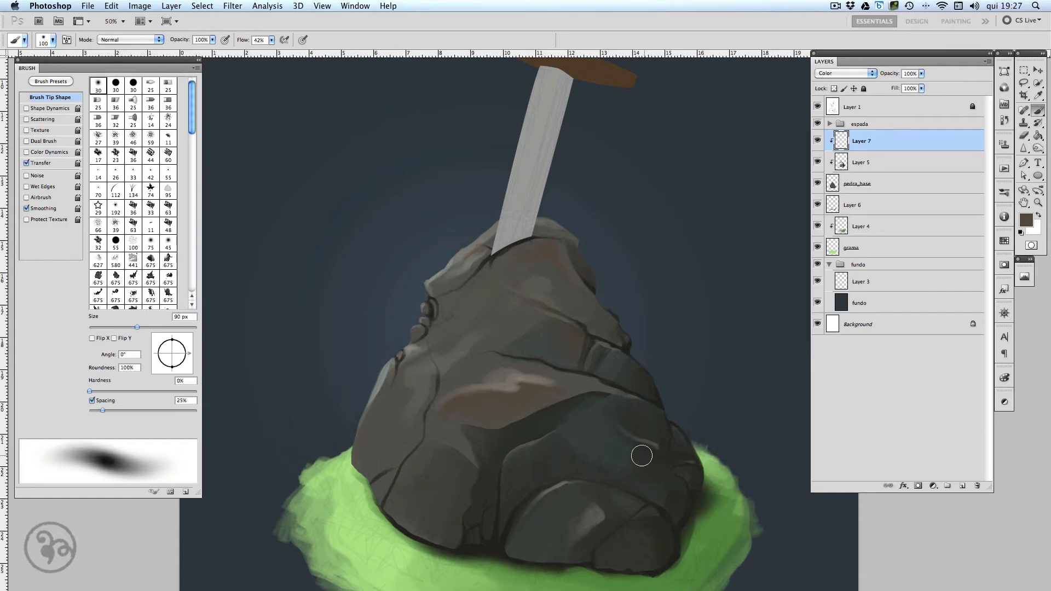
pyautogui.moveTo(609, 449)
pyautogui.mouseDown()
pyautogui.moveTo(654, 425)
pyautogui.moveTo(688, 451)
pyautogui.moveTo(715, 449)
pyautogui.mouseUp()
pyautogui.moveTo(571, 363)
pyautogui.mouseDown()
pyautogui.moveTo(600, 401)
pyautogui.moveTo(600, 379)
pyautogui.moveTo(585, 368)
pyautogui.moveTo(698, 397)
pyautogui.mouseUp()
pyautogui.moveTo(690, 492)
pyautogui.mouseDown()
pyautogui.moveTo(639, 456)
pyautogui.moveTo(657, 454)
pyautogui.moveTo(672, 495)
pyautogui.moveTo(693, 479)
pyautogui.mouseUp()
pyautogui.moveTo(543, 544)
pyautogui.mouseDown()
pyautogui.moveTo(495, 499)
pyautogui.moveTo(481, 549)
pyautogui.mouseUp()
pyautogui.moveTo(540, 284)
pyautogui.mouseDown()
pyautogui.moveTo(473, 292)
pyautogui.moveTo(376, 443)
pyautogui.moveTo(382, 482)
pyautogui.moveTo(399, 475)
pyautogui.moveTo(435, 390)
pyautogui.moveTo(419, 479)
pyautogui.moveTo(447, 510)
pyautogui.mouseUp()
pyautogui.press('super+z')
pyautogui.moveTo(644, 459); pyautogui.dragTo(698, 444)
# Compare the rock with and without Layer 7's brown tint, leaving the layer hidden.
pyautogui.click(817, 142)
pyautogui.click(819, 142)
pyautogui.click(821, 142)
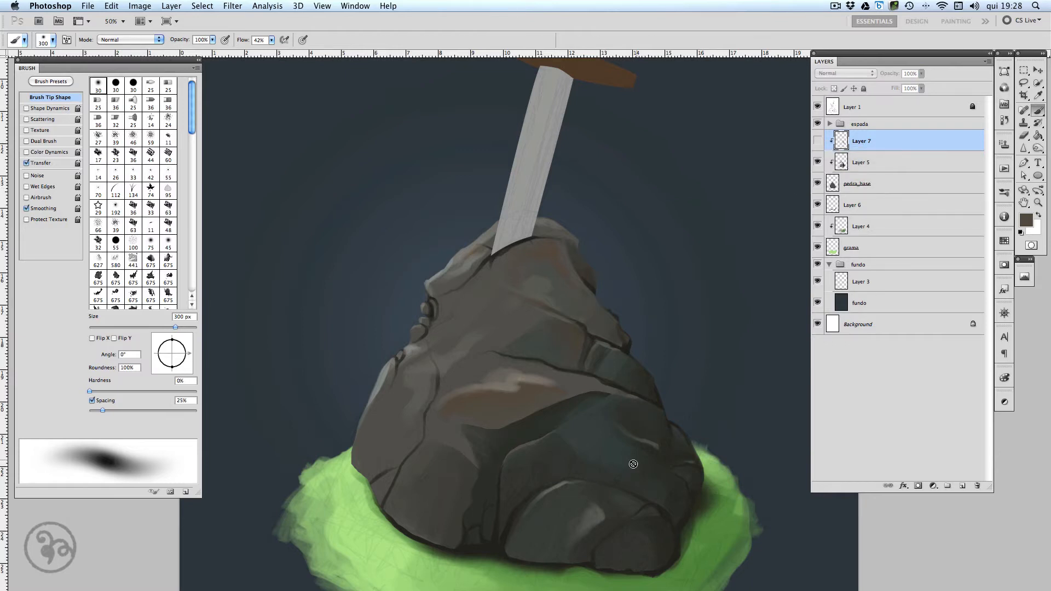
pyautogui.click(821, 141)
pyautogui.click(818, 141)
# On Layer 5, repaint the upper edge of the rock's brown patch with the textured 63 px tip reduced to 45 px.
pyautogui.click(871, 162)
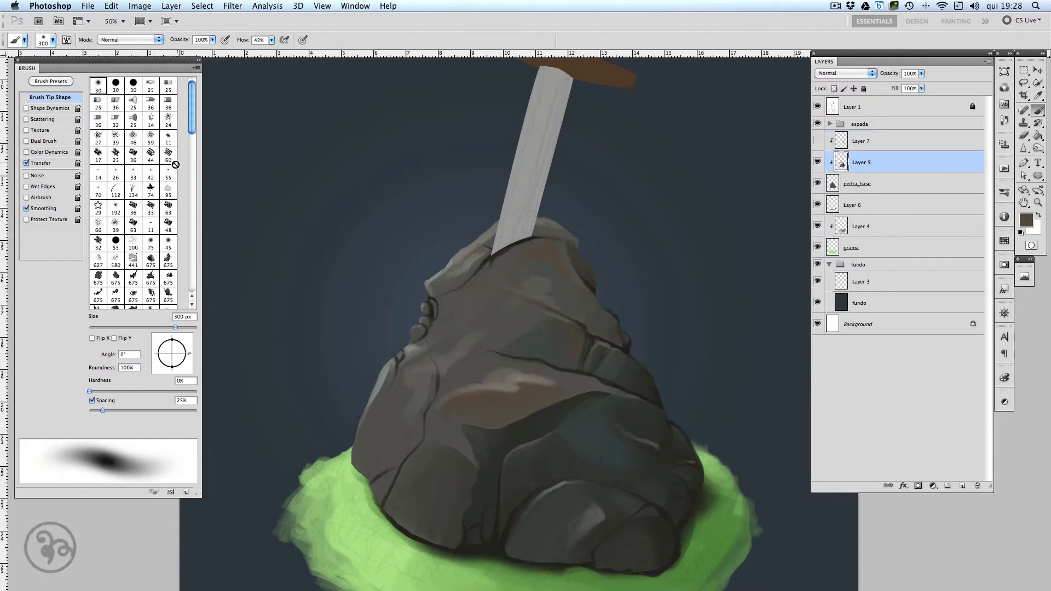
pyautogui.click(133, 224)
pyautogui.press('[')
pyautogui.press('[')
pyautogui.press('[')
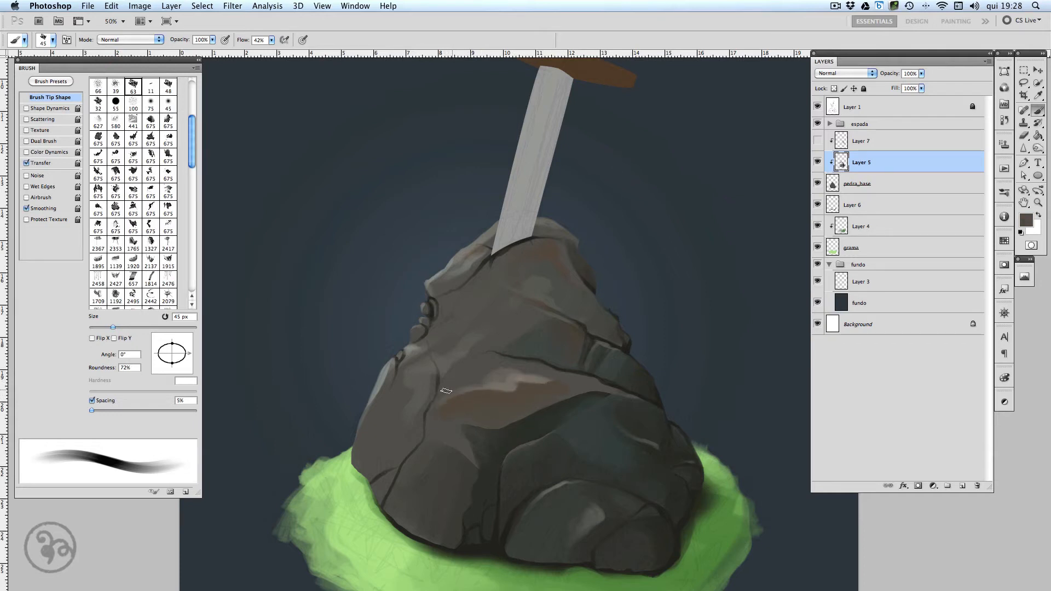
pyautogui.moveTo(479, 381)
pyautogui.mouseDown()
pyautogui.moveTo(546, 374)
pyautogui.moveTo(515, 375)
pyautogui.mouseUp()
pyautogui.keyDown('alt'); pyautogui.click(513, 370); pyautogui.keyUp('alt')
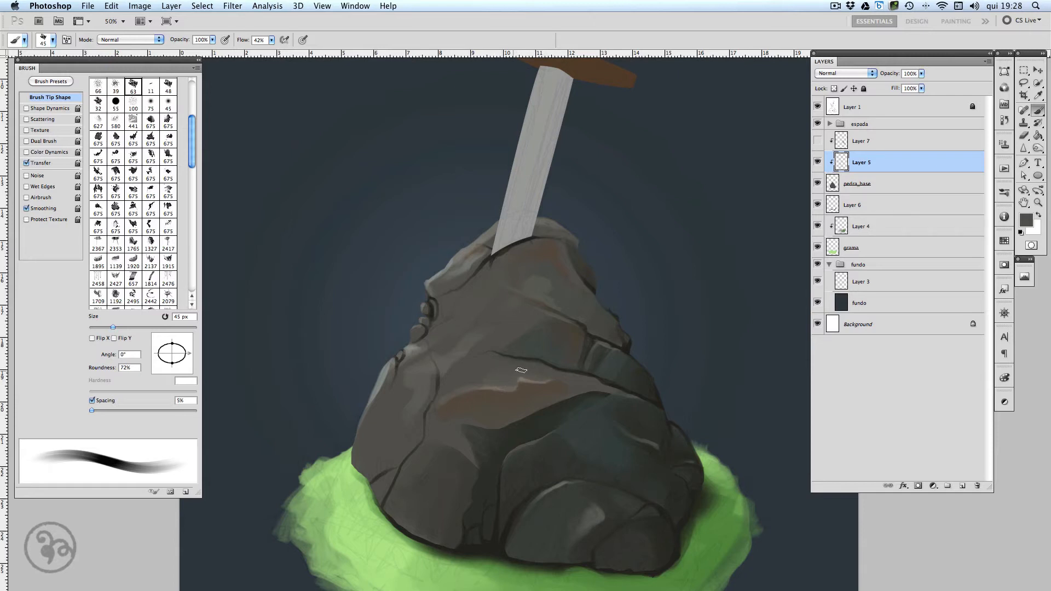
# Sample a tone at the brown patch and refine its lower edge with the brush reduced to 30 px.
pyautogui.keyDown('alt'); pyautogui.click(549, 381); pyautogui.keyUp('alt')
pyautogui.press('[')
pyautogui.press('[')
pyautogui.moveTo(466, 425); pyautogui.dragTo(501, 430)
pyautogui.press('x')
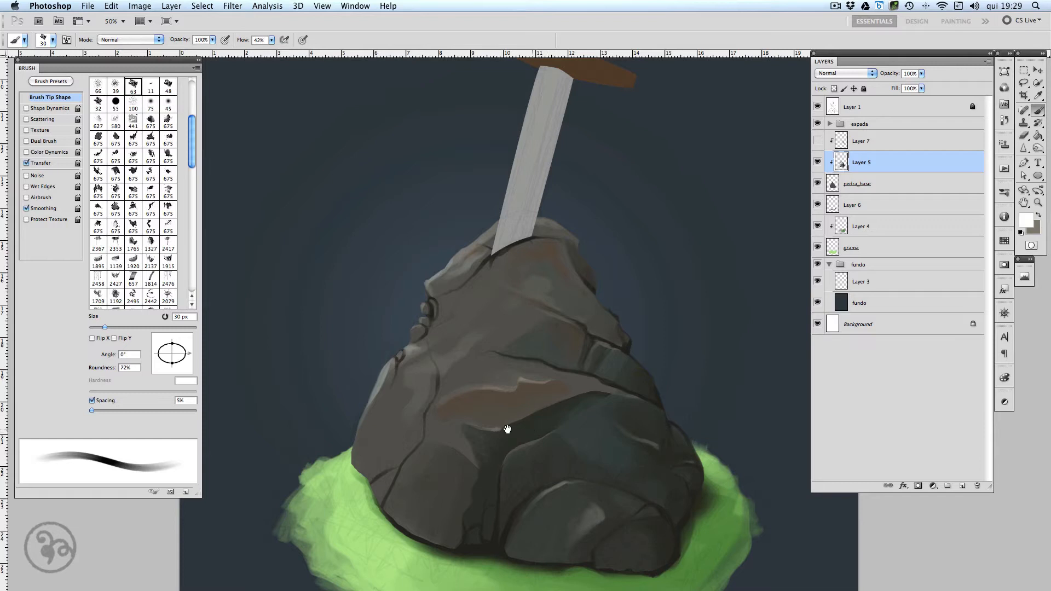
# Try a sampled gray stroke along the rock's upper-left edge with a 45 px brush.
pyautogui.keyDown('alt'); pyautogui.click(464, 375); pyautogui.keyUp('alt')
pyautogui.press(']')
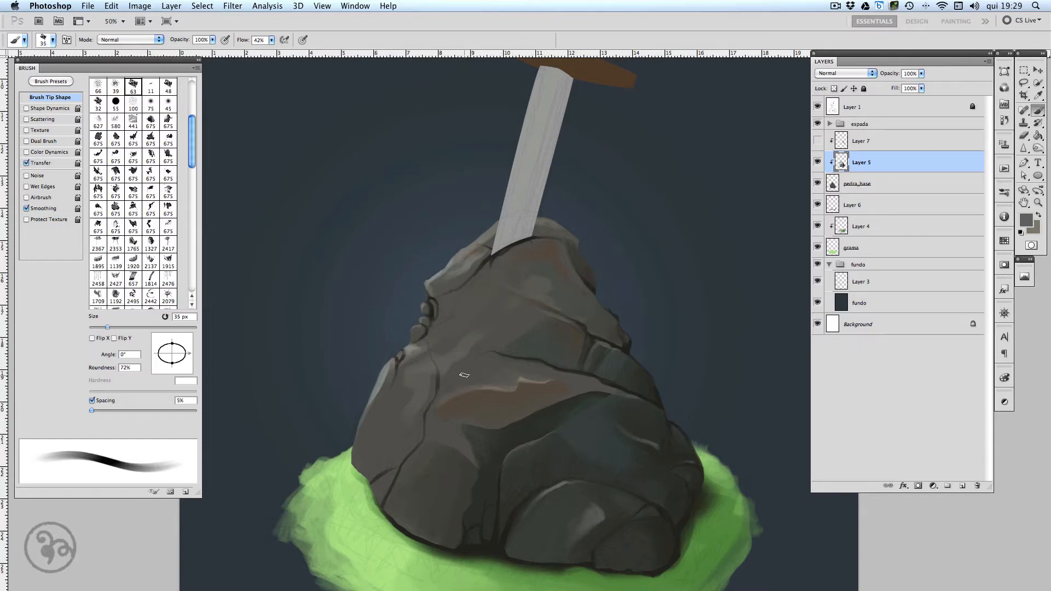
pyautogui.press(']')
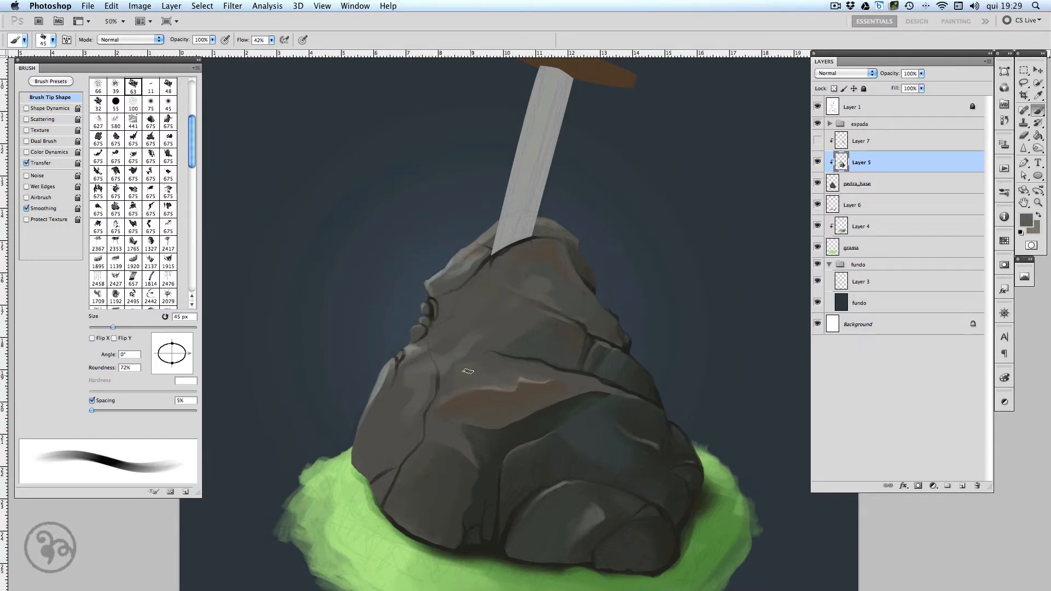
pyautogui.moveTo(468, 255); pyautogui.dragTo(450, 270)
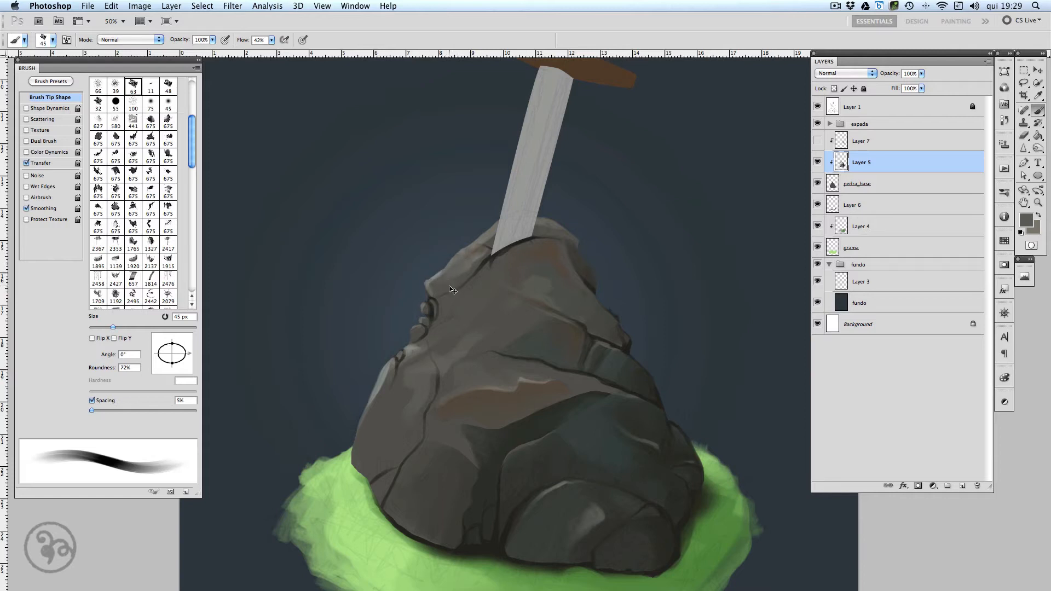
pyautogui.press('super+z')
# Sample a light gray, reduce the brush to 10 px and highlight the small side stones and the long crack beneath them.
pyautogui.press('[')
pyautogui.press('[')
pyautogui.press('[')
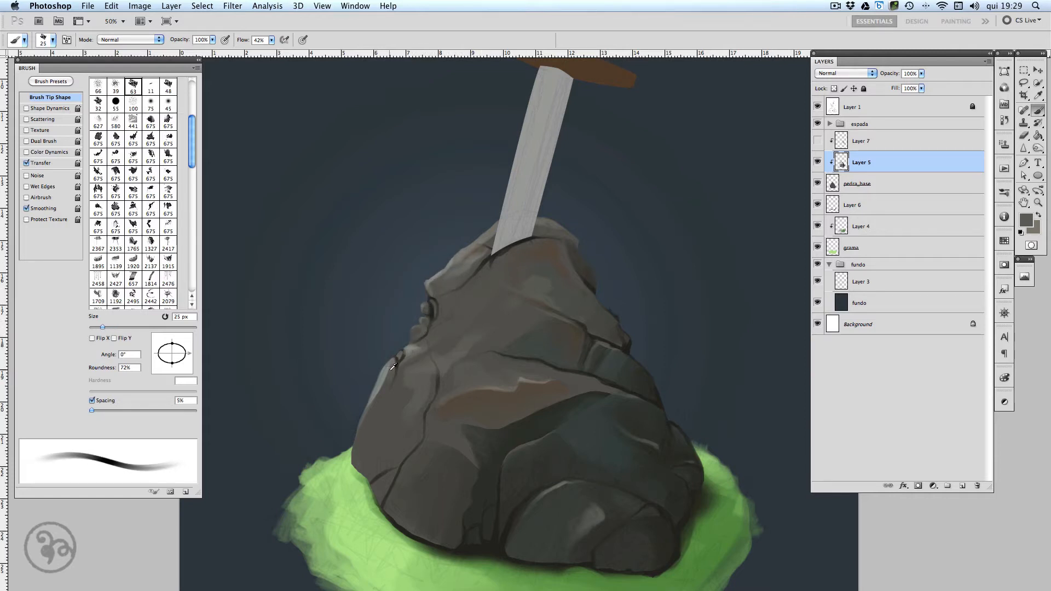
pyautogui.keyDown('alt'); pyautogui.click(415, 330); pyautogui.keyUp('alt')
pyautogui.press('[')
pyautogui.press('[')
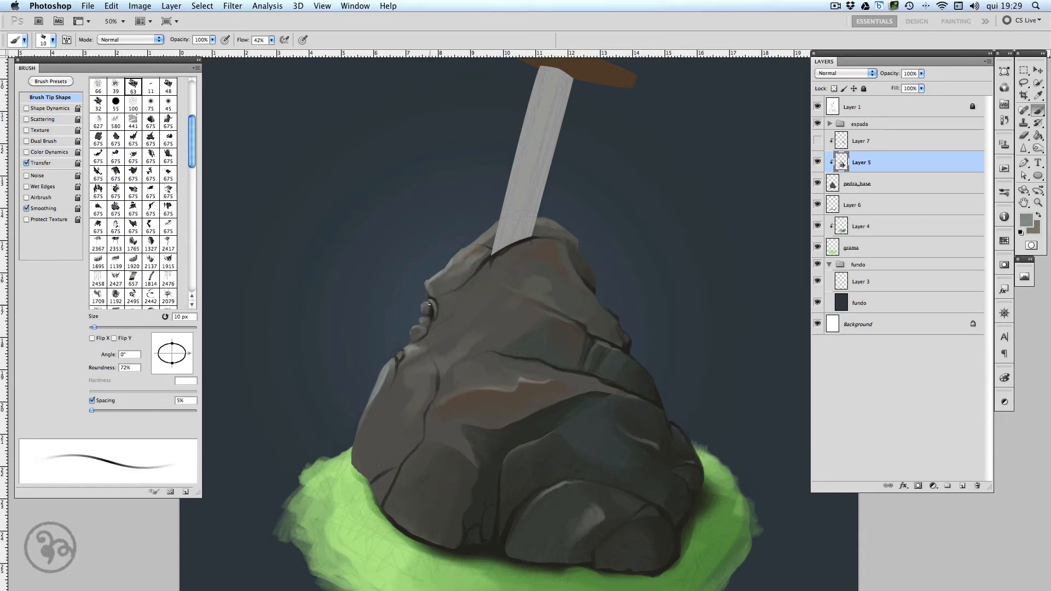
pyautogui.moveTo(433, 364); pyautogui.dragTo(438, 388)
# Sample lighter rock tones and paint a highlight along the rock's left edge, raising the brush to 25 px.
pyautogui.keyDown('alt'); pyautogui.click(446, 362); pyautogui.keyUp('alt')
pyautogui.keyDown('alt'); pyautogui.click(410, 348); pyautogui.keyUp('alt')
pyautogui.moveTo(377, 404); pyautogui.dragTo(362, 430)
pyautogui.press(']')
pyautogui.press(']')
pyautogui.press(']')
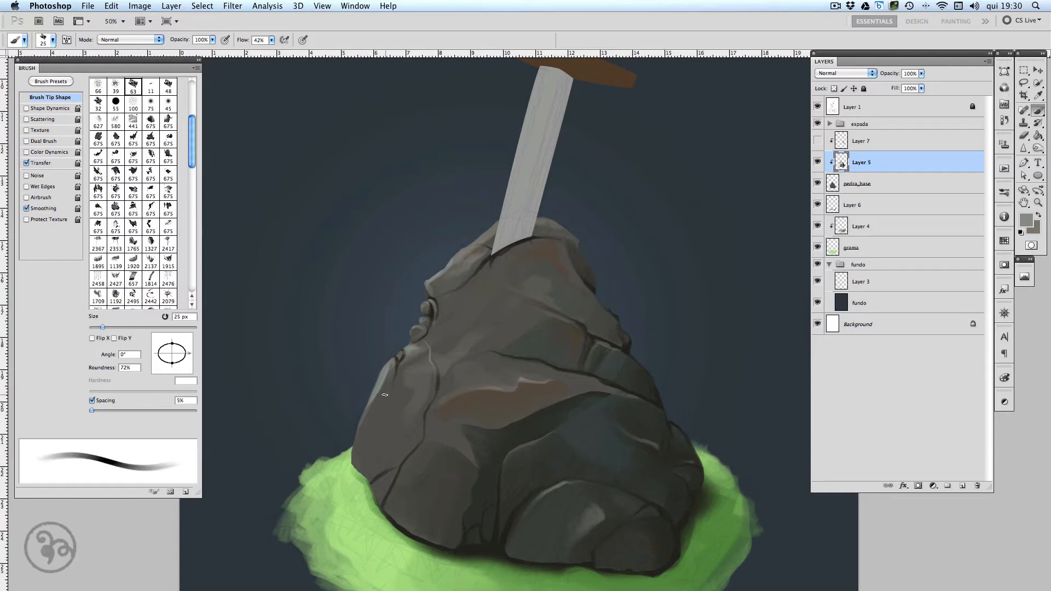
# Sample dark tones from the rock and deepen the crack at its lower-left corner with the 25 px brush.
pyautogui.keyDown('alt'); pyautogui.click(382, 473); pyautogui.keyUp('alt')
pyautogui.keyDown('alt'); pyautogui.click(387, 507); pyautogui.keyUp('alt')
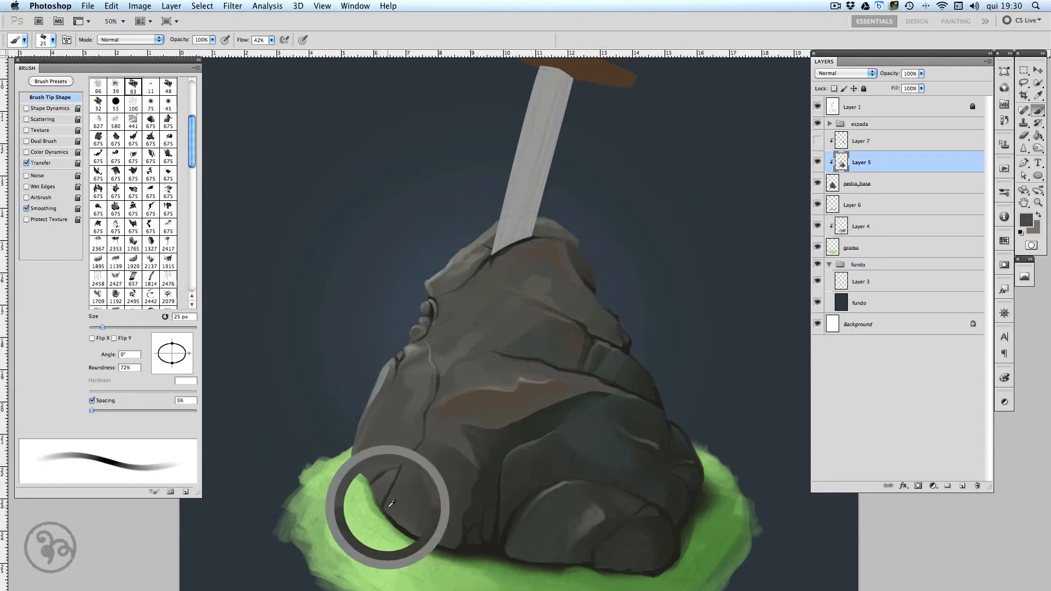
pyautogui.keyDown('alt'); pyautogui.click(395, 471); pyautogui.keyUp('alt')
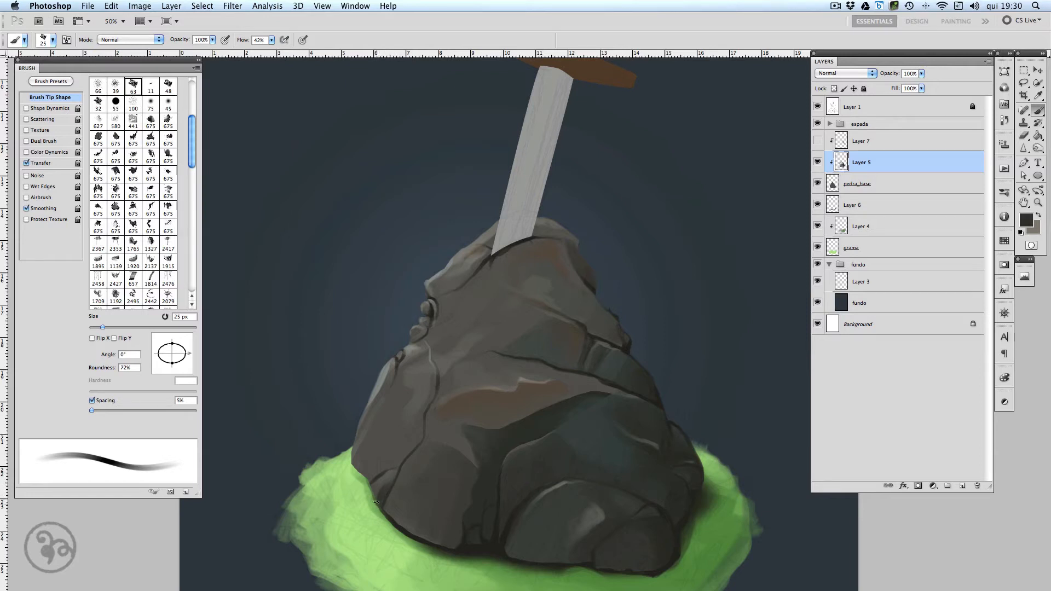
# Shade the facets of the lower-left boulder with the dark tone, using brush sizes of 60 px and 25 px.
pyautogui.press(']')
pyautogui.press(']')
pyautogui.press(']')
pyautogui.press(']')
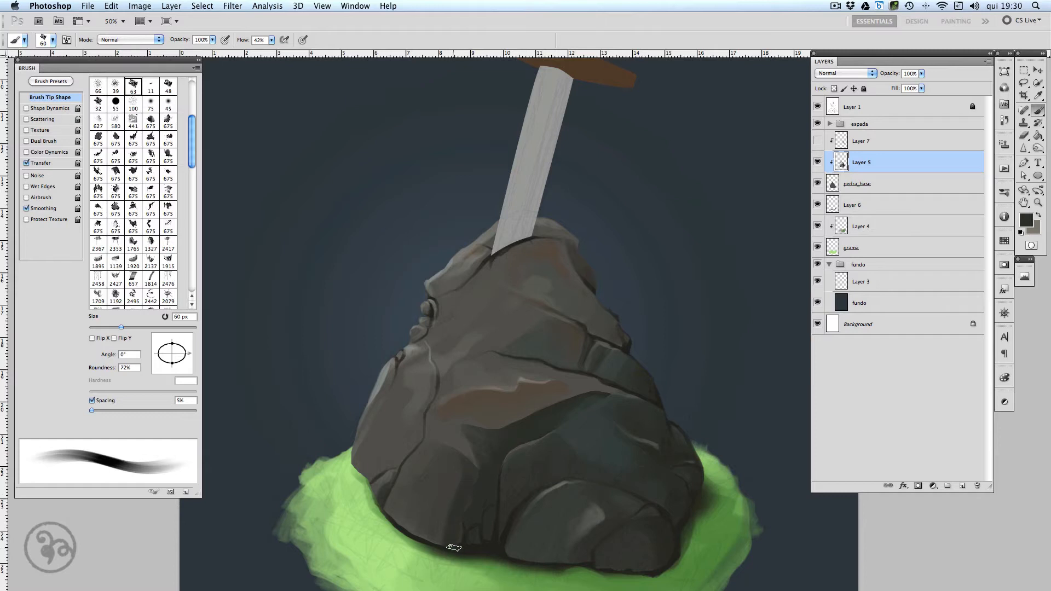
pyautogui.press('[')
pyautogui.press('[')
pyautogui.press('[')
pyautogui.press('[')
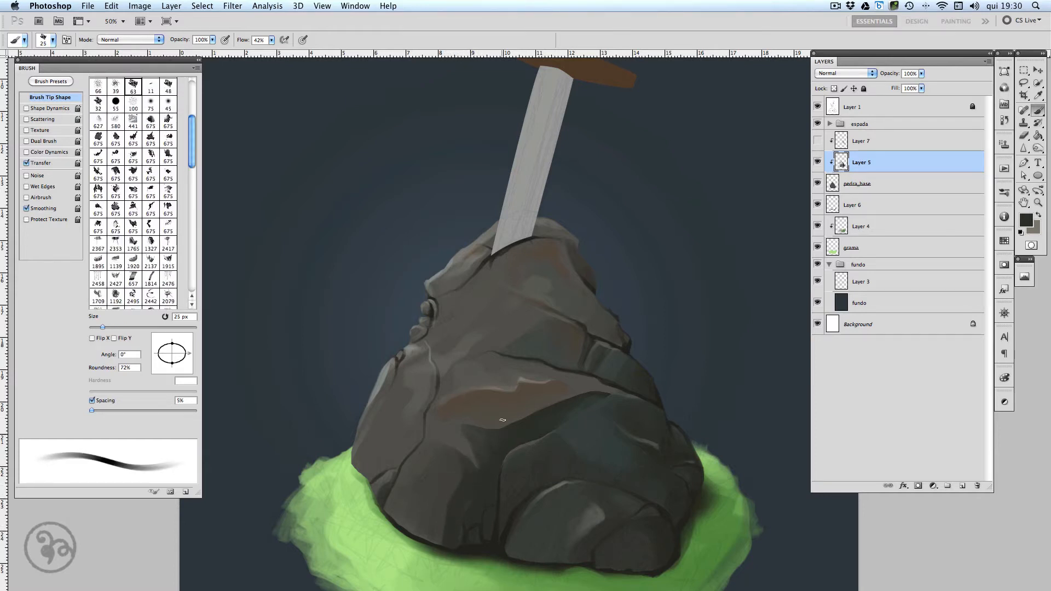
# Sample the brown patch's color, adjust its tone and repaint the patch and the ledge beside it with a 60 px brush.
pyautogui.keyDown('alt'); pyautogui.click(539, 390); pyautogui.keyUp('alt')
pyautogui.click(1027, 221)
pyautogui.click(702, 504)
pyautogui.click(702, 494)
pyautogui.press('Return')
pyautogui.press(']')
pyautogui.press(']')
pyautogui.press(']')
pyautogui.press(']')
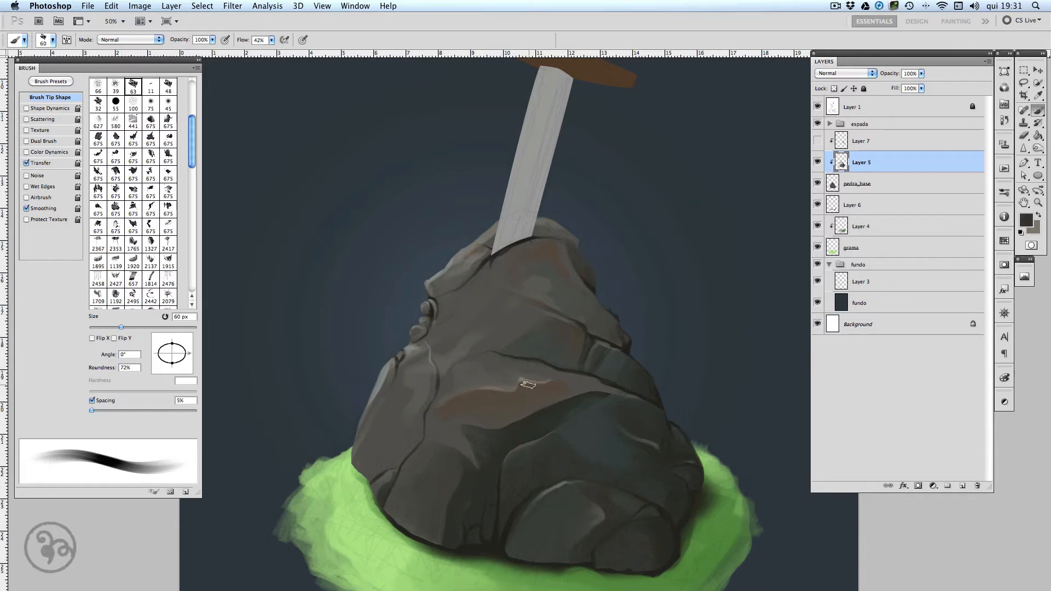
pyautogui.moveTo(570, 387); pyautogui.dragTo(637, 398)
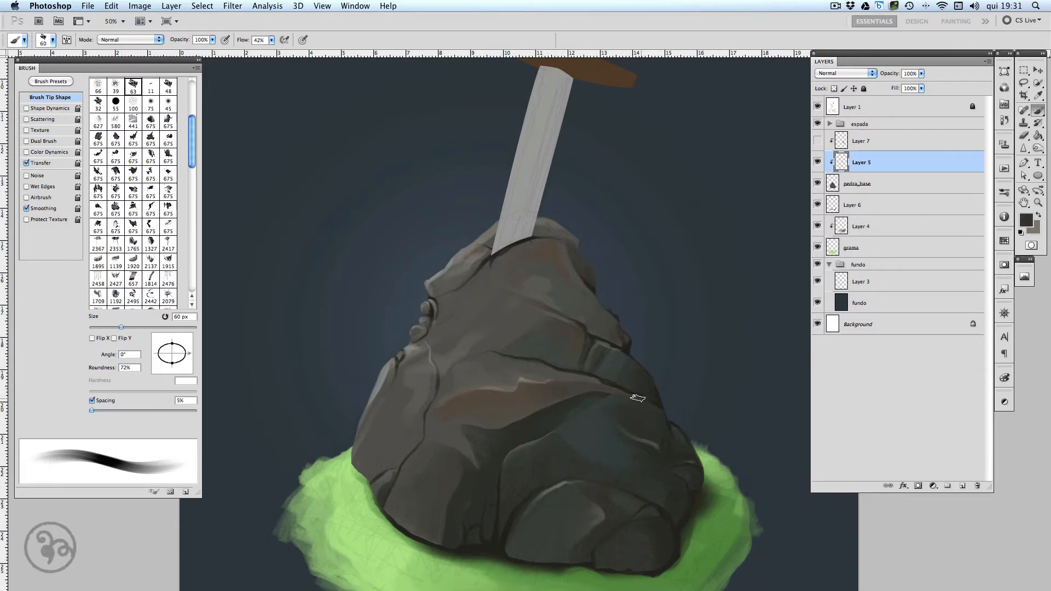
pyautogui.moveTo(553, 399); pyautogui.dragTo(533, 404)
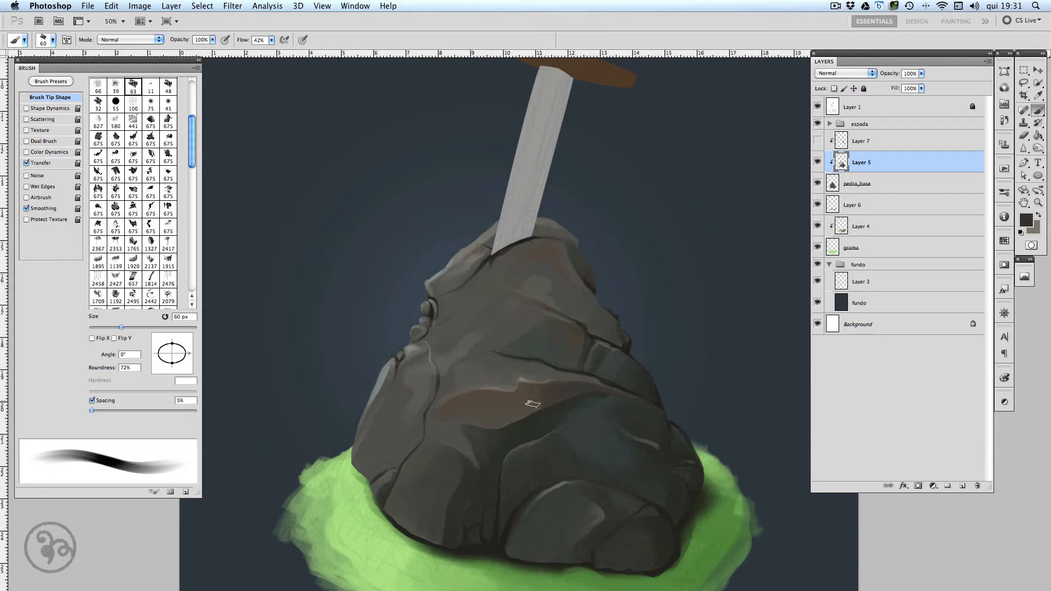
# Sample tones around the brown patch and repaint its lower edge and the dark shadow beneath it with the 60 px brush.
pyautogui.keyDown('alt'); pyautogui.click(535, 394); pyautogui.keyUp('alt')
pyautogui.press('super+z')
pyautogui.moveTo(458, 426); pyautogui.dragTo(453, 412)
pyautogui.press('super+z')
pyautogui.keyDown('alt'); pyautogui.click(500, 436); pyautogui.keyUp('alt')
pyautogui.moveTo(523, 389); pyautogui.dragTo(532, 404)
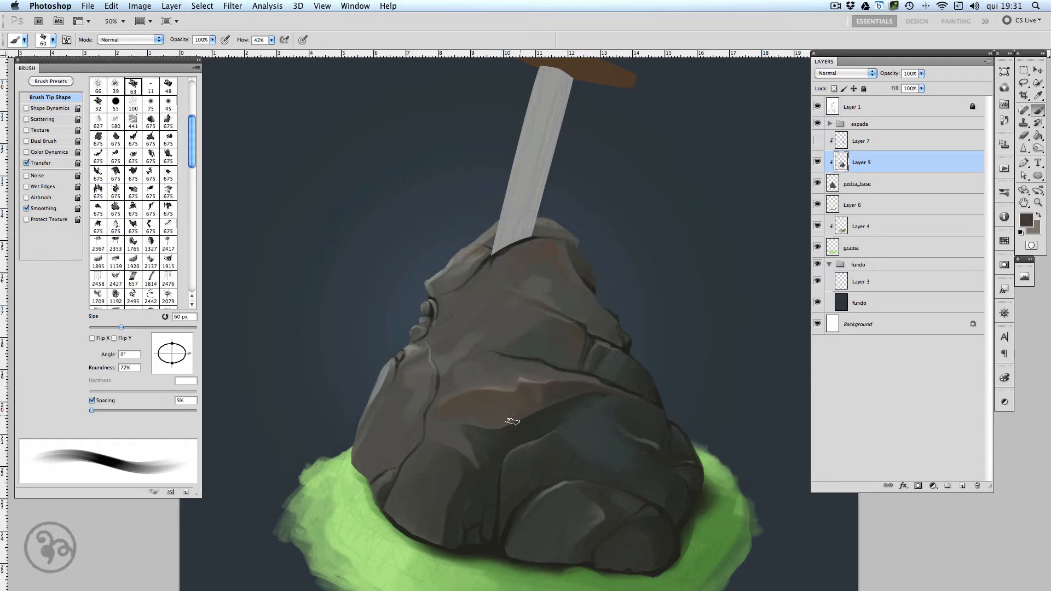
pyautogui.keyDown('alt'); pyautogui.click(509, 431); pyautogui.keyUp('alt')
pyautogui.moveTo(437, 419)
pyautogui.mouseDown()
pyautogui.moveTo(487, 432)
pyautogui.moveTo(559, 408)
pyautogui.moveTo(440, 421)
pyautogui.moveTo(495, 435)
pyautogui.mouseUp()
pyautogui.press('super+z')
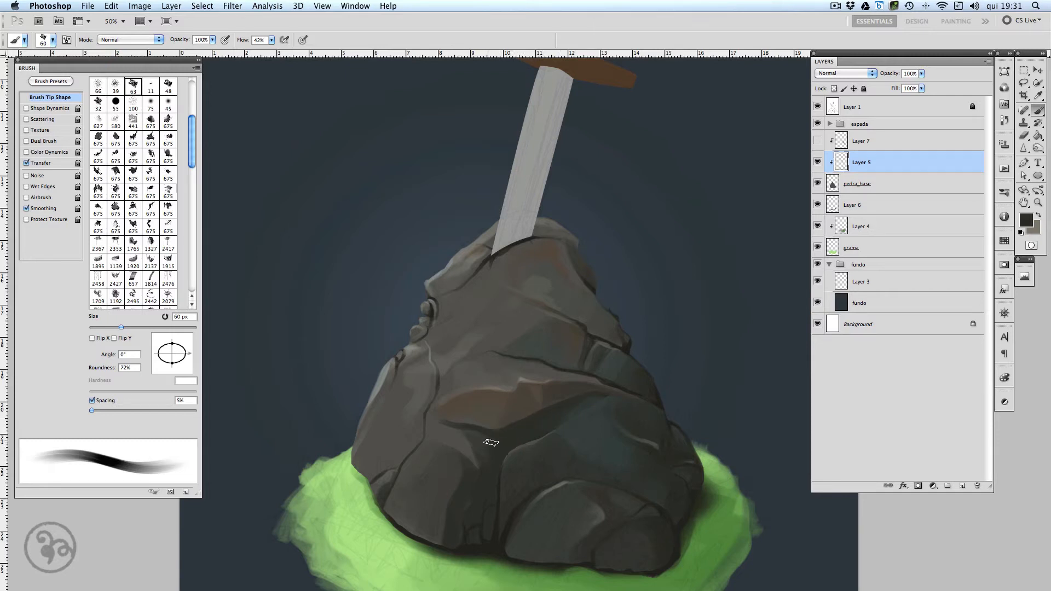
# Shade the top of the lower-left boulder and the crack beside it, using brush sizes of 35 px and 80 px.
pyautogui.moveTo(465, 433); pyautogui.dragTo(479, 465)
pyautogui.moveTo(415, 432)
pyautogui.mouseDown()
pyautogui.moveTo(434, 392)
pyautogui.moveTo(432, 352)
pyautogui.moveTo(437, 390)
pyautogui.moveTo(409, 450)
pyautogui.mouseUp()
pyautogui.press('super+z')
pyautogui.press('[')
pyautogui.press('[')
pyautogui.press('[')
pyautogui.press('[')
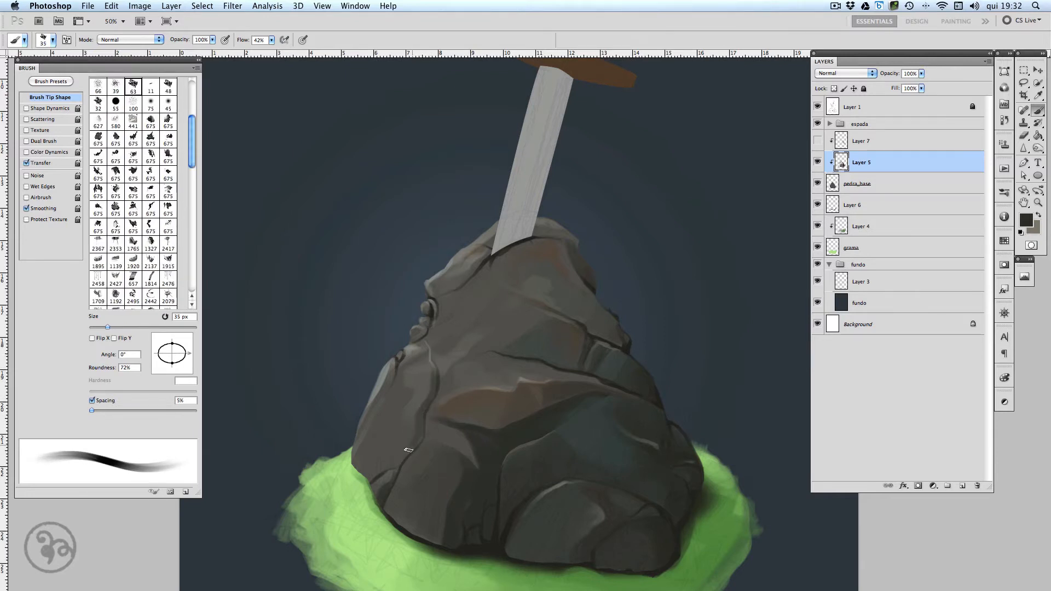
pyautogui.press(']')
pyautogui.press(']')
pyautogui.press(']')
pyautogui.press(']')
pyautogui.press(']')
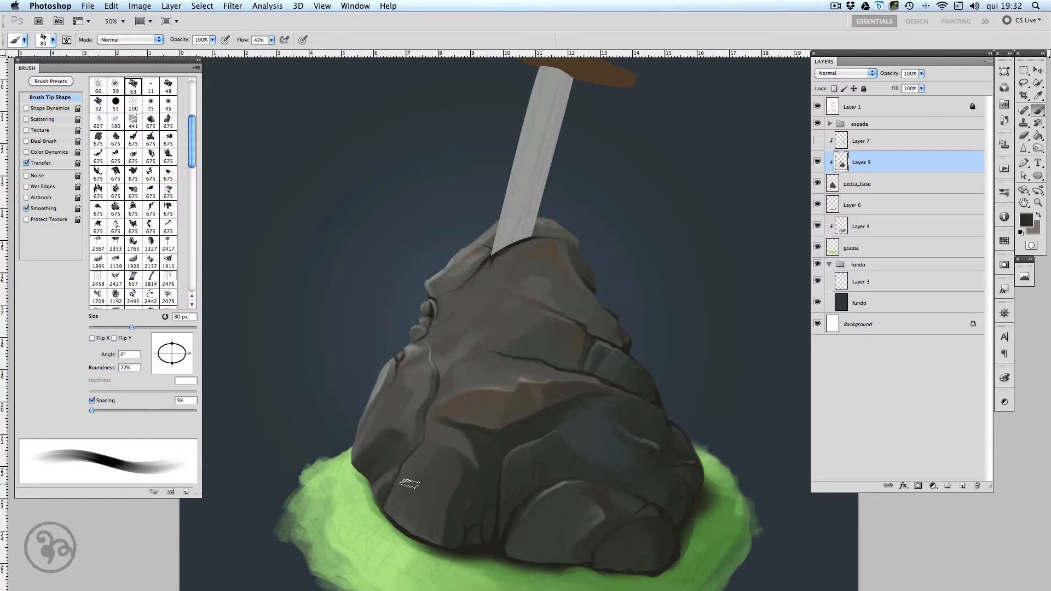
# Sample a grey from the rock's left facet and paint a fine stroke beside the long crack with a 10 px brush.
pyautogui.keyDown('alt'); pyautogui.click(388, 421); pyautogui.keyUp('alt')
pyautogui.press('[')
pyautogui.press('[')
pyautogui.press('[')
pyautogui.press('[')
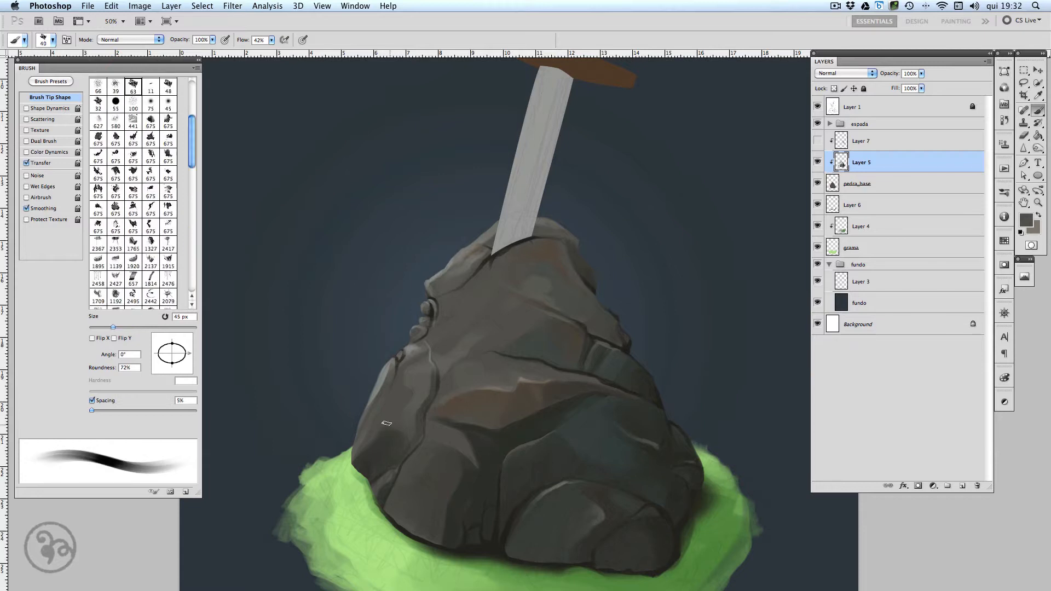
pyautogui.press('[')
pyautogui.press('[')
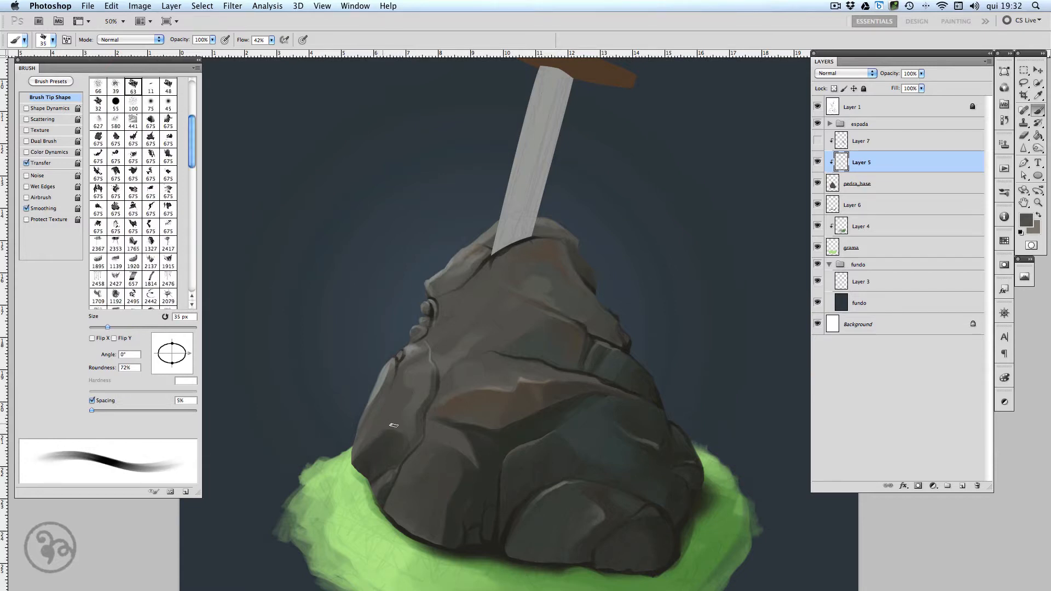
pyautogui.press('[')
pyautogui.press('[')
pyautogui.press('[')
pyautogui.press('[')
pyautogui.press('[')
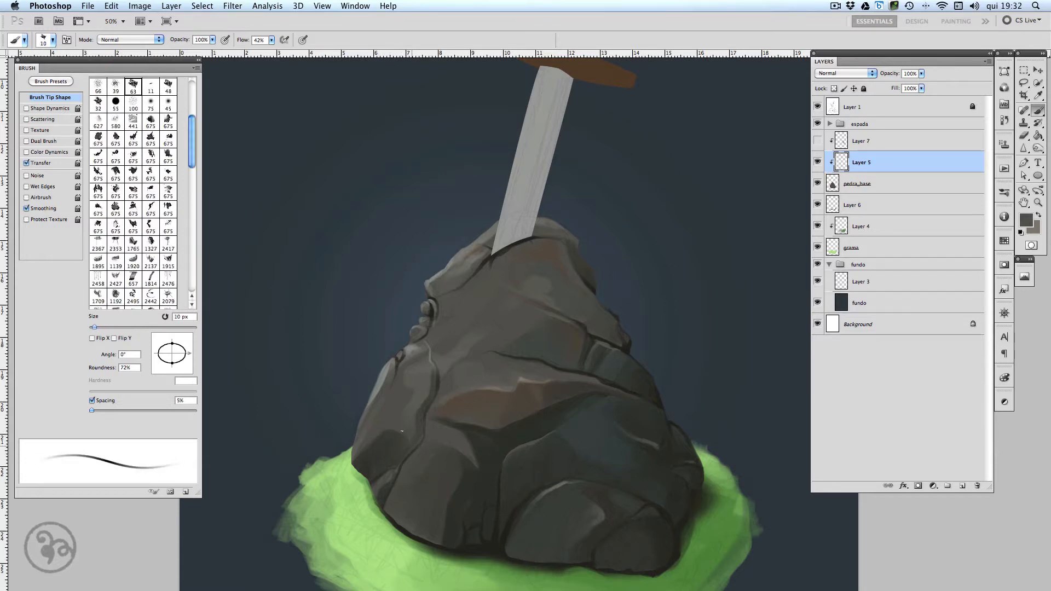
pyautogui.moveTo(401, 431); pyautogui.dragTo(412, 390)
# Hide the sketch layer, Layer 1, to check the whole painting without its lines.
pyautogui.keyDown('alt'); pyautogui.click(519, 405); pyautogui.keyUp('alt')
pyautogui.click(818, 108)
pyautogui.press('super+minus')
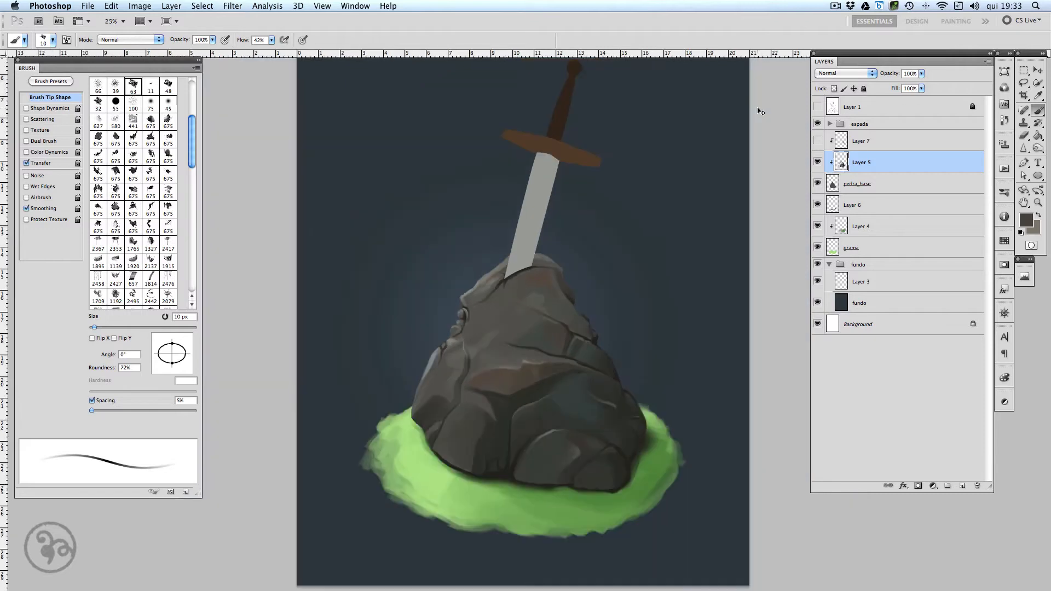
pyautogui.press('super+minus')
pyautogui.press('super+plus')
pyautogui.press('super+plus')
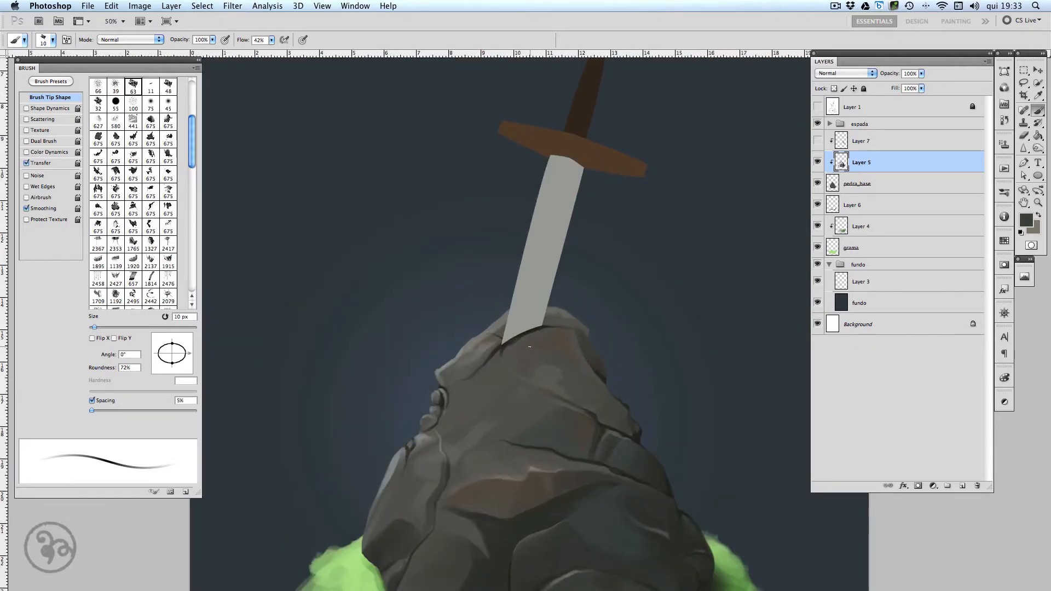
# Cover the brown tint at the rock's top below the blade with grey, using an 80 px brush.
pyautogui.press(']')
pyautogui.press(']')
pyautogui.press(']')
pyautogui.press(']')
pyautogui.press(']')
pyautogui.press(']')
pyautogui.press(']')
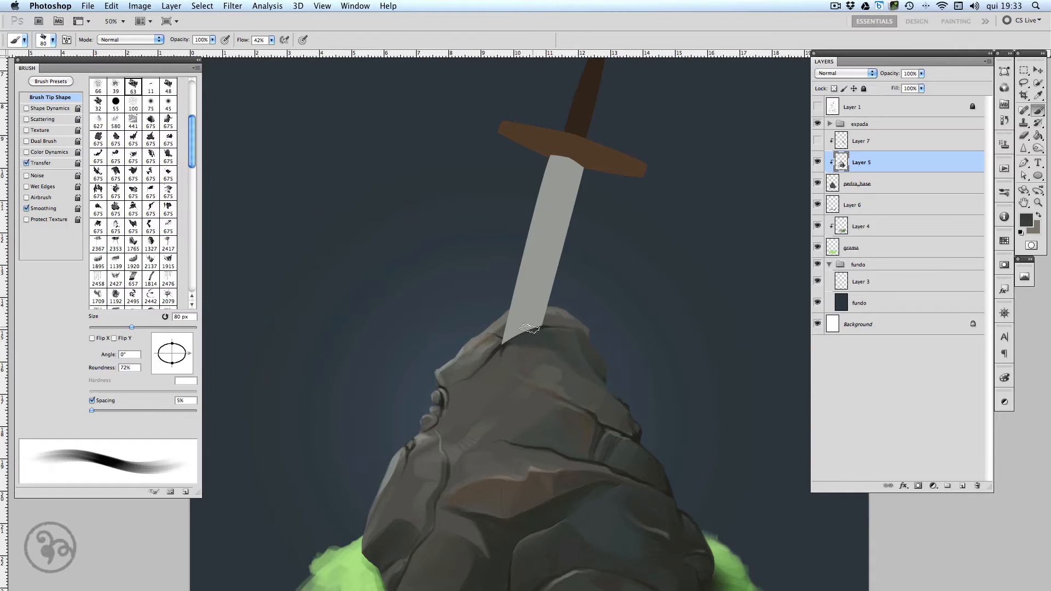
# Set the foreground color to #111414 and sample tones beside the blade to rework the rock's top edges with a 35 px brush.
pyautogui.click(1025, 219)
pyautogui.click(684, 514)
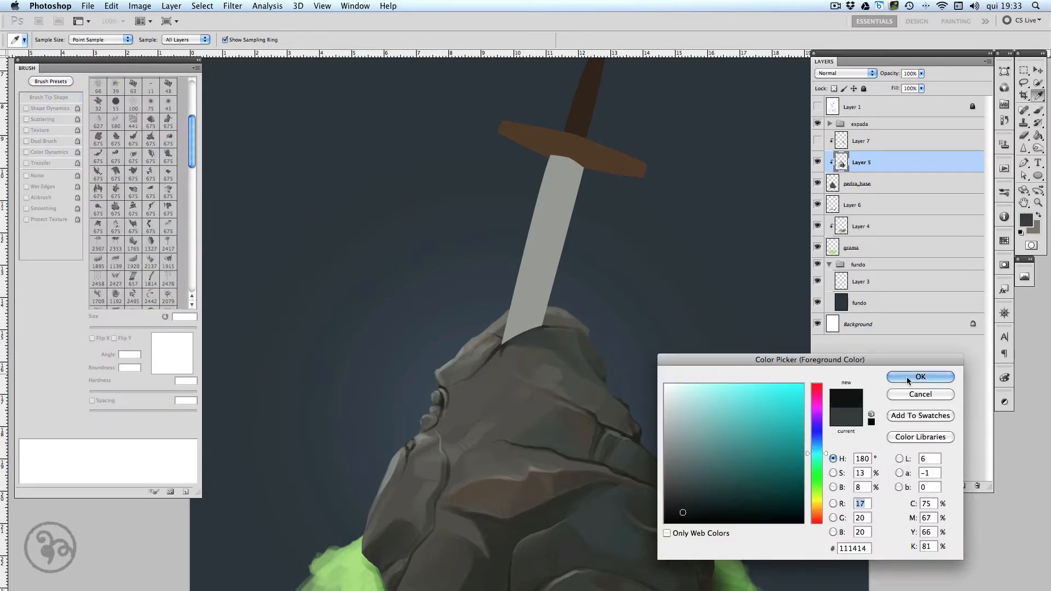
pyautogui.press('Return')
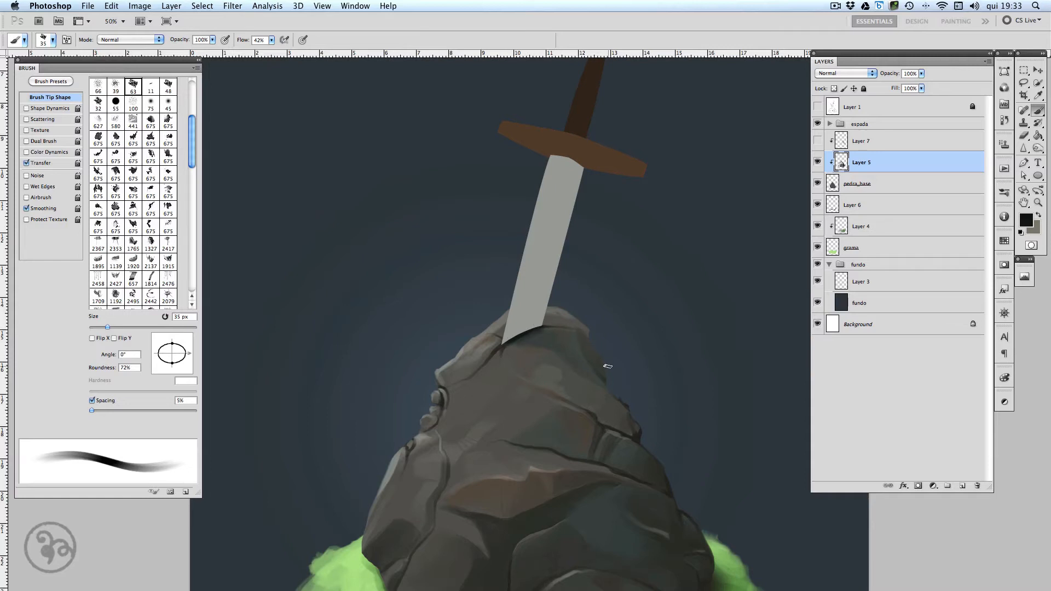
pyautogui.keyDown('alt'); pyautogui.click(506, 336); pyautogui.keyUp('alt')
pyautogui.scroll(-1, 602, 391)
pyautogui.keyDown('alt'); pyautogui.click(514, 331); pyautogui.keyUp('alt')
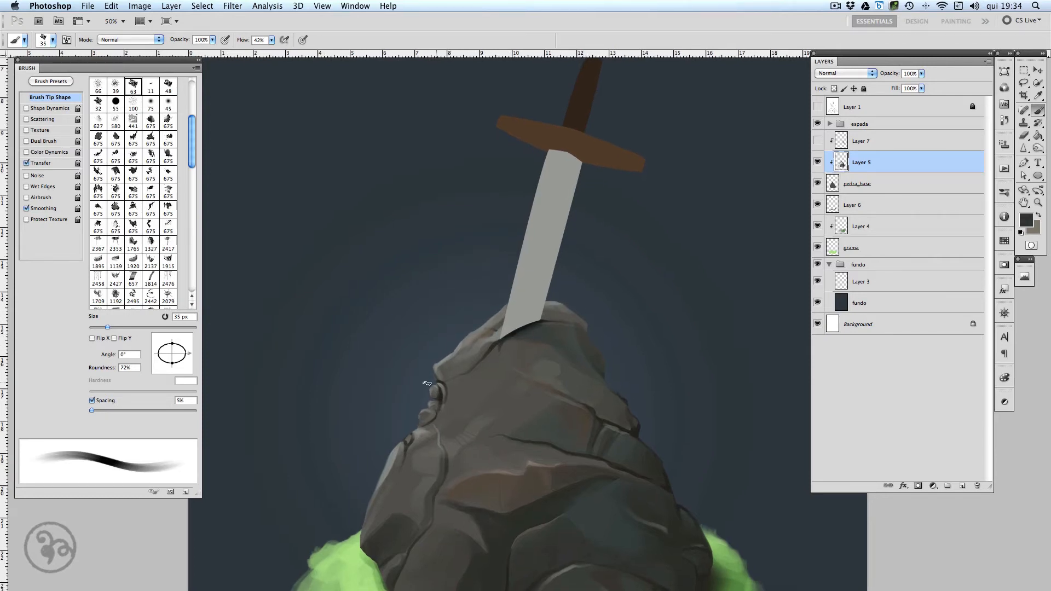
# Enable Shape Dynamics and refine the rock's edge around the blade with a 20 px brush.
pyautogui.click(26, 108)
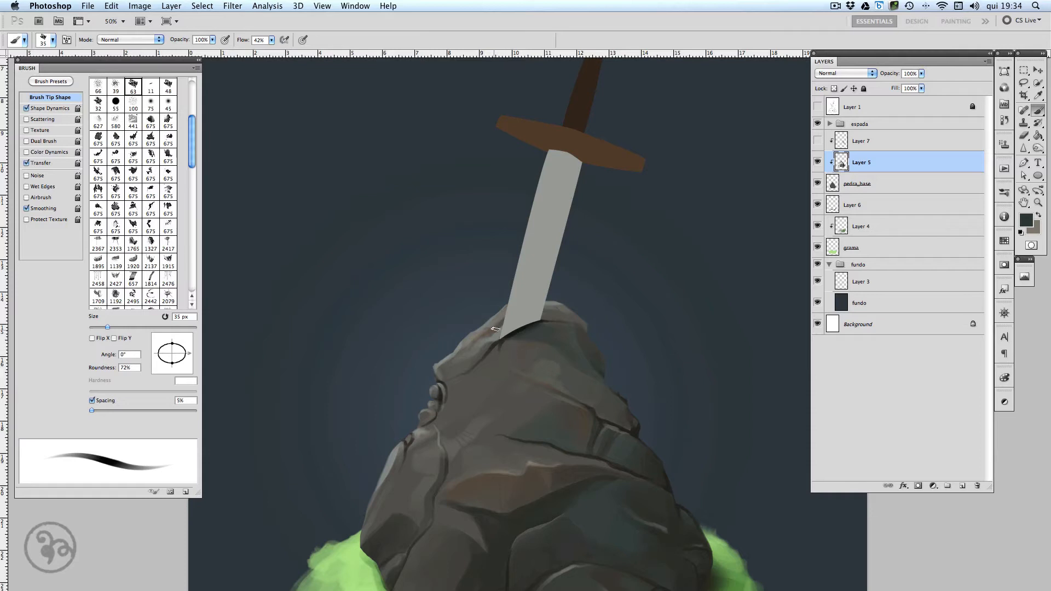
pyautogui.press('[')
pyautogui.press('[')
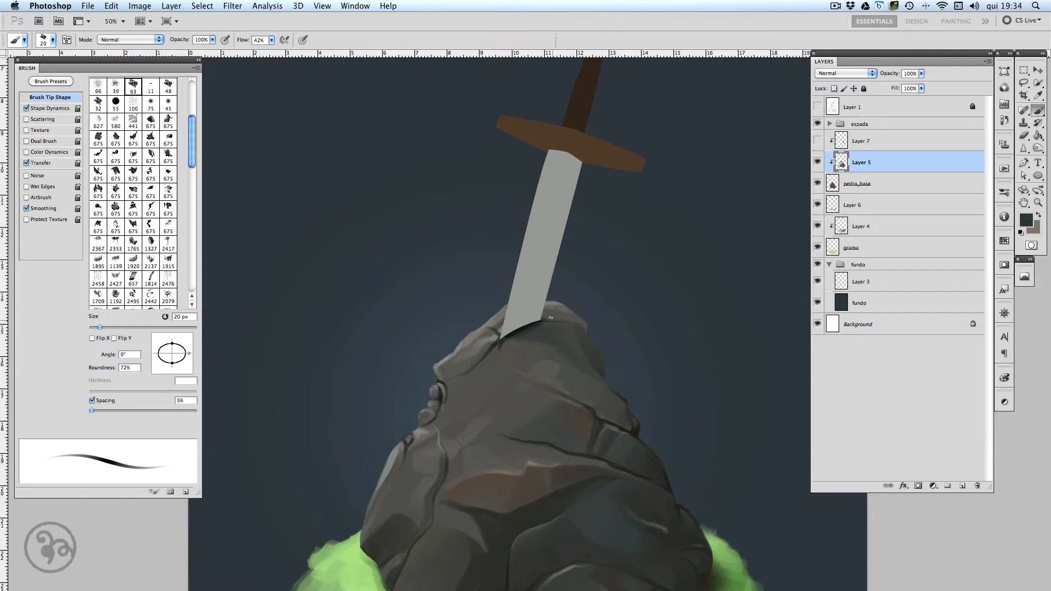
pyautogui.press('super+minus')
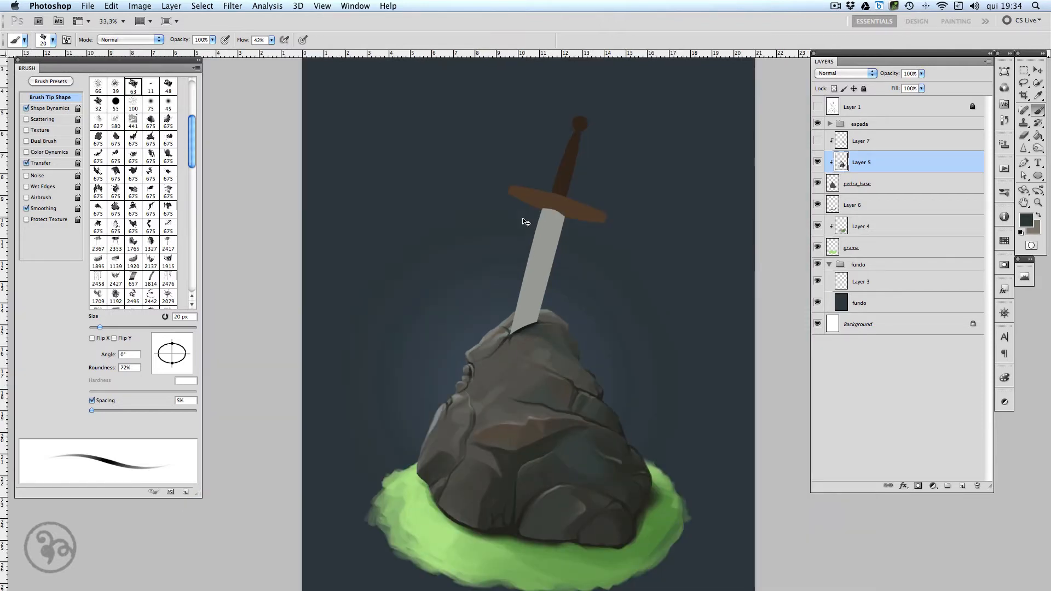
# Show Layer 7 and merge it with Layer 5.
pyautogui.click(906, 149)
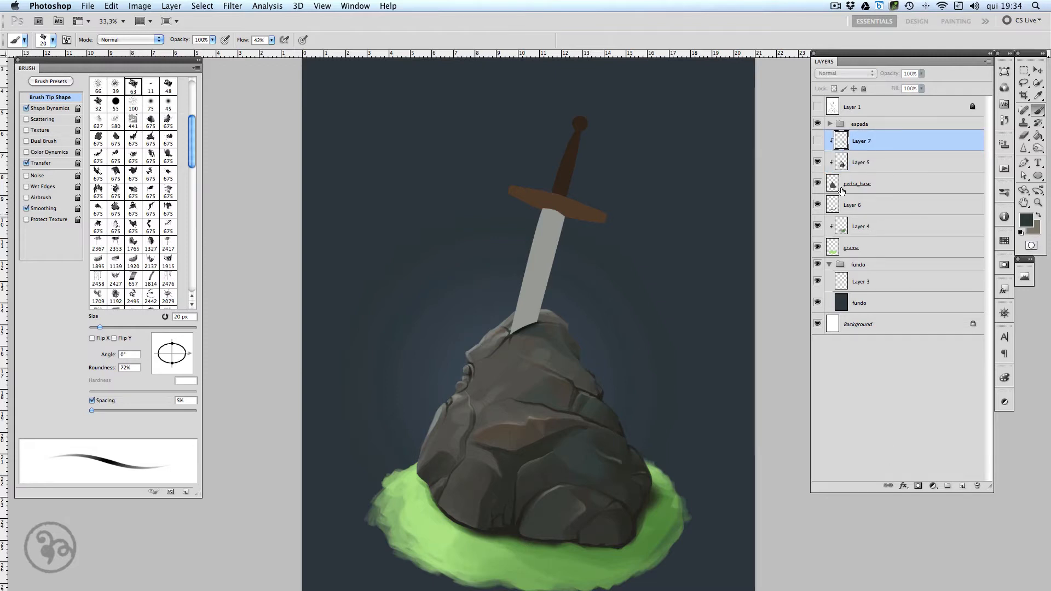
pyautogui.click(817, 141)
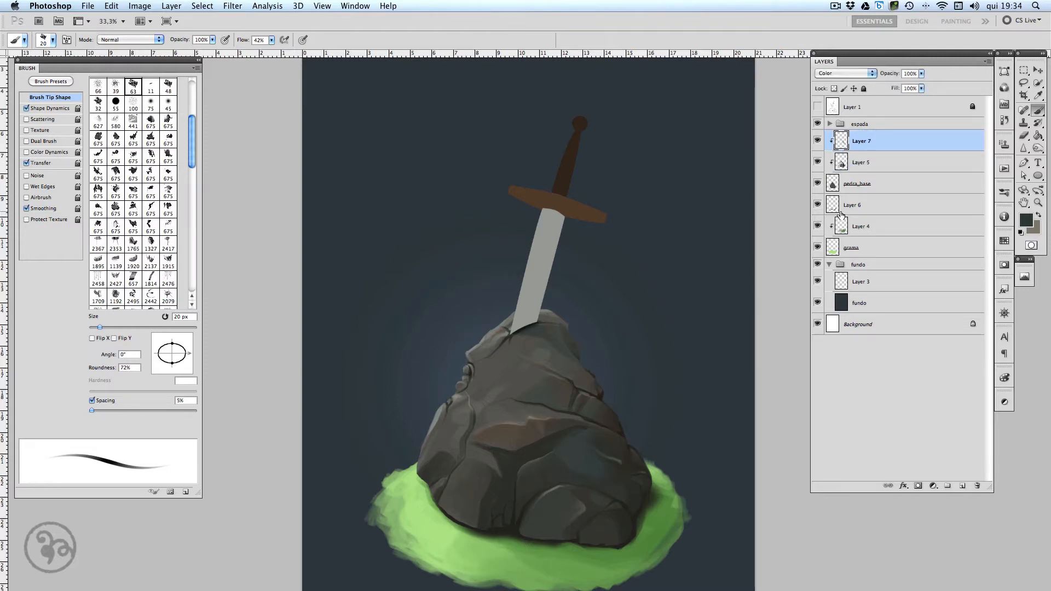
pyautogui.press('super+w')
pyautogui.press('Escape')
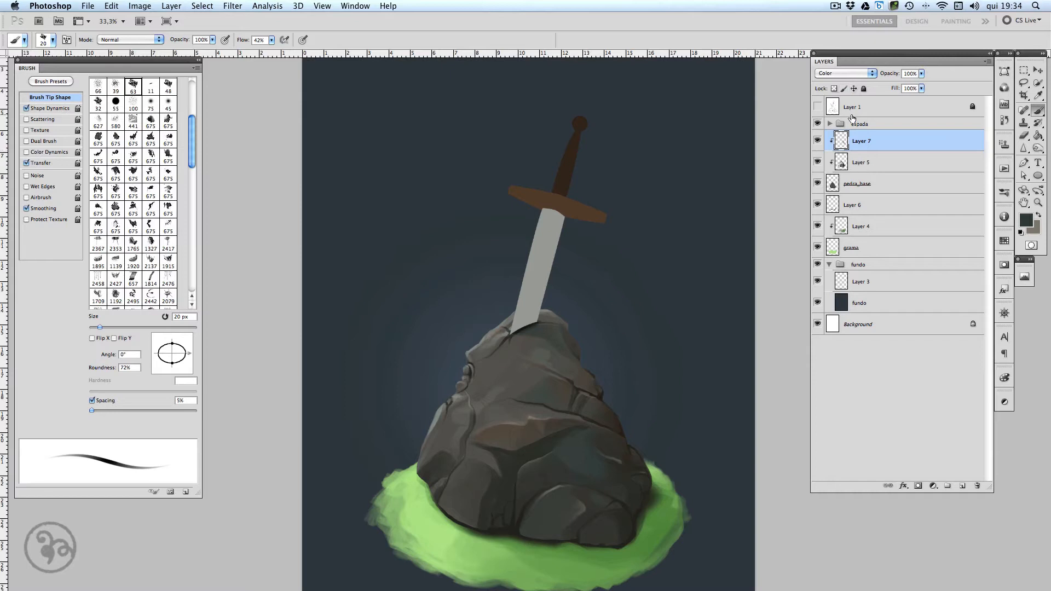
pyautogui.keyDown('shift'); pyautogui.click(898, 169); pyautogui.keyUp('shift')
pyautogui.press('super+e')
# Create a new layer clipped to the rock and set the foreground color to the dark tone #23211d.
pyautogui.click(963, 486)
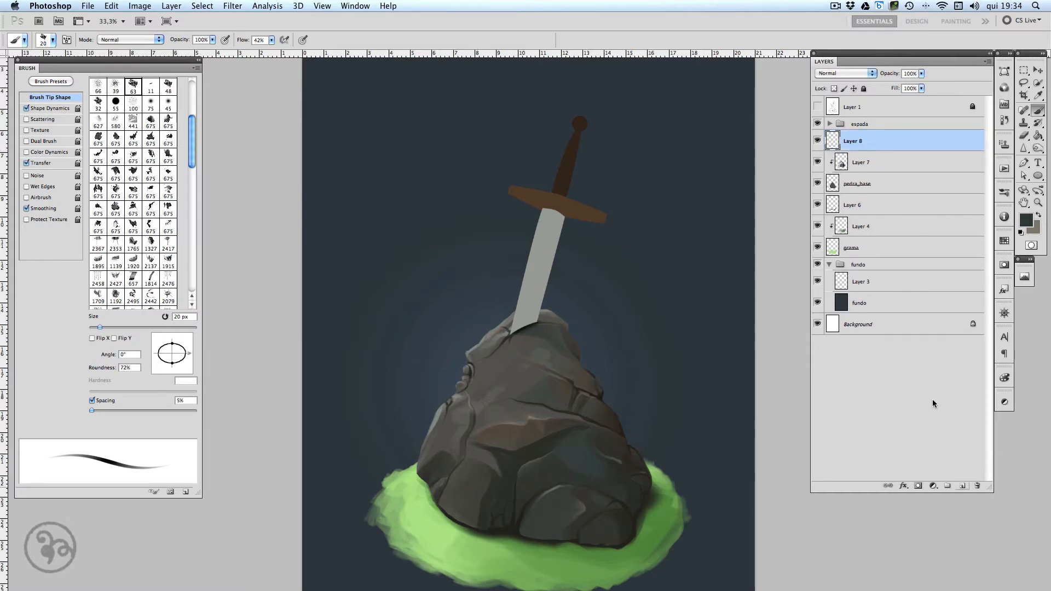
pyautogui.keyDown('alt'); pyautogui.click(900, 152); pyautogui.keyUp('alt')
pyautogui.click(1026, 220)
pyautogui.click(519, 532)
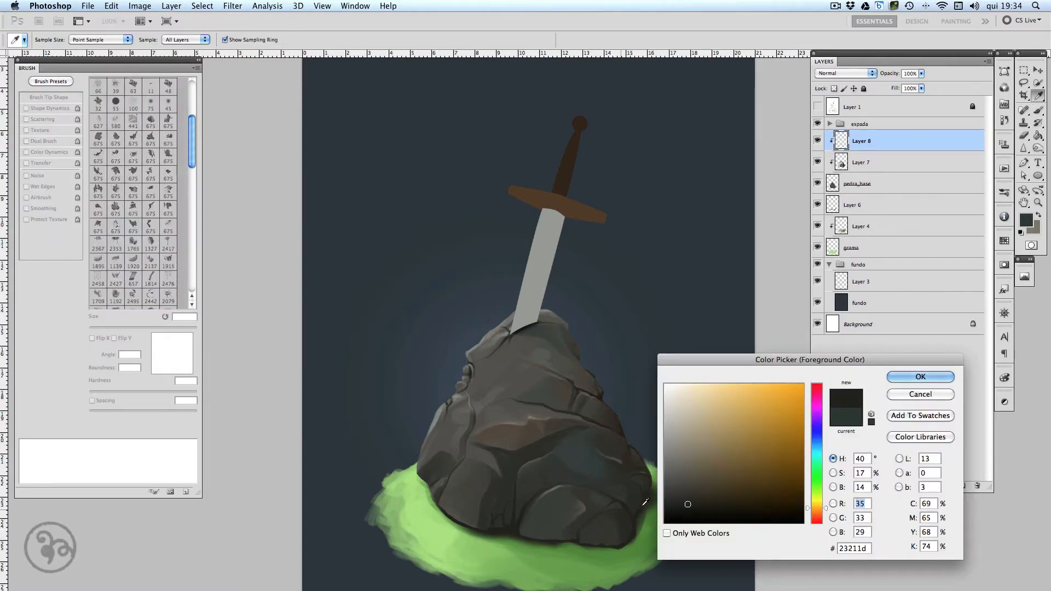
pyautogui.click(893, 375)
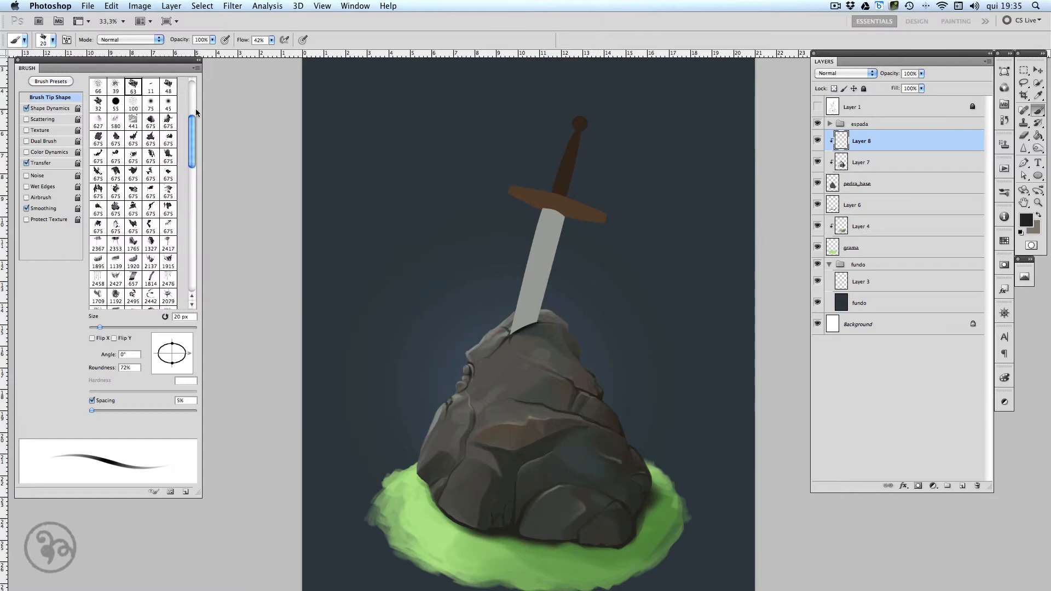
# Darken the rock's base on the new layer with the soft round brush at 700 px, with Shape Dynamics turned off.
pyautogui.scroll(5, 196, 109)
pyautogui.click(98, 86)
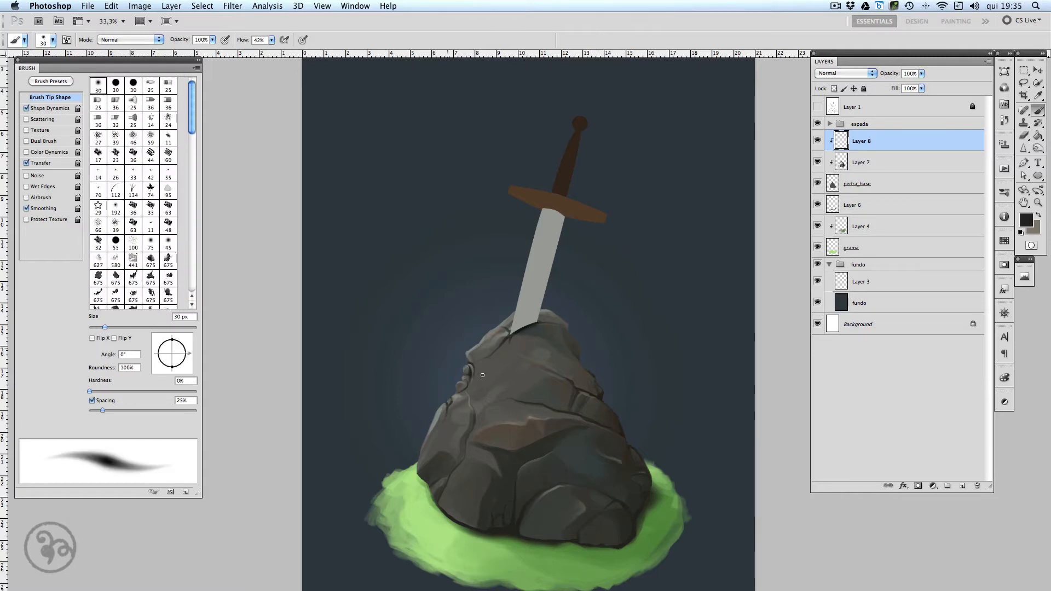
pyautogui.click(27, 108)
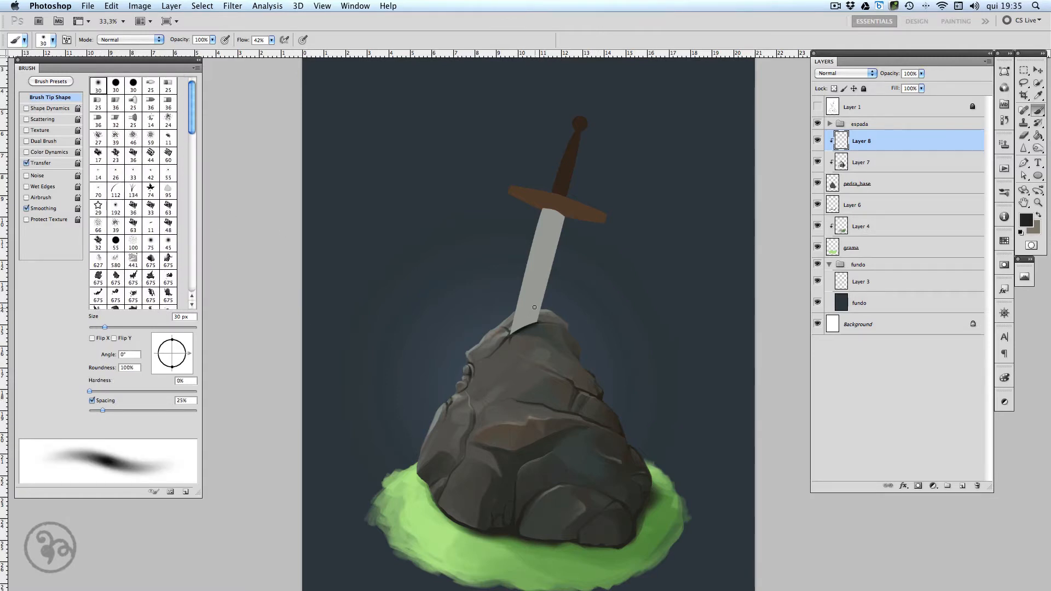
pyautogui.press(']')
pyautogui.press(']')
pyautogui.press(']')
pyautogui.press(']')
pyautogui.press(']')
pyautogui.press(']')
pyautogui.press(']')
pyautogui.press(']')
pyautogui.press(']')
pyautogui.press(']')
pyautogui.press(']')
pyautogui.press(']')
pyautogui.press(']')
pyautogui.press(']')
pyautogui.press(']')
pyautogui.press(']')
pyautogui.press(']')
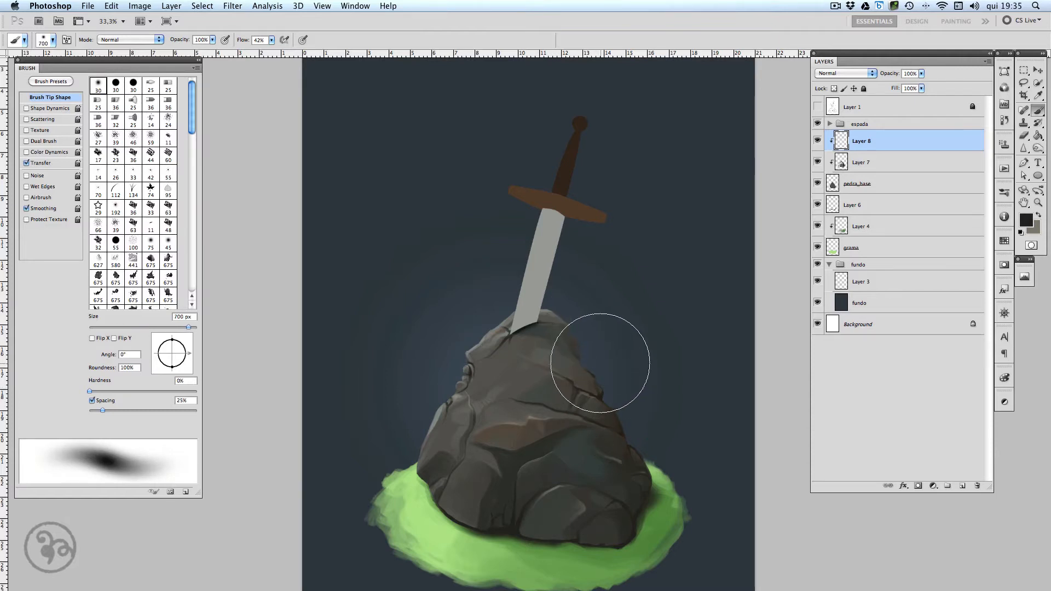
pyautogui.moveTo(630, 437)
pyautogui.mouseDown()
pyautogui.moveTo(595, 506)
pyautogui.moveTo(553, 541)
pyautogui.mouseUp()
pyautogui.press('super+z')
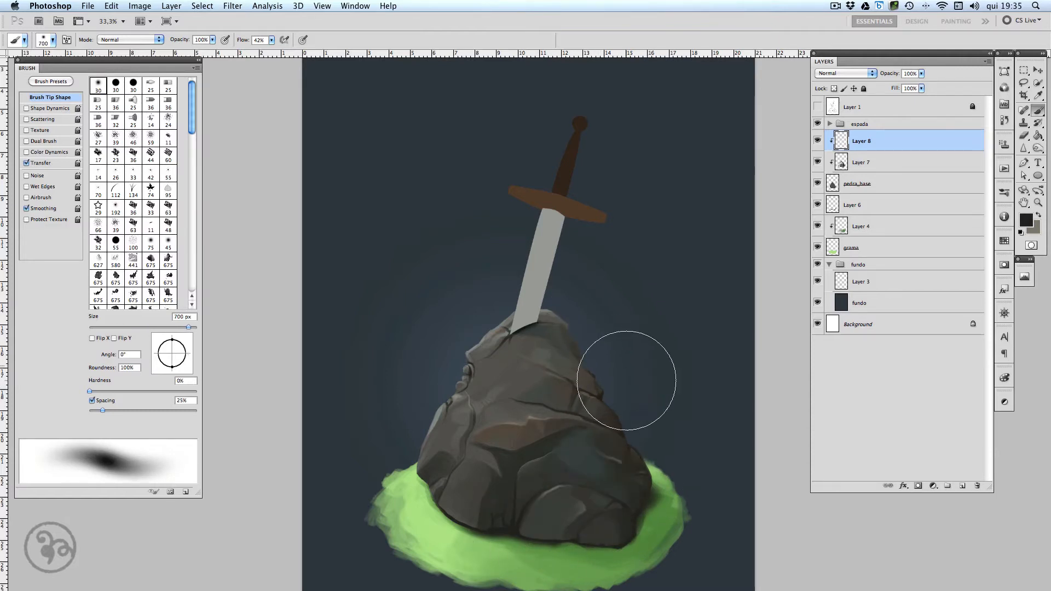
pyautogui.moveTo(660, 482)
pyautogui.mouseDown()
pyautogui.moveTo(544, 538)
pyautogui.moveTo(624, 545)
pyautogui.moveTo(510, 525)
pyautogui.mouseUp()
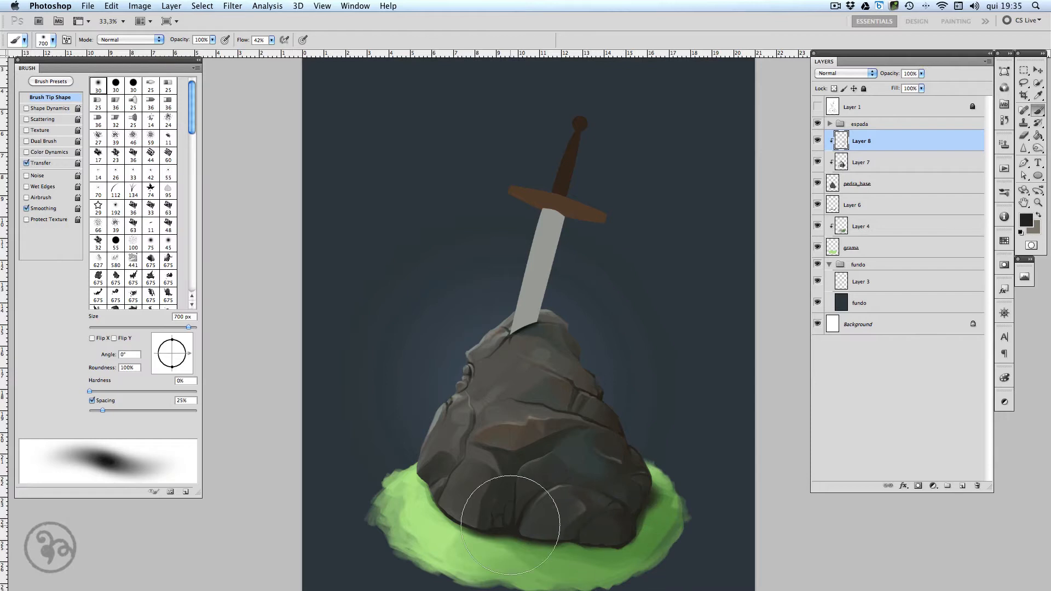
# Reduce the brush to 400 px and set the shading layer to Multiply at 47% opacity.
pyautogui.press('[')
pyautogui.press('[')
pyautogui.press('[')
pyautogui.click(847, 72)
pyautogui.click(846, 114)
pyautogui.click(922, 73)
pyautogui.moveTo(925, 84); pyautogui.dragTo(894, 93)
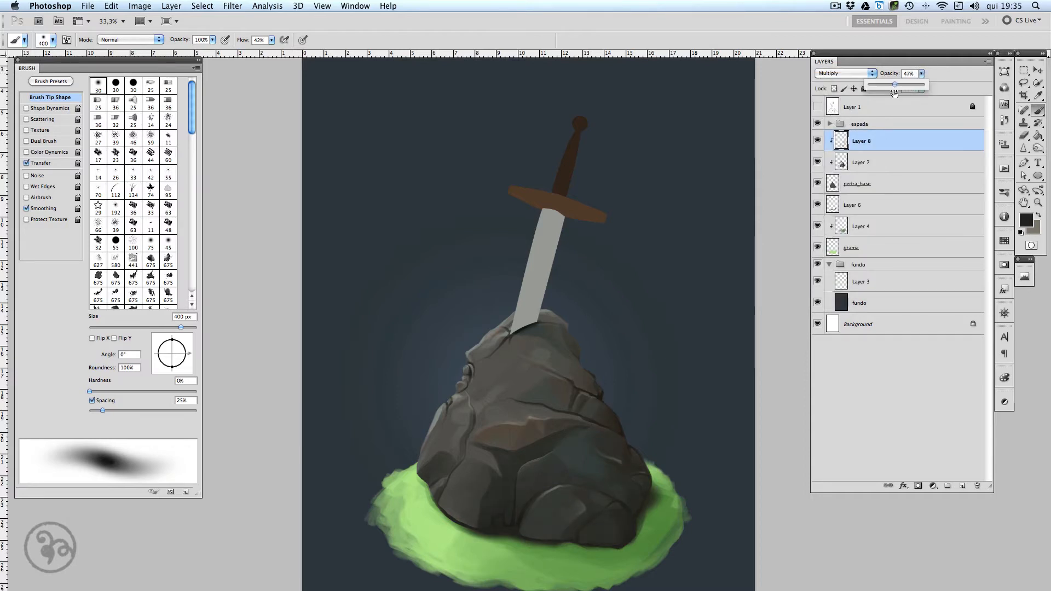
# Compare the rock with and without the shading layer and add more shadow along its lower-right edge.
pyautogui.click(818, 141)
pyautogui.click(818, 142)
pyautogui.click(820, 145)
pyautogui.click(819, 145)
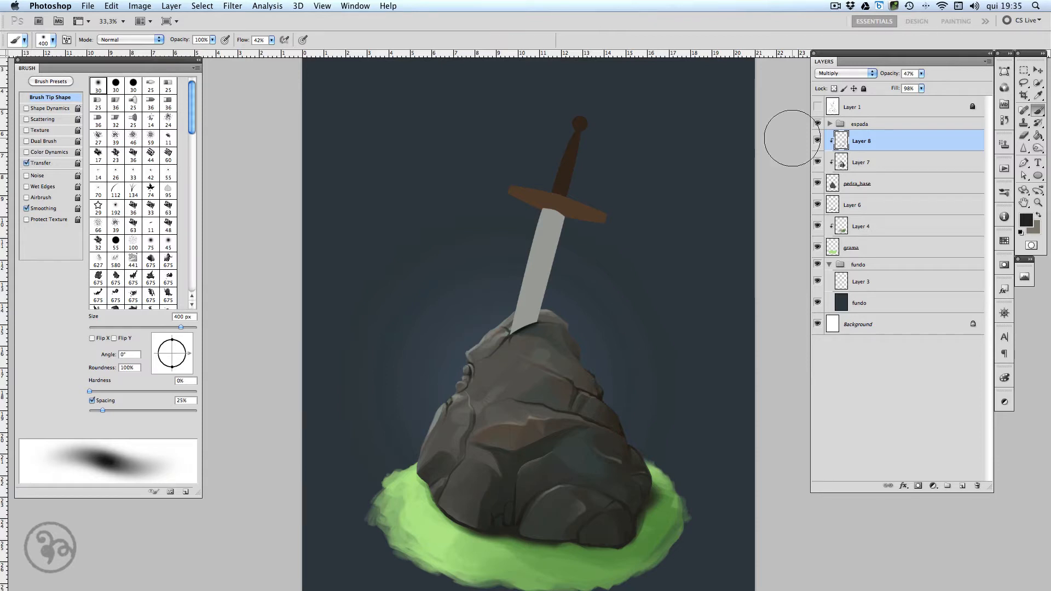
pyautogui.moveTo(637, 475); pyautogui.dragTo(646, 507)
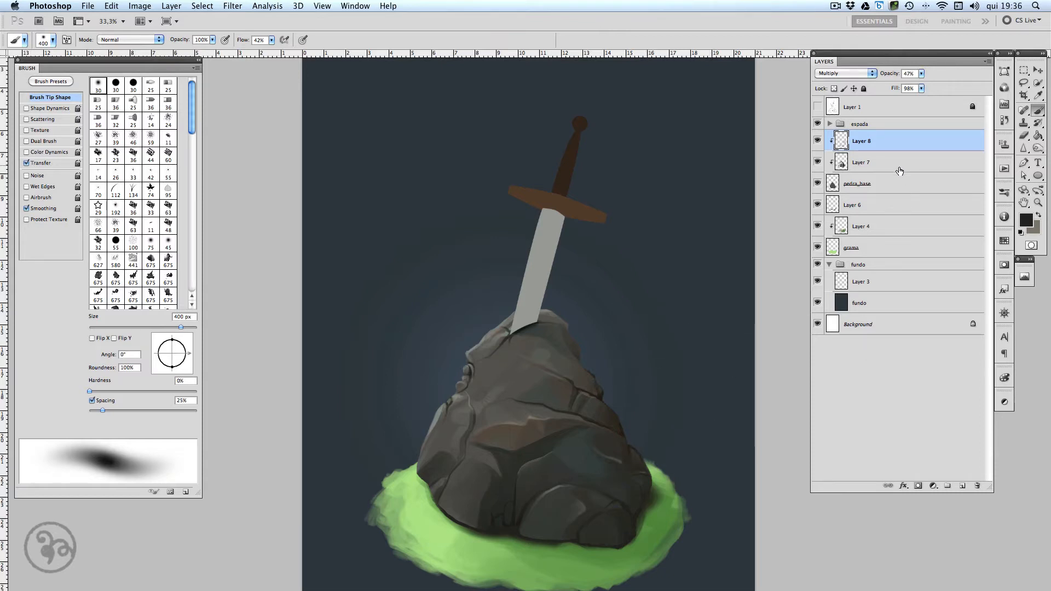
# Create a new layer above the rock's shading and set the textured 39 px brush tip to 200 px.
pyautogui.click(962, 487)
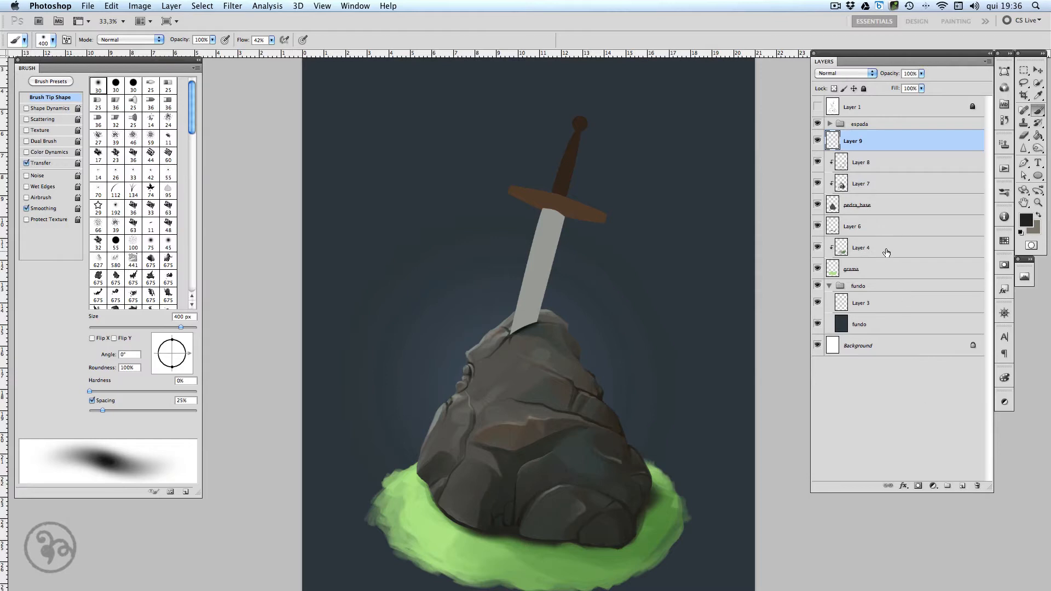
pyautogui.click(116, 138)
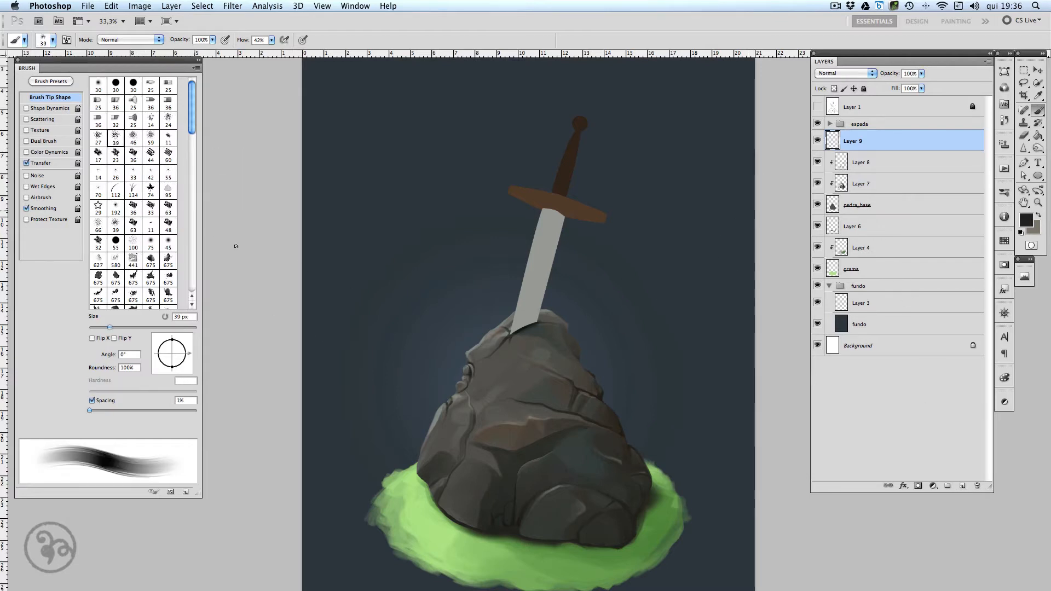
pyautogui.press(']')
pyautogui.press(']')
pyautogui.press(']')
pyautogui.press(']')
pyautogui.press(']')
pyautogui.press(']')
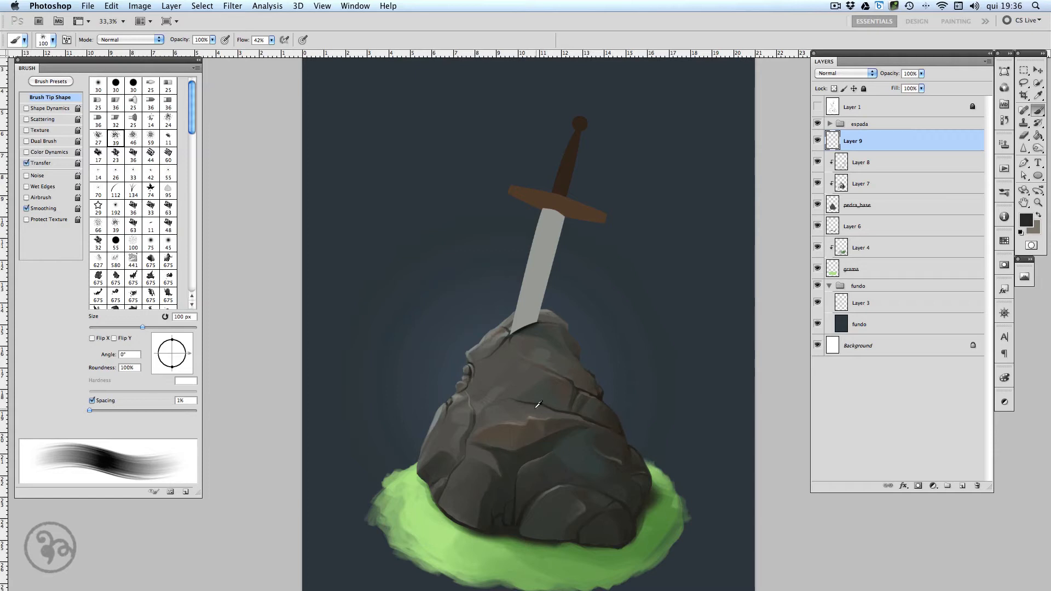
pyautogui.press(']')
pyautogui.press(']')
pyautogui.press(']')
pyautogui.press(']')
pyautogui.press(']')
pyautogui.press(']')
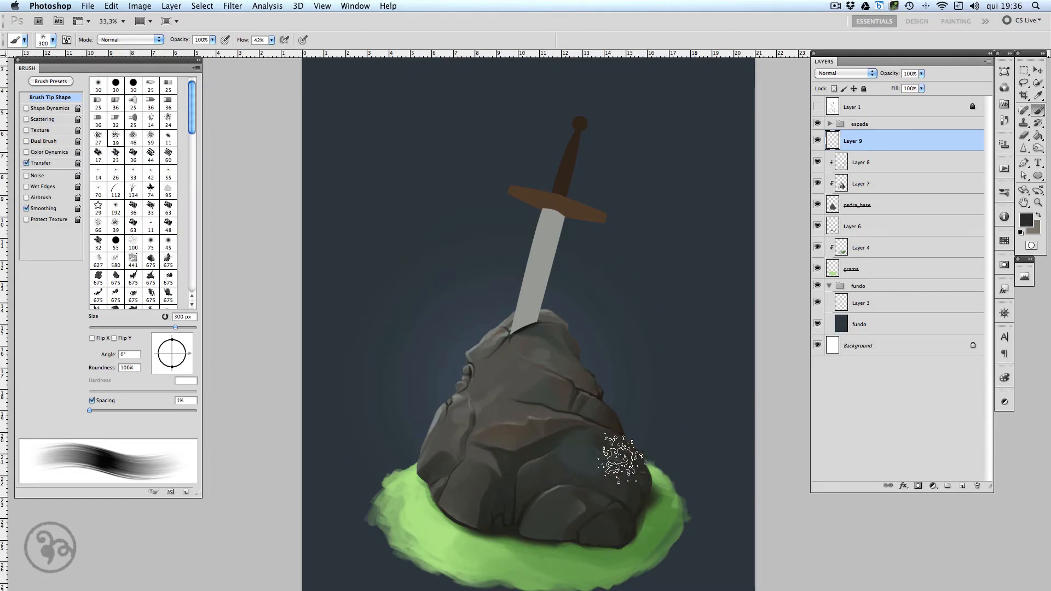
pyautogui.press('[')
pyautogui.press('[')
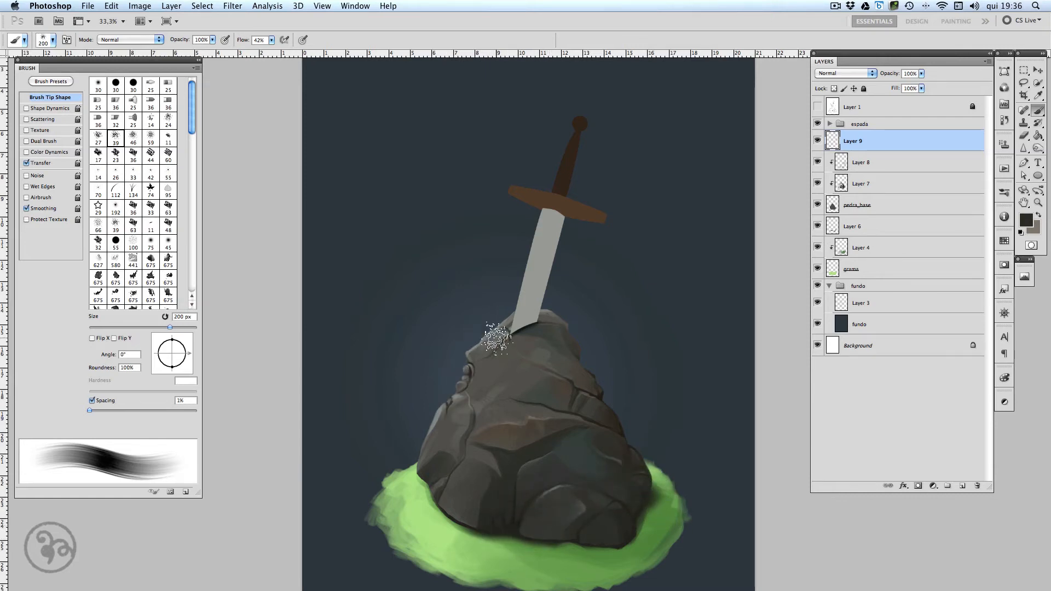
# Sample a light grey from the rock's upper-left edge and dab texture on its left face, reducing the brush to 90 px.
pyautogui.keyDown('alt'); pyautogui.click(496, 333); pyautogui.keyUp('alt')
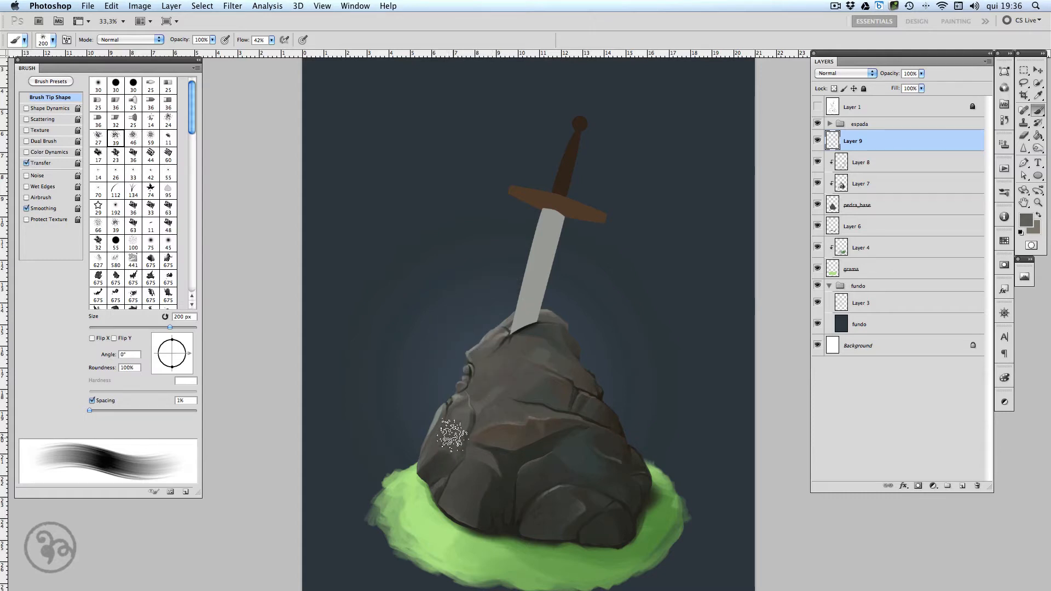
pyautogui.press('[')
pyautogui.press('[')
pyautogui.press('[')
pyautogui.press('[')
pyautogui.press('[')
pyautogui.press('[')
pyautogui.moveTo(450, 432)
pyautogui.mouseDown()
pyautogui.moveTo(447, 442)
pyautogui.moveTo(454, 429)
pyautogui.mouseUp()
pyautogui.press(']')
pyautogui.press(']')
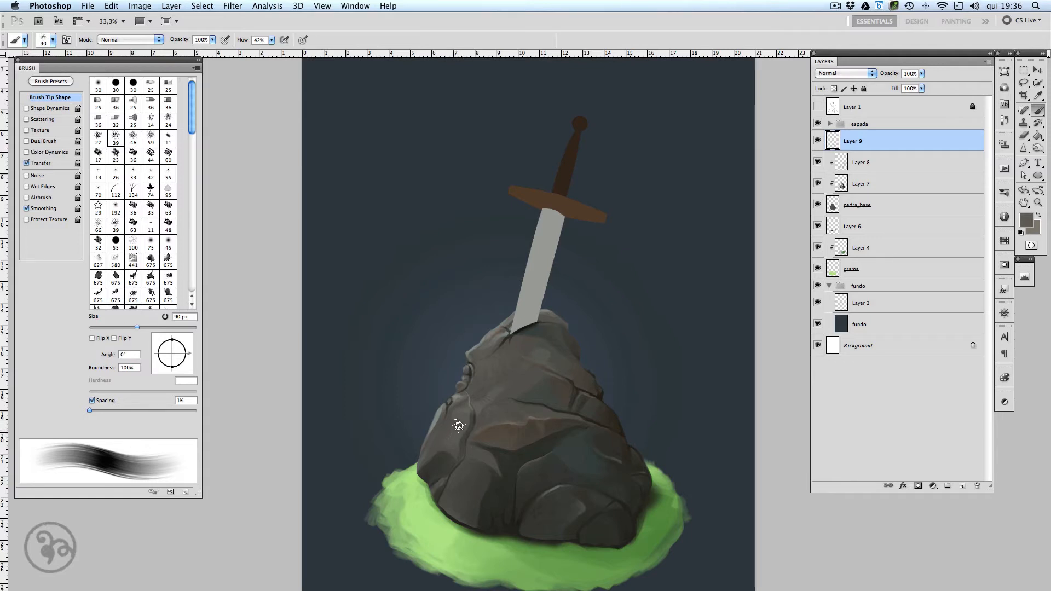
# Sample a dark brown from the rock's right side and dab texture over its lower middle face.
pyautogui.keyDown('alt'); pyautogui.click(616, 411); pyautogui.keyUp('alt')
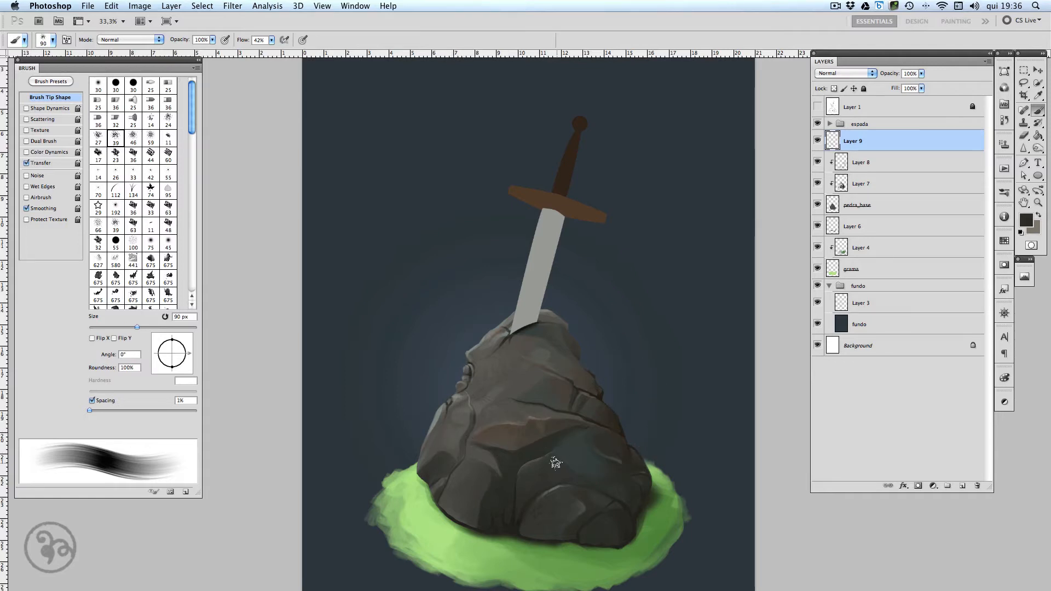
pyautogui.moveTo(556, 464); pyautogui.dragTo(546, 456)
pyautogui.press('super+equal')
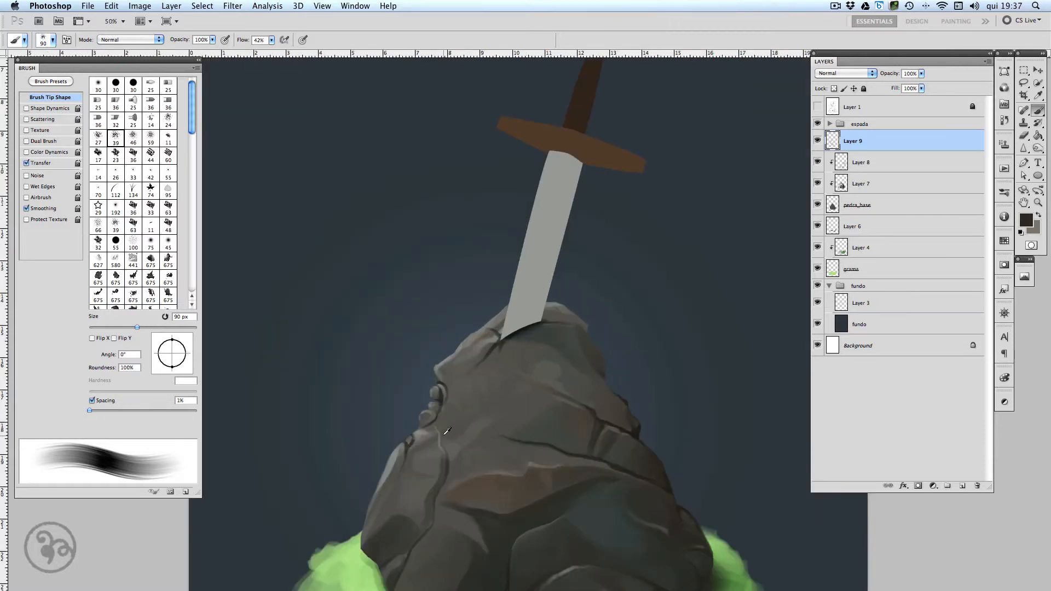
# Switch to the speckled 66 px brush tip at 90 px and texture the rock's left side and base with sampled rock tones.
pyautogui.keyDown('alt'); pyautogui.click(435, 419); pyautogui.keyUp('alt')
pyautogui.click(99, 225)
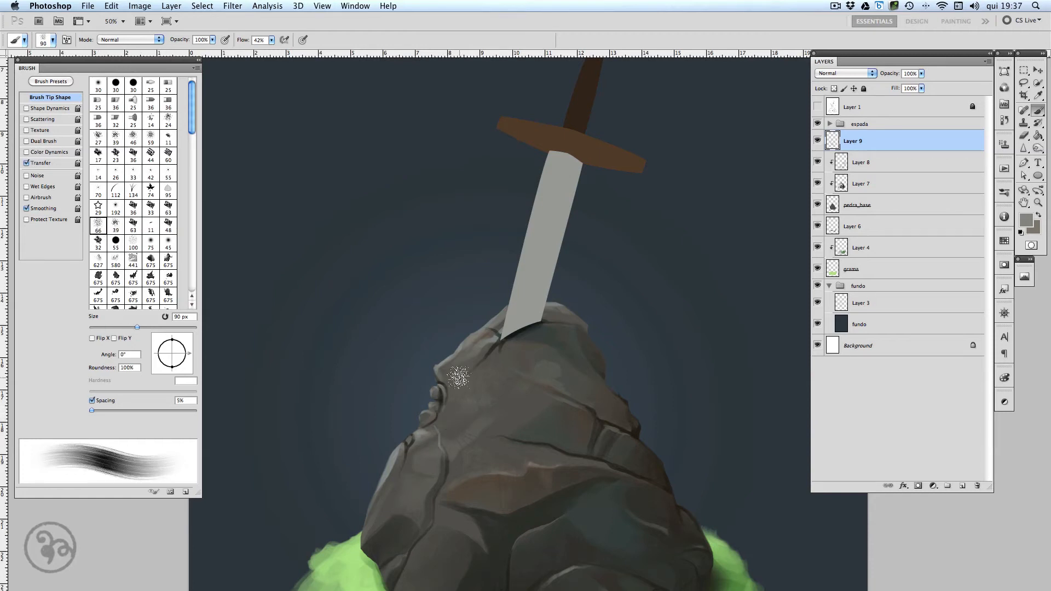
pyautogui.keyDown('alt'); pyautogui.click(513, 437); pyautogui.keyUp('alt')
pyautogui.keyDown('alt'); pyautogui.click(644, 457); pyautogui.keyUp('alt')
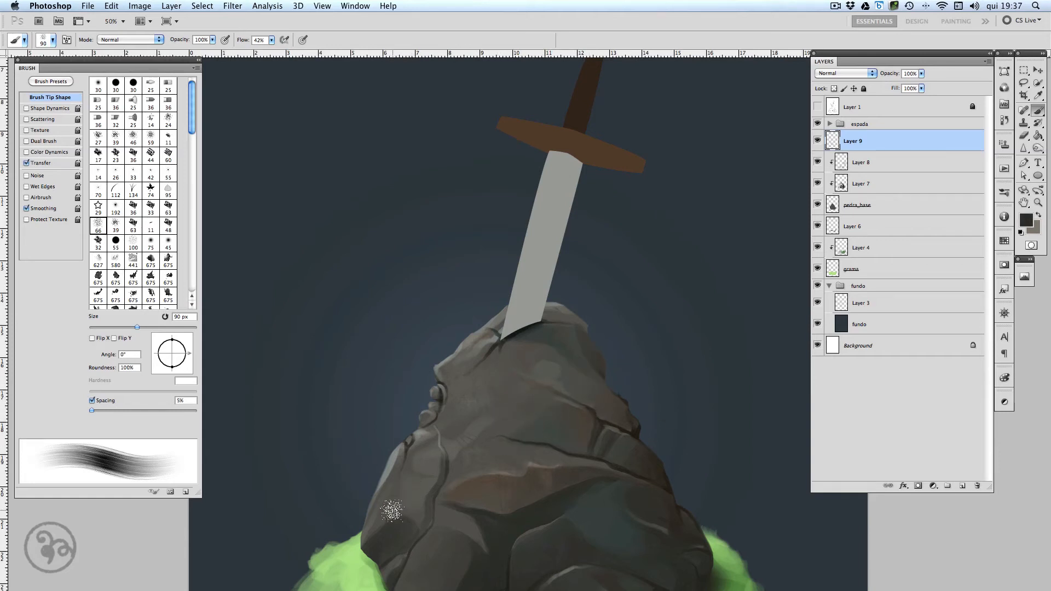
pyautogui.moveTo(401, 518)
pyautogui.mouseDown()
pyautogui.moveTo(372, 534)
pyautogui.moveTo(379, 548)
pyautogui.moveTo(372, 432)
pyautogui.mouseUp()
pyautogui.moveTo(434, 482); pyautogui.dragTo(431, 527)
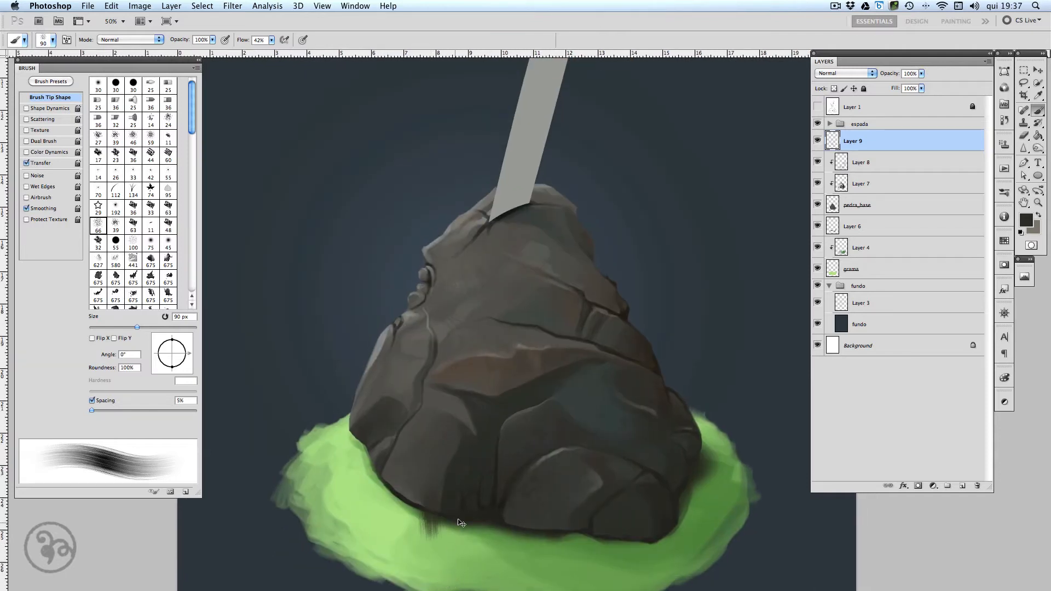
# Clip the texture layer to the rock and add sampled grey texture to the lower-left boulder.
pyautogui.press('super+alt+g')
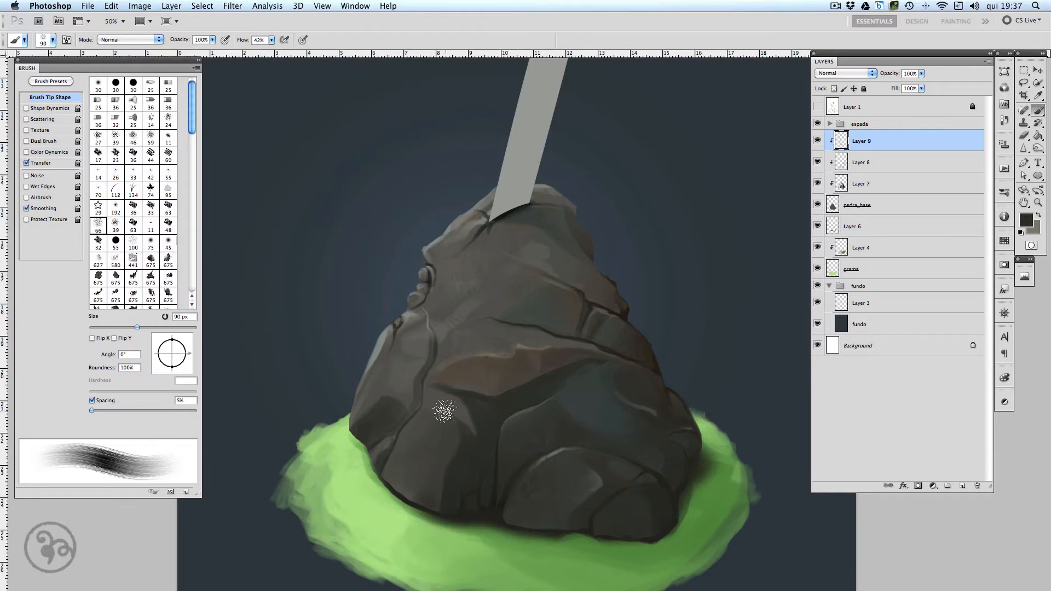
pyautogui.keyDown('alt'); pyautogui.click(427, 397); pyautogui.keyUp('alt')
pyautogui.moveTo(435, 395); pyautogui.dragTo(452, 410)
# Texture the rock's upper middle face around the diagonal crack with tones sampled nearby.
pyautogui.keyDown('alt'); pyautogui.click(547, 254); pyautogui.keyUp('alt')
pyautogui.moveTo(562, 317)
pyautogui.mouseDown()
pyautogui.moveTo(552, 313)
pyautogui.moveTo(558, 296)
pyautogui.mouseUp()
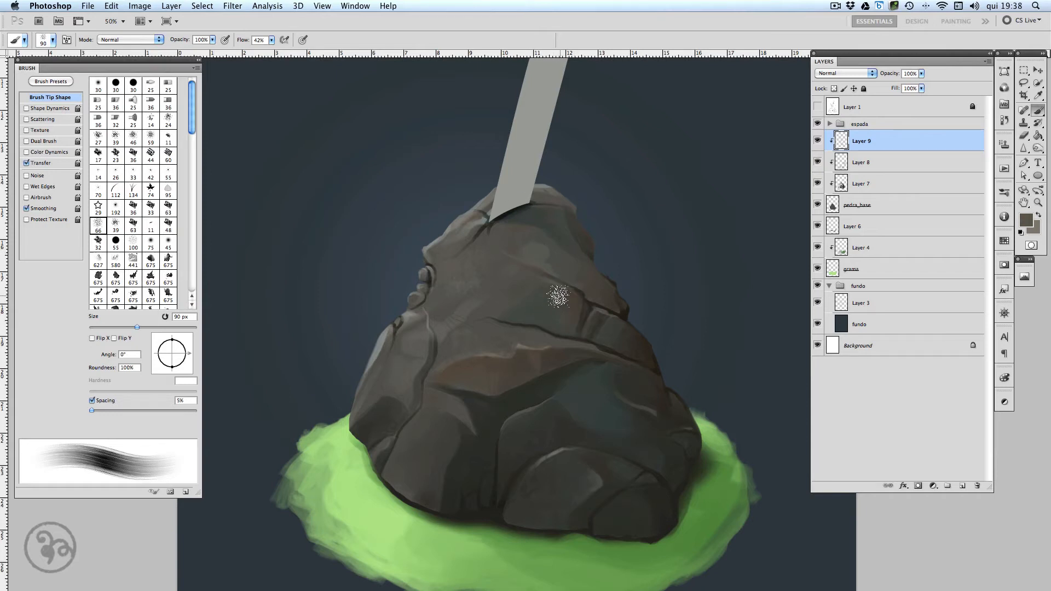
pyautogui.keyDown('alt'); pyautogui.click(557, 233); pyautogui.keyUp('alt')
pyautogui.keyDown('alt'); pyautogui.click(628, 332); pyautogui.keyUp('alt')
pyautogui.moveTo(540, 257); pyautogui.dragTo(571, 283)
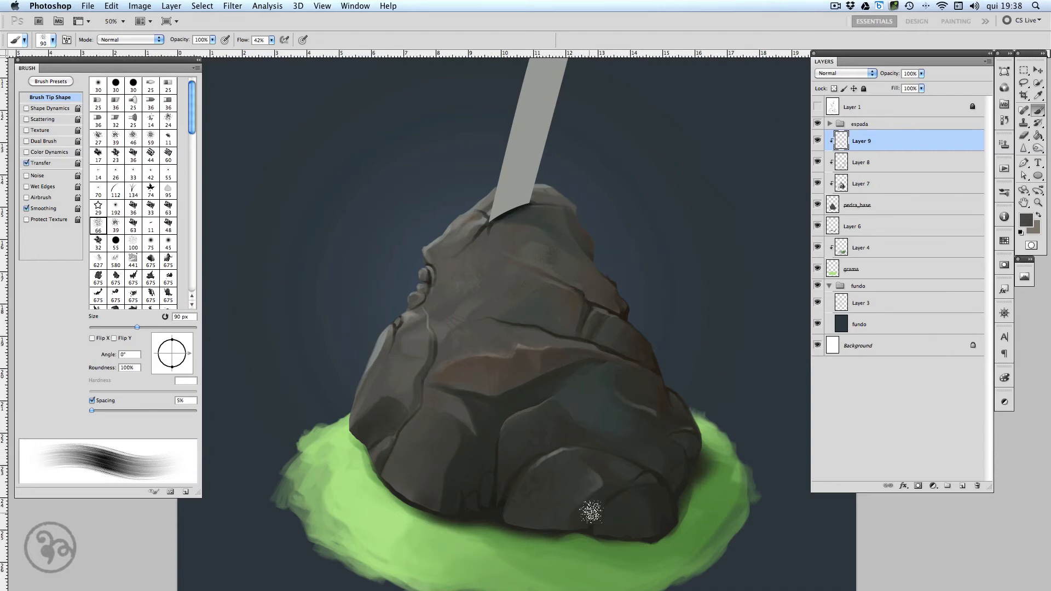
# Clean up the upper edge of the lower-right boulder with the hard round eraser reduced to 20 px.
pyautogui.keyDown('alt'); pyautogui.click(546, 473); pyautogui.keyUp('alt')
pyautogui.press('e')
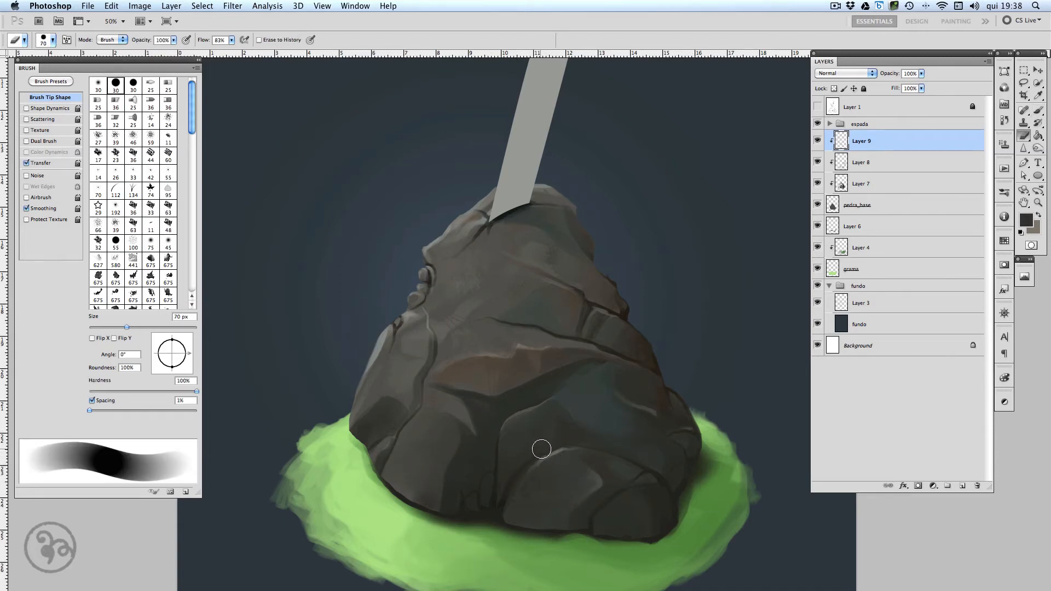
pyautogui.press('[')
pyautogui.press('[')
pyautogui.press('[')
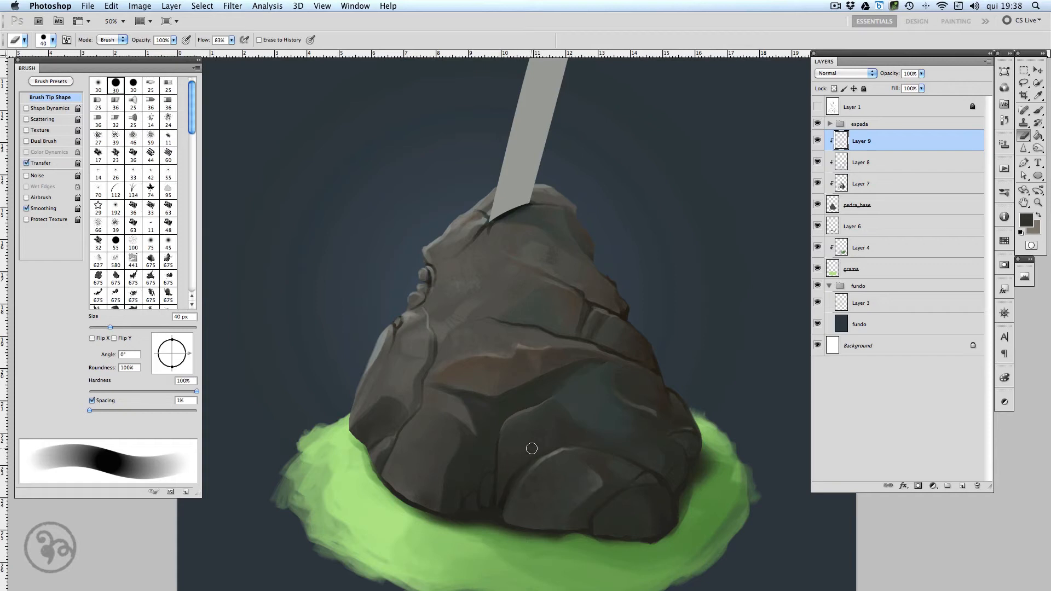
pyautogui.press('[')
pyautogui.press('[')
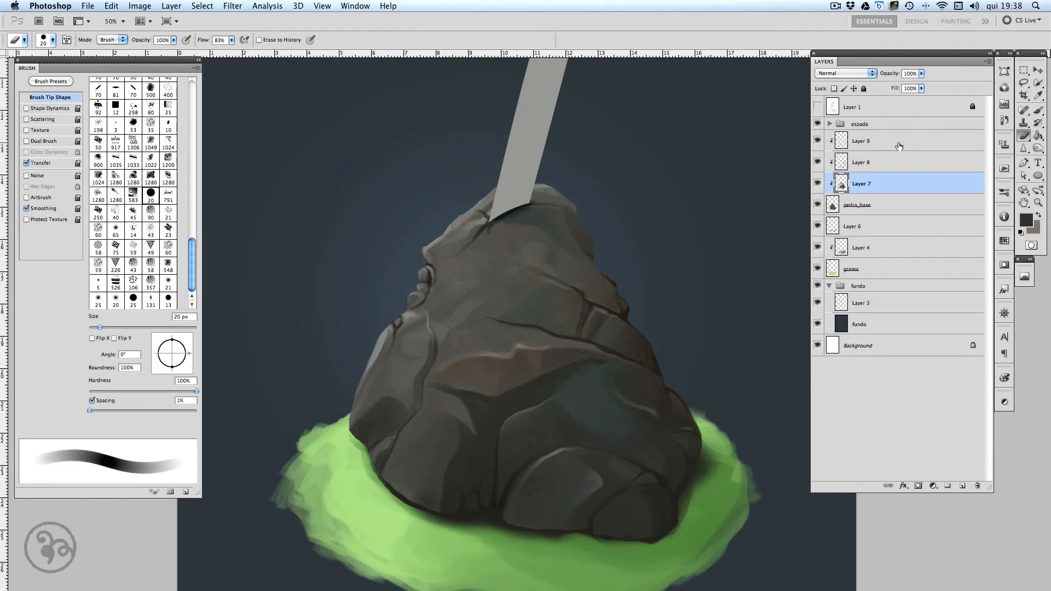
# Merge Layer 7, Layer 8 and Layer 9 into a single layer clipped to the rock.
pyautogui.keyDown('shift'); pyautogui.click(890, 176); pyautogui.keyUp('shift')
pyautogui.click(820, 163)
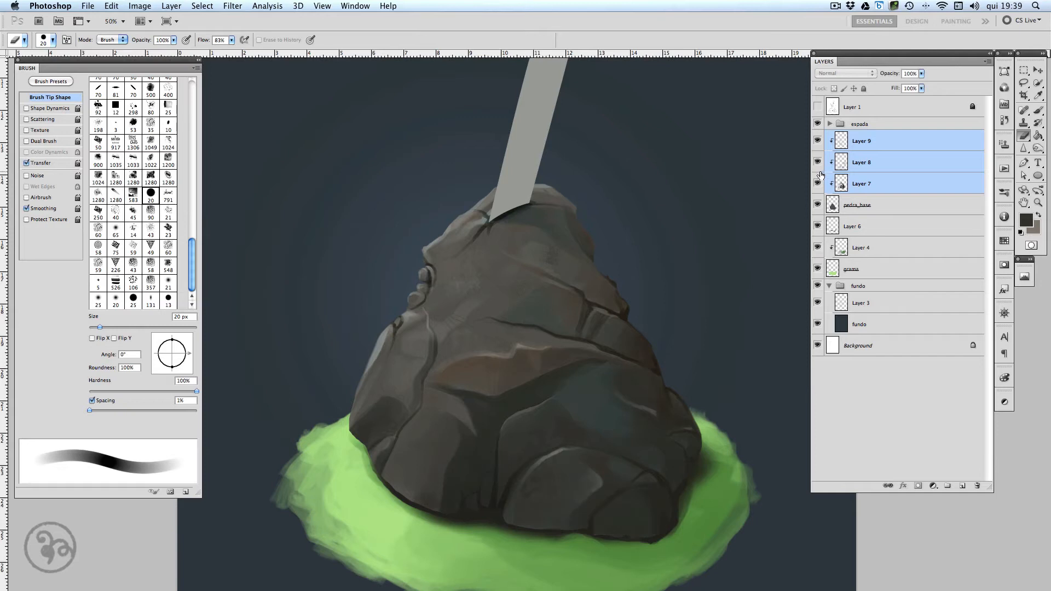
pyautogui.hotkey('ctrl', 'e')
# Undo the last stroke, choose the flat 63 px brush tip and refine the rock's upper-left edge in a sampled grey, reducing the brush to 20 px.
pyautogui.press('b')
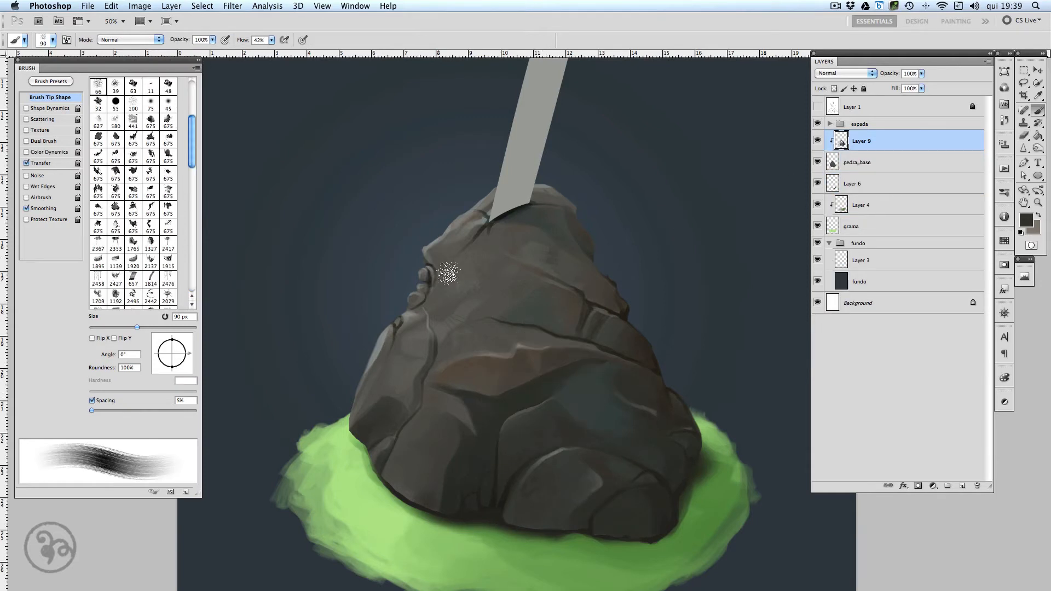
pyautogui.hotkey('ctrl', 'z')
pyautogui.scroll(8, 192, 139)
pyautogui.click(133, 224)
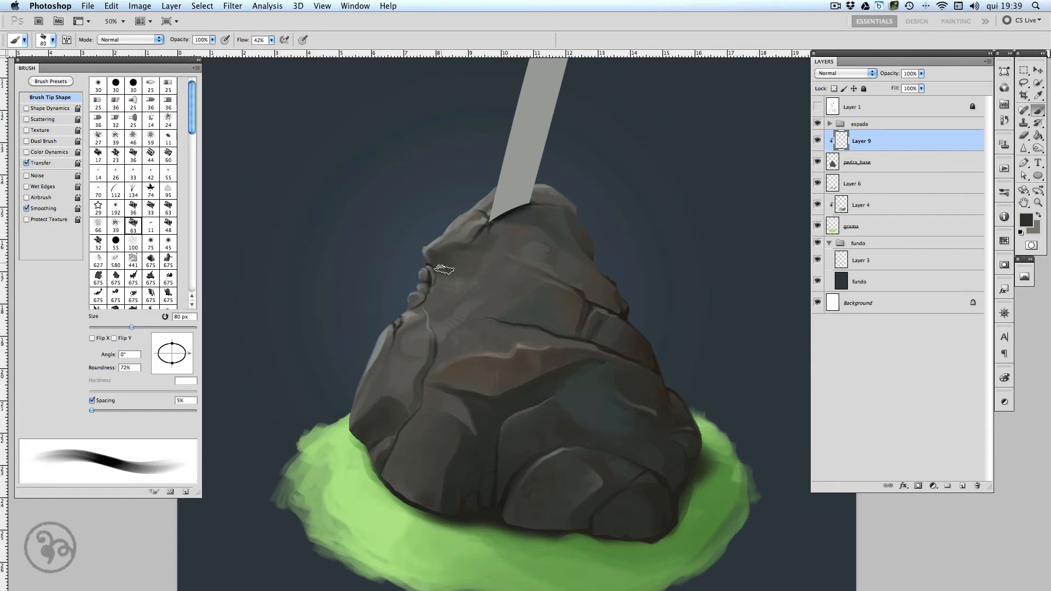
pyautogui.keyDown('alt'); pyautogui.click(441, 243); pyautogui.keyUp('alt')
pyautogui.press('[')
pyautogui.press('[')
pyautogui.press('[')
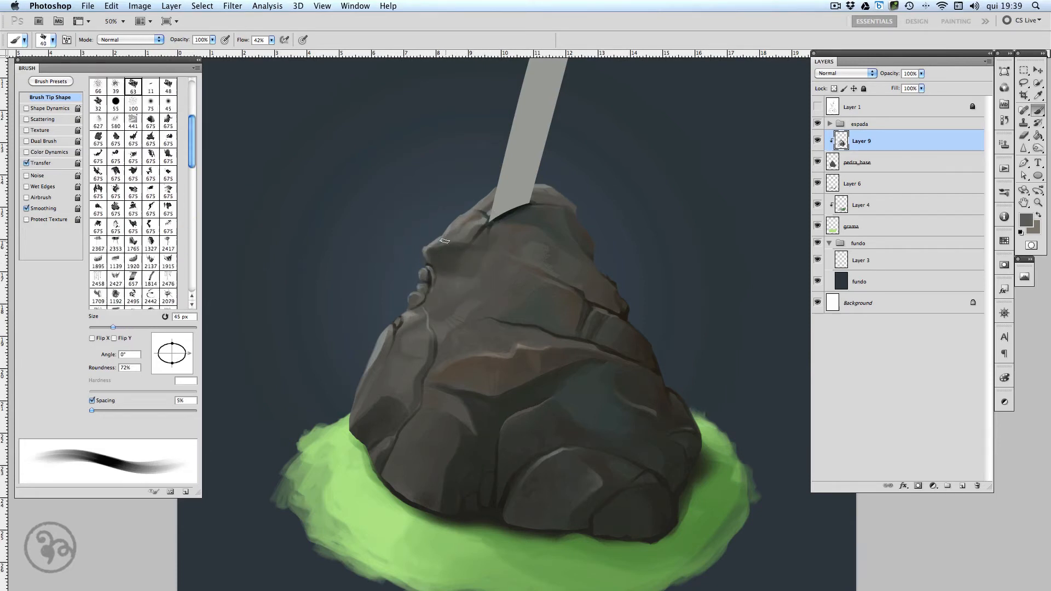
pyautogui.press('[')
pyautogui.press('[')
pyautogui.press('[')
pyautogui.press('[')
pyautogui.press('[')
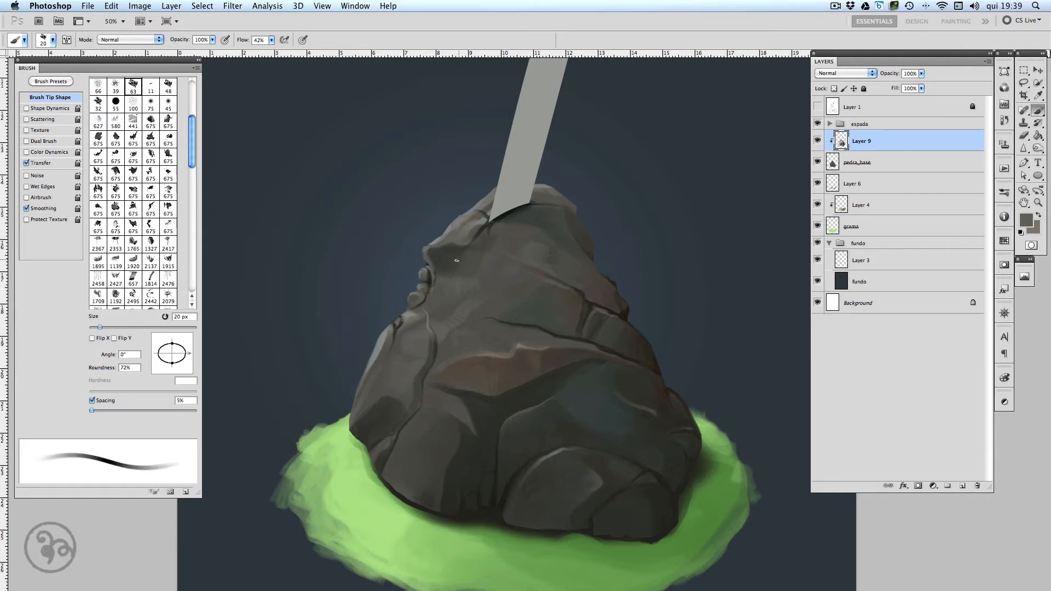
# Turn on Shape Dynamics, sample a near-black tone and darken the gaps between the small stones on the rock's left edge.
pyautogui.rightClick(432, 282)
pyautogui.click(411, 249)
pyautogui.click(27, 109)
pyautogui.keyDown('alt'); pyautogui.click(499, 494); pyautogui.keyUp('alt')
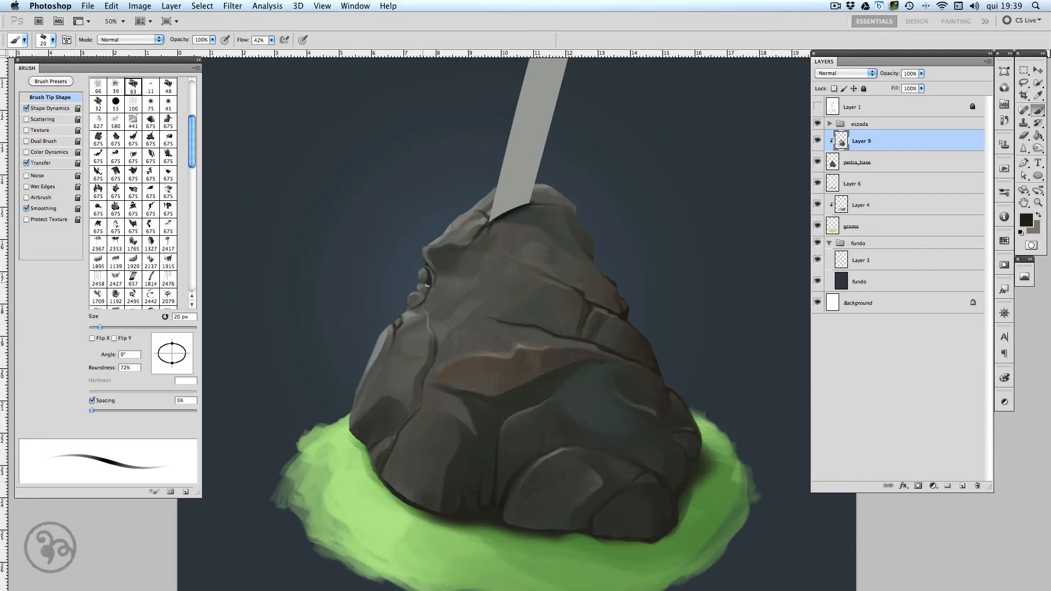
pyautogui.moveTo(427, 286); pyautogui.dragTo(418, 293)
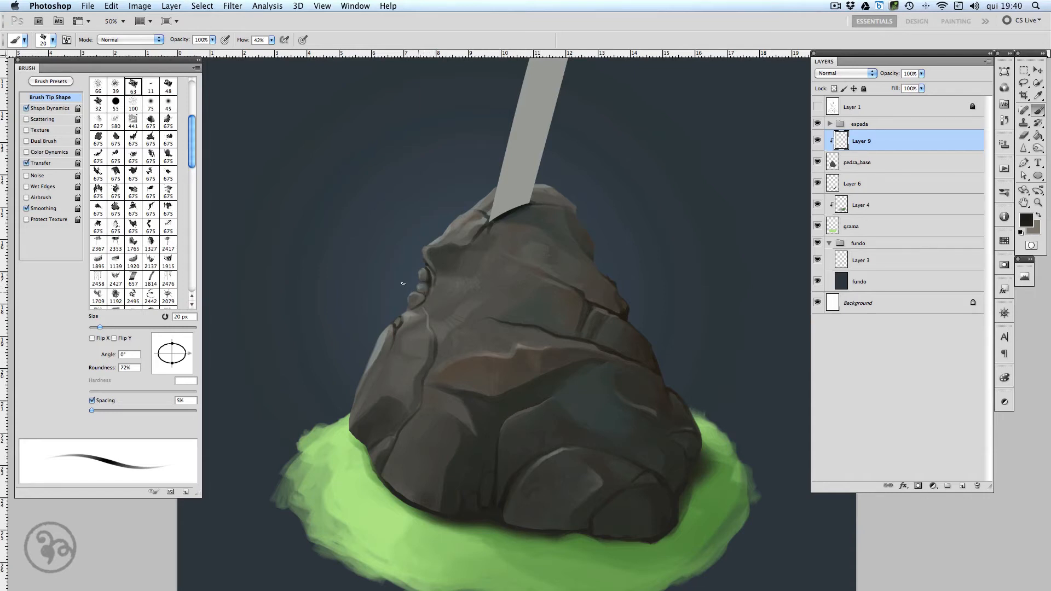
# Refine the small stones and the crack below them on the rock's left side with sampled light and dark tones.
pyautogui.keyDown('alt'); pyautogui.click(408, 310); pyautogui.keyUp('alt')
pyautogui.keyDown('alt'); pyautogui.click(395, 332); pyautogui.keyUp('alt')
pyautogui.keyDown('alt'); pyautogui.click(426, 361); pyautogui.keyUp('alt')
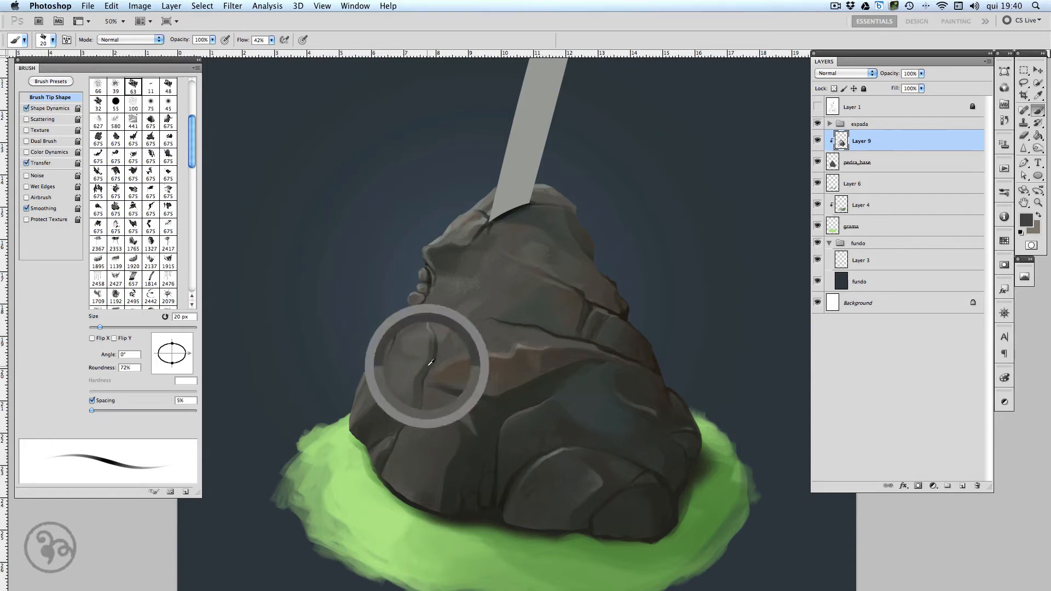
pyautogui.keyDown('alt'); pyautogui.click(417, 311); pyautogui.keyUp('alt')
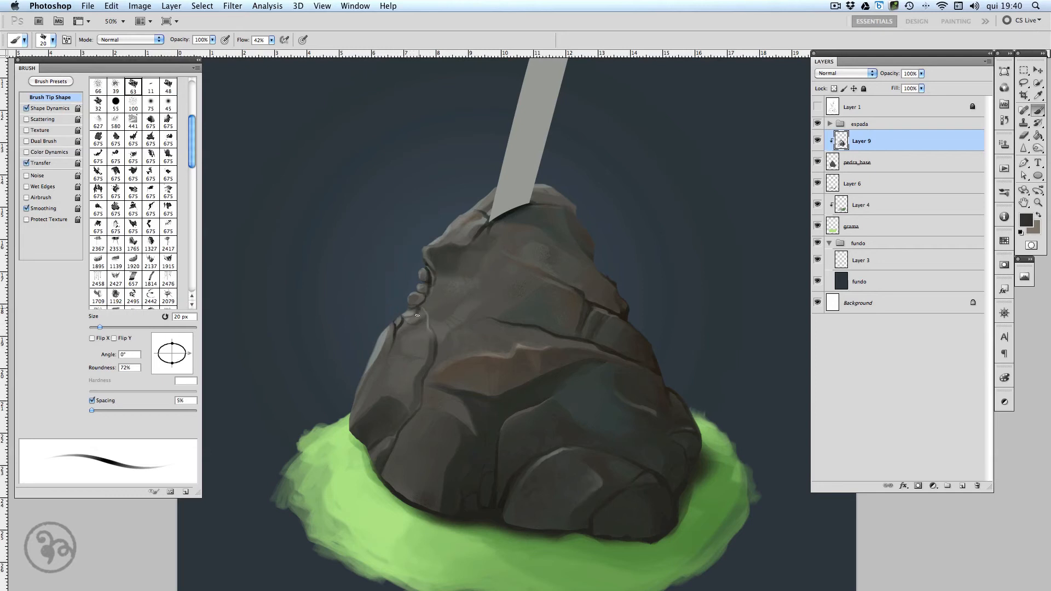
# Turn off Shape Dynamics and blend the face beside the small stones with a sampled grey at 40 px.
pyautogui.keyDown('alt'); pyautogui.click(450, 256); pyautogui.keyUp('alt')
pyautogui.click(26, 108)
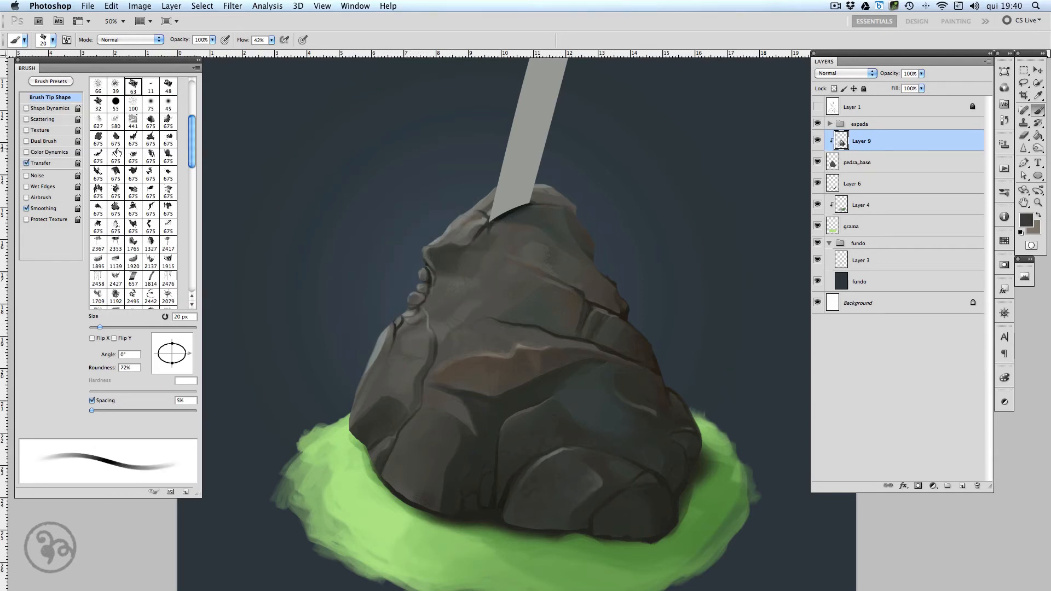
pyautogui.press(']')
pyautogui.press(']')
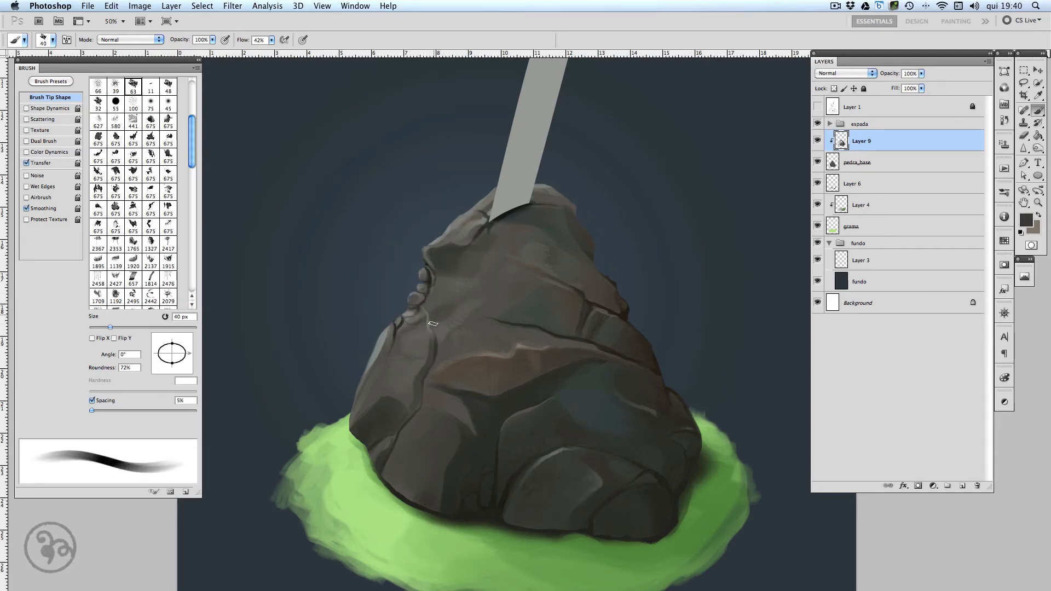
pyautogui.moveTo(433, 324); pyautogui.dragTo(435, 277)
pyautogui.moveTo(436, 323)
pyautogui.mouseDown()
pyautogui.moveTo(445, 311)
pyautogui.moveTo(434, 294)
pyautogui.moveTo(475, 277)
pyautogui.moveTo(456, 271)
pyautogui.mouseUp()
# Return the brush to 20 px with Shape Dynamics on and paint a sampled light grey highlight along the lower-left boulder's edge.
pyautogui.press('[')
pyautogui.press('[')
pyautogui.click(26, 109)
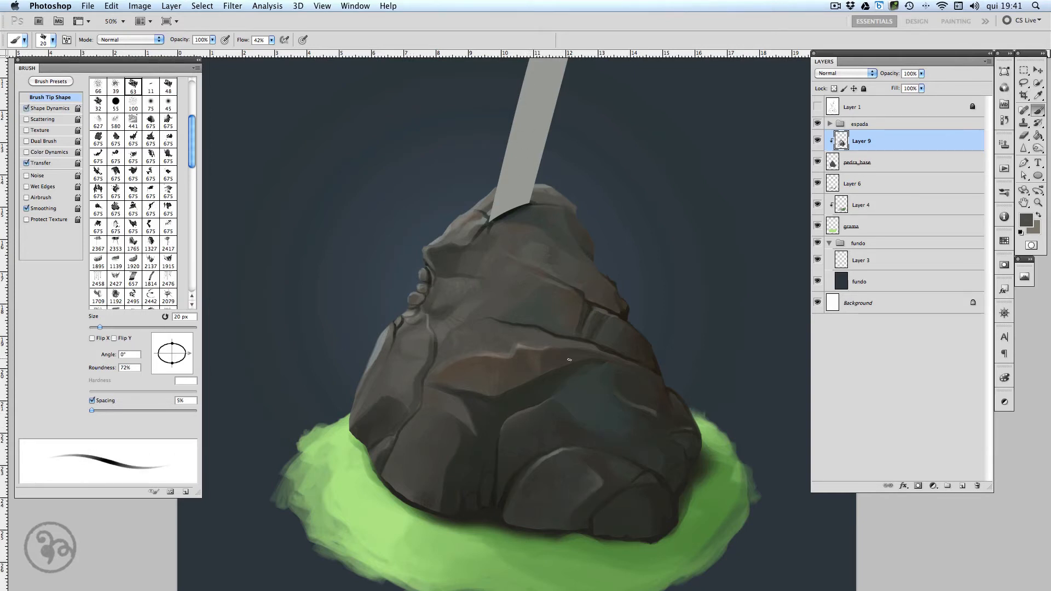
pyautogui.keyDown('alt'); pyautogui.click(380, 346); pyautogui.keyUp('alt')
pyautogui.moveTo(452, 418); pyautogui.dragTo(477, 437)
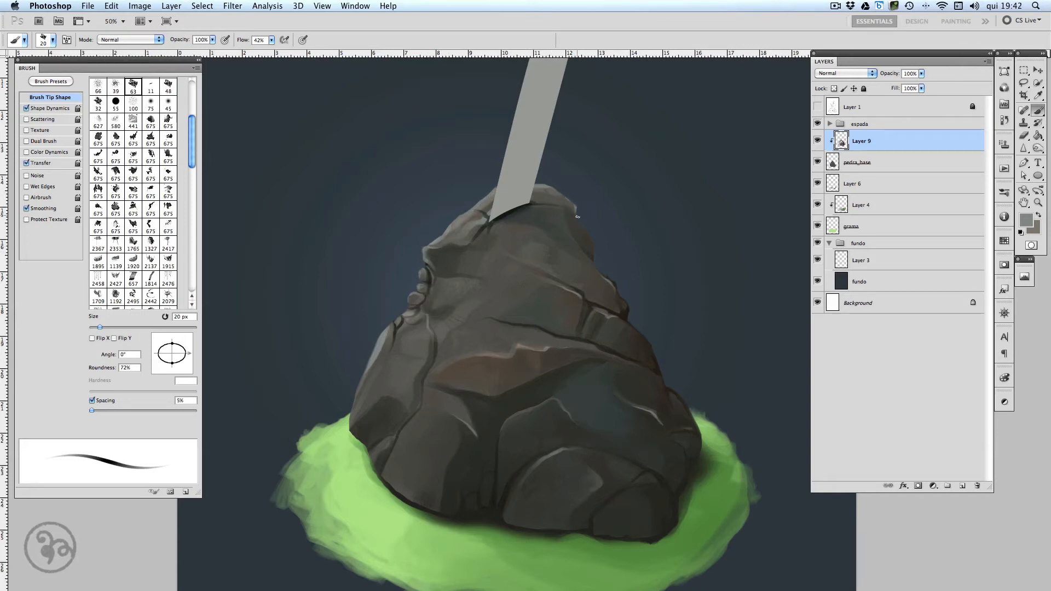
# Paint thin light grey highlights along the rock's top, its right-side edges and the lower-right boulder.
pyautogui.moveTo(568, 202); pyautogui.dragTo(547, 185)
pyautogui.moveTo(583, 222); pyautogui.dragTo(595, 244)
pyautogui.moveTo(650, 373); pyautogui.dragTo(662, 378)
pyautogui.moveTo(643, 469); pyautogui.dragTo(658, 479)
pyautogui.press('super+minus')
pyautogui.press('super+minus')
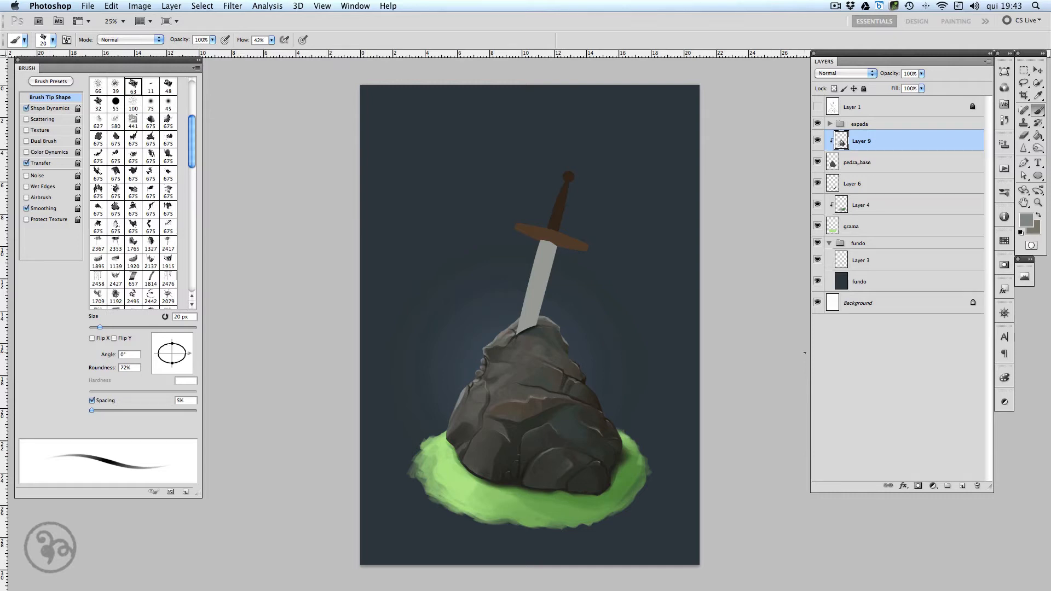
# Create a new layer above the rock, set the foreground color to dark green and turn off Shape Dynamics.
pyautogui.click(963, 485)
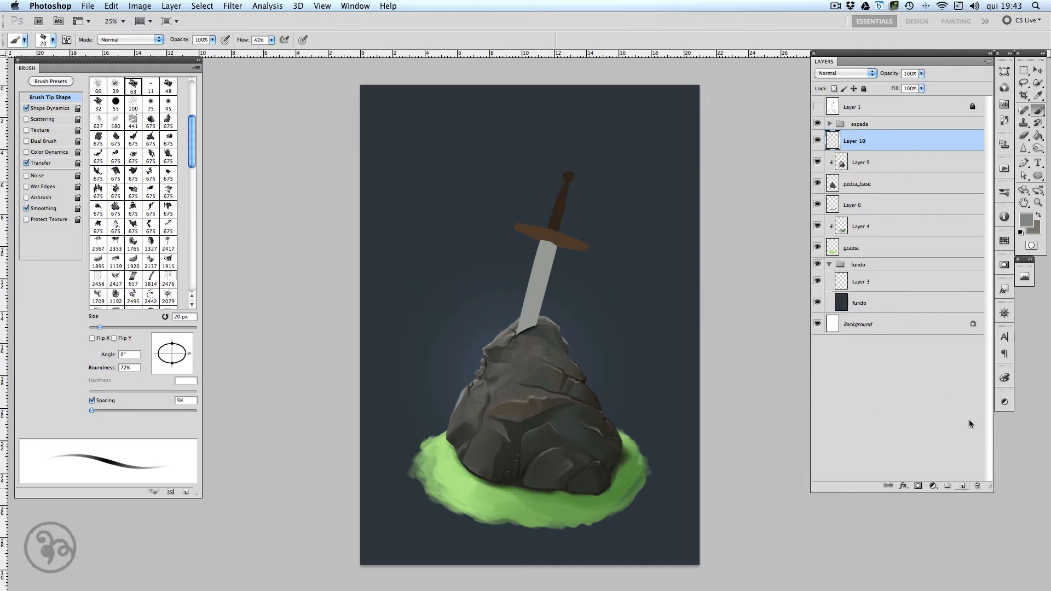
pyautogui.click(1026, 220)
pyautogui.click(919, 377)
pyautogui.press('b')
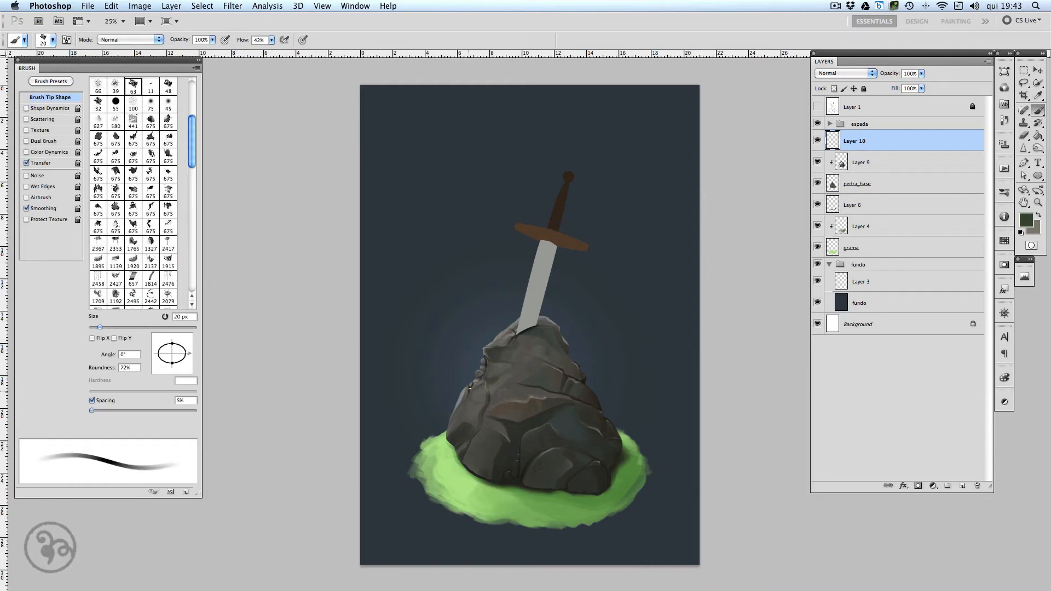
pyautogui.press('super+plus')
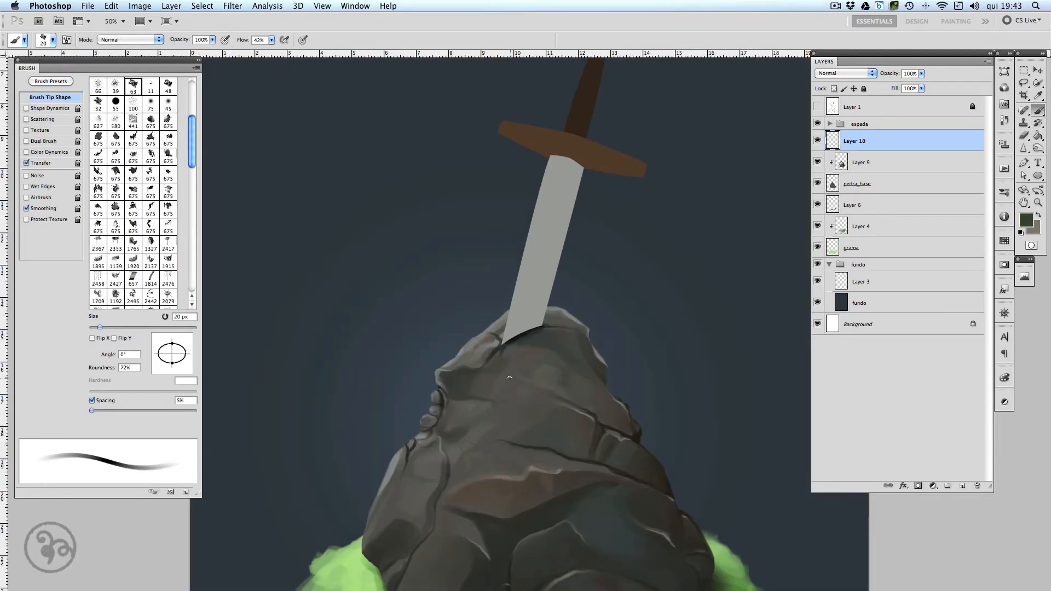
# Paint a green foliage patch on the rock's upper-left edge and darken it with Curves, mapping input 127 to output 99.
pyautogui.scroll(-3, 469, 407)
pyautogui.moveTo(449, 315)
pyautogui.mouseDown()
pyautogui.moveTo(469, 327)
pyautogui.moveTo(474, 309)
pyautogui.moveTo(489, 318)
pyautogui.moveTo(473, 344)
pyautogui.moveTo(474, 334)
pyautogui.moveTo(483, 344)
pyautogui.moveTo(461, 342)
pyautogui.moveTo(485, 348)
pyautogui.mouseUp()
pyautogui.press('super+m')
pyautogui.moveTo(896, 373); pyautogui.dragTo(900, 382)
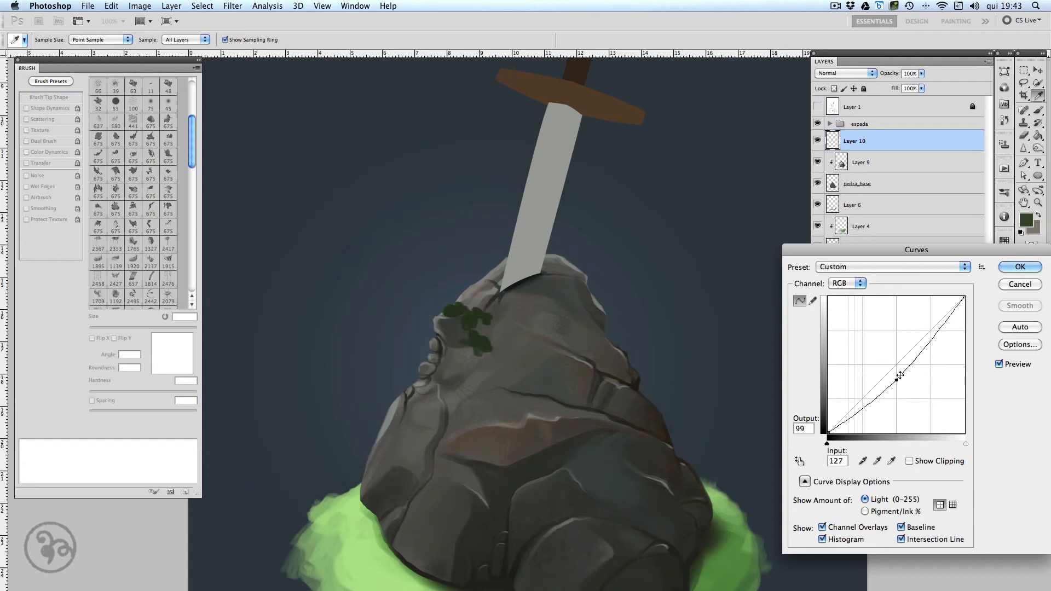
pyautogui.click(1016, 267)
# Extend the foliage with a sampled dark green at 25 px and add patches below the small stones and on the lower-left boulder.
pyautogui.press(']')
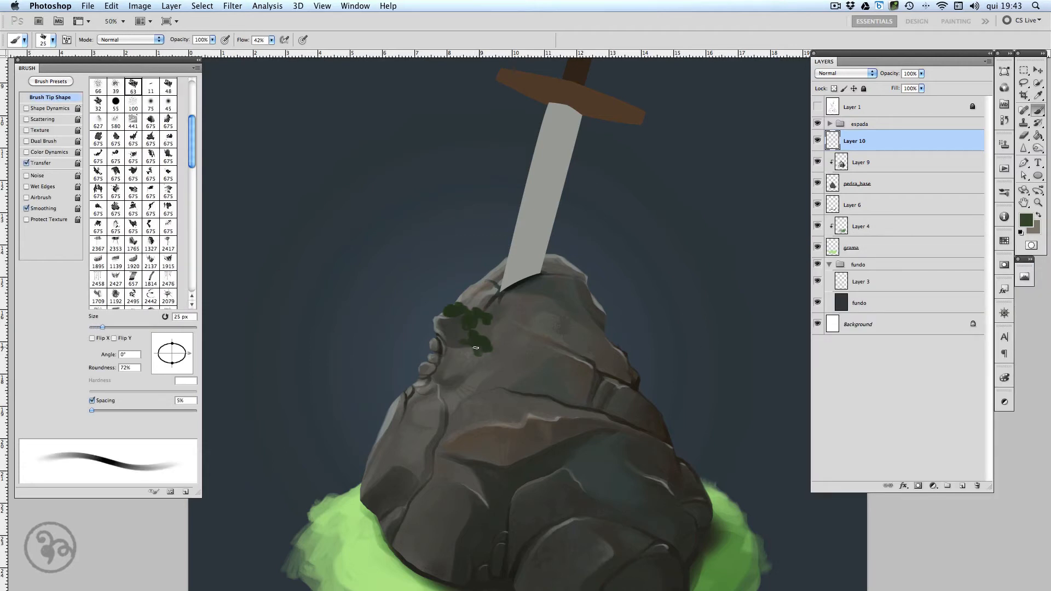
pyautogui.keyDown('alt'); pyautogui.click(482, 343); pyautogui.keyUp('alt')
pyautogui.moveTo(475, 343); pyautogui.dragTo(469, 348)
pyautogui.moveTo(461, 307); pyautogui.dragTo(470, 308)
pyautogui.moveTo(491, 345); pyautogui.dragTo(496, 354)
pyautogui.moveTo(438, 384)
pyautogui.mouseDown()
pyautogui.moveTo(430, 380)
pyautogui.moveTo(443, 382)
pyautogui.moveTo(448, 404)
pyautogui.mouseUp()
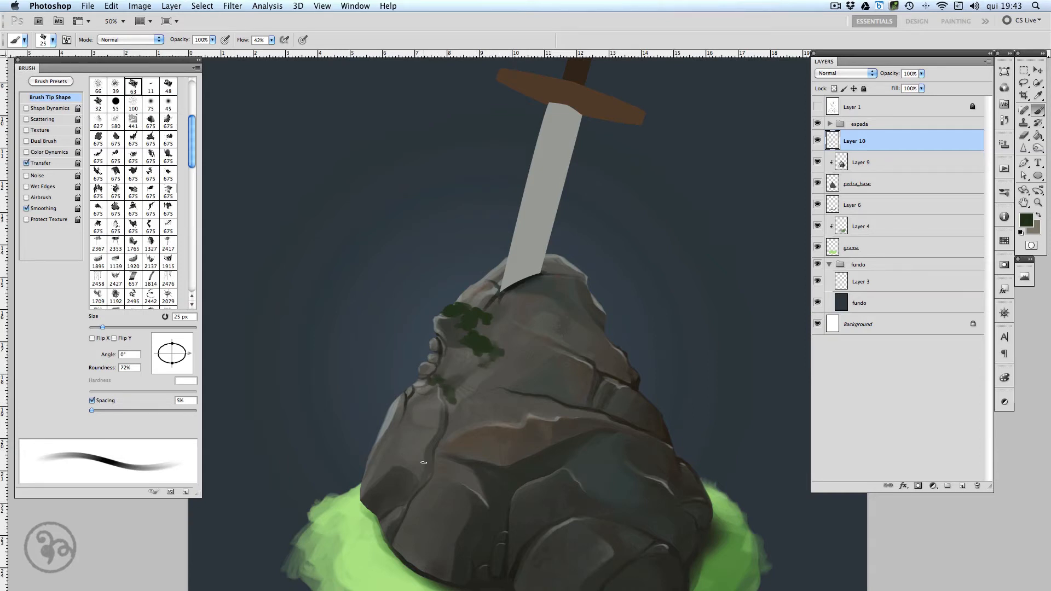
pyautogui.moveTo(436, 461)
pyautogui.mouseDown()
pyautogui.moveTo(432, 476)
pyautogui.moveTo(424, 470)
pyautogui.moveTo(432, 463)
pyautogui.moveTo(430, 487)
pyautogui.moveTo(447, 460)
pyautogui.mouseUp()
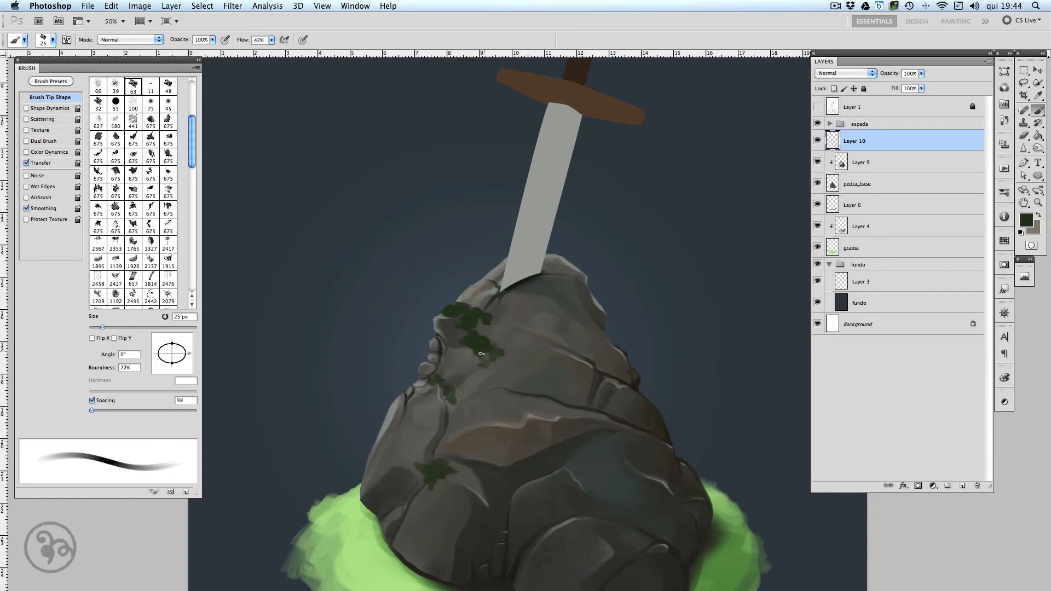
# Widen the left foliage patches and add dark green clumps on the rock's right edge and beside the base of the blade.
pyautogui.moveTo(482, 355)
pyautogui.mouseDown()
pyautogui.moveTo(460, 335)
pyautogui.moveTo(495, 324)
pyautogui.moveTo(467, 301)
pyautogui.moveTo(450, 304)
pyautogui.moveTo(470, 308)
pyautogui.mouseUp()
pyautogui.moveTo(588, 327); pyautogui.dragTo(622, 349)
pyautogui.scroll(-3, 618, 453)
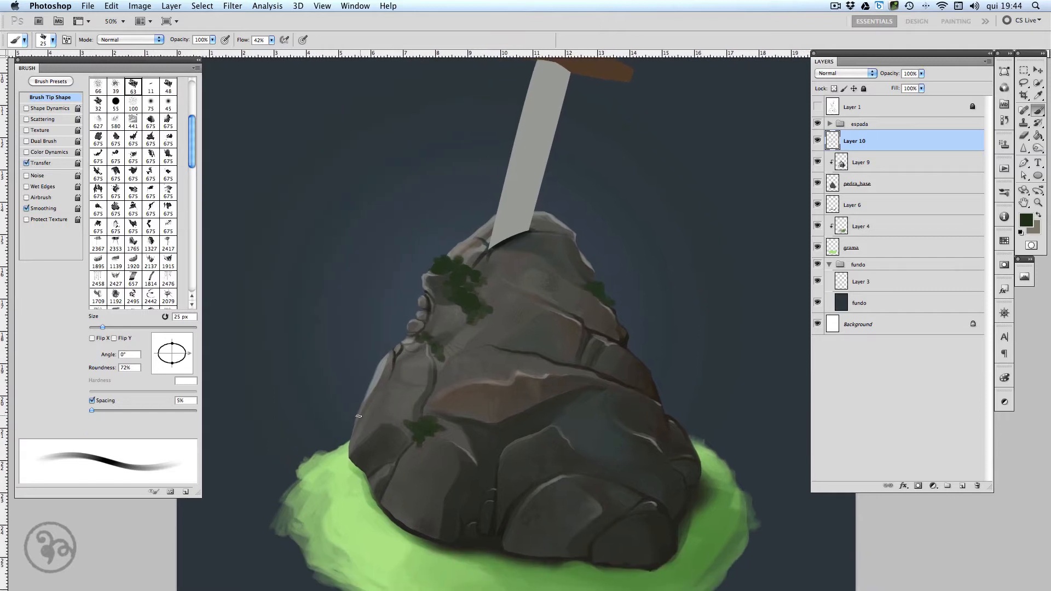
pyautogui.moveTo(374, 421)
pyautogui.mouseDown()
pyautogui.moveTo(399, 414)
pyautogui.moveTo(413, 422)
pyautogui.moveTo(397, 415)
pyautogui.moveTo(409, 447)
pyautogui.moveTo(391, 427)
pyautogui.mouseUp()
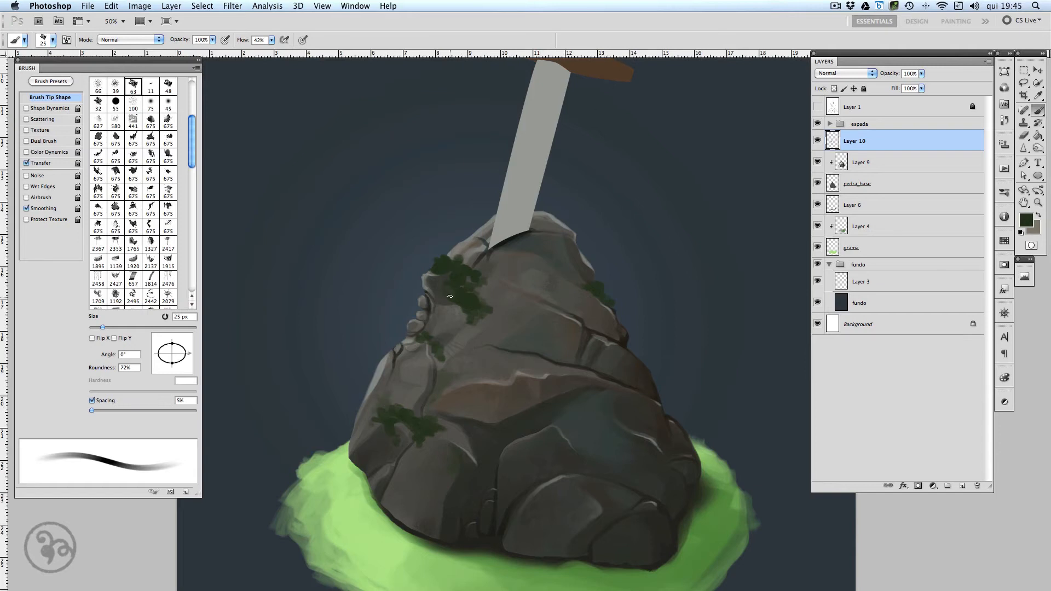
pyautogui.moveTo(443, 293)
pyautogui.mouseDown()
pyautogui.moveTo(475, 311)
pyautogui.moveTo(490, 297)
pyautogui.moveTo(479, 296)
pyautogui.mouseUp()
pyautogui.moveTo(467, 242); pyautogui.dragTo(489, 232)
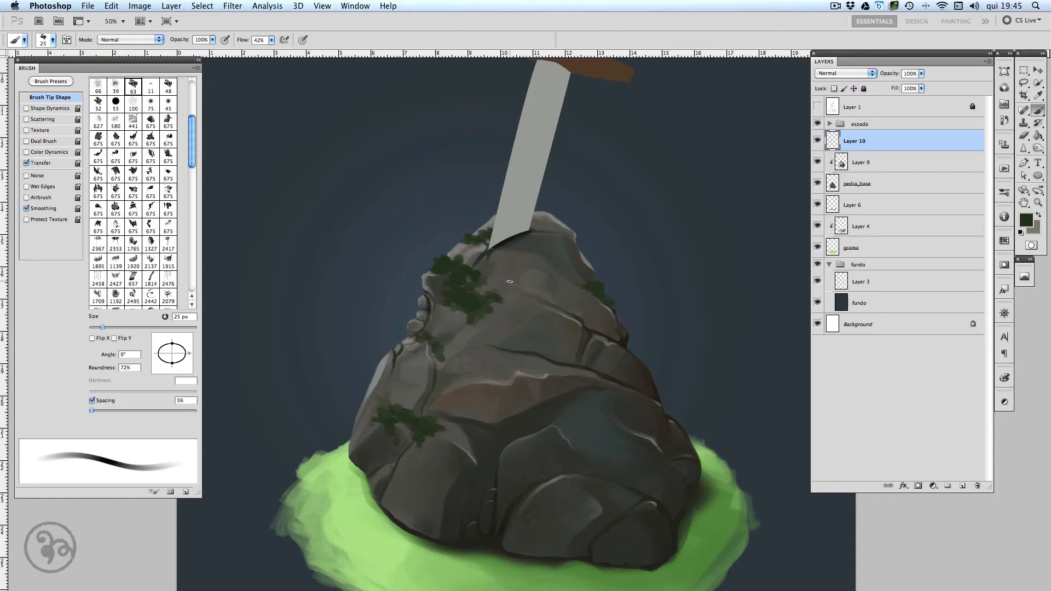
pyautogui.press('super+minus')
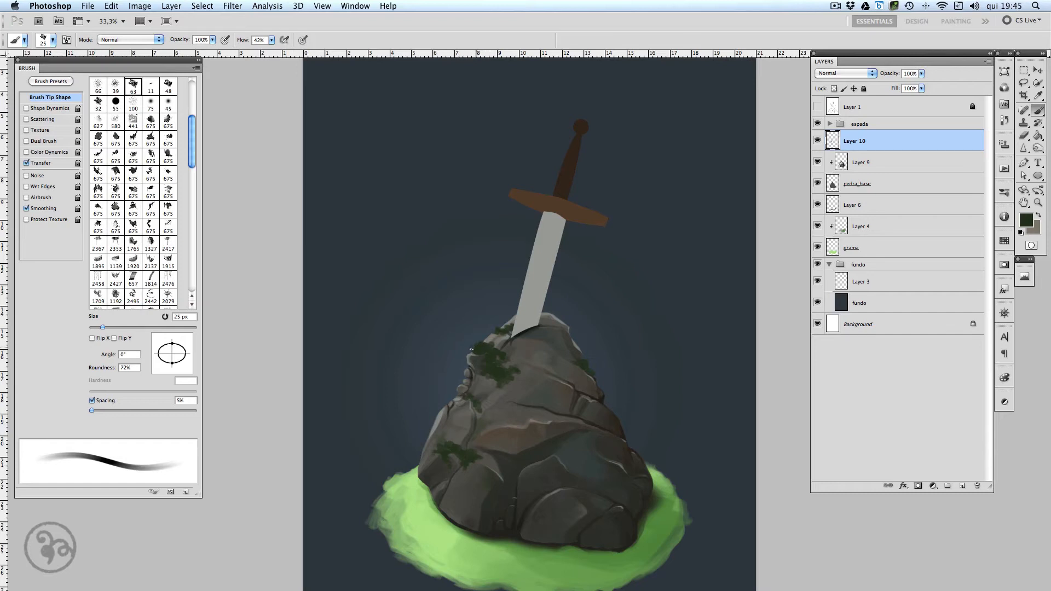
pyautogui.moveTo(496, 363); pyautogui.dragTo(507, 368)
pyautogui.moveTo(441, 462); pyautogui.dragTo(452, 458)
# Set the foreground color to mid green #578f35 and choose the 39 px bristle brush tip.
pyautogui.press('super+plus')
pyautogui.moveTo(662, 419); pyautogui.dragTo(640, 397)
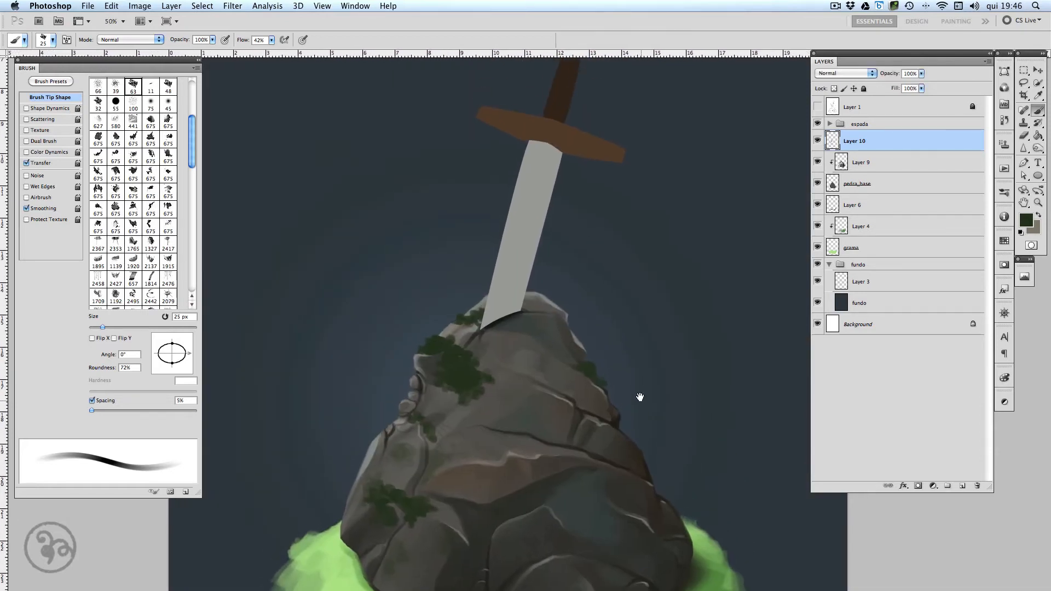
pyautogui.click(1032, 218)
pyautogui.click(752, 445)
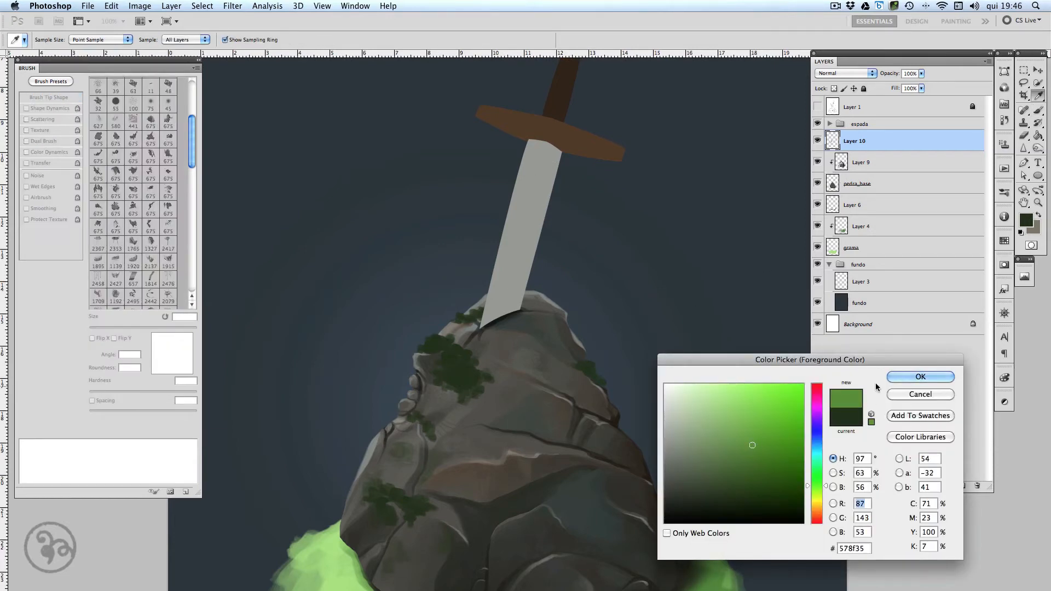
pyautogui.click(913, 377)
pyautogui.press('[')
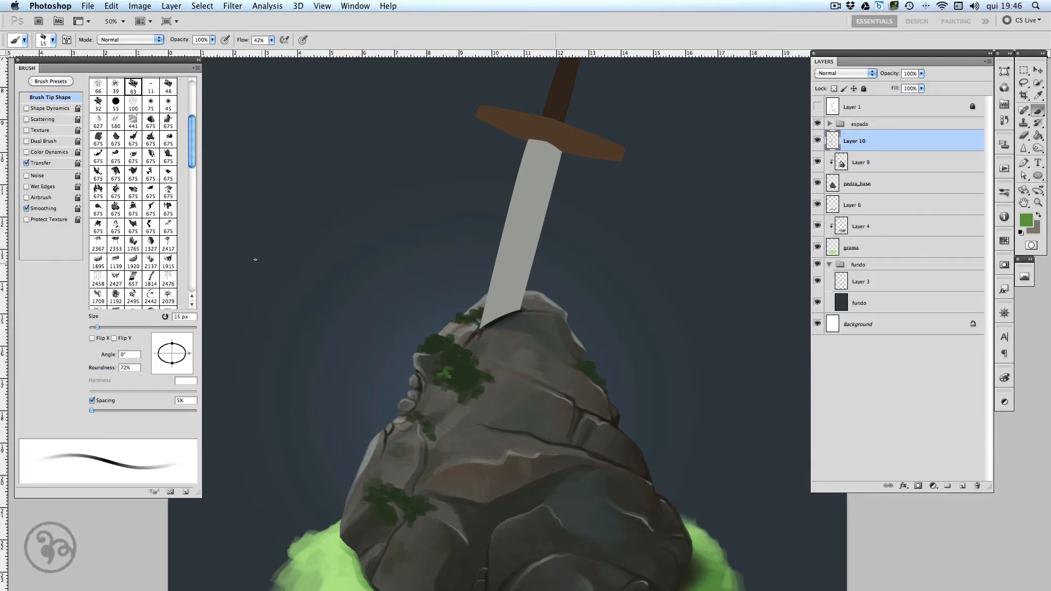
pyautogui.click(115, 86)
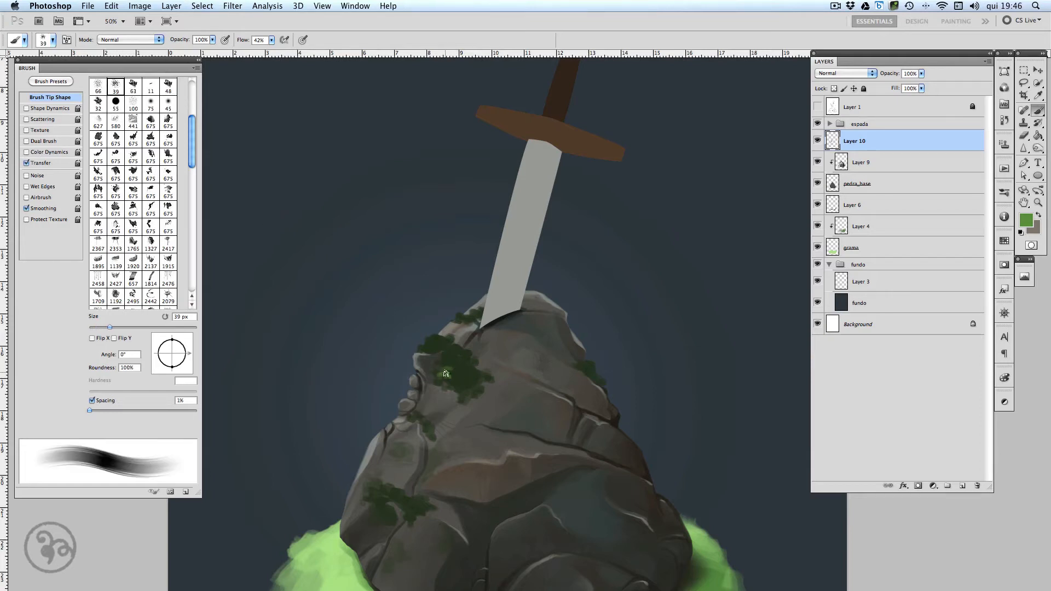
# Paint mid green light areas on the upper-left, blade-side, right-edge and lower-left foliage clumps, varying the brush between 25 and 39 px.
pyautogui.moveTo(446, 374)
pyautogui.mouseDown()
pyautogui.moveTo(450, 357)
pyautogui.moveTo(461, 360)
pyautogui.moveTo(456, 381)
pyautogui.moveTo(475, 365)
pyautogui.moveTo(465, 355)
pyautogui.moveTo(474, 359)
pyautogui.moveTo(429, 345)
pyautogui.moveTo(448, 337)
pyautogui.moveTo(427, 344)
pyautogui.moveTo(484, 310)
pyautogui.mouseUp()
pyautogui.press('[')
pyautogui.press('[')
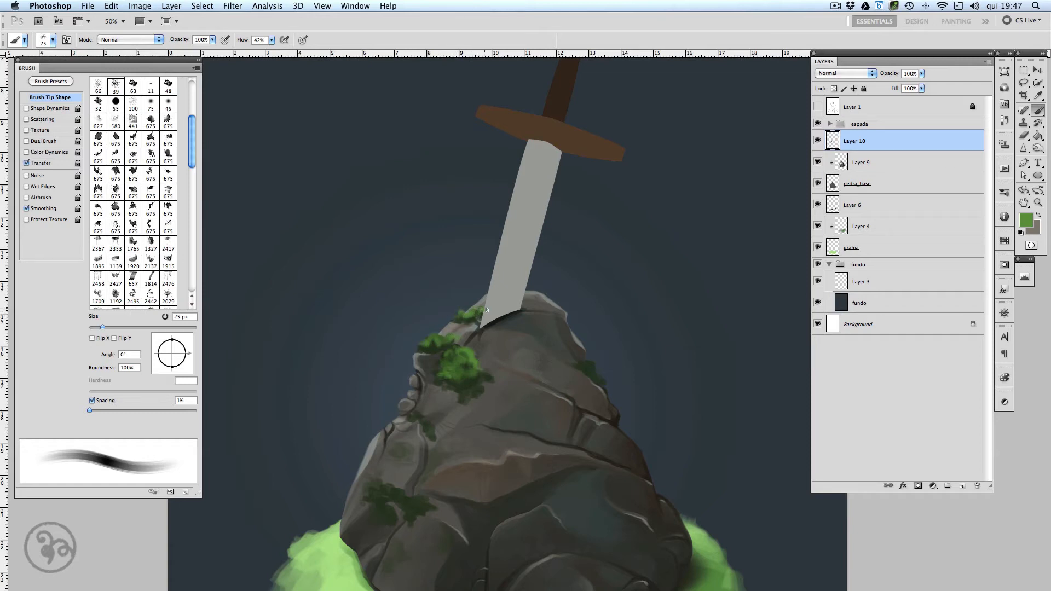
pyautogui.moveTo(580, 363); pyautogui.dragTo(604, 382)
pyautogui.press(']')
pyautogui.moveTo(370, 501); pyautogui.dragTo(410, 495)
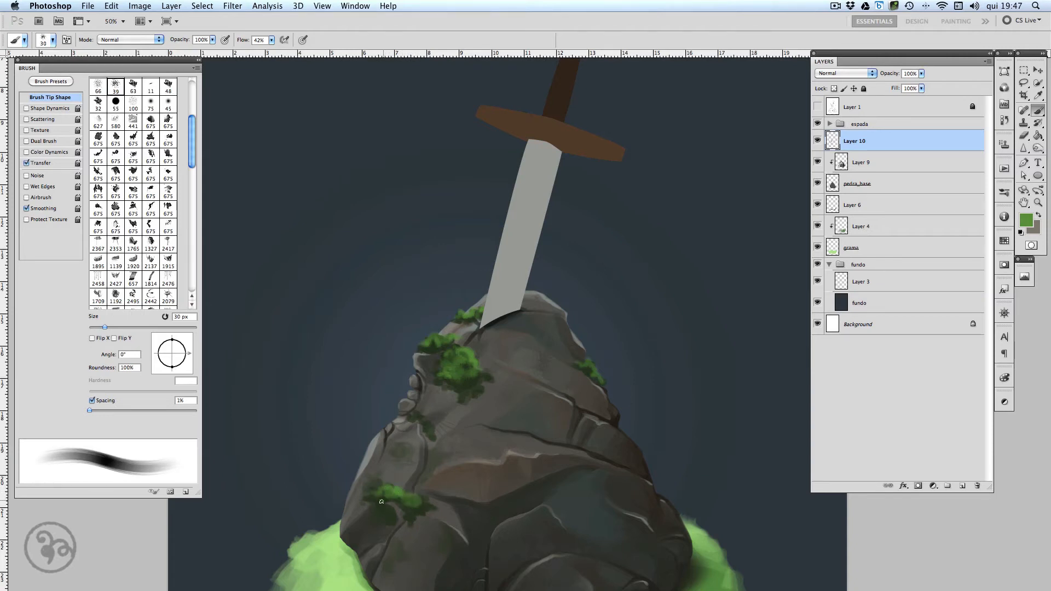
# Reduce the brush to 15 px and paint small mid green leaf details on the lower-left foliage and the clump below the small stones.
pyautogui.press('[')
pyautogui.press('[')
pyautogui.press('[')
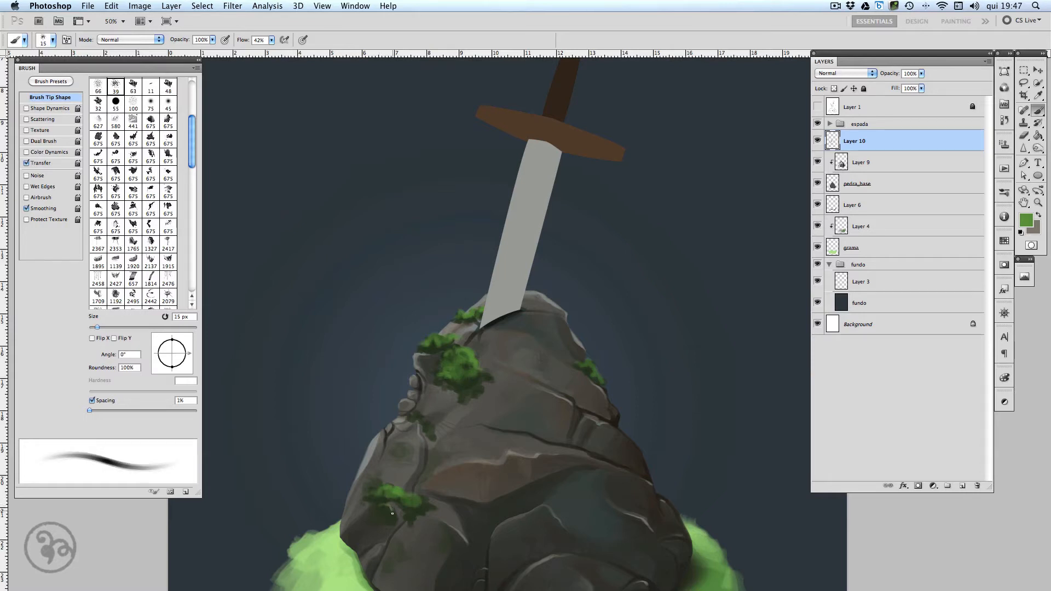
pyautogui.moveTo(396, 516)
pyautogui.mouseDown()
pyautogui.moveTo(387, 508)
pyautogui.moveTo(405, 496)
pyautogui.moveTo(432, 504)
pyautogui.moveTo(391, 485)
pyautogui.mouseUp()
pyautogui.moveTo(420, 415); pyautogui.dragTo(427, 425)
pyautogui.moveTo(462, 498); pyautogui.dragTo(465, 471)
# Pick a near-black green, turn on Shape Dynamics and paint thin dark details in the lower-left and upper-left foliage.
pyautogui.click(1029, 222)
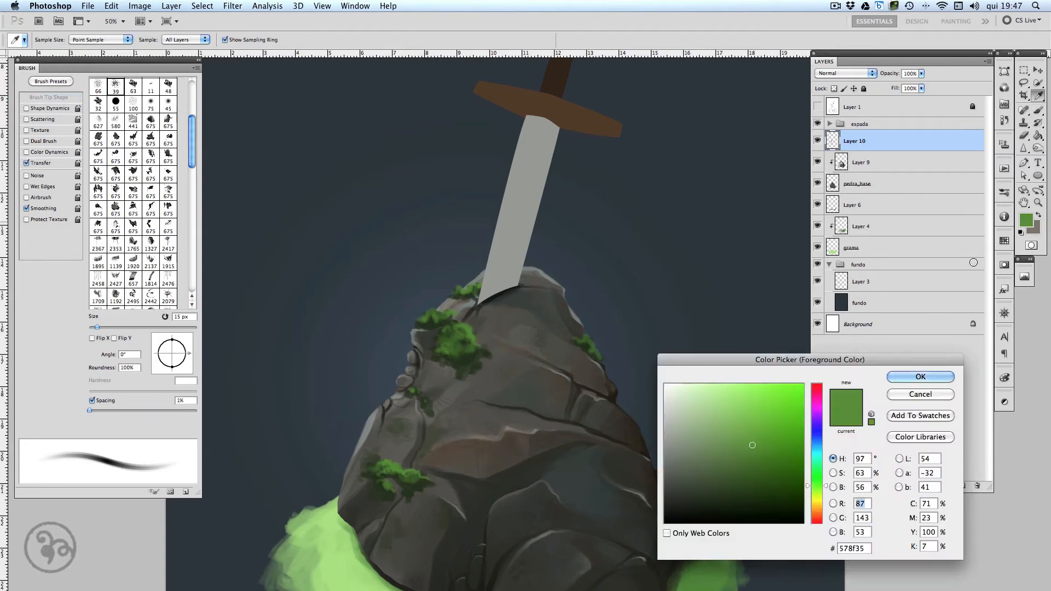
pyautogui.moveTo(753, 446); pyautogui.dragTo(690, 511)
pyautogui.press('Return')
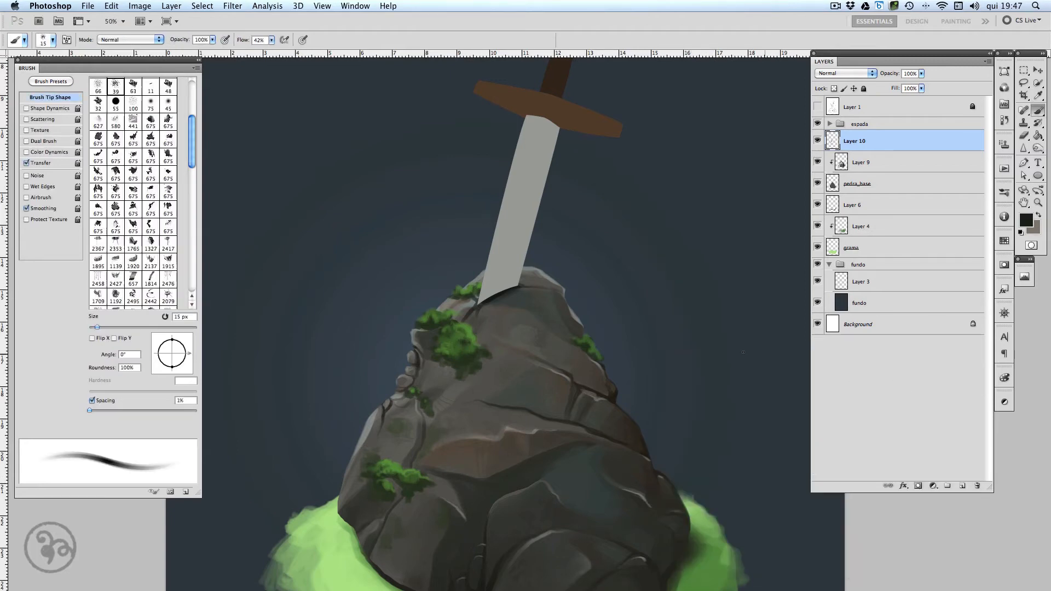
pyautogui.click(26, 108)
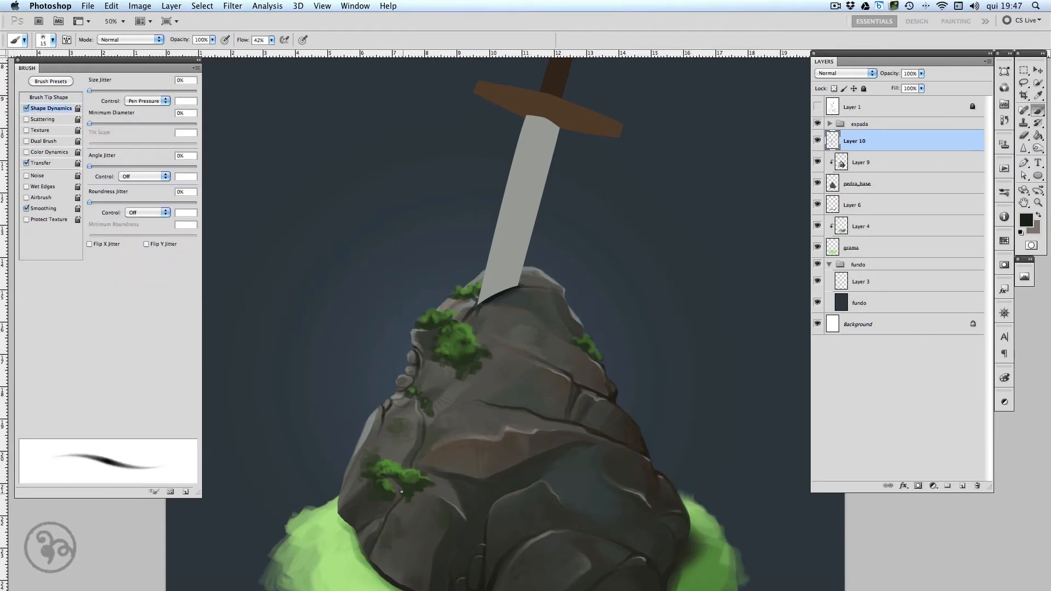
pyautogui.moveTo(402, 492); pyautogui.dragTo(398, 479)
pyautogui.moveTo(420, 331); pyautogui.dragTo(470, 295)
# Select Layer 4, sample the green of the grass and set the foreground color to darker green #405c34.
pyautogui.press('super+minus')
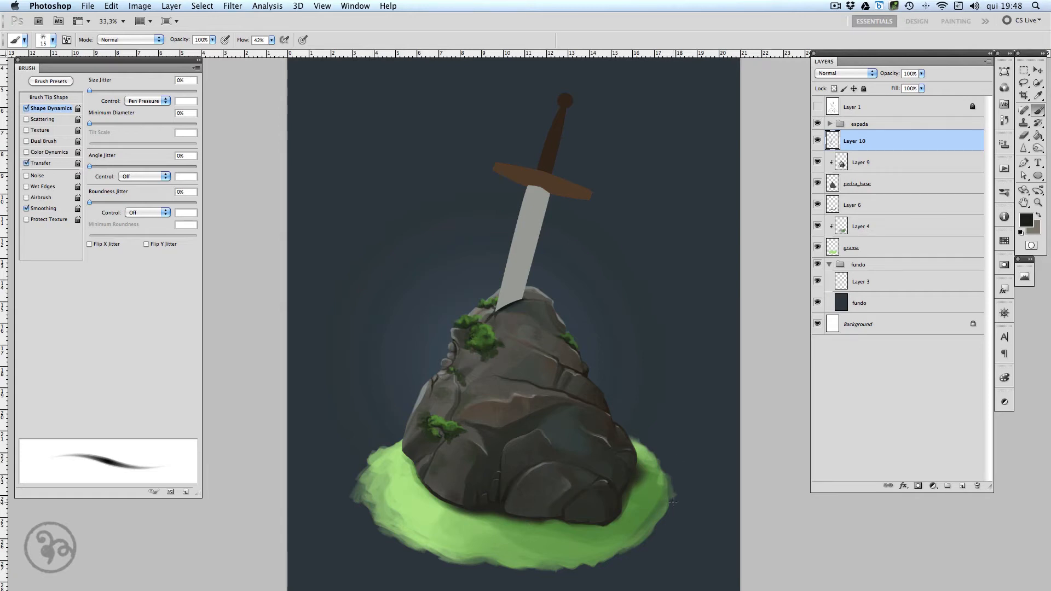
pyautogui.click(892, 231)
pyautogui.keyDown('alt'); pyautogui.click(646, 492); pyautogui.keyUp('alt')
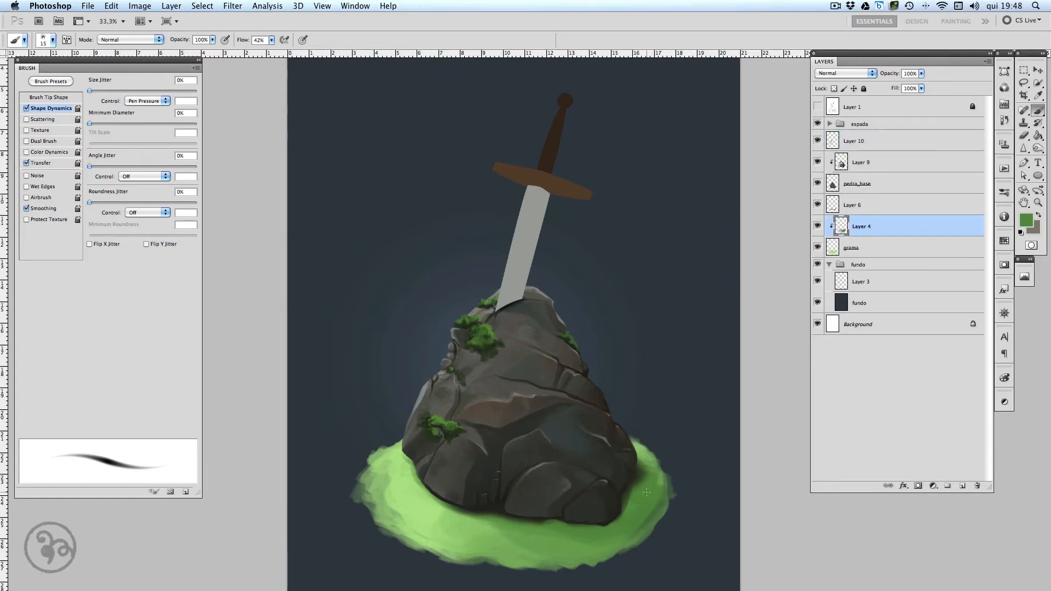
pyautogui.click(1027, 220)
pyautogui.click(724, 473)
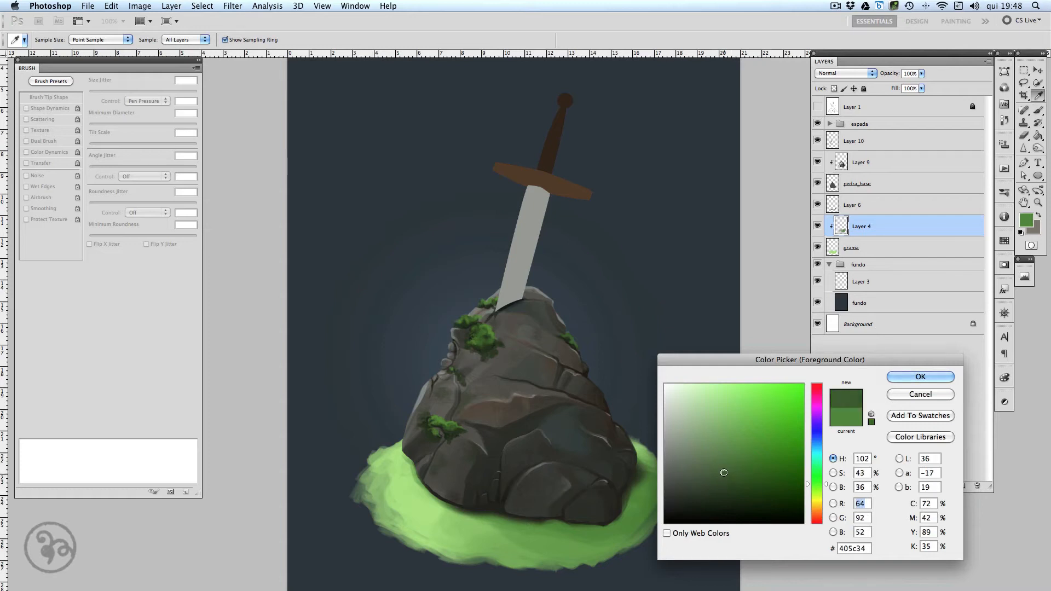
pyautogui.click(921, 377)
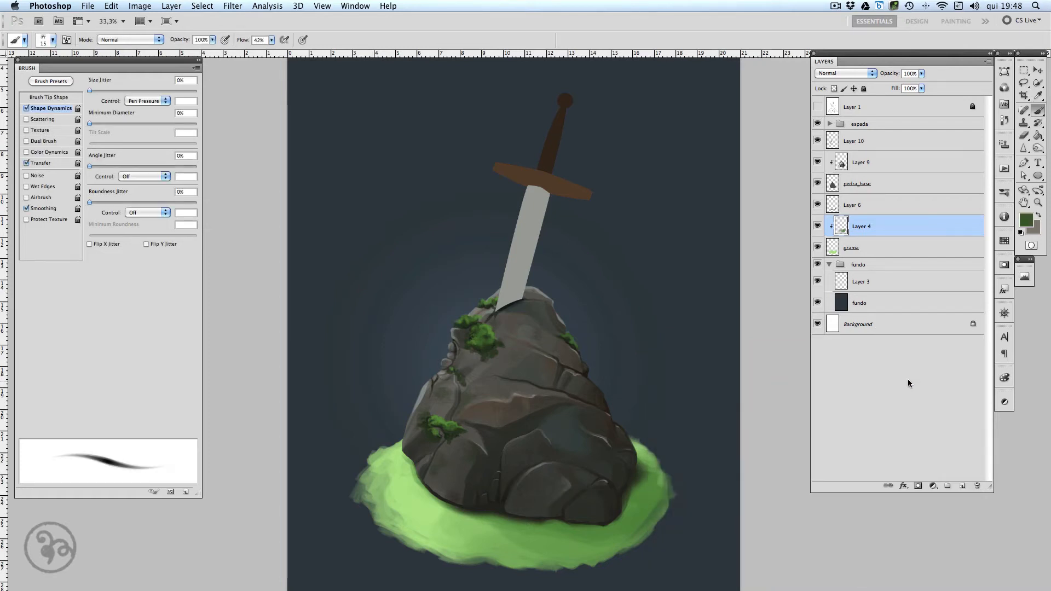
# Turn off Shape Dynamics, enlarge the bristle brush to 200 px and shade the grass around the rock's base with dark green.
pyautogui.click(26, 109)
pyautogui.press(']')
pyautogui.press(']')
pyautogui.press(']')
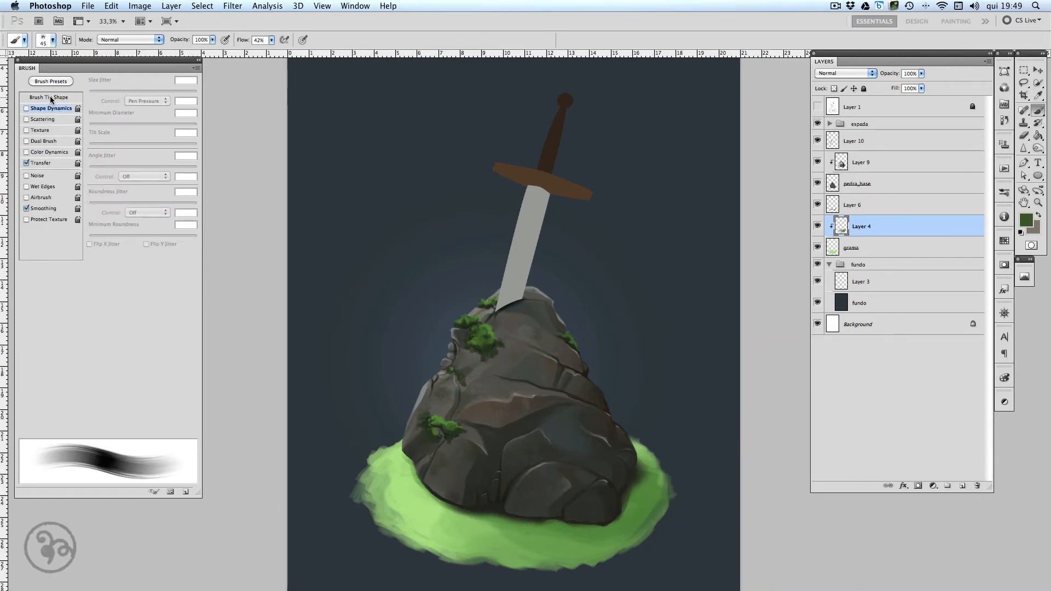
pyautogui.click(51, 99)
pyautogui.press(']')
pyautogui.press(']')
pyautogui.press(']')
pyautogui.press(']')
pyautogui.press(']')
pyautogui.press(']')
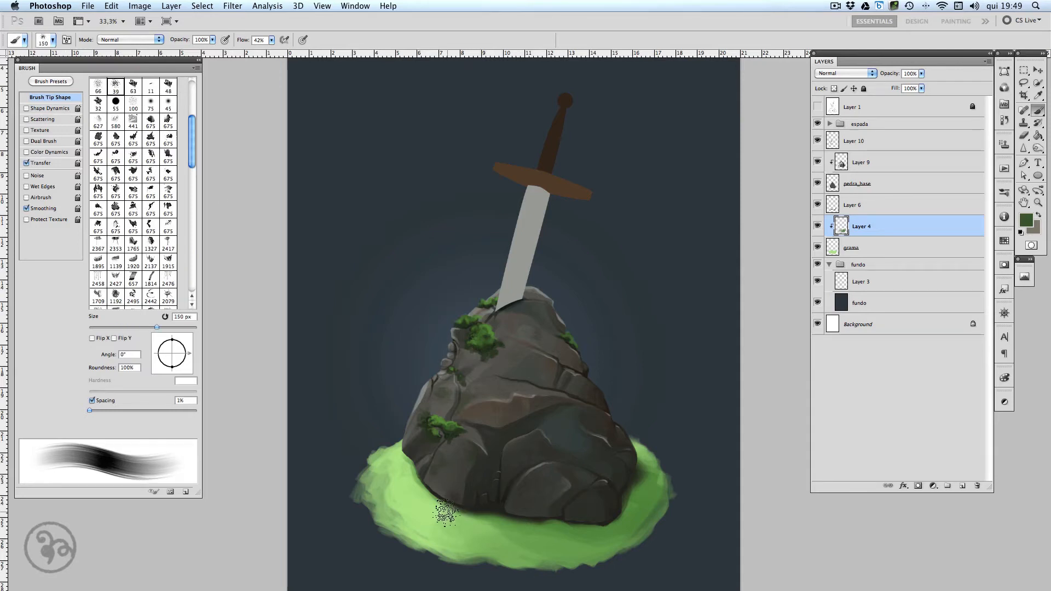
pyautogui.press(']')
pyautogui.press(']')
pyautogui.moveTo(446, 512)
pyautogui.mouseDown()
pyautogui.moveTo(507, 549)
pyautogui.moveTo(546, 529)
pyautogui.moveTo(629, 541)
pyautogui.moveTo(646, 490)
pyautogui.mouseUp()
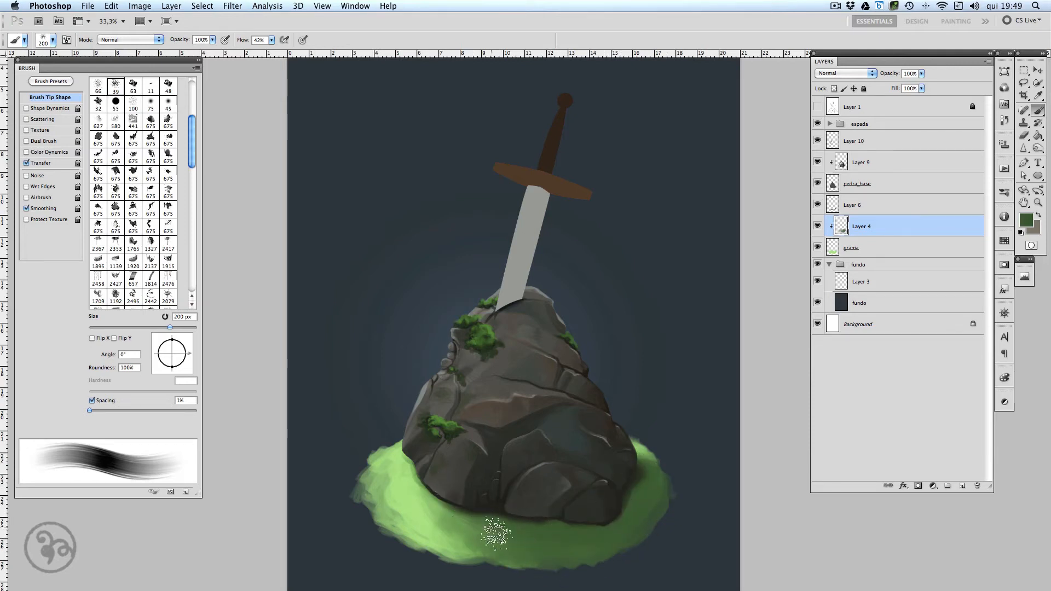
pyautogui.moveTo(406, 488); pyautogui.dragTo(468, 544)
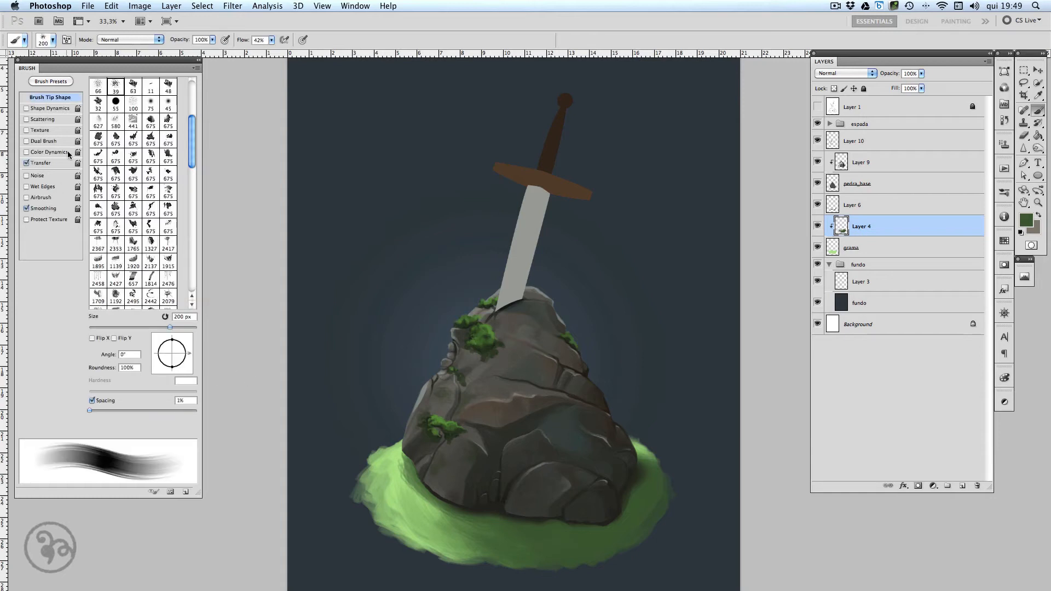
# Choose the hard round 30 px brush with 1% spacing, turn on Shape Dynamics and turn off Transfer.
pyautogui.moveTo(192, 131); pyautogui.dragTo(193, 97)
pyautogui.click(116, 84)
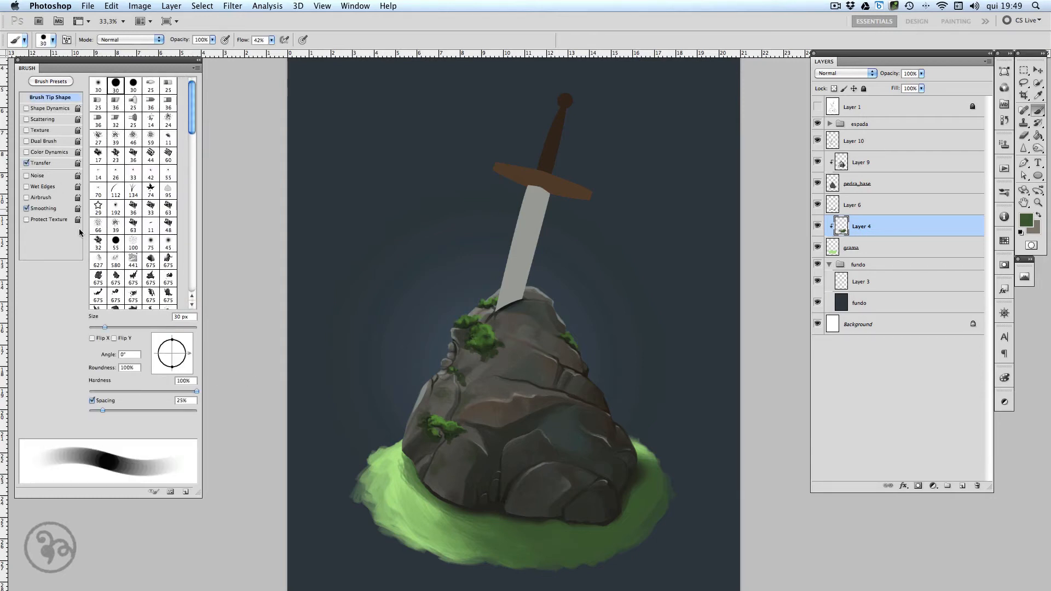
pyautogui.moveTo(103, 410); pyautogui.dragTo(76, 409)
pyautogui.click(28, 109)
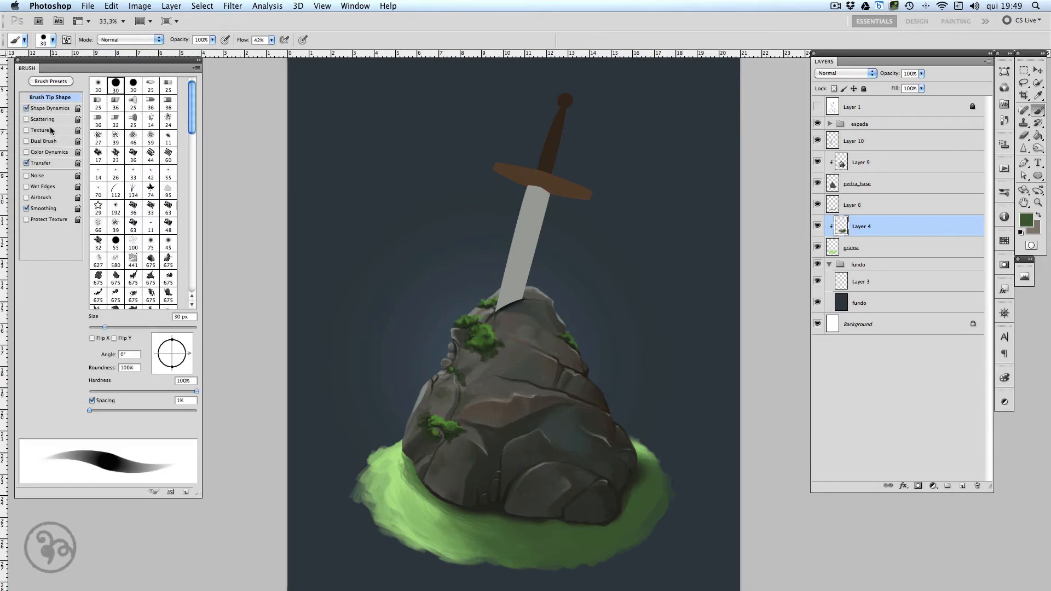
pyautogui.click(27, 163)
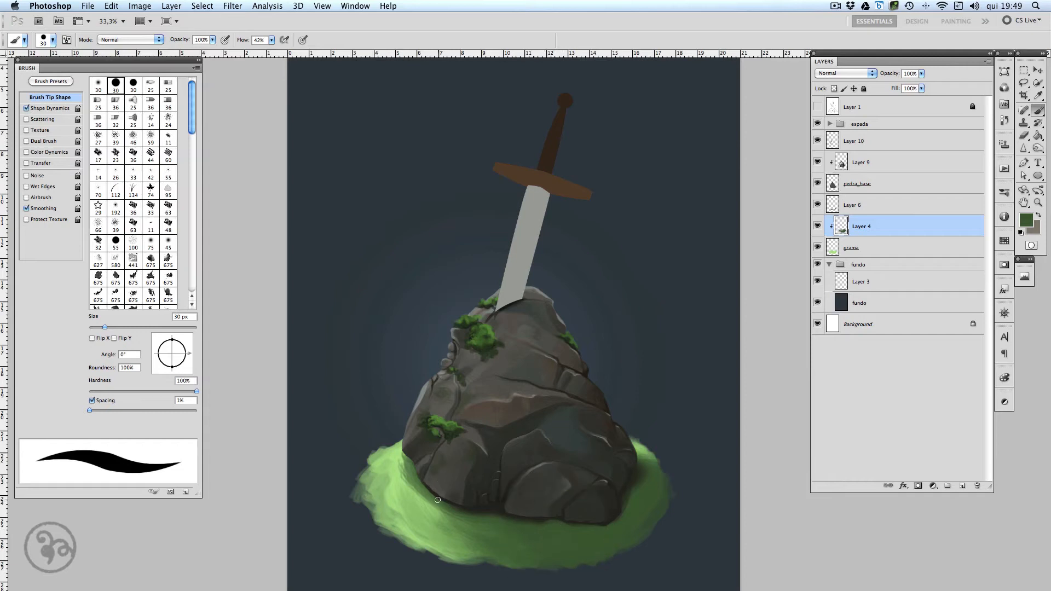
# Create a new layer above Layer 9 and paint dark green grass blades in front of the lower-right boulders.
pyautogui.click(902, 163)
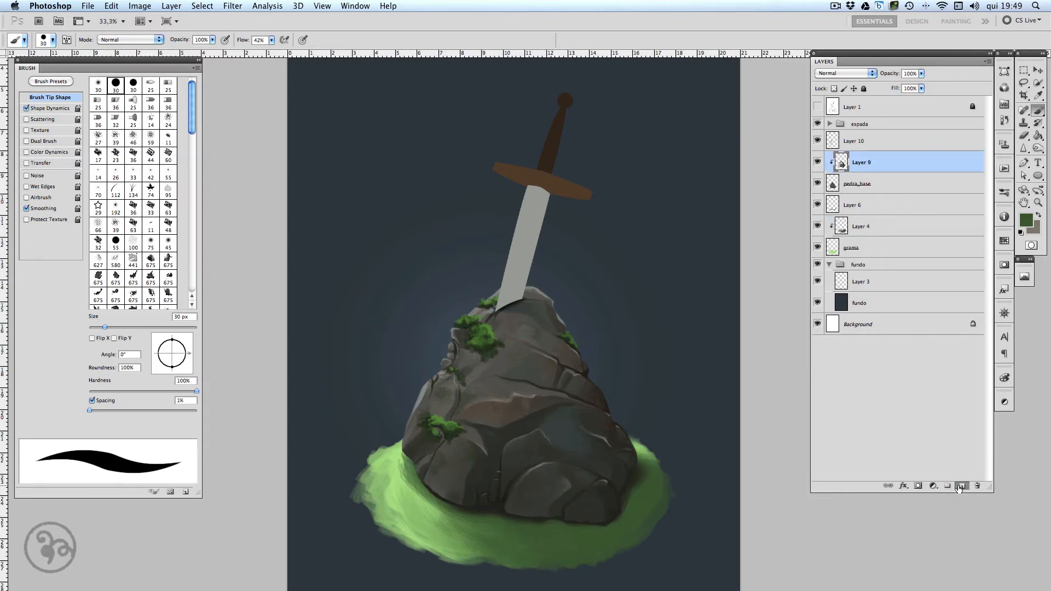
pyautogui.click(958, 488)
pyautogui.moveTo(511, 525)
pyautogui.mouseDown()
pyautogui.moveTo(527, 477)
pyautogui.moveTo(516, 520)
pyautogui.moveTo(532, 499)
pyautogui.moveTo(516, 477)
pyautogui.moveTo(540, 494)
pyautogui.mouseUp()
pyautogui.moveTo(543, 524)
pyautogui.mouseDown()
pyautogui.moveTo(552, 508)
pyautogui.moveTo(540, 491)
pyautogui.moveTo(553, 507)
pyautogui.moveTo(583, 498)
pyautogui.moveTo(567, 513)
pyautogui.mouseUp()
pyautogui.moveTo(585, 524); pyautogui.dragTo(589, 499)
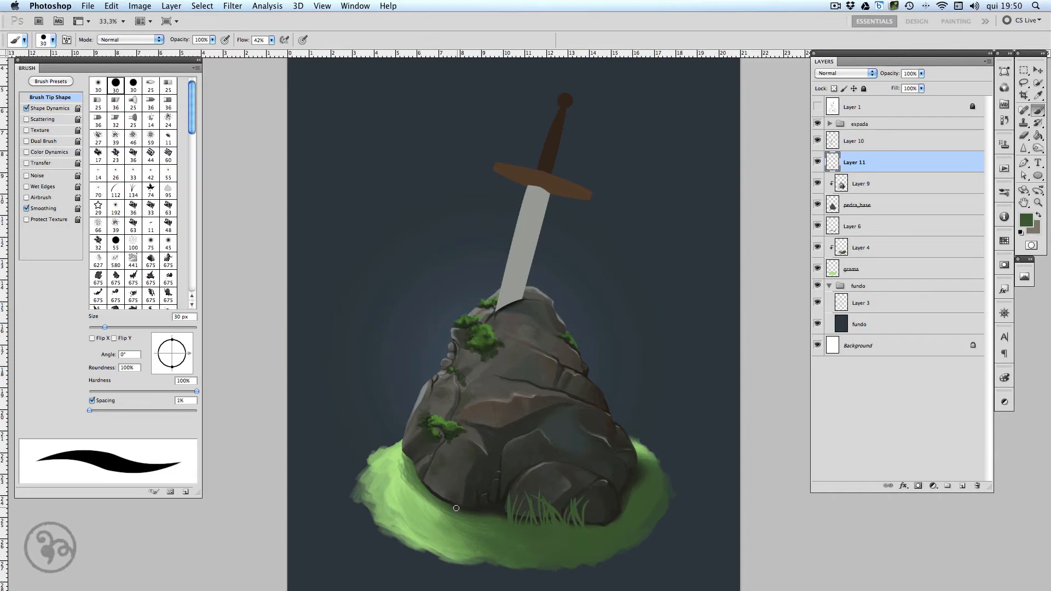
# Paint grass blades along the rock's lower-left base and the grass's left edge, sampling light and darker greens from the grass.
pyautogui.moveTo(454, 510); pyautogui.dragTo(433, 478)
pyautogui.keyDown('alt'); pyautogui.click(436, 513); pyautogui.keyUp('alt')
pyautogui.moveTo(435, 506)
pyautogui.mouseDown()
pyautogui.moveTo(441, 476)
pyautogui.moveTo(377, 426)
pyautogui.moveTo(404, 427)
pyautogui.moveTo(390, 422)
pyautogui.mouseUp()
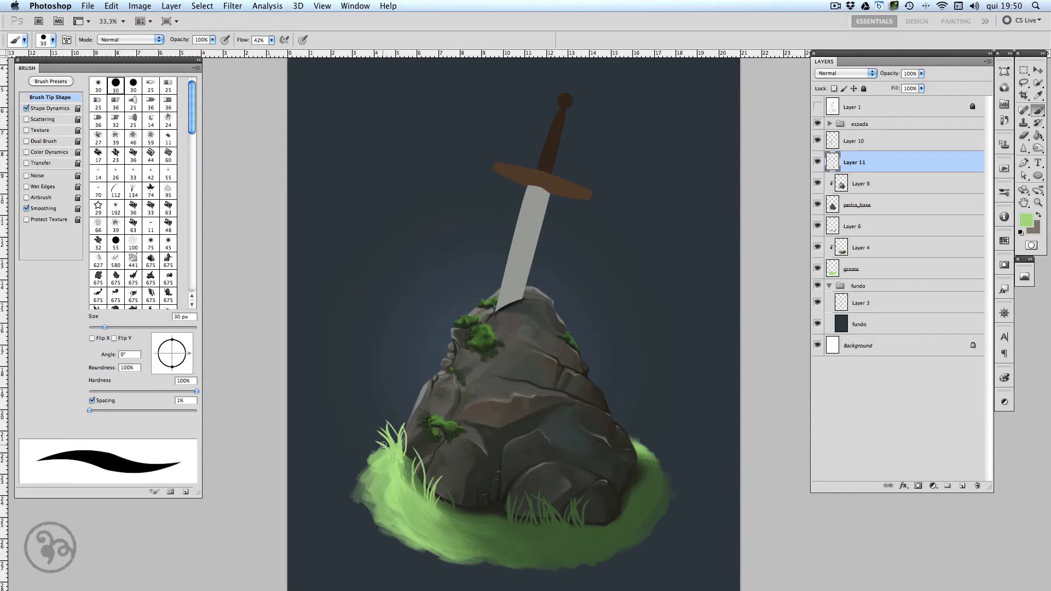
pyautogui.moveTo(386, 464)
pyautogui.mouseDown()
pyautogui.moveTo(410, 455)
pyautogui.moveTo(404, 487)
pyautogui.moveTo(421, 506)
pyautogui.moveTo(414, 501)
pyautogui.moveTo(432, 464)
pyautogui.mouseUp()
pyautogui.keyDown('alt'); pyautogui.click(424, 483); pyautogui.keyUp('alt')
pyautogui.keyDown('alt'); pyautogui.click(462, 507); pyautogui.keyUp('alt')
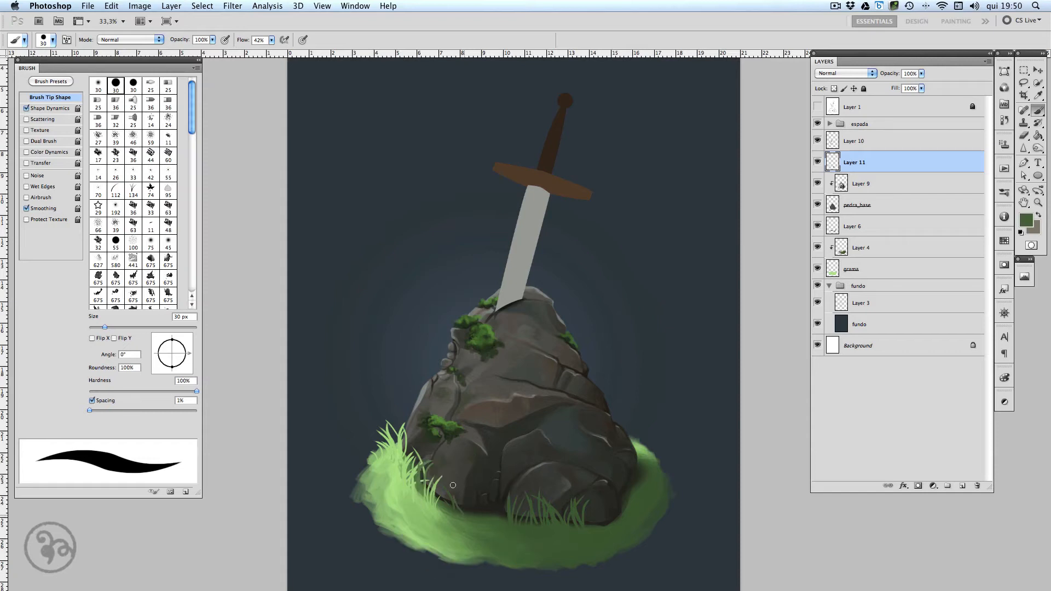
# Paint thin green grass blades rising along the base of the rock, from its front-left edge round to its right corner.
pyautogui.moveTo(459, 508); pyautogui.dragTo(453, 469)
pyautogui.moveTo(457, 494)
pyautogui.mouseDown()
pyautogui.moveTo(458, 471)
pyautogui.moveTo(473, 474)
pyautogui.moveTo(482, 496)
pyautogui.mouseUp()
pyautogui.moveTo(479, 514)
pyautogui.mouseDown()
pyautogui.moveTo(487, 496)
pyautogui.moveTo(500, 510)
pyautogui.mouseUp()
pyautogui.keyDown('alt'); pyautogui.click(603, 534); pyautogui.keyUp('alt')
pyautogui.moveTo(590, 525)
pyautogui.mouseDown()
pyautogui.moveTo(610, 536)
pyautogui.moveTo(623, 537)
pyautogui.moveTo(614, 509)
pyautogui.mouseUp()
pyautogui.moveTo(620, 515); pyautogui.dragTo(614, 499)
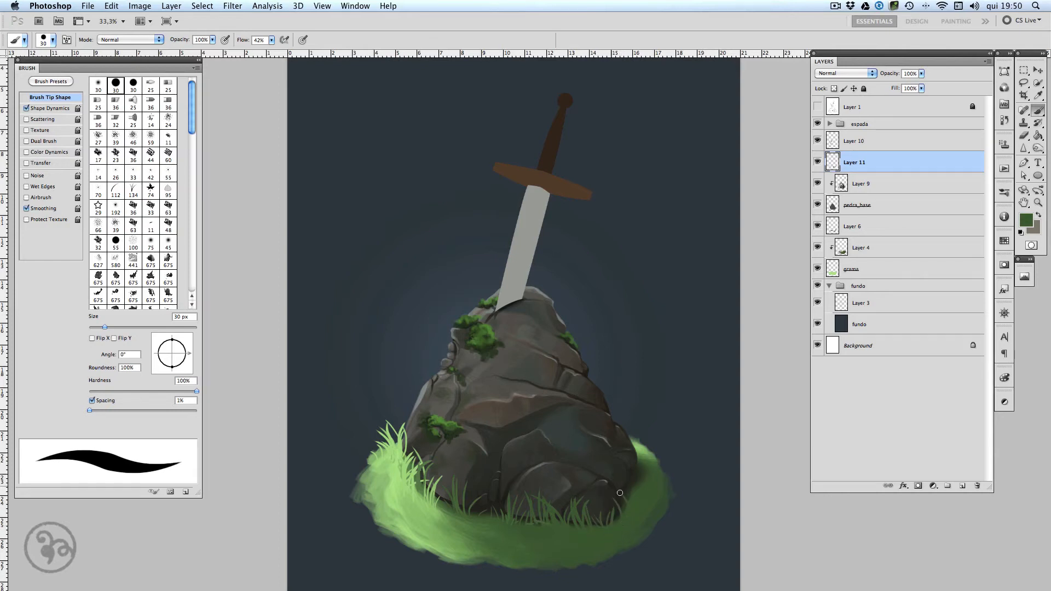
# Sample greens from the grass and paint blades against the rock's lower right edge, undoing the last stroke.
pyautogui.keyDown('alt'); pyautogui.click(630, 462); pyautogui.keyUp('alt')
pyautogui.keyDown('alt'); pyautogui.click(649, 482); pyautogui.keyUp('alt')
pyautogui.keyDown('alt'); pyautogui.click(639, 447); pyautogui.keyUp('alt')
pyautogui.moveTo(635, 447)
pyautogui.mouseDown()
pyautogui.moveTo(631, 423)
pyautogui.moveTo(639, 436)
pyautogui.mouseUp()
pyautogui.press('super+z')
# Sample light greens and paint blades along the outer left edge of the grass, redoing the first stroke.
pyautogui.keyDown('alt'); pyautogui.click(383, 460); pyautogui.keyUp('alt')
pyautogui.moveTo(371, 474); pyautogui.dragTo(365, 456)
pyautogui.press('super+z')
pyautogui.keyDown('alt'); pyautogui.click(374, 485); pyautogui.keyUp('alt')
pyautogui.moveTo(372, 477); pyautogui.dragTo(367, 457)
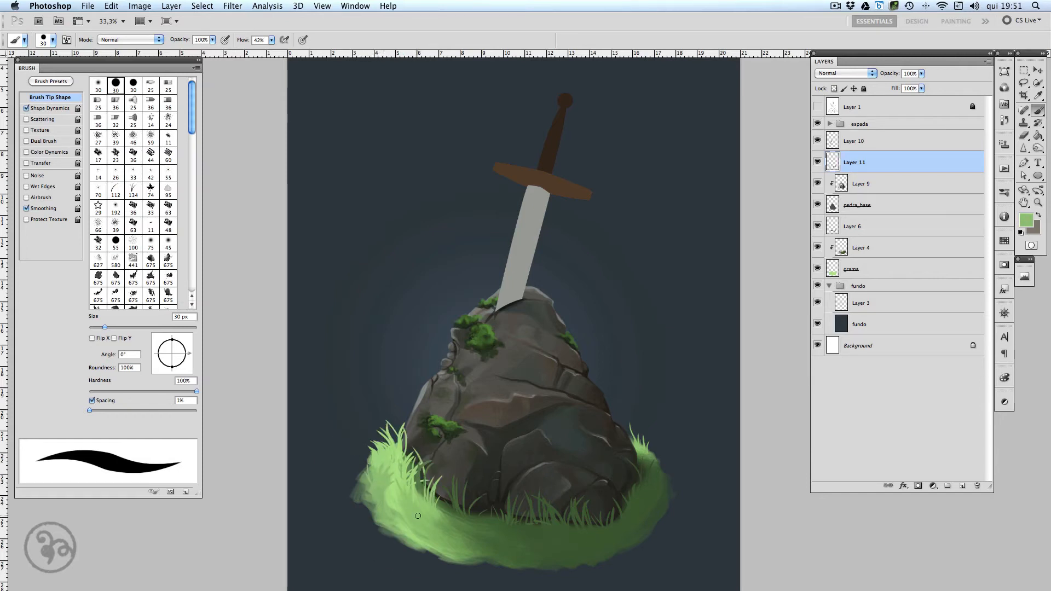
# Sample mid greens and paint blades across the grass patch in front of the rock's lower left corner.
pyautogui.keyDown('alt'); pyautogui.click(438, 516); pyautogui.keyUp('alt')
pyautogui.keyDown('alt'); pyautogui.click(460, 522); pyautogui.keyUp('alt')
pyautogui.moveTo(447, 536); pyautogui.dragTo(438, 516)
pyautogui.press('super+z')
pyautogui.keyDown('alt'); pyautogui.click(451, 532); pyautogui.keyUp('alt')
pyautogui.keyDown('alt'); pyautogui.click(446, 534); pyautogui.keyUp('alt')
pyautogui.keyDown('alt'); pyautogui.click(478, 528); pyautogui.keyUp('alt')
# Fill the left side of the grass with light green blades, using colours sampled from the lit area.
pyautogui.keyDown('alt'); pyautogui.click(415, 521); pyautogui.keyUp('alt')
pyautogui.keyDown('alt'); pyautogui.click(394, 460); pyautogui.keyUp('alt')
pyautogui.keyDown('alt'); pyautogui.click(386, 516); pyautogui.keyUp('alt')
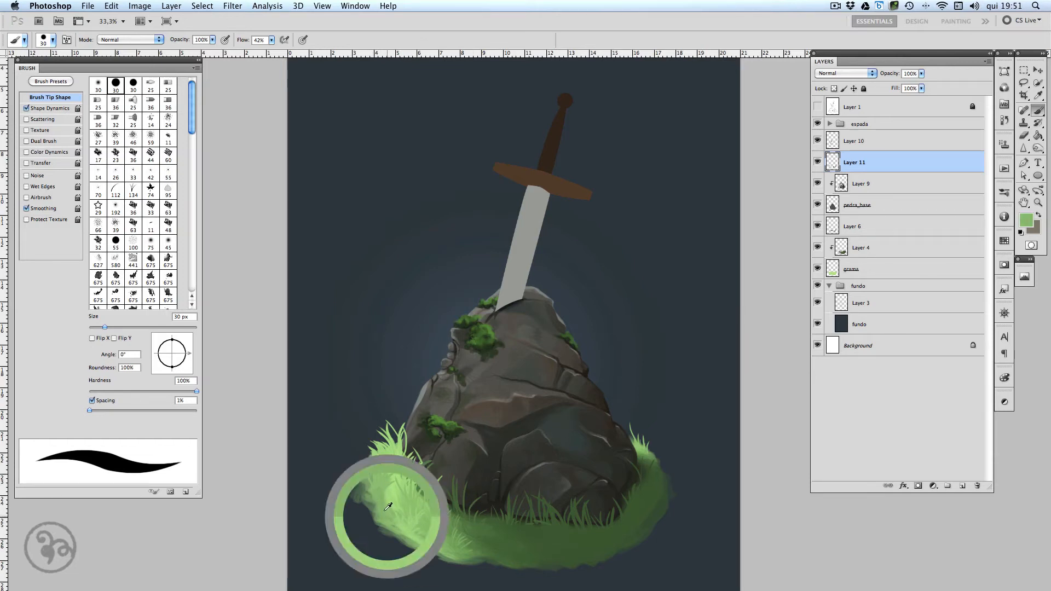
pyautogui.keyDown('alt'); pyautogui.click(390, 480); pyautogui.keyUp('alt')
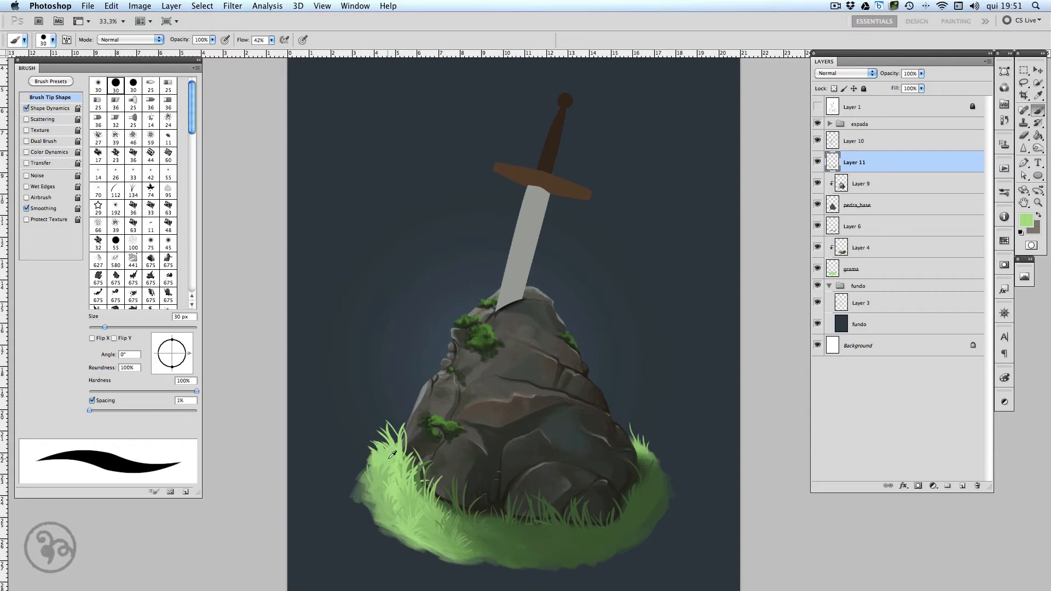
pyautogui.keyDown('alt'); pyautogui.click(378, 478); pyautogui.keyUp('alt')
pyautogui.moveTo(383, 472); pyautogui.dragTo(388, 452)
pyautogui.moveTo(593, 504); pyautogui.dragTo(581, 463)
pyautogui.click(963, 486)
pyautogui.keyDown('alt'); pyautogui.click(585, 548); pyautogui.keyUp('alt')
pyautogui.moveTo(346, 470); pyautogui.dragTo(348, 446)
pyautogui.moveTo(372, 489); pyautogui.dragTo(362, 460)
pyautogui.press('super+alt+z')
pyautogui.press('super+alt+z')
pyautogui.press('super+alt+z')
pyautogui.press('super+alt+z')
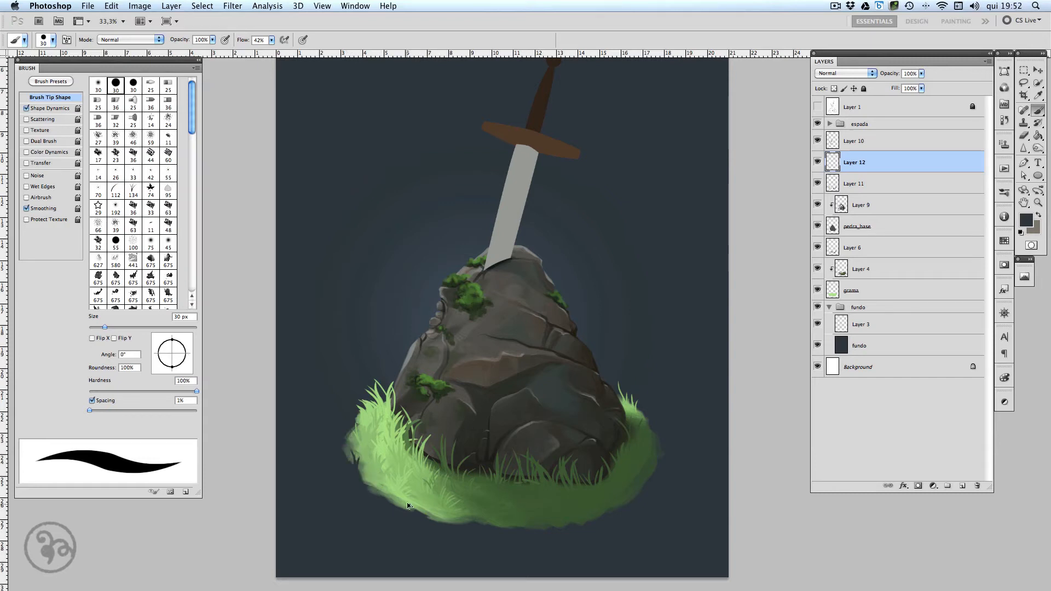
pyautogui.press('super+alt+z')
pyautogui.press('super+alt+z')
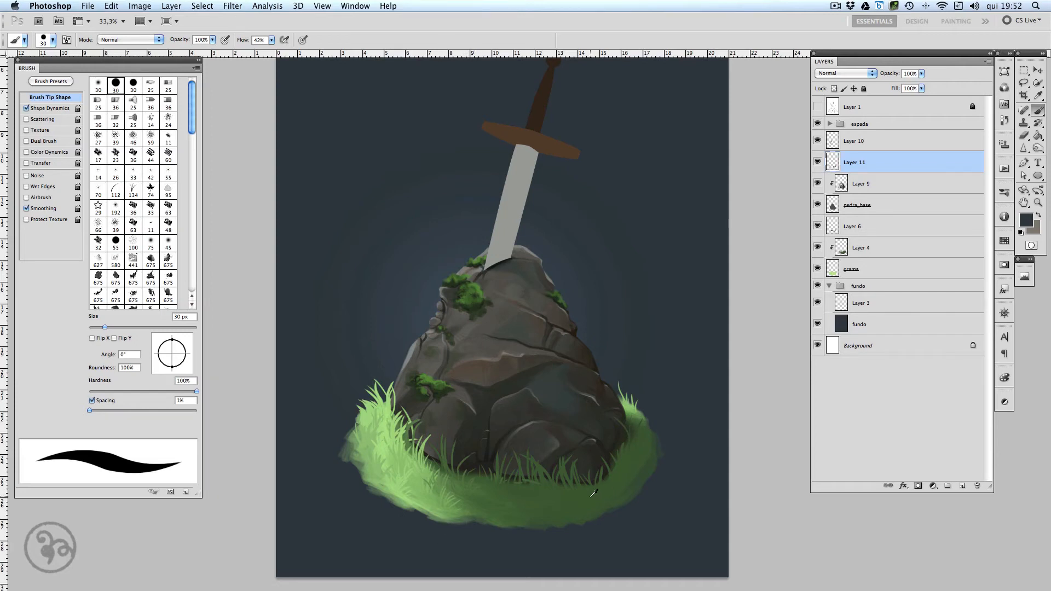
# Sample the shaded grass green and change the foreground colour to a darker green.
pyautogui.keyDown('alt'); pyautogui.click(622, 468); pyautogui.keyUp('alt')
pyautogui.click(1028, 225)
pyautogui.click(729, 490)
pyautogui.click(913, 375)
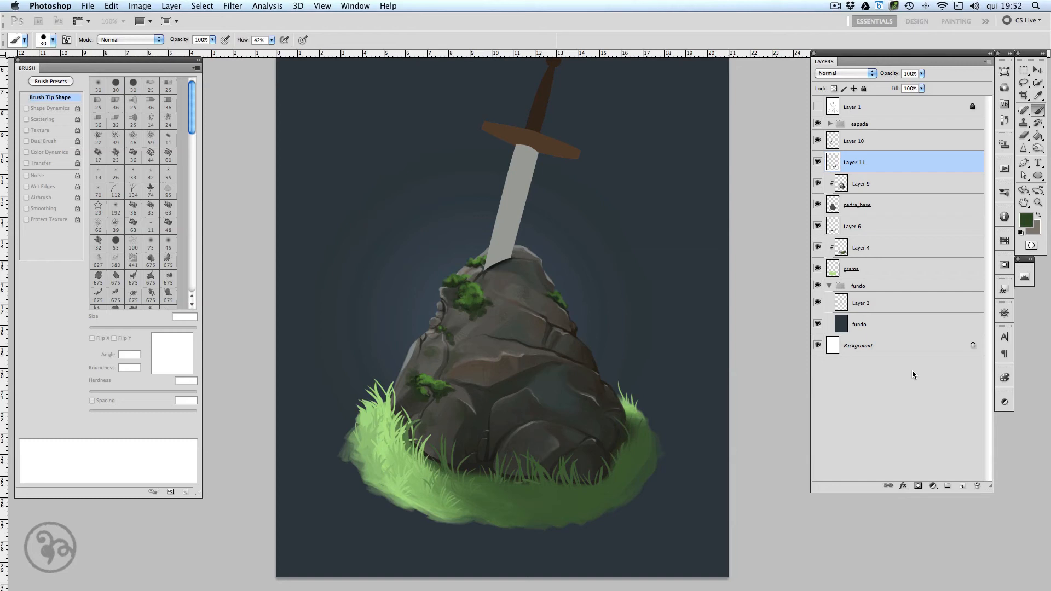
# Shade the right side of the grass on Layer 4 using the 27 px textured brush with Transfer on and Shape Dynamics off, enlarged to 200 px.
pyautogui.click(902, 252)
pyautogui.click(27, 109)
pyautogui.click(98, 137)
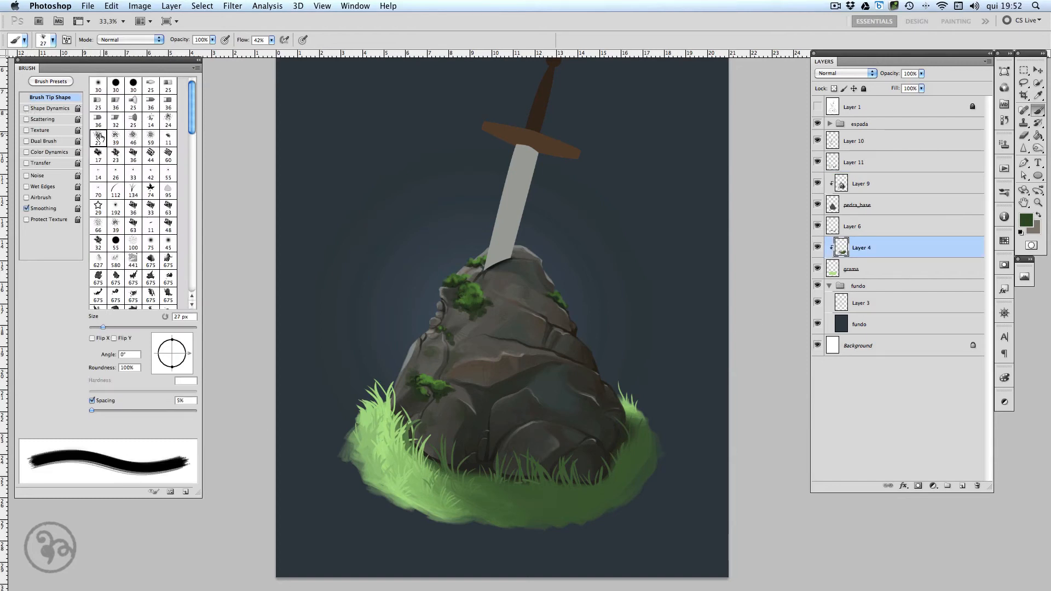
pyautogui.click(26, 164)
pyautogui.press(']')
pyautogui.press(']')
pyautogui.press(']')
pyautogui.press(']')
pyautogui.press(']')
pyautogui.press(']')
pyautogui.press(']')
pyautogui.press(']')
pyautogui.press(']')
pyautogui.press(']')
pyautogui.press(']')
pyautogui.press(']')
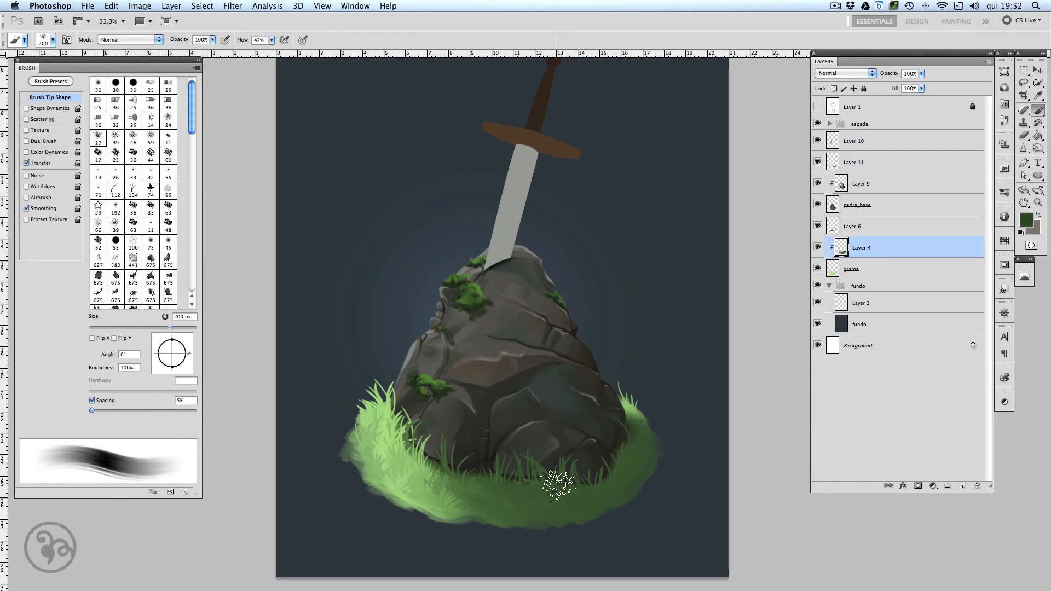
pyautogui.moveTo(622, 500)
pyautogui.mouseDown()
pyautogui.moveTo(490, 474)
pyautogui.moveTo(672, 422)
pyautogui.mouseUp()
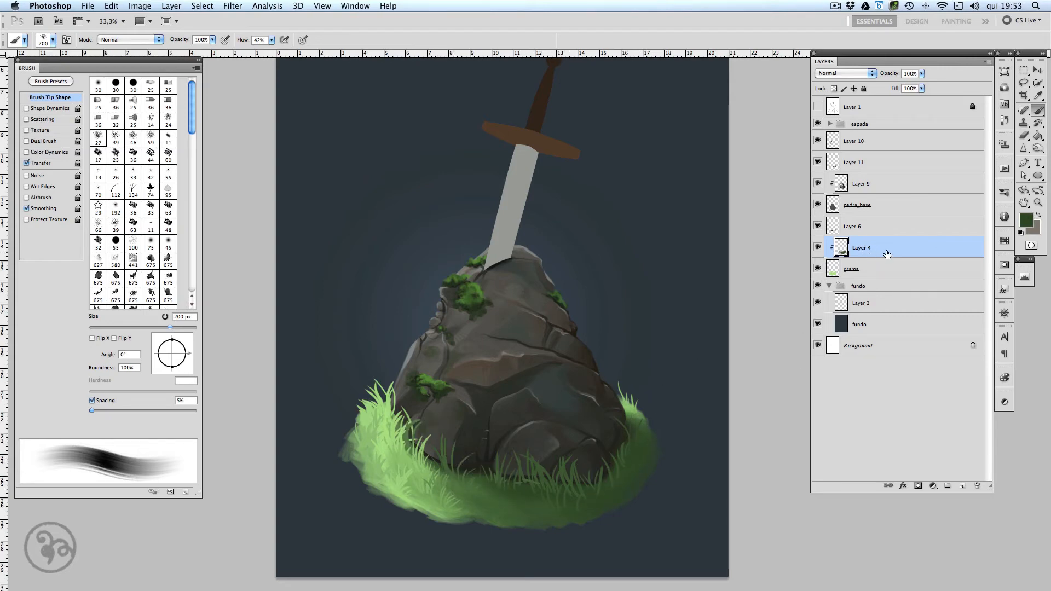
# Adjust the dark green foreground colour, select Layer 10 and set up the hard round 30 px brush with Shape Dynamics on and Transfer off.
pyautogui.click(1026, 220)
pyautogui.click(920, 377)
pyautogui.click(876, 141)
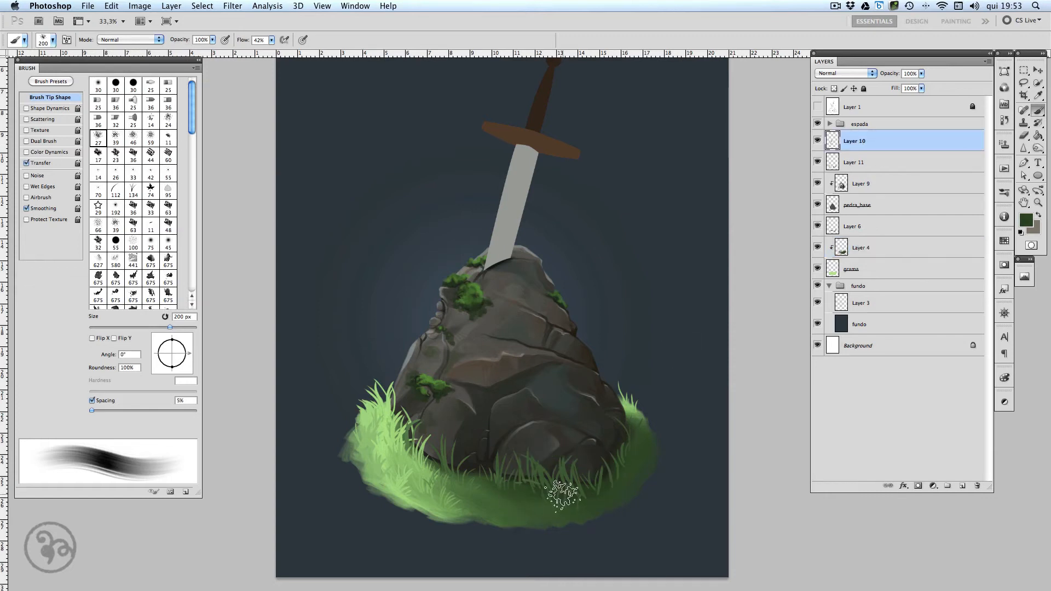
pyautogui.click(116, 83)
pyautogui.moveTo(102, 410); pyautogui.dragTo(89, 410)
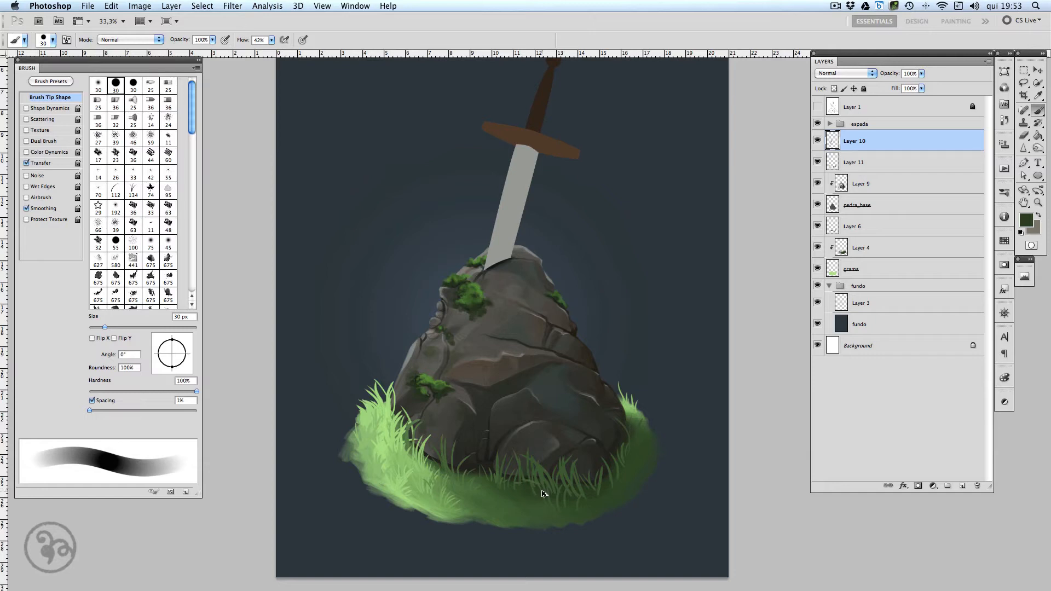
pyautogui.click(27, 163)
pyautogui.click(26, 108)
# Paint grass blades in sampled dark greens across the shaded front and right of the grass on Layer 10.
pyautogui.keyDown('alt'); pyautogui.click(534, 507); pyautogui.keyUp('alt')
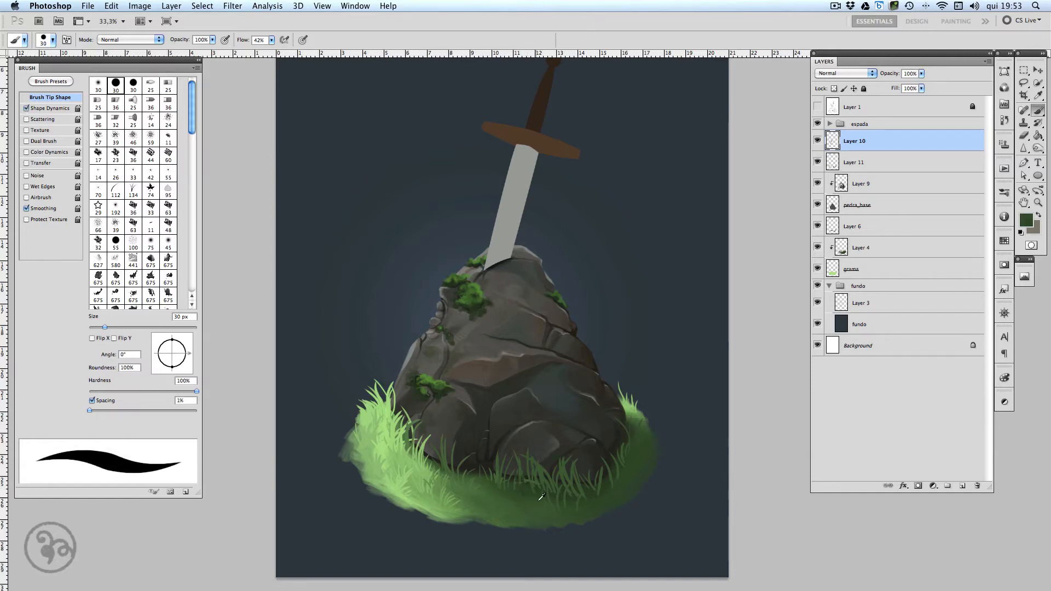
pyautogui.moveTo(541, 488)
pyautogui.mouseDown()
pyautogui.moveTo(582, 472)
pyautogui.moveTo(596, 488)
pyautogui.moveTo(547, 494)
pyautogui.moveTo(599, 491)
pyautogui.moveTo(566, 508)
pyautogui.moveTo(558, 490)
pyautogui.moveTo(605, 491)
pyautogui.moveTo(592, 501)
pyautogui.moveTo(521, 491)
pyautogui.mouseUp()
pyautogui.keyDown('alt'); pyautogui.click(565, 510); pyautogui.keyUp('alt')
pyautogui.keyDown('alt'); pyautogui.click(524, 490); pyautogui.keyUp('alt')
pyautogui.keyDown('alt'); pyautogui.click(639, 412); pyautogui.keyUp('alt')
pyautogui.keyDown('alt'); pyautogui.click(635, 420); pyautogui.keyUp('alt')
pyautogui.moveTo(590, 440); pyautogui.dragTo(559, 460)
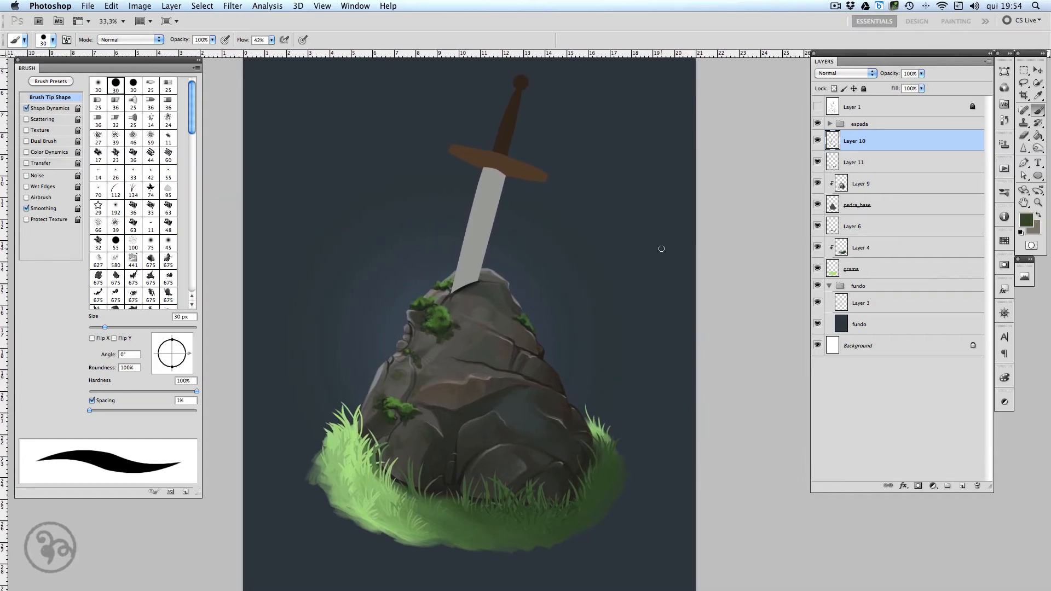
# Sample a light grass green and rename Layer 11 as grama.
pyautogui.keyDown('alt'); pyautogui.click(351, 433); pyautogui.keyUp('alt')
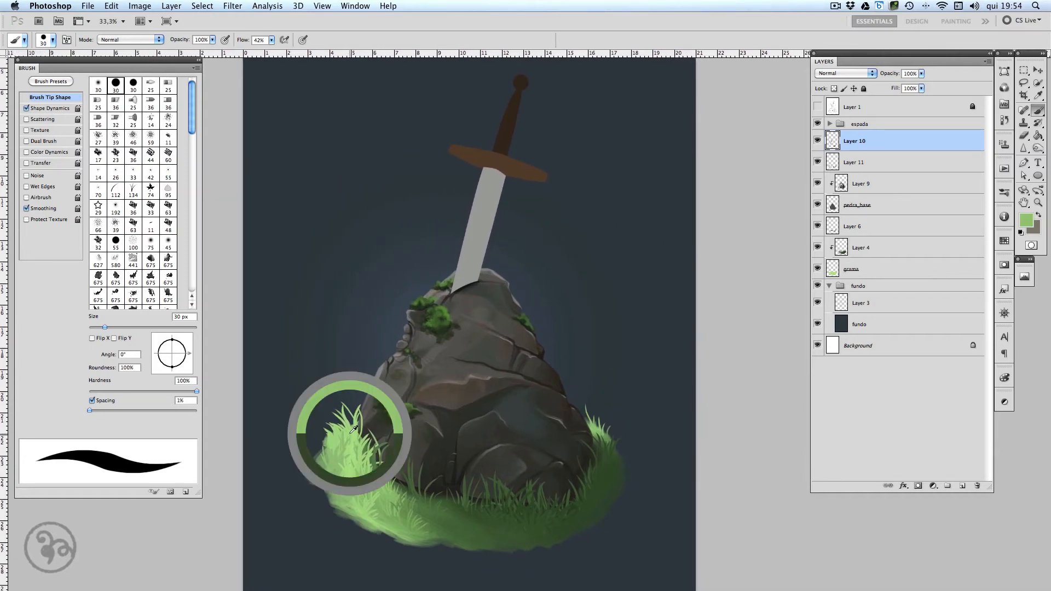
pyautogui.doubleClick(854, 163)
pyautogui.write('luz')
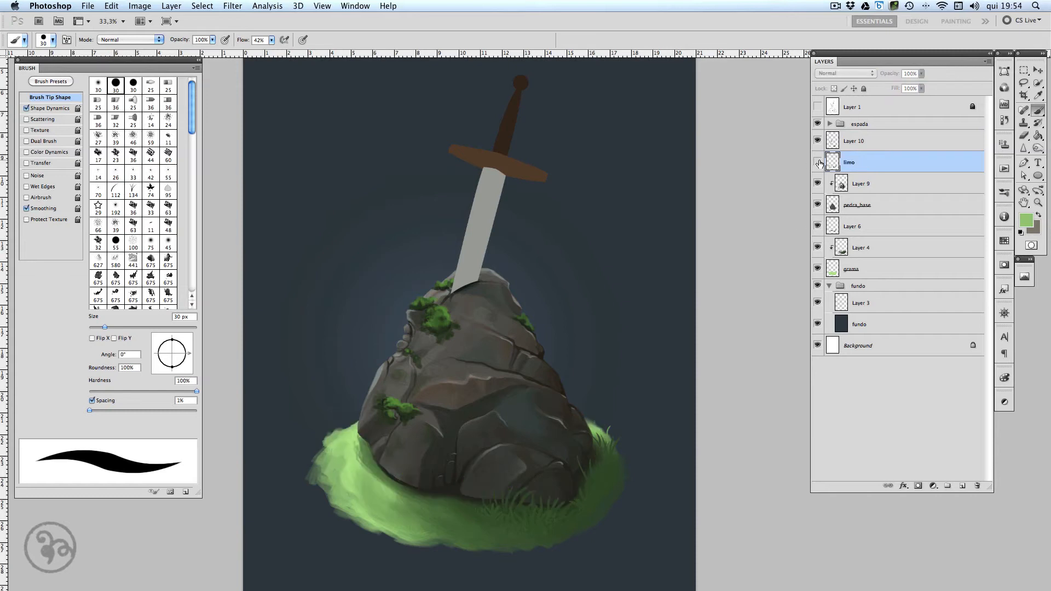
pyautogui.press('BackSpace')
pyautogui.press('BackSpace')
pyautogui.press('BackSpace')
pyautogui.write('grama')
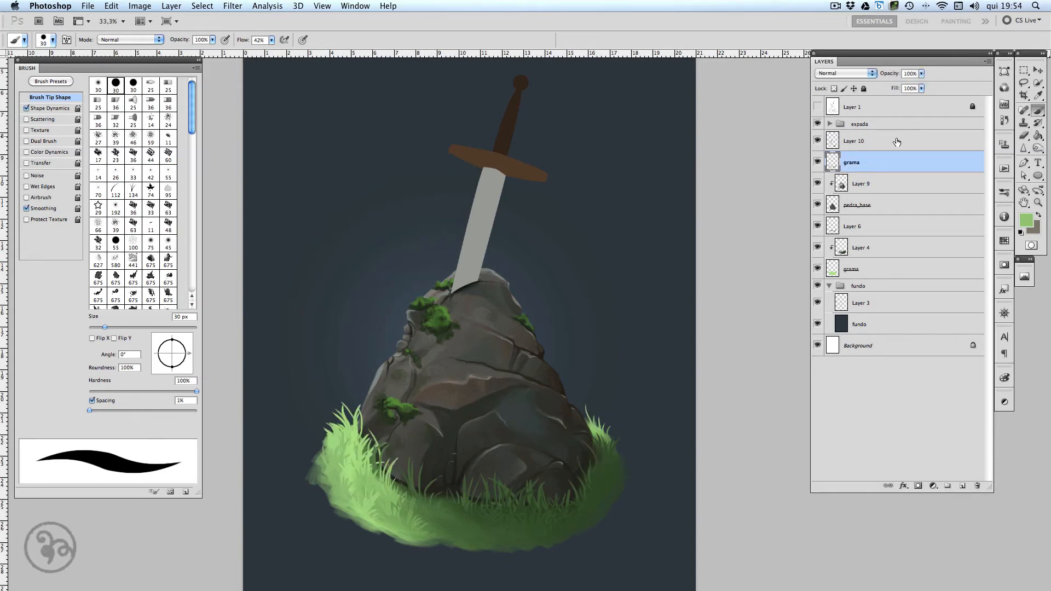
# Rename Layer 10, which holds the moss, as limo.
pyautogui.click(858, 141)
pyautogui.doubleClick(858, 140)
pyautogui.write('limo')
pyautogui.press('Return')
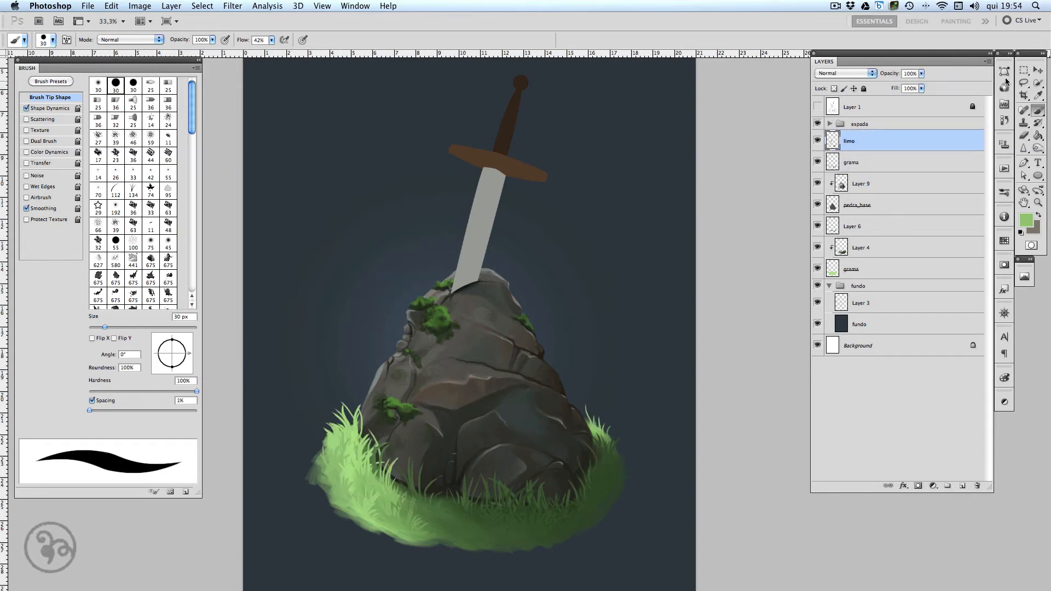
# Lasso the moss, move it onto its own layer and merge the remaining grass strokes down into the grama layer.
pyautogui.press('l')
pyautogui.moveTo(366, 390)
pyautogui.mouseDown()
pyautogui.moveTo(384, 428)
pyautogui.moveTo(492, 404)
pyautogui.moveTo(353, 386)
pyautogui.mouseUp()
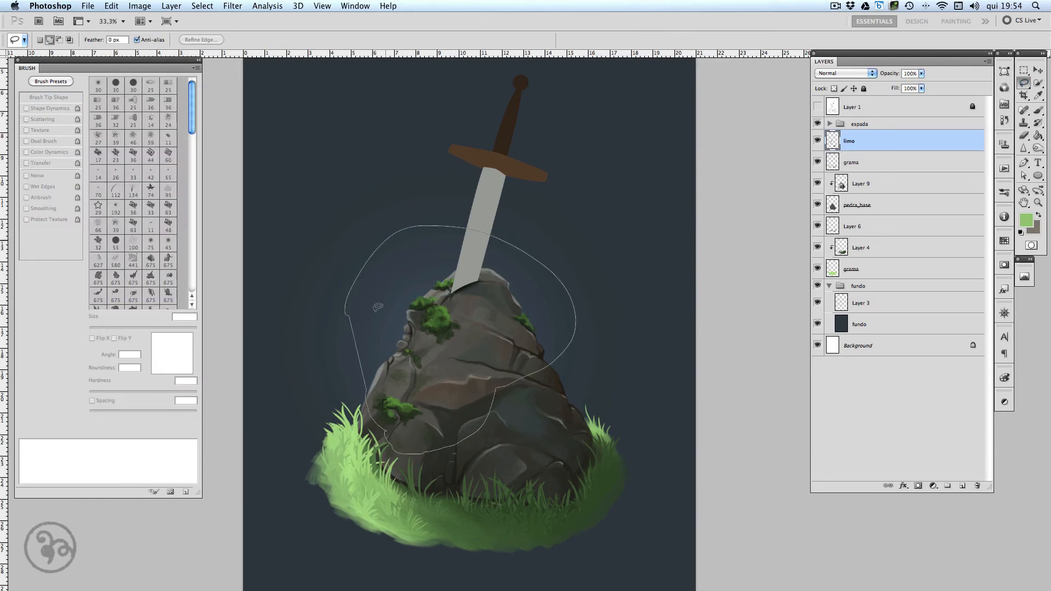
pyautogui.press('super+shift+alt+n')
pyautogui.click(851, 162)
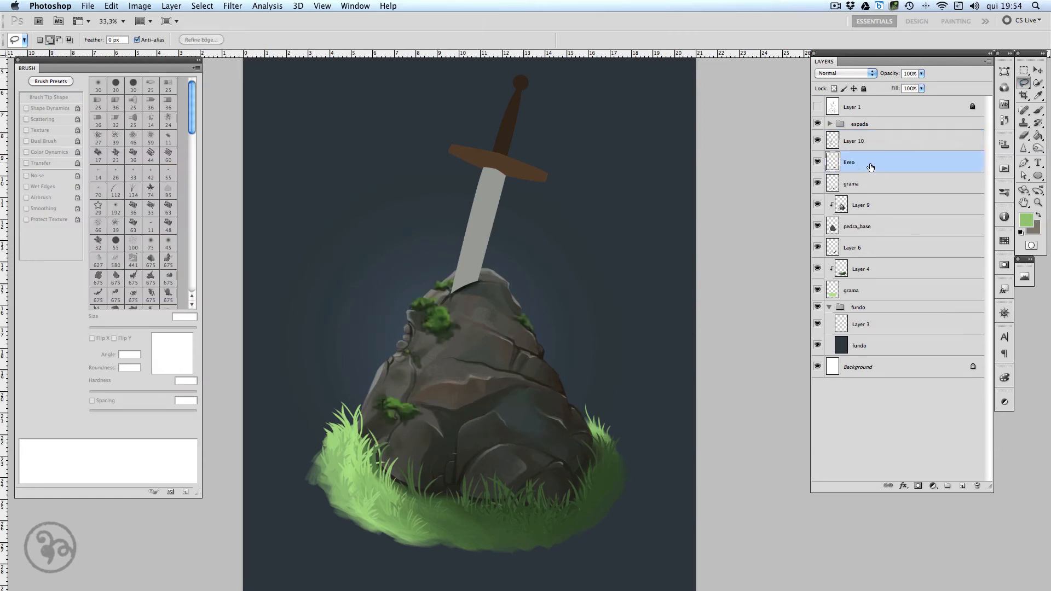
pyautogui.press('super+e')
# Rename the separated moss layer as limo.
pyautogui.click(857, 142)
pyautogui.doubleClick(854, 141)
pyautogui.write('limo')
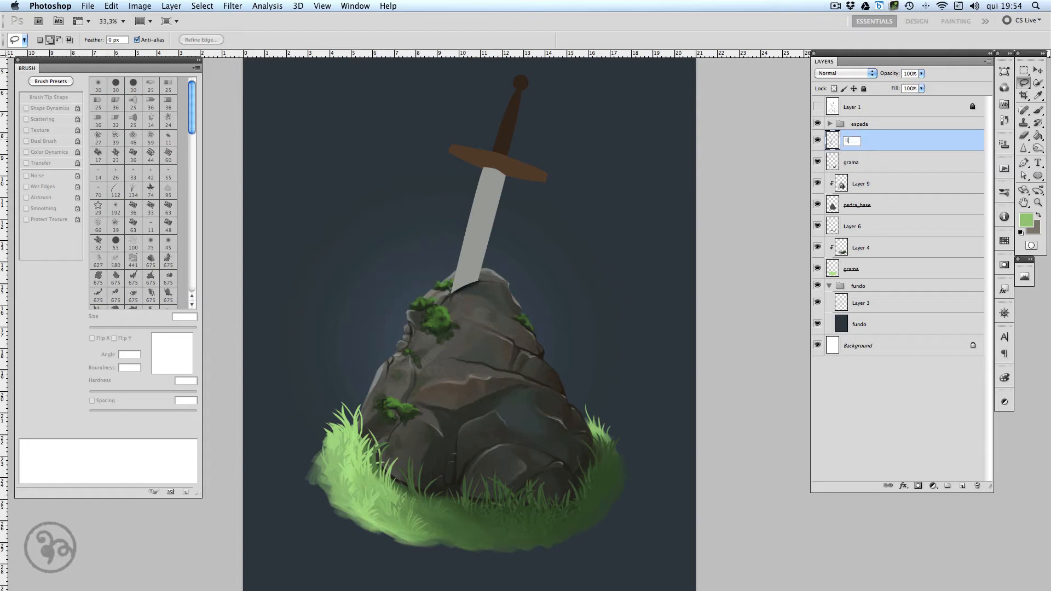
pyautogui.press('Return')
# Sample light green and dab highlights on the moss patches with a 20 px round brush with Transfer on.
pyautogui.press('b')
pyautogui.keyDown('alt'); pyautogui.click(355, 441); pyautogui.keyUp('alt')
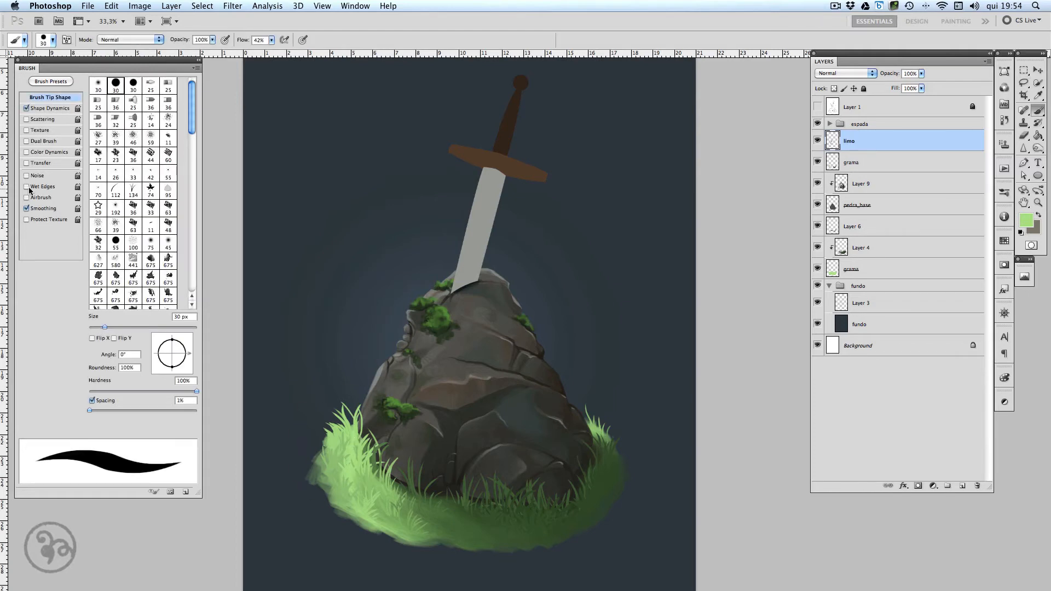
pyautogui.press('[')
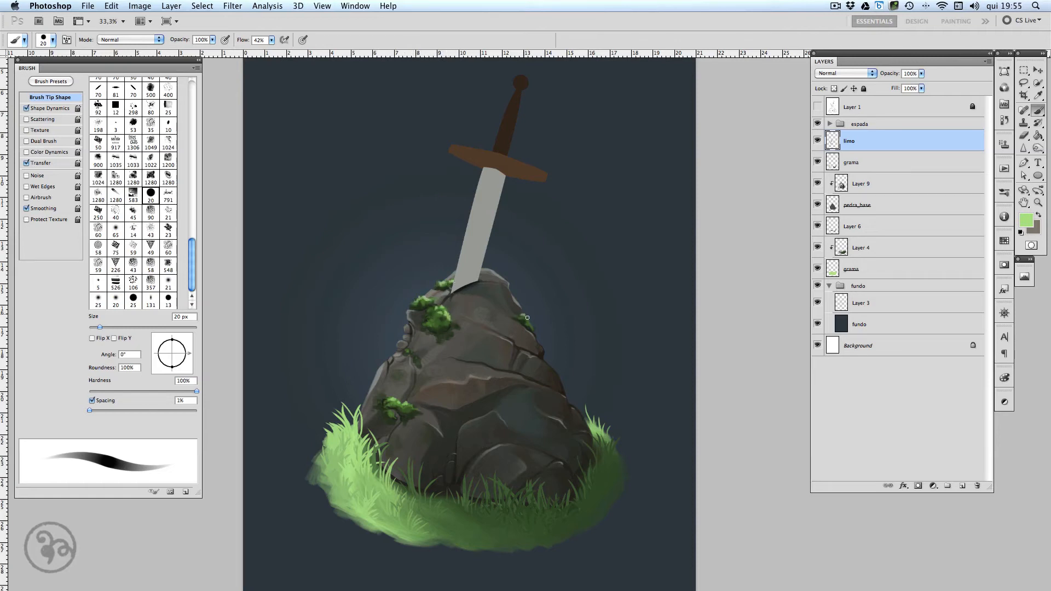
pyautogui.click(415, 354)
# Add a new layer clipped to the rock above Layer 9 and sample a dark colour from the rock.
pyautogui.click(891, 186)
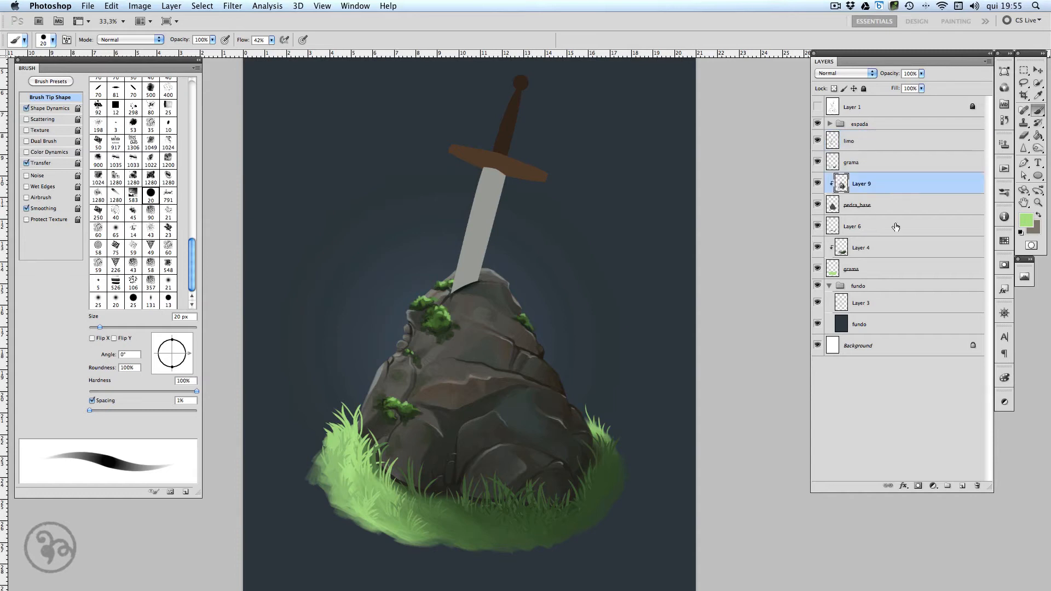
pyautogui.click(962, 485)
pyautogui.press('i')
pyautogui.click(568, 468)
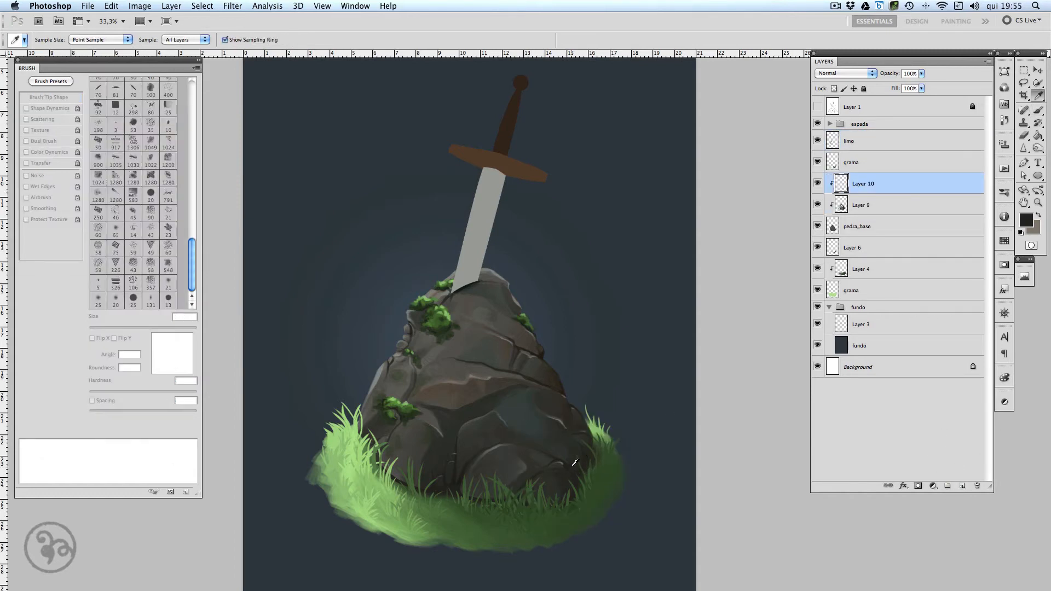
# Set up a soft round brush with 0% hardness, Shape Dynamics off and a size of 414 px.
pyautogui.press('b')
pyautogui.click(89, 391)
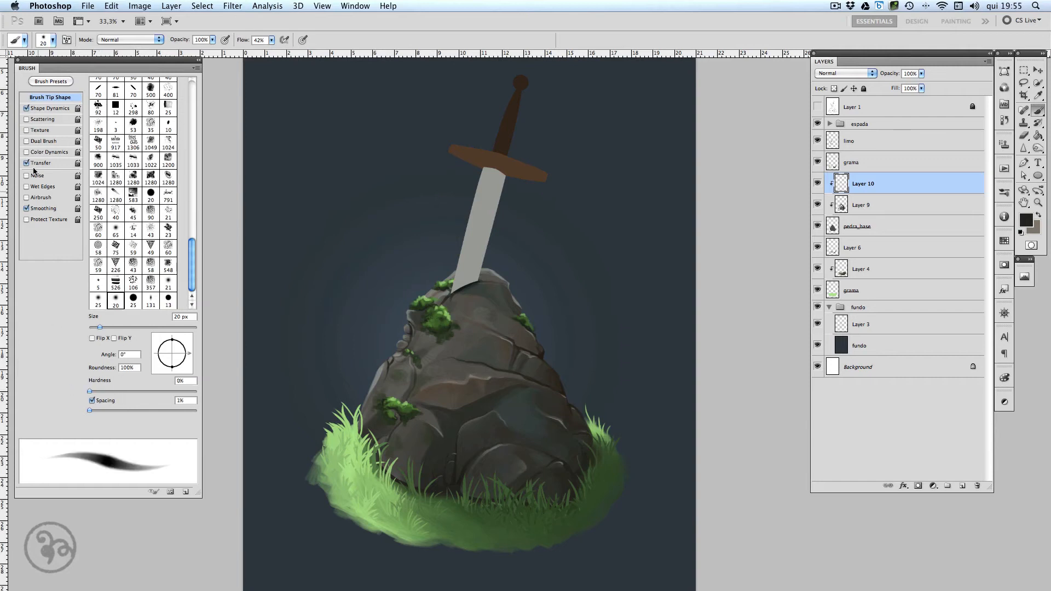
pyautogui.click(26, 108)
pyautogui.click(147, 328)
pyautogui.click(181, 328)
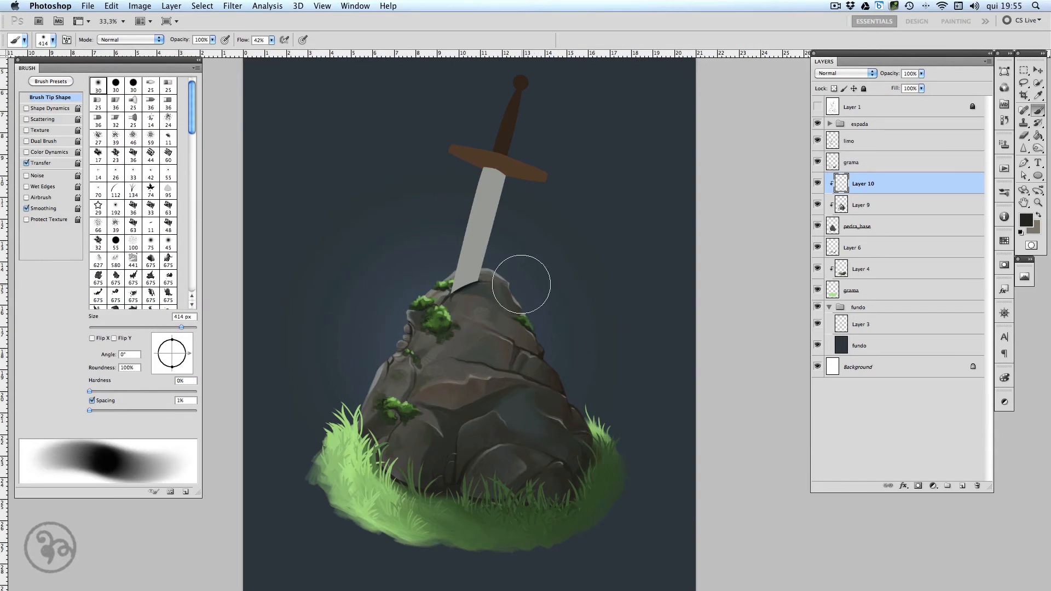
# Paint soft dark shadows over the right side and base of the rock at 20% brush opacity.
pyautogui.press('2')
pyautogui.moveTo(600, 458); pyautogui.dragTo(548, 500)
pyautogui.moveTo(545, 310)
pyautogui.mouseDown()
pyautogui.moveTo(553, 480)
pyautogui.moveTo(466, 554)
pyautogui.mouseUp()
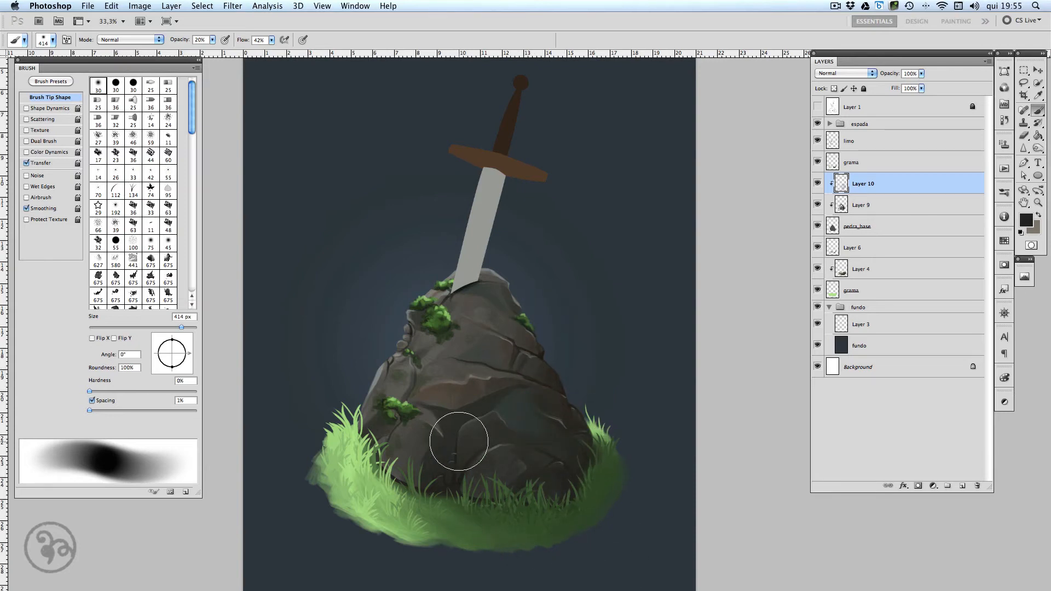
# Set the brush to 91% hardness and reduce its size to 100 px for the finer rock shadows.
pyautogui.press('[')
pyautogui.press('[')
pyautogui.press('[')
pyautogui.moveTo(131, 391); pyautogui.dragTo(187, 391)
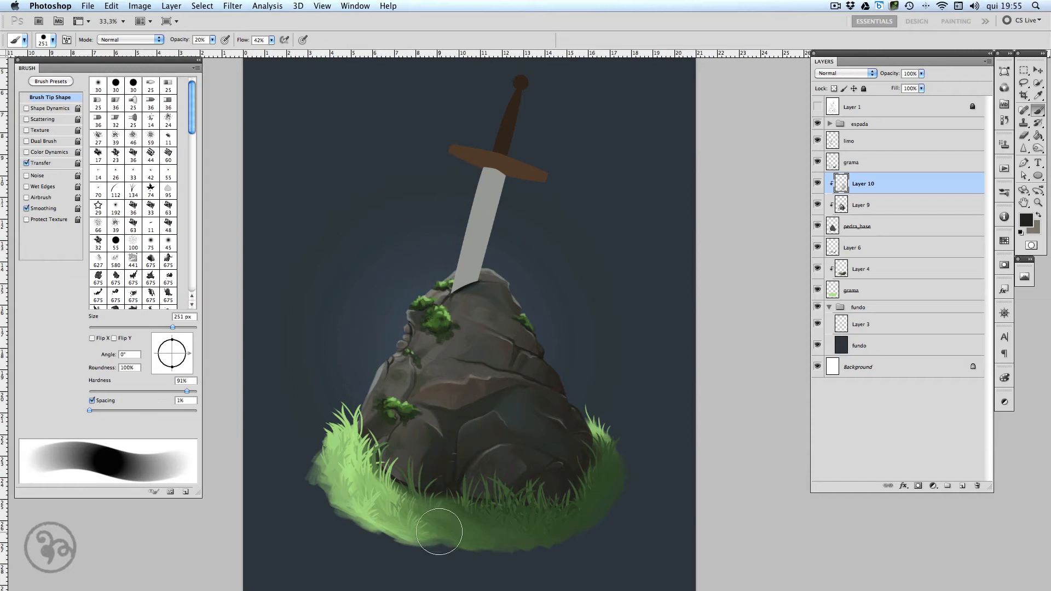
pyautogui.press('[')
pyautogui.press('[')
pyautogui.press('[')
pyautogui.press('[')
pyautogui.press('[')
pyautogui.press('[')
# Rename the rock's shadow layer as sombras.
pyautogui.doubleClick(862, 185)
pyautogui.write('sombras')
pyautogui.press('Return')
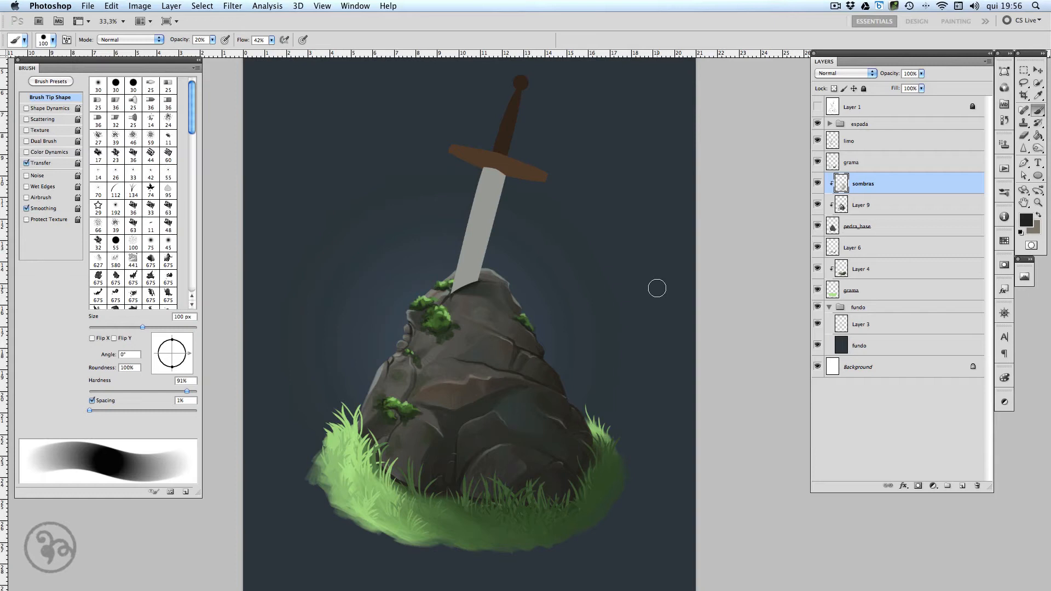
pyautogui.press('XF86AudioLowerVolume')
pyautogui.press('XF86AudioLowerVolume')
pyautogui.press('super+minus')
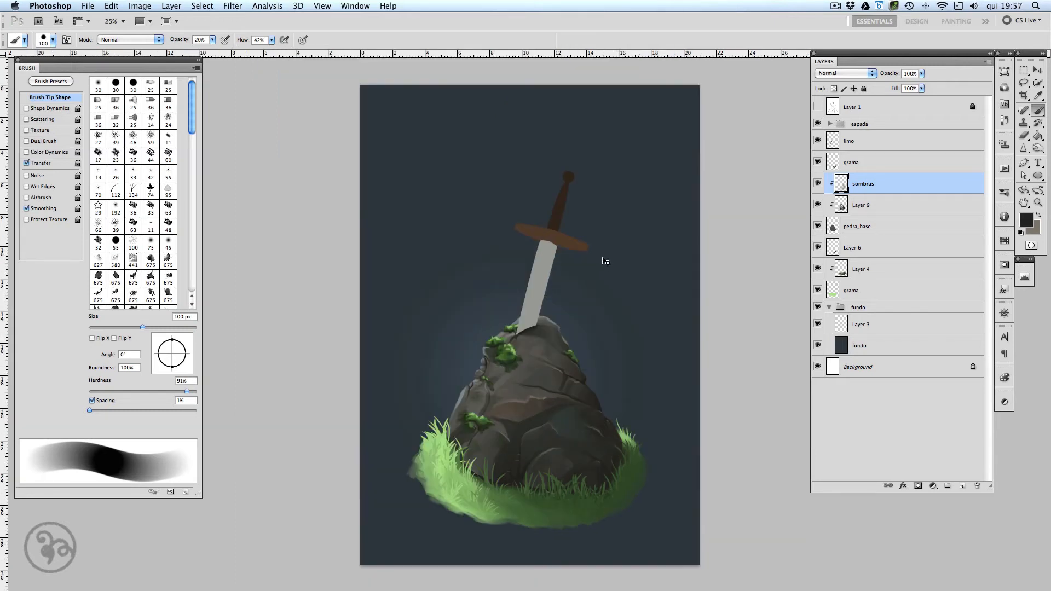
pyautogui.press('super+plus')
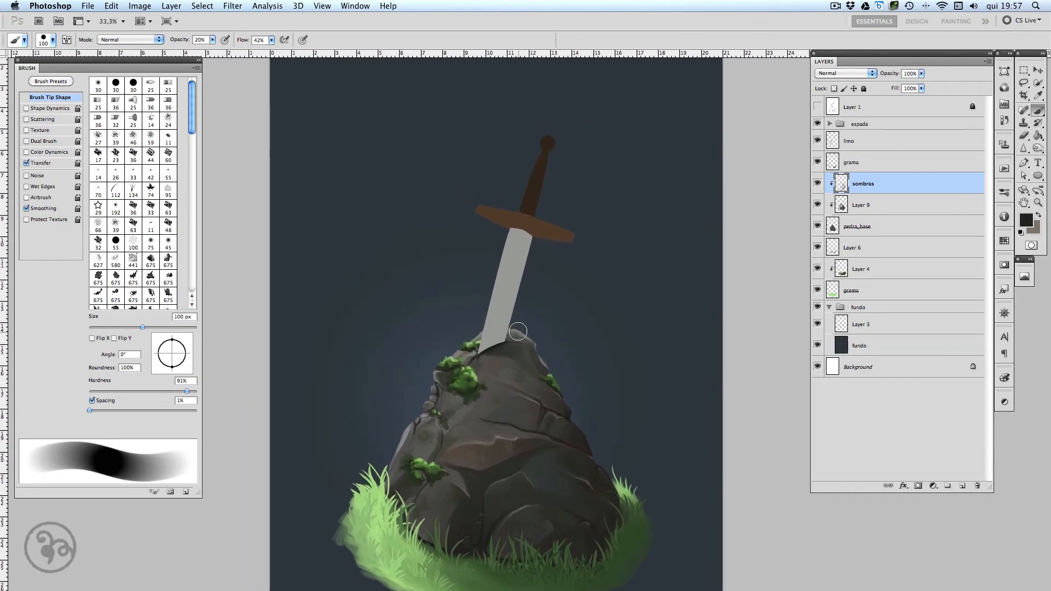
# Select the sword blade's shape layer and add a new layer above it clipped to the blade.
pyautogui.press('v')
pyautogui.click(506, 313)
pyautogui.click(961, 486)
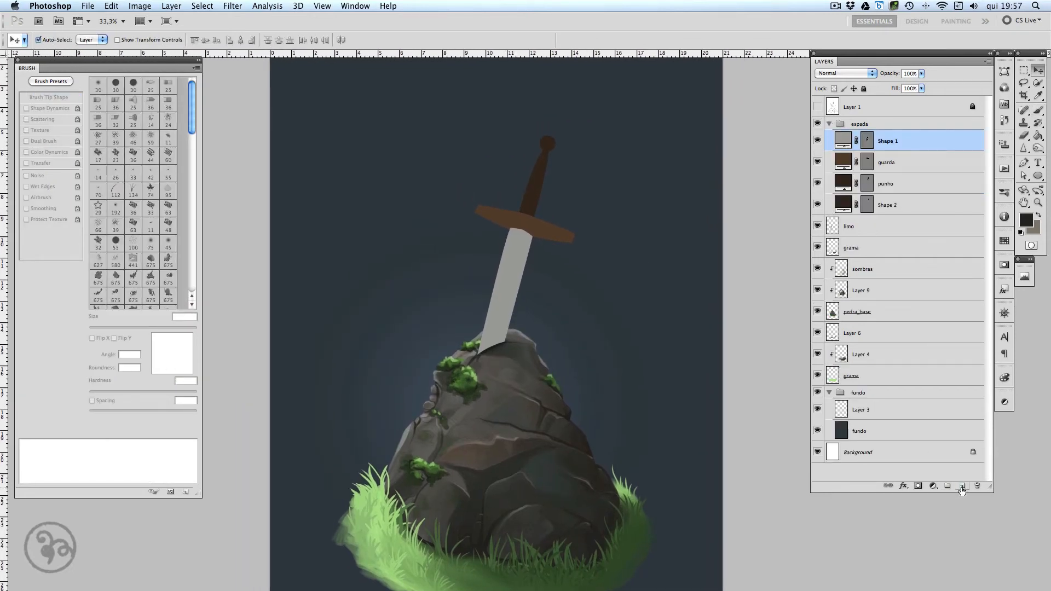
pyautogui.press('super+alt+g')
# Select the right half of the sword blade along its centre line with the Polygonal Lasso.
pyautogui.click(1024, 82)
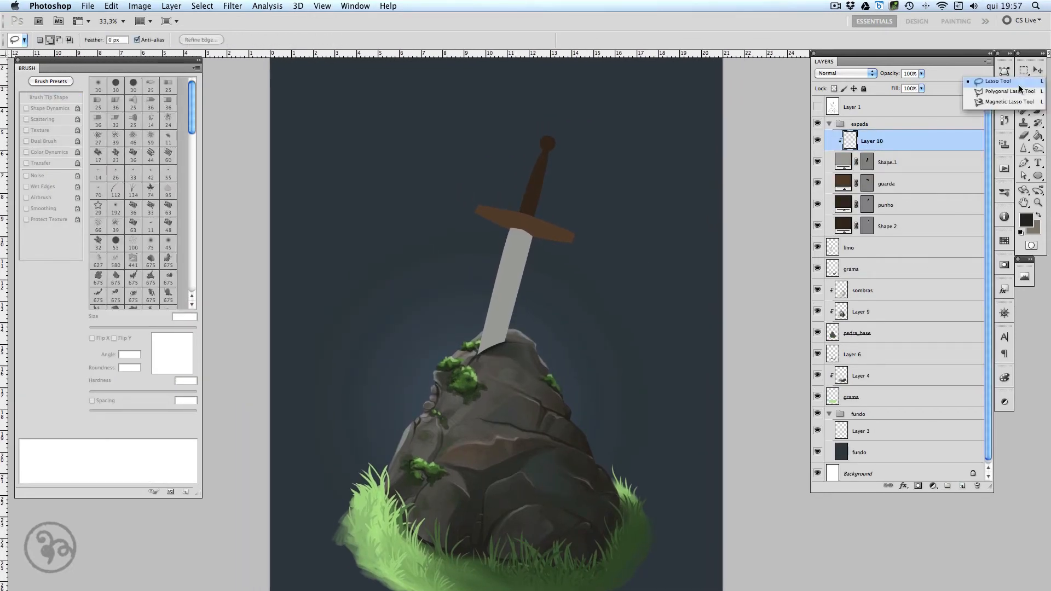
pyautogui.click(1043, 87)
pyautogui.click(522, 224)
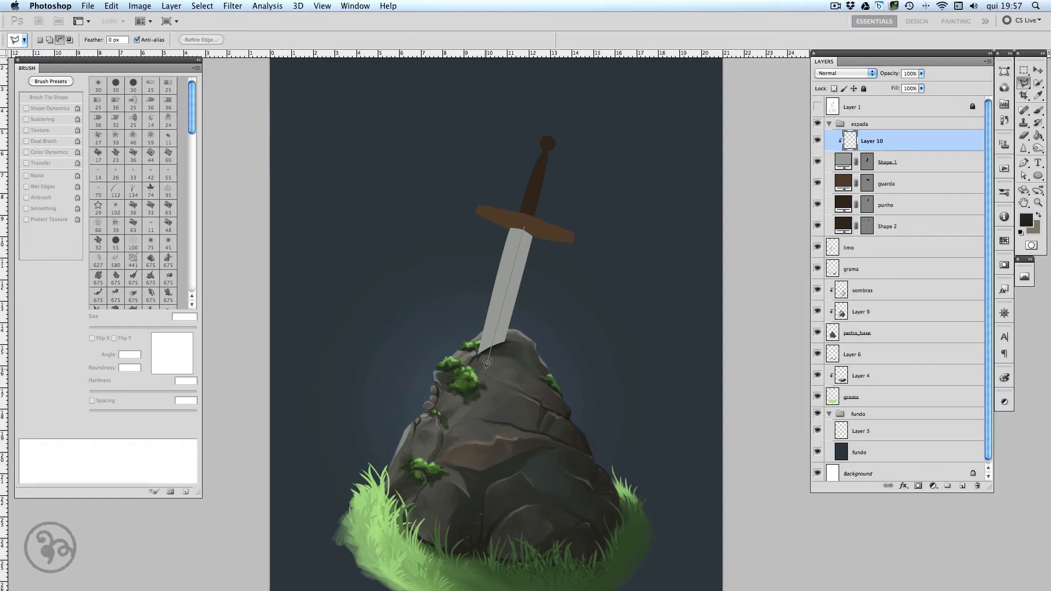
pyautogui.click(478, 395)
pyautogui.click(534, 372)
pyautogui.click(558, 232)
pyautogui.click(528, 224)
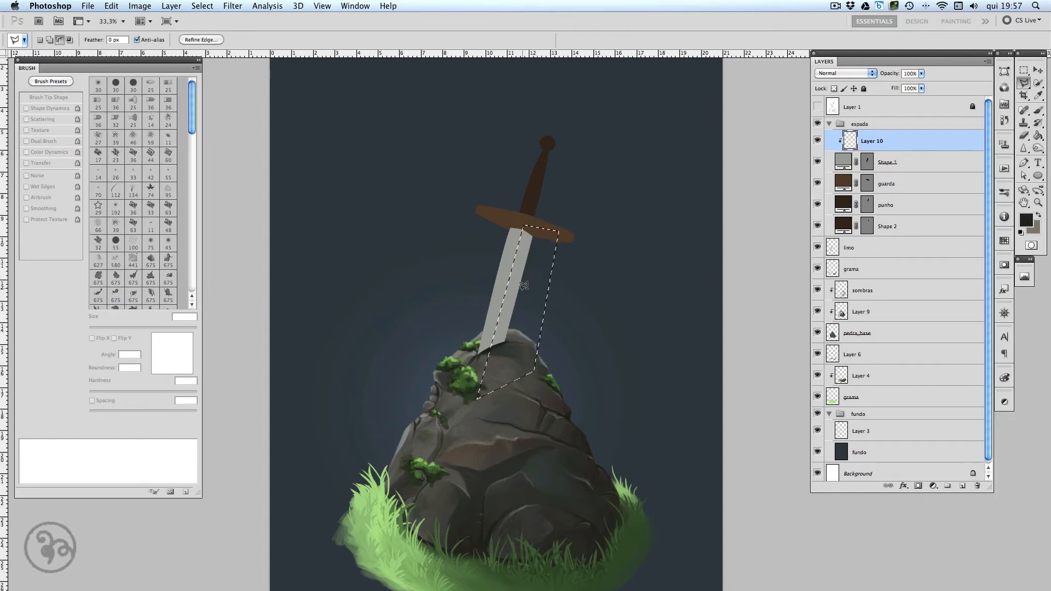
# Choose a muted blue and shade the lower part of the selected blade half, sampling the blade's grey for blending upward.
pyautogui.click(1026, 220)
pyautogui.click(665, 440)
pyautogui.click(818, 442)
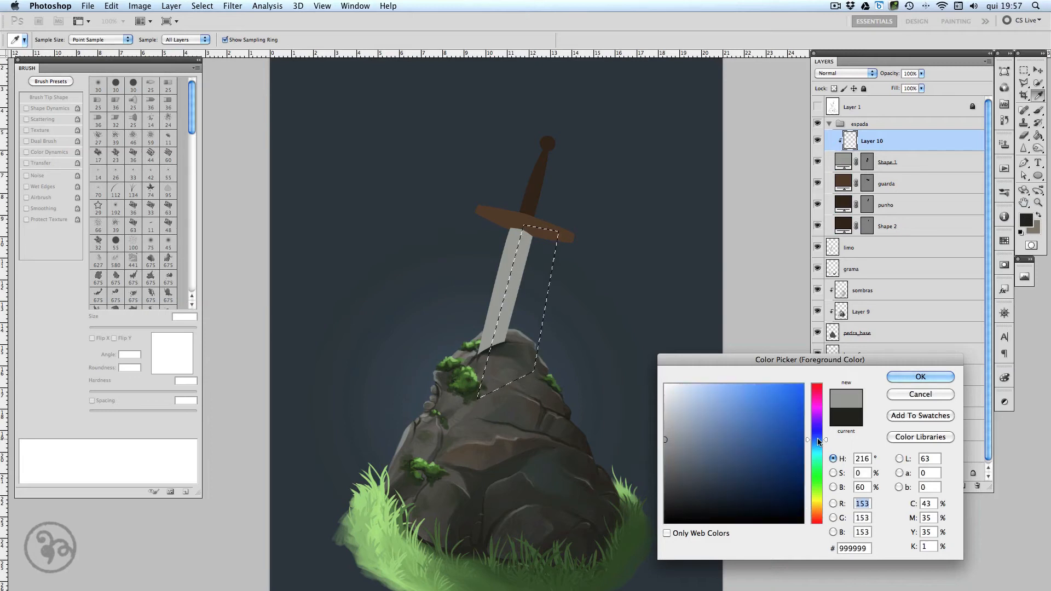
pyautogui.click(683, 443)
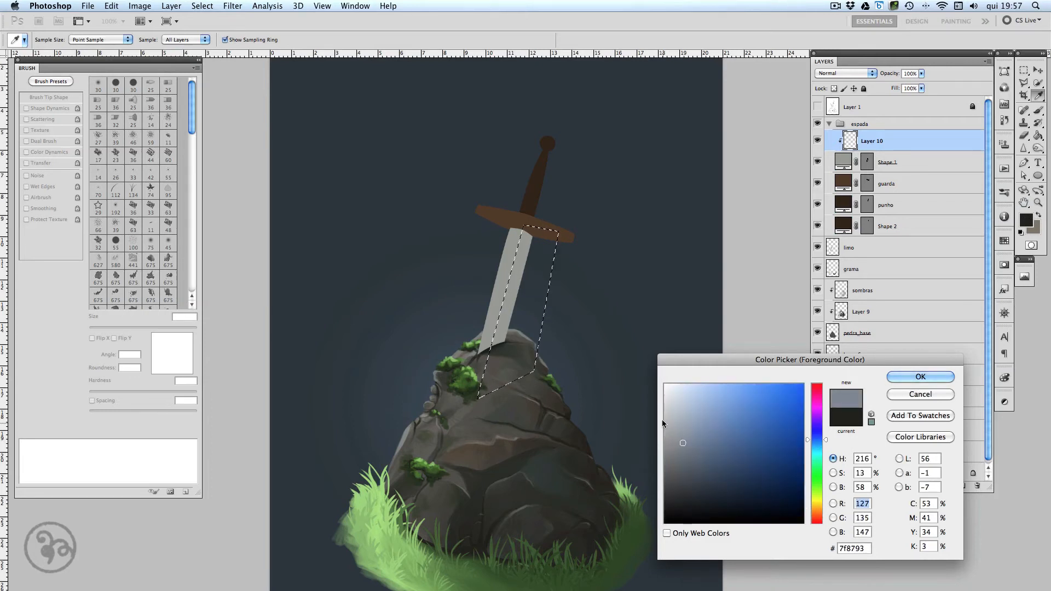
pyautogui.press('Return')
pyautogui.press('b')
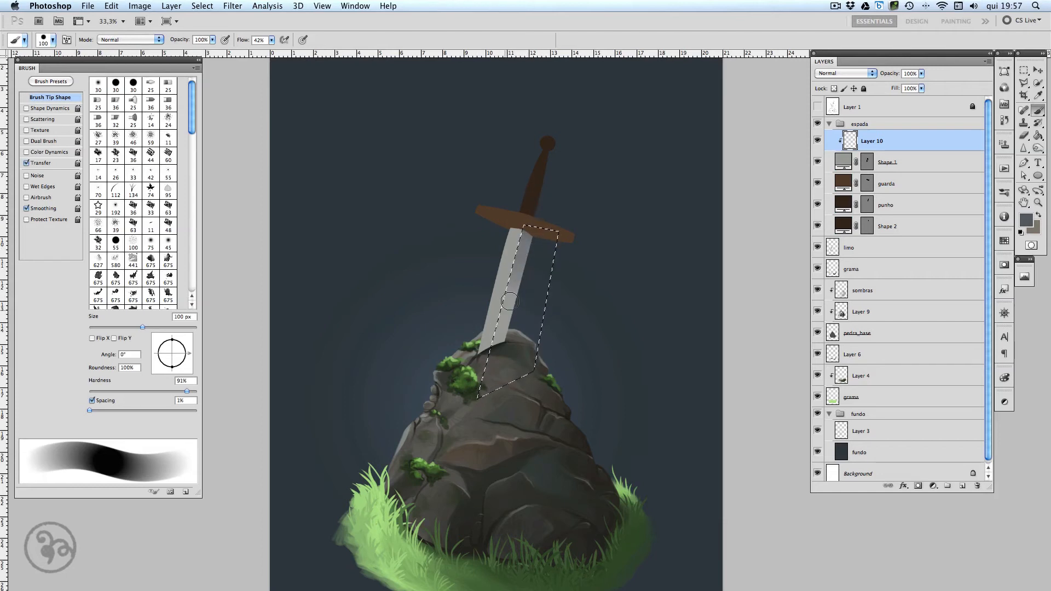
pyautogui.click(1026, 220)
pyautogui.click(726, 462)
pyautogui.press('Return')
pyautogui.press('b')
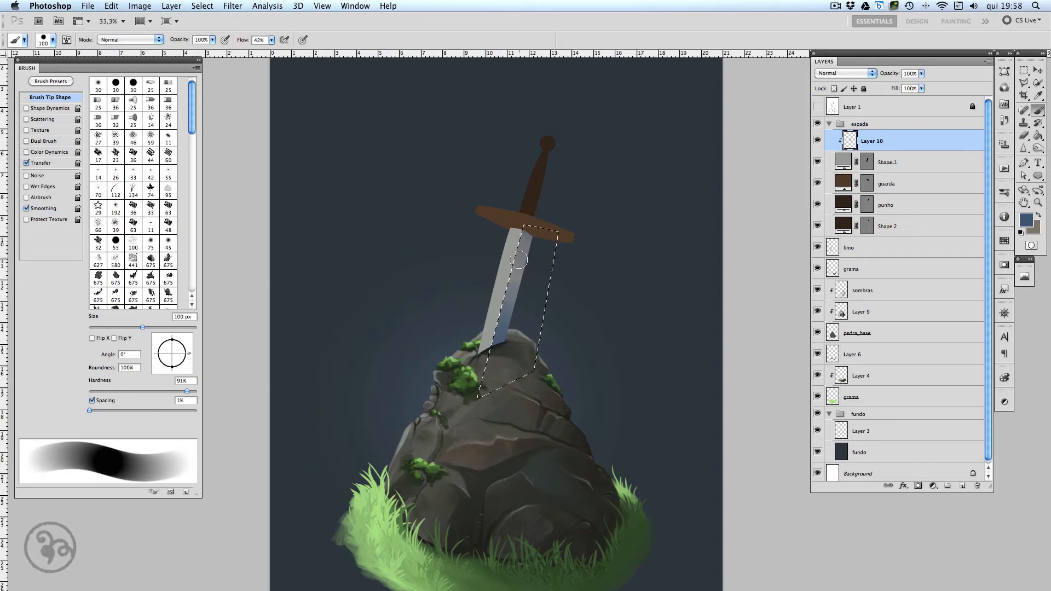
pyautogui.keyDown('alt'); pyautogui.click(507, 278); pyautogui.keyUp('alt')
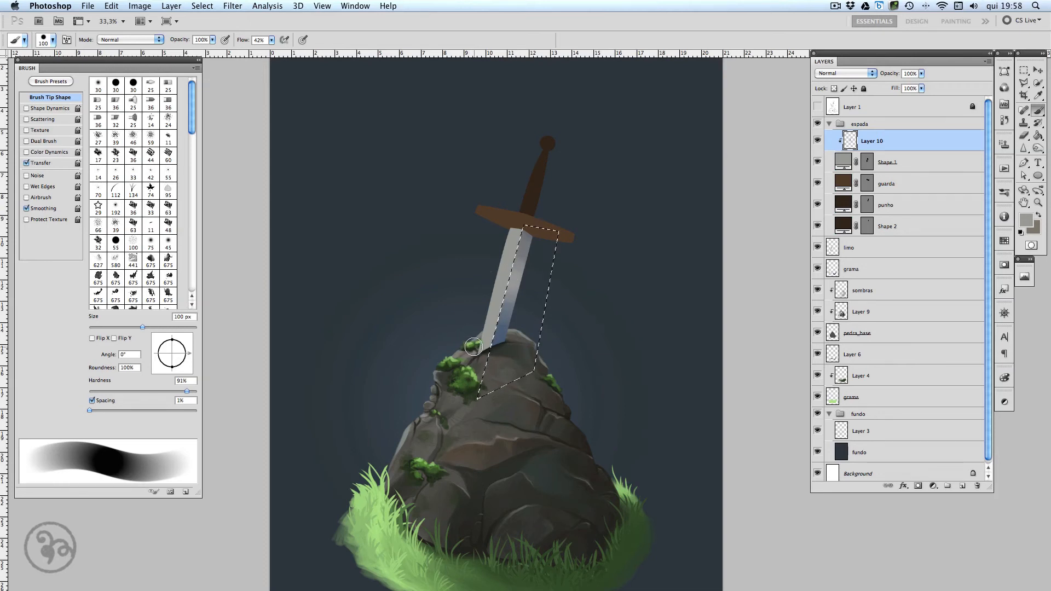
# Invert the selection and set the foreground colour to the near-white efeaea.
pyautogui.click(233, 6)
pyautogui.moveTo(202, 6)
pyautogui.click(226, 53)
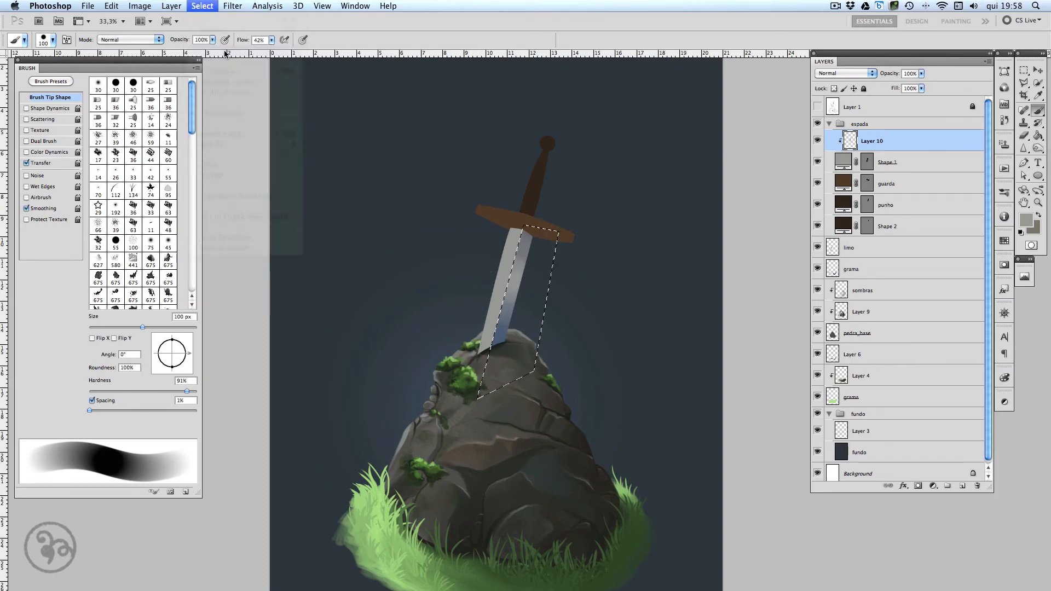
pyautogui.click(1024, 222)
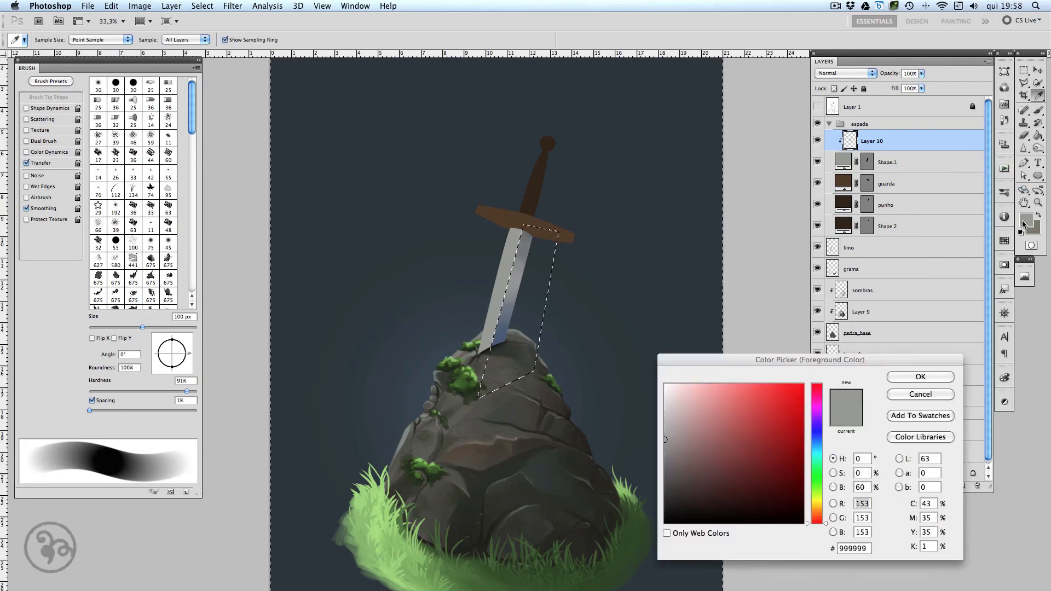
pyautogui.moveTo(666, 404); pyautogui.dragTo(667, 392)
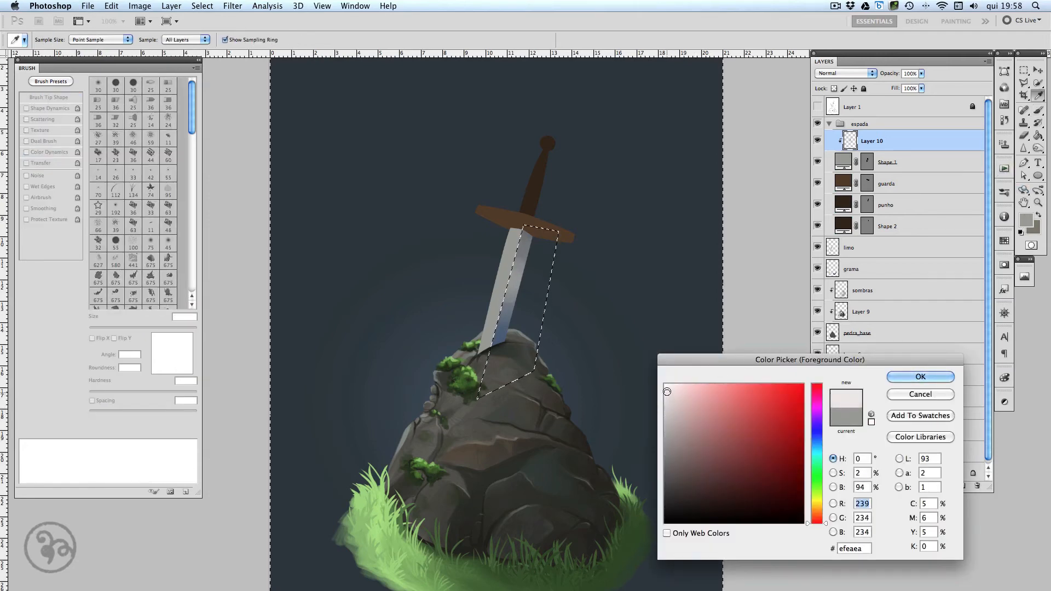
pyautogui.click(898, 377)
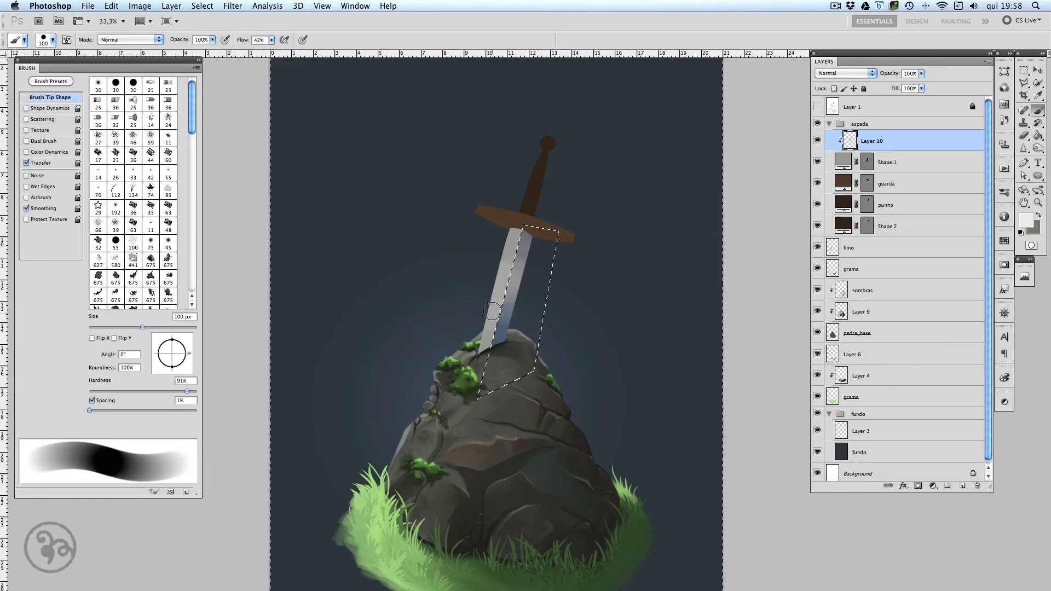
# Paint a bright highlight along the left half of the blade with a 60 px brush and deselect.
pyautogui.press('[')
pyautogui.press('[')
pyautogui.press('[')
pyautogui.press('[')
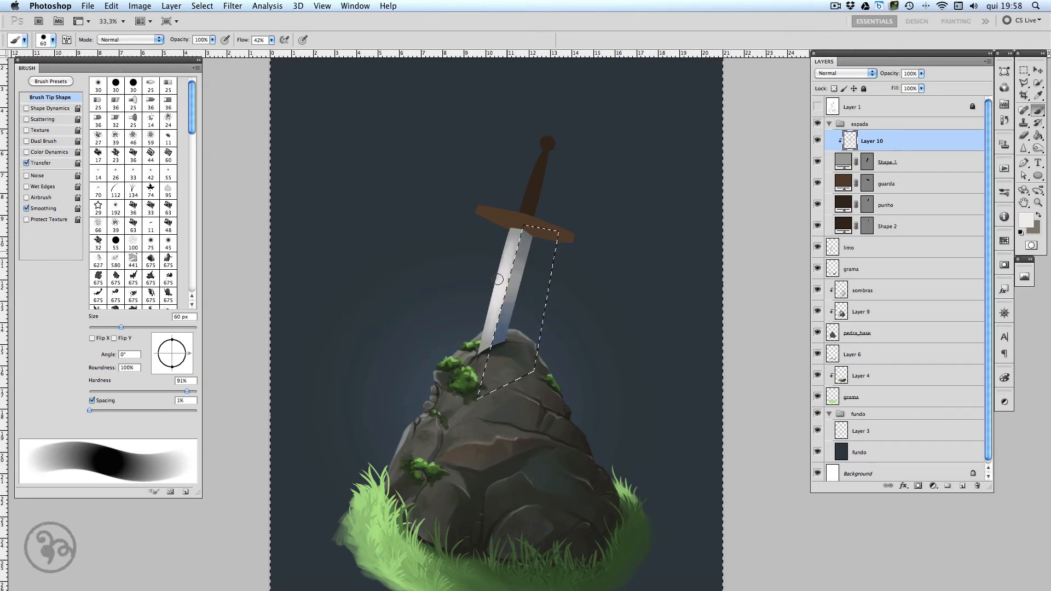
pyautogui.press('super+d')
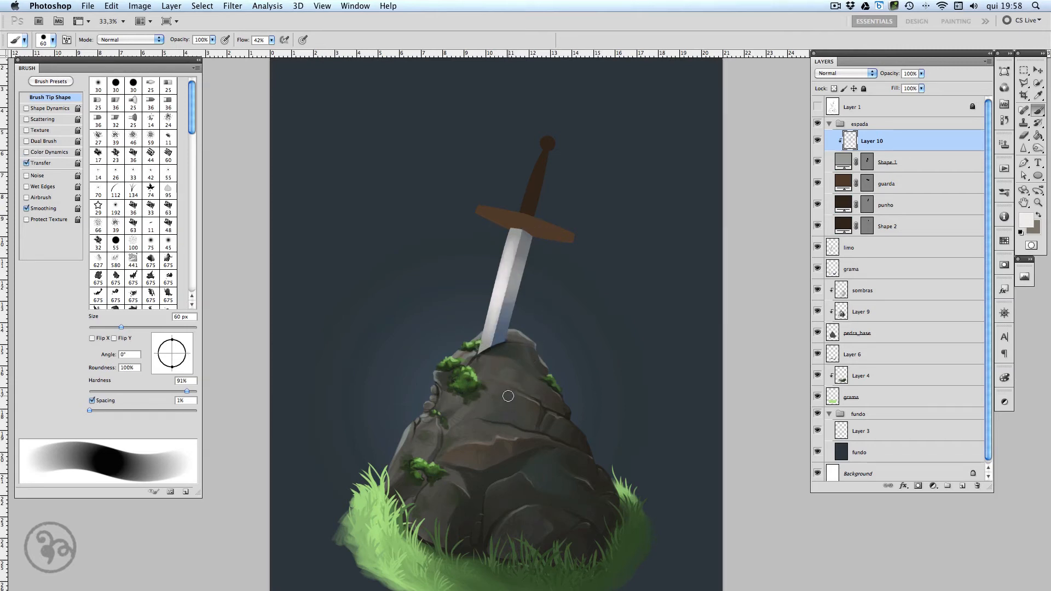
# Sample the blade's blue, darken it as the foreground colour, and turn on Shape Dynamics for the brush.
pyautogui.keyDown('alt'); pyautogui.click(503, 337); pyautogui.keyUp('alt')
pyautogui.click(1026, 220)
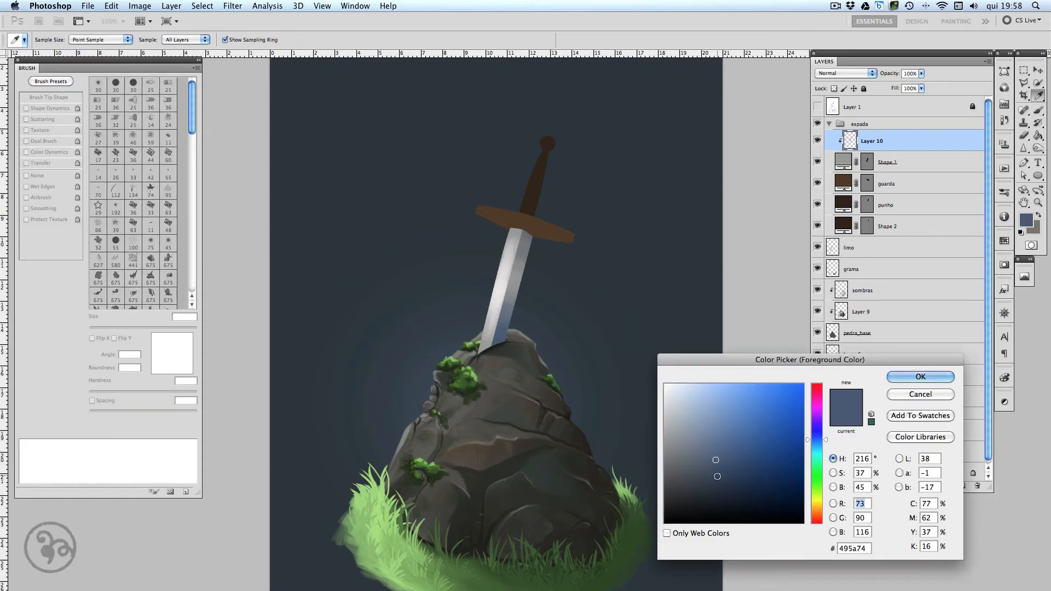
pyautogui.click(715, 489)
pyautogui.click(904, 378)
pyautogui.click(26, 108)
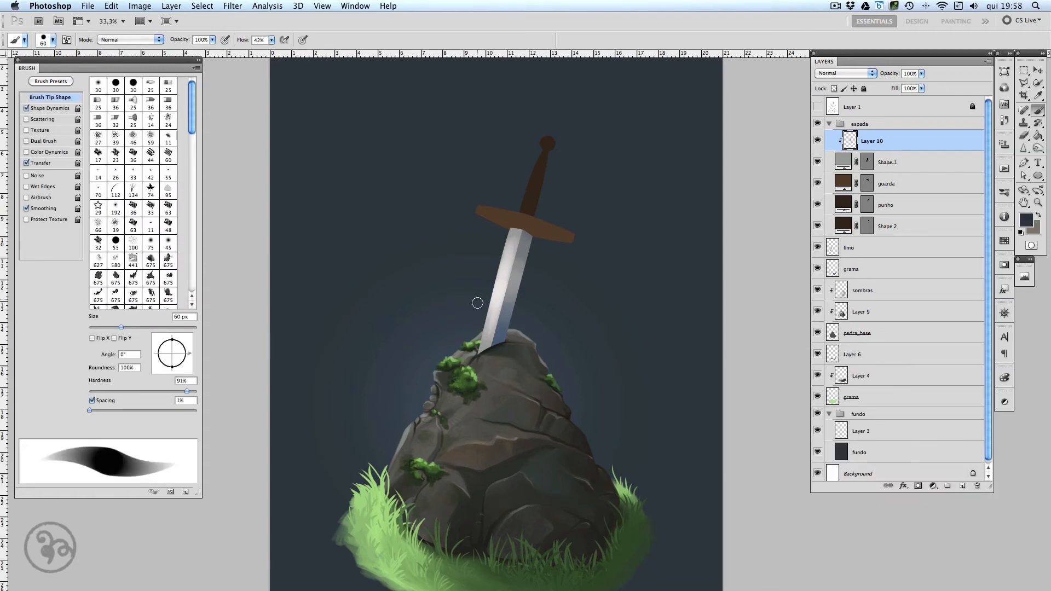
# Paint small dark nicks and scratches across the blade with a 9 px brush.
pyautogui.press('[')
pyautogui.press('[')
pyautogui.press('[')
pyautogui.press('[')
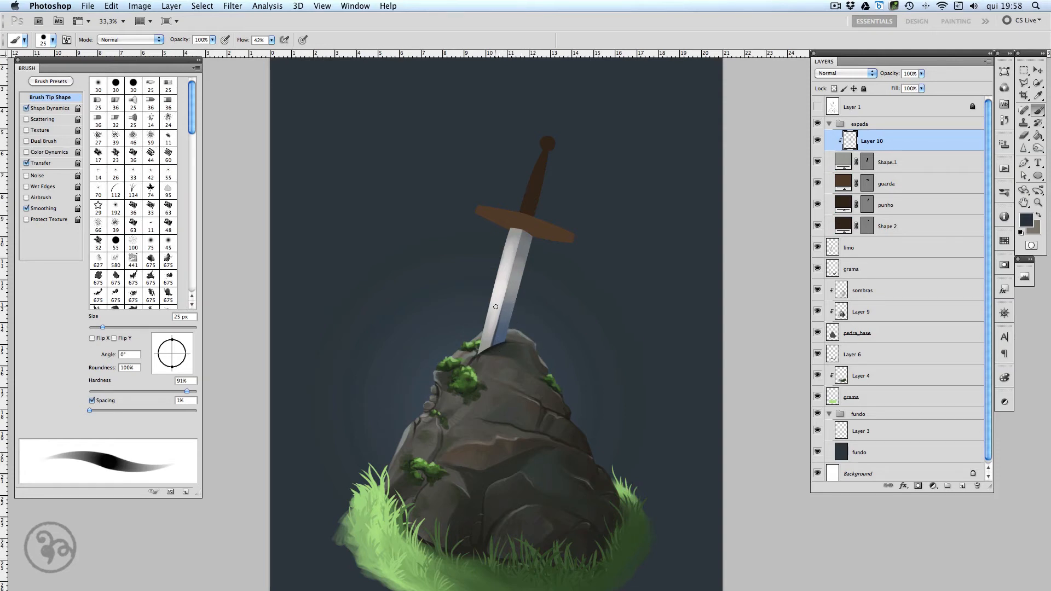
pyautogui.scroll(2, 496, 307)
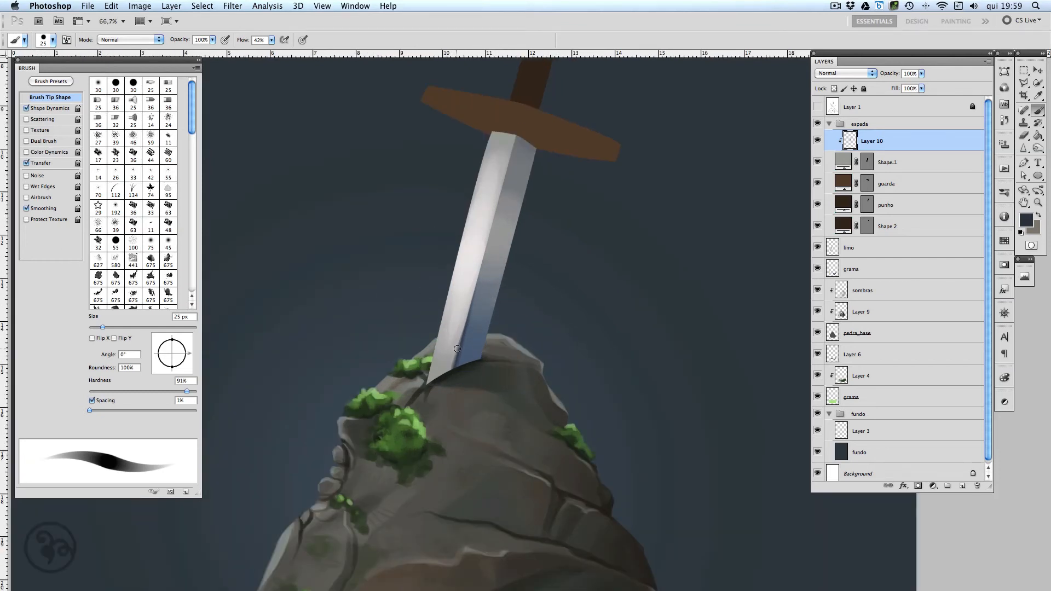
pyautogui.press('[')
pyautogui.press('[')
pyautogui.press('[')
pyautogui.press('[')
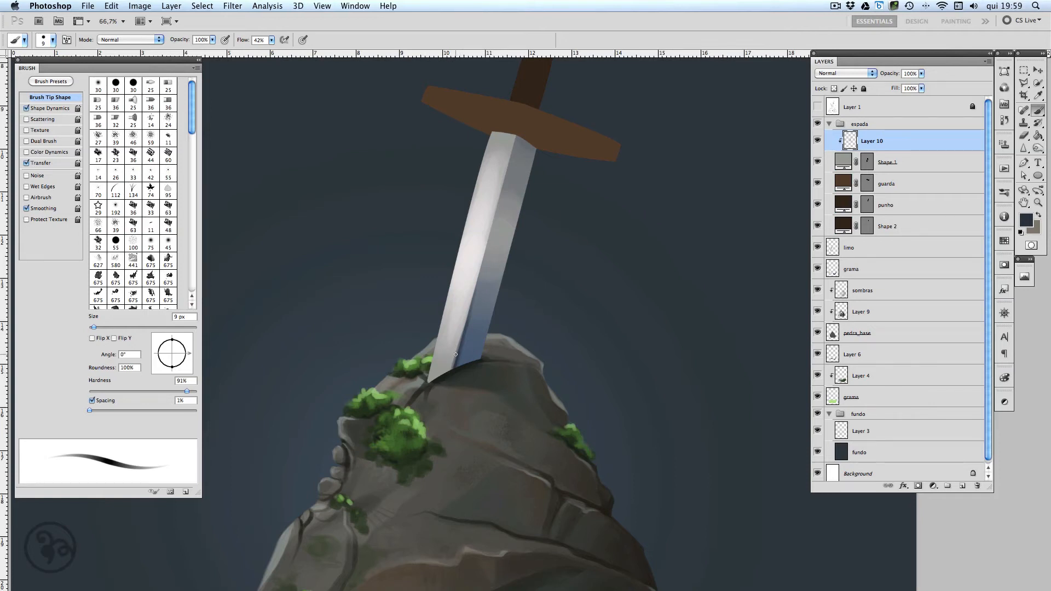
pyautogui.moveTo(455, 356); pyautogui.dragTo(437, 360)
pyautogui.moveTo(499, 196); pyautogui.dragTo(503, 197)
# Turn off Shape Dynamics, paint a 40 px dark shadow on the blade beneath the guard, and enlarge the brush to 50 px.
pyautogui.keyDown('alt'); pyautogui.click(460, 355); pyautogui.keyUp('alt')
pyautogui.click(26, 108)
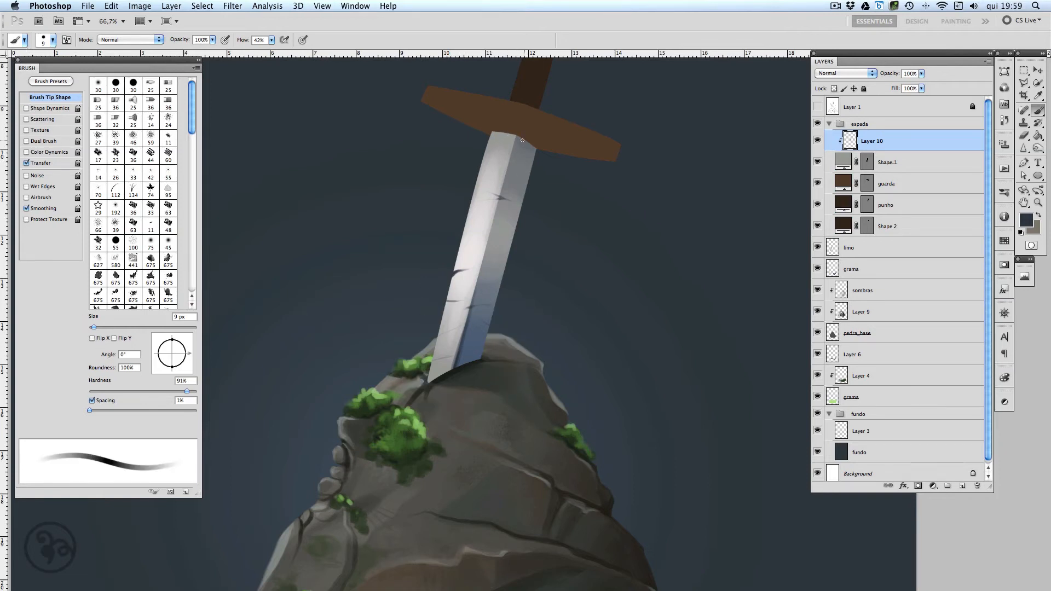
pyautogui.press(']')
pyautogui.press(']')
pyautogui.press(']')
pyautogui.press(']')
pyautogui.press(']')
pyautogui.press(']')
pyautogui.press(']')
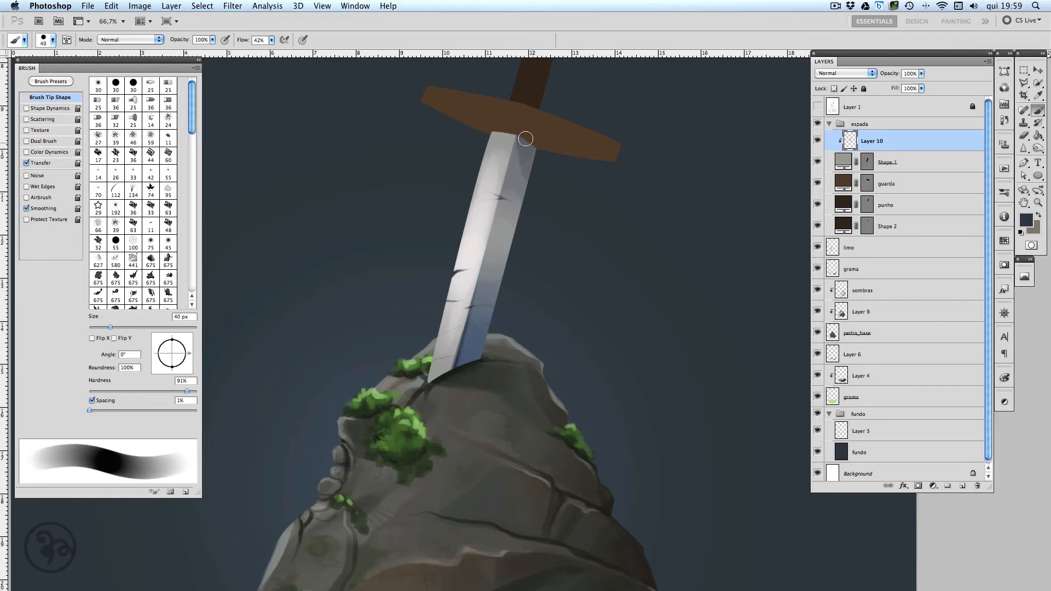
pyautogui.moveTo(526, 139)
pyautogui.mouseDown()
pyautogui.moveTo(527, 190)
pyautogui.moveTo(535, 169)
pyautogui.moveTo(469, 122)
pyautogui.moveTo(551, 147)
pyautogui.mouseUp()
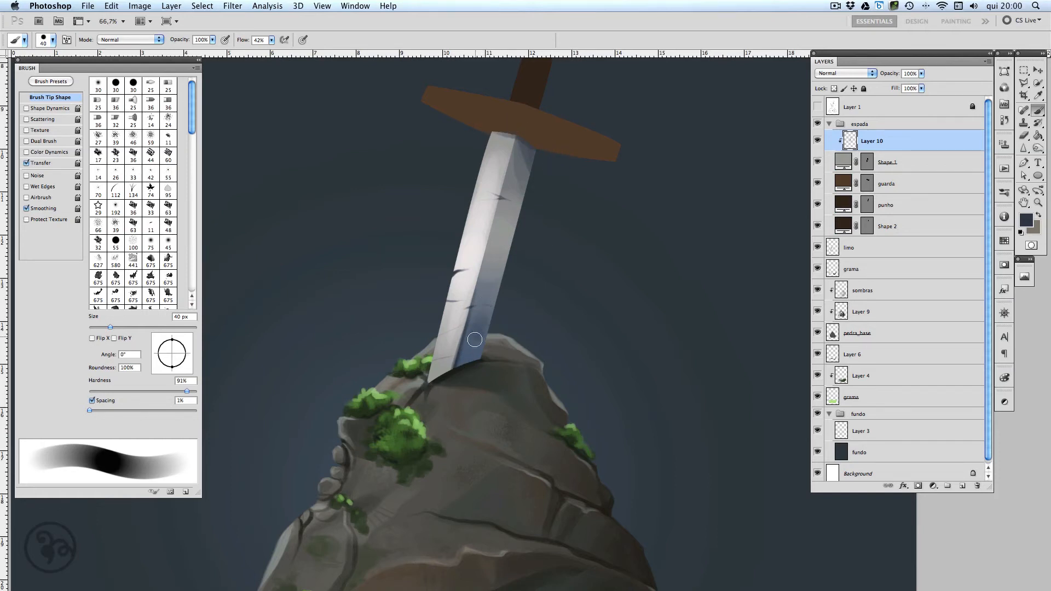
pyautogui.press(']')
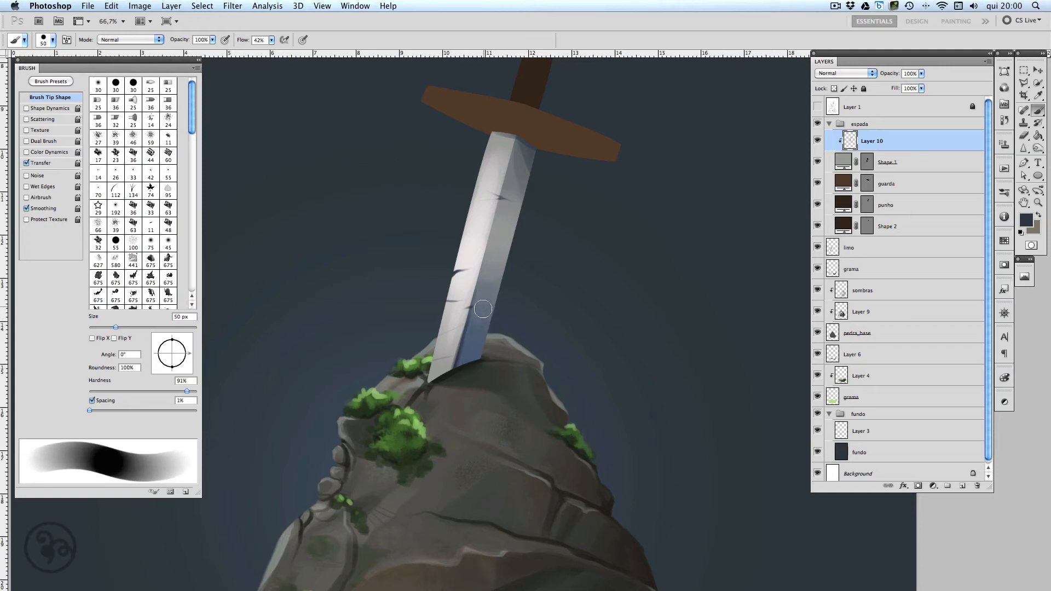
# Try to darken the lower right part of the blade near the rock.
pyautogui.moveTo(483, 309); pyautogui.dragTo(465, 370)
pyautogui.press('super+z')
pyautogui.moveTo(483, 323); pyautogui.dragTo(469, 363)
pyautogui.press('super+z')
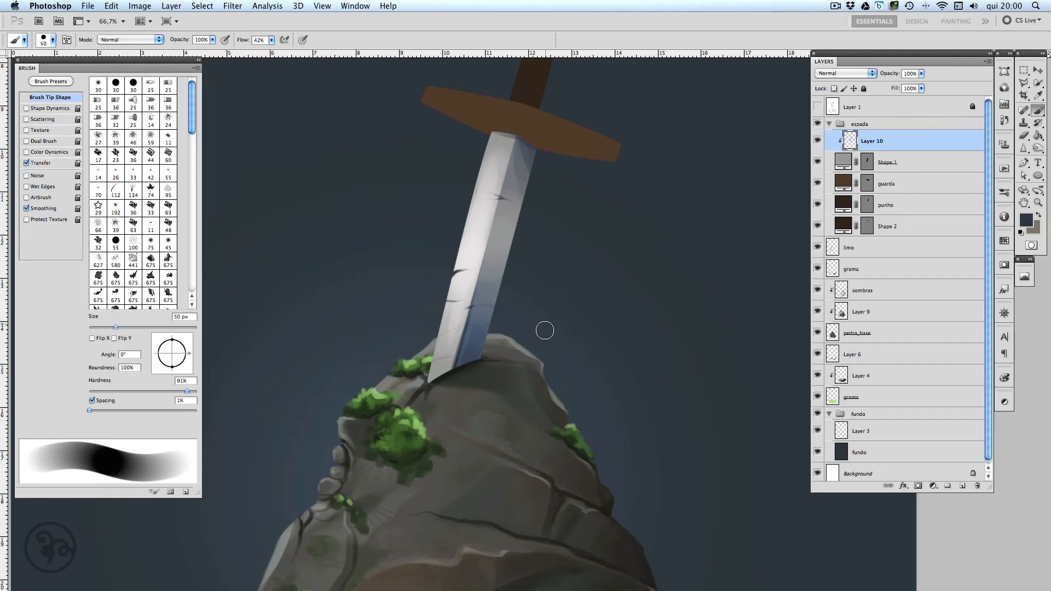
# Shade the blade's lower left tip where it enters the rock, using a sampled dark grey and the 50 px brush.
pyautogui.keyDown('alt'); pyautogui.click(484, 388); pyautogui.keyUp('alt')
pyautogui.keyDown('alt'); pyautogui.click(448, 354); pyautogui.keyUp('alt')
pyautogui.keyDown('alt'); pyautogui.click(446, 349); pyautogui.keyUp('alt')
pyautogui.moveTo(445, 351); pyautogui.dragTo(440, 385)
pyautogui.moveTo(447, 349); pyautogui.dragTo(438, 390)
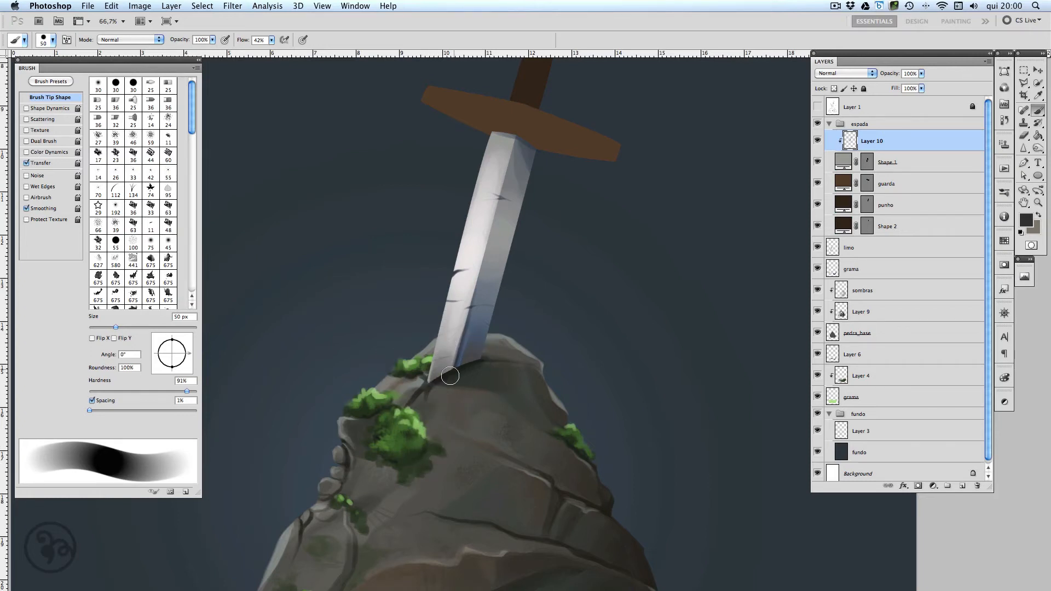
# On Layer 9, paint a faint pale blade reflection on the rock below the sword with a 30 px brush at 10% opacity.
pyautogui.click(885, 312)
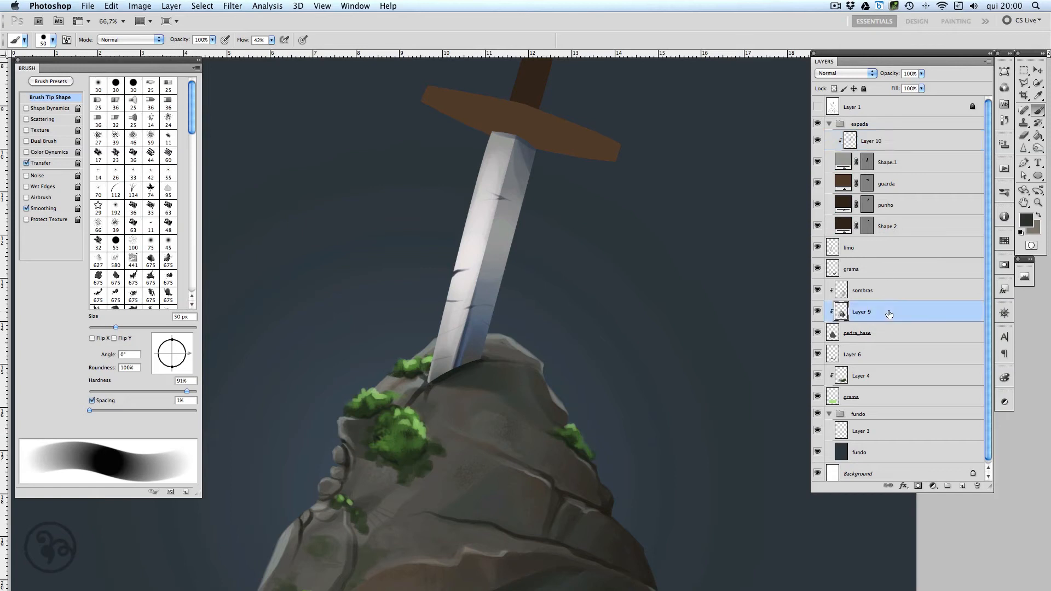
pyautogui.keyDown('alt'); pyautogui.click(467, 277); pyautogui.keyUp('alt')
pyautogui.moveTo(487, 371); pyautogui.dragTo(459, 372)
pyautogui.press('1')
pyautogui.press('[')
pyautogui.press('[')
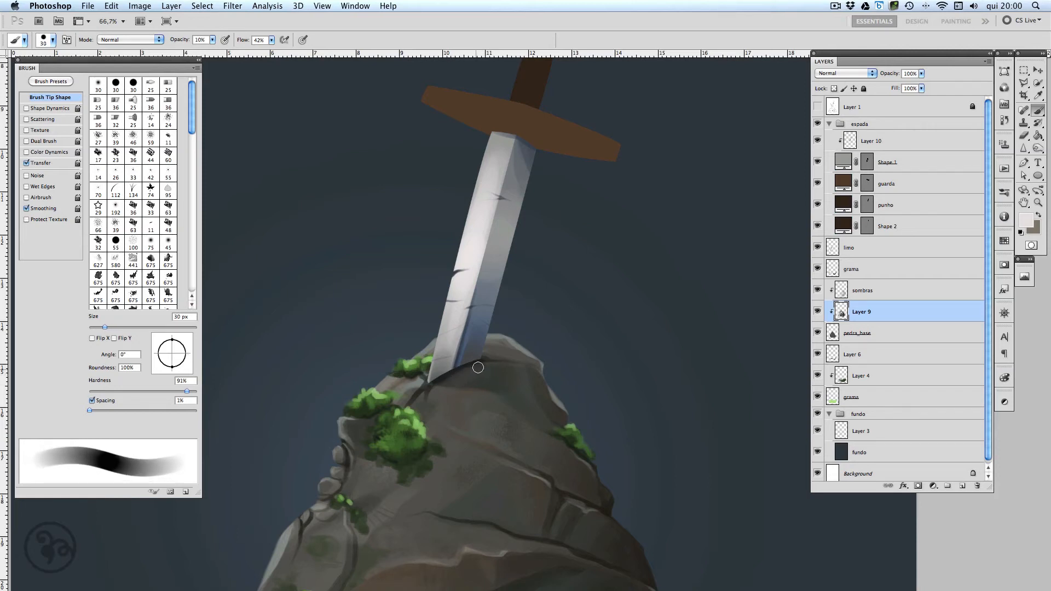
pyautogui.moveTo(485, 371); pyautogui.dragTo(455, 378)
# Tint the reflection on the rock with the blade's sampled blue and merge the sombras layer down into Layer 9.
pyautogui.keyDown('alt'); pyautogui.click(467, 348); pyautogui.keyUp('alt')
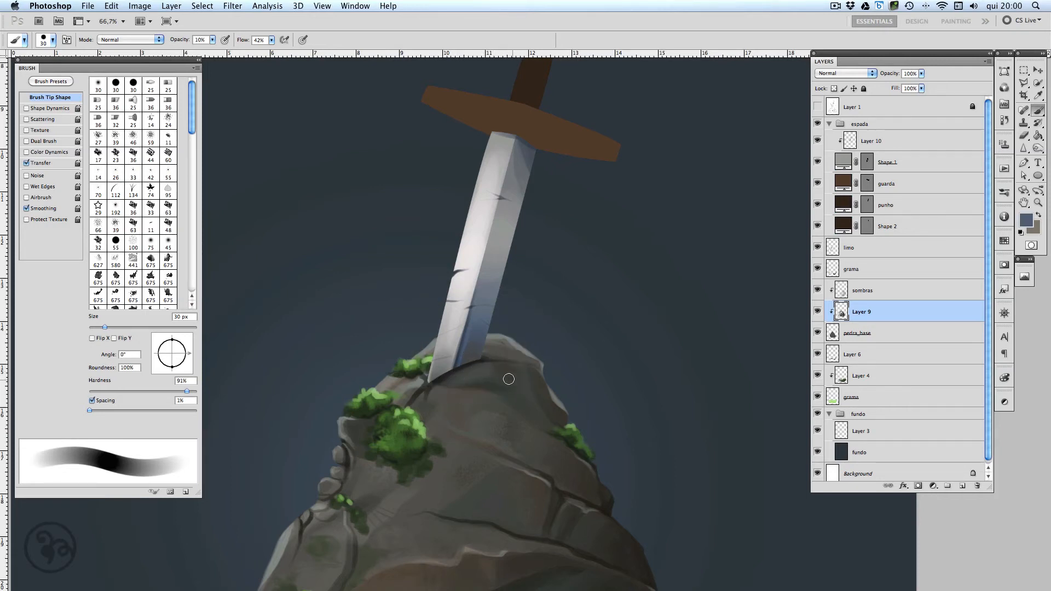
pyautogui.keyDown('alt'); pyautogui.click(467, 349); pyautogui.keyUp('alt')
pyautogui.moveTo(454, 378); pyautogui.dragTo(486, 369)
pyautogui.hotkey('alt', ']')
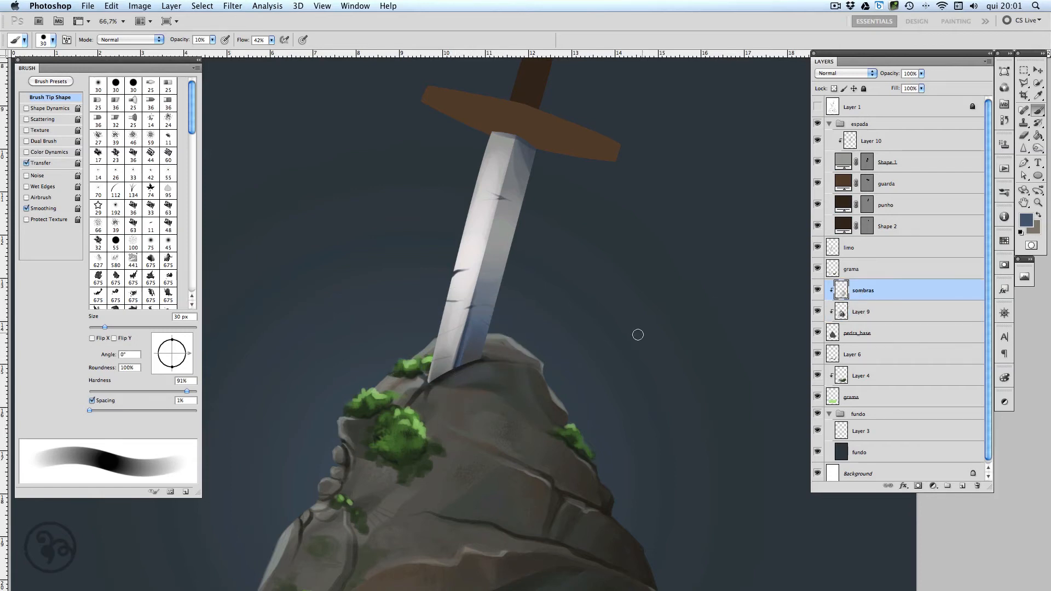
pyautogui.hotkey('ctrl', 'e')
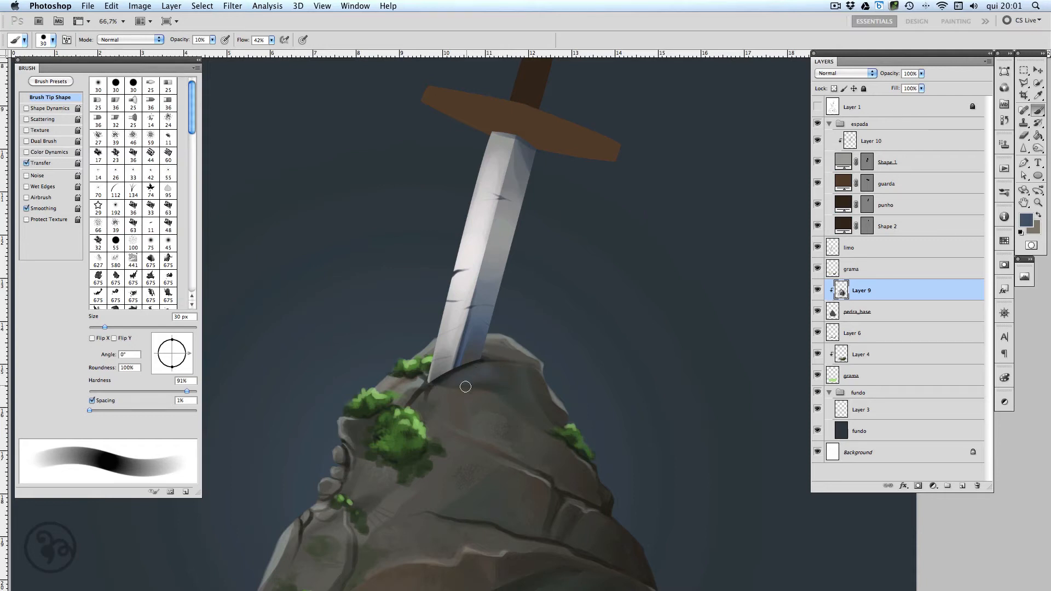
# Pick a lighter blue and reduce the brush to 15 px for refining the reflection on the rock beneath the blade.
pyautogui.keyDown('alt'); pyautogui.click(490, 366); pyautogui.keyUp('alt')
pyautogui.click(1024, 225)
pyautogui.click(711, 443)
pyautogui.click(914, 378)
pyautogui.press('[')
pyautogui.press('[')
pyautogui.press('[')
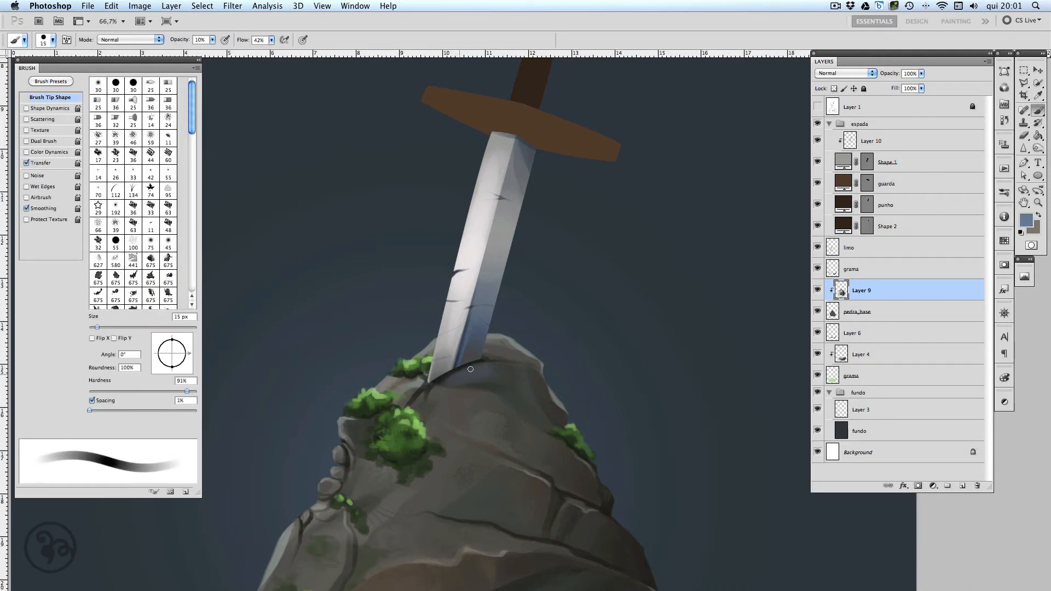
# Brighten and saturate the blue foreground colour and accent the blade's reflection along the rock's top.
pyautogui.click(1026, 220)
pyautogui.click(707, 413)
pyautogui.click(941, 377)
pyautogui.click(1026, 221)
pyautogui.click(744, 400)
pyautogui.click(926, 377)
# Blend the reflection into the rock with a sampled rock tone at 35 px and deepen the blade's contact shadow at 100% opacity.
pyautogui.keyDown('alt'); pyautogui.click(541, 377); pyautogui.keyUp('alt')
pyautogui.press(']')
pyautogui.press(']')
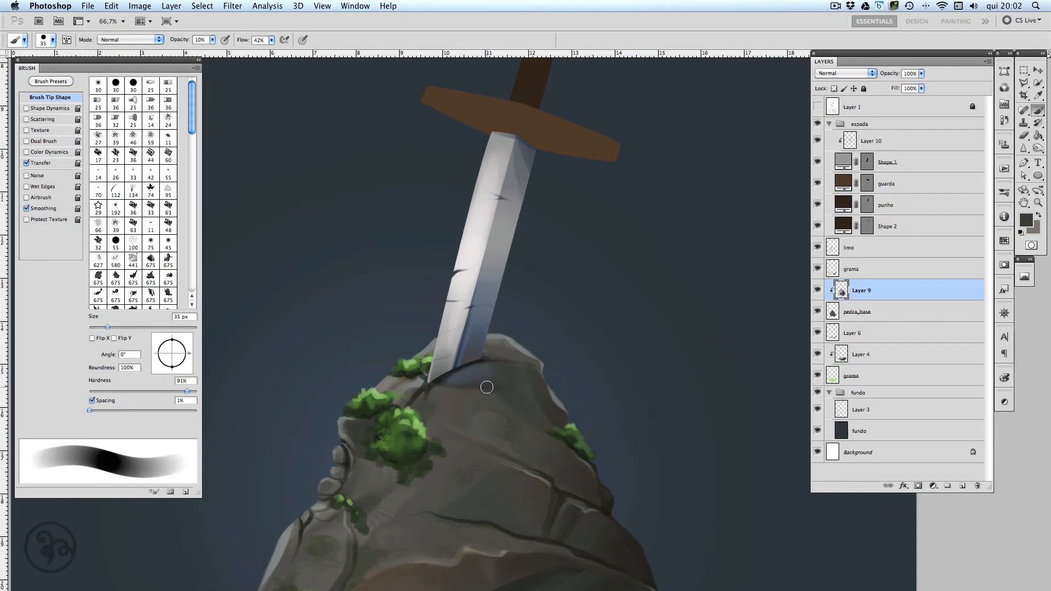
pyautogui.press('0')
pyautogui.keyDown('alt'); pyautogui.click(469, 362); pyautogui.keyUp('alt')
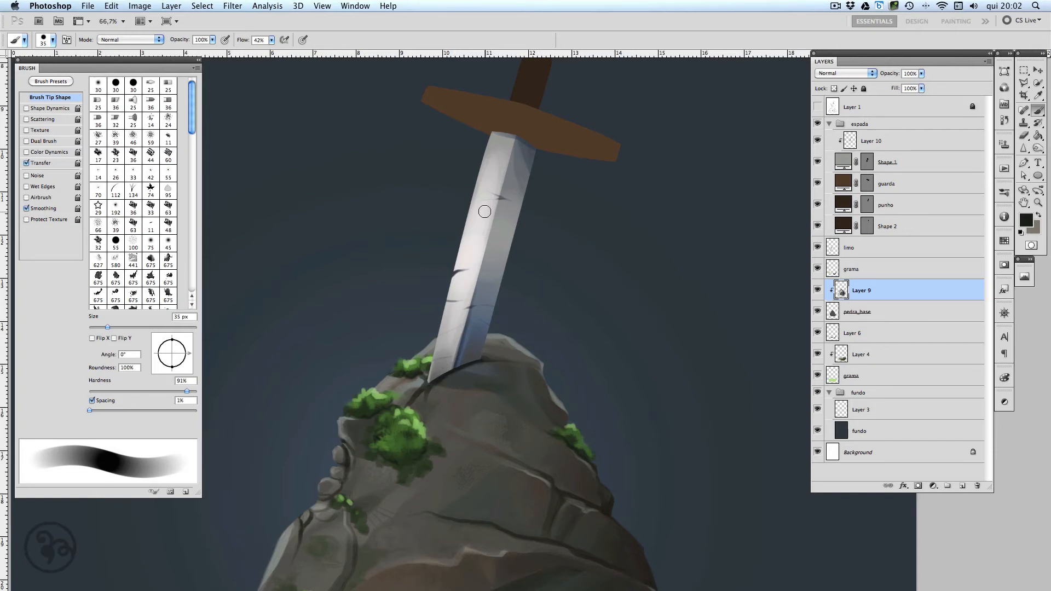
# Select the blade's shading layer, Layer 10, and turn on Shape Dynamics for the brush.
pyautogui.press('v')
pyautogui.click(484, 310)
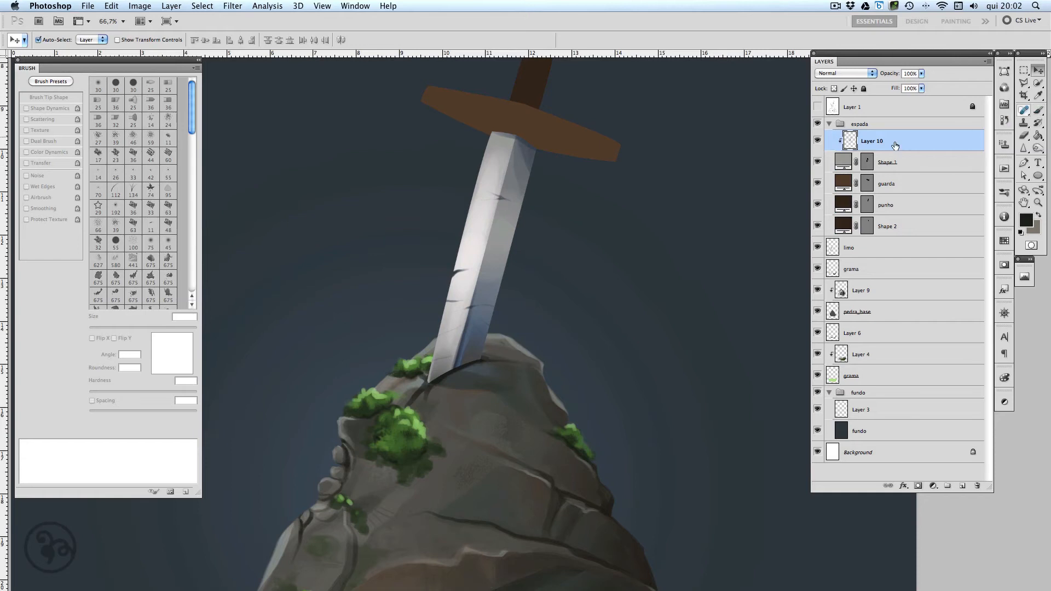
pyautogui.press('b')
pyautogui.click(26, 108)
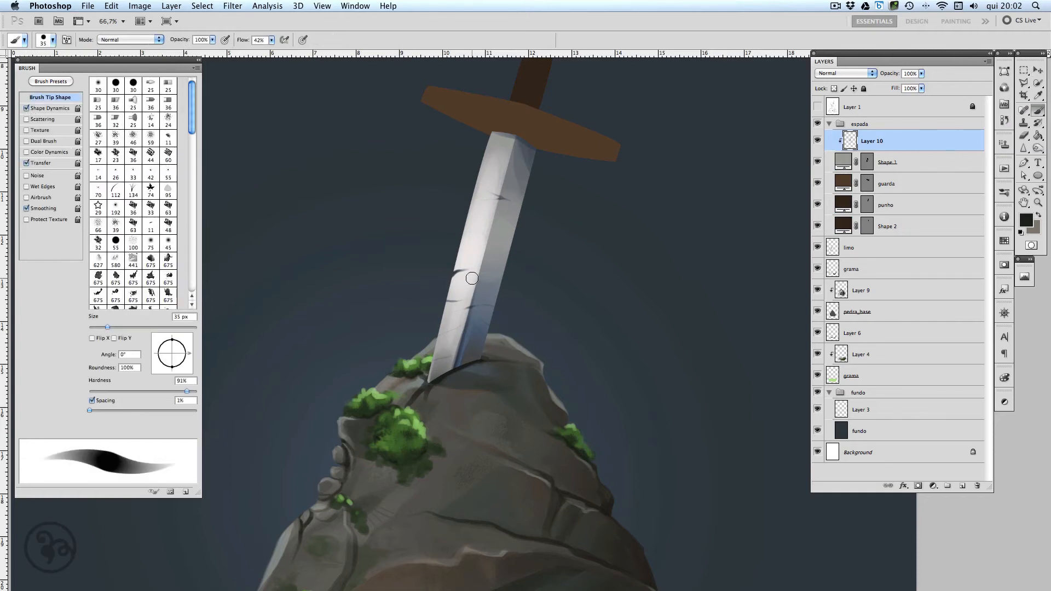
# Reset the colours to black and white, reduce the brush to 9 px and refine the blade's scratches and highlights.
pyautogui.press('[')
pyautogui.click(1021, 232)
pyautogui.press('[')
pyautogui.press('[')
pyautogui.press('[')
pyautogui.press('[')
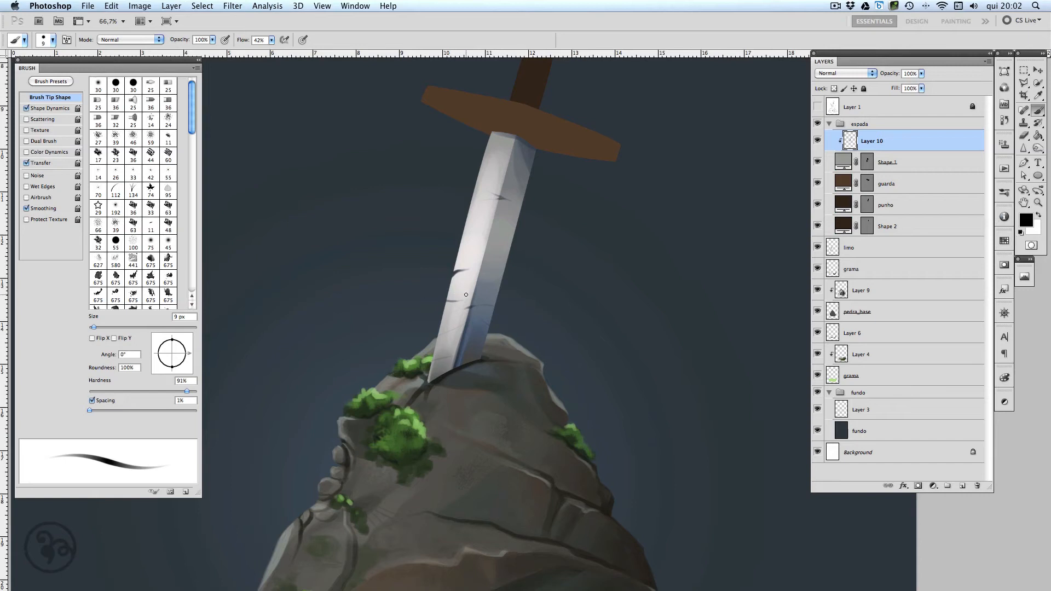
pyautogui.press('x')
pyautogui.moveTo(487, 159); pyautogui.dragTo(490, 140)
pyautogui.keyDown('alt'); pyautogui.click(491, 305); pyautogui.keyUp('alt')
pyautogui.press('super+minus')
pyautogui.press('super+minus')
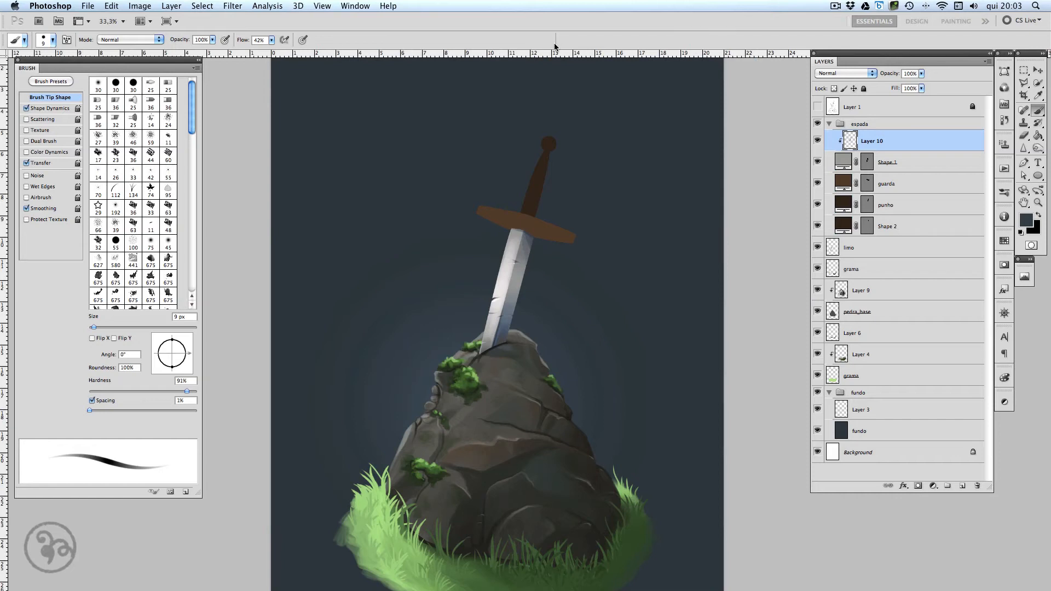
pyautogui.press('super+plus')
pyautogui.press('super+plus')
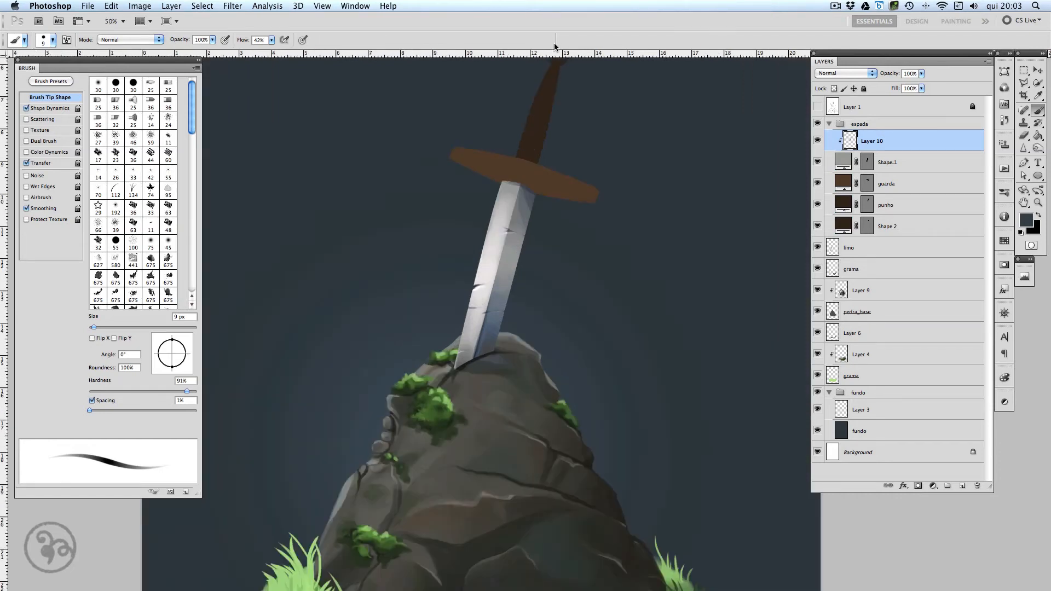
# On a new layer, paint a soft glow along the blade's left edge in a sampled light tone, using a soft 30 px brush without Shape Dynamics.
pyautogui.click(962, 486)
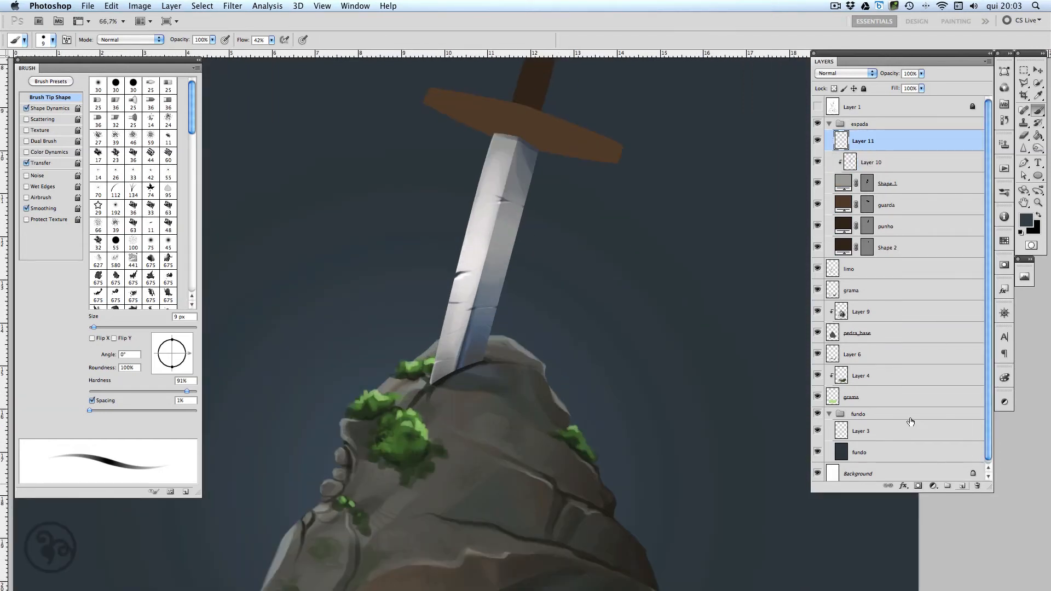
pyautogui.keyDown('alt'); pyautogui.click(462, 246); pyautogui.keyUp('alt')
pyautogui.click(98, 83)
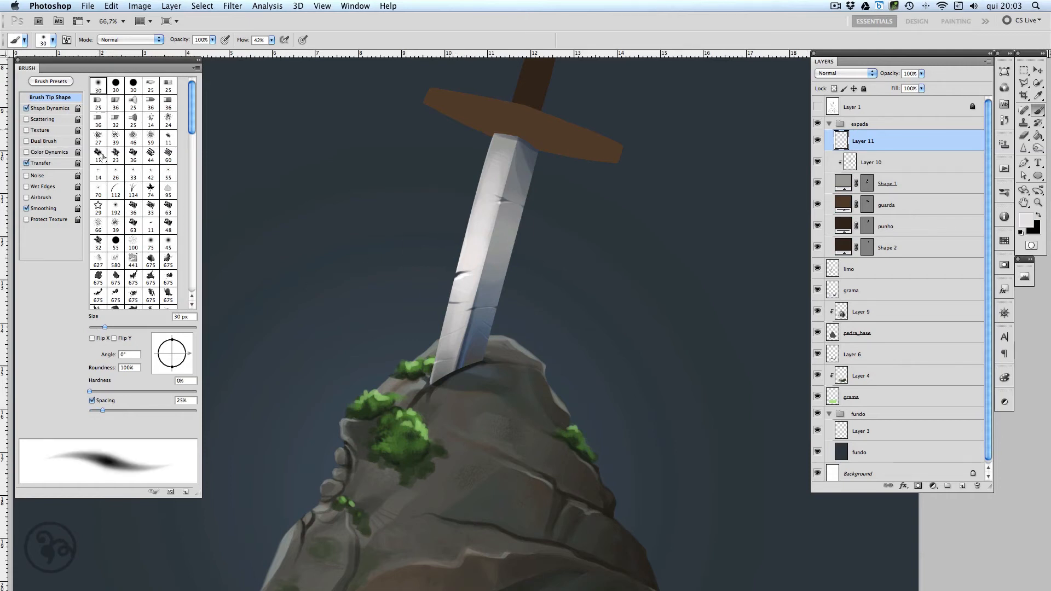
pyautogui.click(27, 108)
pyautogui.moveTo(466, 240)
pyautogui.mouseDown()
pyautogui.moveTo(454, 289)
pyautogui.moveTo(456, 275)
pyautogui.mouseUp()
pyautogui.moveTo(465, 247); pyautogui.dragTo(460, 265)
pyautogui.moveTo(477, 214); pyautogui.dragTo(460, 259)
pyautogui.moveTo(476, 192); pyautogui.dragTo(460, 261)
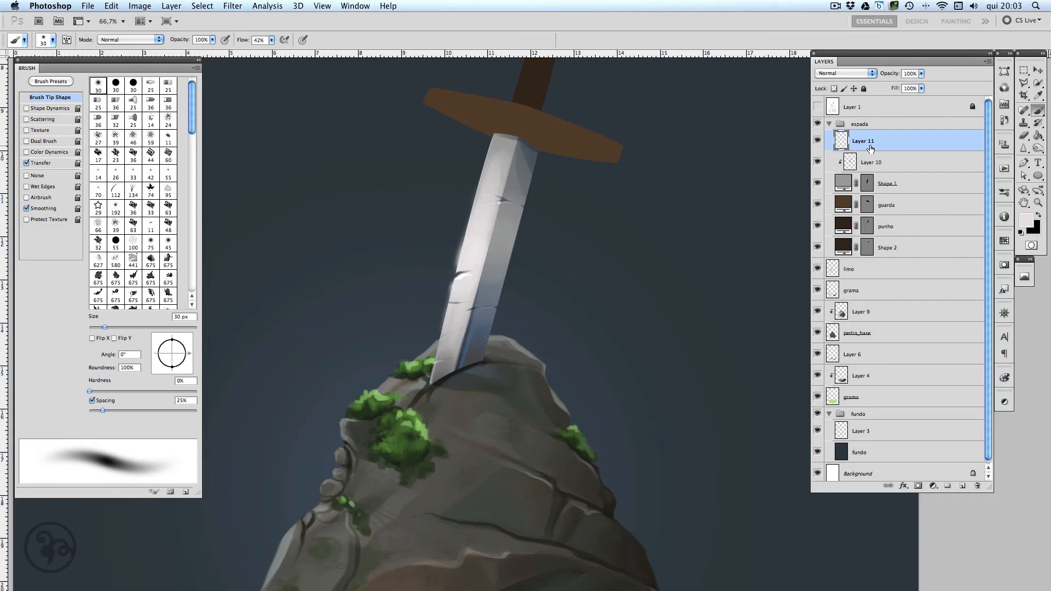
# Move the glow layer beneath the blade shape, Shape 1, and rename it brilho.
pyautogui.moveTo(871, 147); pyautogui.dragTo(871, 195)
pyautogui.doubleClick(865, 183)
pyautogui.write('br')
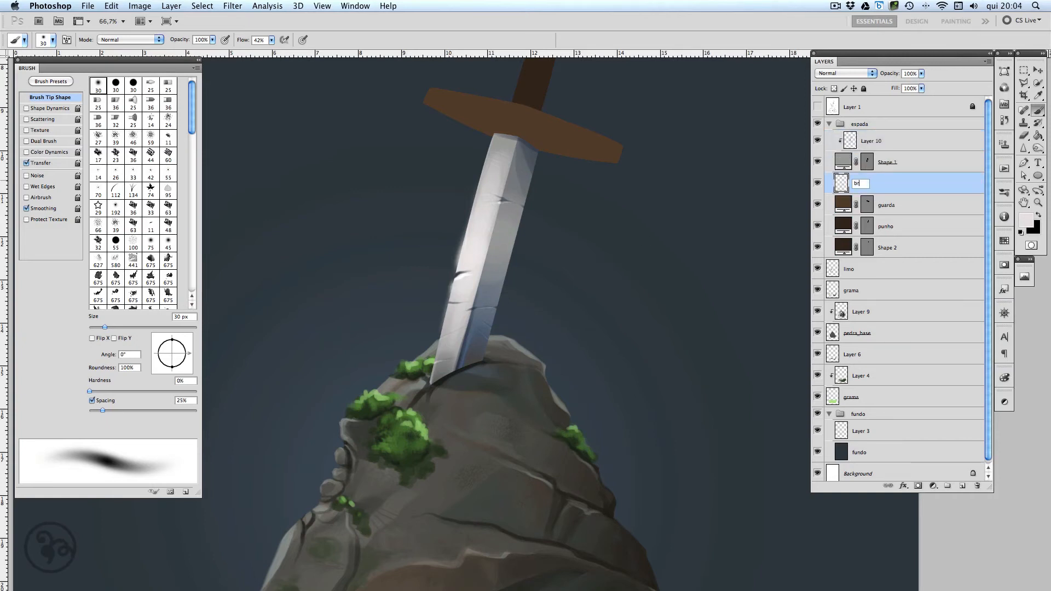
pyautogui.write('ilho')
pyautogui.press('Return')
# On Layer 10, paint diagonal reflections on the blade with a hard round 30 px brush at 100% hardness and 1% spacing.
pyautogui.click(882, 141)
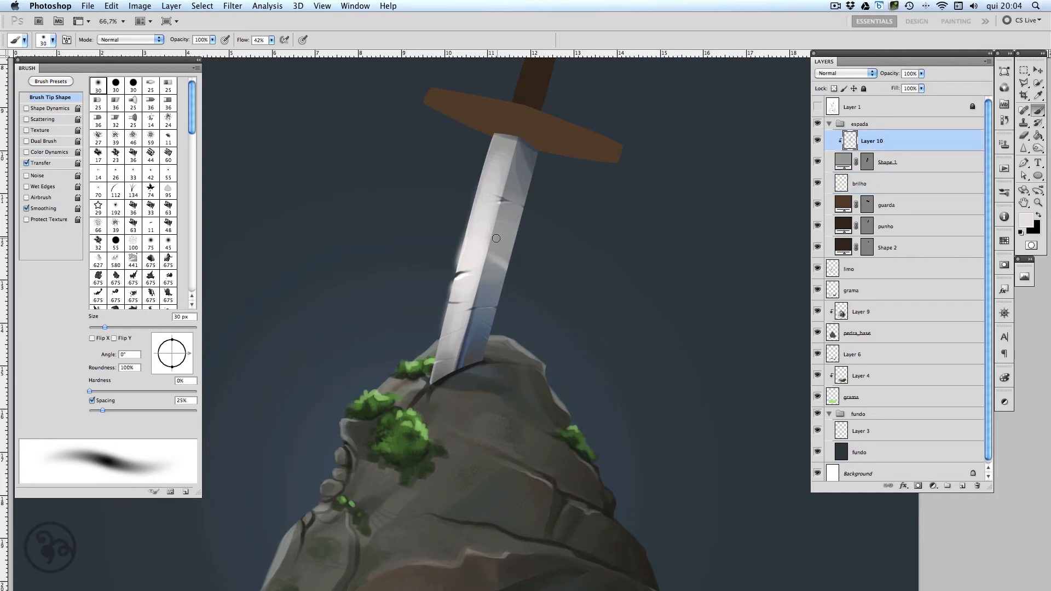
pyautogui.moveTo(147, 386); pyautogui.dragTo(221, 402)
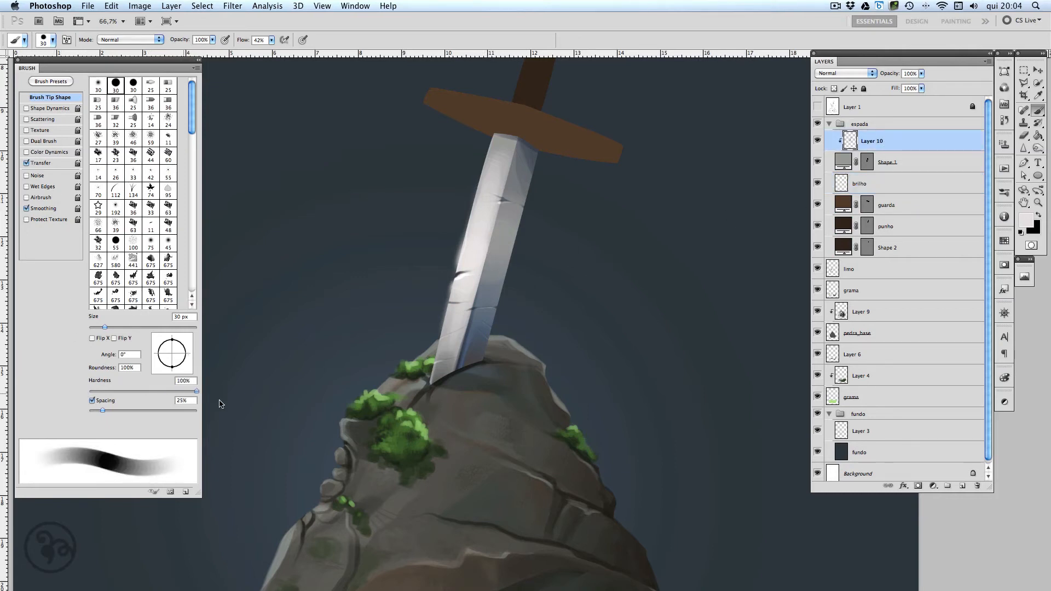
pyautogui.moveTo(102, 412); pyautogui.dragTo(66, 410)
pyautogui.moveTo(494, 244); pyautogui.dragTo(512, 260)
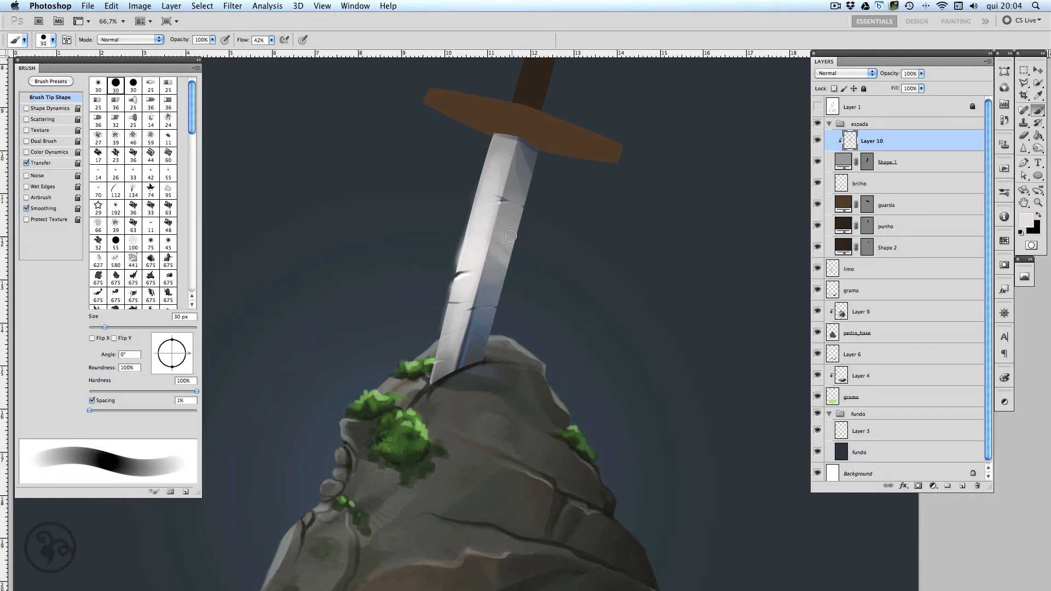
pyautogui.keyDown('alt'); pyautogui.click(501, 296); pyautogui.keyUp('alt')
pyautogui.press('super+z')
pyautogui.moveTo(467, 278); pyautogui.dragTo(453, 288)
pyautogui.press('super+z')
pyautogui.moveTo(498, 190); pyautogui.dragTo(479, 198)
# Shade the top of the blade beneath the guard with light and dark tones sampled from the painting.
pyautogui.click(503, 138)
pyautogui.keyDown('alt'); pyautogui.click(502, 140); pyautogui.keyUp('alt')
pyautogui.click(502, 138)
pyautogui.keyDown('alt'); pyautogui.click(528, 142); pyautogui.keyUp('alt')
pyautogui.keyDown('alt'); pyautogui.click(462, 361); pyautogui.keyUp('alt')
pyautogui.moveTo(526, 143); pyautogui.dragTo(531, 146)
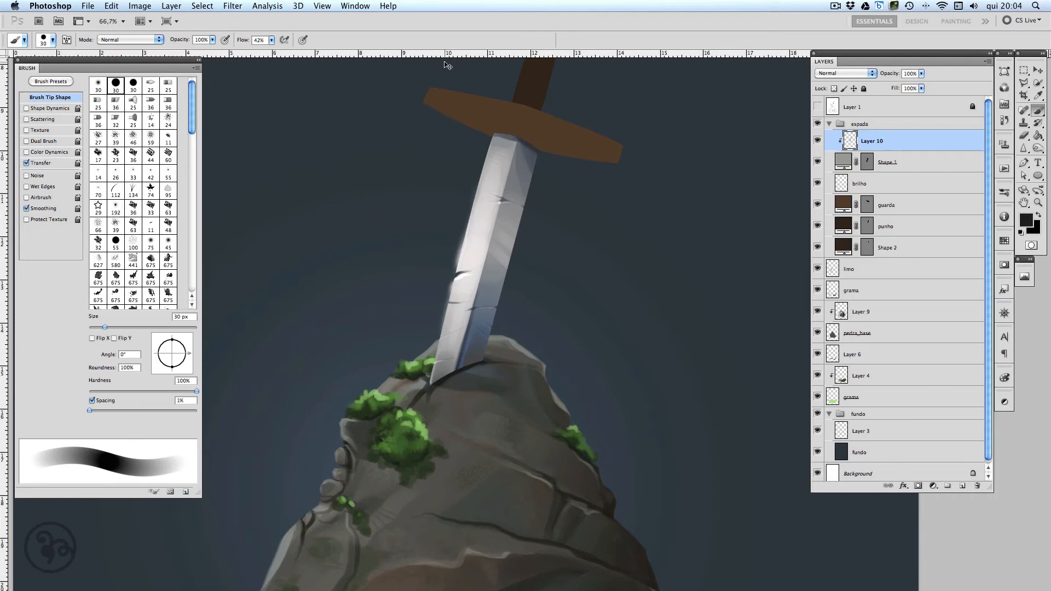
pyautogui.press('super+minus')
pyautogui.press('super+minus')
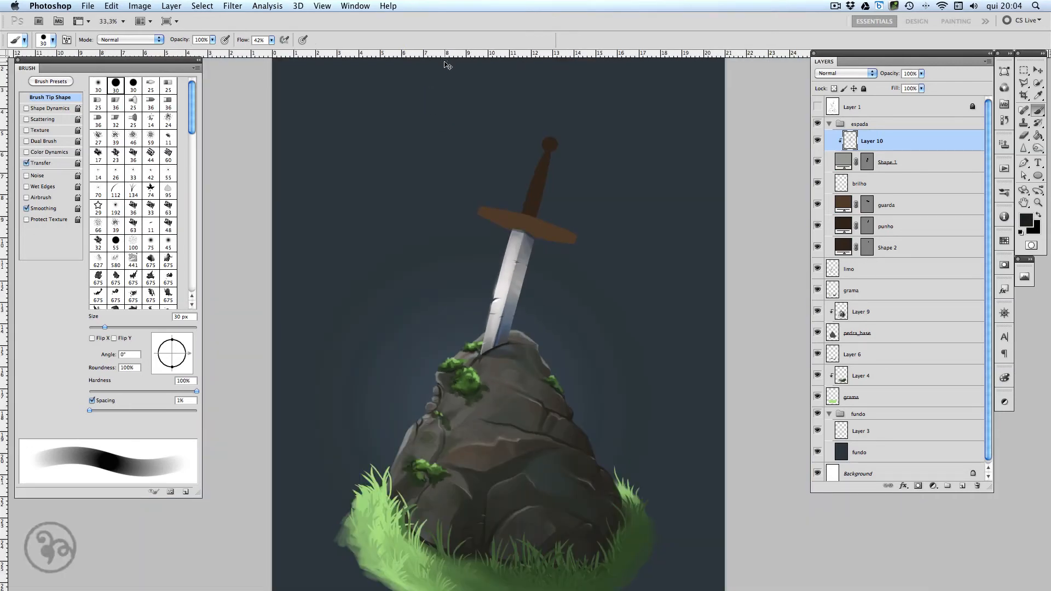
pyautogui.press('super+plus')
pyautogui.press('super+plus')
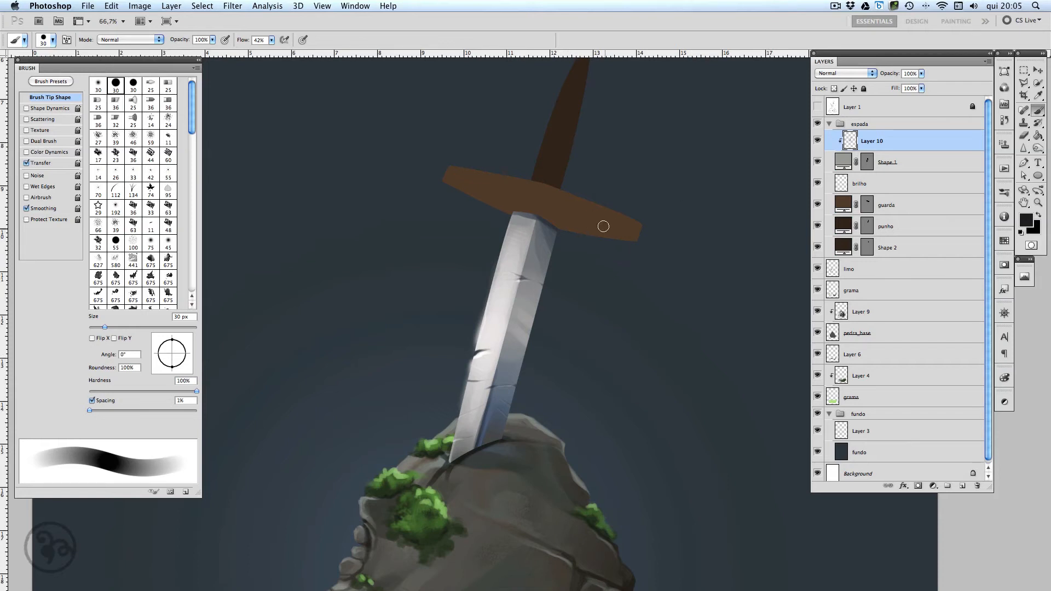
# Select the guarda layer and set the foreground colour to orange #e29214.
pyautogui.press('v')
pyautogui.click(618, 234)
pyautogui.click(1022, 230)
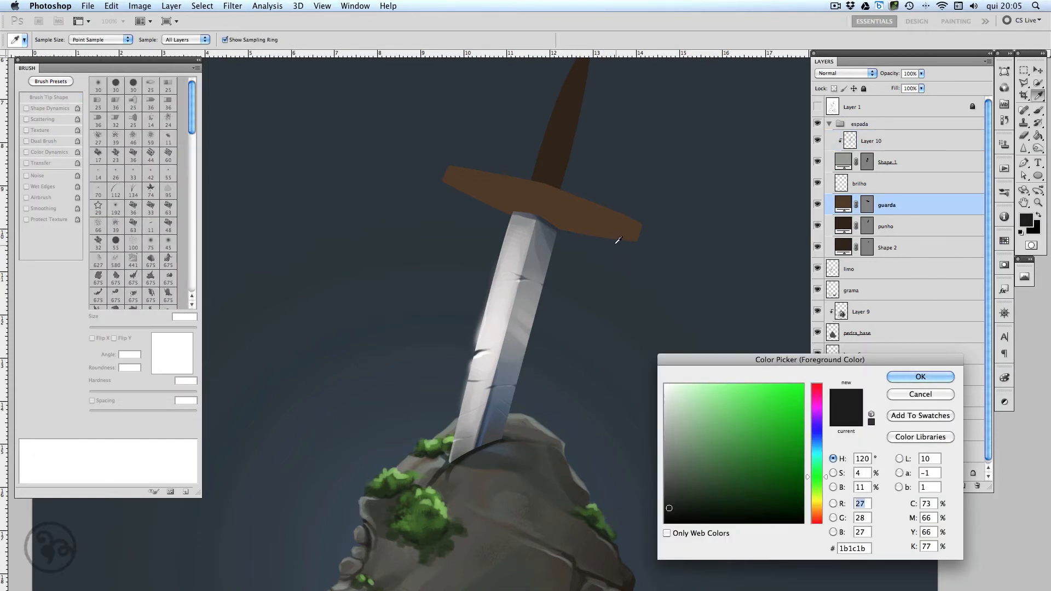
pyautogui.click(617, 235)
pyautogui.click(817, 504)
pyautogui.moveTo(817, 502); pyautogui.dragTo(825, 513)
pyautogui.click(790, 400)
pyautogui.click(925, 377)
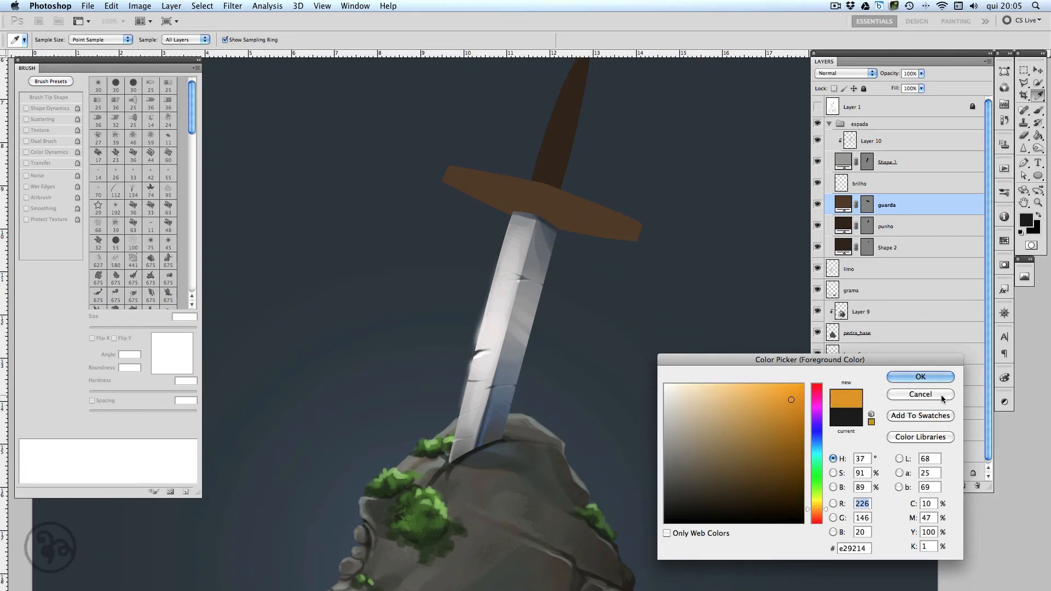
# Clip a new layer to guarda and paint orange light on the guard's left half with the textured 63 px brush.
pyautogui.click(133, 225)
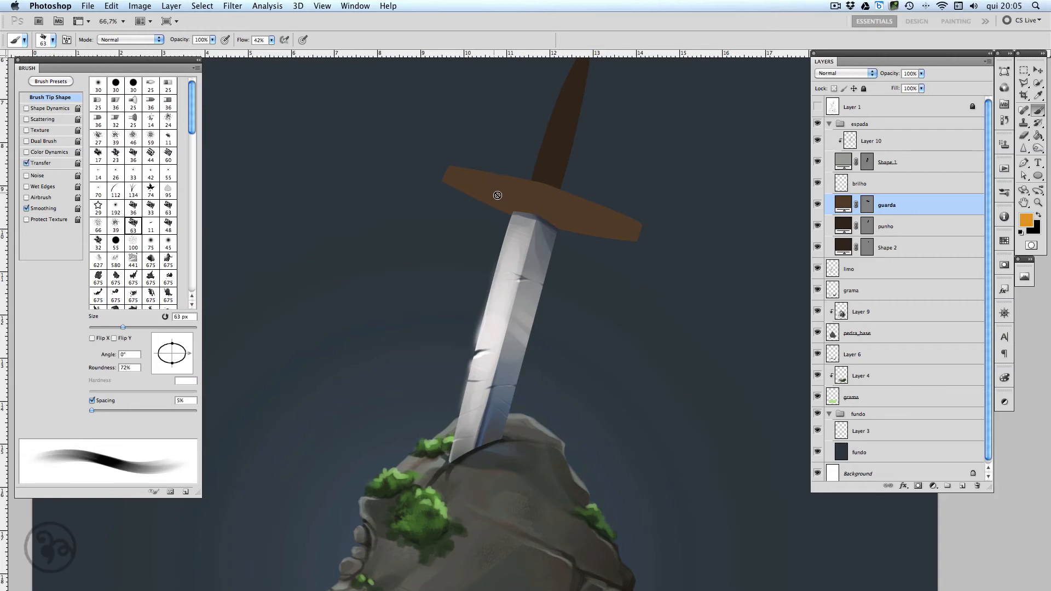
pyautogui.click(961, 486)
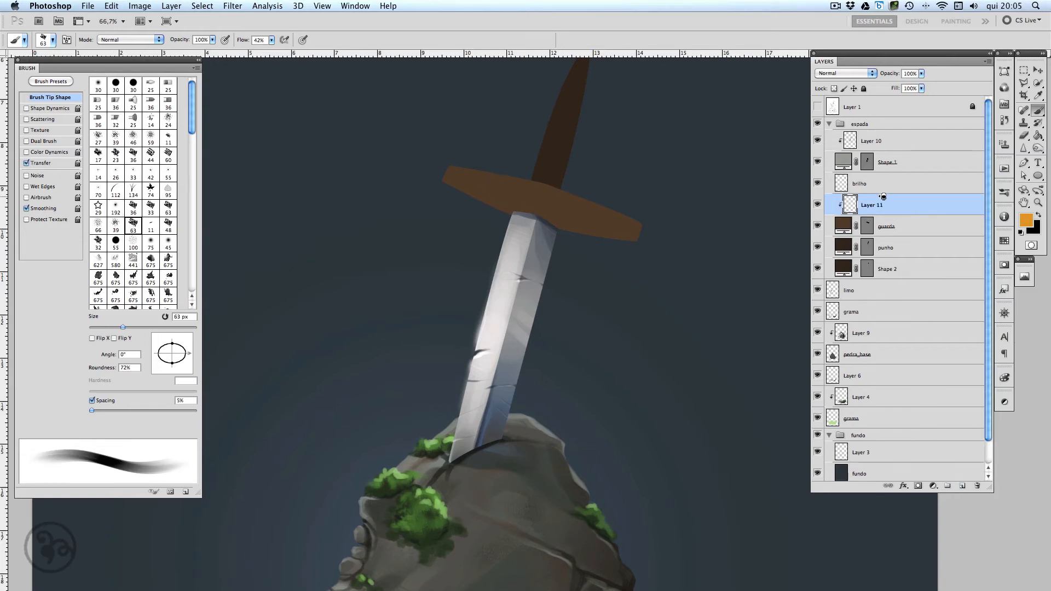
pyautogui.keyDown('alt'); pyautogui.click(887, 215); pyautogui.keyUp('alt')
pyautogui.moveTo(454, 176)
pyautogui.mouseDown()
pyautogui.moveTo(521, 196)
pyautogui.moveTo(526, 184)
pyautogui.moveTo(531, 196)
pyautogui.moveTo(455, 174)
pyautogui.moveTo(472, 172)
pyautogui.moveTo(447, 176)
pyautogui.moveTo(534, 199)
pyautogui.moveTo(532, 185)
pyautogui.moveTo(534, 197)
pyautogui.moveTo(493, 184)
pyautogui.moveTo(536, 185)
pyautogui.moveTo(494, 178)
pyautogui.mouseUp()
# Paint the guard's right half and front faces with brown and orange tones sampled from the guard.
pyautogui.keyDown('alt'); pyautogui.click(504, 198); pyautogui.keyUp('alt')
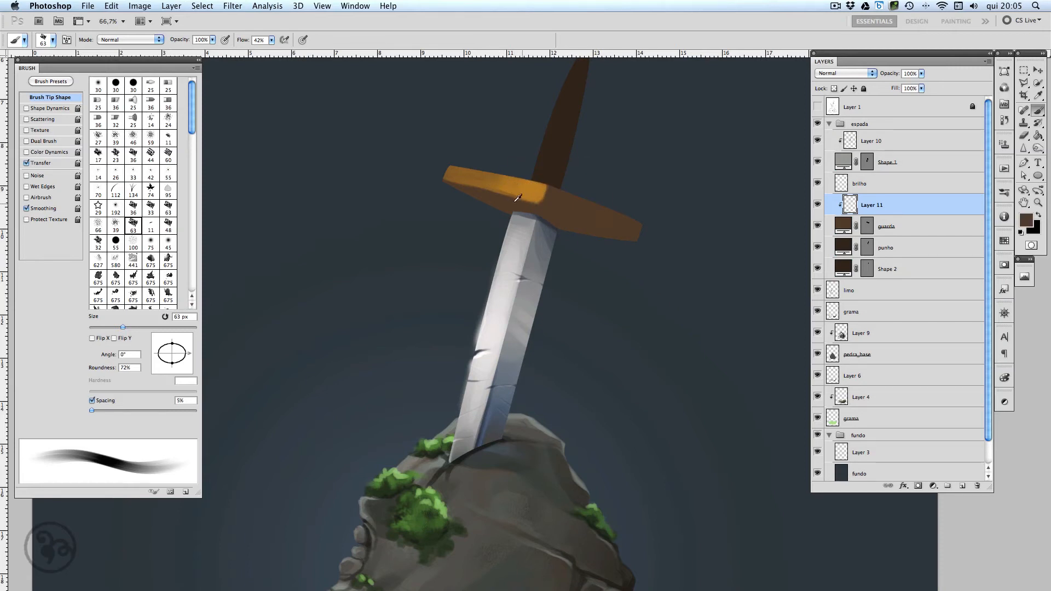
pyautogui.moveTo(551, 205)
pyautogui.mouseDown()
pyautogui.moveTo(562, 205)
pyautogui.moveTo(524, 181)
pyautogui.moveTo(549, 208)
pyautogui.moveTo(557, 196)
pyautogui.moveTo(627, 227)
pyautogui.moveTo(563, 200)
pyautogui.moveTo(608, 208)
pyautogui.moveTo(562, 187)
pyautogui.moveTo(560, 204)
pyautogui.moveTo(652, 250)
pyautogui.moveTo(579, 196)
pyautogui.moveTo(615, 226)
pyautogui.mouseUp()
pyautogui.keyDown('alt'); pyautogui.click(512, 178); pyautogui.keyUp('alt')
pyautogui.keyDown('alt'); pyautogui.click(562, 200); pyautogui.keyUp('alt')
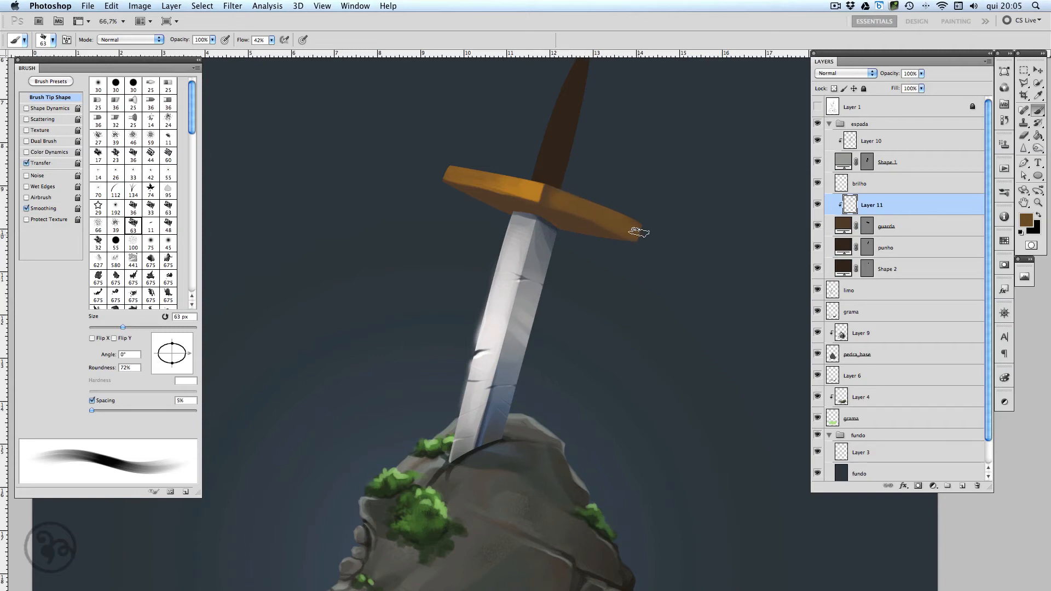
pyautogui.press('e')
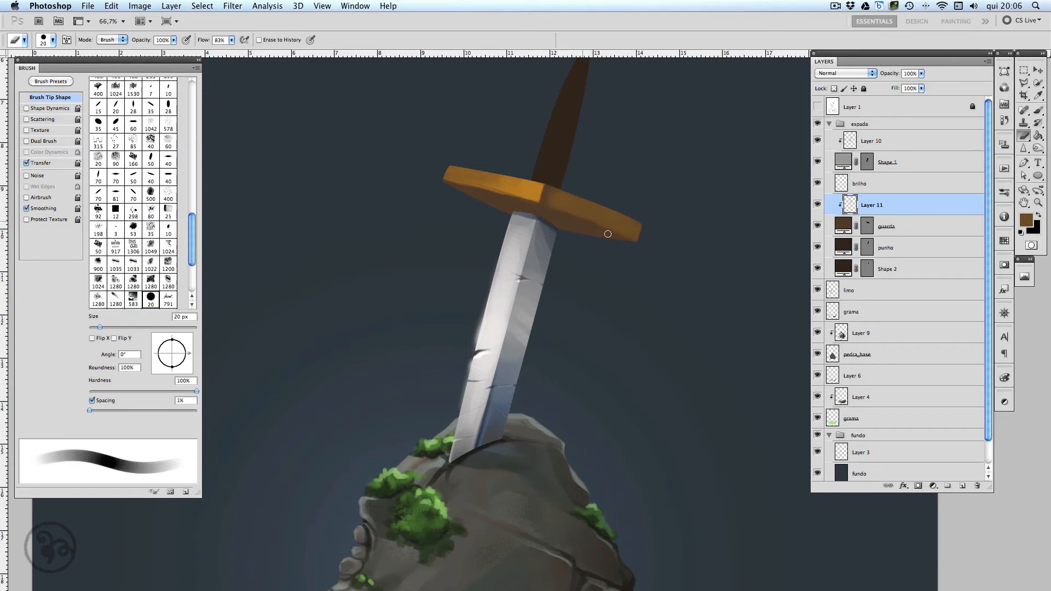
# Darken a sampled guard brown to #322419 and shade along the guard's underside with the 63 px brush.
pyautogui.press('i')
pyautogui.click(536, 208)
pyautogui.click(1028, 222)
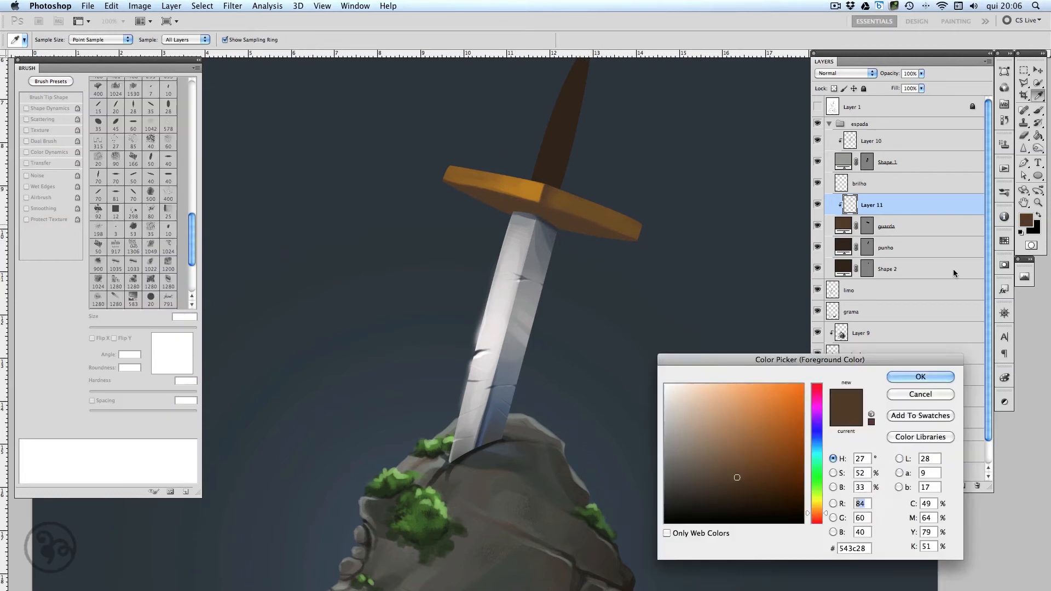
pyautogui.click(732, 493)
pyautogui.click(904, 377)
pyautogui.press('b')
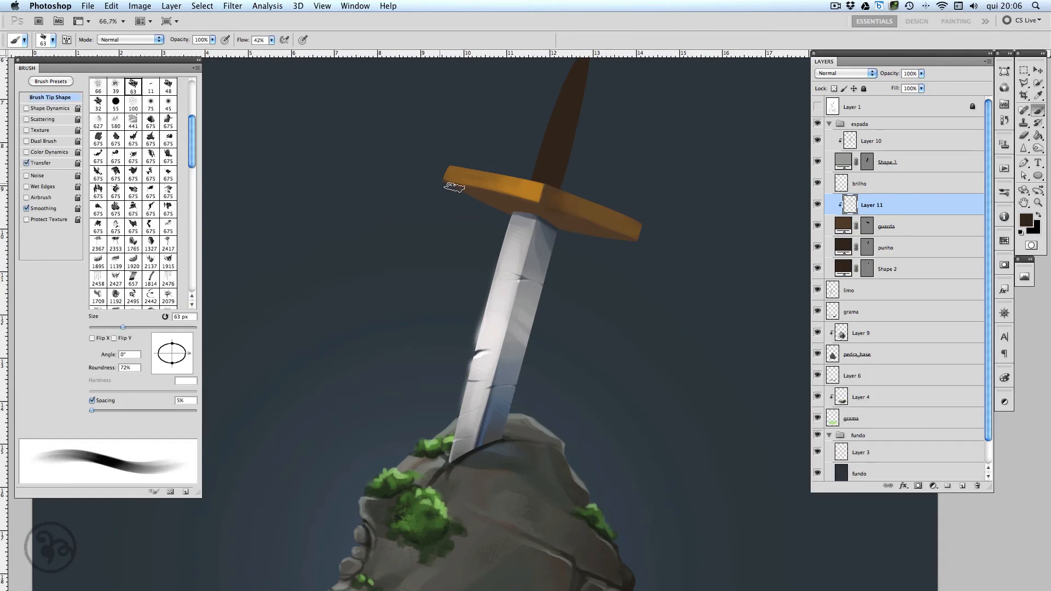
pyautogui.moveTo(457, 185); pyautogui.dragTo(619, 241)
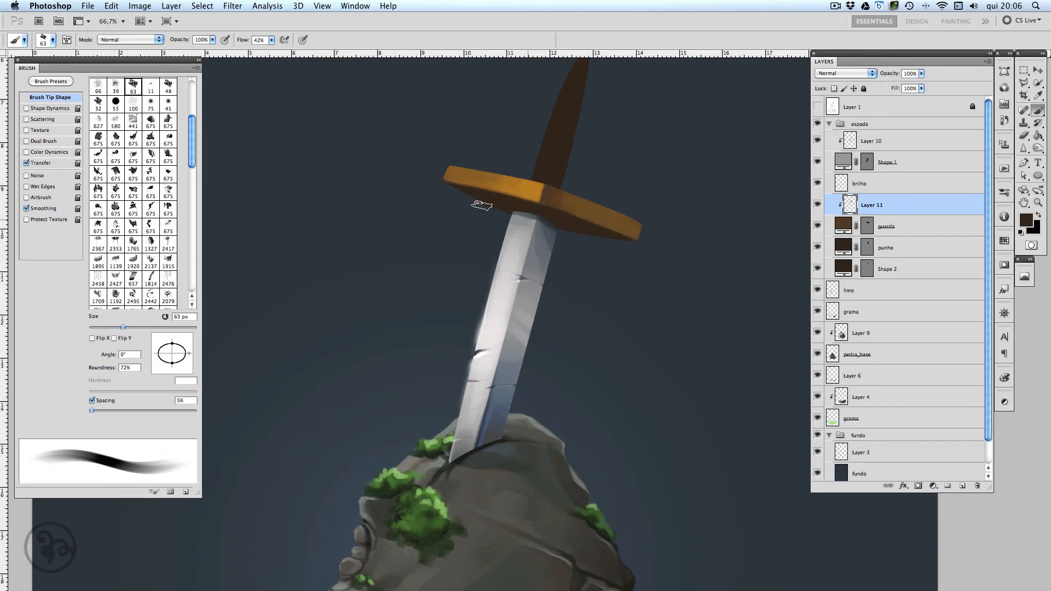
# Select Layer 11, guarda, punho and Shape 2 together and nudge the guard and grip down onto the blade.
pyautogui.keyDown('shift'); pyautogui.click(917, 228); pyautogui.keyUp('shift')
pyautogui.keyDown('shift'); pyautogui.click(919, 267); pyautogui.keyUp('shift')
pyautogui.press('v')
pyautogui.hotkey('shift', 'Down')
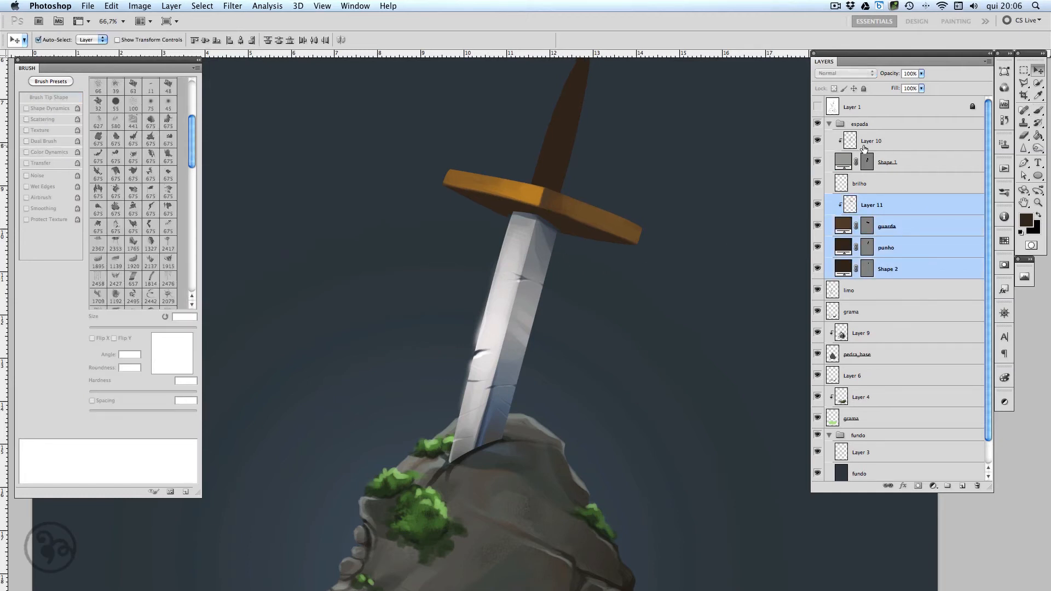
pyautogui.press('Down')
pyautogui.press('Down')
pyautogui.press('Down')
pyautogui.press('Down')
pyautogui.press('Down')
pyautogui.press('Down')
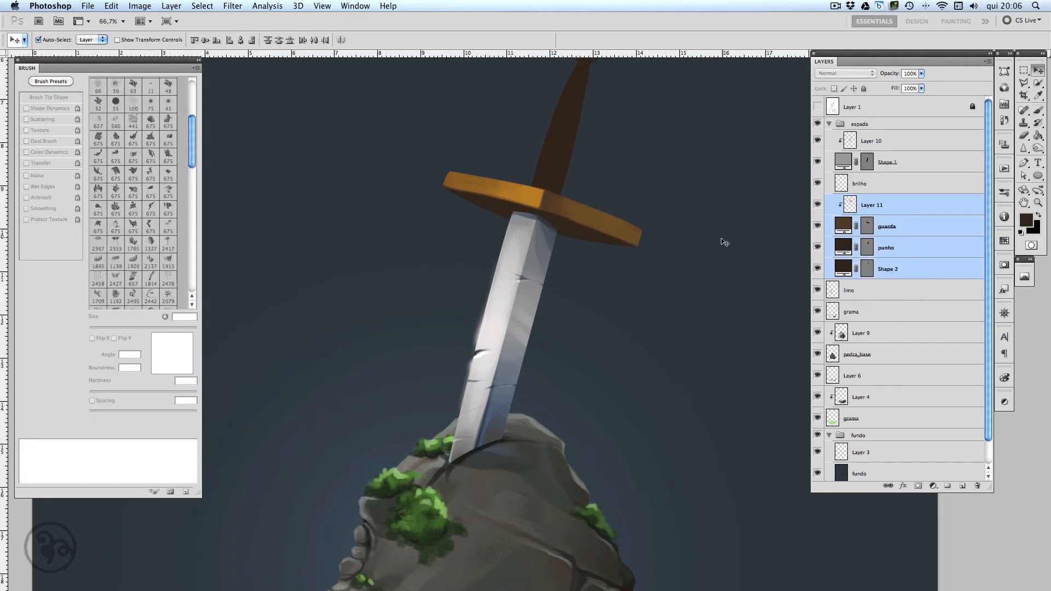
# Set the foreground colour to yellow #f1c735 for painting the guard's highlights.
pyautogui.moveTo(722, 241); pyautogui.dragTo(712, 265)
pyautogui.click(1025, 219)
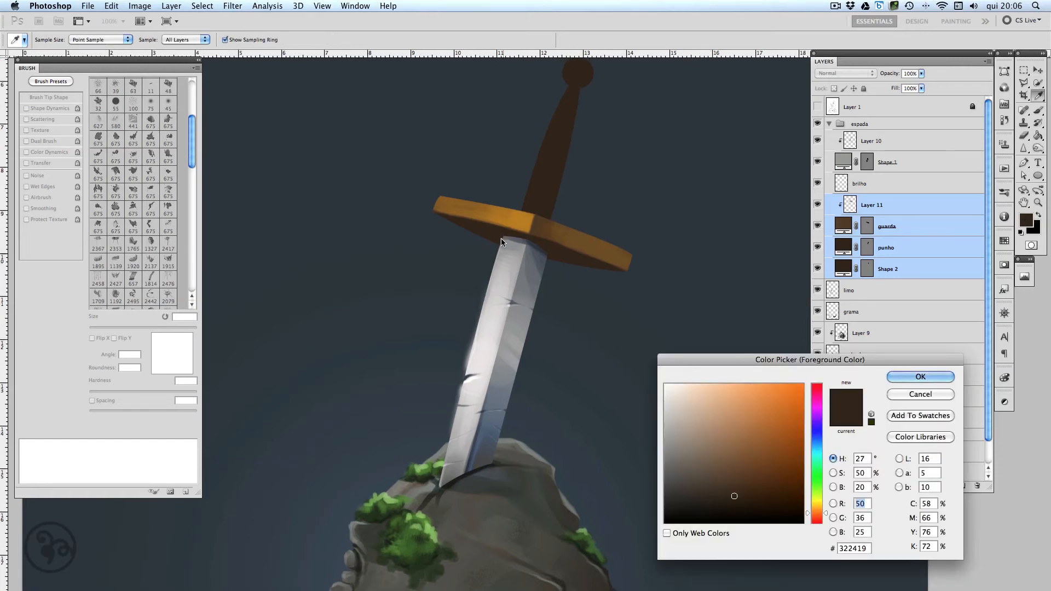
pyautogui.moveTo(745, 394); pyautogui.dragTo(773, 392)
pyautogui.moveTo(826, 512); pyautogui.dragTo(826, 502)
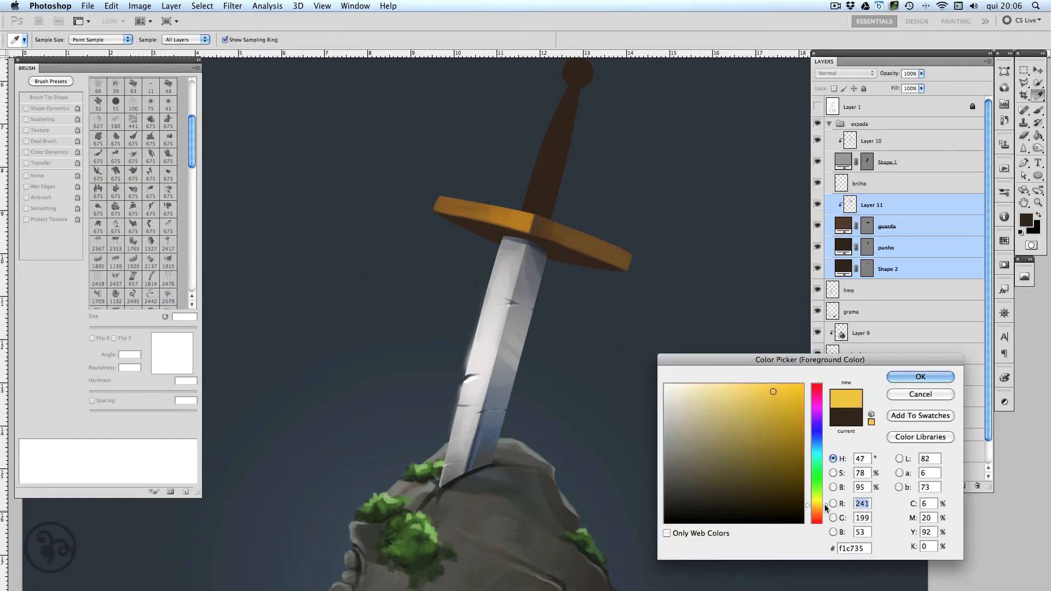
pyautogui.click(908, 376)
pyautogui.press('v')
pyautogui.press('b')
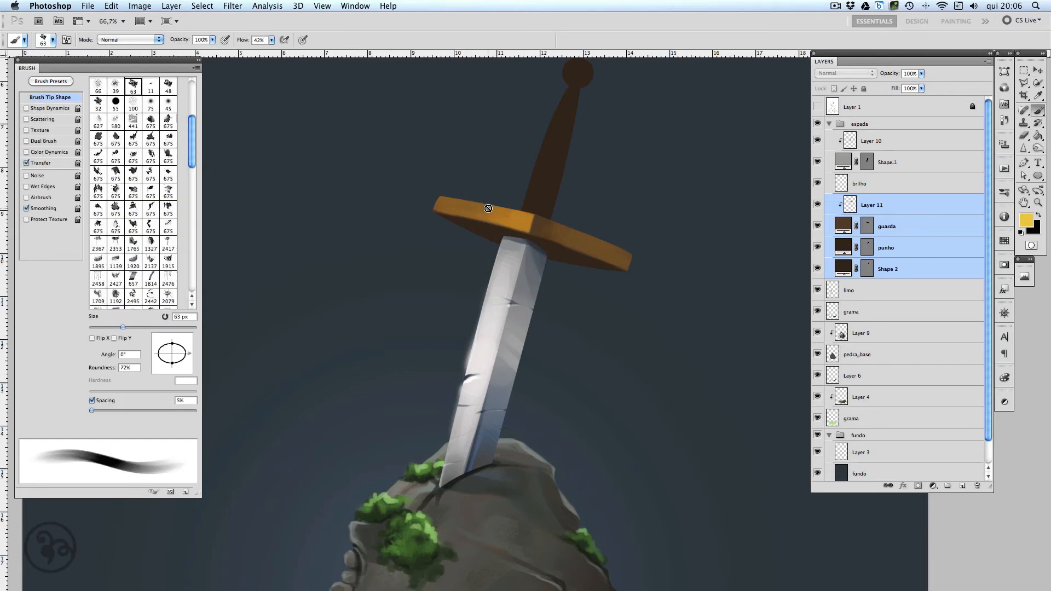
# Select Layer 11 alone and paint a yellow highlight along the guard's upper left edge.
pyautogui.click(911, 228)
pyautogui.click(907, 207)
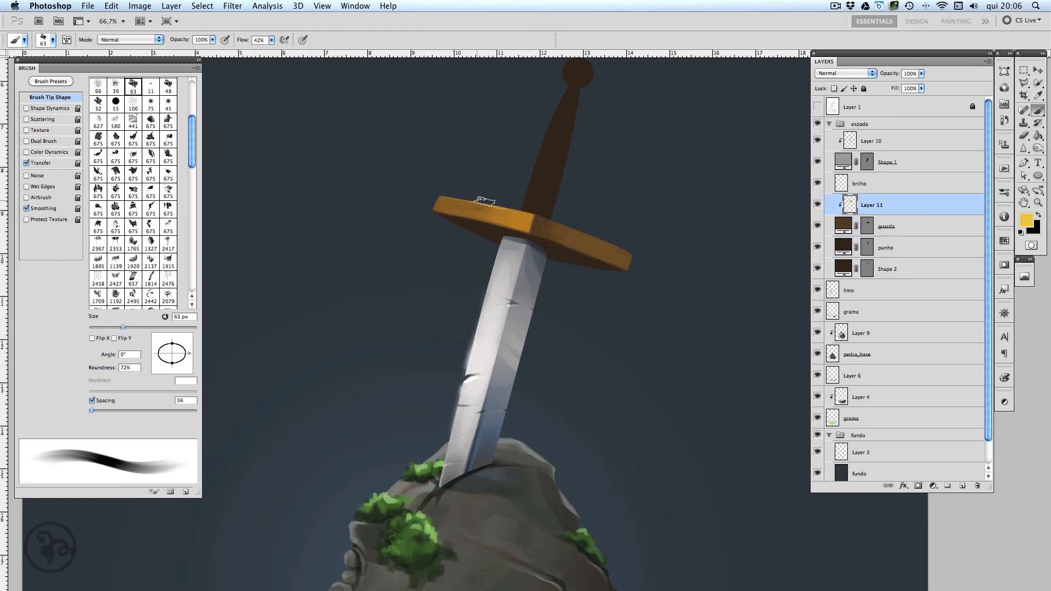
pyautogui.moveTo(484, 203); pyautogui.dragTo(530, 214)
pyautogui.press('super+z')
pyautogui.moveTo(445, 194); pyautogui.dragTo(550, 220)
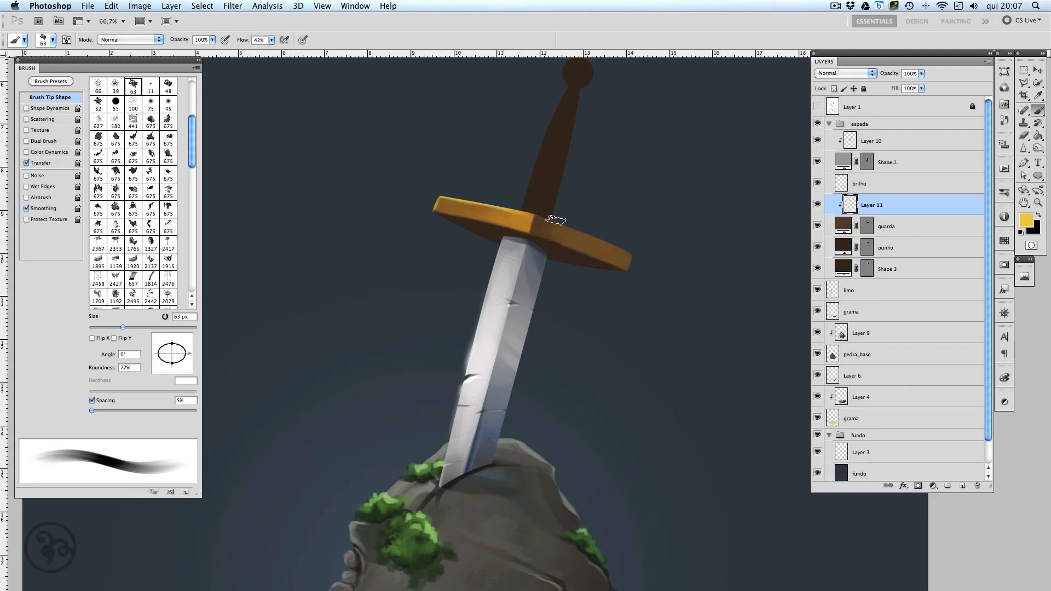
# Reduce the brush to 7 px and paint a thin yellow highlight on the guard's central ridge.
pyautogui.press('[')
pyautogui.press('[')
pyautogui.press('[')
pyautogui.press('[')
pyautogui.press('[')
pyautogui.press('[')
pyautogui.press('[')
pyautogui.press('[')
pyautogui.press('[')
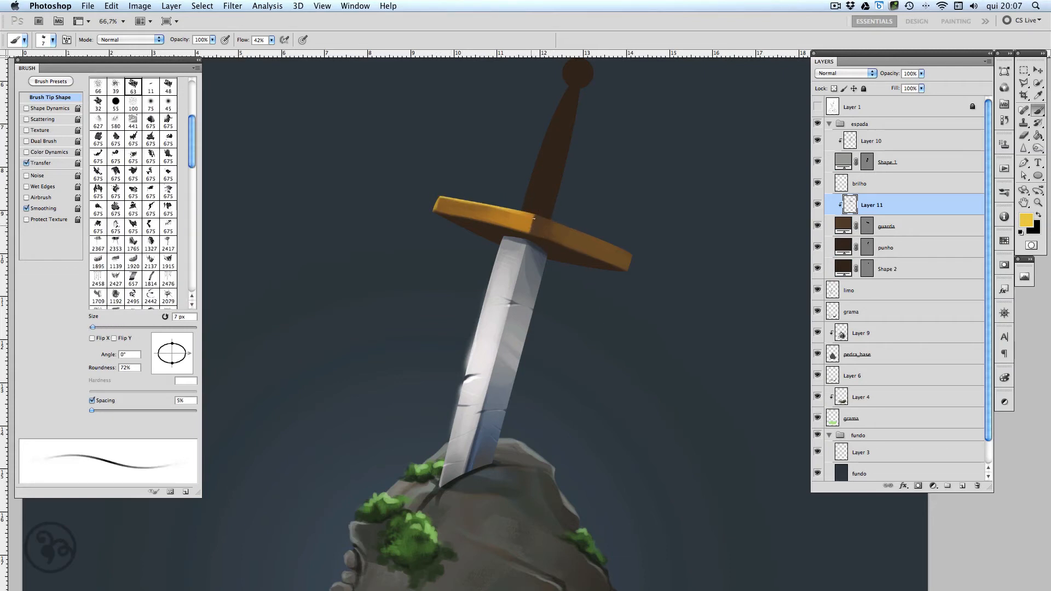
pyautogui.moveTo(533, 223); pyautogui.dragTo(535, 216)
# Enlarge the brush to 15 px and highlight the guard's upper right edge in yellow.
pyautogui.press(']')
pyautogui.press(']')
pyautogui.press(']')
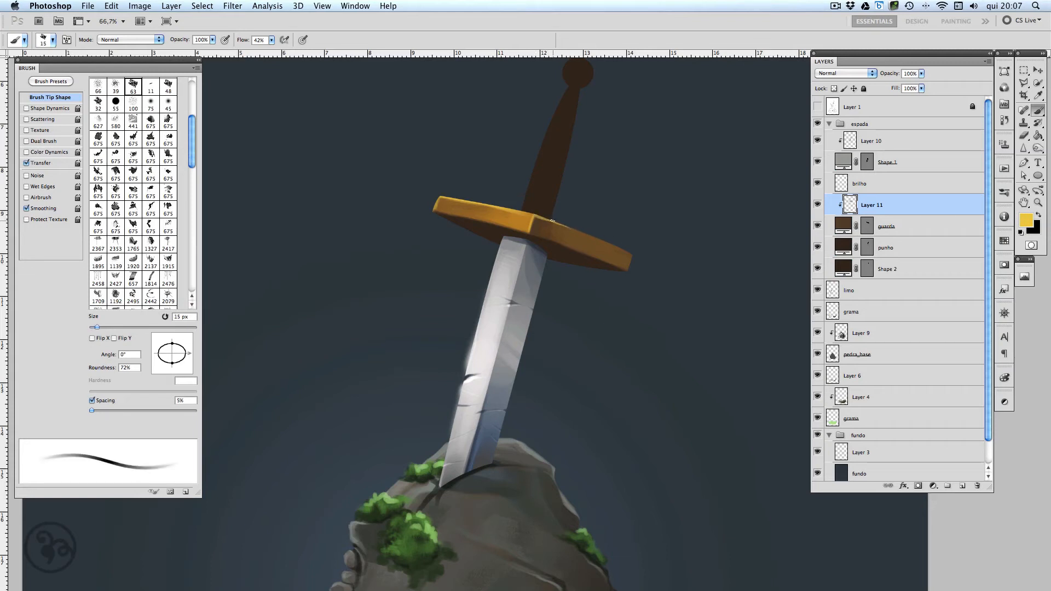
pyautogui.moveTo(552, 221); pyautogui.dragTo(641, 251)
# Enlarge the brush to 40 px and model the guard's right end with a brown sampled from the guard.
pyautogui.press(']')
pyautogui.press(']')
pyautogui.press(']')
pyautogui.press(']')
pyautogui.press(']')
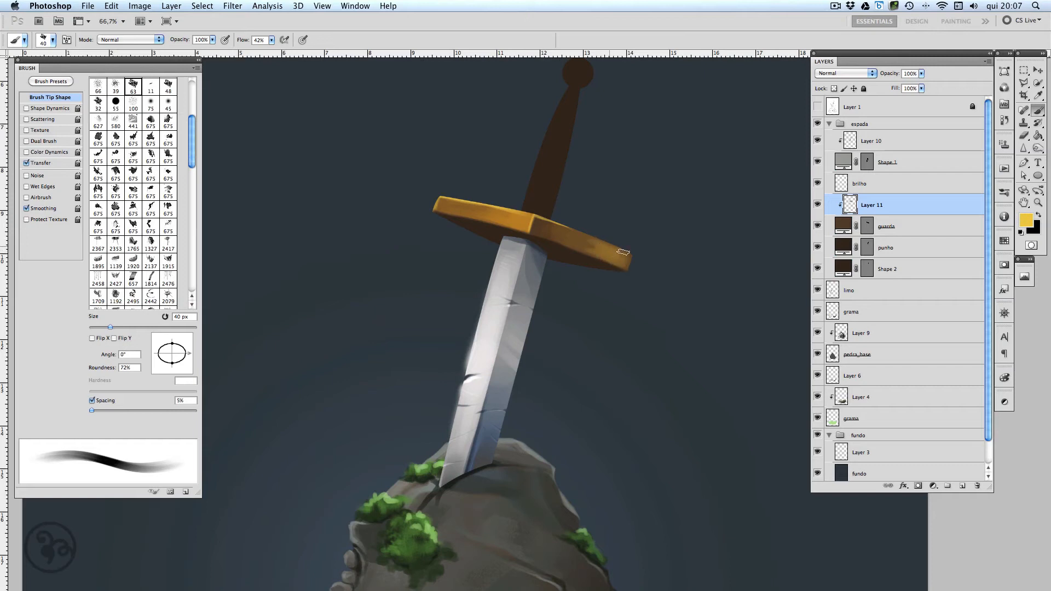
pyautogui.keyDown('alt'); pyautogui.click(589, 245); pyautogui.keyUp('alt')
pyautogui.moveTo(588, 244); pyautogui.dragTo(603, 252)
# Refine the guard's details at 9 px and shade its lower left underside in brown at 35 px.
pyautogui.press('[')
pyautogui.press('[')
pyautogui.press('[')
pyautogui.press('[')
pyautogui.press('[')
pyautogui.press('[')
pyautogui.press('[')
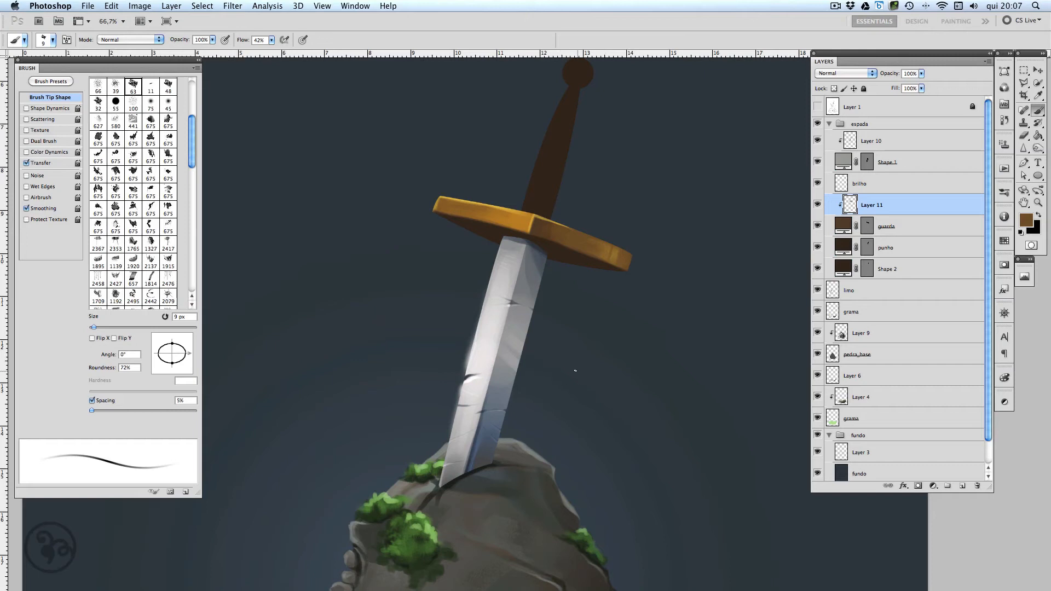
pyautogui.press(']')
pyautogui.press(']')
pyautogui.press(']')
pyautogui.press(']')
pyautogui.press(']')
pyautogui.press(']')
pyautogui.moveTo(495, 237); pyautogui.dragTo(453, 221)
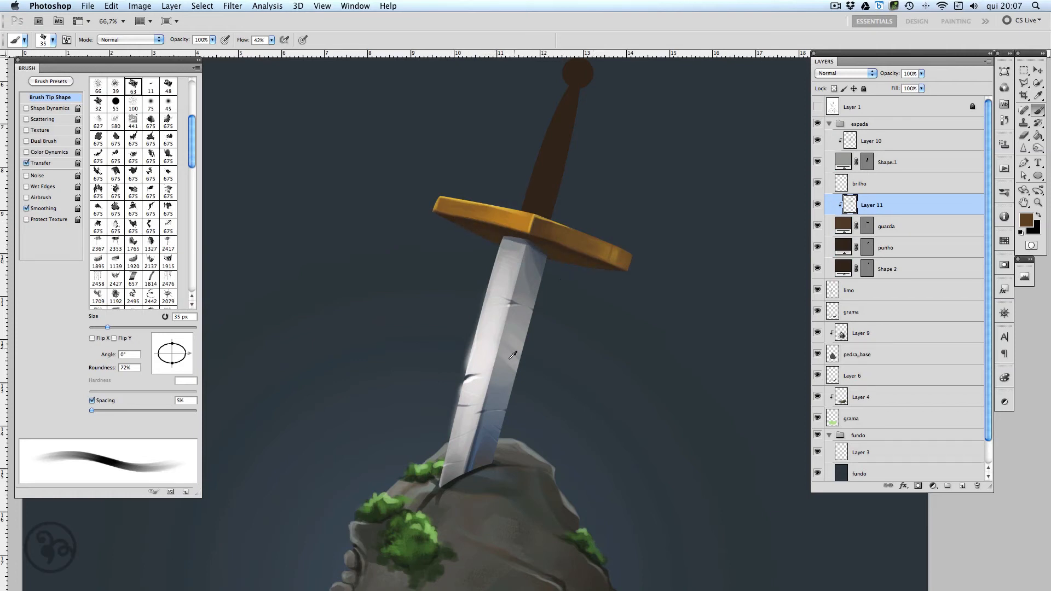
# Shade the guard's underside beside the blade with tones sampled from the blade and guard.
pyautogui.keyDown('alt'); pyautogui.click(542, 295); pyautogui.keyUp('alt')
pyautogui.moveTo(531, 243)
pyautogui.mouseDown()
pyautogui.moveTo(611, 282)
pyautogui.moveTo(571, 261)
pyautogui.mouseUp()
pyautogui.keyDown('alt'); pyautogui.click(565, 258); pyautogui.keyUp('alt')
pyautogui.keyDown('alt'); pyautogui.click(539, 248); pyautogui.keyUp('alt')
pyautogui.keyDown('alt'); pyautogui.click(496, 413); pyautogui.keyUp('alt')
pyautogui.keyDown('alt'); pyautogui.click(585, 261); pyautogui.keyUp('alt')
# Reduce the brush to 9 px and refine the guard's underside and upper edge with sampled tones.
pyautogui.press('[')
pyautogui.press('[')
pyautogui.press('[')
pyautogui.press('[')
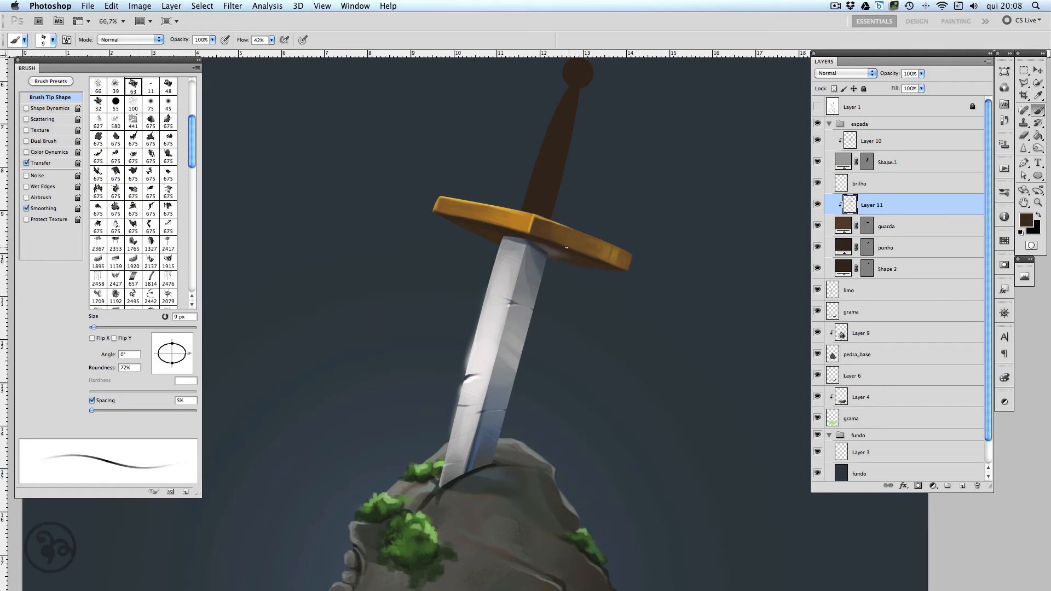
pyautogui.keyDown('alt'); pyautogui.click(510, 242); pyautogui.keyUp('alt')
pyautogui.keyDown('alt'); pyautogui.click(552, 216); pyautogui.keyUp('alt')
# Choose a bright yellow foreground color and set the hard round brush to 19 px with 1% spacing and Shape Dynamics.
pyautogui.click(1026, 219)
pyautogui.click(781, 389)
pyautogui.press('Return')
pyautogui.press('b')
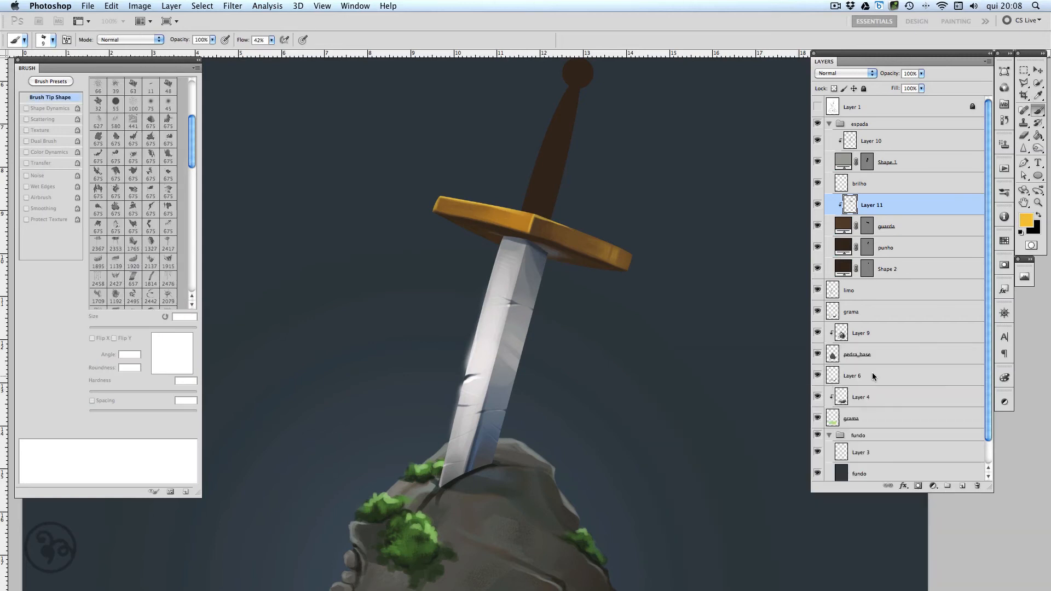
pyautogui.click(115, 101)
pyautogui.moveTo(103, 411); pyautogui.dragTo(89, 411)
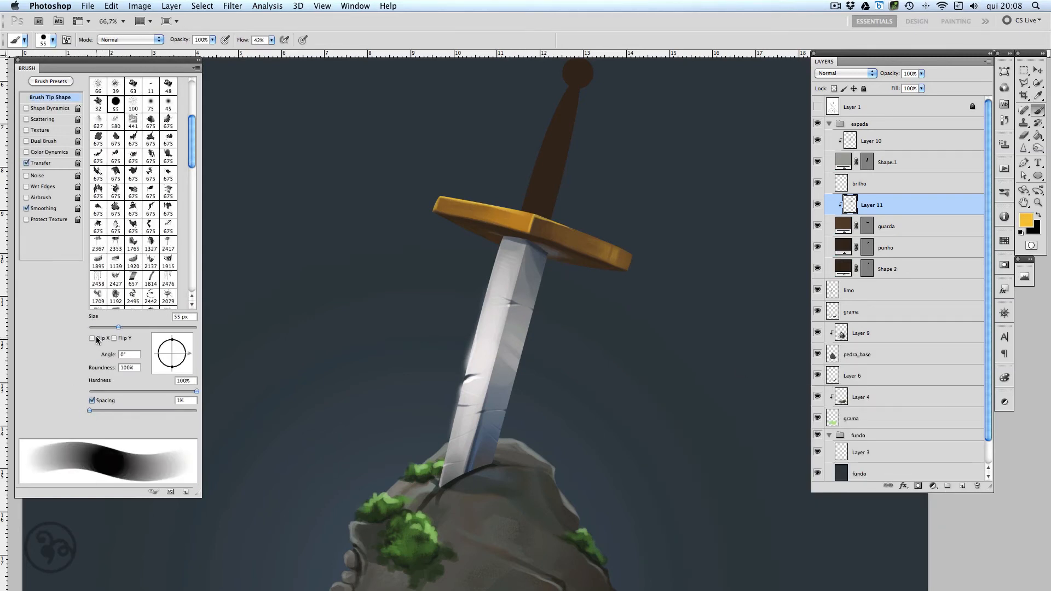
pyautogui.click(26, 109)
pyautogui.moveTo(119, 327); pyautogui.dragTo(99, 328)
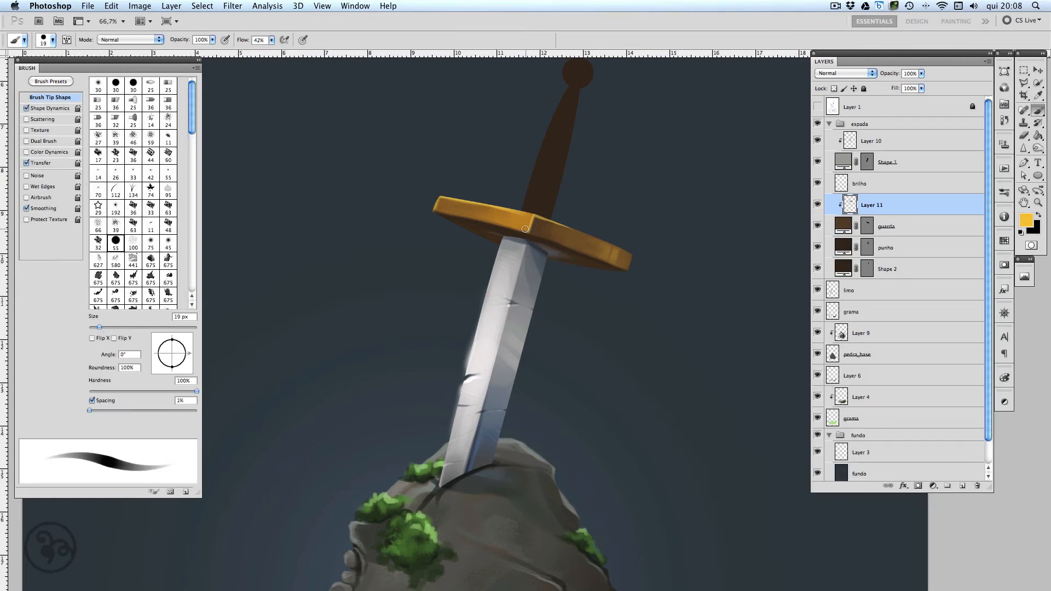
# Highlight the guard's central corner in yellow, add orange #f78826 tones to the guard, and turn off Shape Dynamics.
pyautogui.moveTo(523, 215); pyautogui.dragTo(514, 220)
pyautogui.moveTo(527, 230); pyautogui.dragTo(521, 223)
pyautogui.click(1025, 224)
pyautogui.click(816, 514)
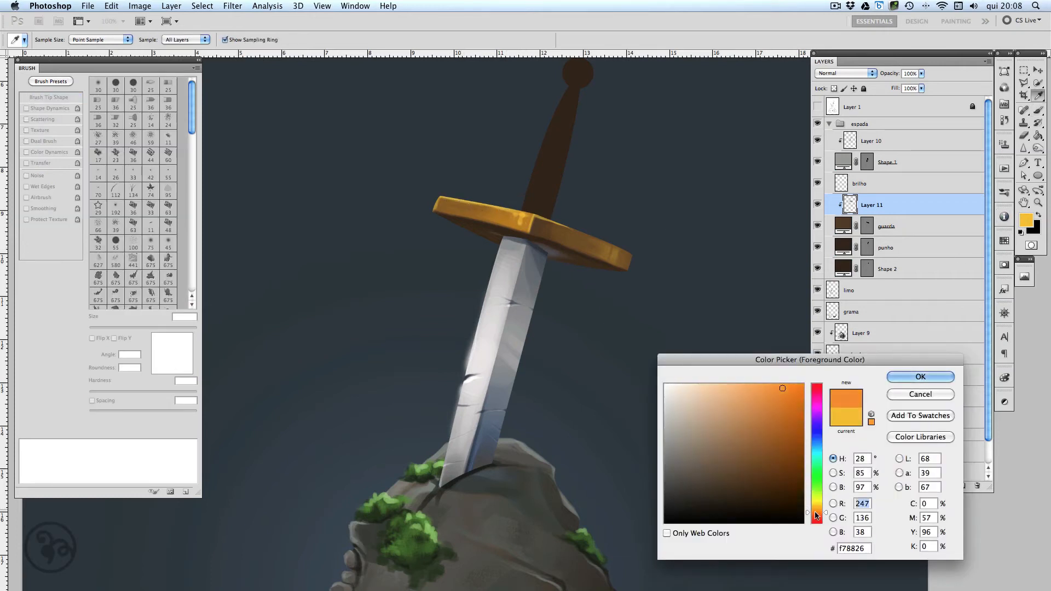
pyautogui.click(938, 376)
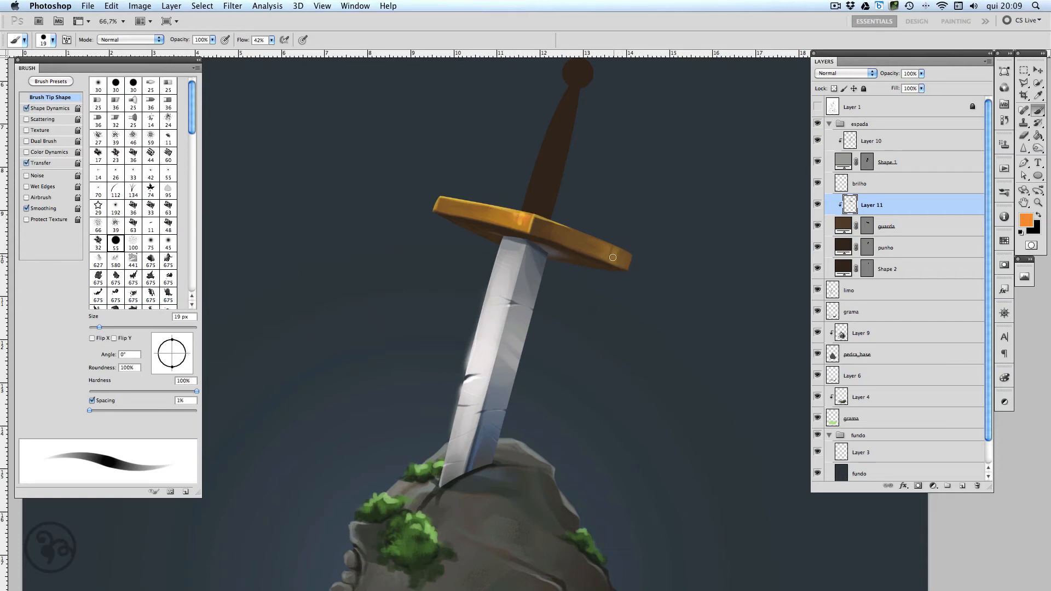
pyautogui.click(26, 108)
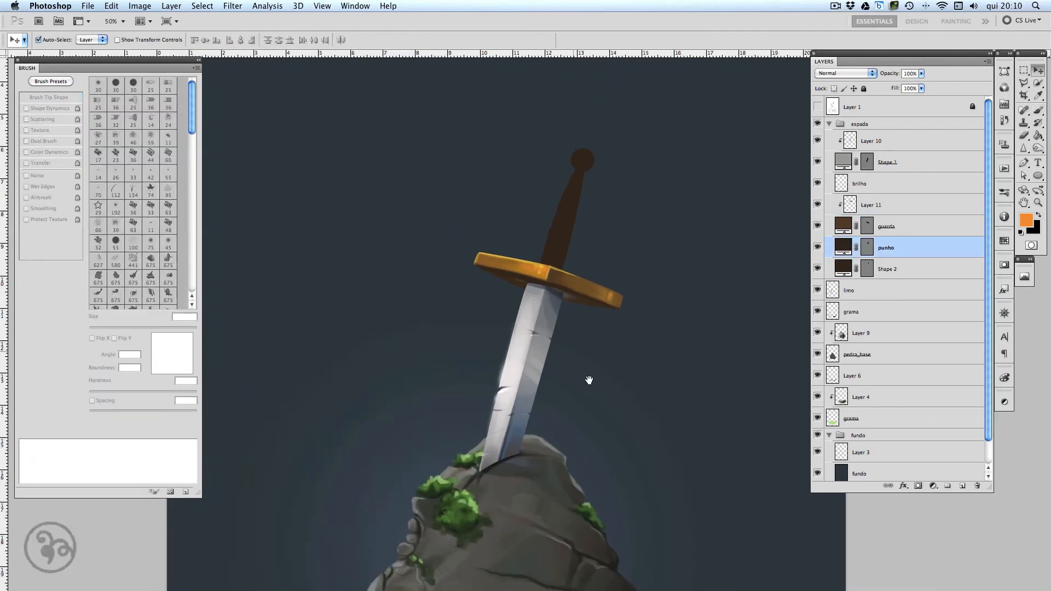
# Add a new empty layer directly above the grip's punho layer.
pyautogui.moveTo(589, 380); pyautogui.dragTo(586, 403)
pyautogui.press('b')
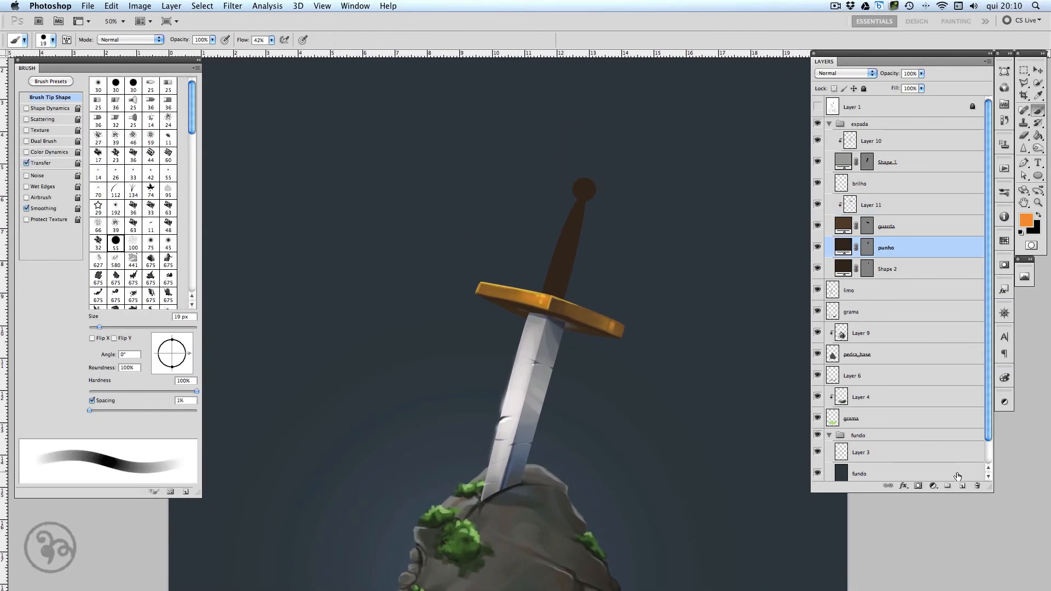
pyautogui.click(962, 485)
pyautogui.click(877, 259)
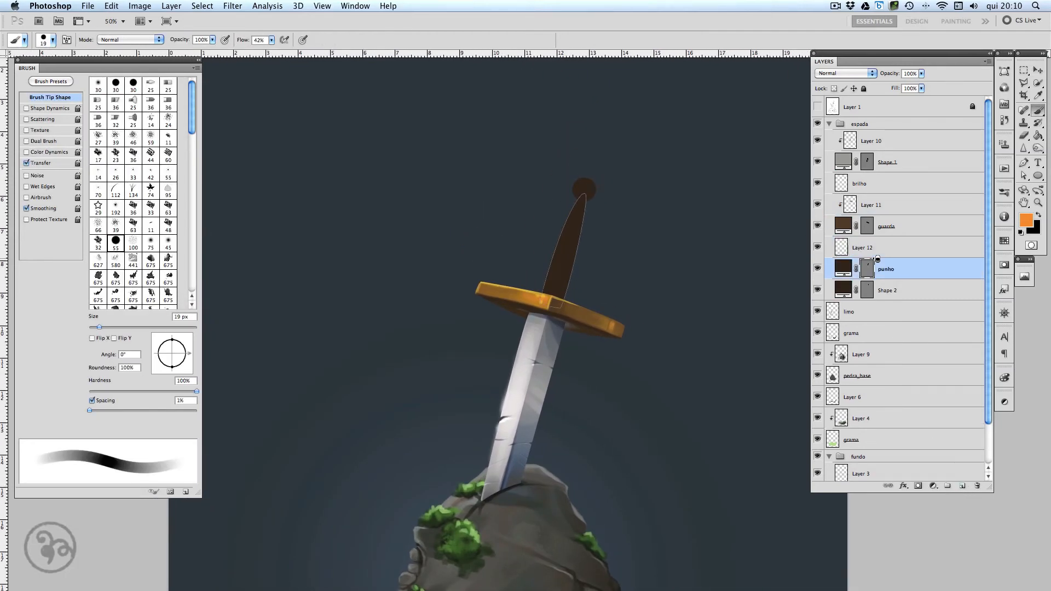
# Select the pommel's shape layer and add a new layer clipped to it.
pyautogui.press('v')
pyautogui.click(587, 188)
pyautogui.click(962, 486)
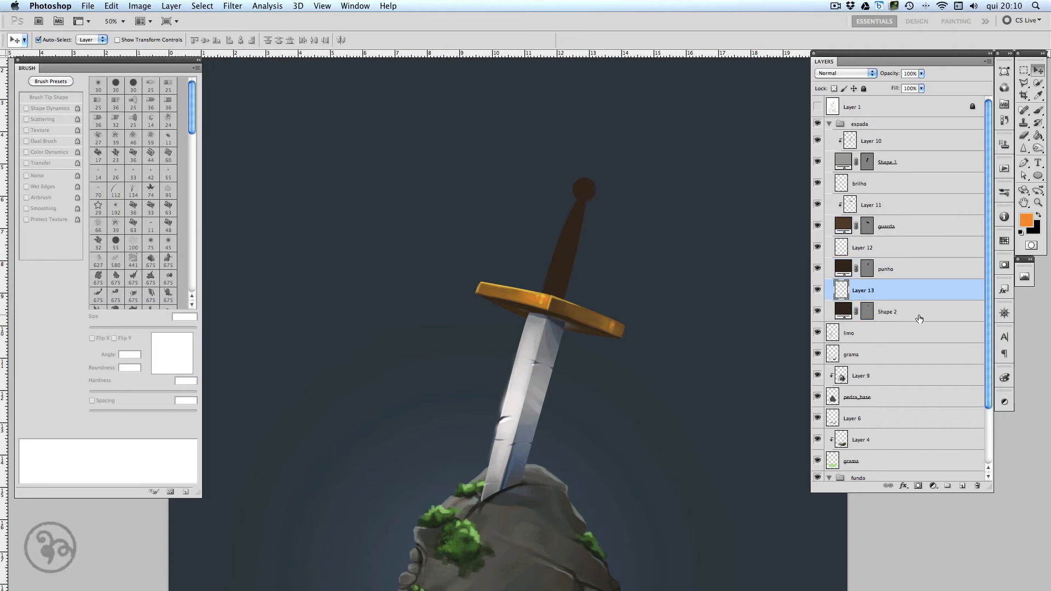
pyautogui.keyDown('alt'); pyautogui.click(922, 301); pyautogui.keyUp('alt')
# Sample brown from the guard and paint a lighter area on the pommel with a 40 px brush.
pyautogui.press('i')
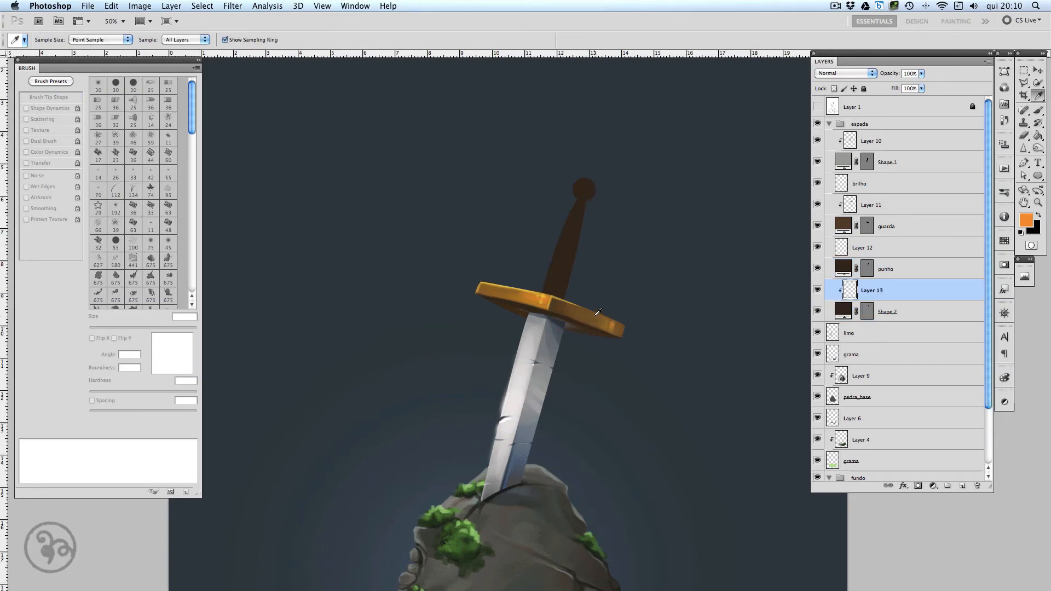
pyautogui.click(598, 311)
pyautogui.press('b')
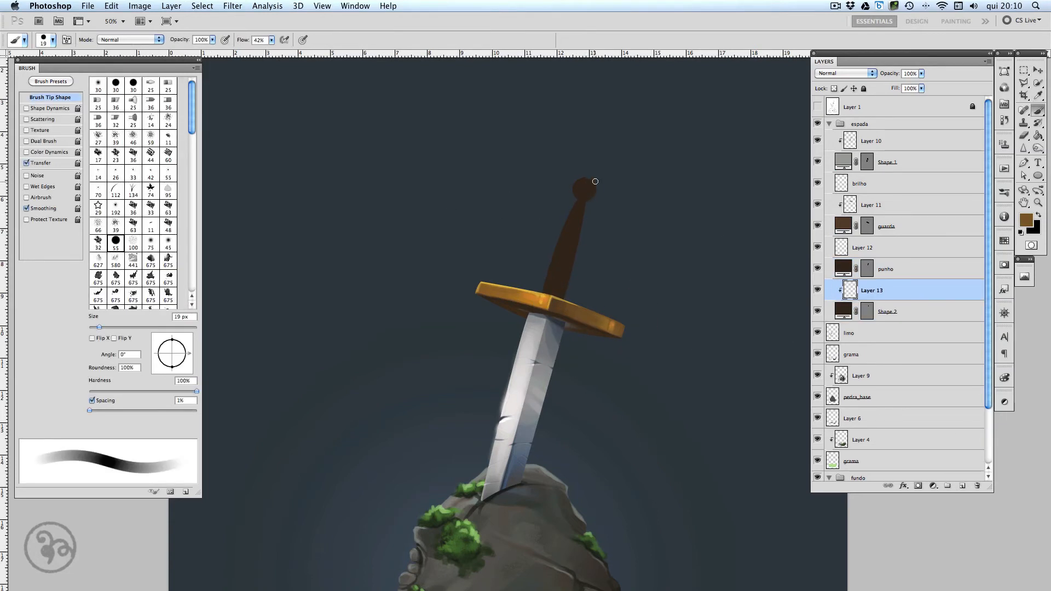
pyautogui.press(']')
pyautogui.press(']')
pyautogui.press(']')
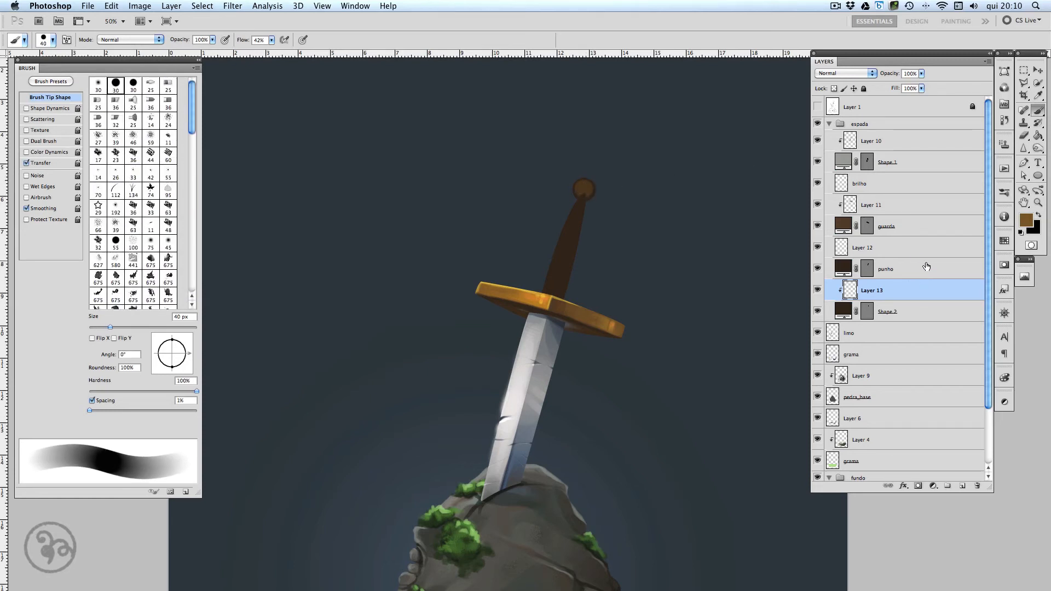
# Move the pommel shape and its clipped layer directly below the guarda layer, and reselect the clipped layer.
pyautogui.keyDown('shift'); pyautogui.click(924, 311); pyautogui.keyUp('shift')
pyautogui.moveTo(924, 310); pyautogui.dragTo(898, 238)
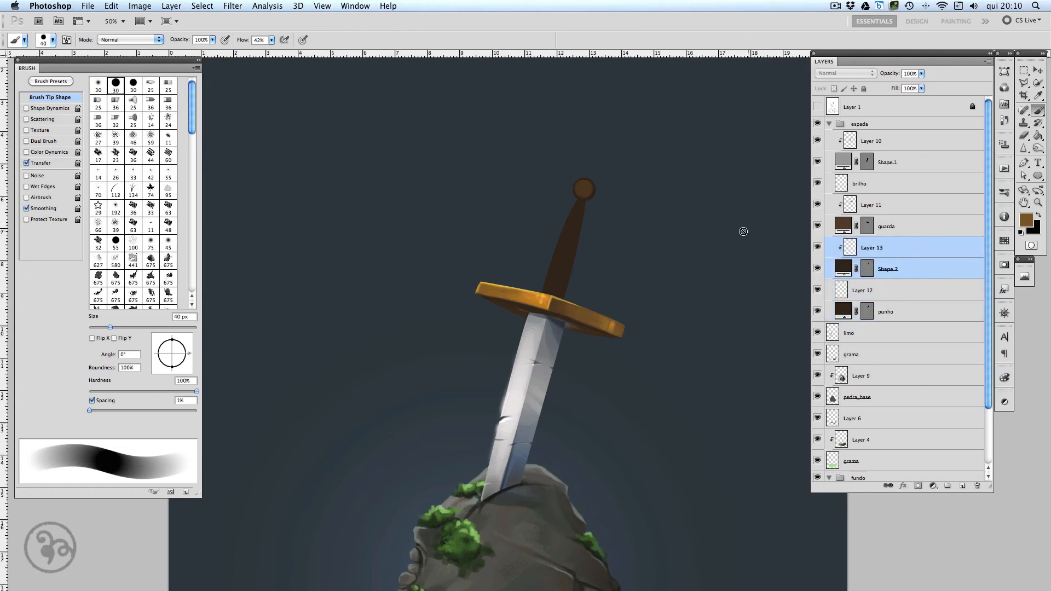
pyautogui.click(925, 250)
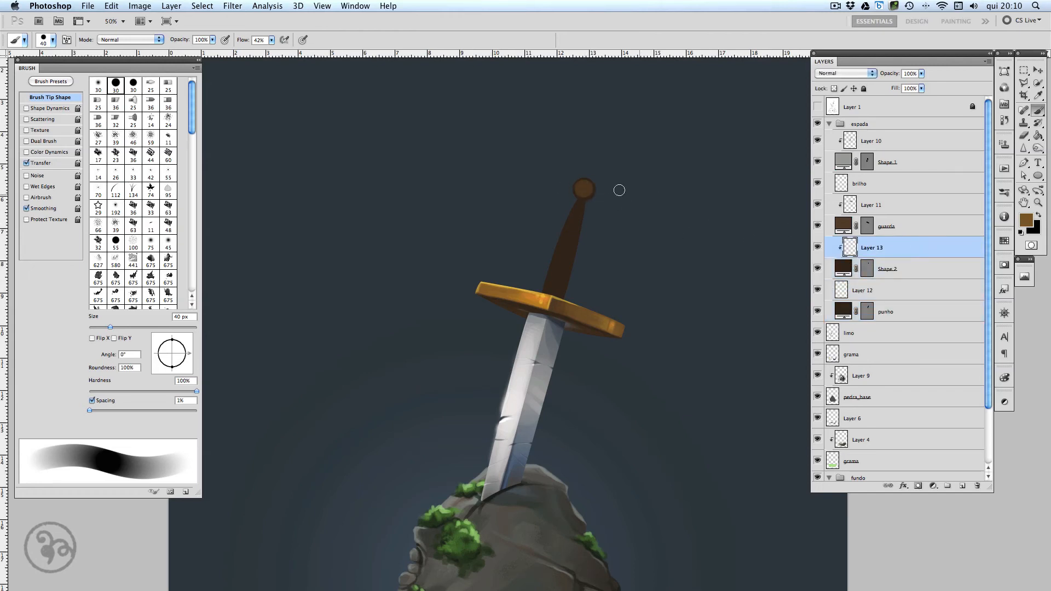
# Reduce the brush to 25 px and build up the brown in the pommel's center.
pyautogui.press('[')
pyautogui.press('[')
pyautogui.press('[')
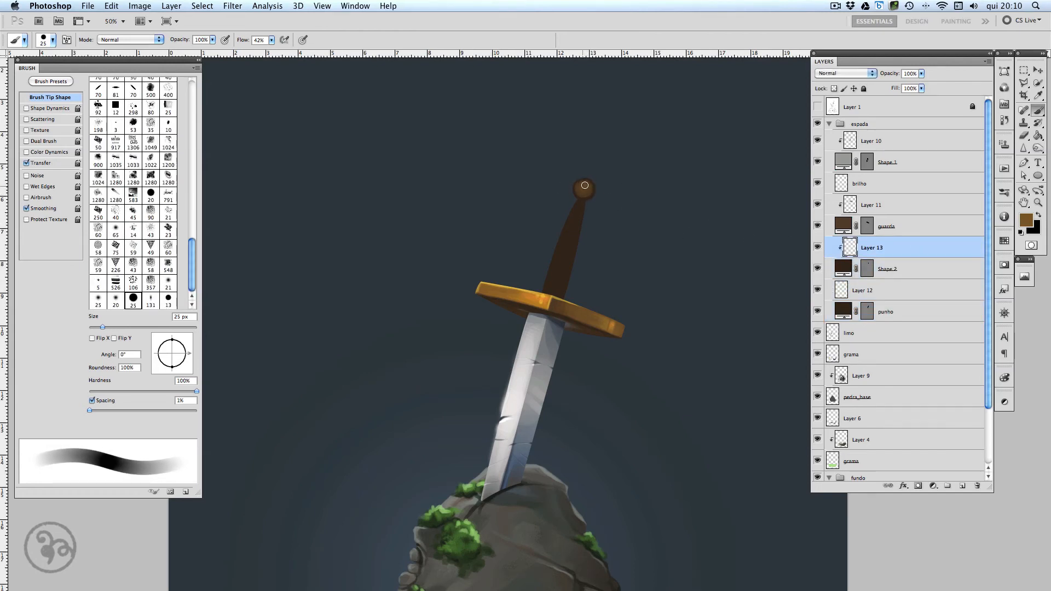
pyautogui.moveTo(581, 190); pyautogui.dragTo(588, 190)
# Sample orange from the guard and paint a highlight on the pommel's upper part at 10 px.
pyautogui.keyDown('alt'); pyautogui.click(570, 269); pyautogui.keyUp('alt')
pyautogui.keyDown('alt'); pyautogui.click(545, 304); pyautogui.keyUp('alt')
pyautogui.press('[')
pyautogui.press('[')
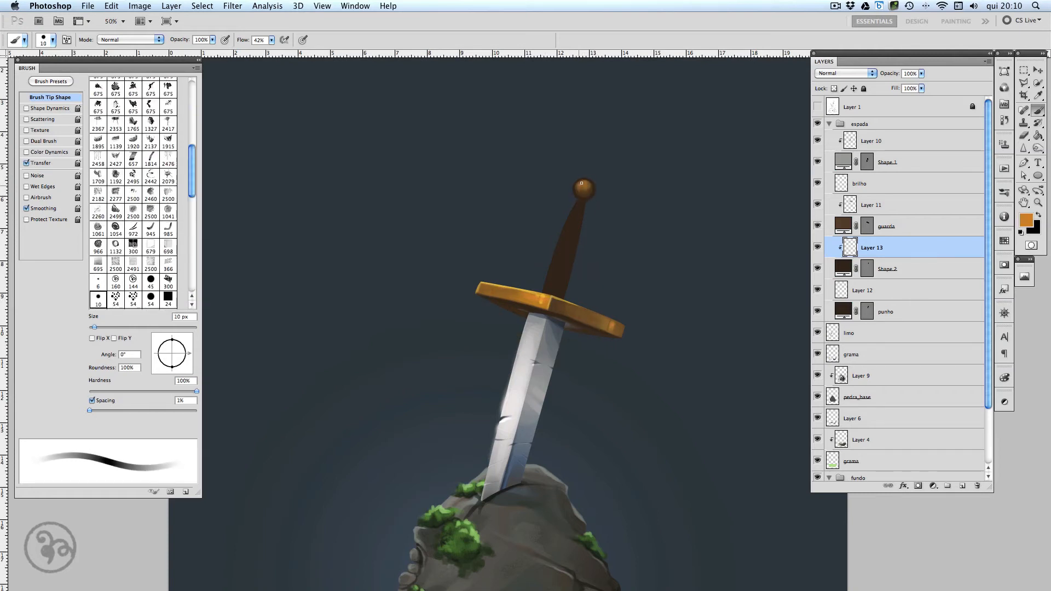
pyautogui.moveTo(580, 188); pyautogui.dragTo(584, 184)
pyautogui.moveTo(581, 186); pyautogui.dragTo(584, 180)
# Reduce the brush to 9 px and refine the pommel's highlights and rim with sampled yellow and brown tones.
pyautogui.press('[')
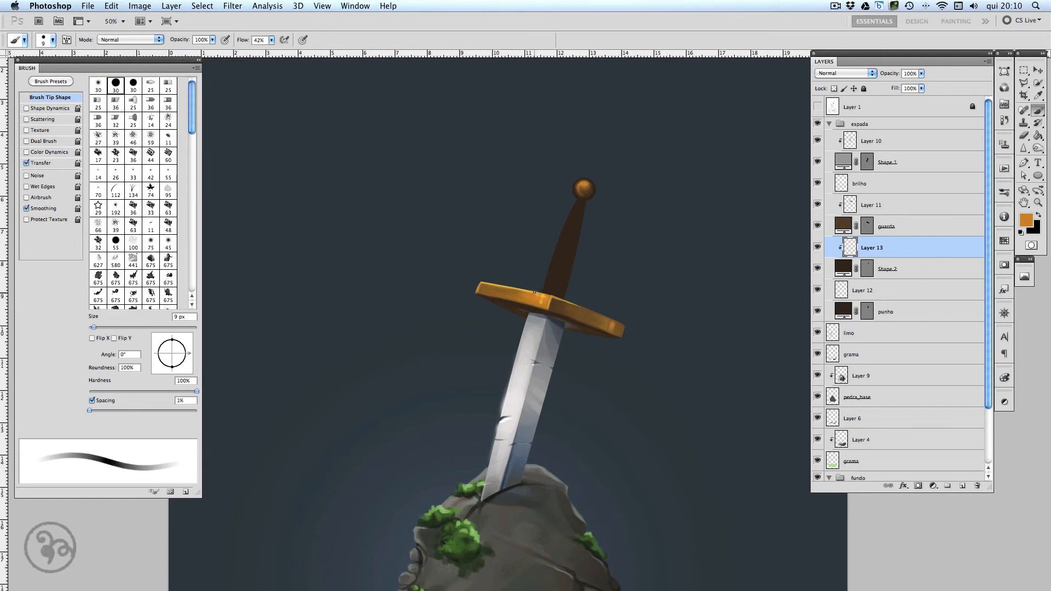
pyautogui.keyDown('alt'); pyautogui.click(535, 292); pyautogui.keyUp('alt')
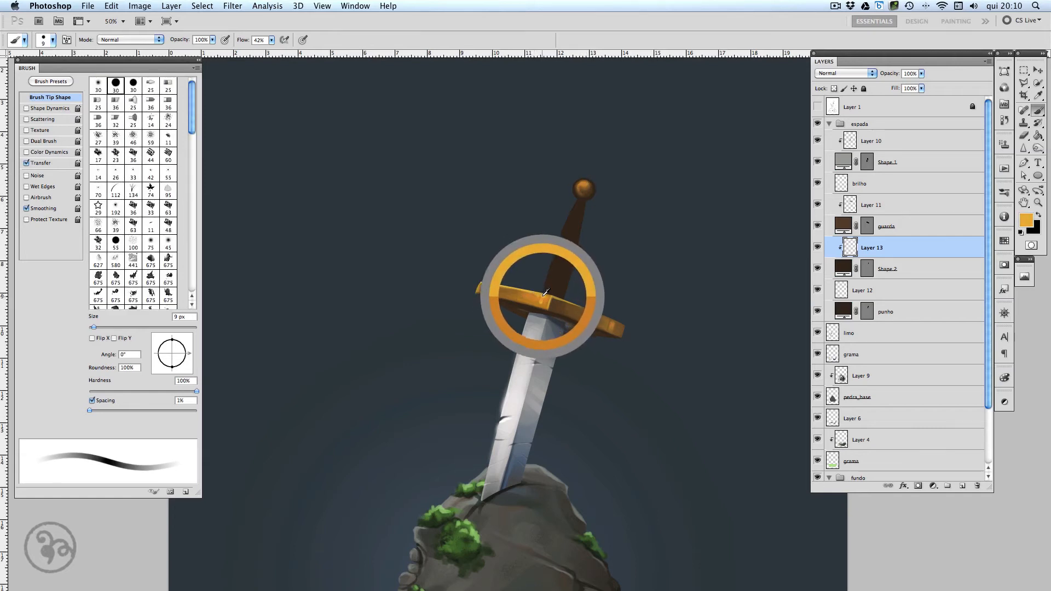
pyautogui.keyDown('alt'); pyautogui.click(576, 190); pyautogui.keyUp('alt')
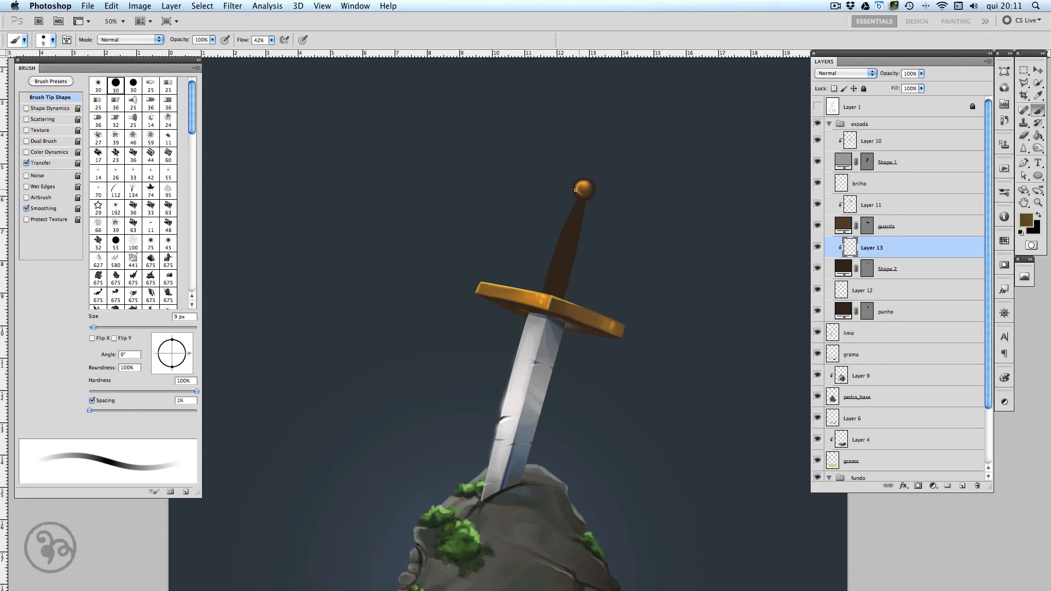
pyautogui.keyDown('alt'); pyautogui.click(593, 192); pyautogui.keyUp('alt')
pyautogui.keyDown('alt'); pyautogui.click(559, 295); pyautogui.keyUp('alt')
# Select the grip's punho layer and change its fill to the dark brown #221911.
pyautogui.press('i')
pyautogui.keyDown('super'); pyautogui.click(557, 272); pyautogui.keyUp('super')
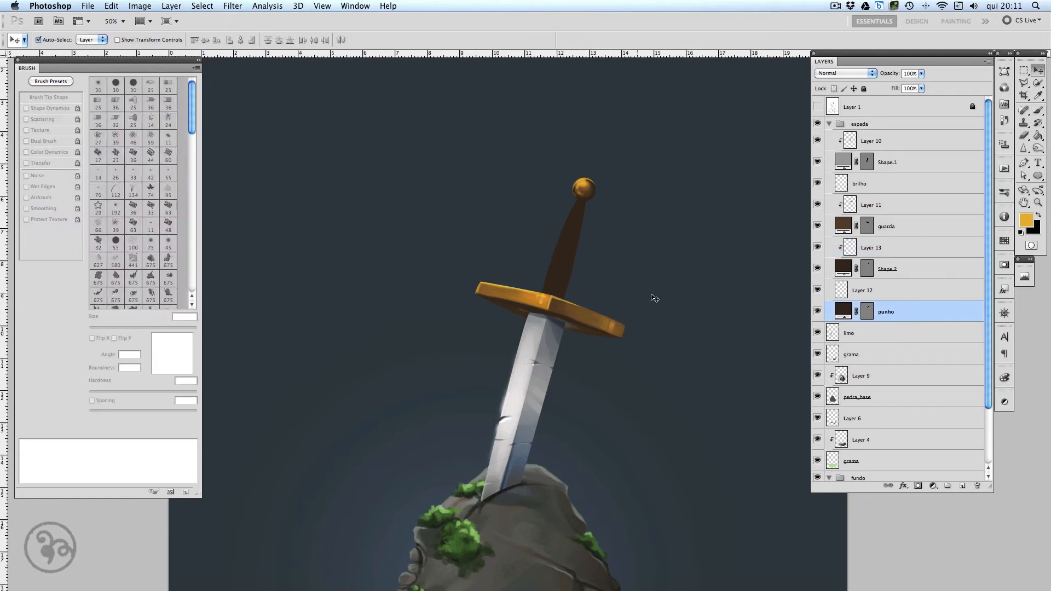
pyautogui.doubleClick(844, 312)
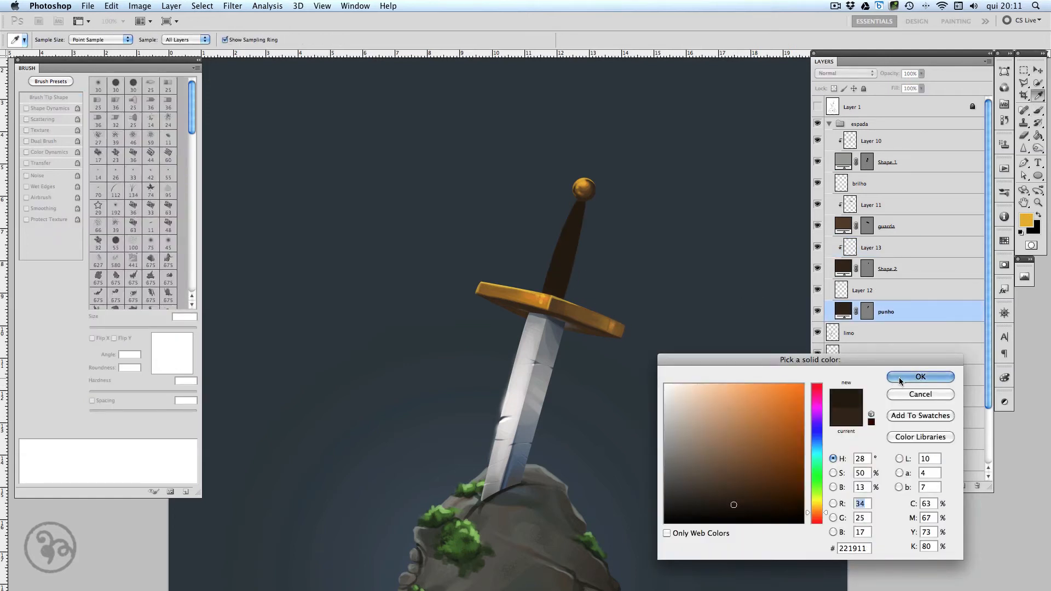
pyautogui.click(903, 377)
pyautogui.press('b')
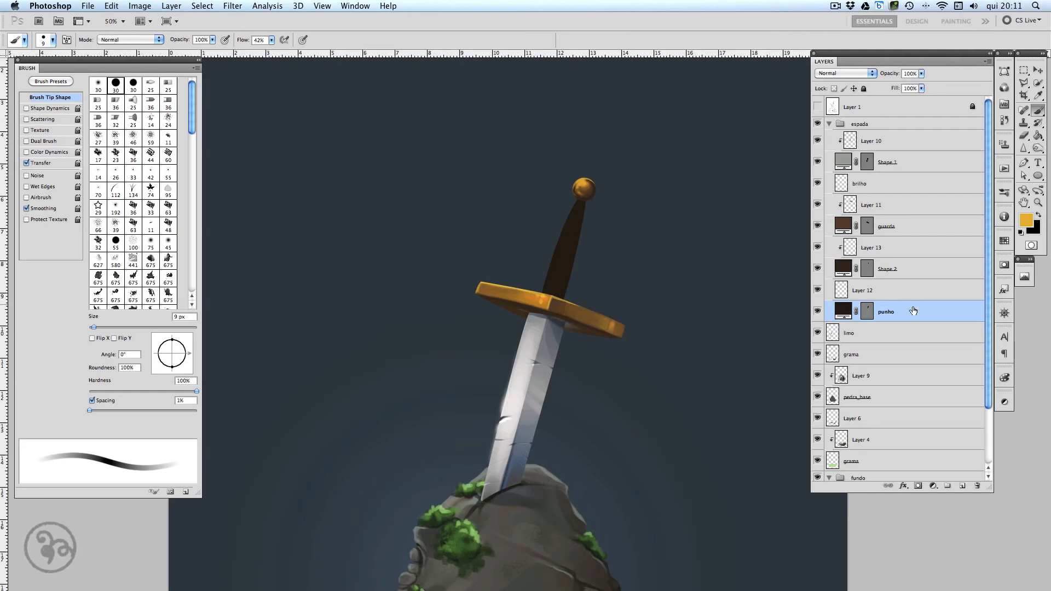
# Set the foreground color to brown #563f2b and clip Layer 12 to the grip's shape layer.
pyautogui.click(1027, 220)
pyautogui.click(734, 476)
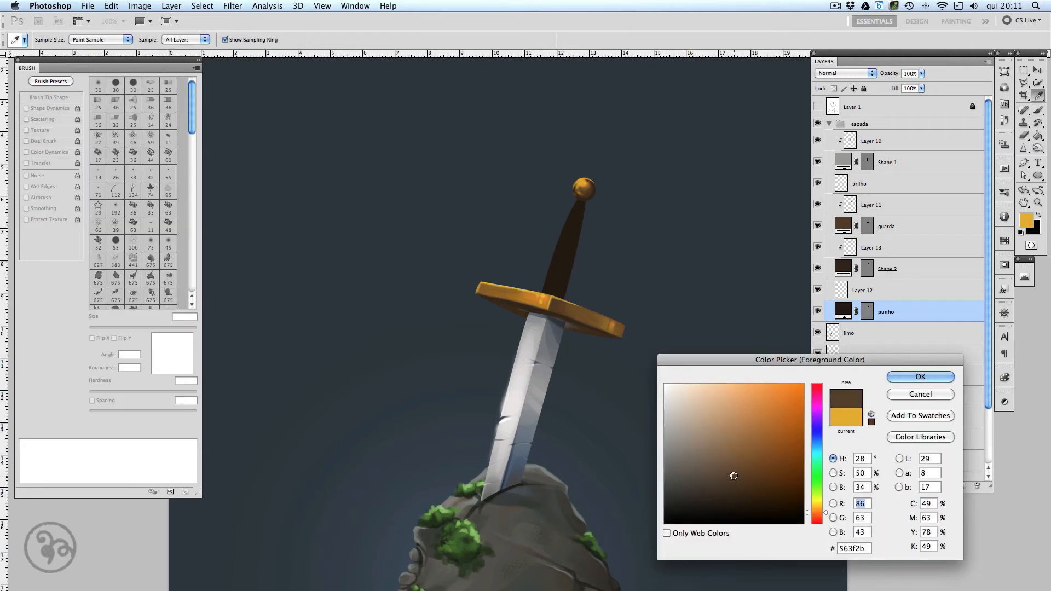
pyautogui.click(921, 376)
pyautogui.click(873, 295)
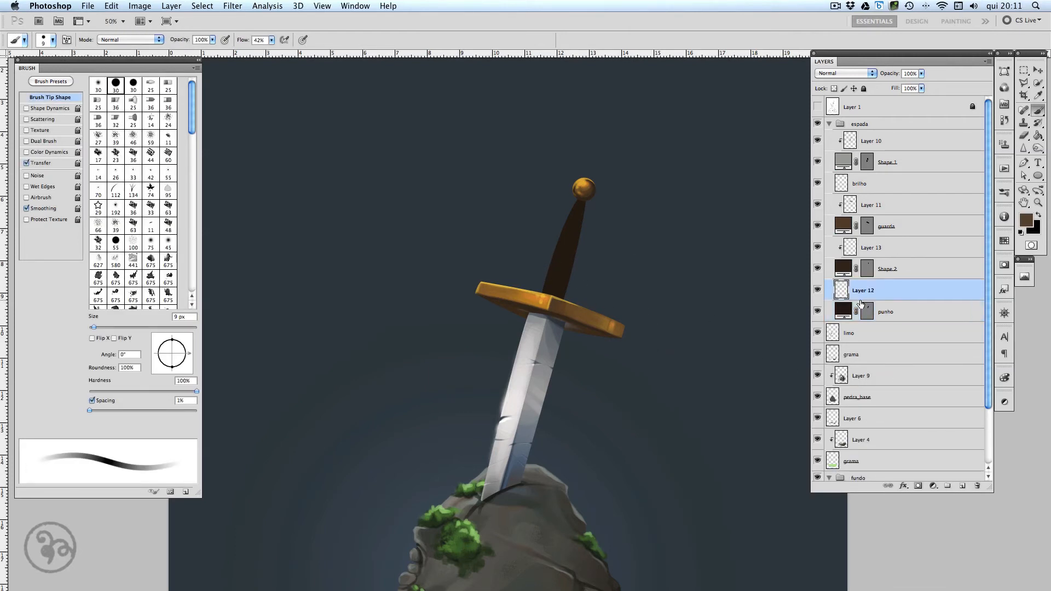
pyautogui.keyDown('alt'); pyautogui.click(861, 301); pyautogui.keyUp('alt')
# Try painting brown wrap bands along the grip with a 50 px brush.
pyautogui.press(']')
pyautogui.press(']')
pyautogui.press(']')
pyautogui.press(']')
pyautogui.press(']')
pyautogui.press(']')
pyautogui.press(']')
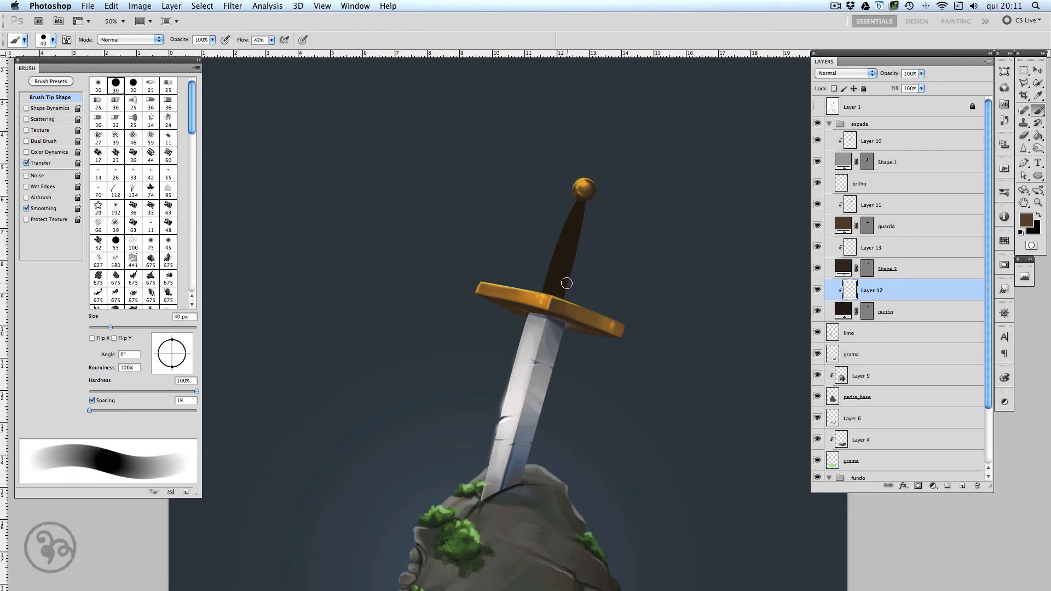
pyautogui.press(']')
pyautogui.moveTo(523, 272)
pyautogui.mouseDown()
pyautogui.moveTo(578, 267)
pyautogui.moveTo(531, 254)
pyautogui.moveTo(580, 253)
pyautogui.moveTo(558, 243)
pyautogui.moveTo(581, 228)
pyautogui.moveTo(583, 237)
pyautogui.moveTo(564, 226)
pyautogui.moveTo(582, 211)
pyautogui.mouseUp()
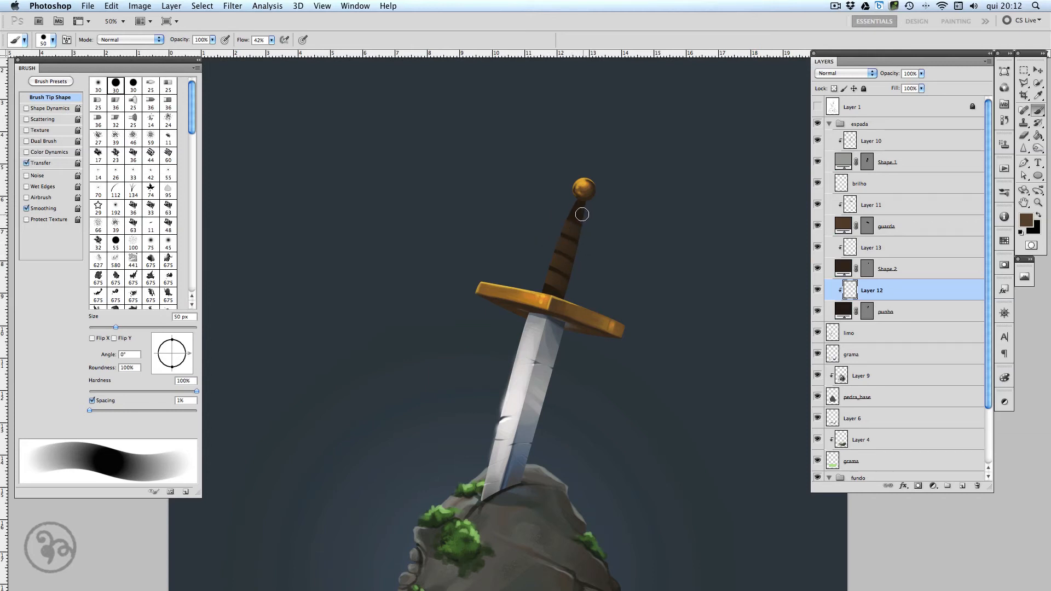
# Try refining the grip's wrap bands with the brush reduced to 40 px and 35 px.
pyautogui.press('[')
pyautogui.press('[')
pyautogui.press('[')
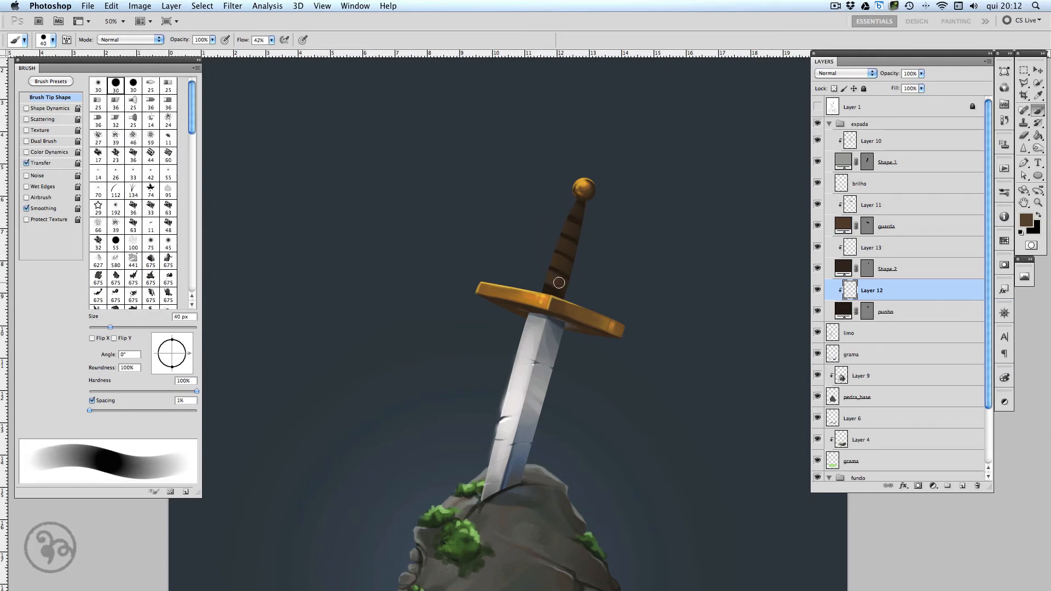
pyautogui.moveTo(551, 251)
pyautogui.mouseDown()
pyautogui.moveTo(567, 249)
pyautogui.moveTo(581, 213)
pyautogui.mouseUp()
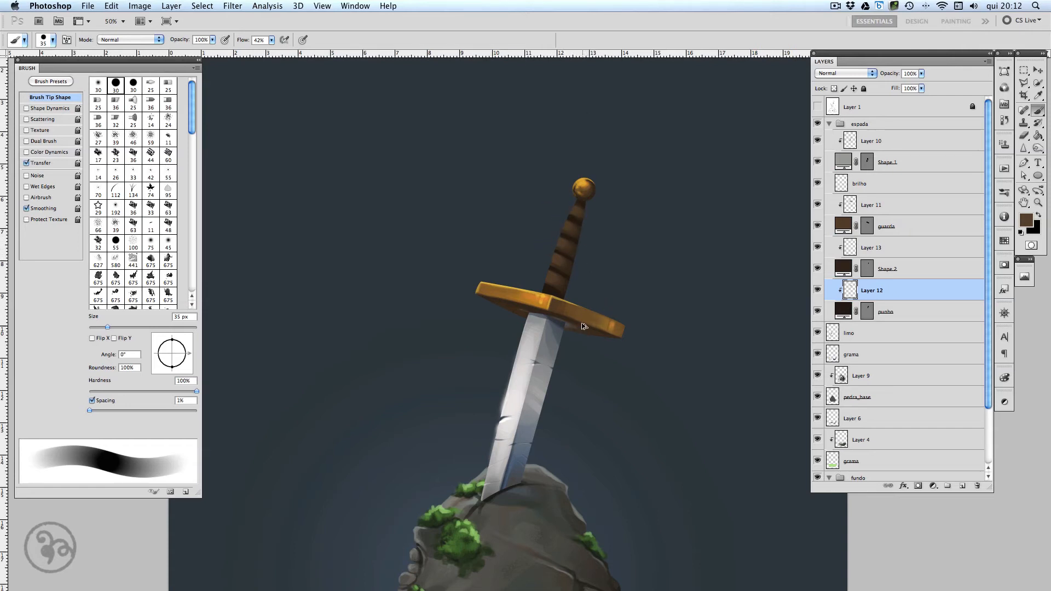
# Undo the wrap band strokes painted on the grip.
pyautogui.press('super+alt+z')
pyautogui.press('super+alt+z')
pyautogui.press('super+alt+z')
pyautogui.press('super+alt+z')
pyautogui.press('super+alt+z')
pyautogui.press('super+alt+z')
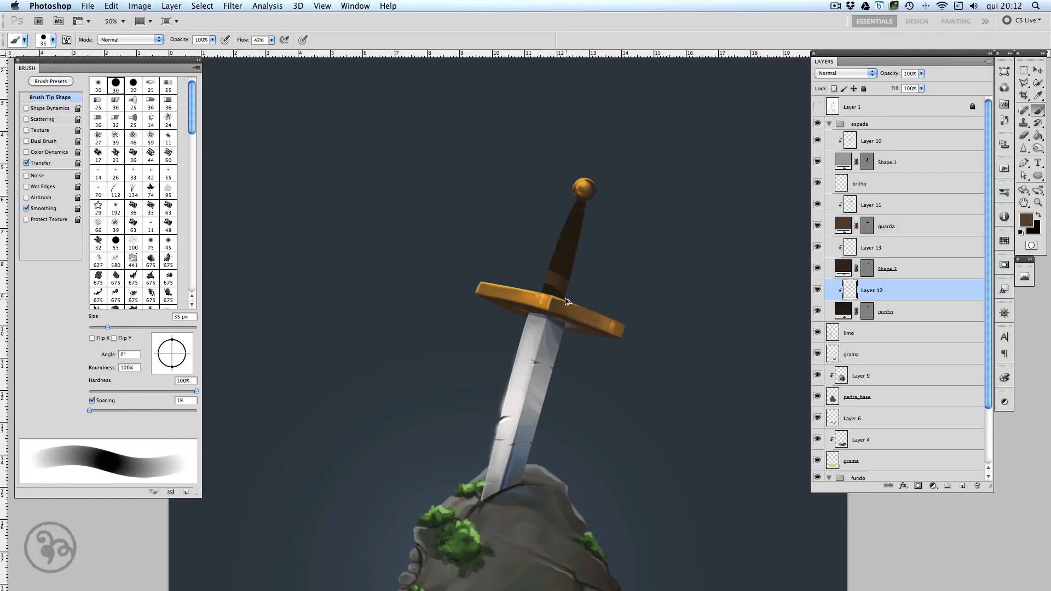
pyautogui.press('super+alt+z')
pyautogui.press('super+alt+z')
pyautogui.press('super+alt+z')
# Paint closely spaced brown wrap bands along the grip at 35 px and build them up at 20 px.
pyautogui.moveTo(573, 301)
pyautogui.mouseDown()
pyautogui.moveTo(537, 281)
pyautogui.moveTo(568, 289)
pyautogui.moveTo(548, 268)
pyautogui.moveTo(571, 273)
pyautogui.moveTo(539, 259)
pyautogui.moveTo(576, 248)
pyautogui.moveTo(545, 229)
pyautogui.moveTo(580, 239)
pyautogui.moveTo(543, 208)
pyautogui.moveTo(577, 224)
pyautogui.moveTo(538, 189)
pyautogui.moveTo(572, 211)
pyautogui.mouseUp()
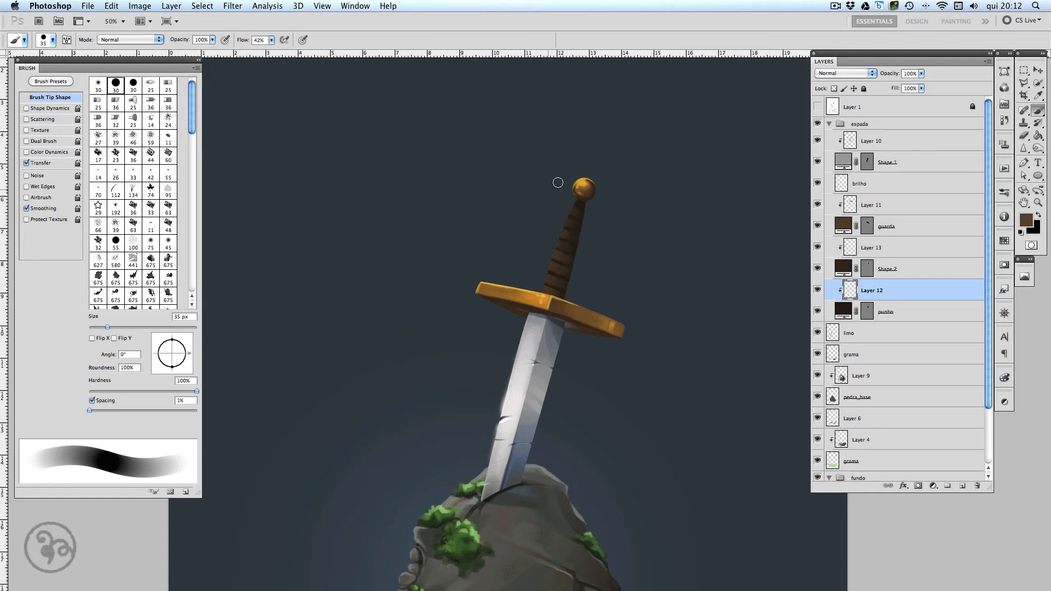
pyautogui.press('[')
pyautogui.press('[')
pyautogui.press('[')
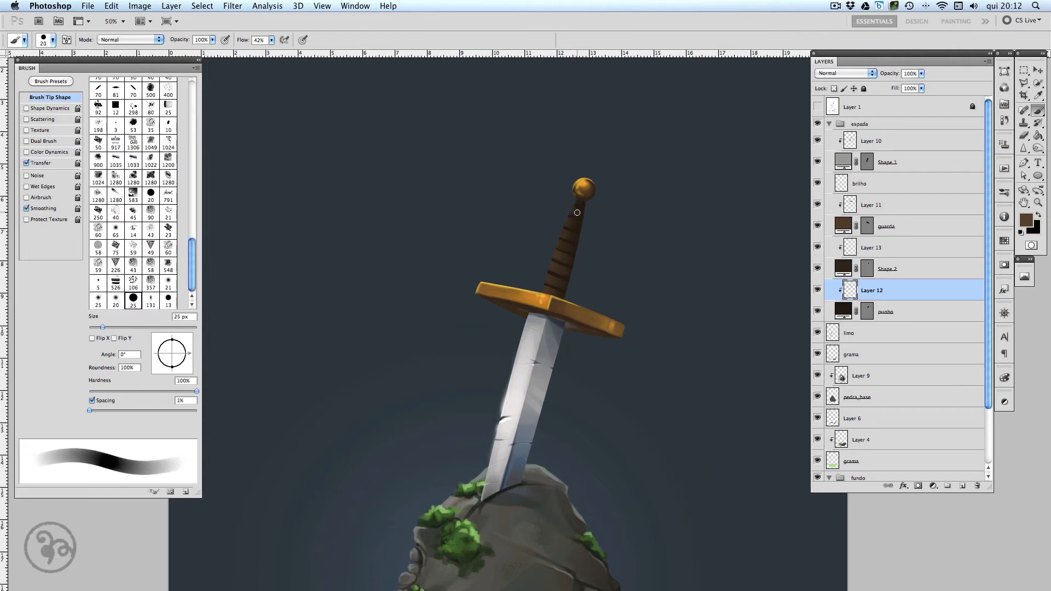
pyautogui.moveTo(569, 224)
pyautogui.mouseDown()
pyautogui.moveTo(565, 247)
pyautogui.moveTo(536, 273)
pyautogui.mouseUp()
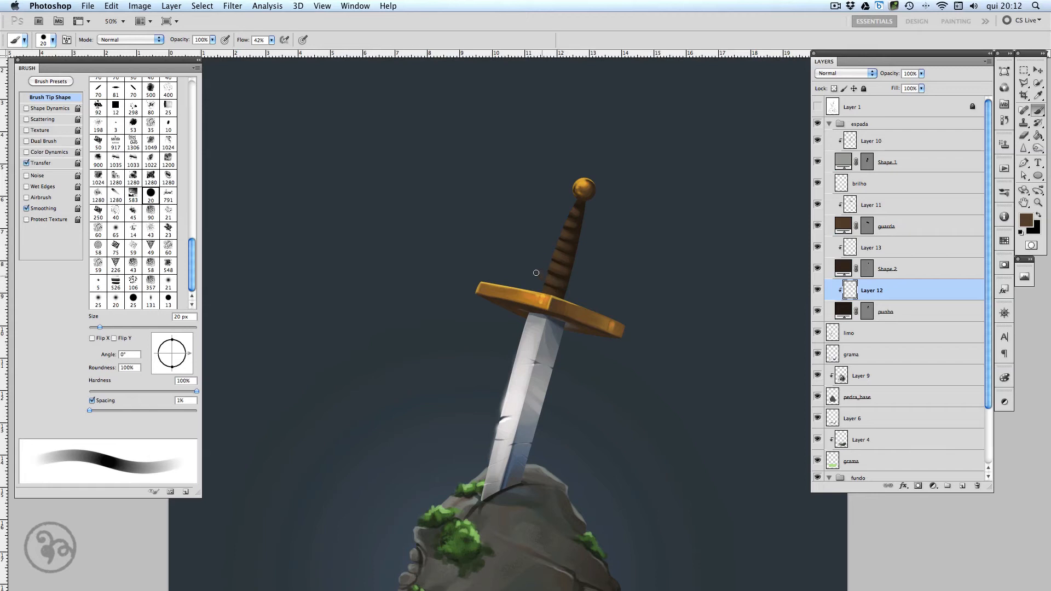
# Model the wrap bands with strokes along the full length and lower right side of the grip.
pyautogui.press('x')
pyautogui.press('x')
pyautogui.moveTo(533, 287)
pyautogui.mouseDown()
pyautogui.moveTo(575, 305)
pyautogui.moveTo(589, 172)
pyautogui.mouseUp()
pyautogui.moveTo(563, 281); pyautogui.dragTo(578, 229)
# Paint golden-brown edge light on the grip's right side at 10 px, sample a darker brown and reduce the brush to 8 px.
pyautogui.press('[')
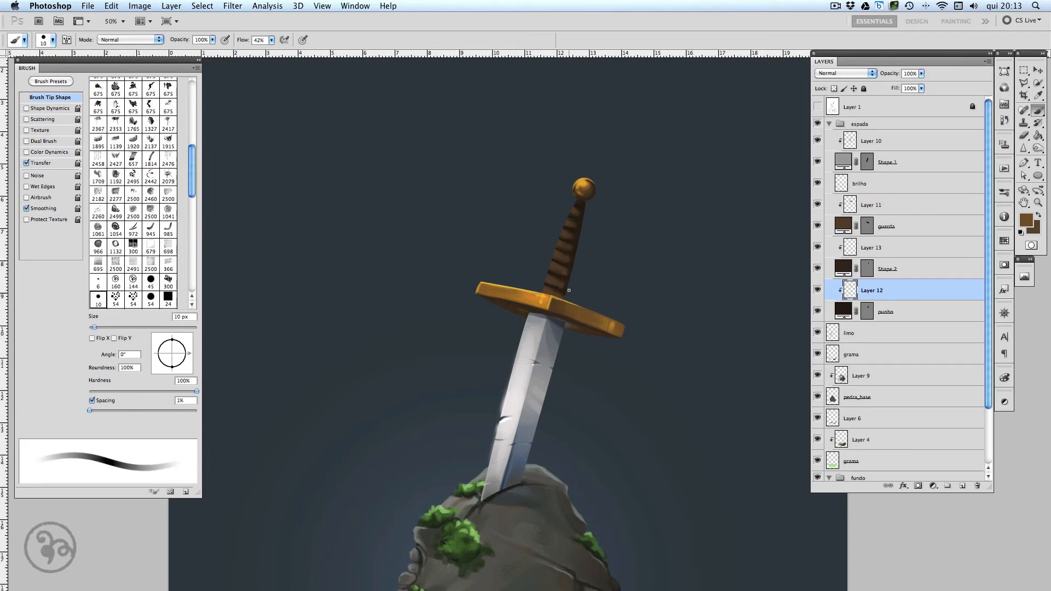
pyautogui.moveTo(583, 216)
pyautogui.mouseDown()
pyautogui.moveTo(566, 286)
pyautogui.moveTo(580, 222)
pyautogui.mouseUp()
pyautogui.keyDown('alt'); pyautogui.click(556, 299); pyautogui.keyUp('alt')
pyautogui.press('[')
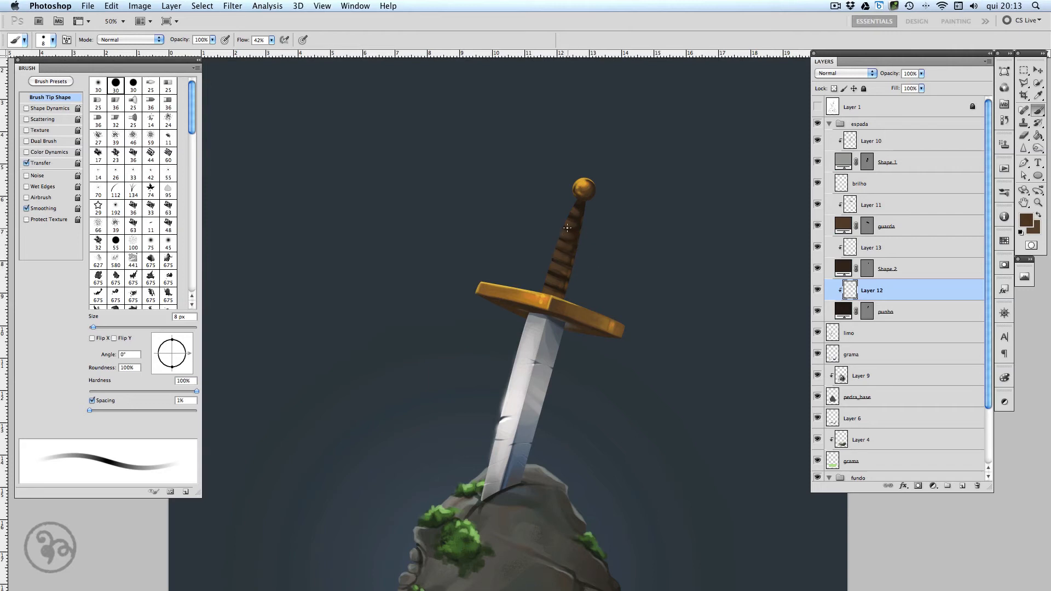
# Shade the wrap bands along the grip at 8 px, sample a dark brown and enlarge the brush to 20 px.
pyautogui.moveTo(574, 215); pyautogui.dragTo(555, 275)
pyautogui.keyDown('alt'); pyautogui.click(582, 206); pyautogui.keyUp('alt')
pyautogui.press(']')
pyautogui.press(']')
pyautogui.press(']')
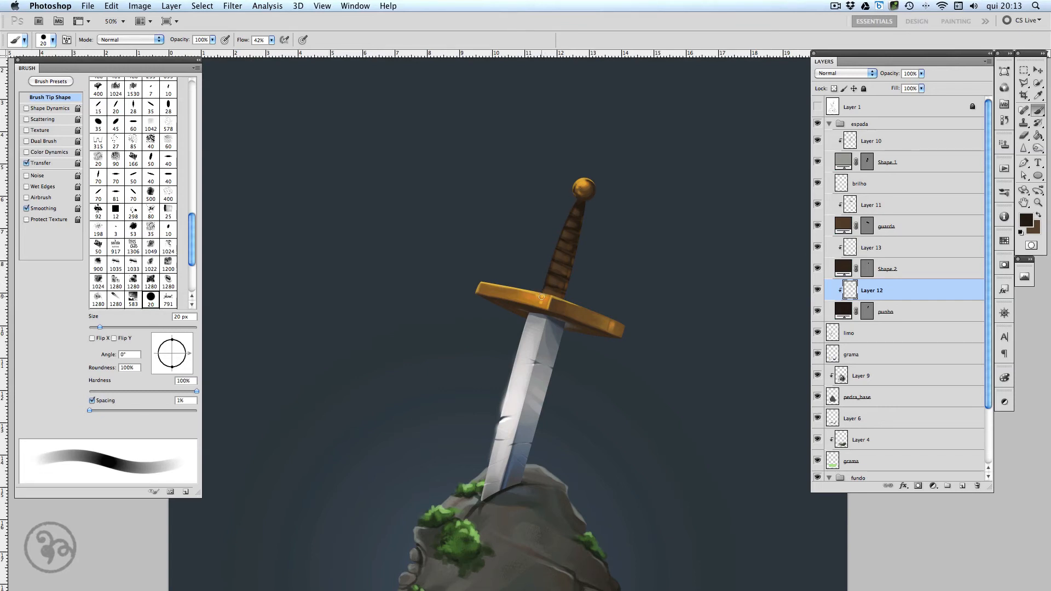
# Sample the guard's gold, try edge light along the grip's right side, and rework that side with a colour sampled from the grip.
pyautogui.keyDown('alt'); pyautogui.click(614, 324); pyautogui.keyUp('alt')
pyautogui.moveTo(568, 295); pyautogui.dragTo(574, 263)
pyautogui.press('super+alt+z')
pyautogui.press('super+alt+z')
pyautogui.moveTo(586, 206); pyautogui.dragTo(563, 298)
pyautogui.press('super+z')
pyautogui.keyDown('alt'); pyautogui.click(581, 222); pyautogui.keyUp('alt')
pyautogui.moveTo(586, 206); pyautogui.dragTo(570, 274)
pyautogui.moveTo(581, 227); pyautogui.dragTo(576, 249)
pyautogui.moveTo(582, 212); pyautogui.dragTo(576, 241)
# Sample dark brown, refine the grip's lower right edge at 10 px and pick up the golden-brown edge colour.
pyautogui.keyDown('alt'); pyautogui.click(579, 206); pyautogui.keyUp('alt')
pyautogui.press('[')
pyautogui.press('[')
pyautogui.press('[')
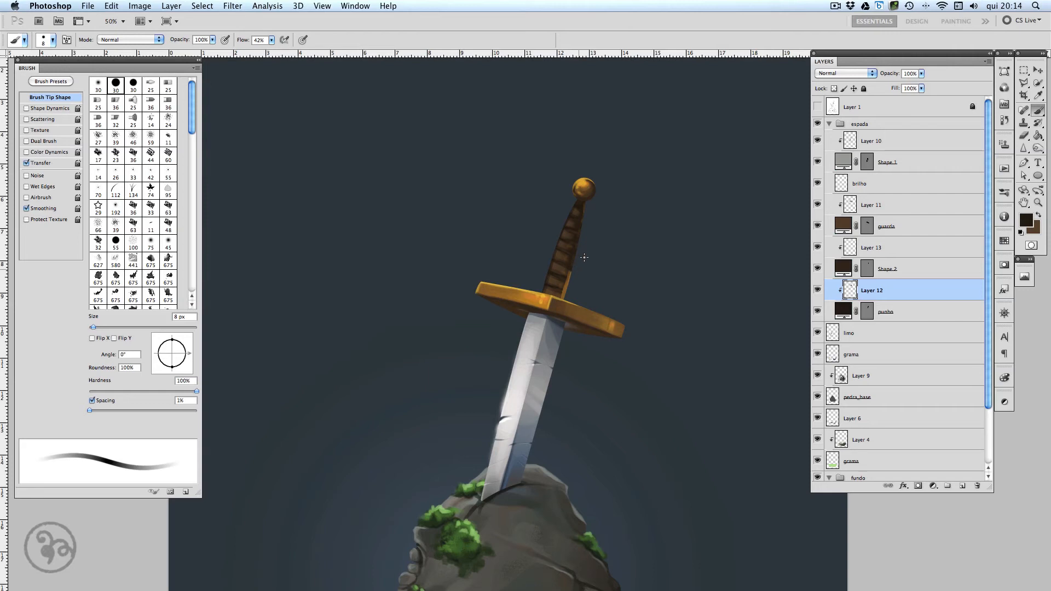
pyautogui.press(']')
pyautogui.press(']')
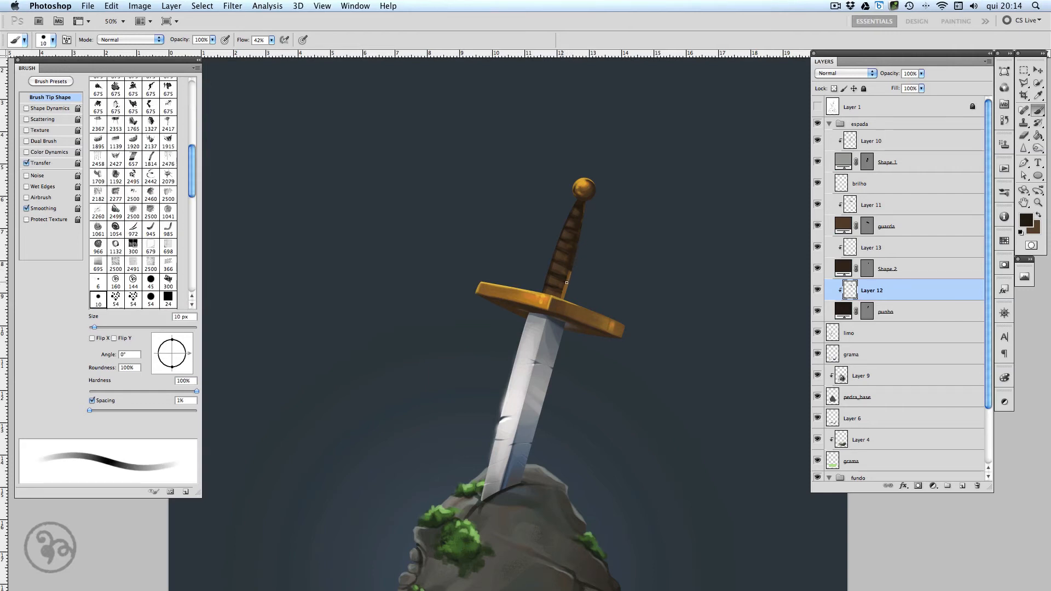
pyautogui.moveTo(567, 283)
pyautogui.mouseDown()
pyautogui.moveTo(564, 294)
pyautogui.moveTo(561, 284)
pyautogui.mouseUp()
pyautogui.keyDown('alt'); pyautogui.click(579, 253); pyautogui.keyUp('alt')
pyautogui.keyDown('alt'); pyautogui.click(571, 272); pyautogui.keyUp('alt')
# Darken the rock peak behind the blade on Layer 9 at 45 px, using a dark colour sampled from the rock.
pyautogui.press('super+minus')
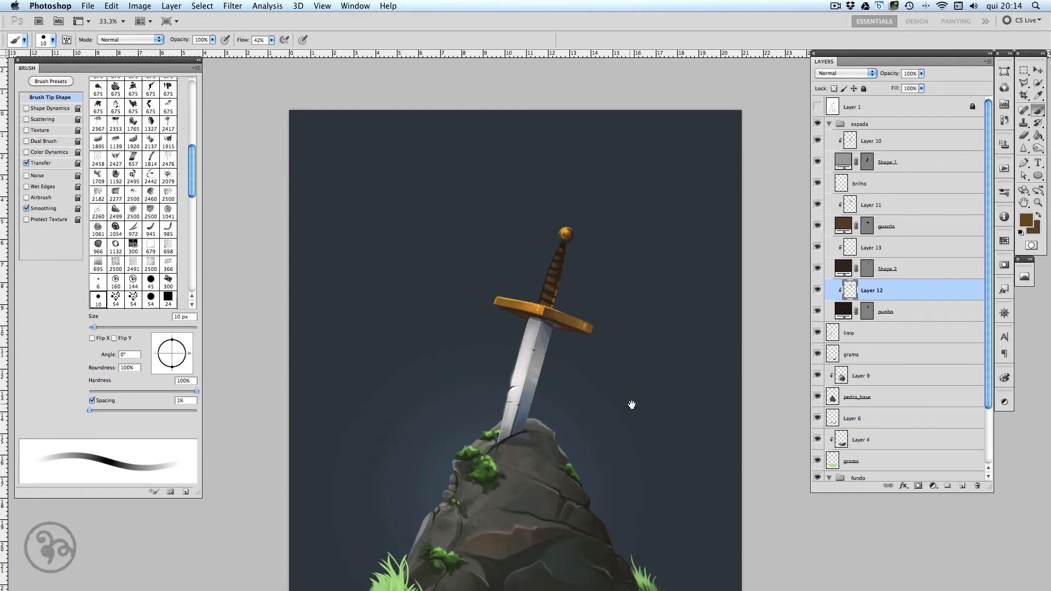
pyautogui.moveTo(629, 404); pyautogui.dragTo(601, 322)
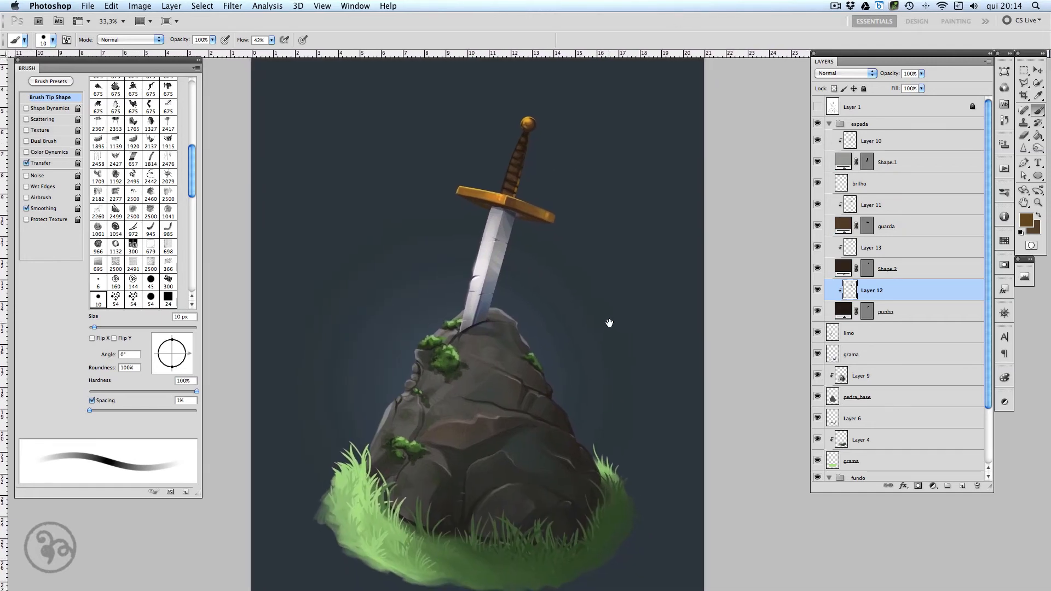
pyautogui.press('super+minus')
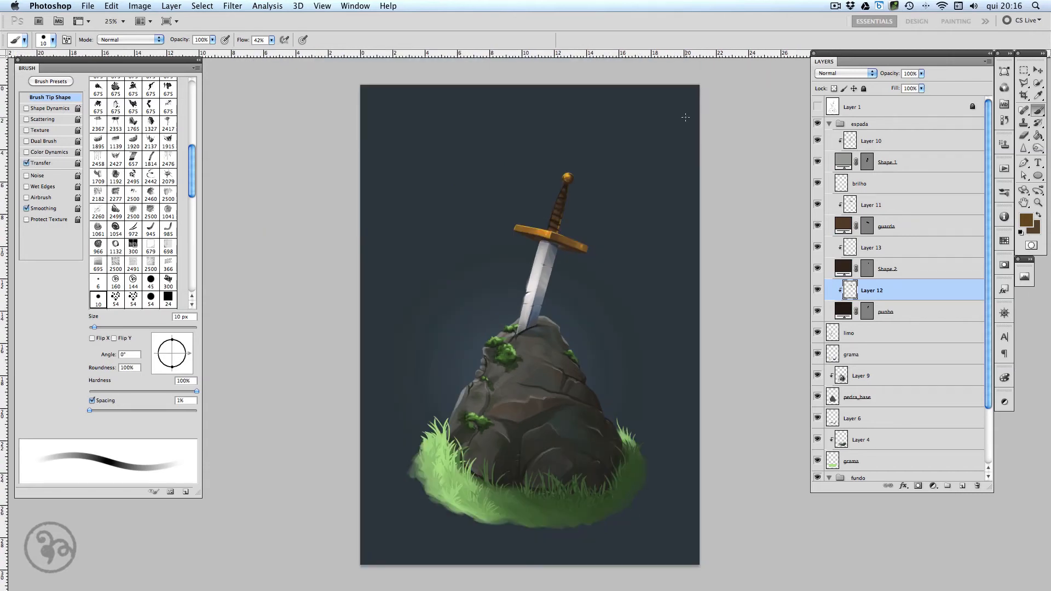
pyautogui.press('super+plus')
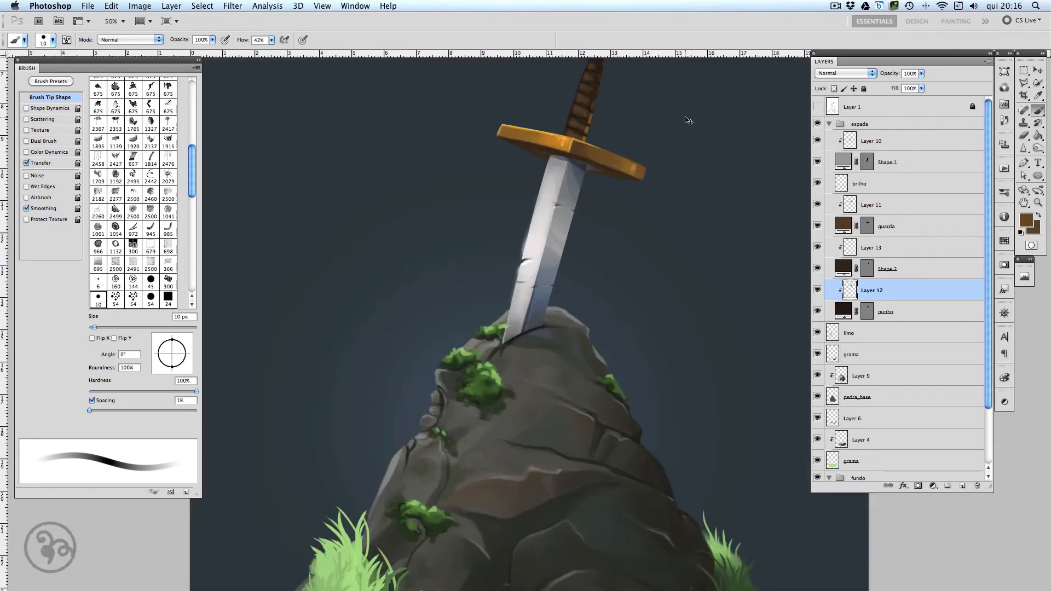
pyautogui.press('v')
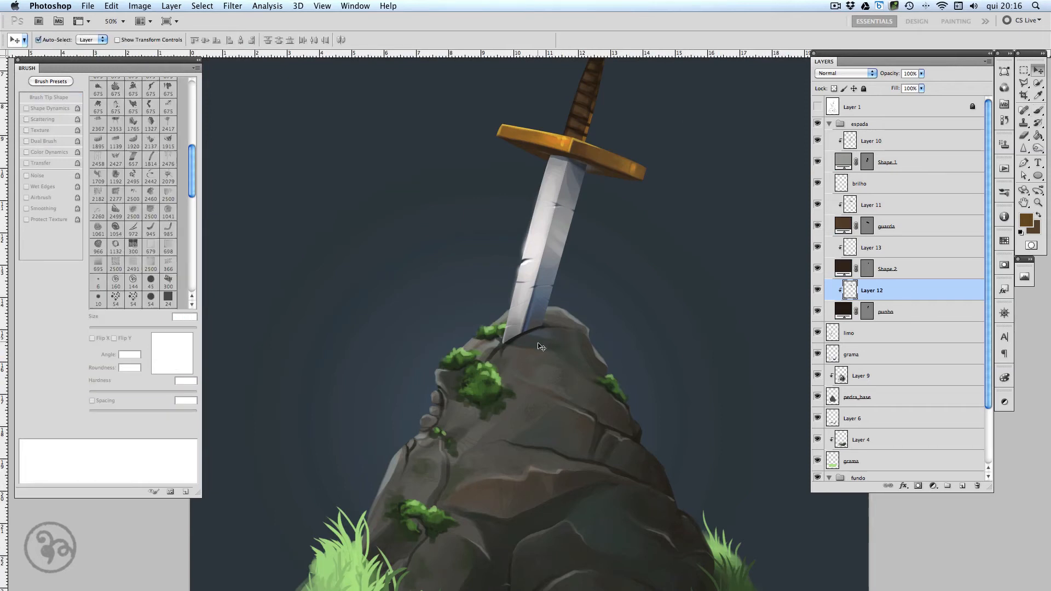
pyautogui.click(536, 346)
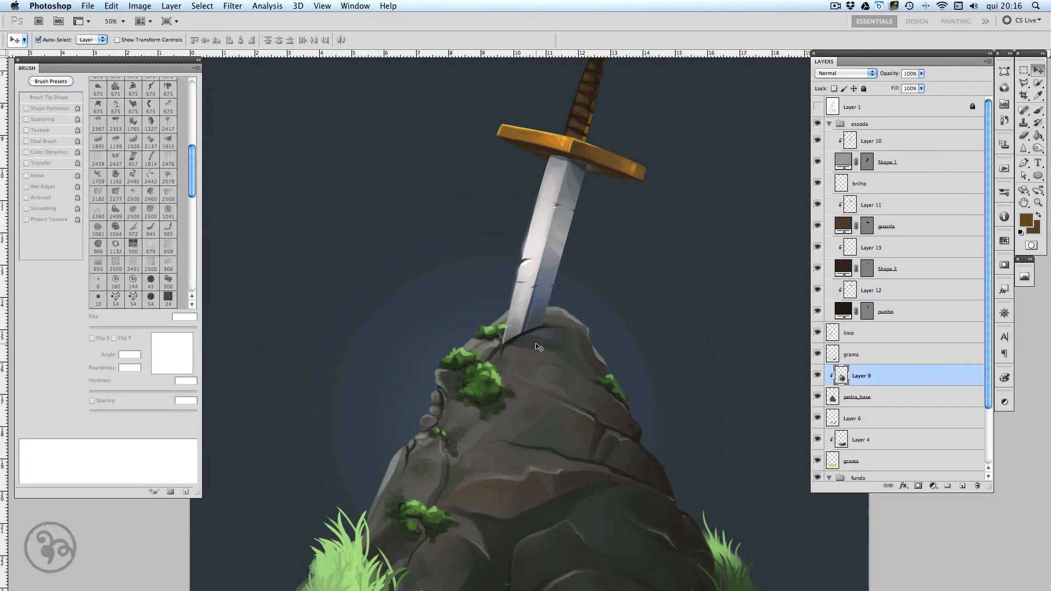
pyautogui.press('i')
pyautogui.click(573, 496)
pyautogui.press('b')
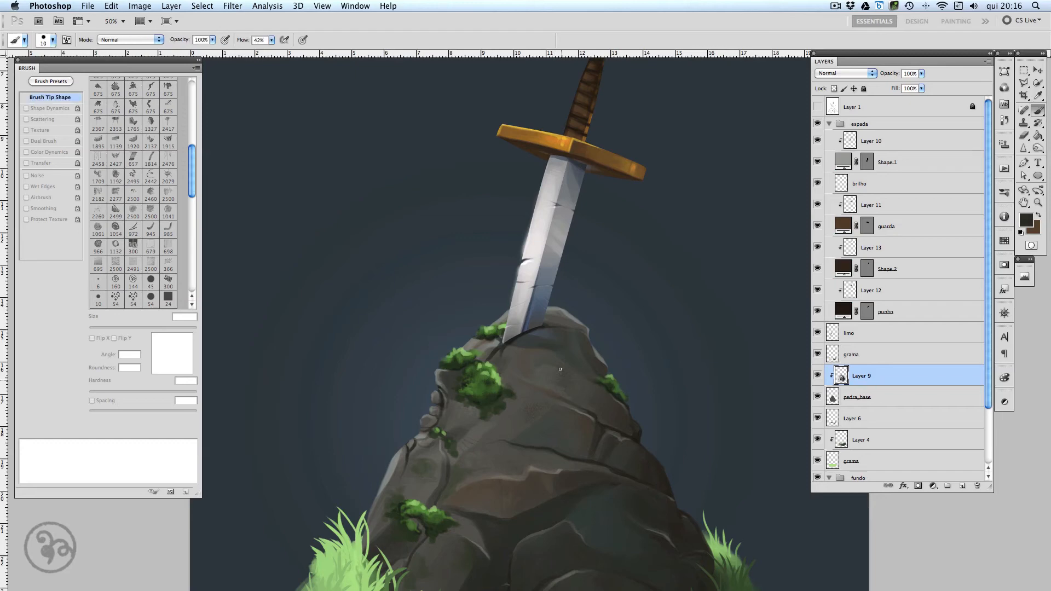
pyautogui.press(']')
pyautogui.press(']')
pyautogui.press(']')
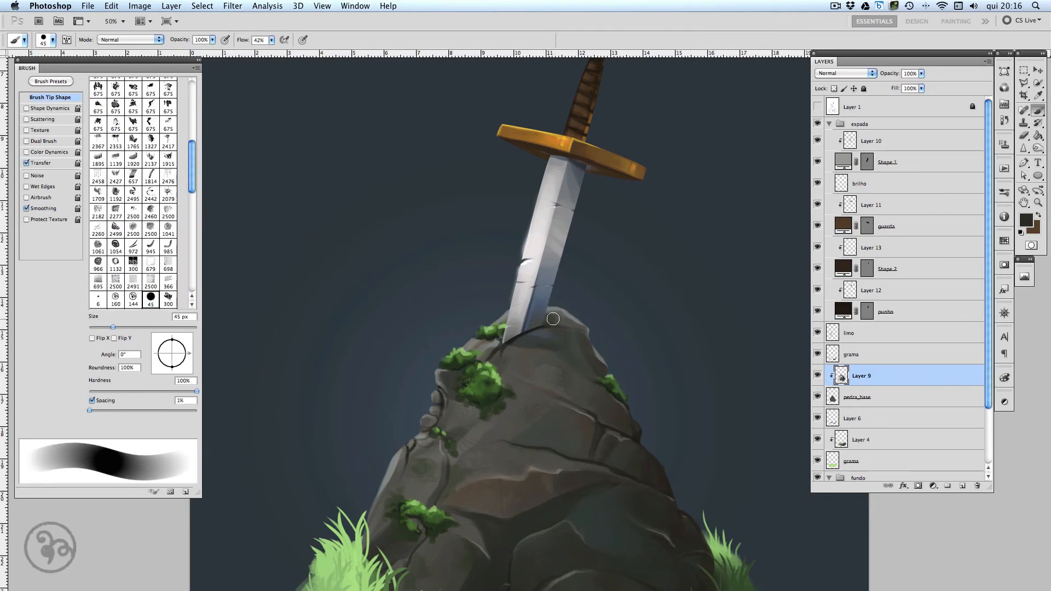
pyautogui.moveTo(547, 319)
pyautogui.mouseDown()
pyautogui.moveTo(579, 324)
pyautogui.moveTo(566, 314)
pyautogui.moveTo(578, 319)
pyautogui.moveTo(531, 320)
pyautogui.moveTo(579, 324)
pyautogui.moveTo(552, 308)
pyautogui.moveTo(548, 321)
pyautogui.moveTo(581, 301)
pyautogui.moveTo(547, 313)
pyautogui.moveTo(608, 336)
pyautogui.moveTo(548, 308)
pyautogui.moveTo(542, 318)
pyautogui.moveTo(550, 303)
pyautogui.moveTo(544, 319)
pyautogui.moveTo(502, 338)
pyautogui.moveTo(504, 306)
pyautogui.moveTo(514, 319)
pyautogui.moveTo(506, 328)
pyautogui.moveTo(567, 305)
pyautogui.moveTo(543, 320)
pyautogui.moveTo(589, 326)
pyautogui.moveTo(542, 309)
pyautogui.moveTo(590, 325)
pyautogui.moveTo(557, 311)
pyautogui.moveTo(584, 334)
pyautogui.moveTo(582, 318)
pyautogui.moveTo(589, 325)
pyautogui.moveTo(521, 285)
pyautogui.moveTo(546, 287)
pyautogui.moveTo(559, 301)
pyautogui.moveTo(549, 303)
pyautogui.moveTo(571, 302)
pyautogui.mouseUp()
# Paint a lighter grey rock edge beside the blade's base at 10 px, then set the brush to 8 px with Shape Dynamics.
pyautogui.keyDown('alt'); pyautogui.click(603, 349); pyautogui.keyUp('alt')
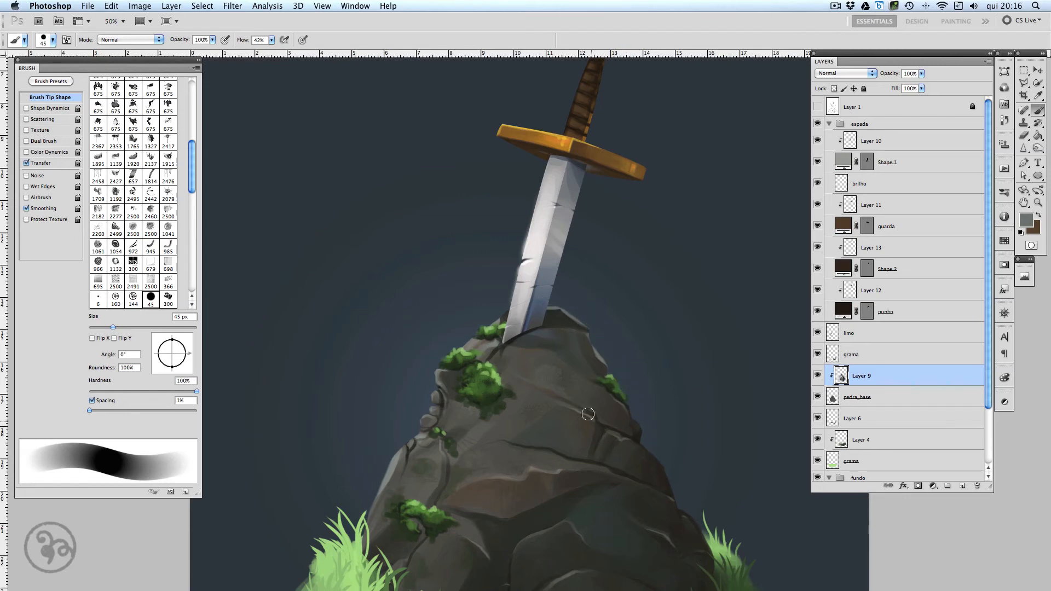
pyautogui.press('[')
pyautogui.press('[')
pyautogui.press('[')
pyautogui.press('[')
pyautogui.press('[')
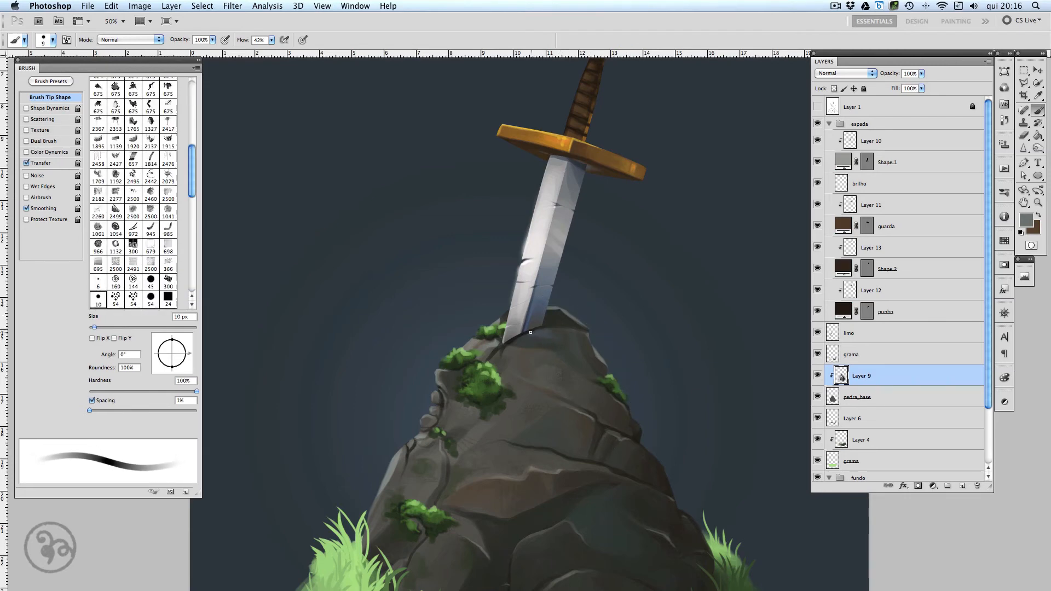
pyautogui.moveTo(530, 333); pyautogui.dragTo(566, 328)
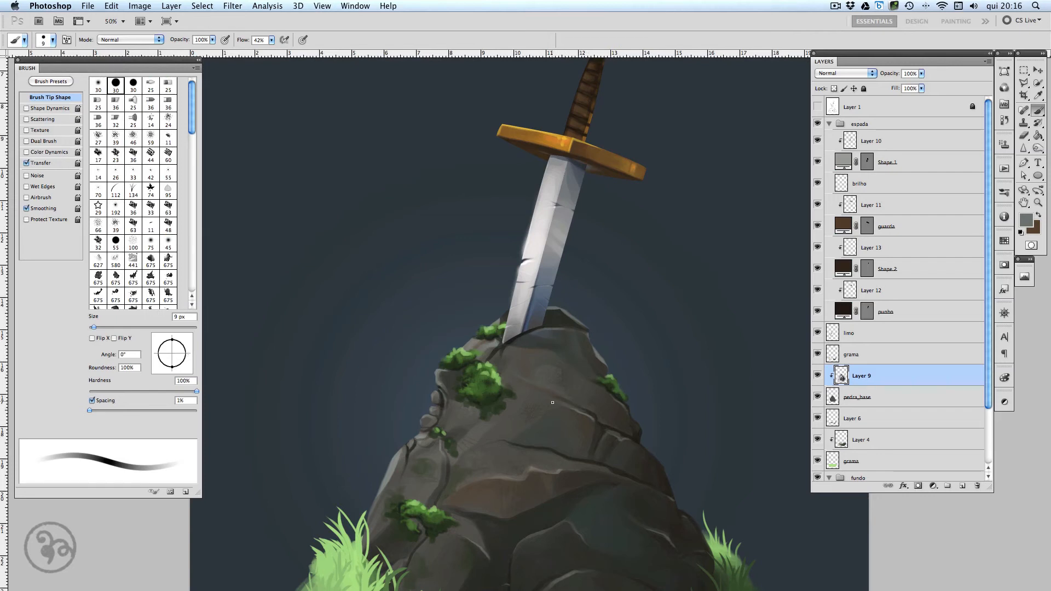
pyautogui.press('[')
pyautogui.click(27, 108)
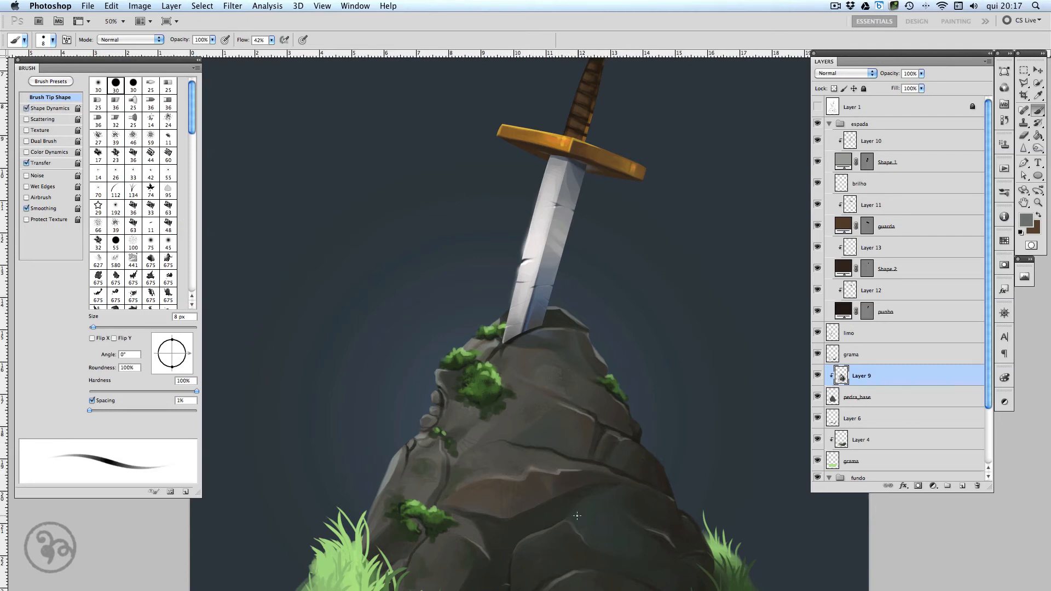
# Rename the blade's shape layer as lamina.
pyautogui.scroll(-5, 609, 452)
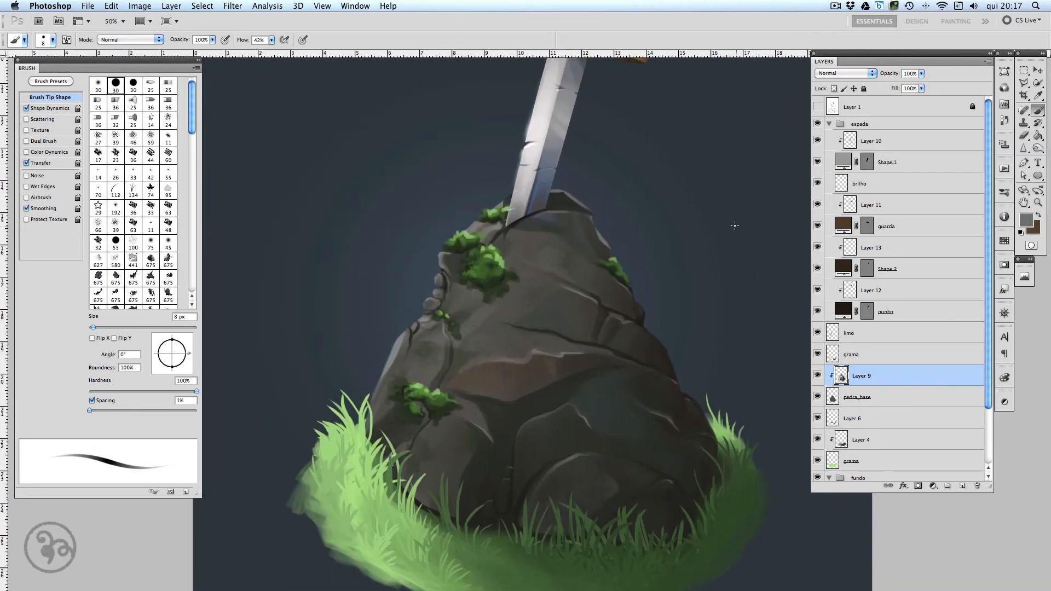
pyautogui.scroll(5, 729, 252)
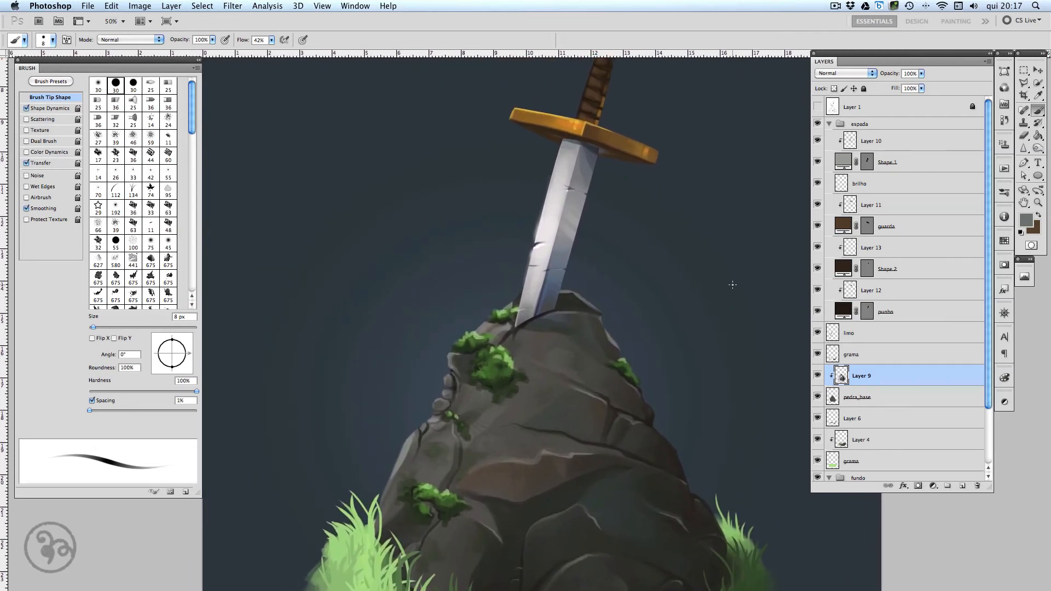
pyautogui.press('super+minus')
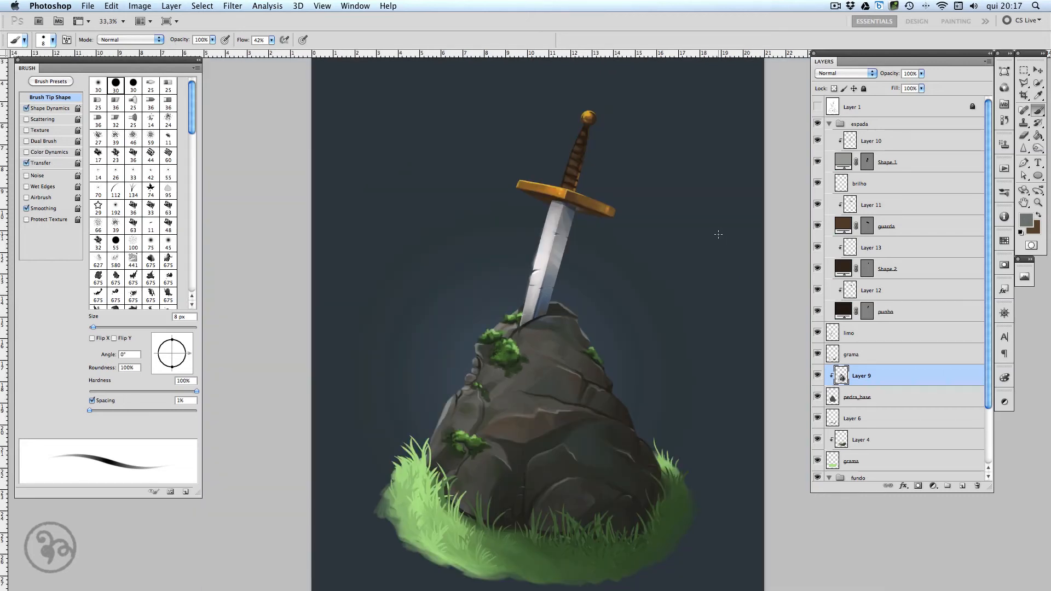
pyautogui.press('super+plus')
pyautogui.press('super+plus')
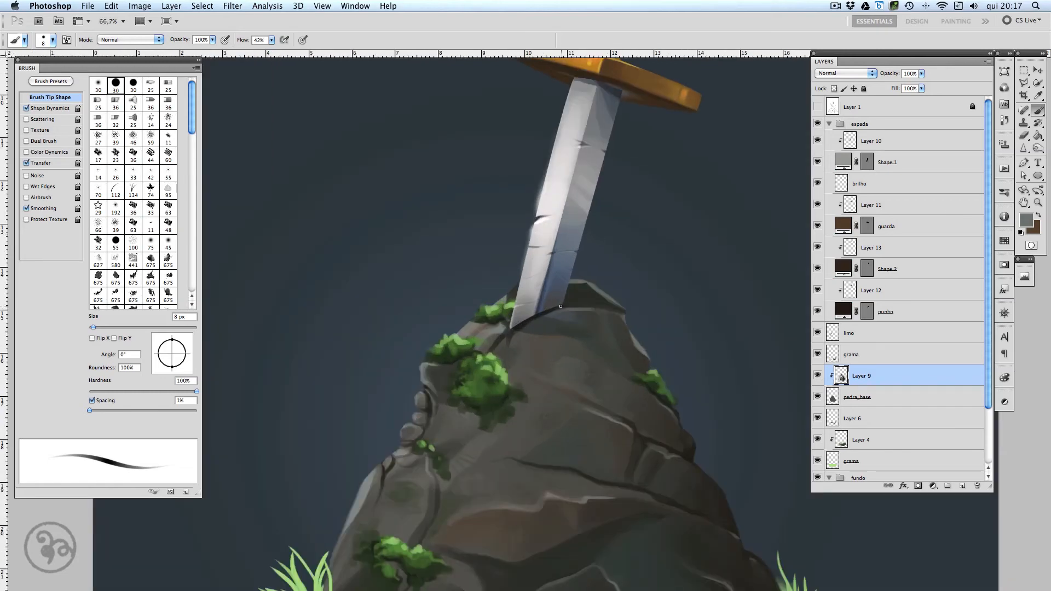
pyautogui.click(920, 167)
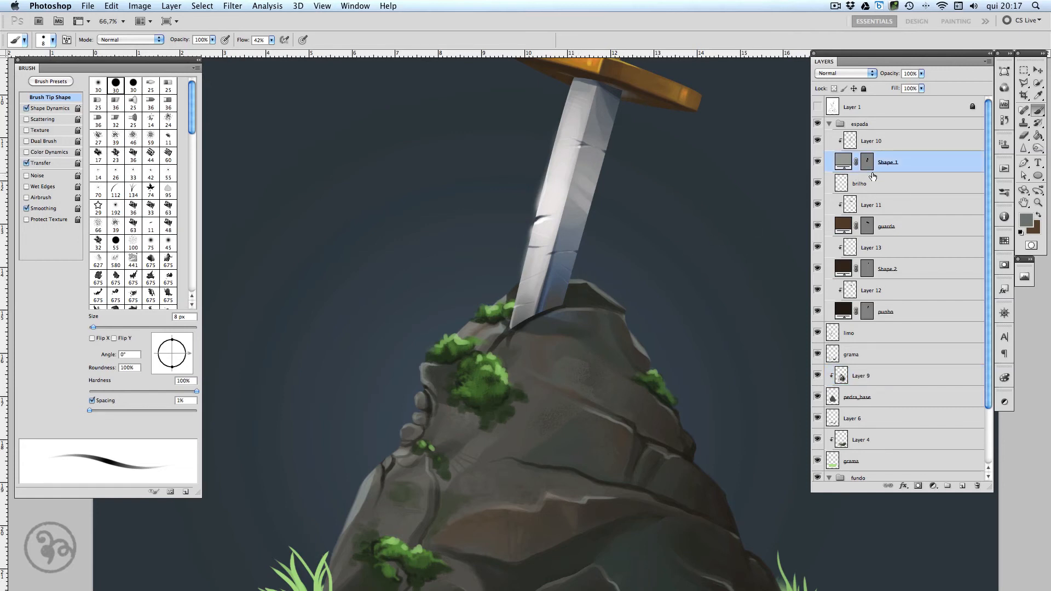
pyautogui.doubleClick(886, 162)
pyautogui.write('lamina')
pyautogui.press('Return')
# Reshape the blade's lower edge by adjusting its path points where it enters the rock.
pyautogui.press('p')
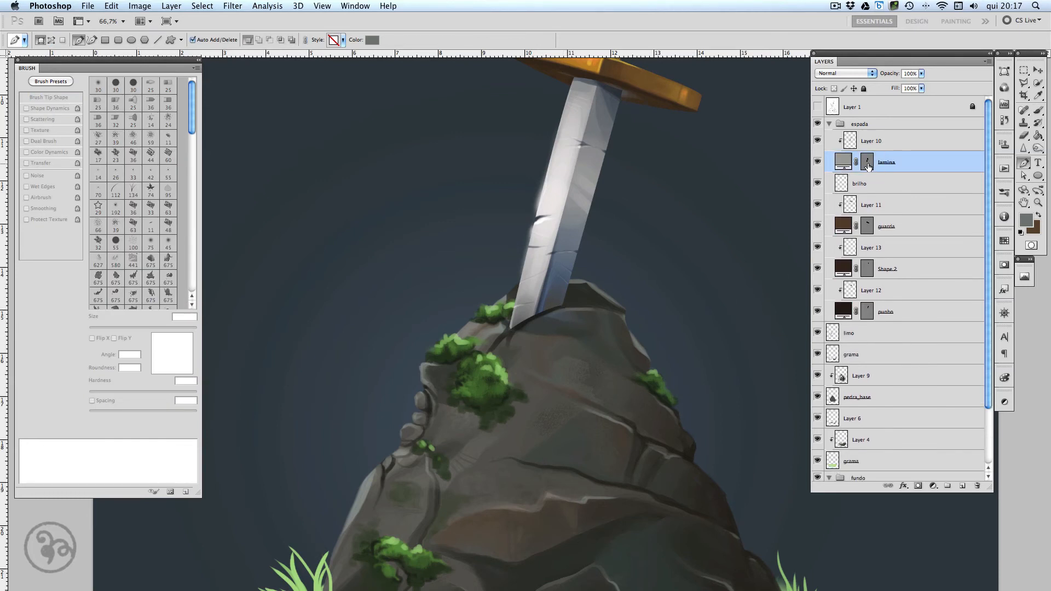
pyautogui.press('a')
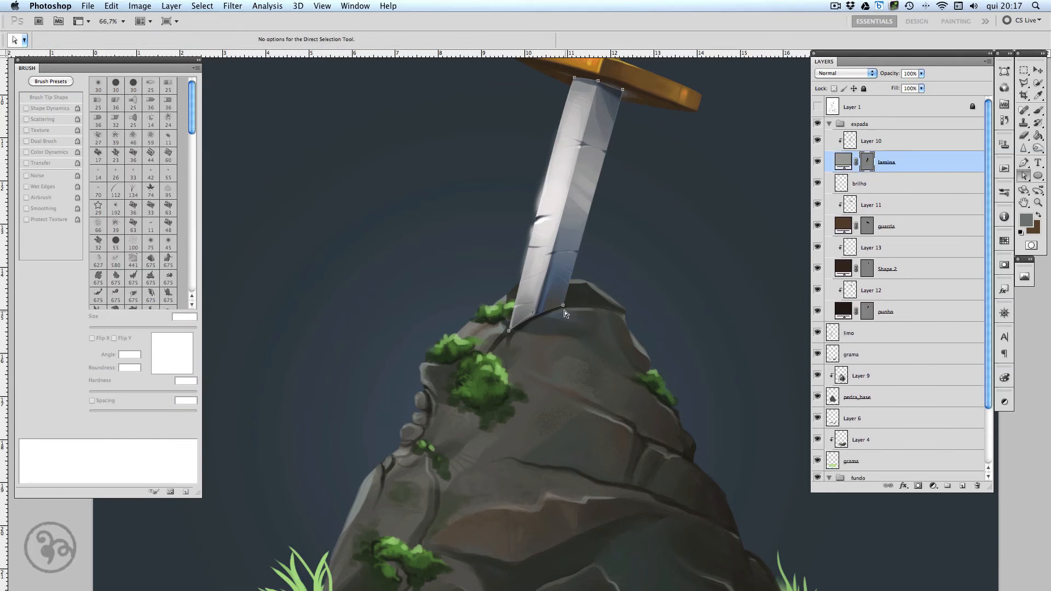
pyautogui.moveTo(563, 306); pyautogui.dragTo(538, 315)
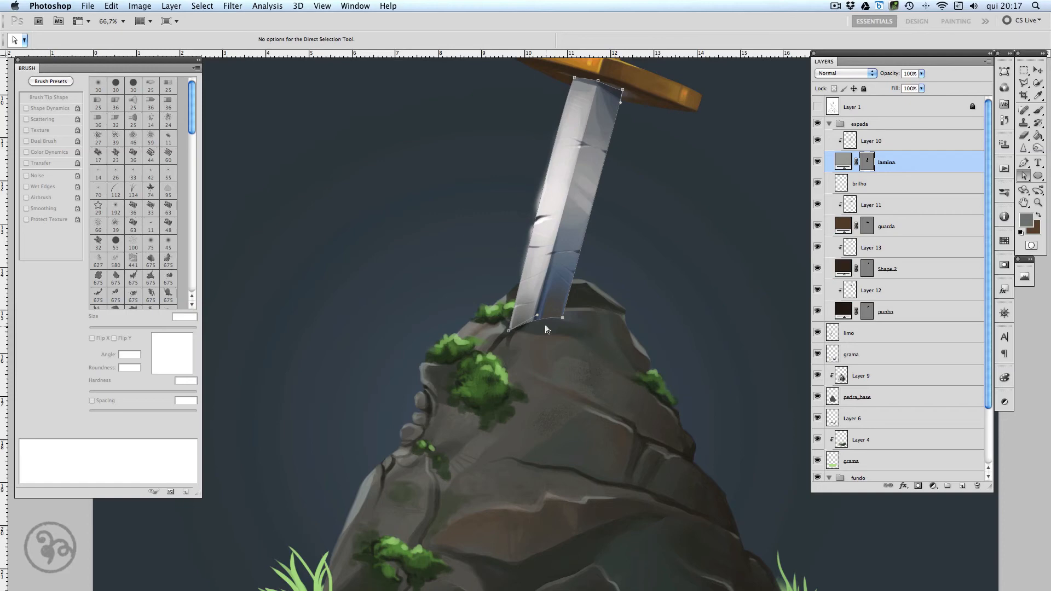
# Return to the rock's Layer 9, set the brush to 35 px and sample a dark tone from the peak.
pyautogui.press('v')
pyautogui.click(559, 331)
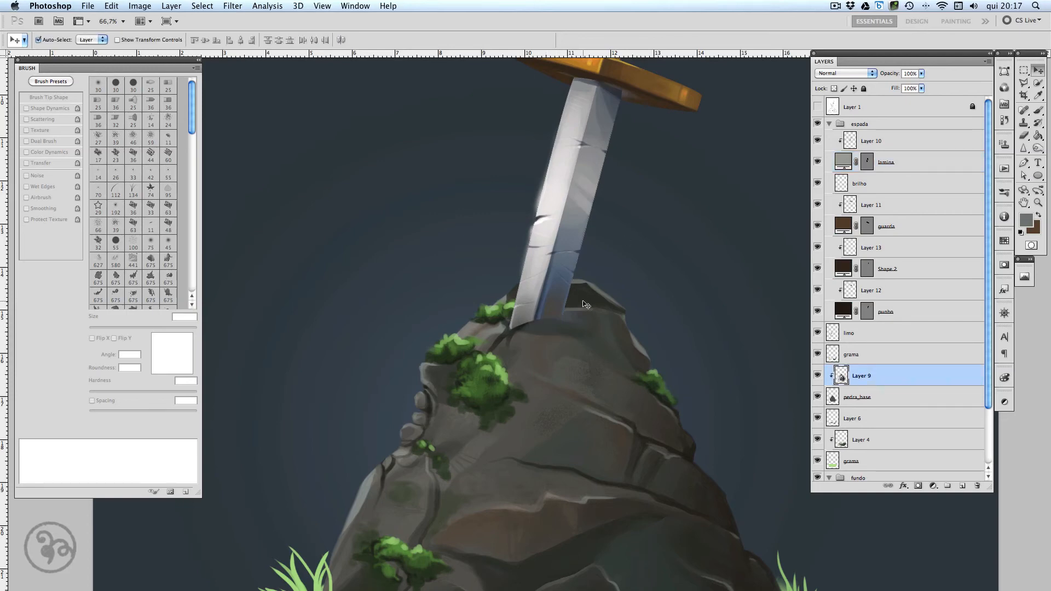
pyautogui.press('b')
pyautogui.press(']')
pyautogui.press(']')
pyautogui.press(']')
pyautogui.press(']')
pyautogui.press(']')
pyautogui.press(']')
pyautogui.press(']')
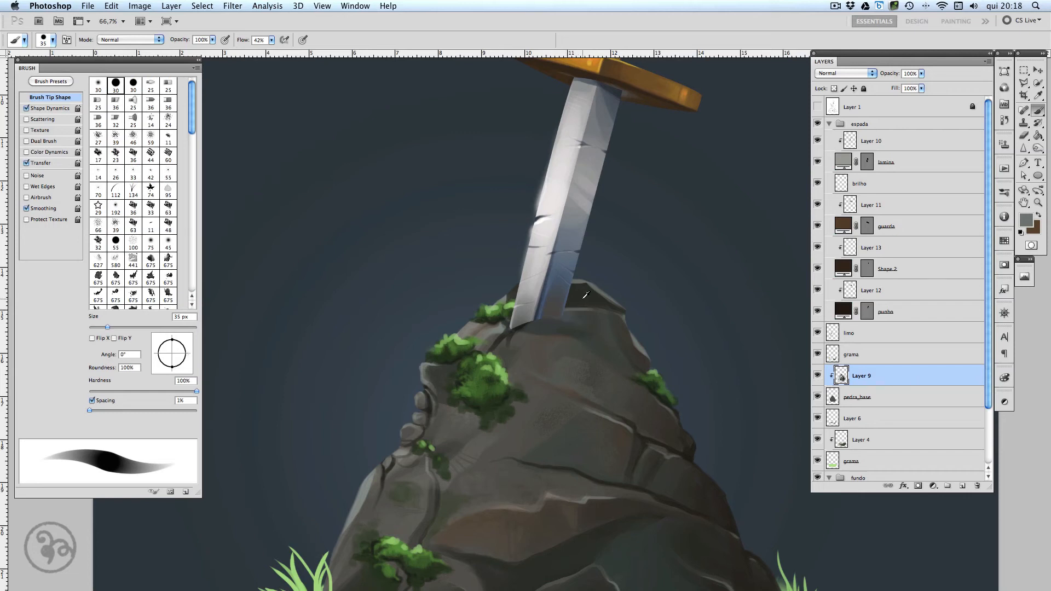
pyautogui.keyDown('alt'); pyautogui.click(588, 310); pyautogui.keyUp('alt')
# Select a rectangular area of Layer 9 around the rock peak and the blade's base for moving.
pyautogui.press('m')
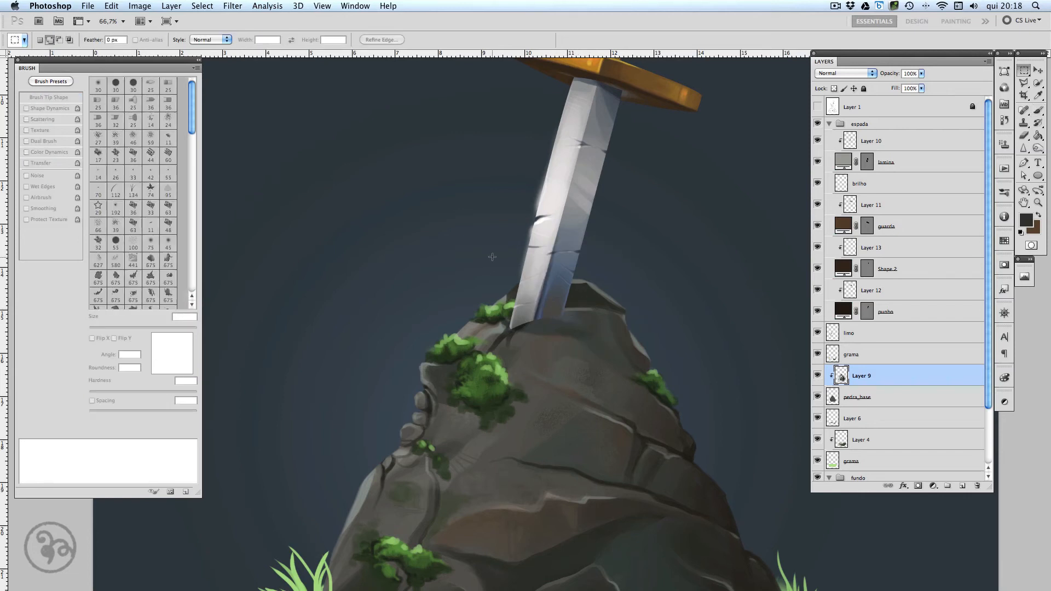
pyautogui.moveTo(491, 256)
pyautogui.mouseDown()
pyautogui.moveTo(591, 344)
pyautogui.moveTo(684, 344)
pyautogui.mouseUp()
pyautogui.press('v')
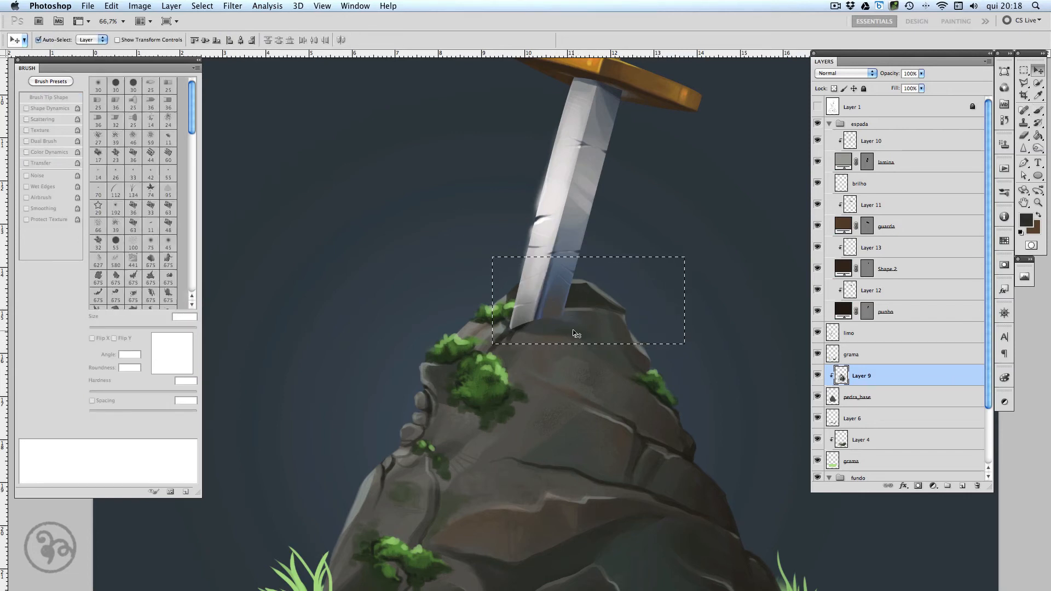
pyautogui.moveTo(580, 334); pyautogui.dragTo(576, 343)
# Rotate the selected rock peak 8.32°, shift it down against the blade's base, apply the transform and deselect.
pyautogui.hotkey('ctrl', 't')
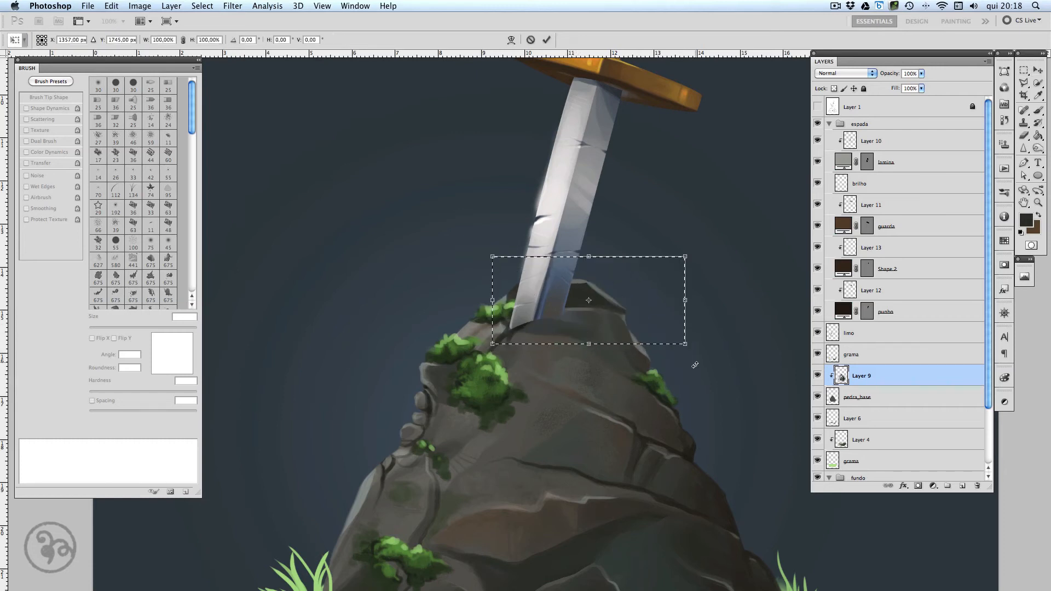
pyautogui.moveTo(696, 366); pyautogui.dragTo(688, 380)
pyautogui.hotkey('shift', 'Down')
pyautogui.hotkey('shift', 'Down')
pyautogui.hotkey('shift', 'Down')
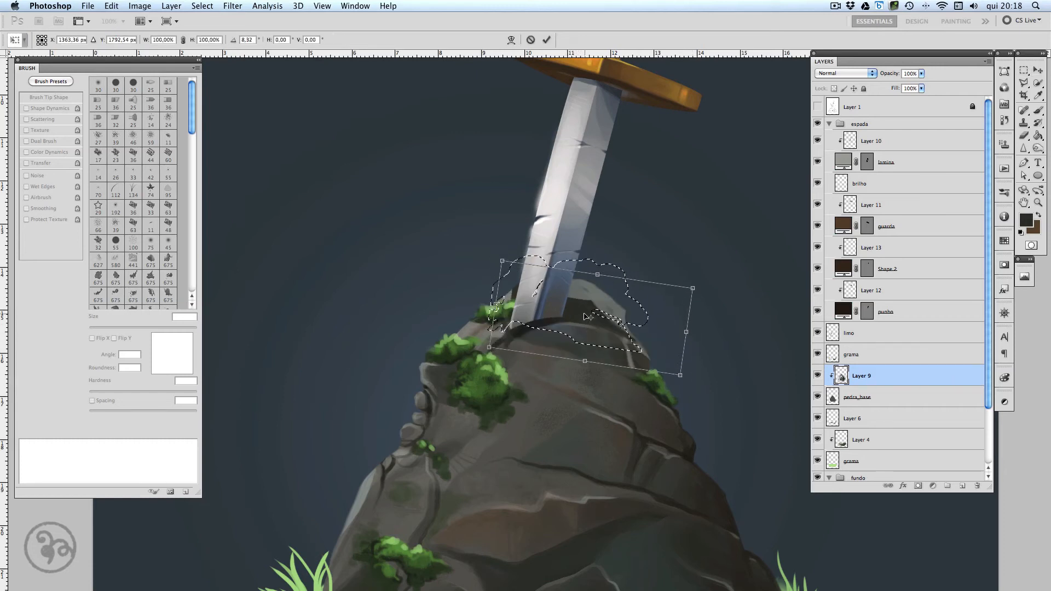
pyautogui.hotkey('shift', 'Up')
pyautogui.hotkey('shift', 'Up')
pyautogui.hotkey('shift', 'Up')
pyautogui.hotkey('shift', 'Down')
pyautogui.press('Down')
pyautogui.press('Down')
pyautogui.press('Down')
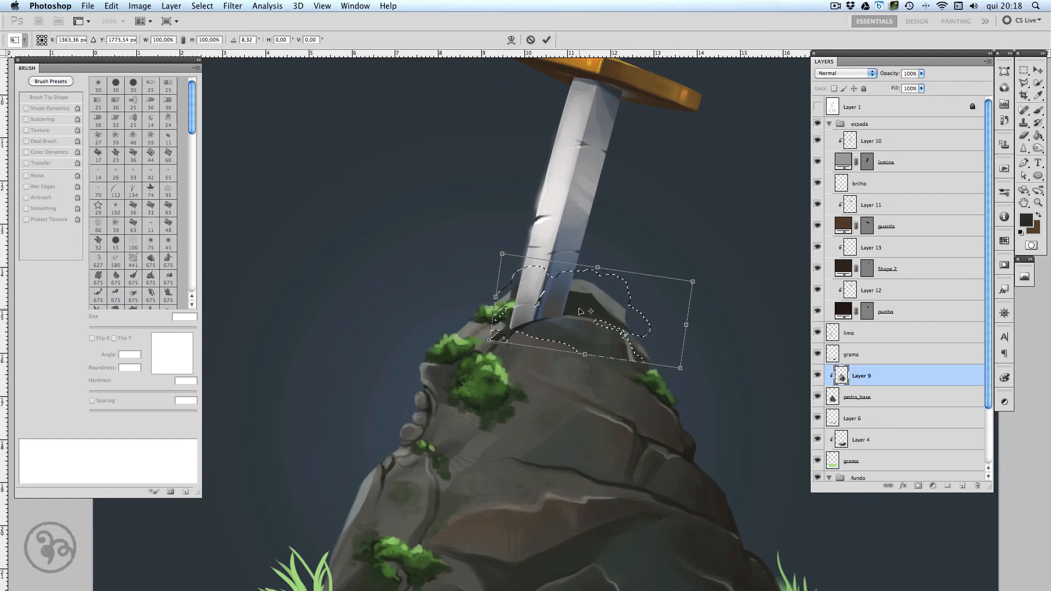
pyautogui.press('Return')
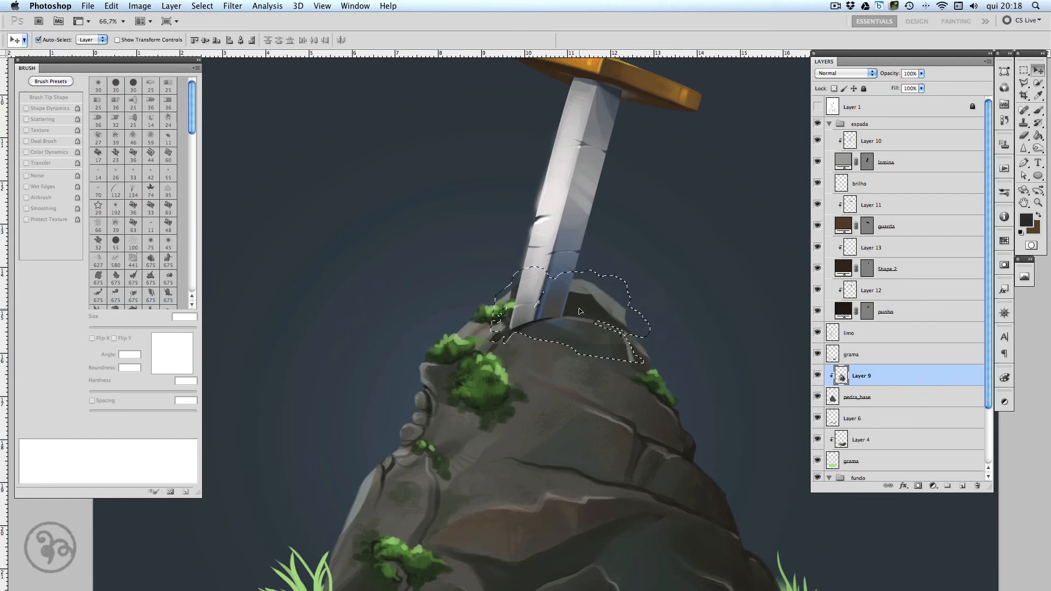
pyautogui.hotkey('ctrl', 'd')
# Cover the light patch on the rock peak behind the blade with sampled dark rock colour at 25 px.
pyautogui.press('b')
pyautogui.keyDown('alt'); pyautogui.click(512, 335); pyautogui.keyUp('alt')
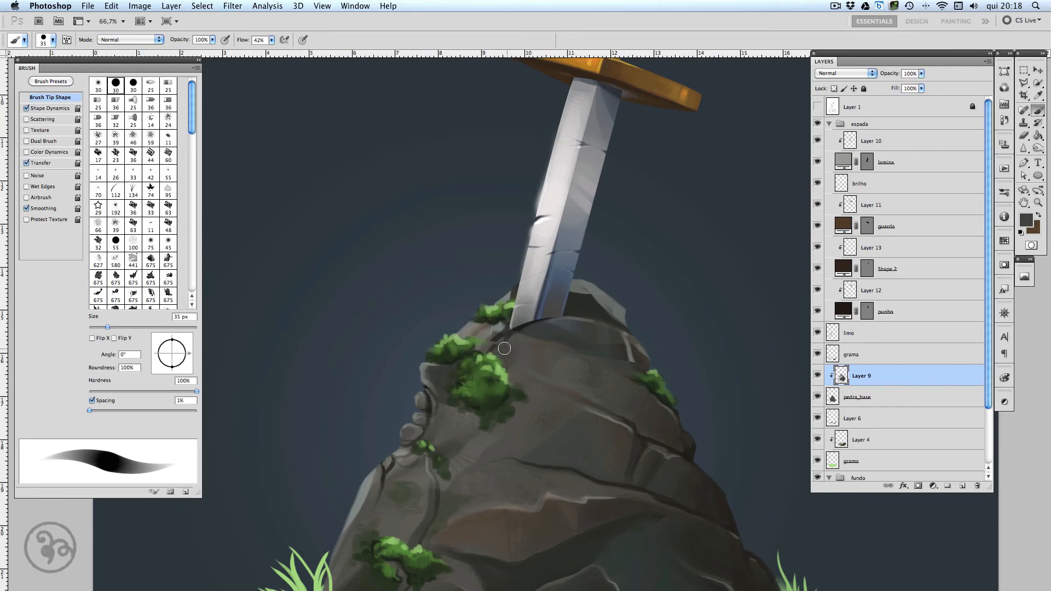
pyautogui.keyDown('alt'); pyautogui.click(495, 341); pyautogui.keyUp('alt')
pyautogui.keyDown('alt'); pyautogui.click(495, 329); pyautogui.keyUp('alt')
pyautogui.press('[')
pyautogui.press('[')
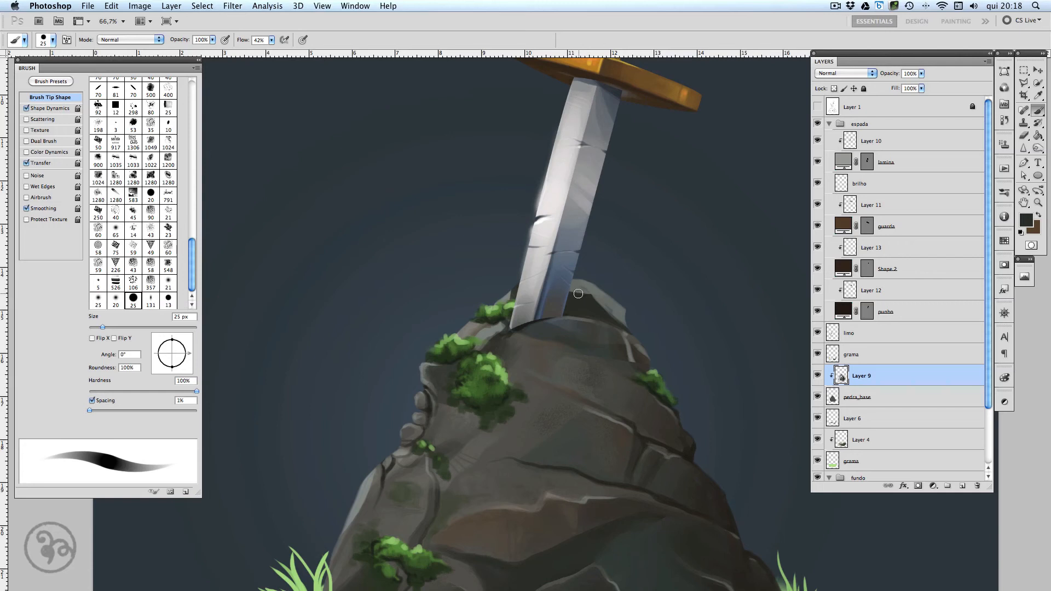
pyautogui.moveTo(598, 301)
pyautogui.mouseDown()
pyautogui.moveTo(608, 307)
pyautogui.moveTo(581, 291)
pyautogui.moveTo(561, 295)
pyautogui.mouseUp()
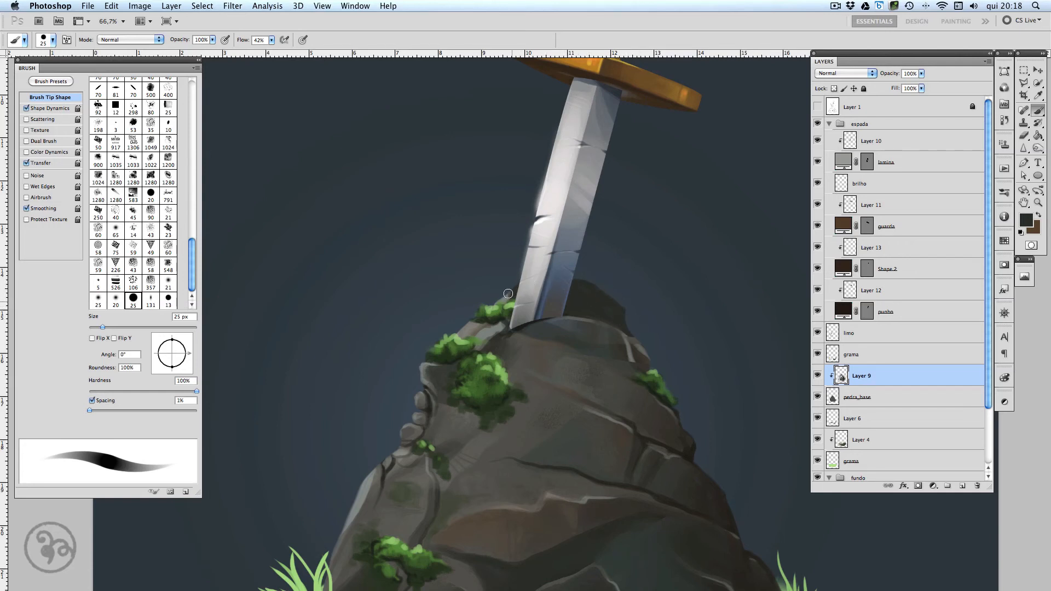
# Paint a light grey highlight along the top edge of the rock peak behind the blade.
pyautogui.keyDown('alt'); pyautogui.click(528, 277); pyautogui.keyUp('alt')
pyautogui.keyDown('alt'); pyautogui.click(491, 318); pyautogui.keyUp('alt')
pyautogui.moveTo(566, 279)
pyautogui.mouseDown()
pyautogui.moveTo(633, 309)
pyautogui.moveTo(629, 319)
pyautogui.moveTo(595, 283)
pyautogui.mouseUp()
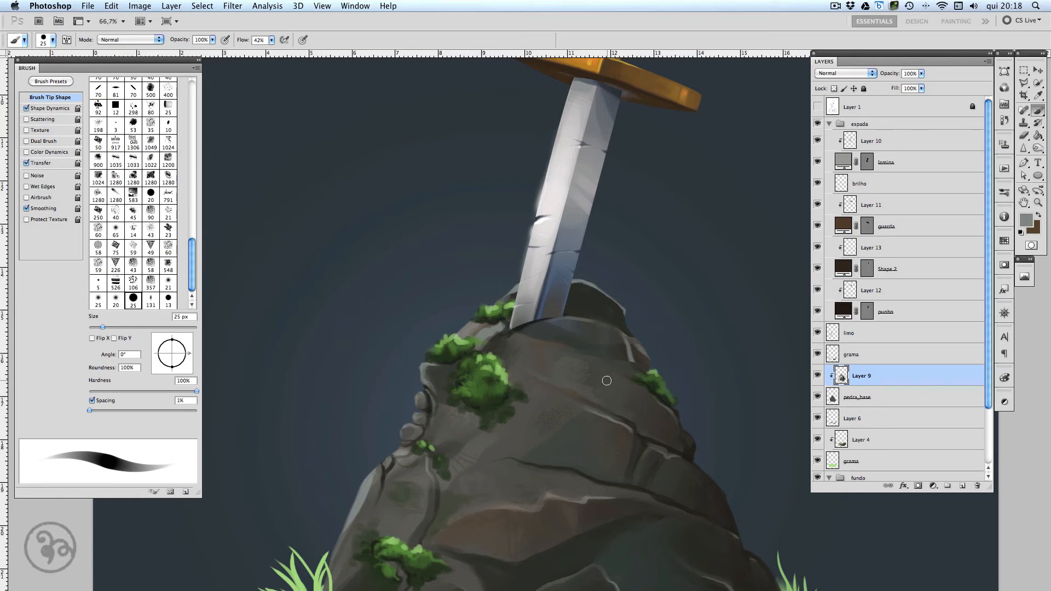
# Paint a thin dark shadow along the rock rim where the blade enters, using sampled rock colour.
pyautogui.keyDown('alt'); pyautogui.click(560, 321); pyautogui.keyUp('alt')
pyautogui.keyDown('alt'); pyautogui.click(527, 321); pyautogui.keyUp('alt')
pyautogui.moveTo(528, 324); pyautogui.dragTo(555, 315)
pyautogui.press('[')
pyautogui.press('[')
pyautogui.press('[')
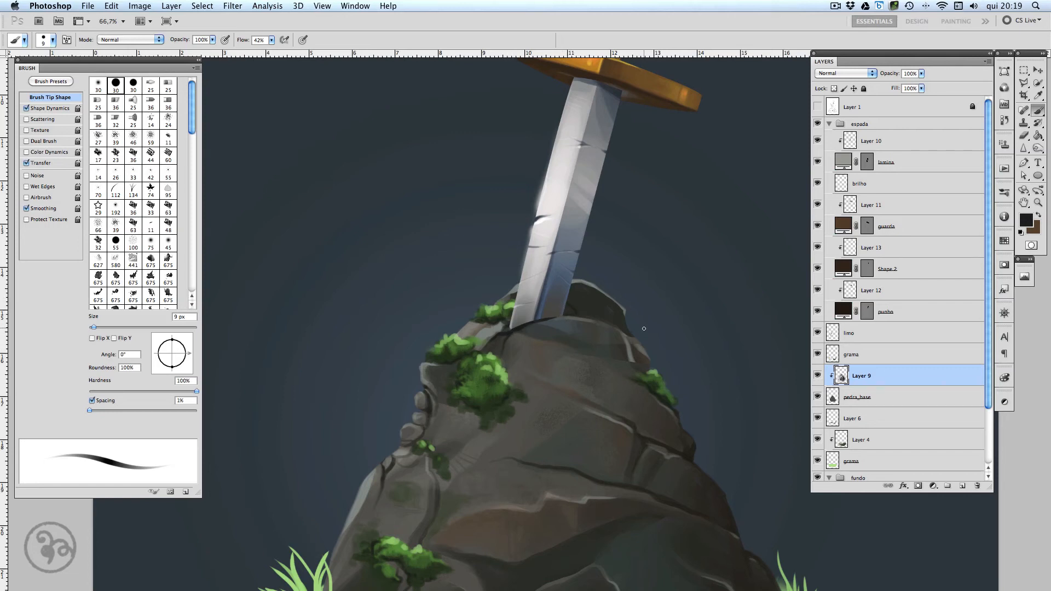
# Darken the rock peak behind the blade on Layer 9 with sampled near-black rock colour at 40 px, with Shape Dynamics off.
pyautogui.keyDown('alt'); pyautogui.click(691, 455); pyautogui.keyUp('alt')
pyautogui.click(26, 108)
pyautogui.press(']')
pyautogui.press(']')
pyautogui.press(']')
pyautogui.press(']')
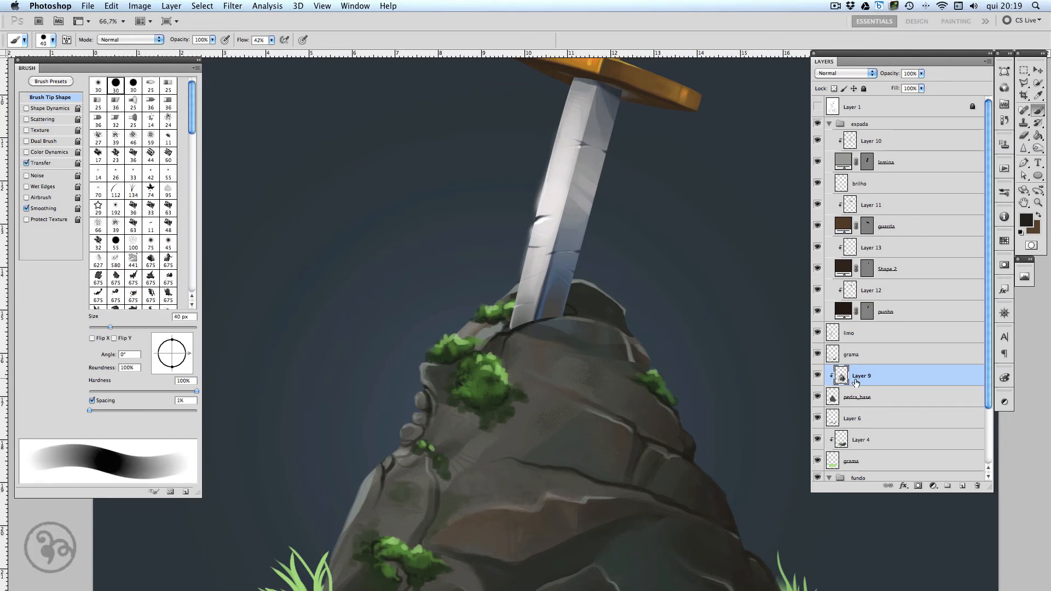
pyautogui.click(818, 376)
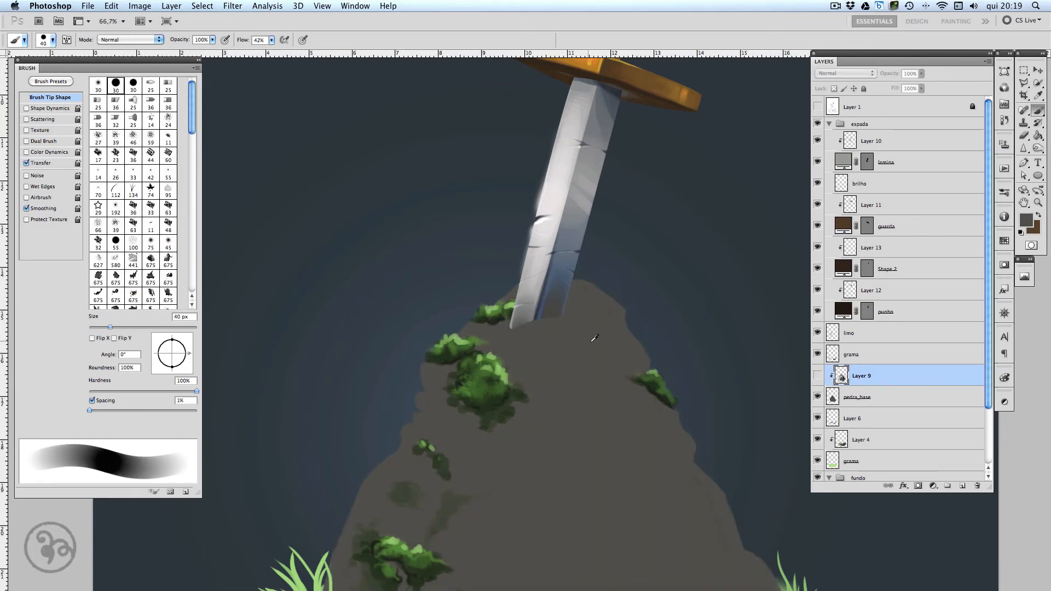
pyautogui.click(879, 402)
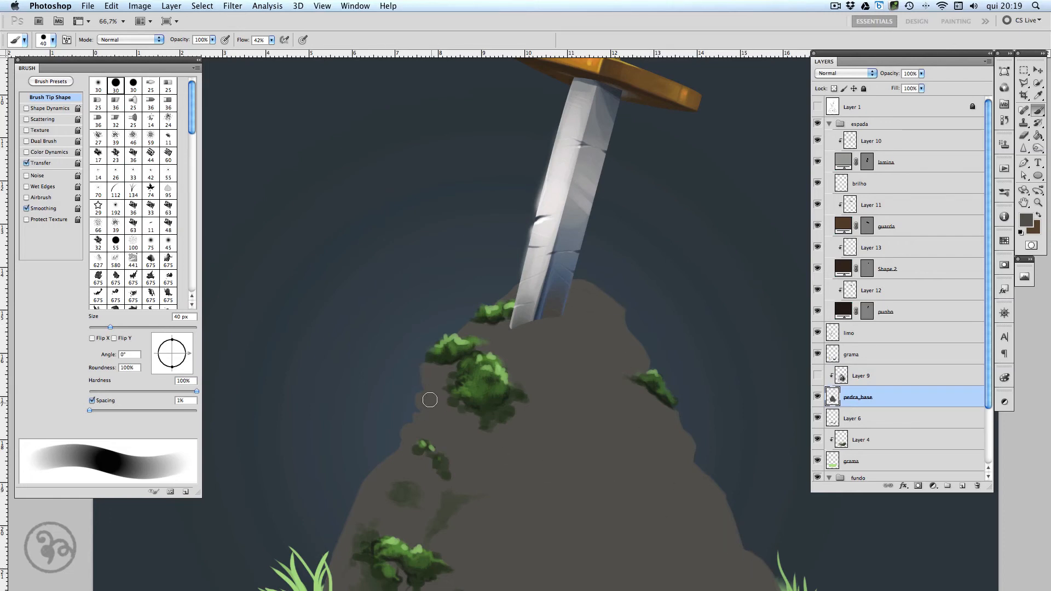
pyautogui.click(818, 377)
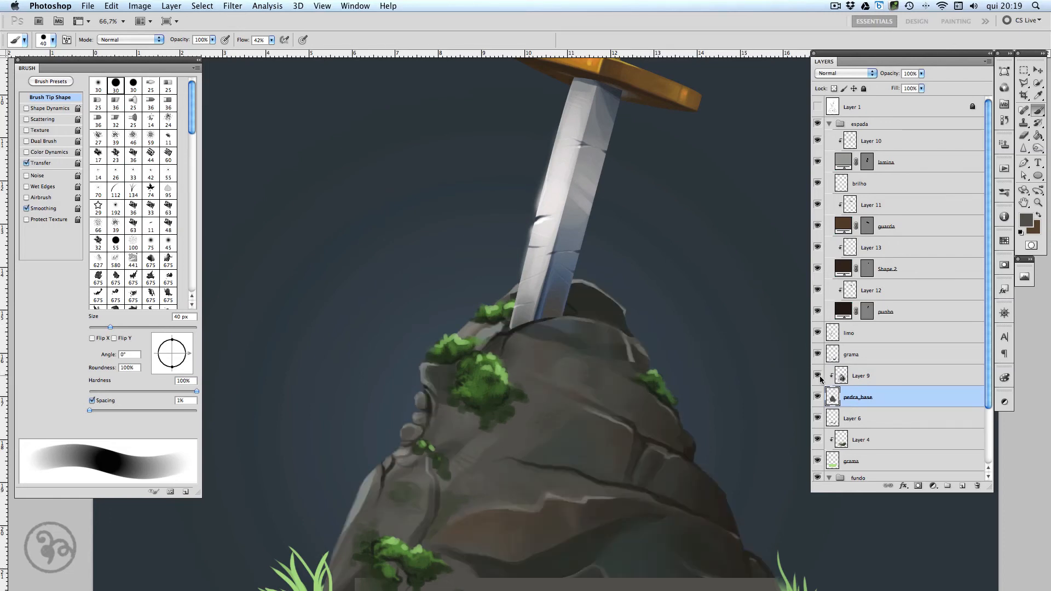
pyautogui.keyDown('alt'); pyautogui.click(693, 455); pyautogui.keyUp('alt')
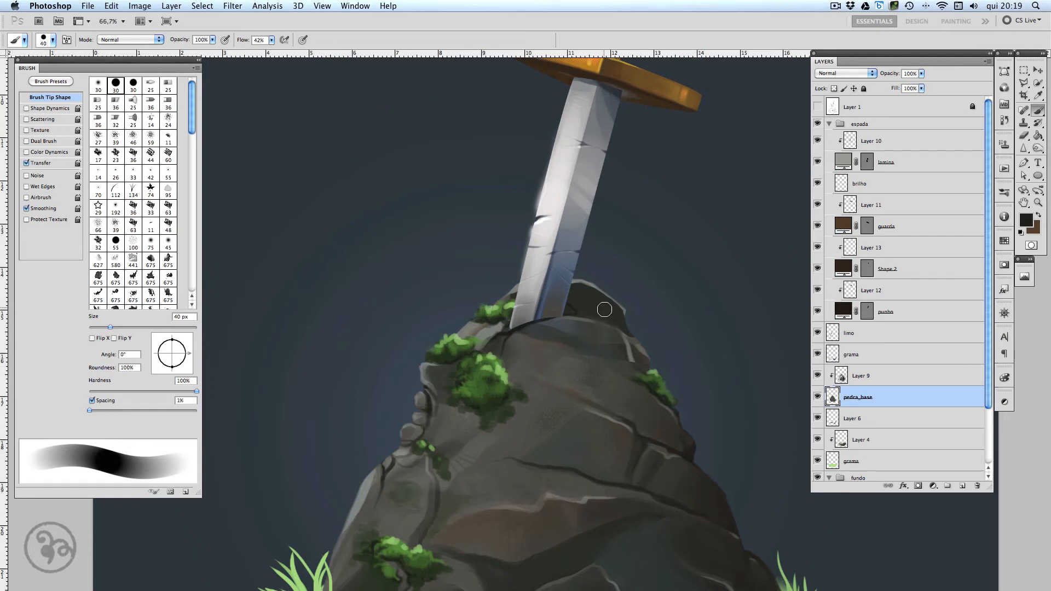
pyautogui.click(879, 381)
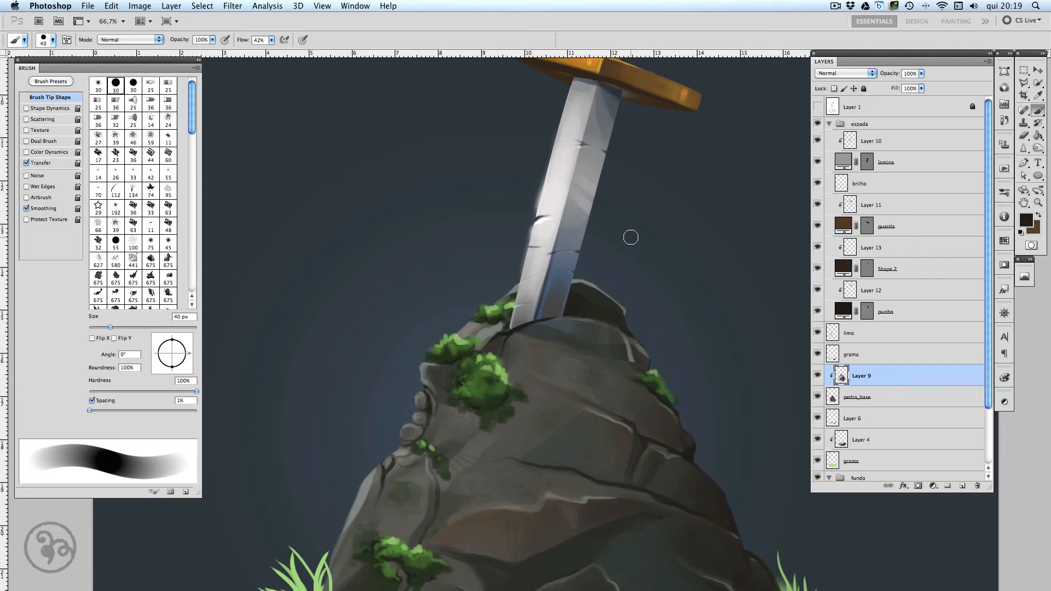
# Paint a thin highlight on the rock peak behind the blade with sampled light grey at 6 px, with Shape Dynamics on.
pyautogui.press('i')
pyautogui.click(583, 283)
pyautogui.click(585, 283)
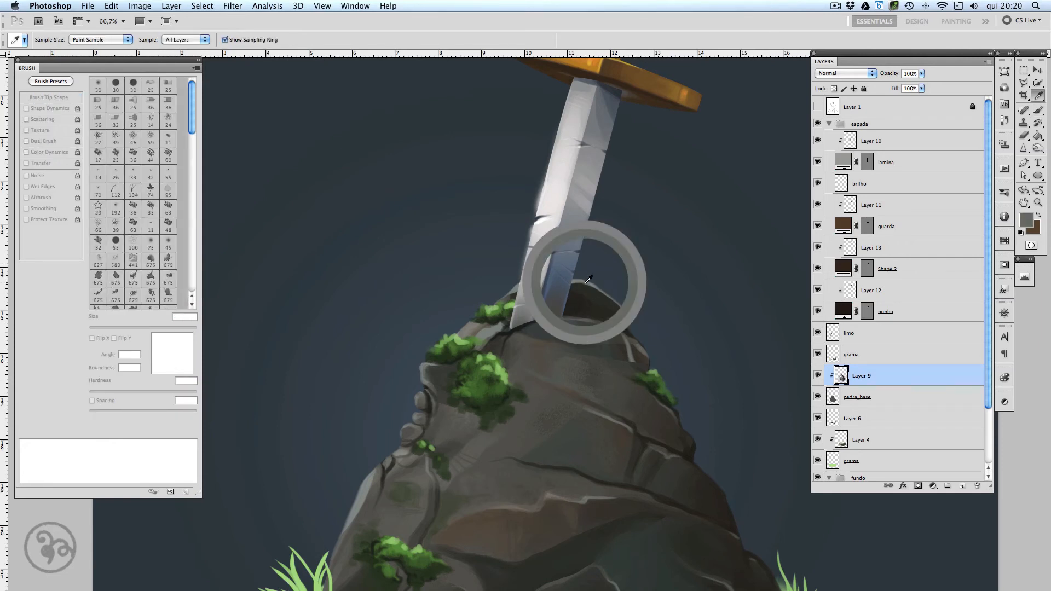
pyautogui.press('b')
pyautogui.press('[')
pyautogui.press('[')
pyautogui.press('[')
pyautogui.press('[')
pyautogui.press('[')
pyautogui.press('[')
pyautogui.press('[')
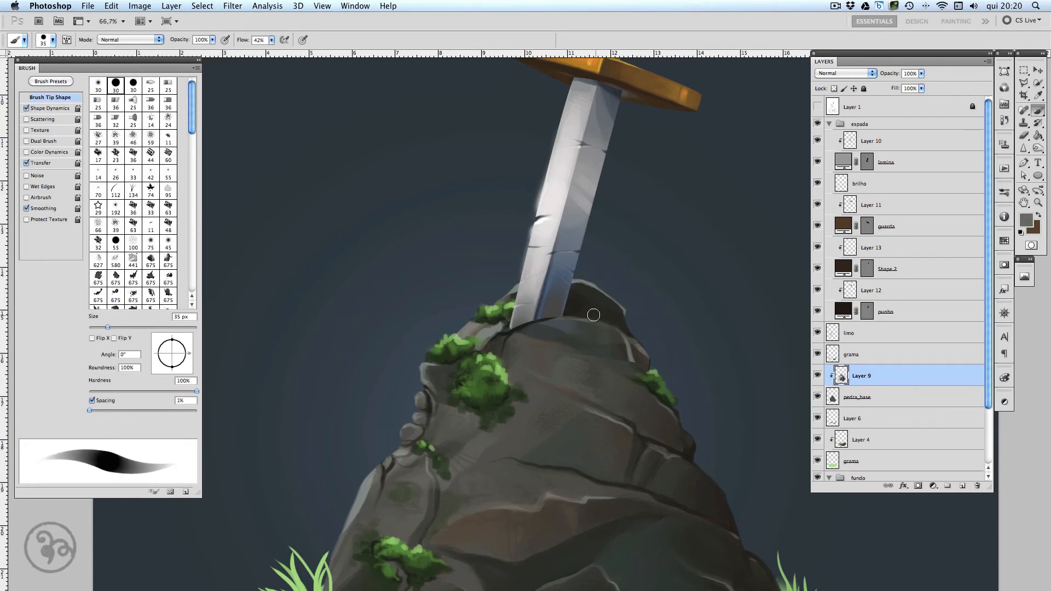
pyautogui.moveTo(598, 305); pyautogui.dragTo(623, 312)
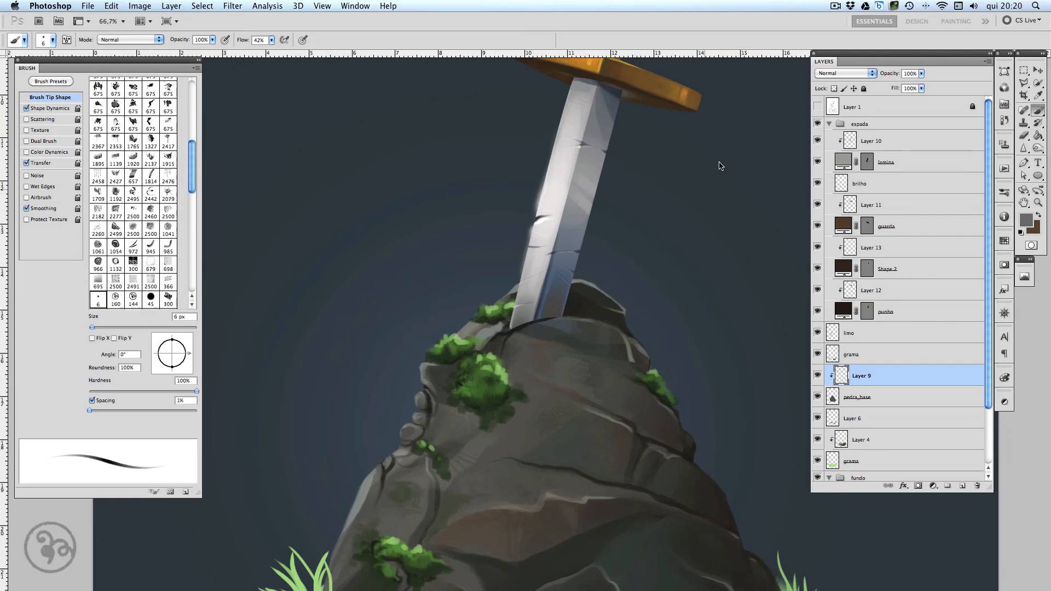
pyautogui.press('super+minus')
pyautogui.press('super+minus')
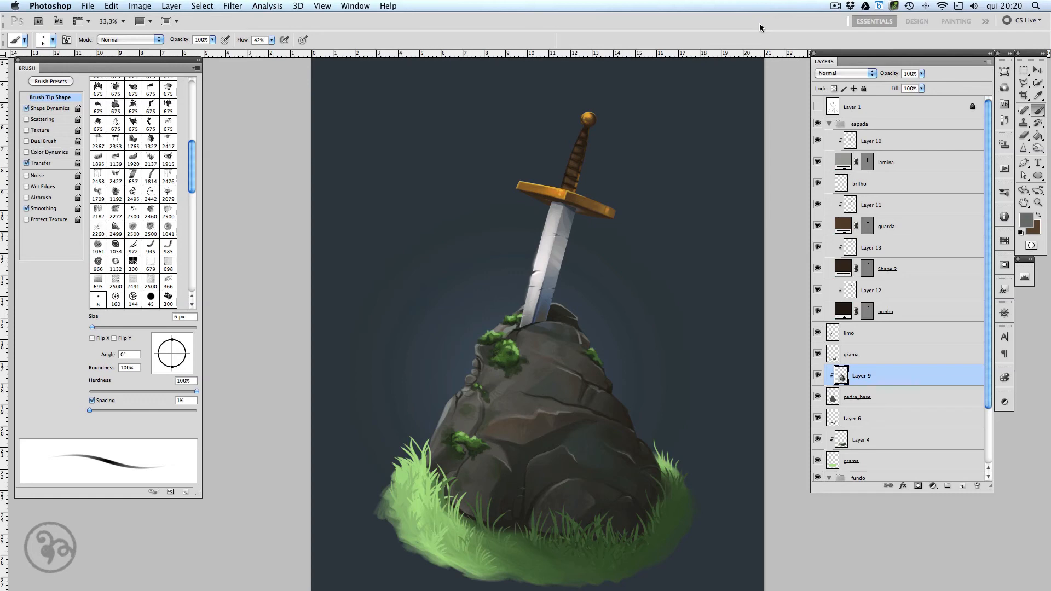
# Shade the right side of the rock with sampled dark rock colour at 30 px, Shape Dynamics off, undoing the grey trial stroke.
pyautogui.press('super+plus')
pyautogui.press('super+plus')
pyautogui.press(']')
pyautogui.press(']')
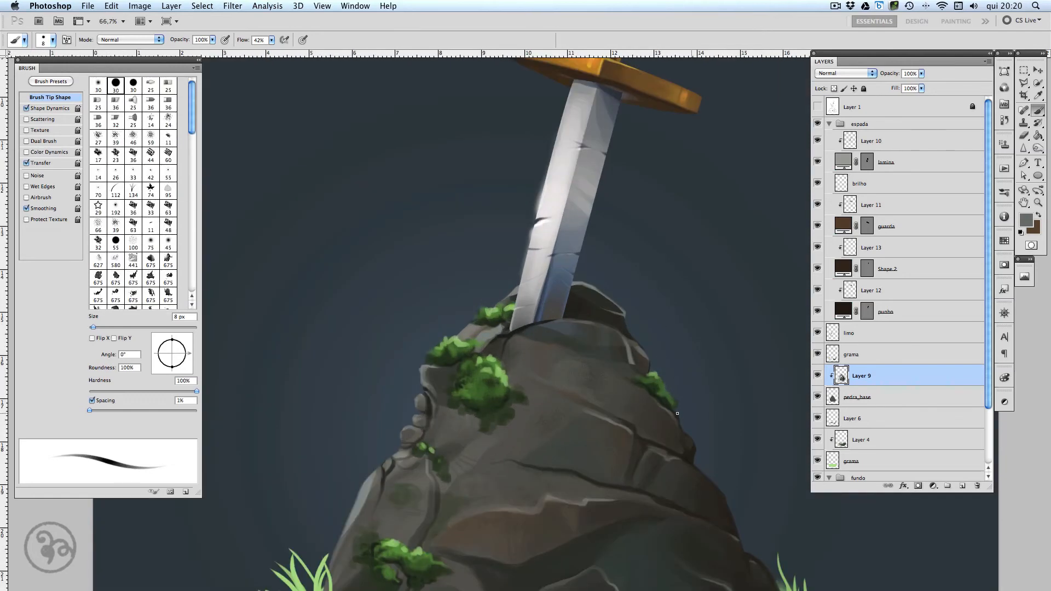
pyautogui.click(26, 108)
pyautogui.press(']')
pyautogui.press(']')
pyautogui.press(']')
pyautogui.press(']')
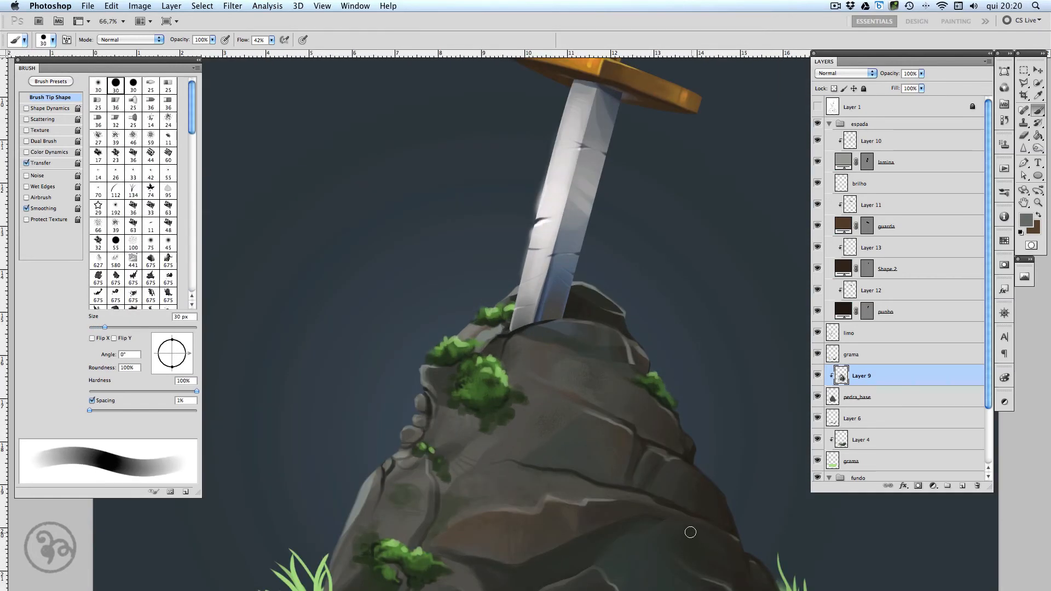
pyautogui.moveTo(689, 531); pyautogui.dragTo(688, 558)
pyautogui.press('super+z')
pyautogui.keyDown('alt'); pyautogui.click(628, 324); pyautogui.keyUp('alt')
pyautogui.moveTo(697, 512); pyautogui.dragTo(678, 363)
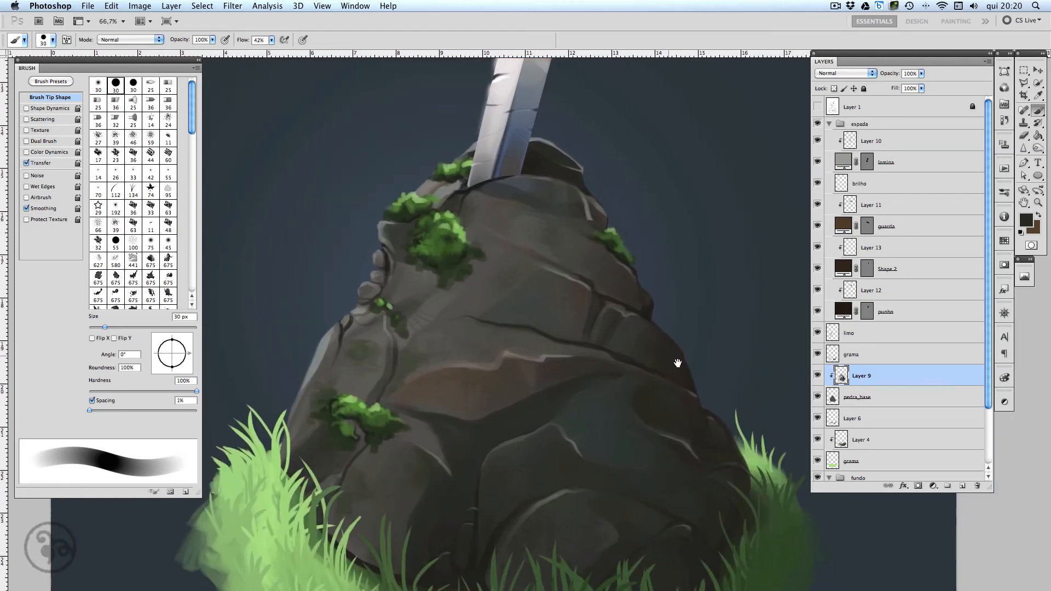
pyautogui.press('super+minus')
pyautogui.press('super+minus')
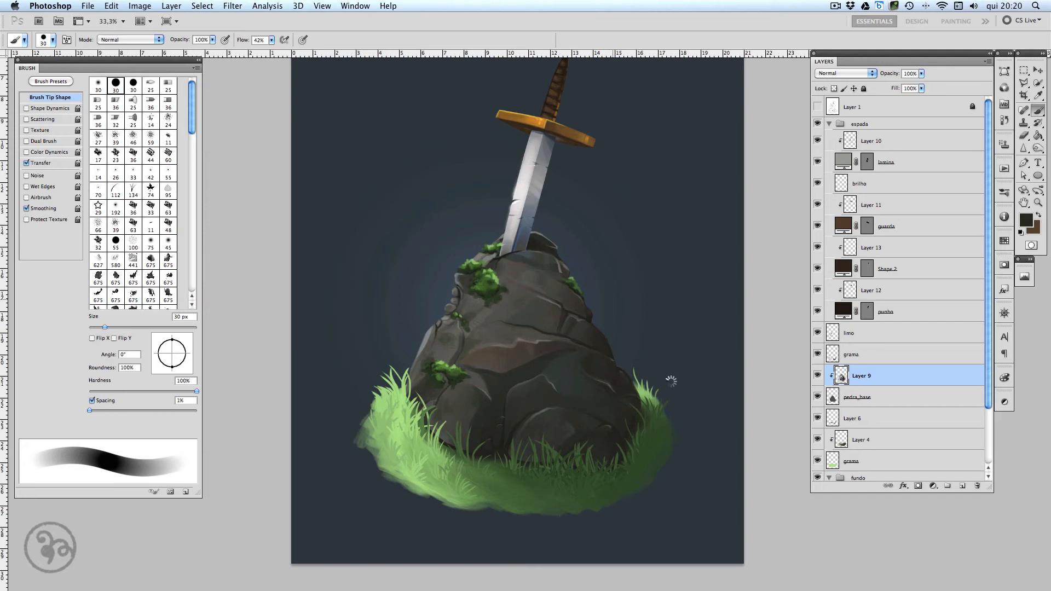
# Sample the guard's gold and set up the 66 px textured brush with Scattering on and Transfer off.
pyautogui.keyDown('alt'); pyautogui.click(588, 138); pyautogui.keyUp('alt')
pyautogui.click(115, 225)
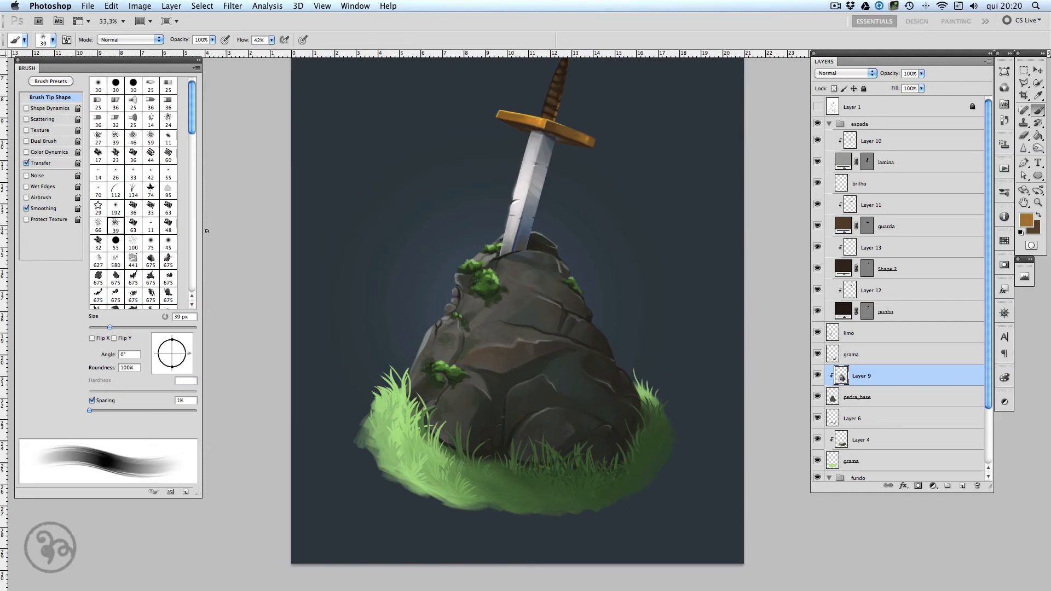
pyautogui.click(98, 224)
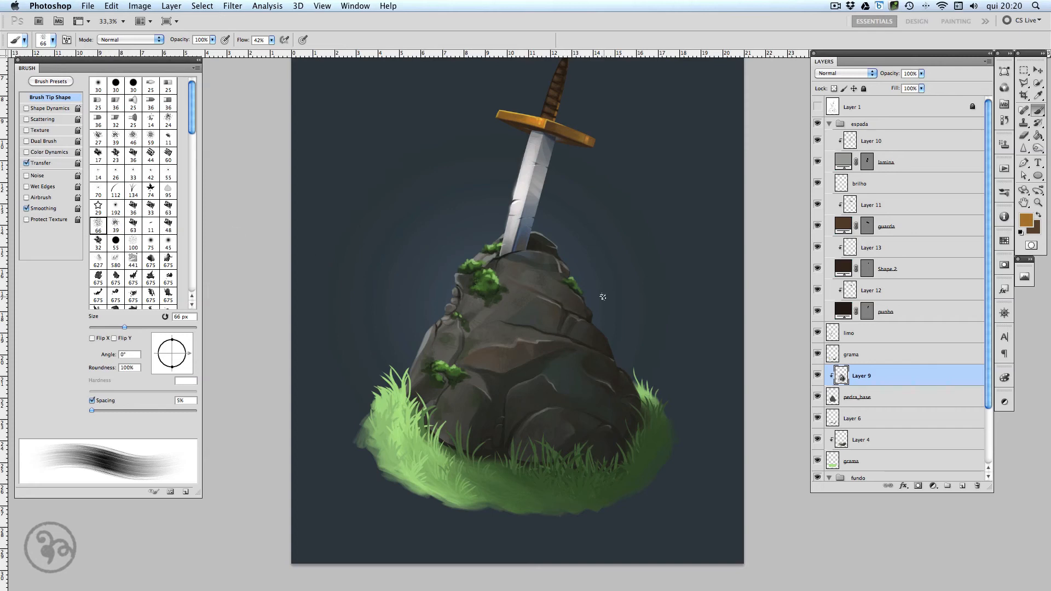
pyautogui.press('super+plus')
pyautogui.click(26, 162)
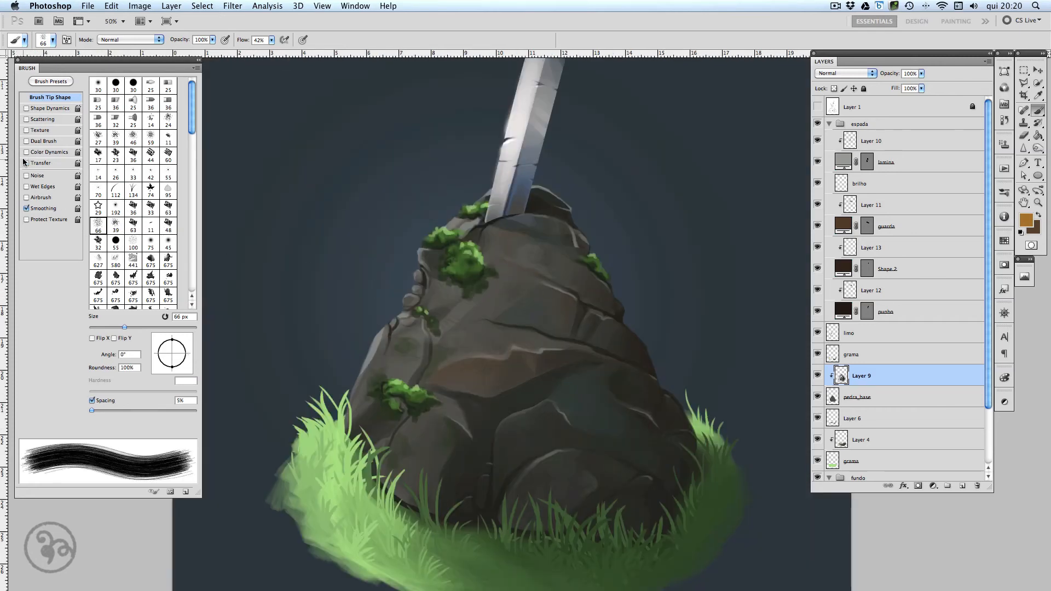
pyautogui.click(26, 120)
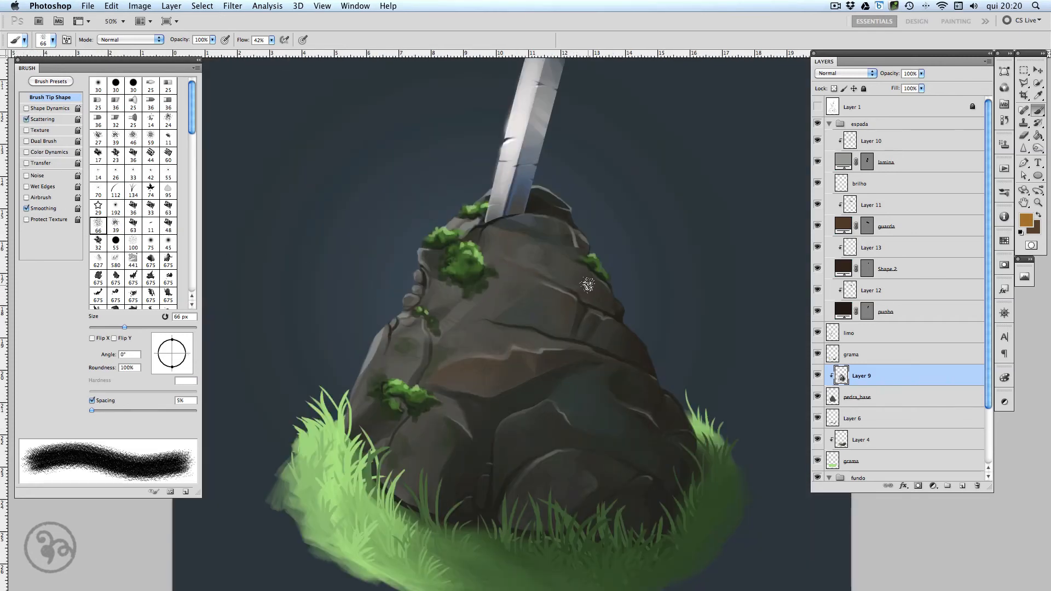
# Tint the rock's upper and middle faces with gold texture at 70 px and 10% opacity, undoing the full-opacity trial stroke.
pyautogui.press(']')
pyautogui.press(']')
pyautogui.press(']')
pyautogui.moveTo(577, 271); pyautogui.dragTo(556, 271)
pyautogui.press('super+z')
pyautogui.press('1')
pyautogui.press('[')
pyautogui.press('[')
pyautogui.moveTo(545, 249)
pyautogui.mouseDown()
pyautogui.moveTo(565, 226)
pyautogui.moveTo(549, 223)
pyautogui.moveTo(569, 231)
pyautogui.moveTo(554, 256)
pyautogui.moveTo(576, 268)
pyautogui.moveTo(552, 262)
pyautogui.moveTo(546, 222)
pyautogui.moveTo(533, 283)
pyautogui.moveTo(516, 288)
pyautogui.moveTo(509, 274)
pyautogui.moveTo(477, 315)
pyautogui.mouseUp()
pyautogui.moveTo(523, 340)
pyautogui.mouseDown()
pyautogui.moveTo(493, 334)
pyautogui.moveTo(560, 345)
pyautogui.mouseUp()
pyautogui.scroll(3, 595, 304)
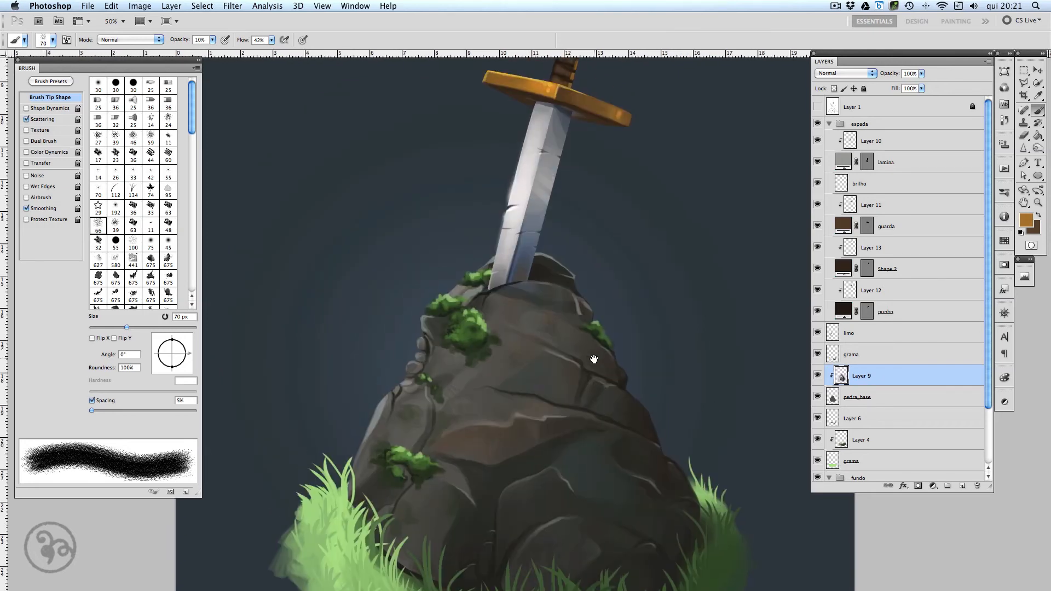
pyautogui.moveTo(556, 268)
pyautogui.mouseDown()
pyautogui.moveTo(631, 307)
pyautogui.moveTo(651, 392)
pyautogui.moveTo(596, 380)
pyautogui.moveTo(497, 295)
pyautogui.moveTo(485, 262)
pyautogui.moveTo(558, 302)
pyautogui.moveTo(542, 321)
pyautogui.moveTo(506, 316)
pyautogui.mouseUp()
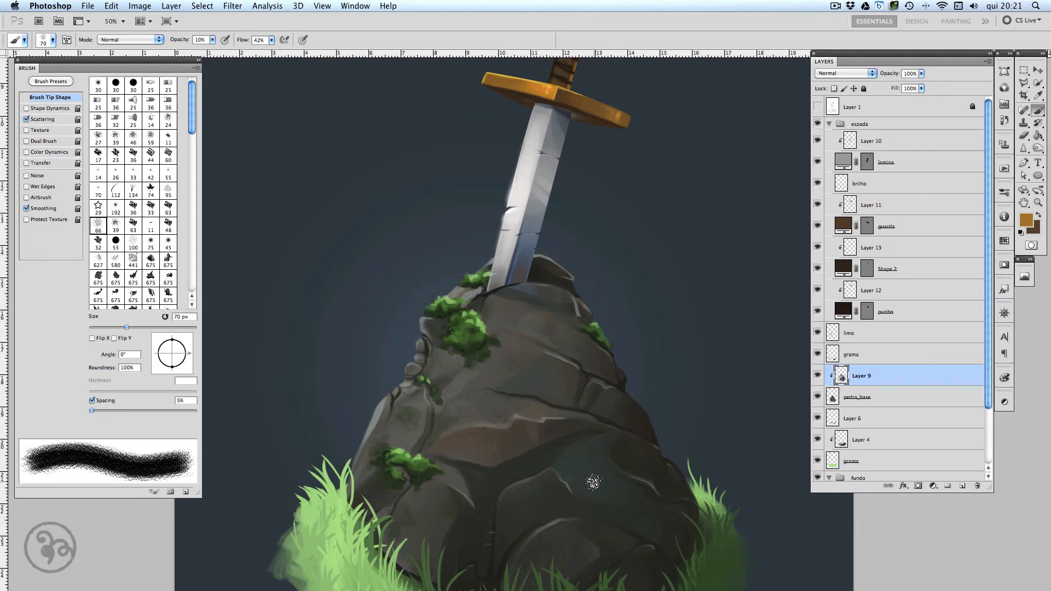
# Texture the brown rock face with a colour sampled from it, and sample light grey from the rock's left edge.
pyautogui.keyDown('alt'); pyautogui.click(547, 425); pyautogui.keyUp('alt')
pyautogui.moveTo(474, 444); pyautogui.dragTo(471, 451)
pyautogui.keyDown('alt'); pyautogui.click(454, 407); pyautogui.keyUp('alt')
pyautogui.keyDown('alt'); pyautogui.click(377, 410); pyautogui.keyUp('alt')
# Set up the 30 px hard round brush with Shape Dynamics on, Scattering off and 1% spacing.
pyautogui.click(27, 109)
pyautogui.click(114, 85)
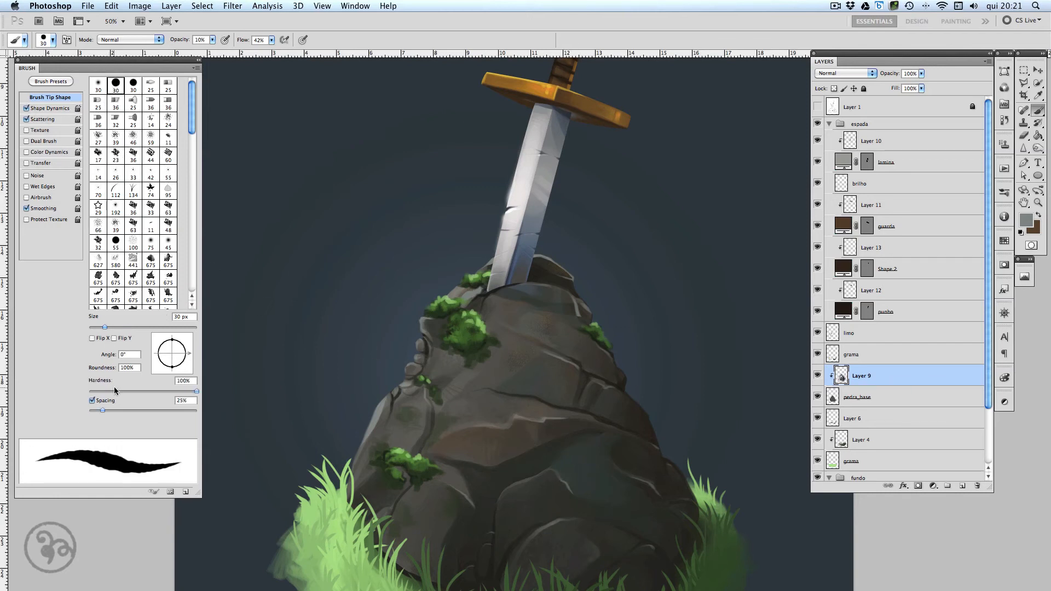
pyautogui.click(26, 120)
pyautogui.moveTo(100, 410); pyautogui.dragTo(75, 412)
# Refine the rock's cracks and faces with sampled rock colours at 10 to 15 px, raising the opacity to 100%.
pyautogui.keyDown('alt'); pyautogui.click(543, 432); pyautogui.keyUp('alt')
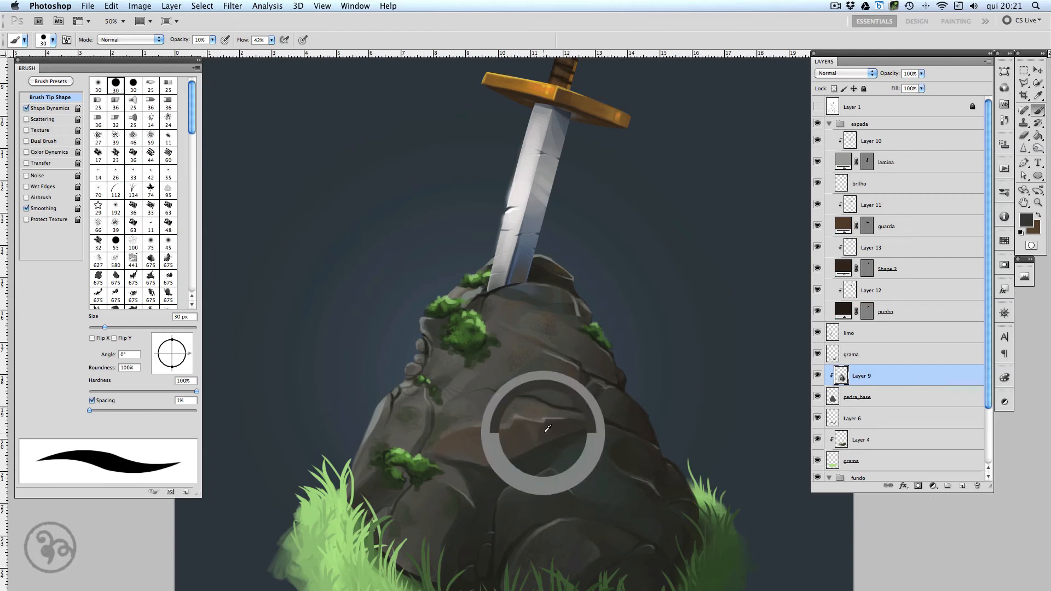
pyautogui.keyDown('alt'); pyautogui.click(512, 372); pyautogui.keyUp('alt')
pyautogui.press('[')
pyautogui.press('[')
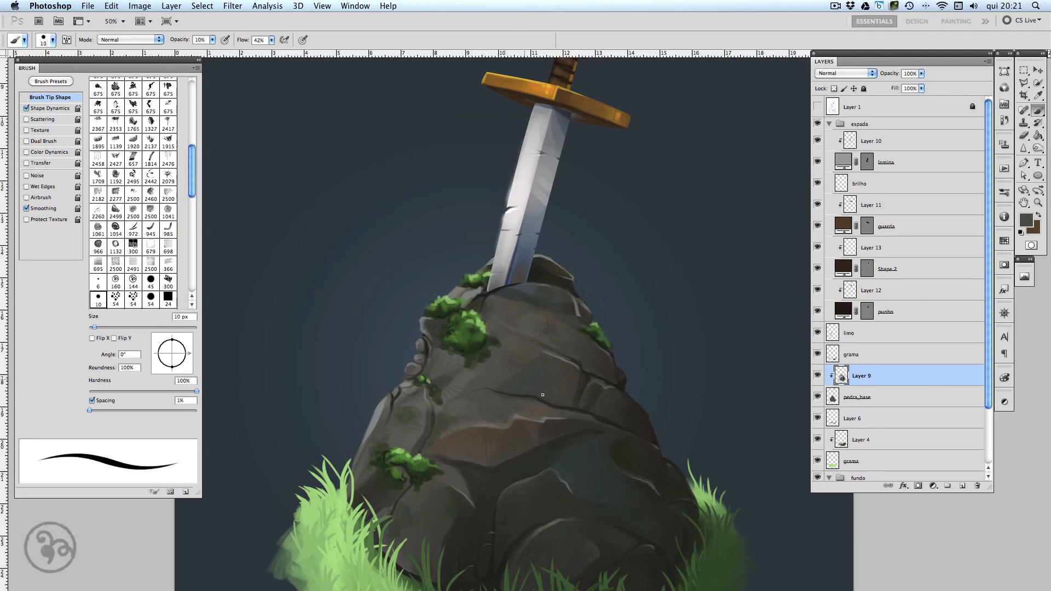
pyautogui.press(']')
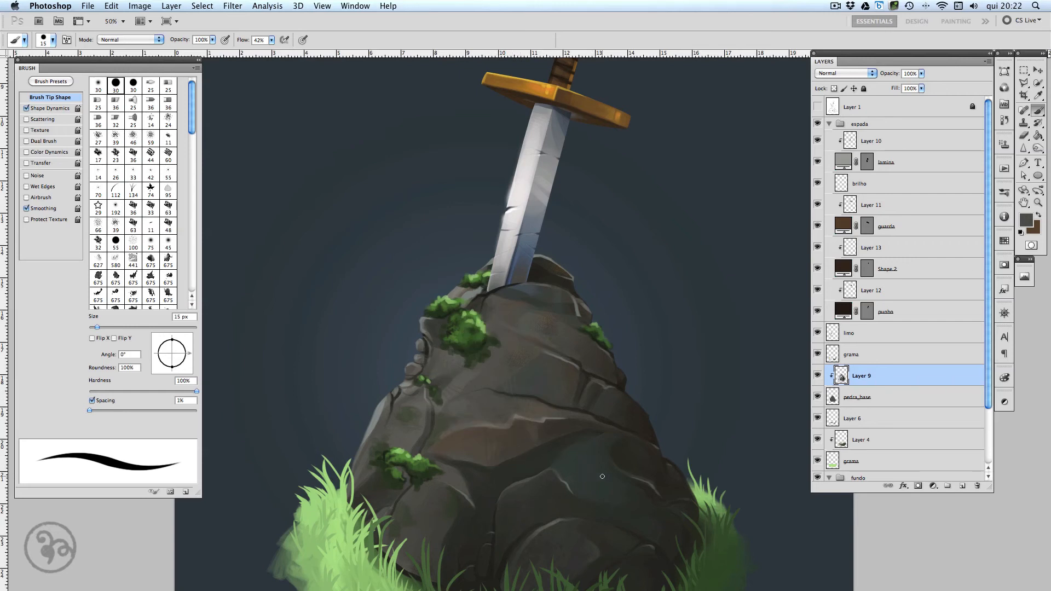
pyautogui.keyDown('alt'); pyautogui.click(611, 500); pyautogui.keyUp('alt')
pyautogui.moveTo(648, 526); pyautogui.dragTo(638, 471)
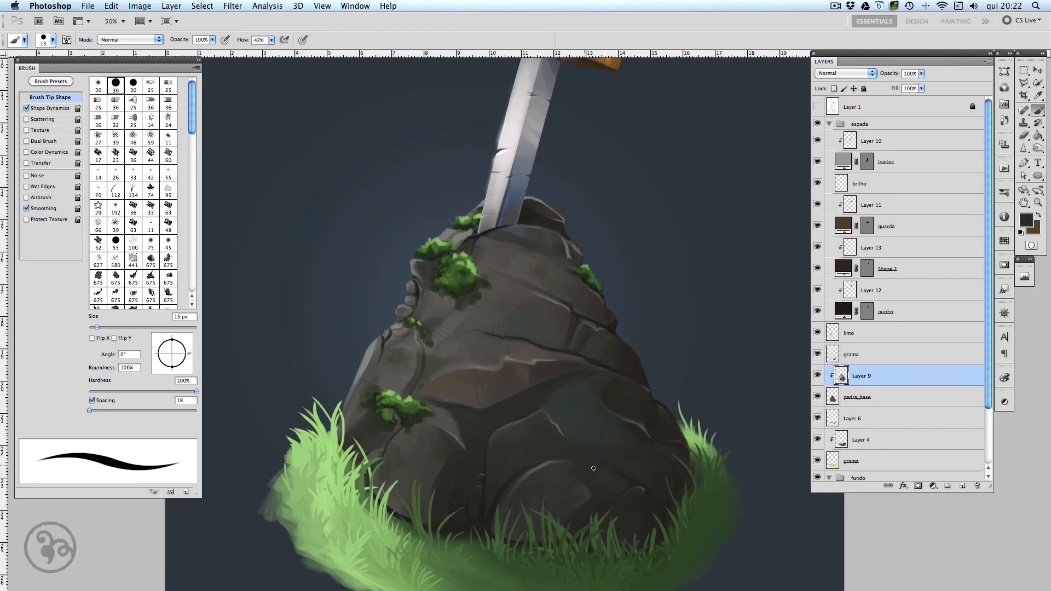
# Touch up the rock's lower-left face and left edge with sampled greys at 15 px.
pyautogui.keyDown('alt'); pyautogui.click(434, 466); pyautogui.keyUp('alt')
pyautogui.moveTo(414, 454)
pyautogui.mouseDown()
pyautogui.moveTo(426, 458)
pyautogui.moveTo(430, 441)
pyautogui.mouseUp()
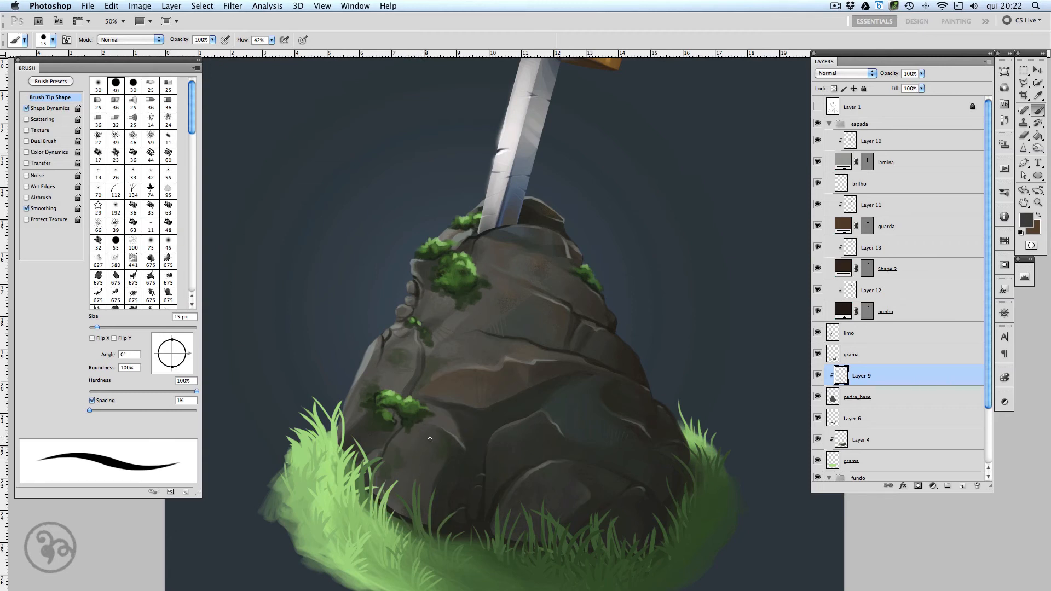
pyautogui.keyDown('alt'); pyautogui.click(380, 344); pyautogui.keyUp('alt')
pyautogui.press('super+minus')
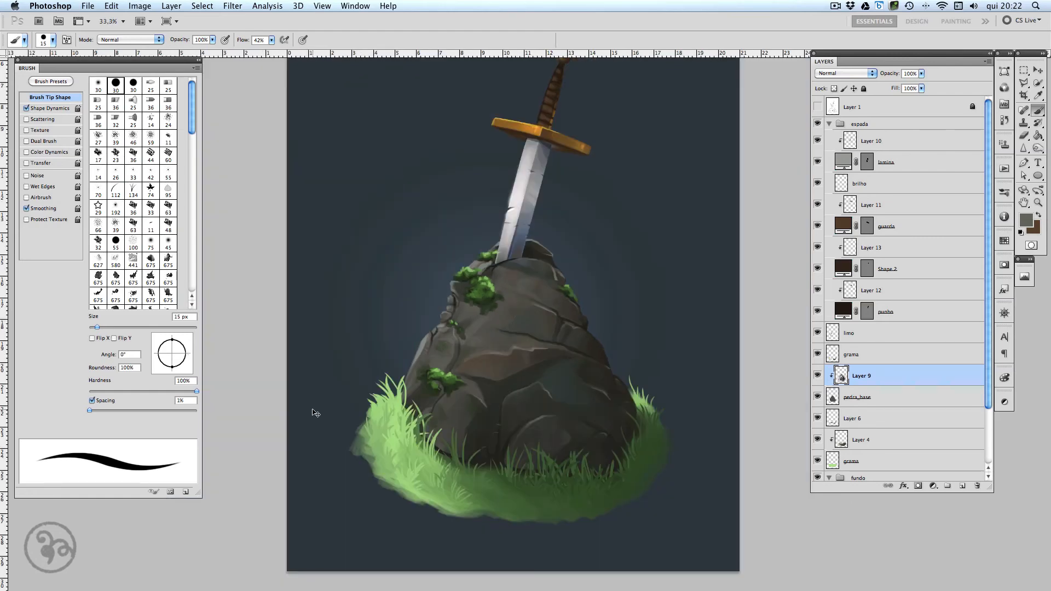
pyautogui.press('super+minus')
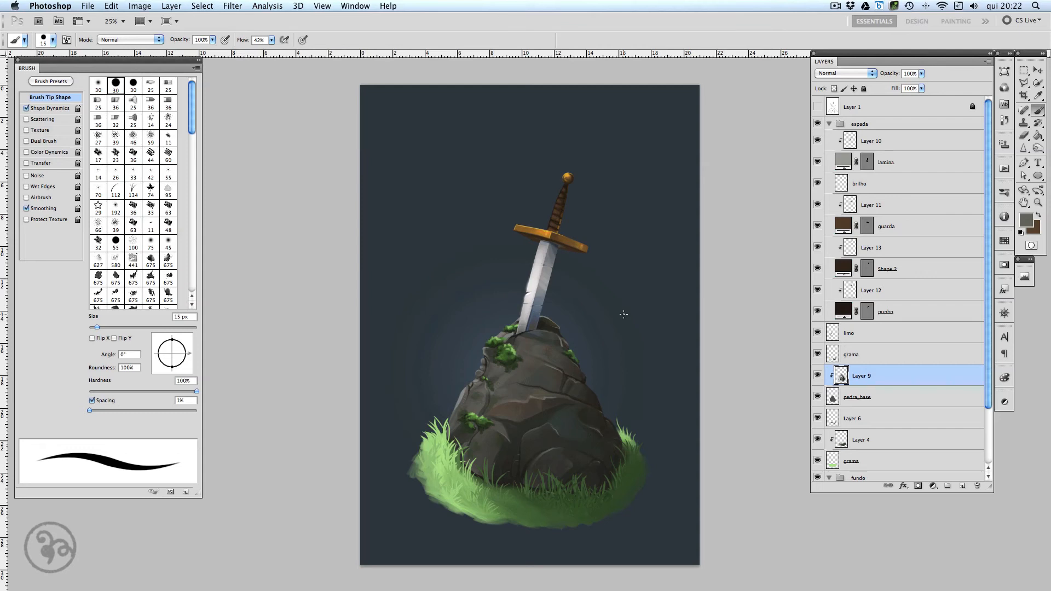
# Create a new layer at the top of the fundo group, above Layer 3, and name it luzes.
pyautogui.click(936, 463)
pyautogui.click(963, 487)
pyautogui.moveTo(990, 376); pyautogui.dragTo(989, 423)
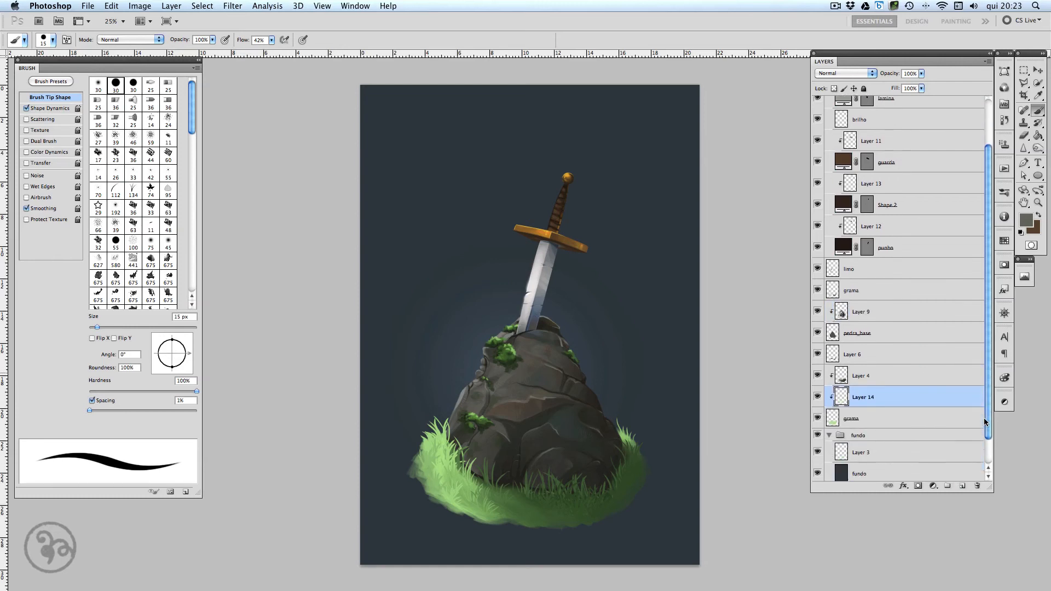
pyautogui.moveTo(877, 405)
pyautogui.mouseDown()
pyautogui.moveTo(879, 432)
pyautogui.moveTo(872, 423)
pyautogui.mouseUp()
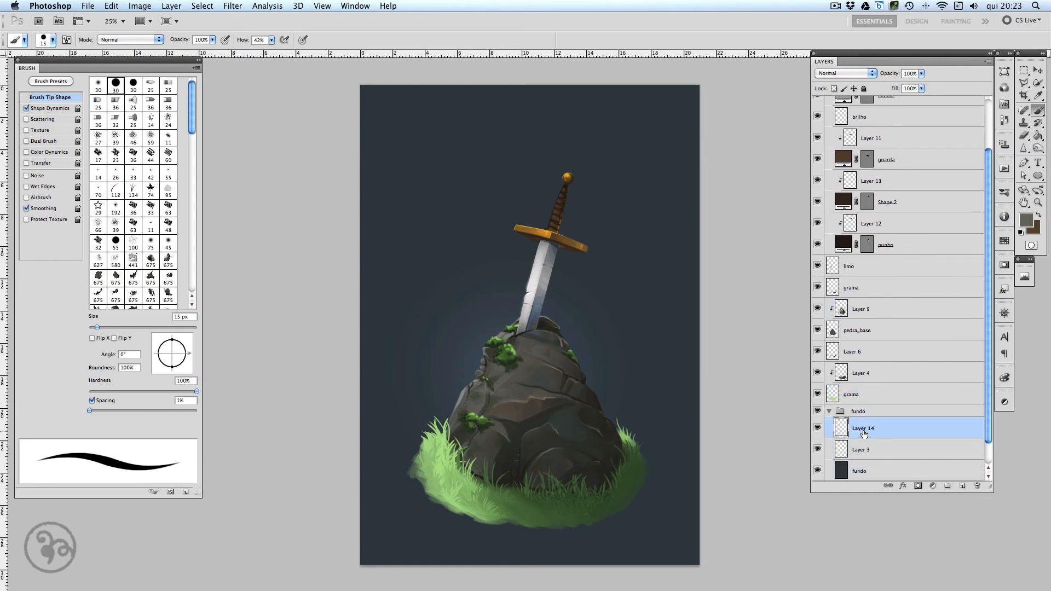
pyautogui.doubleClick(860, 434)
pyautogui.click(738, 324)
pyautogui.doubleClick(864, 427)
pyautogui.write('luzes')
pyautogui.press('Return')
# Turn the brush's Shape Dynamics off and Transfer on, and choose a bright orange-yellow foreground colour.
pyautogui.click(26, 108)
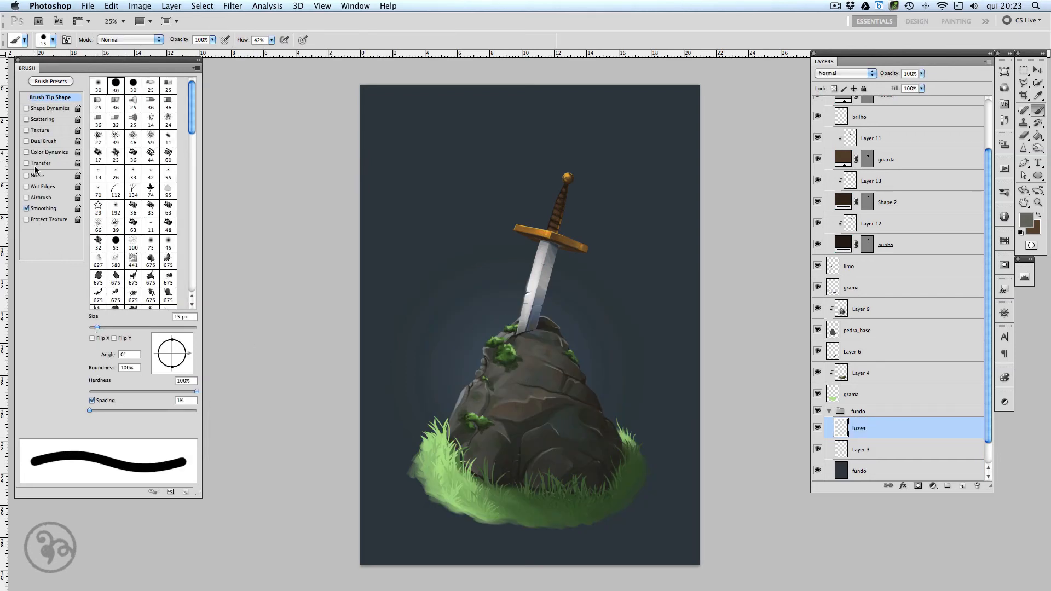
pyautogui.click(27, 162)
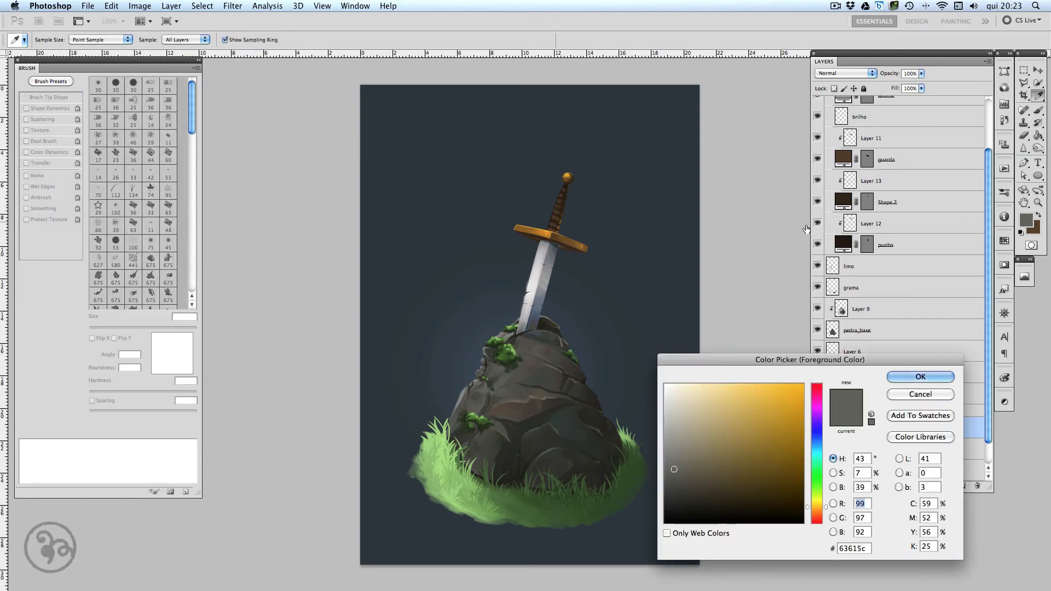
pyautogui.click(1026, 220)
pyautogui.moveTo(820, 507); pyautogui.dragTo(819, 509)
pyautogui.click(786, 400)
pyautogui.click(894, 377)
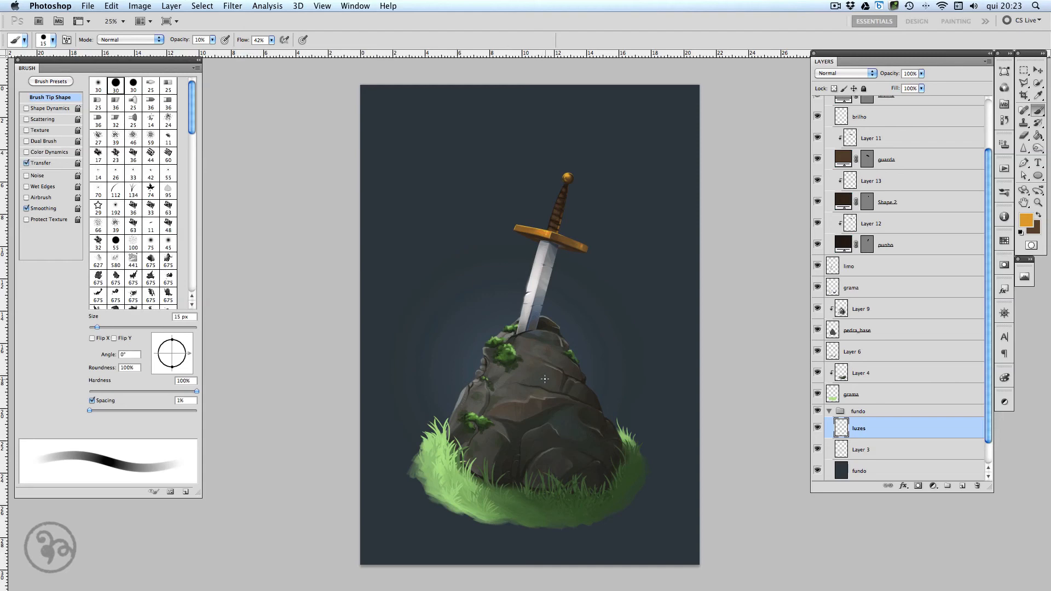
# Enlarge the brush to 500 px and set its opacity to 10%.
pyautogui.press(']')
pyautogui.press(']')
pyautogui.press(']')
pyautogui.press(']')
pyautogui.press(']')
pyautogui.press(']')
pyautogui.press(']')
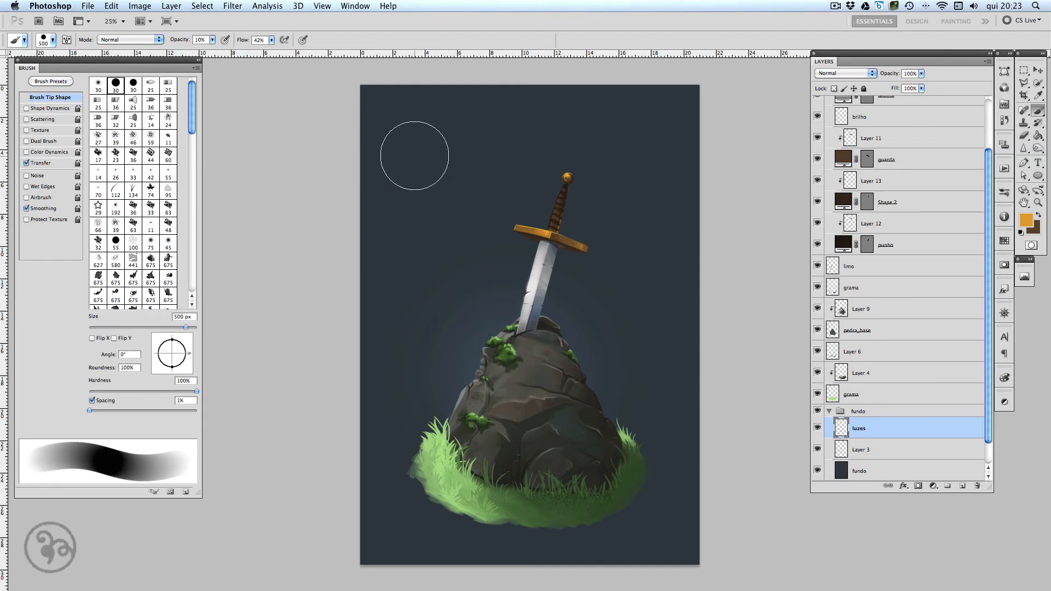
# Paint diagonal orange light rays from the canvas's upper-left area toward the rock with a 300 px brush at 75% hardness.
pyautogui.moveTo(196, 391); pyautogui.dragTo(170, 390)
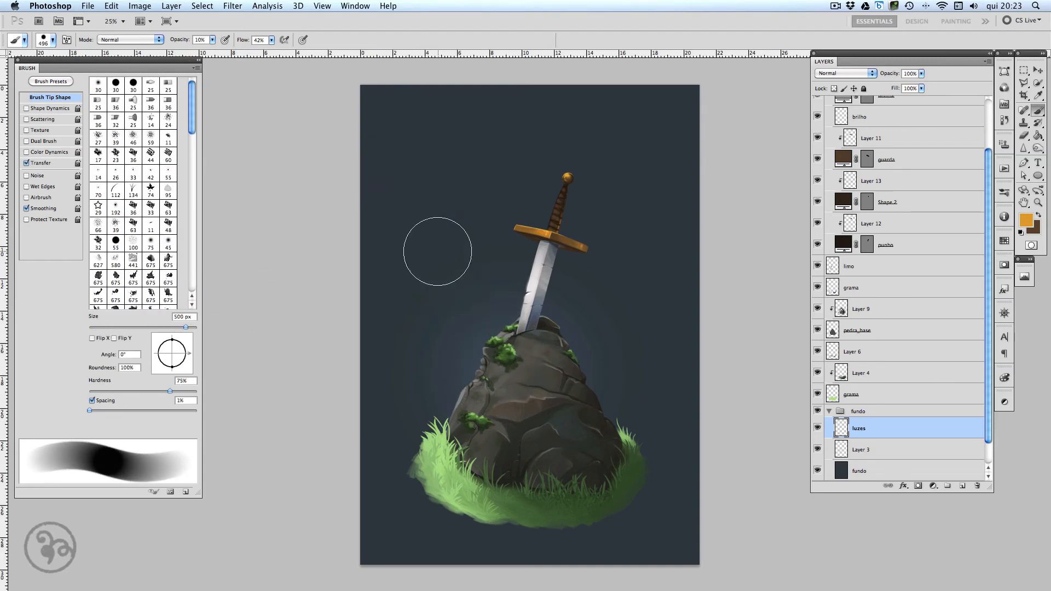
pyautogui.press('super+z')
pyautogui.press('[')
pyautogui.moveTo(445, 265); pyautogui.dragTo(566, 540)
pyautogui.moveTo(398, 165); pyautogui.dragTo(600, 557)
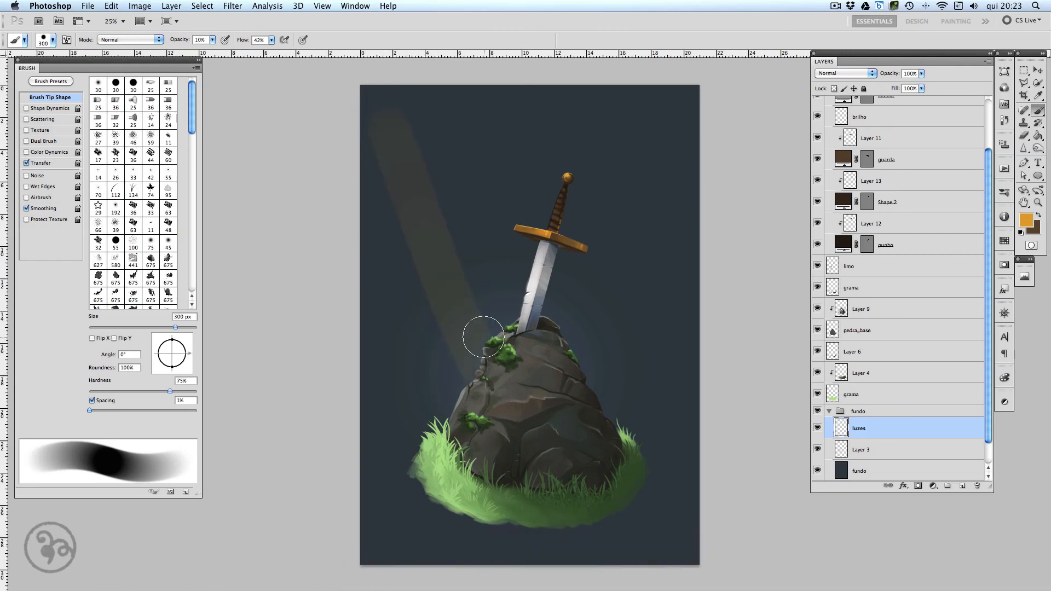
pyautogui.moveTo(381, 127); pyautogui.dragTo(489, 416)
pyautogui.moveTo(420, 113); pyautogui.dragTo(651, 470)
pyautogui.moveTo(437, 128); pyautogui.dragTo(732, 480)
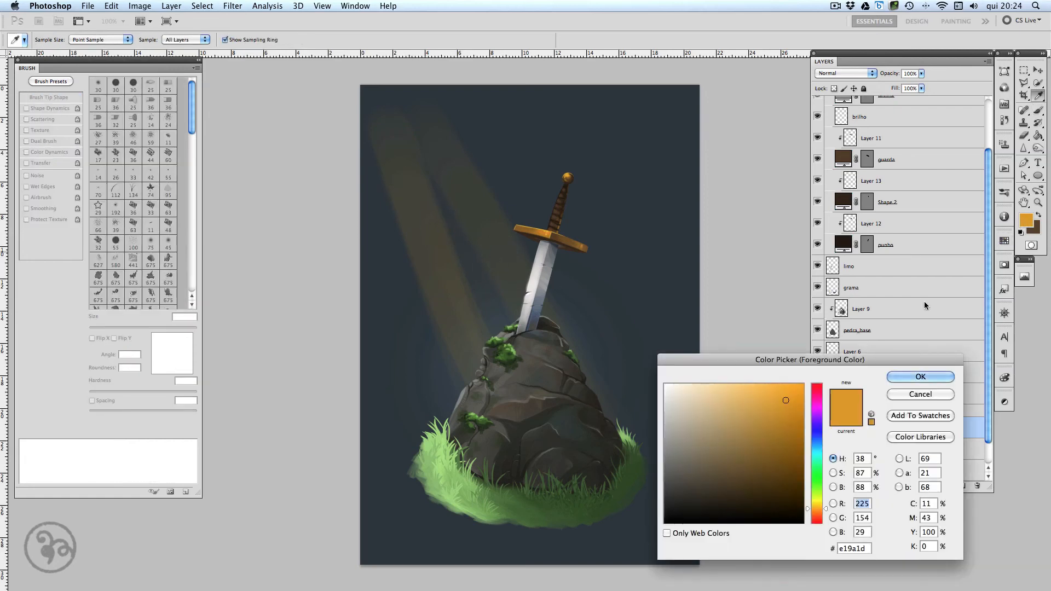
# Add bright yellow strokes to the light rays and shift the rays toward the canvas's upper-left corner.
pyautogui.click(1026, 220)
pyautogui.click(820, 500)
pyautogui.click(921, 377)
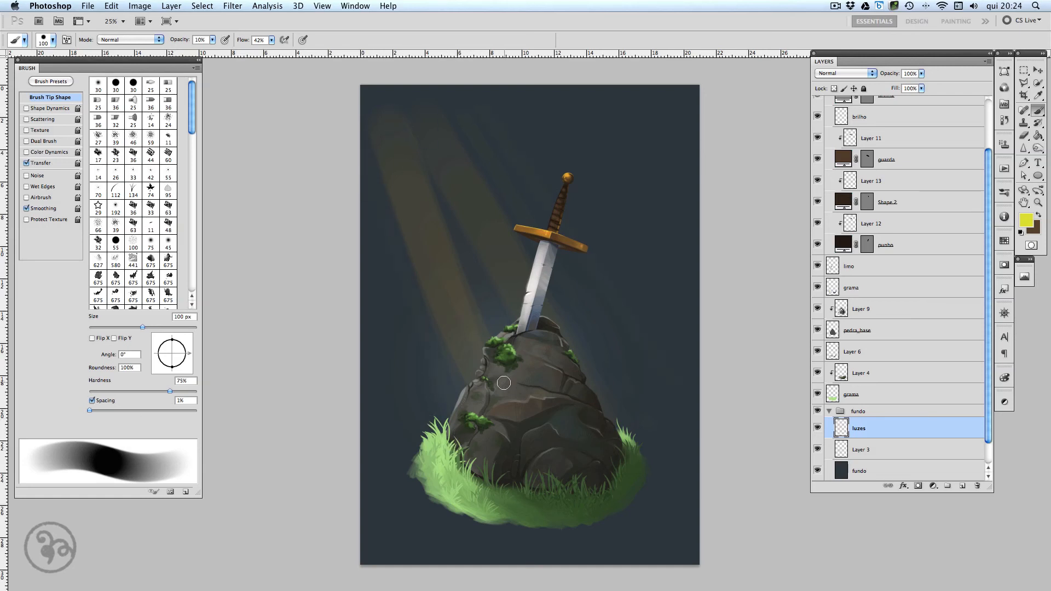
pyautogui.moveTo(403, 130); pyautogui.dragTo(474, 359)
pyautogui.press('super+z')
pyautogui.press(']')
pyautogui.press(']')
pyautogui.press(']')
pyautogui.press('v')
pyautogui.moveTo(464, 174); pyautogui.dragTo(461, 197)
# Fade the lower ends of the light rays with a 1255 px eraser at 0% hardness and 10% opacity, with Transfer off.
pyautogui.press('e')
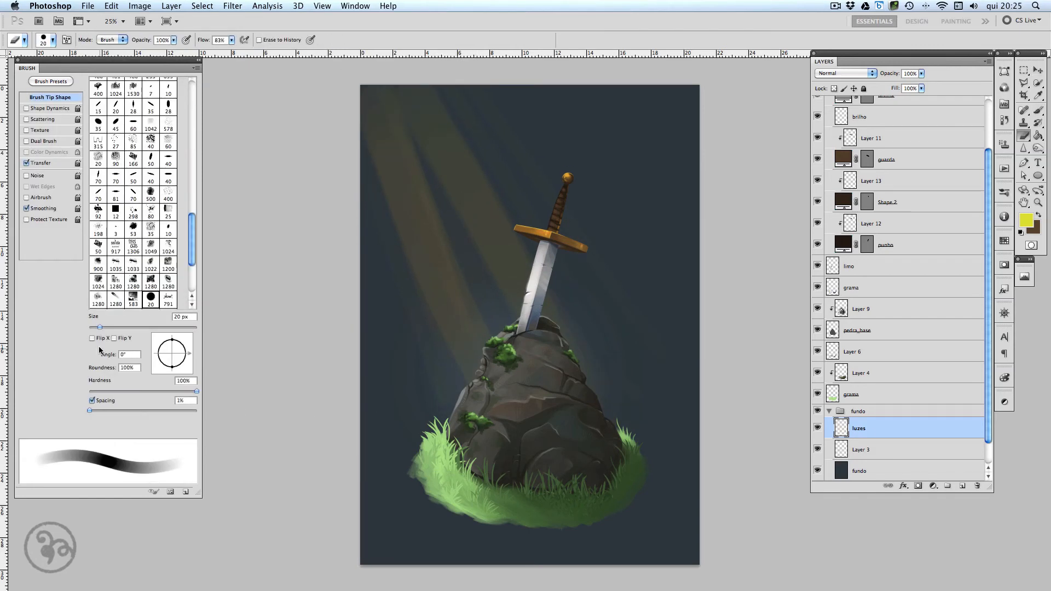
pyautogui.moveTo(111, 392); pyautogui.dragTo(101, 389)
pyautogui.click(165, 328)
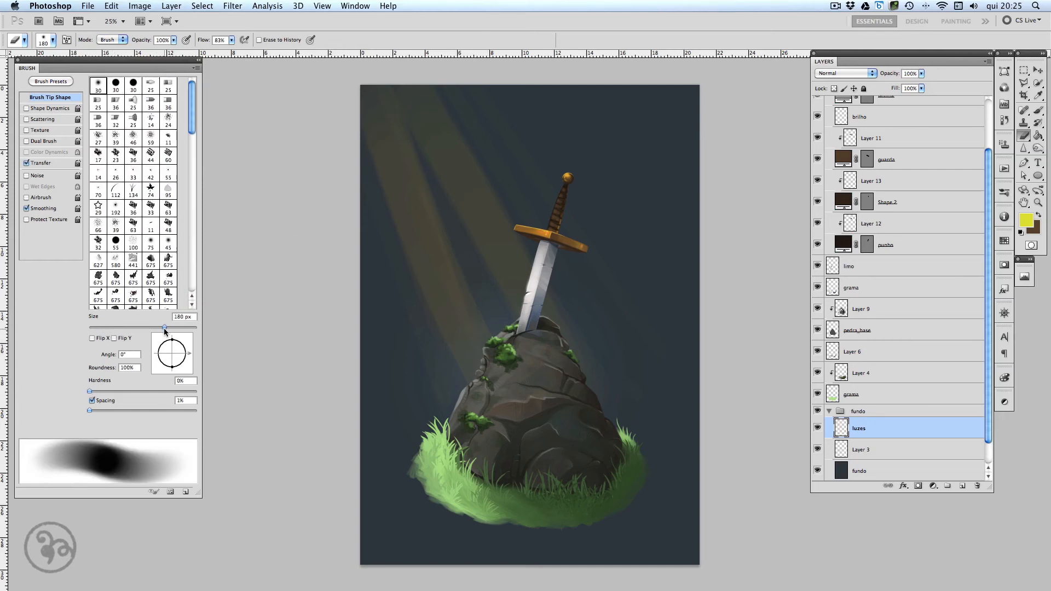
pyautogui.moveTo(519, 417)
pyautogui.mouseDown()
pyautogui.moveTo(497, 428)
pyautogui.moveTo(601, 415)
pyautogui.moveTo(517, 351)
pyautogui.moveTo(506, 417)
pyautogui.moveTo(479, 284)
pyautogui.mouseUp()
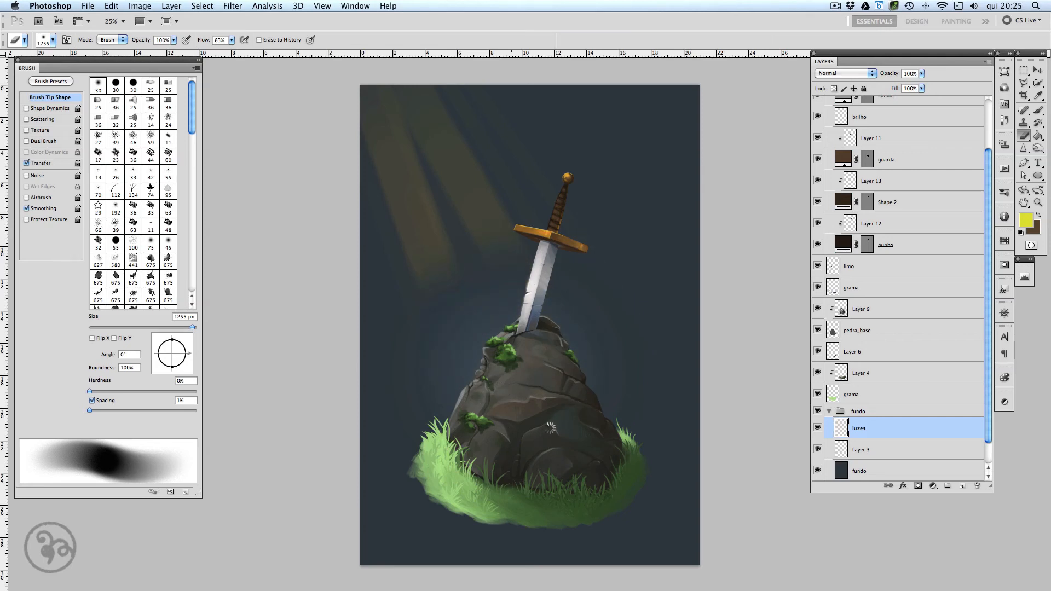
pyautogui.hotkey('ctrl', 'z')
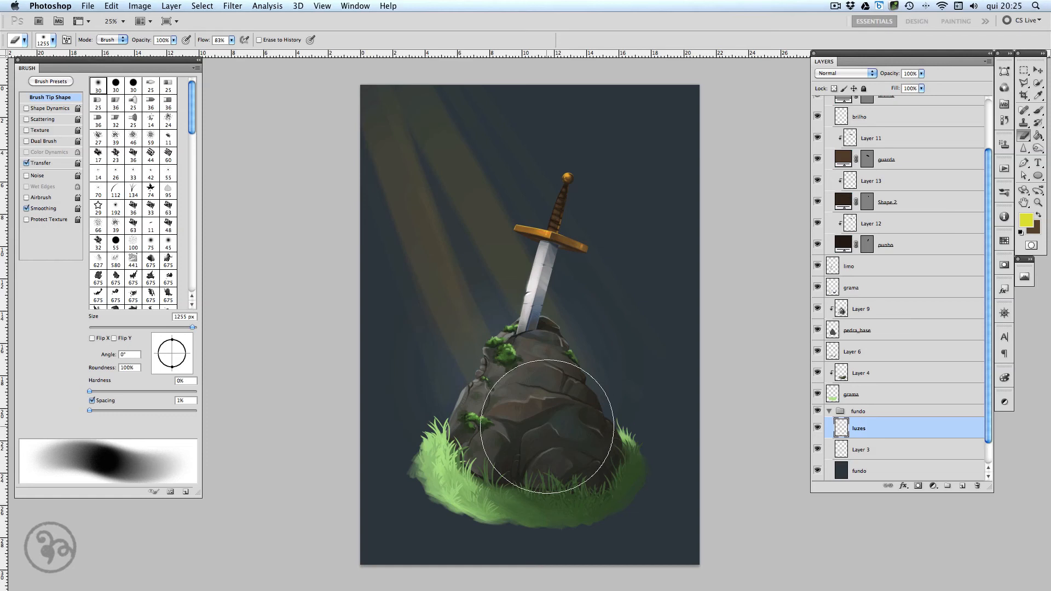
pyautogui.click(27, 164)
pyautogui.press('1')
pyautogui.moveTo(534, 377)
pyautogui.mouseDown()
pyautogui.moveTo(585, 384)
pyautogui.moveTo(500, 389)
pyautogui.moveTo(636, 399)
pyautogui.mouseUp()
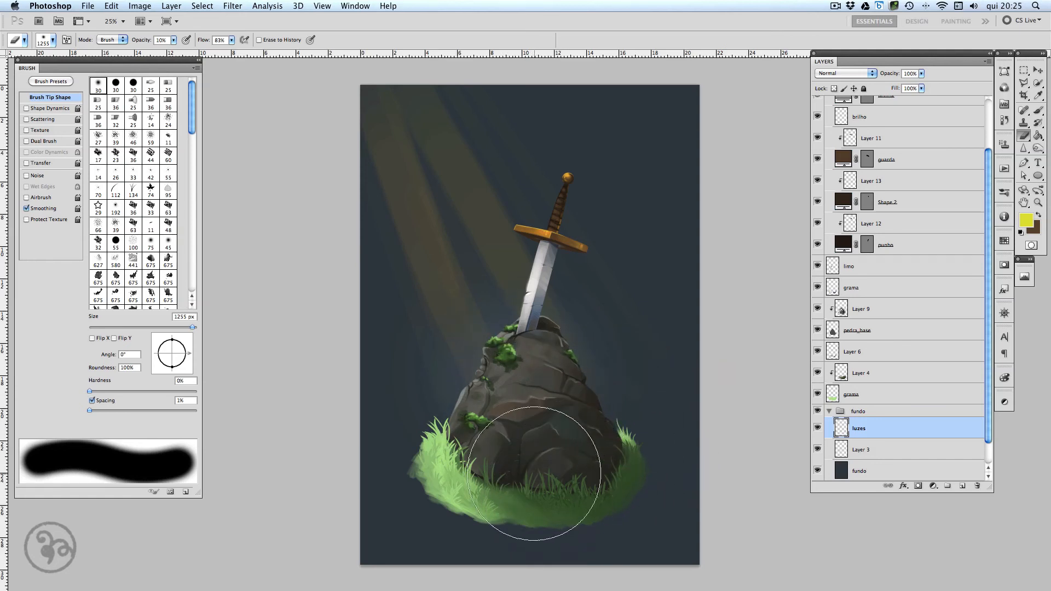
# Set up a very dark blue brush at 0% hardness and 1878 px for Layer 3, and save the document.
pyautogui.click(918, 457)
pyautogui.press('b')
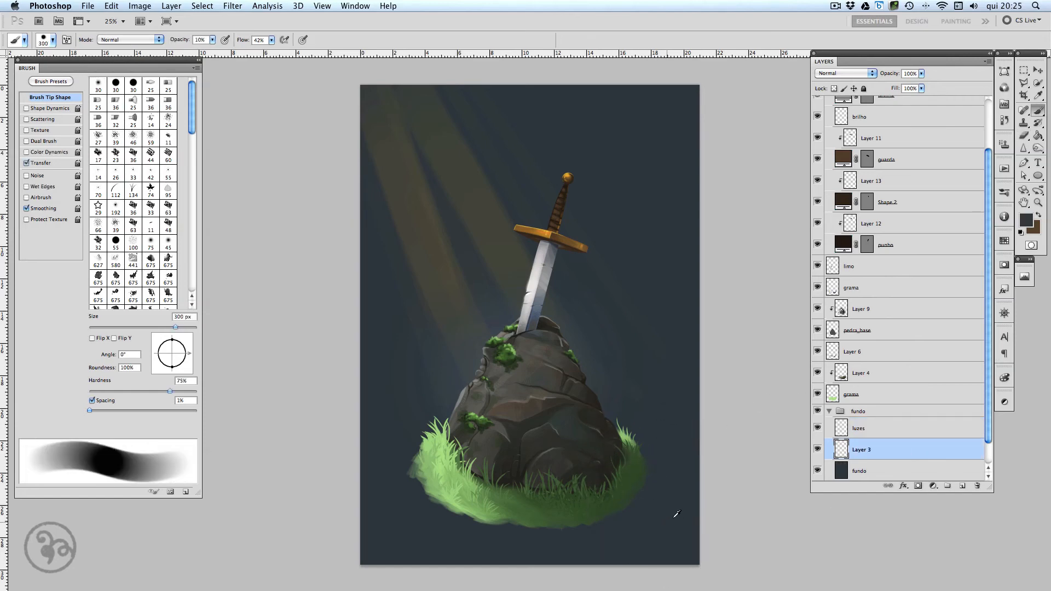
pyautogui.click(1031, 220)
pyautogui.click(720, 502)
pyautogui.click(922, 377)
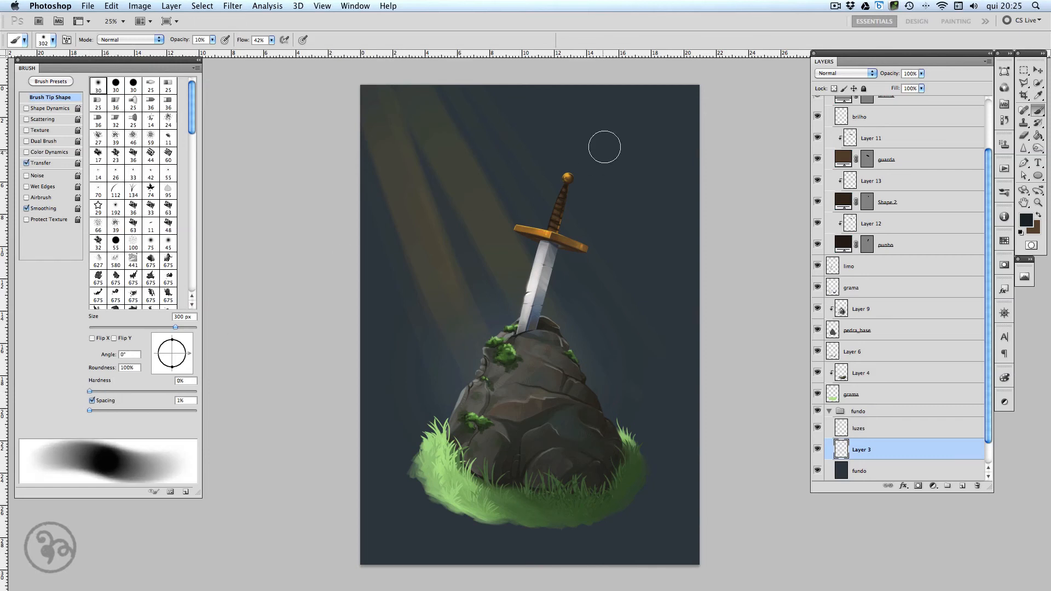
pyautogui.moveTo(169, 392); pyautogui.dragTo(89, 392)
pyautogui.moveTo(175, 327); pyautogui.dragTo(194, 327)
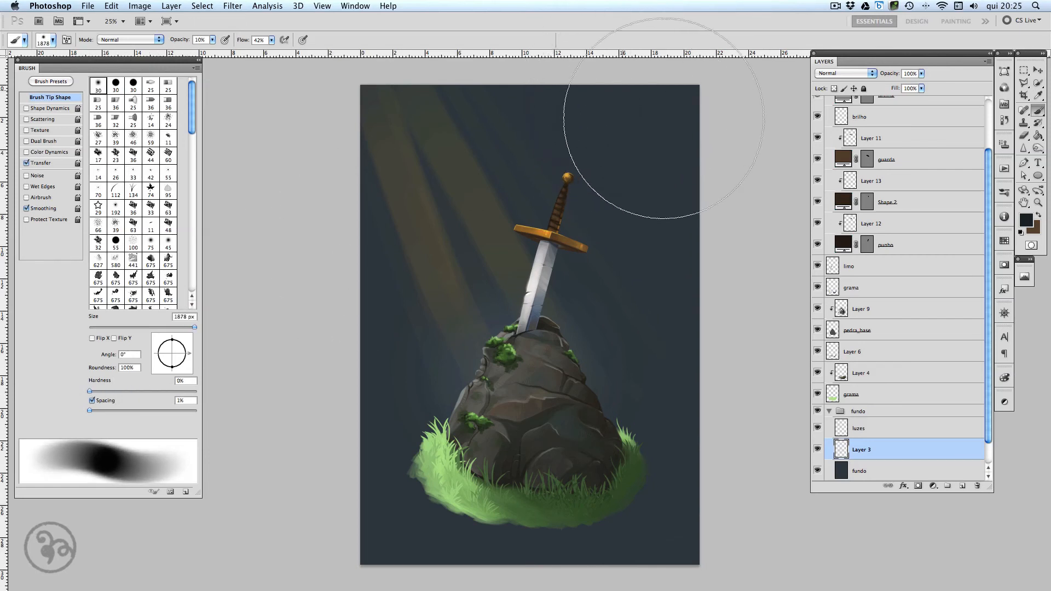
pyautogui.press('super+s')
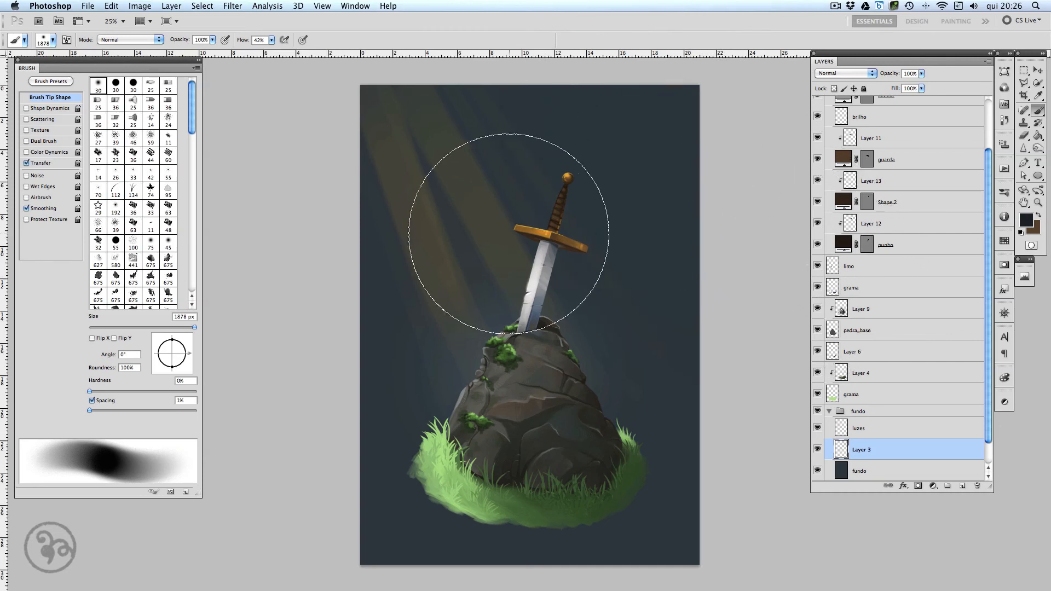
# Darken the background's sides on Layer 3 at 100% opacity with Transfer off, and move Layer 3 above luzes.
pyautogui.press('0')
pyautogui.click(26, 163)
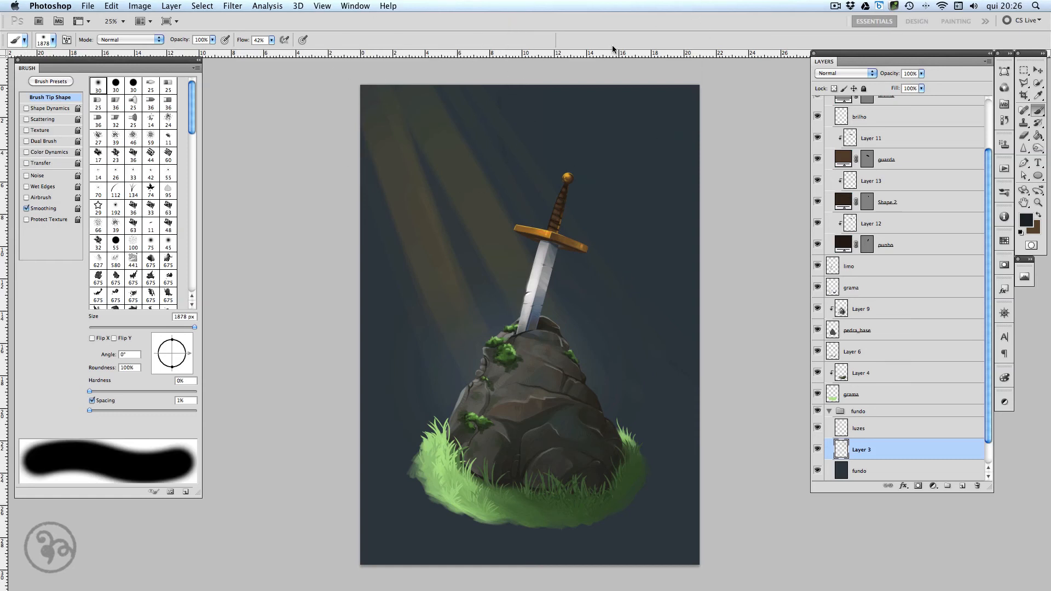
pyautogui.moveTo(642, 83); pyautogui.dragTo(798, 305)
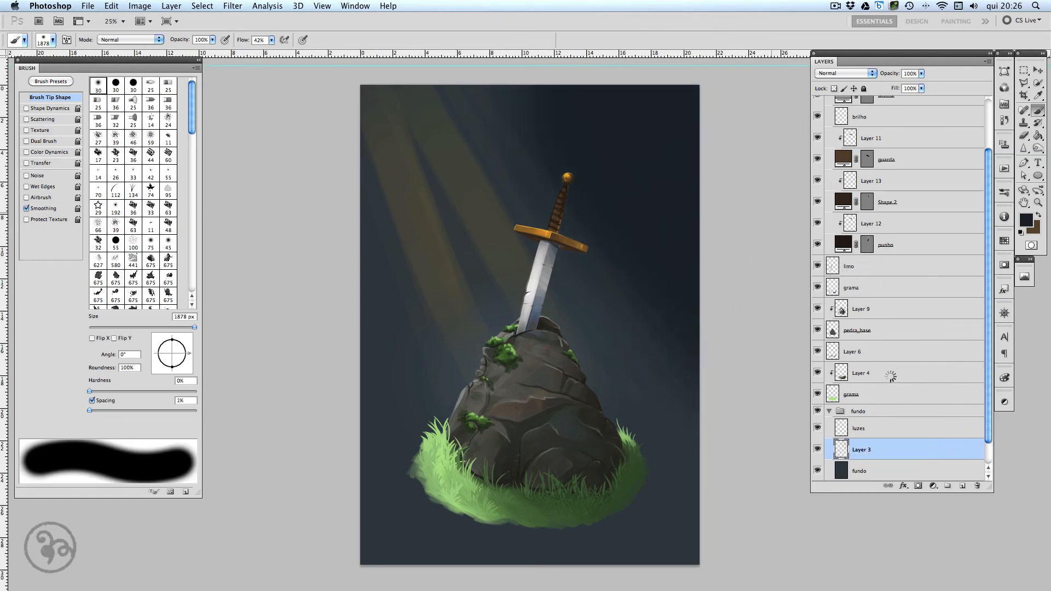
pyautogui.moveTo(352, 590)
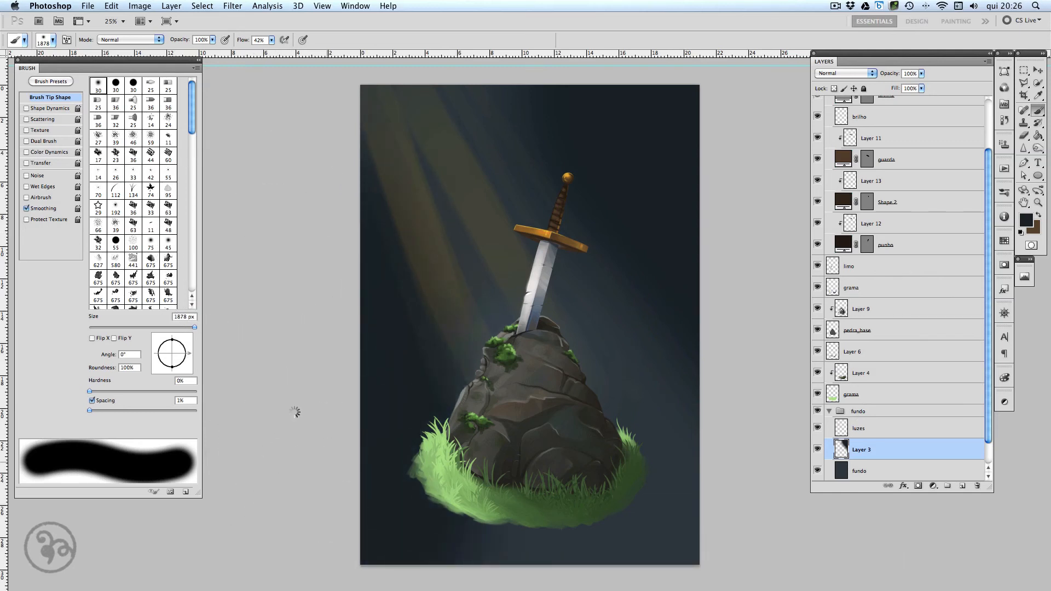
pyautogui.moveTo(907, 449); pyautogui.dragTo(906, 420)
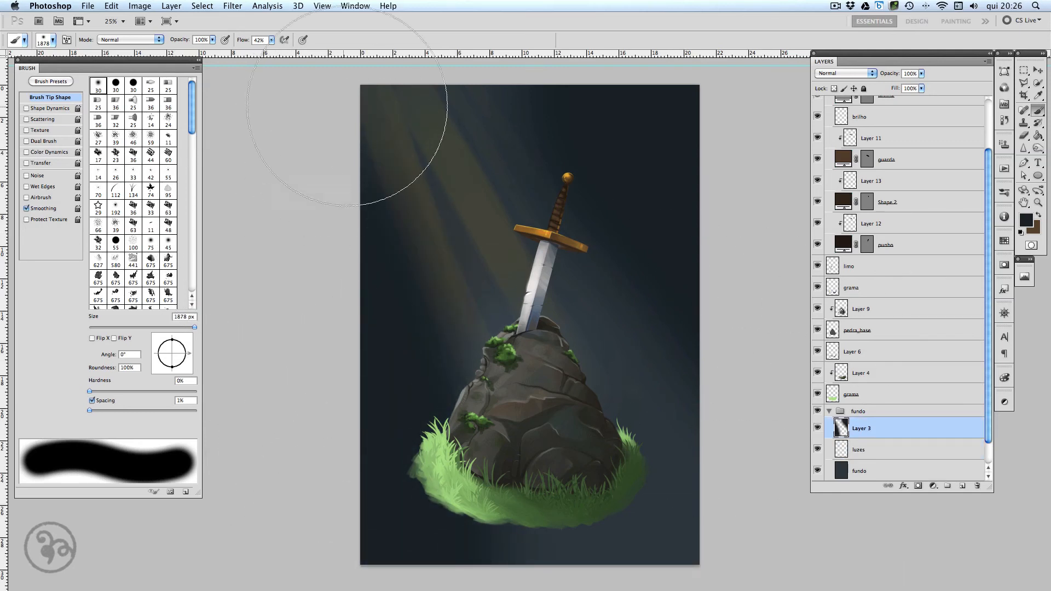
# Paint a soft pale yellow-green glow at 10% opacity over the canvas's upper-left corner where the rays begin.
pyautogui.keyDown('alt'); pyautogui.click(508, 243); pyautogui.keyUp('alt')
pyautogui.click(1028, 221)
pyautogui.moveTo(717, 424); pyautogui.dragTo(713, 415)
pyautogui.click(909, 379)
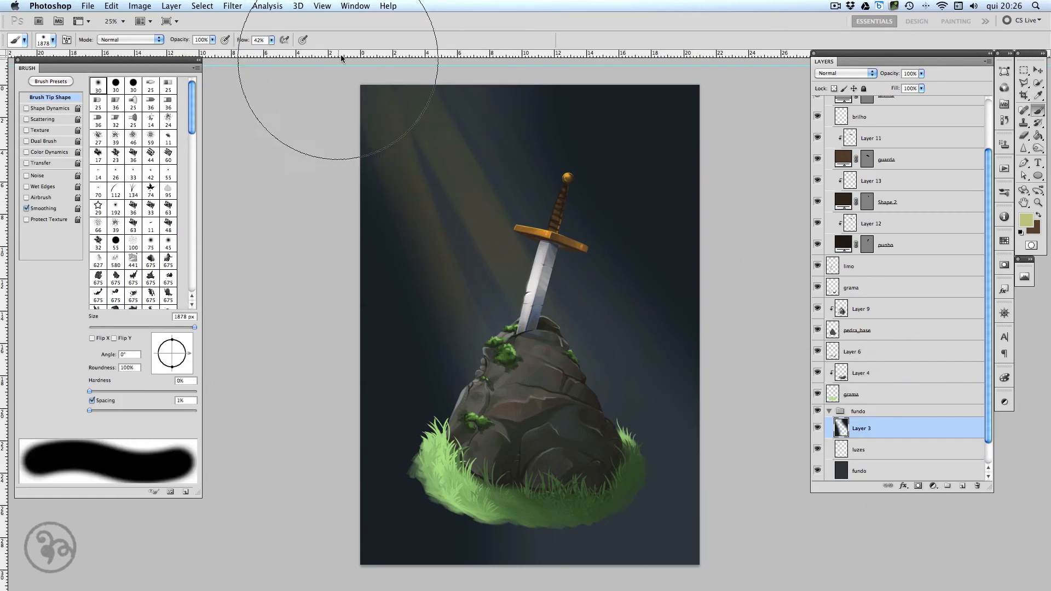
pyautogui.press('1')
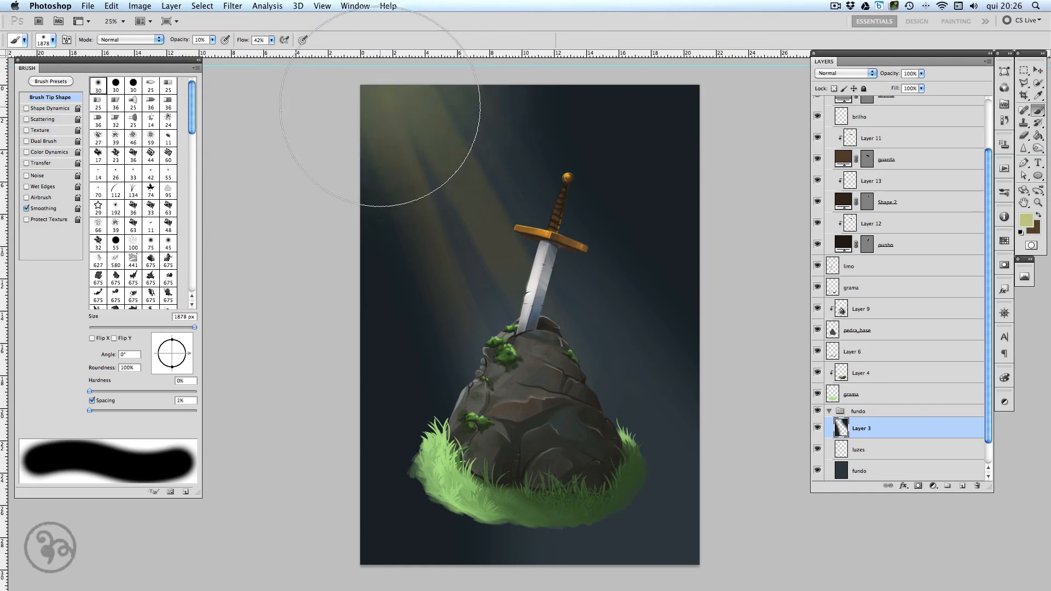
pyautogui.press('super+minus')
pyautogui.moveTo(407, 116)
pyautogui.mouseDown()
pyautogui.moveTo(389, 111)
pyautogui.moveTo(404, 132)
pyautogui.moveTo(411, 124)
pyautogui.moveTo(390, 103)
pyautogui.mouseUp()
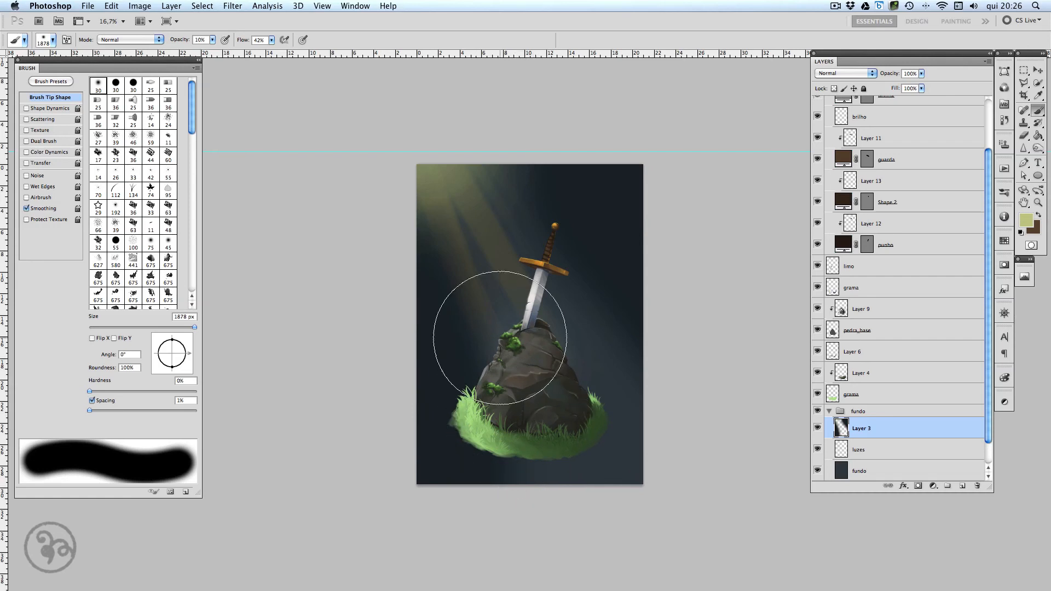
# Nudge the Layer 3 shading about 50 px to the left.
pyautogui.press('v')
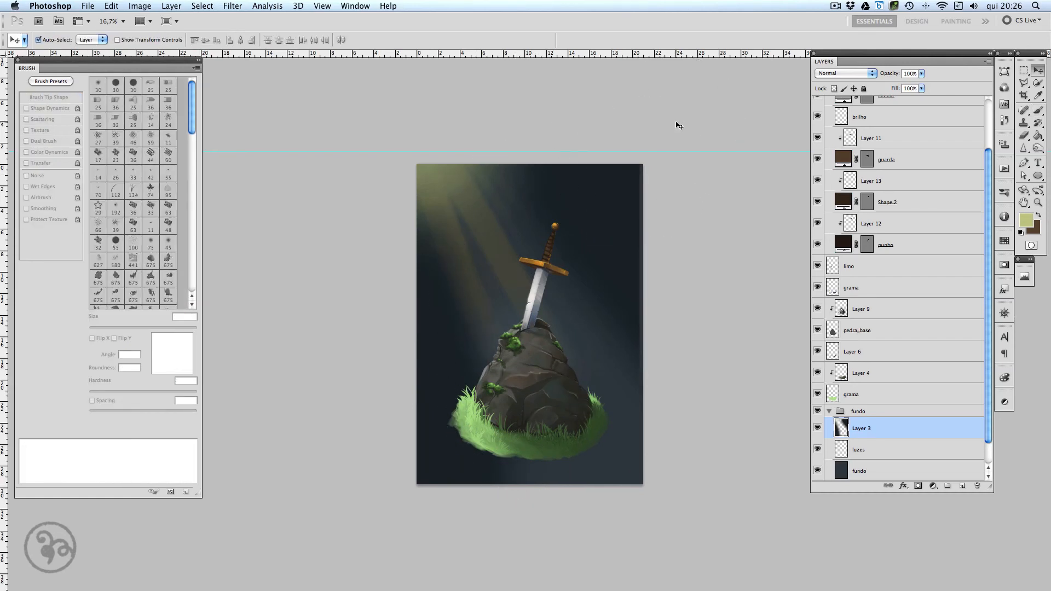
pyautogui.hotkey('shift', 'Left')
pyautogui.hotkey('shift', 'Left')
pyautogui.hotkey('shift', 'Left')
pyautogui.hotkey('shift', 'Left')
pyautogui.hotkey('shift', 'Left')
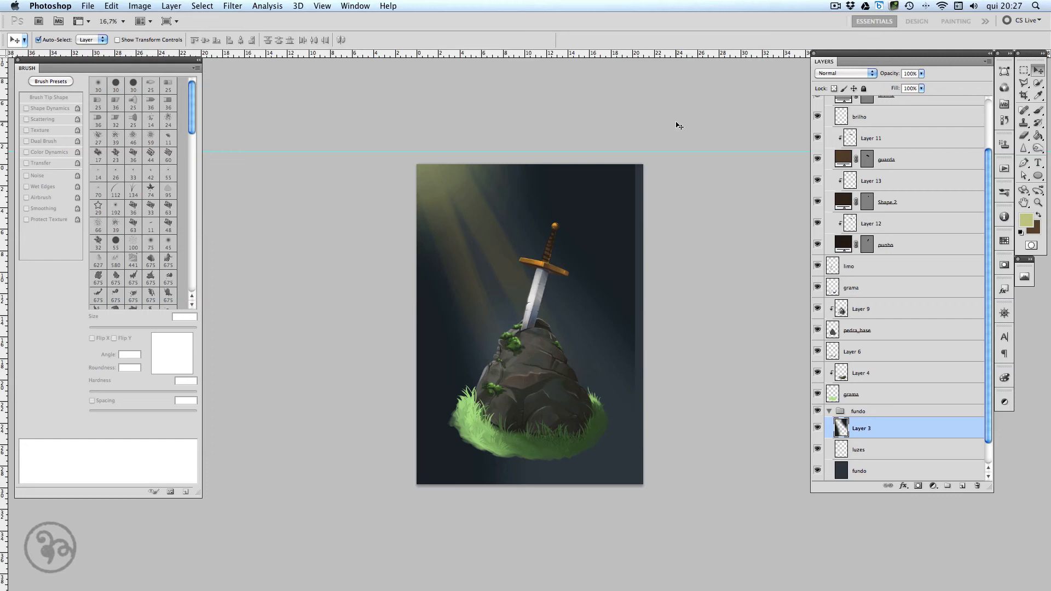
pyautogui.press('super+equal')
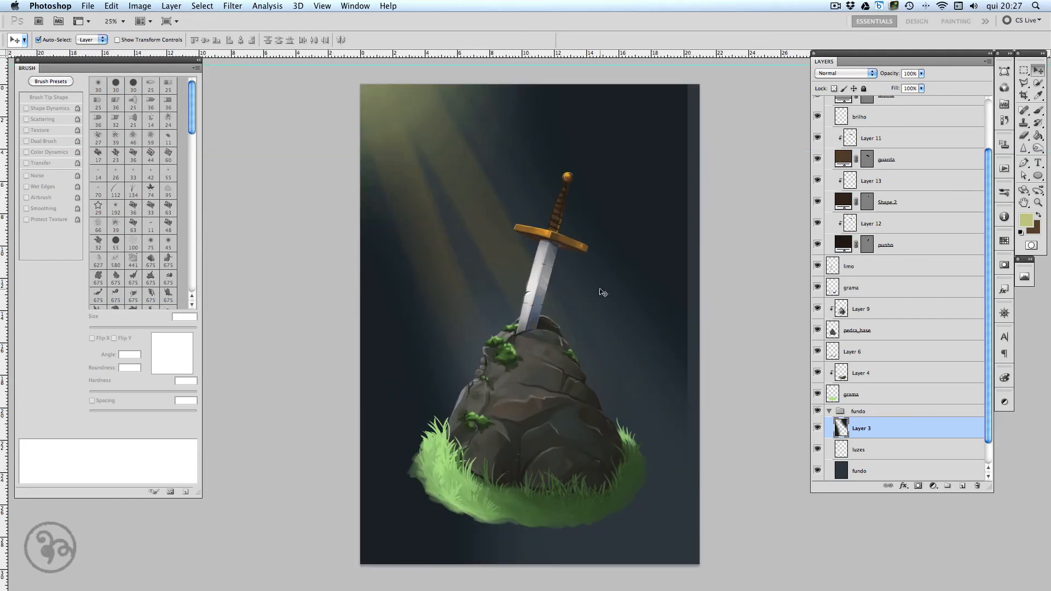
# Crop the canvas to trim narrow strips from the left, right and lower edges of the painting.
pyautogui.press('i')
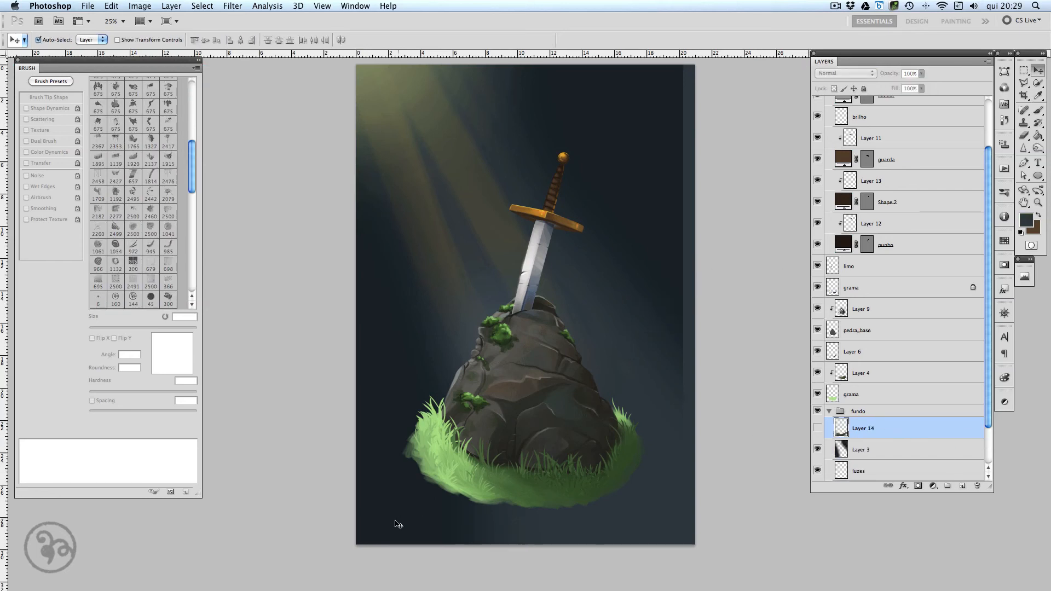
pyautogui.press('c')
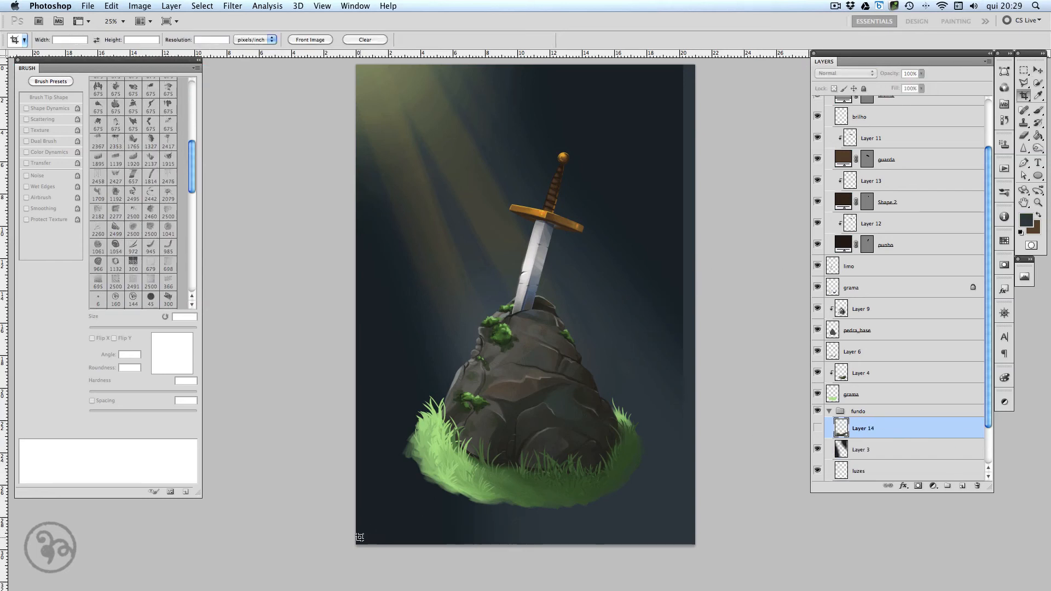
pyautogui.moveTo(380, 482); pyautogui.dragTo(674, 125)
pyautogui.moveTo(614, 296); pyautogui.dragTo(619, 241)
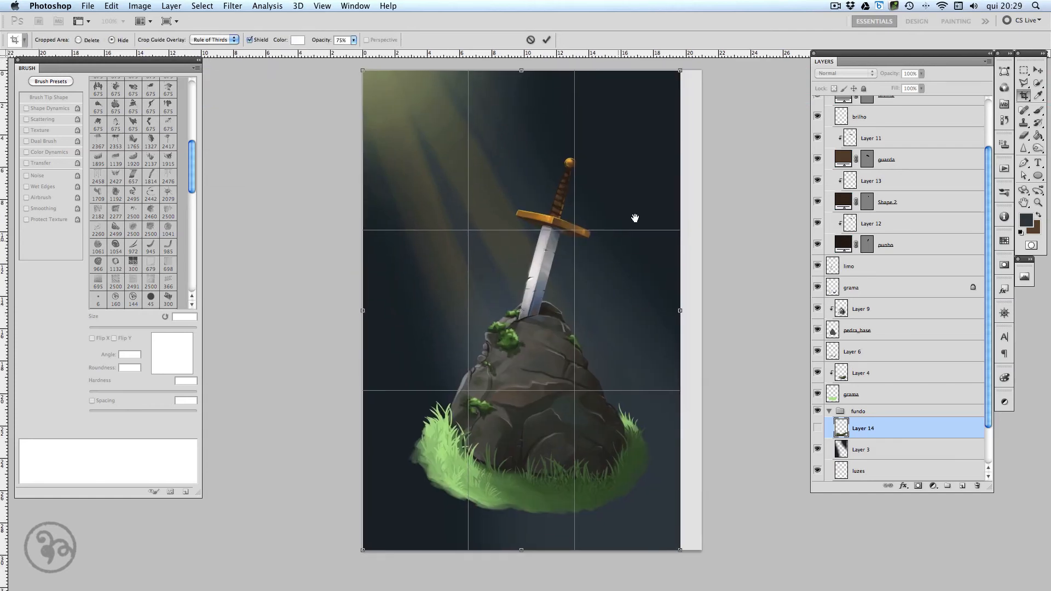
pyautogui.moveTo(364, 311); pyautogui.dragTo(379, 312)
pyautogui.moveTo(529, 548); pyautogui.dragTo(529, 545)
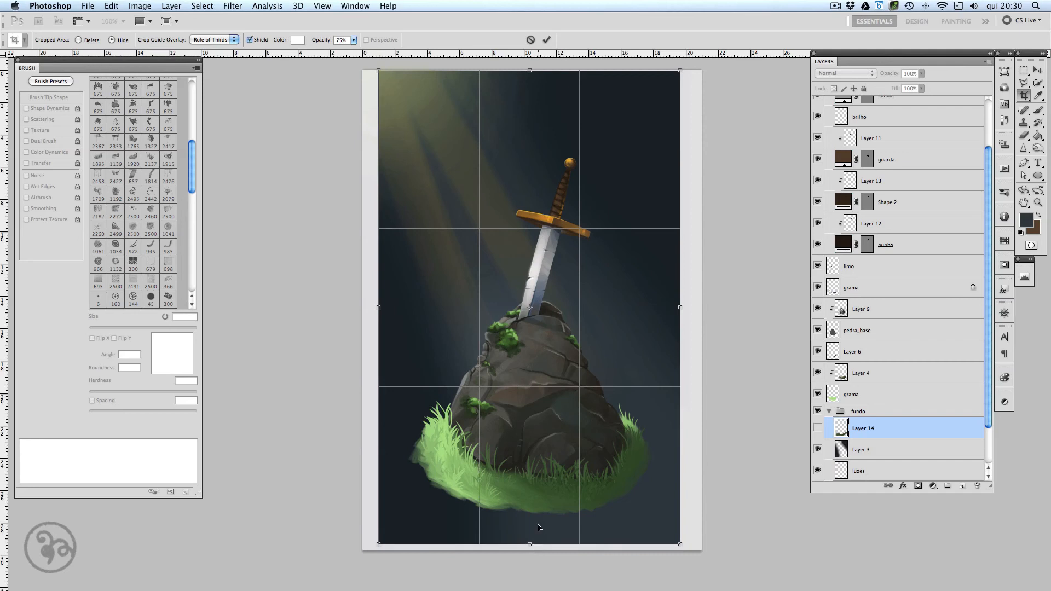
pyautogui.press('Return')
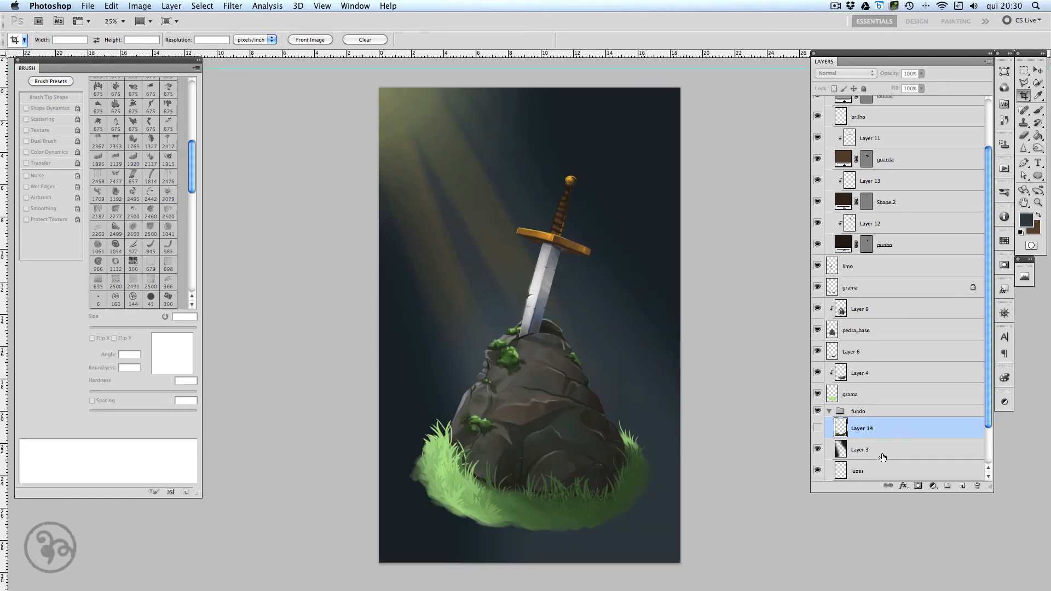
# Move the luzes layer above the espada group and shift the light rays slightly down and to the left.
pyautogui.moveTo(896, 473); pyautogui.dragTo(899, 115)
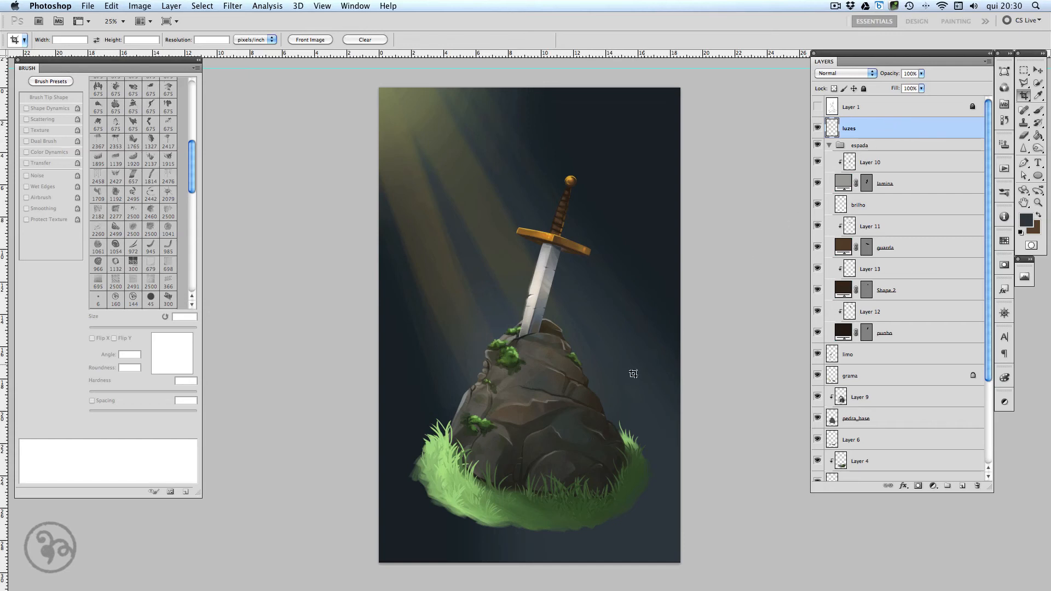
pyautogui.press('v')
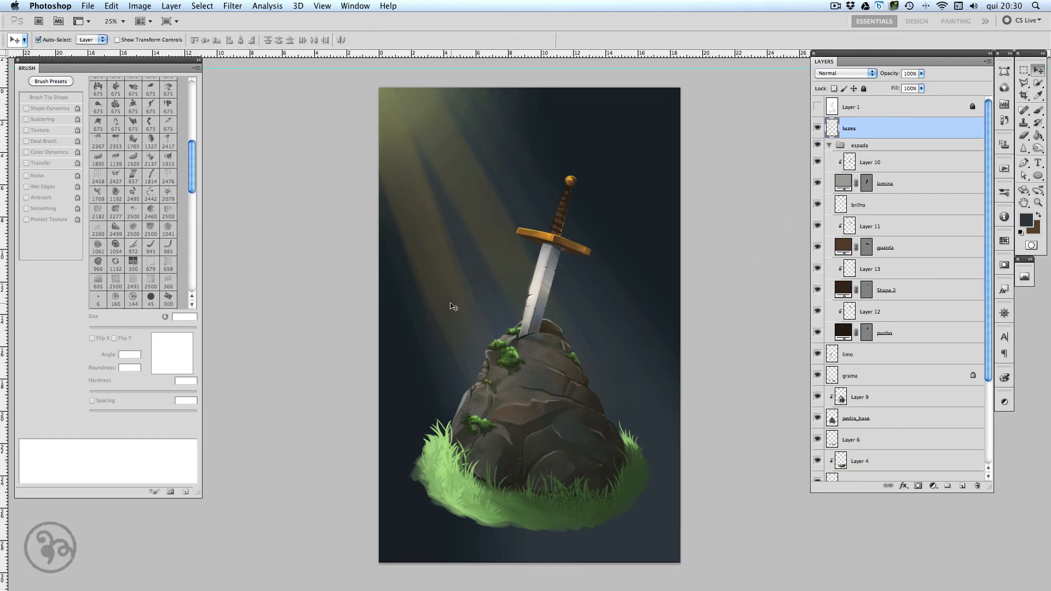
pyautogui.moveTo(437, 307); pyautogui.dragTo(427, 314)
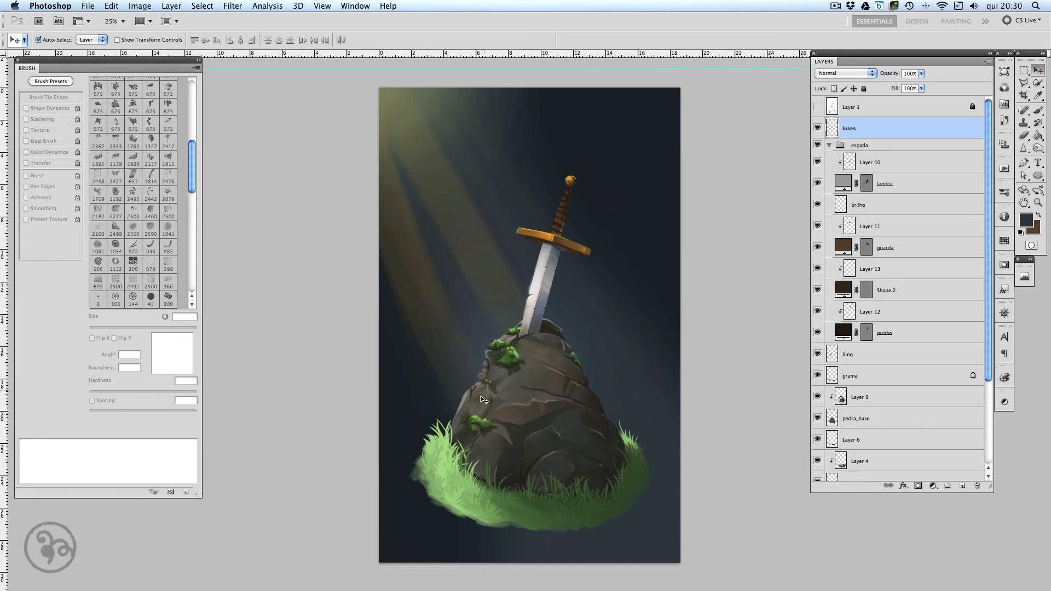
pyautogui.press('e')
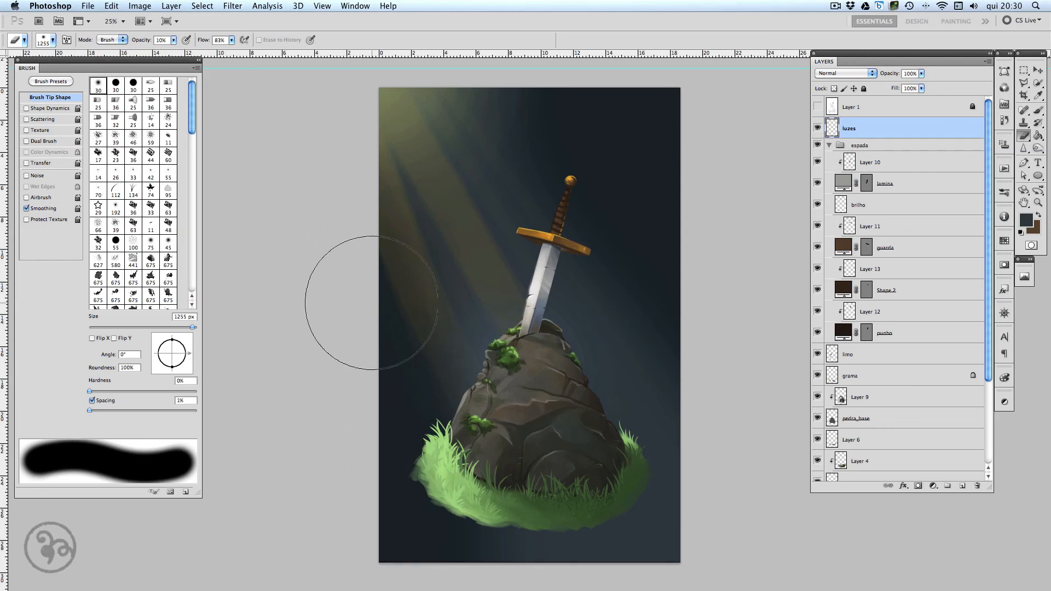
# Sample a green from the grass for the textured 300 px brush and create a new layer between luzes and the espada group.
pyautogui.press('b')
pyautogui.keyDown('alt'); pyautogui.click(460, 480); pyautogui.keyUp('alt')
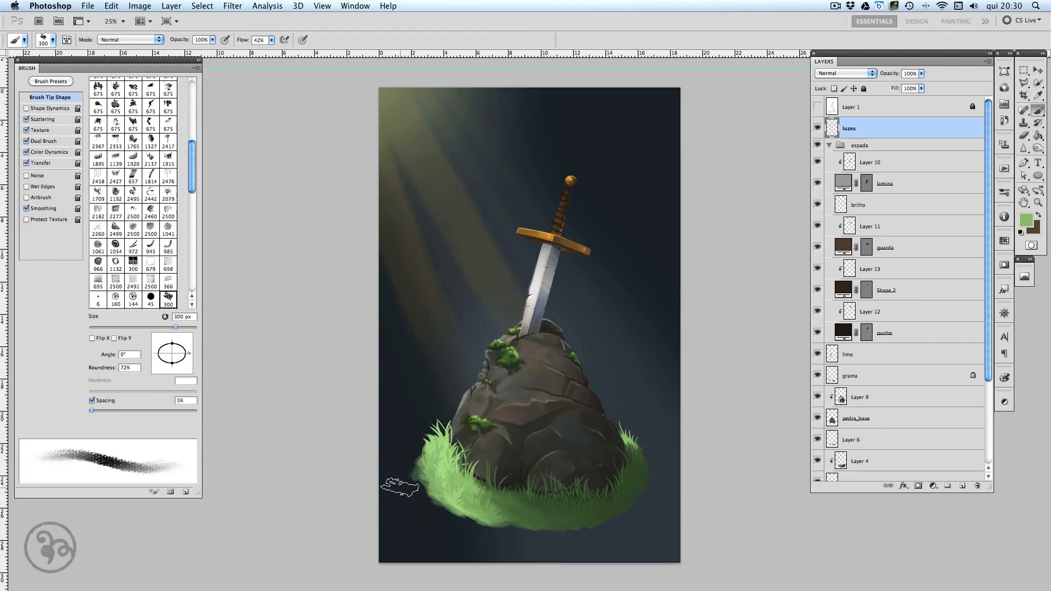
pyautogui.moveTo(395, 472)
pyautogui.mouseDown()
pyautogui.moveTo(388, 481)
pyautogui.moveTo(400, 496)
pyautogui.mouseUp()
pyautogui.press('super+z')
pyautogui.click(962, 487)
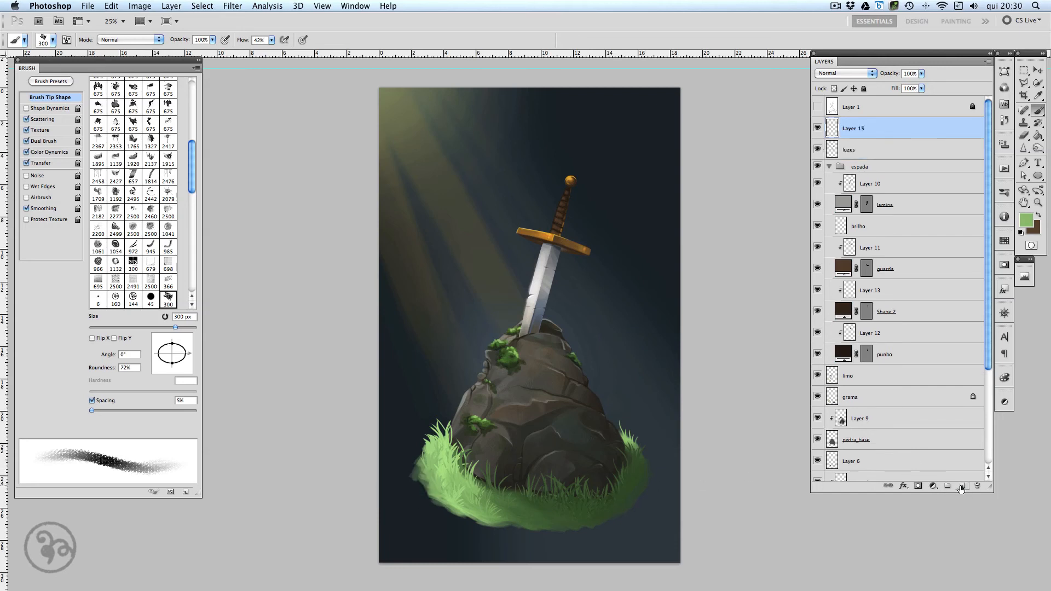
pyautogui.moveTo(891, 137); pyautogui.dragTo(890, 159)
# Paint light green ground in the painting's lower-left corner and darker green ground below the rock on Layer 15 with sampled grass colours.
pyautogui.moveTo(389, 470)
pyautogui.mouseDown()
pyautogui.moveTo(383, 514)
pyautogui.moveTo(392, 552)
pyautogui.moveTo(441, 511)
pyautogui.moveTo(437, 551)
pyautogui.moveTo(449, 561)
pyautogui.moveTo(485, 532)
pyautogui.moveTo(532, 558)
pyautogui.moveTo(440, 512)
pyautogui.moveTo(420, 480)
pyautogui.moveTo(442, 469)
pyautogui.moveTo(383, 538)
pyautogui.mouseUp()
pyautogui.keyDown('alt'); pyautogui.click(440, 464); pyautogui.keyUp('alt')
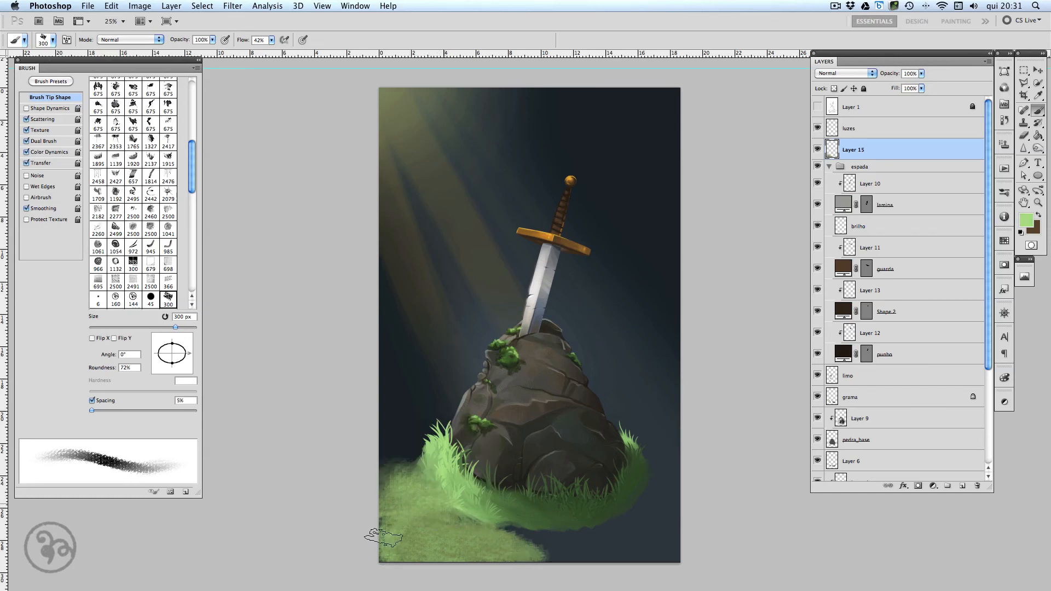
pyautogui.keyDown('alt'); pyautogui.click(548, 515); pyautogui.keyUp('alt')
pyautogui.moveTo(531, 552)
pyautogui.mouseDown()
pyautogui.moveTo(565, 535)
pyautogui.moveTo(593, 552)
pyautogui.moveTo(605, 534)
pyautogui.moveTo(578, 517)
pyautogui.moveTo(608, 530)
pyautogui.moveTo(629, 541)
pyautogui.mouseUp()
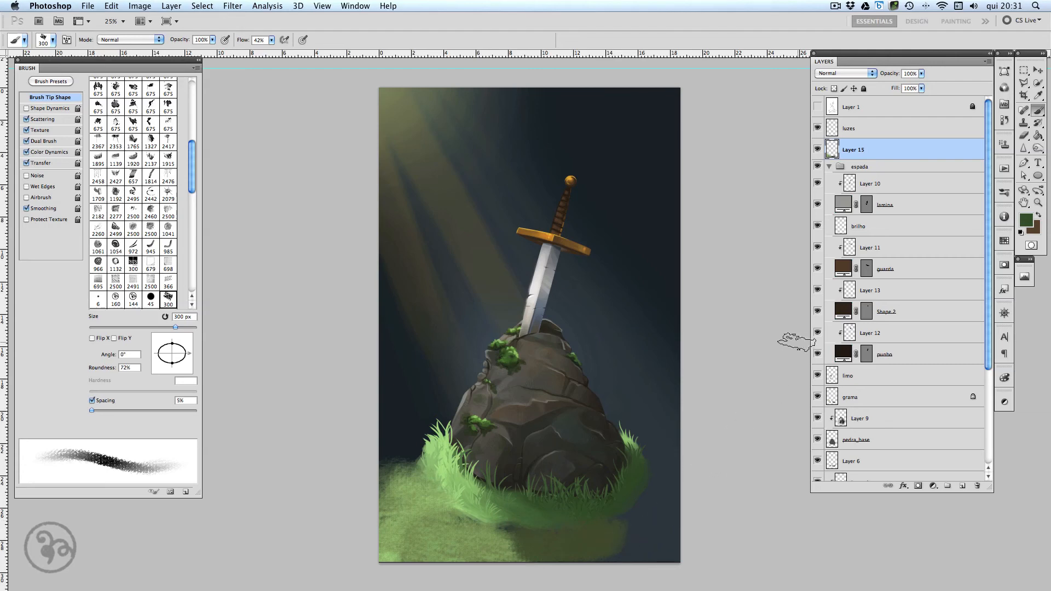
# Swap the colours, set the foreground to a green sampled from the grass below the rock, and extend the ground across the lower-right corner.
pyautogui.press('x')
pyautogui.click(1026, 220)
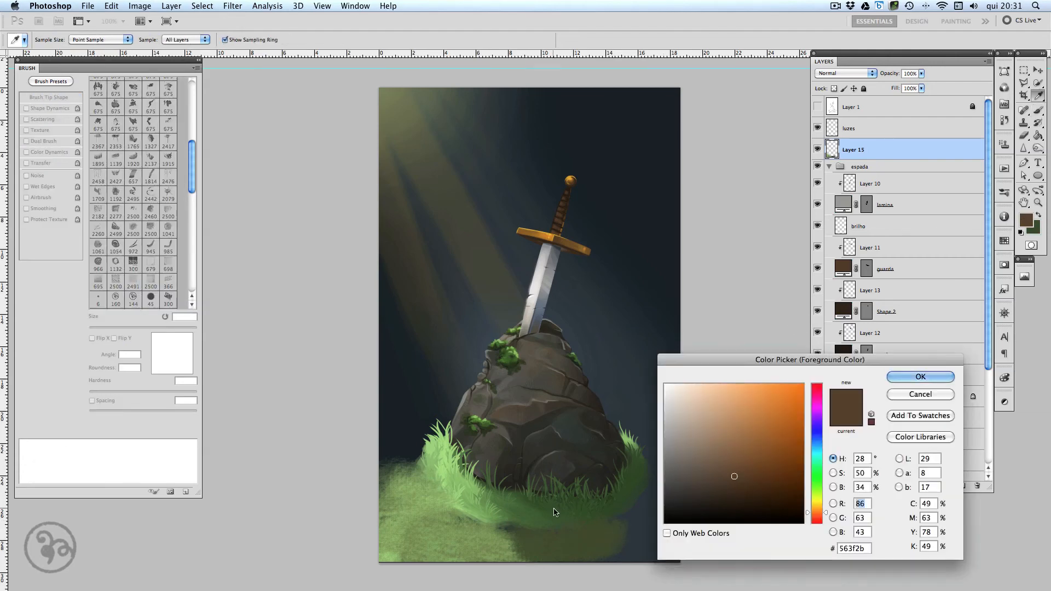
pyautogui.click(528, 502)
pyautogui.click(898, 379)
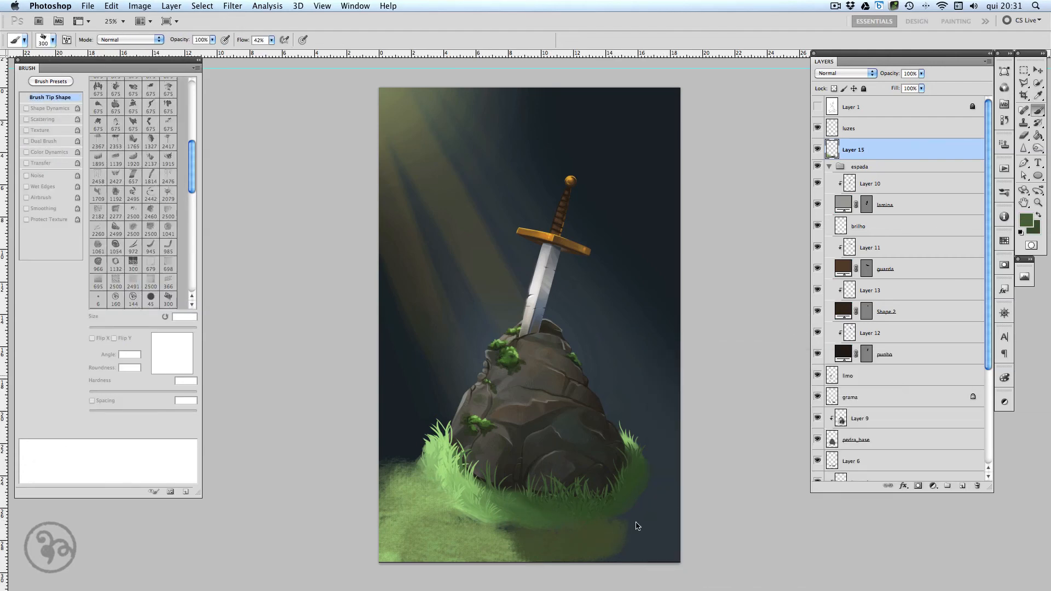
pyautogui.moveTo(634, 557)
pyautogui.mouseDown()
pyautogui.moveTo(658, 521)
pyautogui.moveTo(652, 477)
pyautogui.moveTo(636, 520)
pyautogui.moveTo(602, 536)
pyautogui.moveTo(525, 532)
pyautogui.moveTo(529, 545)
pyautogui.moveTo(622, 551)
pyautogui.moveTo(512, 521)
pyautogui.moveTo(571, 554)
pyautogui.moveTo(666, 550)
pyautogui.moveTo(628, 558)
pyautogui.mouseUp()
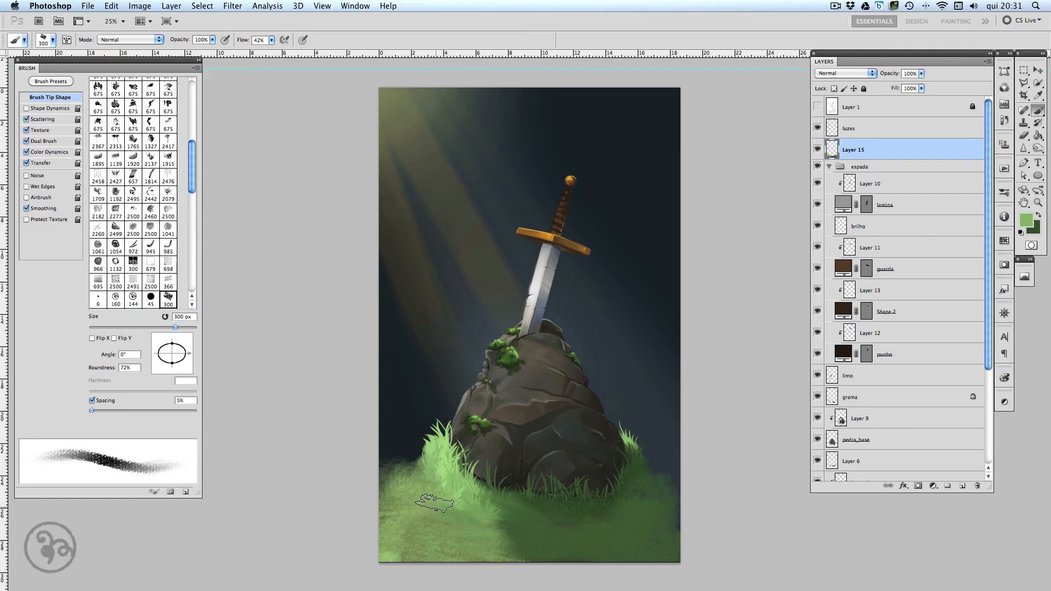
# Set the background colour to light green #88ba67 sampled from the grass and fill out the ground at the painting's left side.
pyautogui.moveTo(435, 502)
pyautogui.mouseDown()
pyautogui.moveTo(415, 478)
pyautogui.moveTo(390, 484)
pyautogui.moveTo(388, 534)
pyautogui.moveTo(419, 550)
pyautogui.mouseUp()
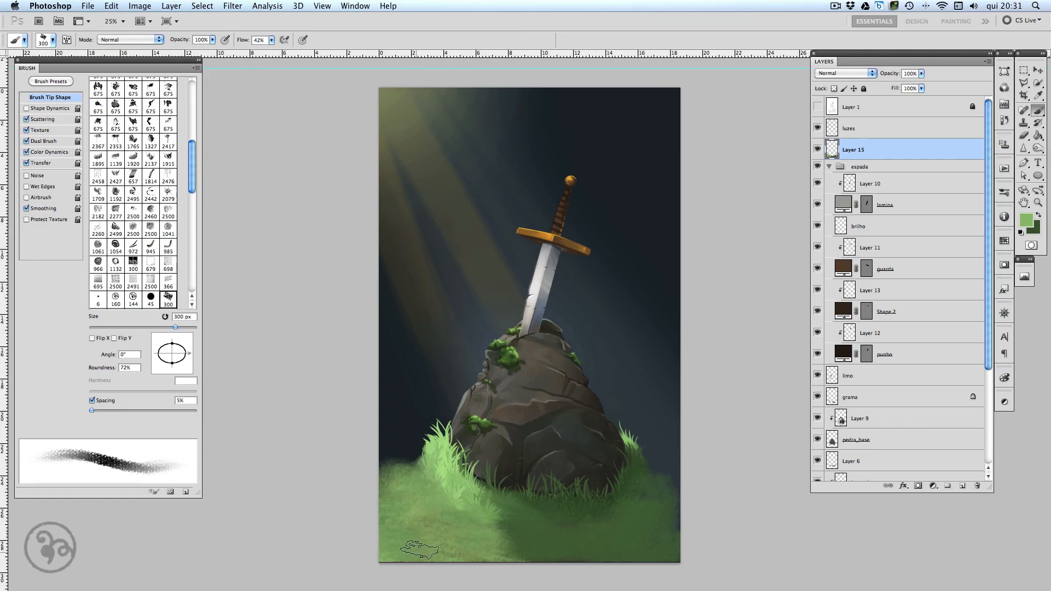
pyautogui.click(1034, 237)
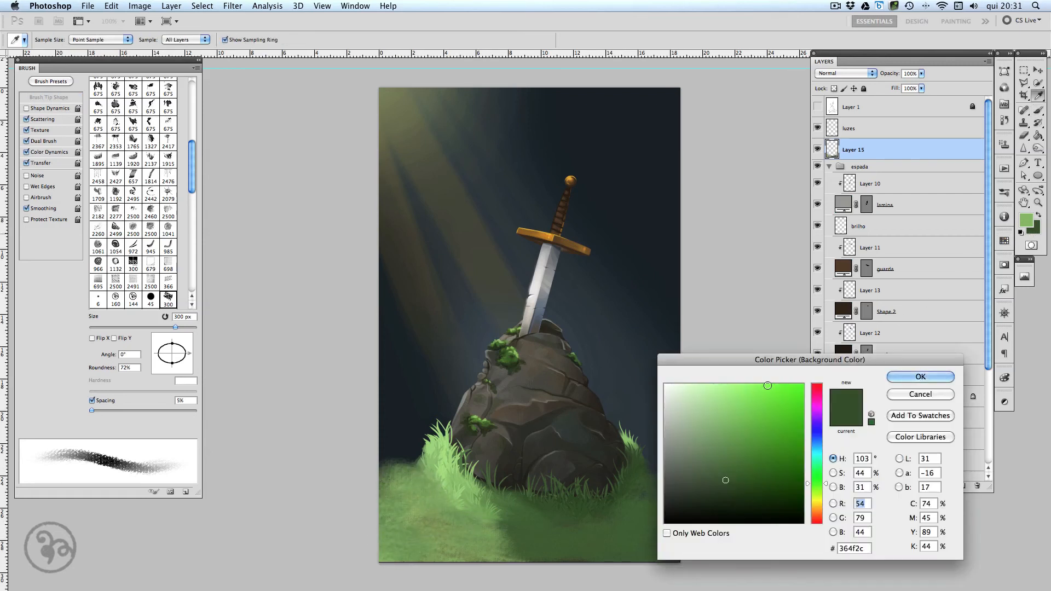
pyautogui.click(472, 481)
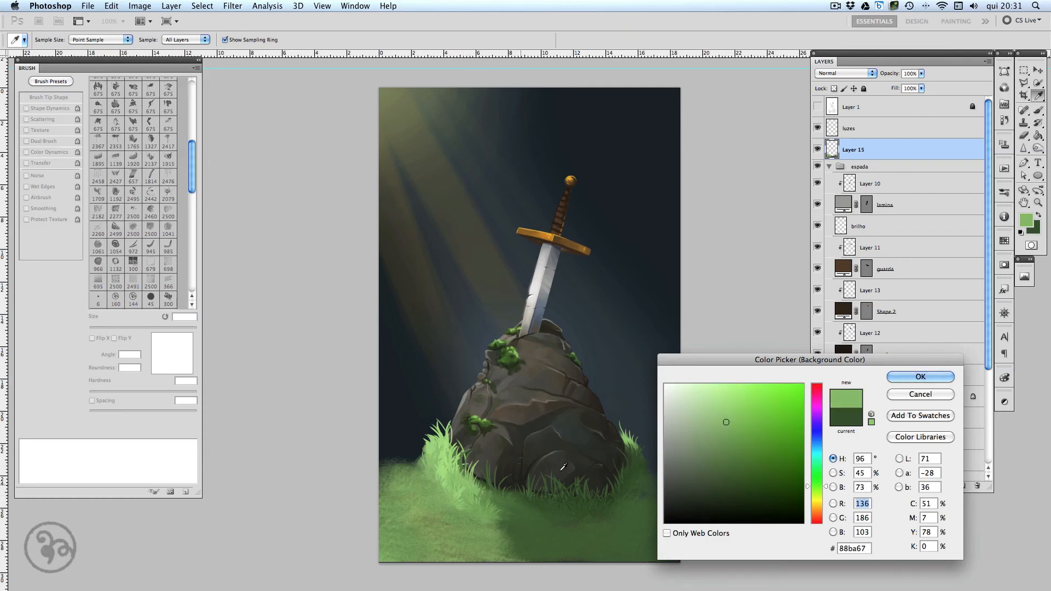
pyautogui.click(901, 377)
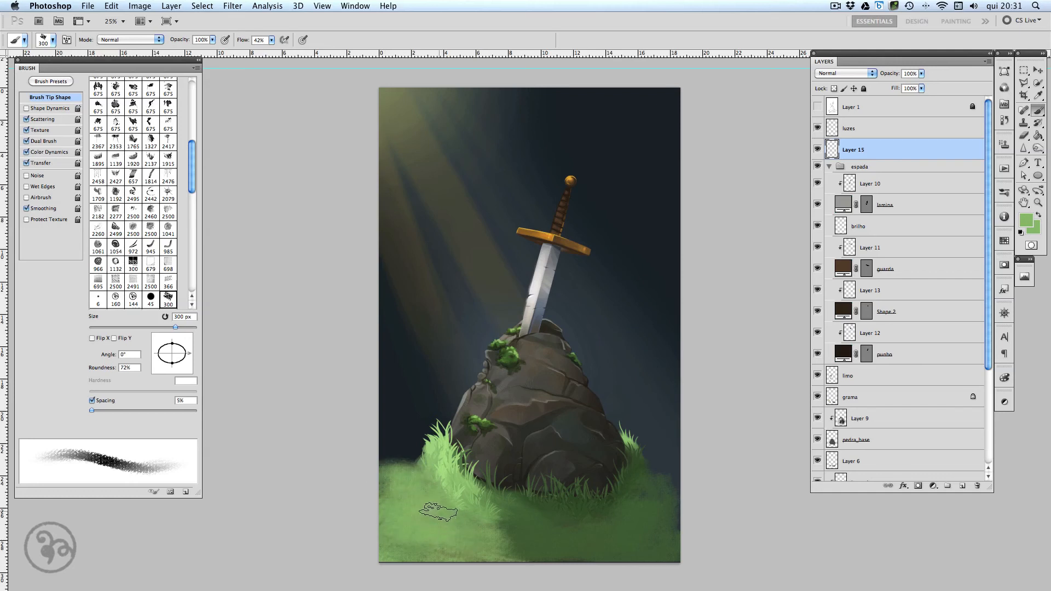
pyautogui.moveTo(452, 536)
pyautogui.mouseDown()
pyautogui.moveTo(477, 541)
pyautogui.moveTo(512, 528)
pyautogui.moveTo(469, 518)
pyautogui.moveTo(481, 542)
pyautogui.moveTo(525, 531)
pyautogui.moveTo(528, 542)
pyautogui.moveTo(564, 538)
pyautogui.moveTo(413, 551)
pyautogui.moveTo(382, 492)
pyautogui.mouseUp()
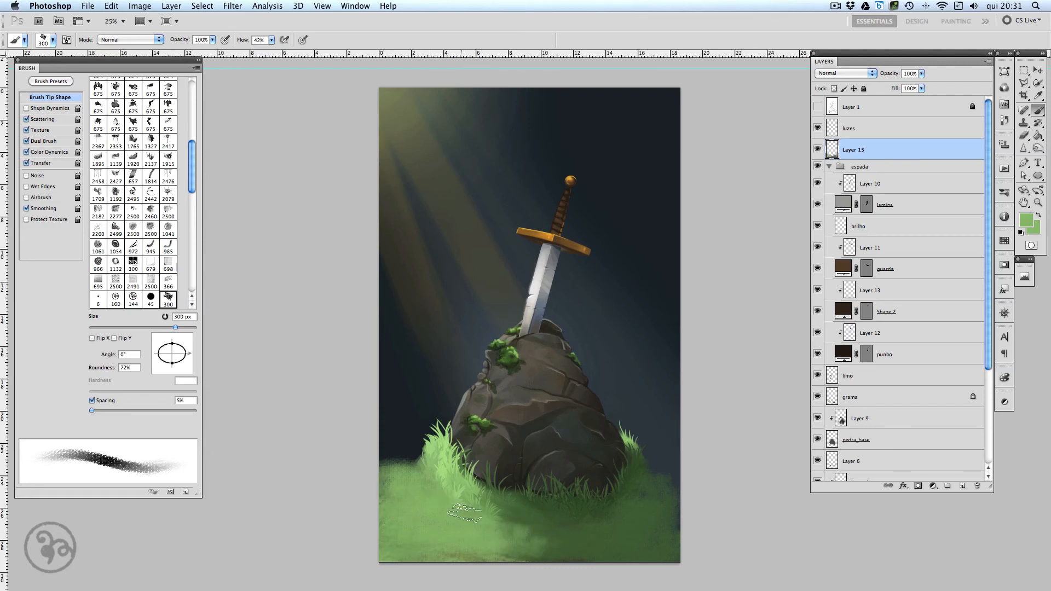
pyautogui.moveTo(475, 509)
pyautogui.mouseDown()
pyautogui.moveTo(406, 474)
pyautogui.moveTo(414, 463)
pyautogui.moveTo(392, 464)
pyautogui.moveTo(408, 456)
pyautogui.moveTo(363, 458)
pyautogui.moveTo(383, 466)
pyautogui.mouseUp()
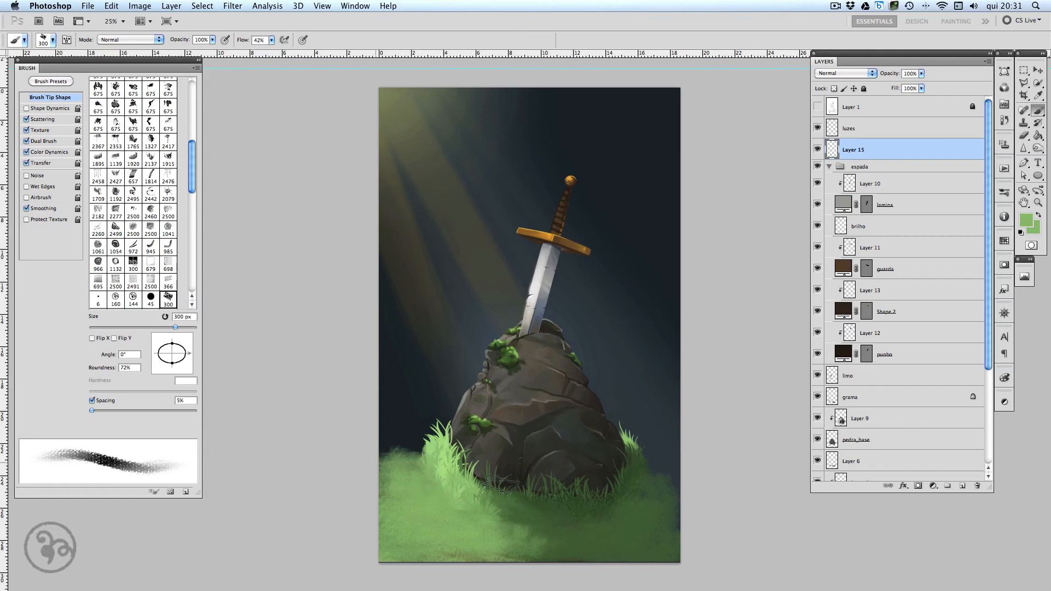
# Sample dark greens for the foreground and background (#273920) and paint textured shading on the ground below and right of the rock.
pyautogui.keyDown('alt'); pyautogui.click(623, 488); pyautogui.keyUp('alt')
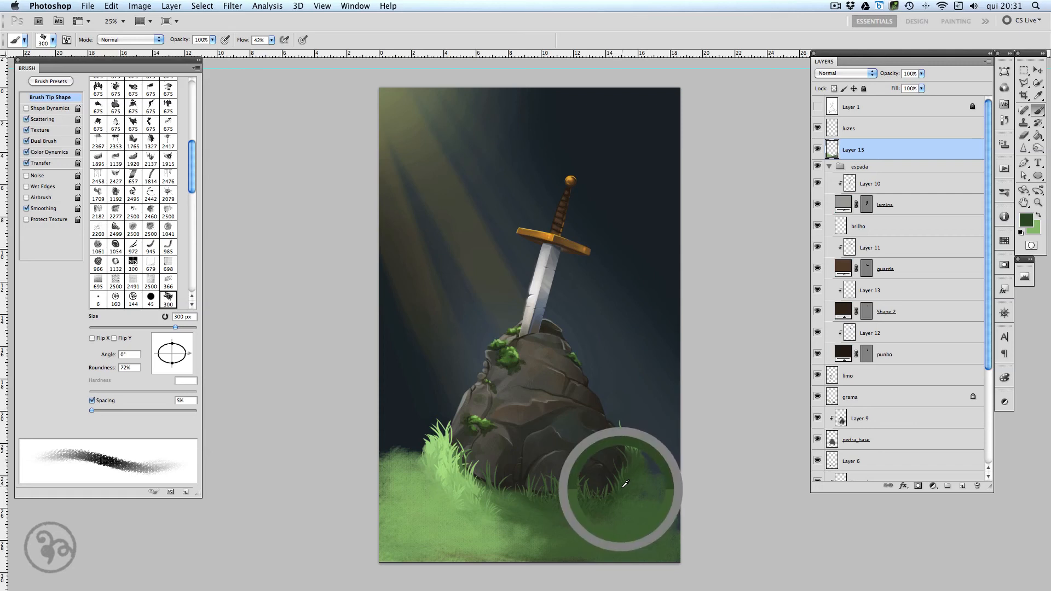
pyautogui.click(1026, 222)
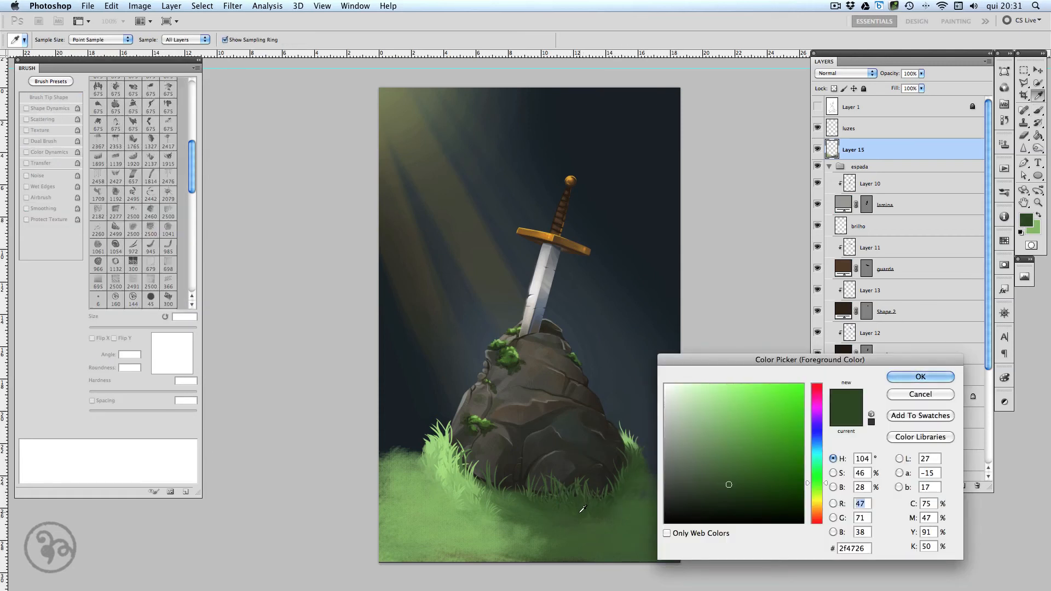
pyautogui.click(904, 394)
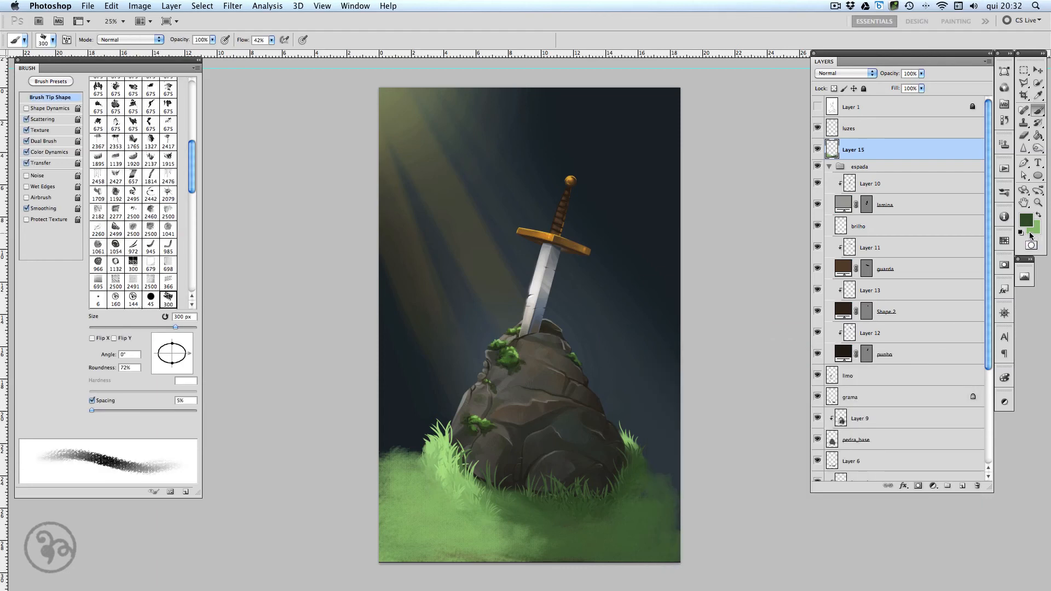
pyautogui.click(1033, 228)
pyautogui.click(618, 485)
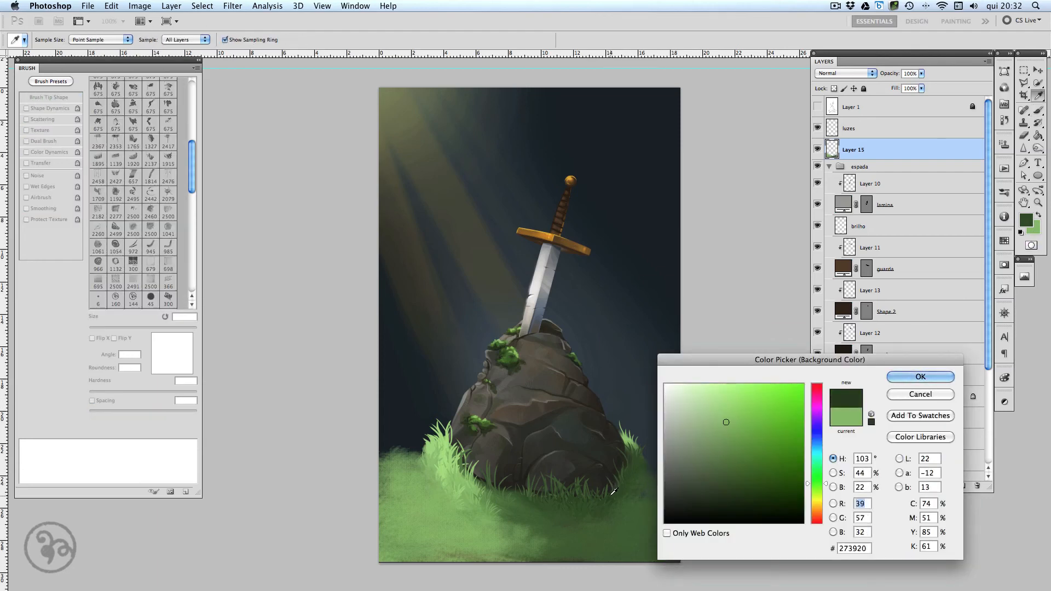
pyautogui.click(919, 377)
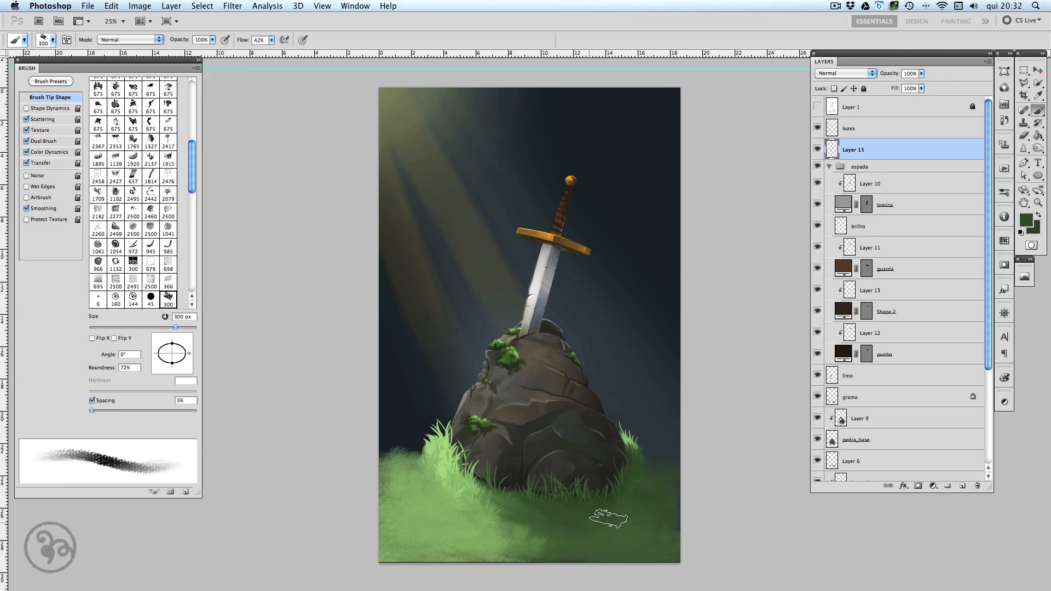
pyautogui.moveTo(509, 517)
pyautogui.mouseDown()
pyautogui.moveTo(504, 535)
pyautogui.moveTo(564, 540)
pyautogui.mouseUp()
pyautogui.moveTo(637, 529)
pyautogui.mouseDown()
pyautogui.moveTo(666, 542)
pyautogui.moveTo(680, 525)
pyautogui.moveTo(695, 531)
pyautogui.moveTo(646, 545)
pyautogui.mouseUp()
# Blend the lit and shaded ground below the rock with light and mid greens sampled from the painting.
pyautogui.keyDown('alt'); pyautogui.click(486, 518); pyautogui.keyUp('alt')
pyautogui.moveTo(492, 535)
pyautogui.mouseDown()
pyautogui.moveTo(537, 534)
pyautogui.moveTo(515, 514)
pyautogui.mouseUp()
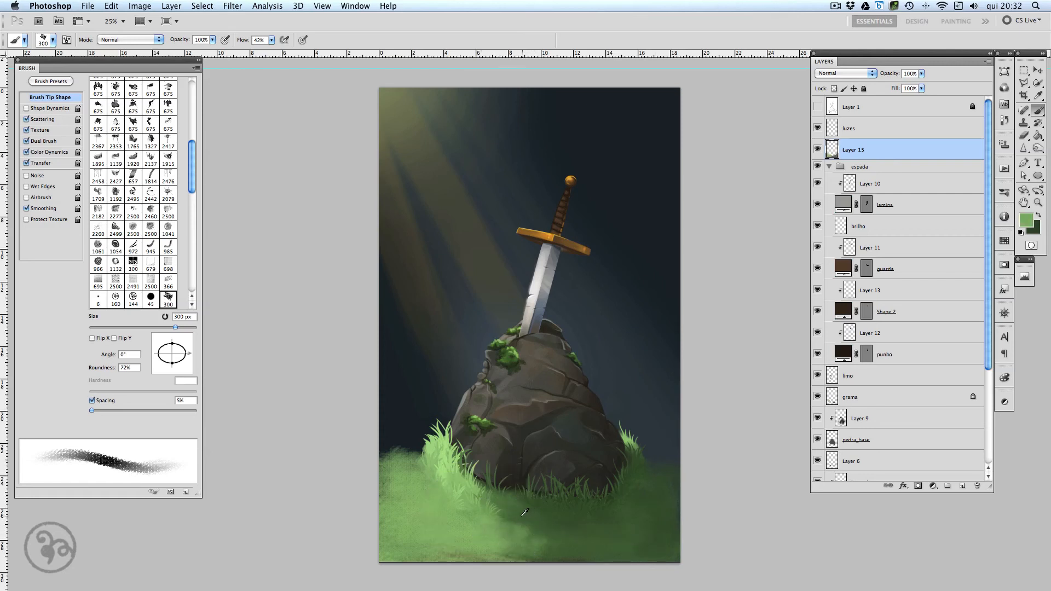
pyautogui.keyDown('alt'); pyautogui.click(515, 514); pyautogui.keyUp('alt')
pyautogui.moveTo(498, 525)
pyautogui.mouseDown()
pyautogui.moveTo(511, 544)
pyautogui.moveTo(446, 561)
pyautogui.moveTo(508, 562)
pyautogui.mouseUp()
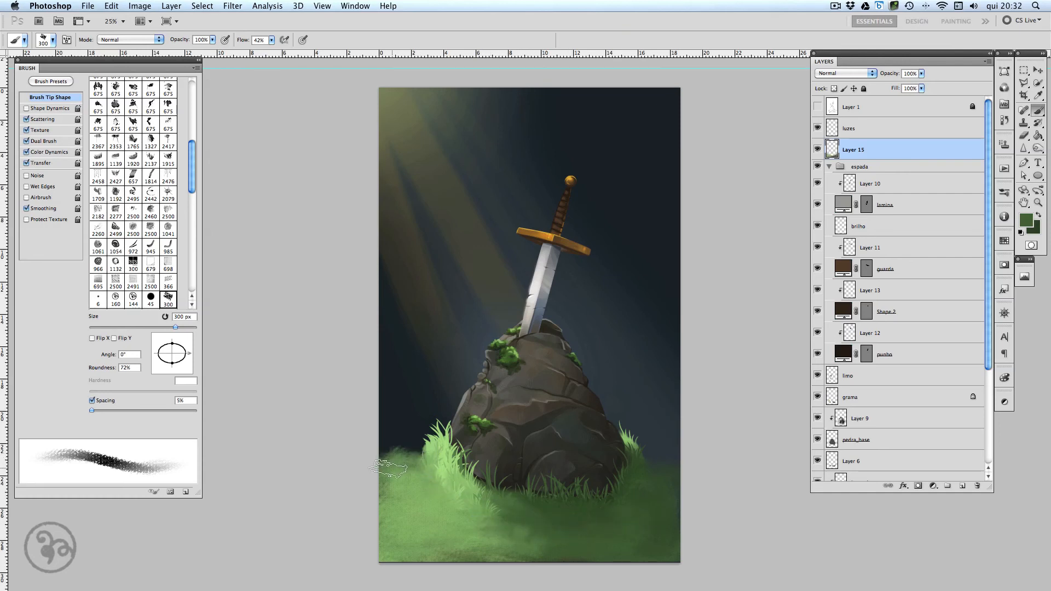
# Sample the dark background colour, trim the ground's upper edge left of the rock, and undo the last stroke.
pyautogui.keyDown('alt'); pyautogui.click(404, 436); pyautogui.keyUp('alt')
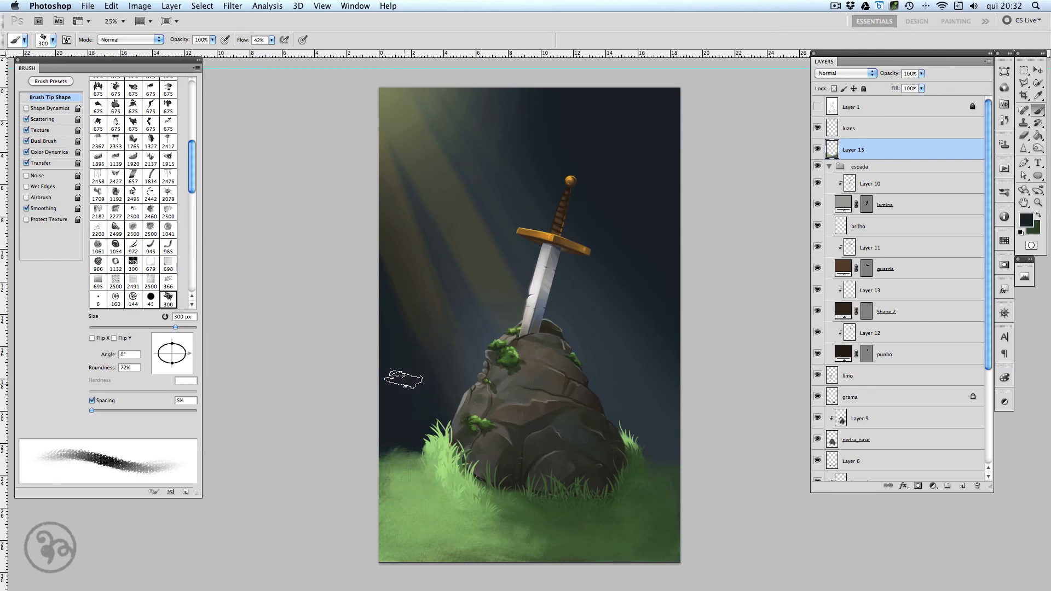
pyautogui.moveTo(412, 444); pyautogui.dragTo(400, 442)
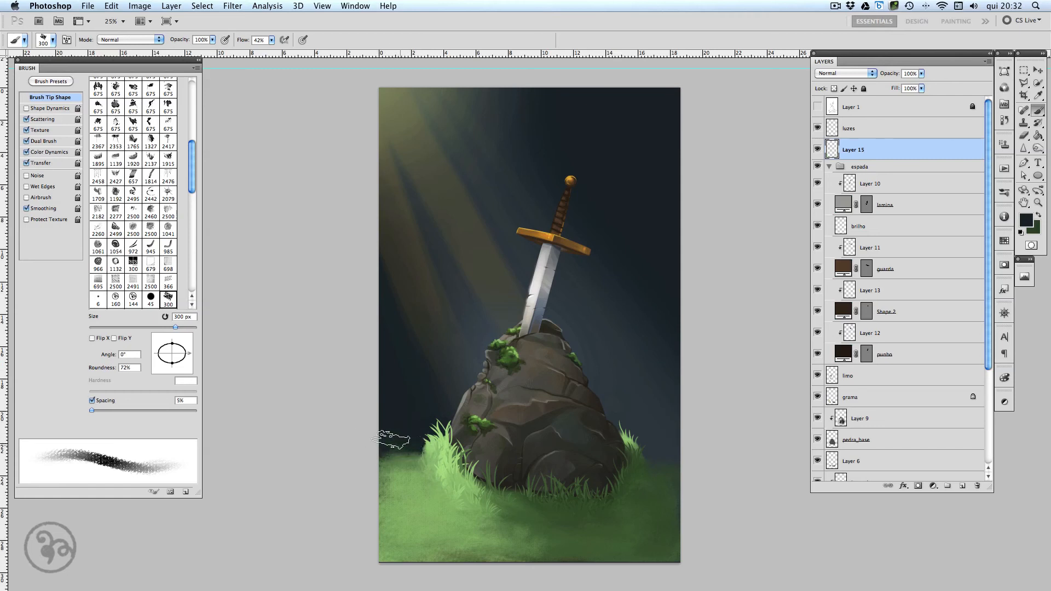
pyautogui.moveTo(398, 443); pyautogui.dragTo(396, 451)
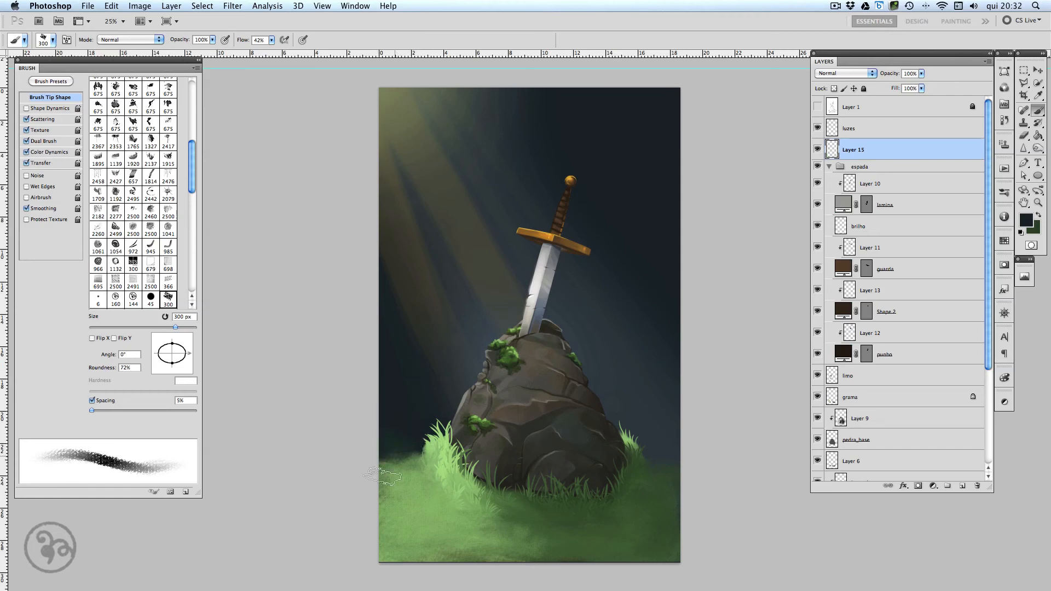
pyautogui.press('super+z')
# Soften the ground's horizon on both sides of the rock with greens sampled from the grass.
pyautogui.keyDown('alt'); pyautogui.click(415, 489); pyautogui.keyUp('alt')
pyautogui.moveTo(399, 454); pyautogui.dragTo(404, 461)
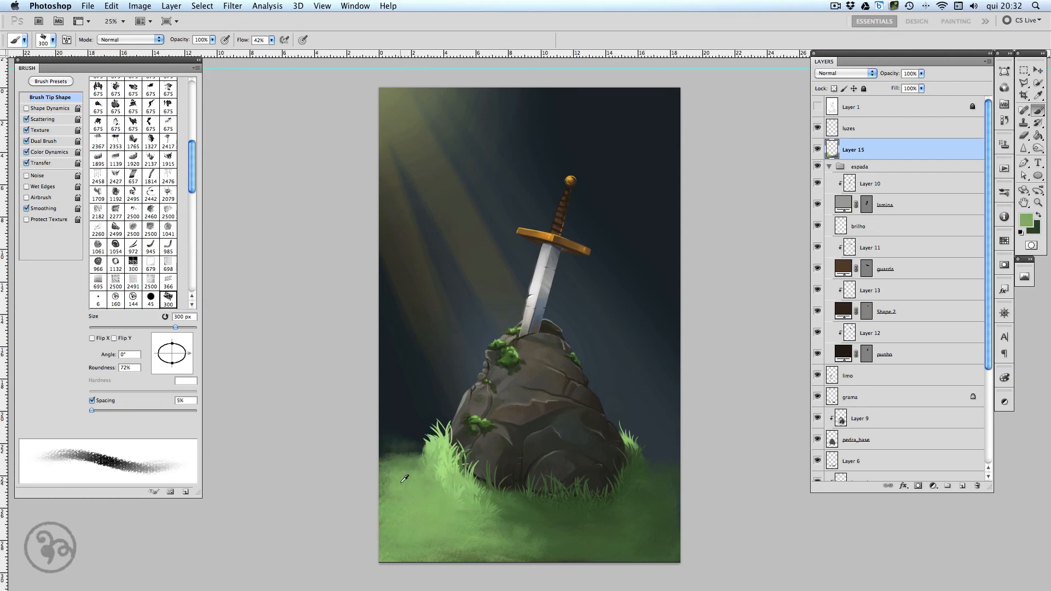
pyautogui.keyDown('alt'); pyautogui.click(404, 479); pyautogui.keyUp('alt')
pyautogui.moveTo(410, 449); pyautogui.dragTo(436, 457)
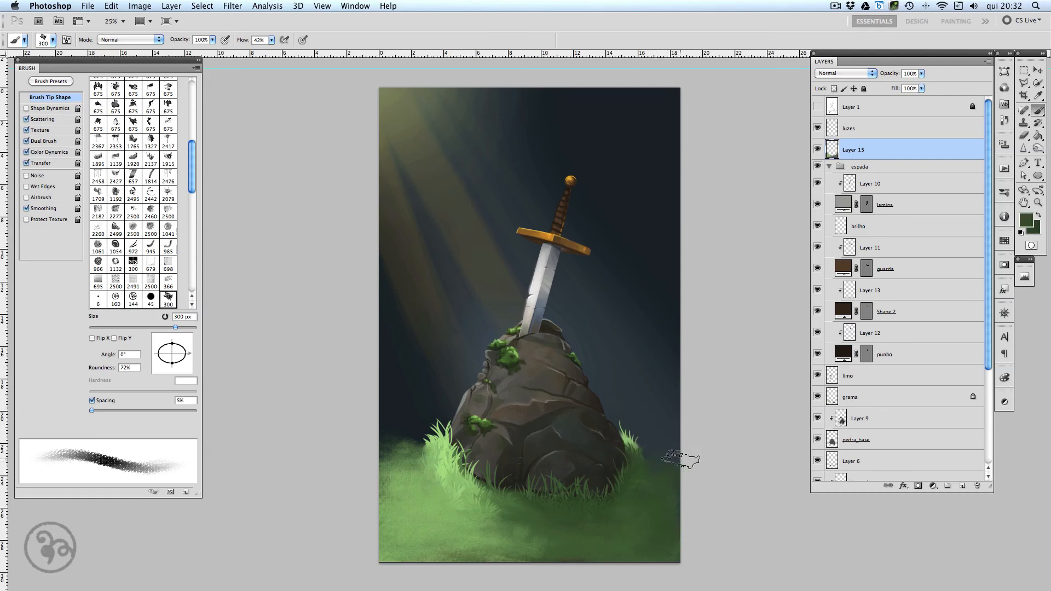
pyautogui.moveTo(659, 456); pyautogui.dragTo(674, 456)
# Set up a 30 px hard round brush with 1% spacing and Shape Dynamics on, and Scattering, Texture, Dual Brush and Color Dynamics off.
pyautogui.moveTo(192, 147); pyautogui.dragTo(182, 84)
pyautogui.click(116, 86)
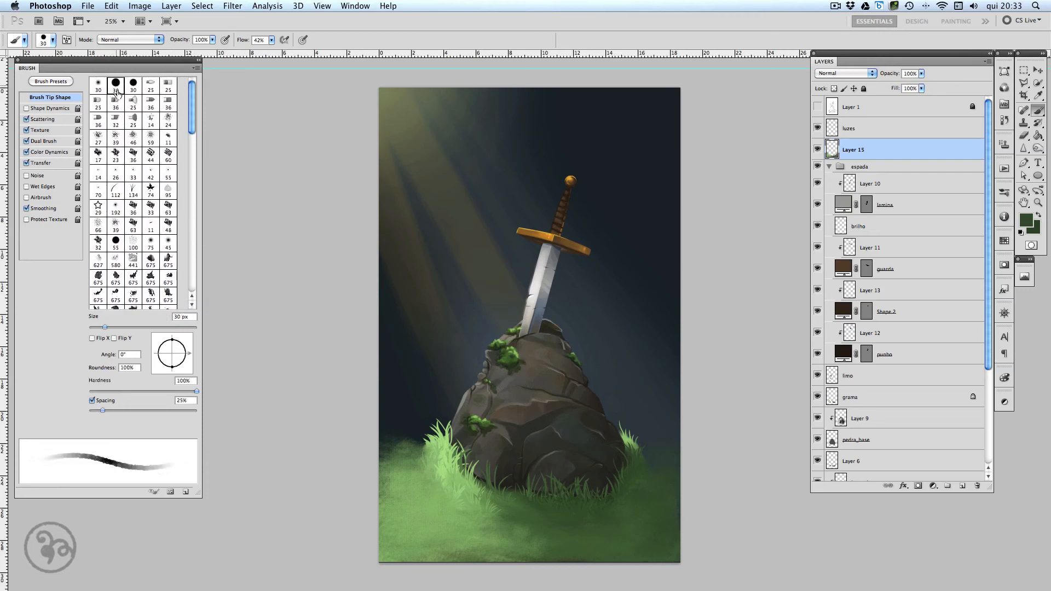
pyautogui.click(27, 142)
pyautogui.click(27, 131)
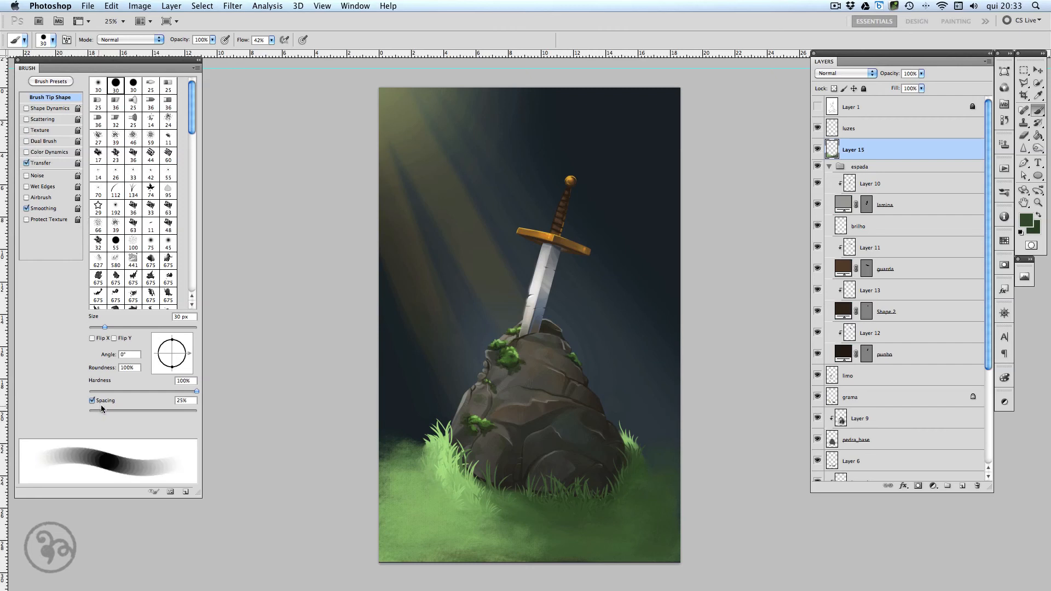
pyautogui.moveTo(101, 409); pyautogui.dragTo(88, 410)
pyautogui.click(26, 108)
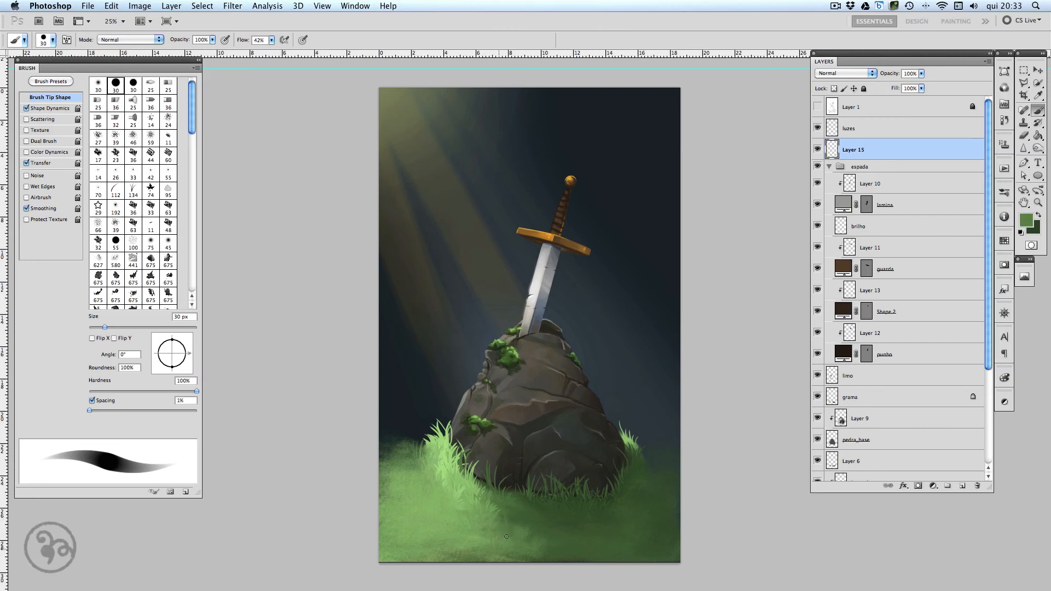
# Paint fine grass details over the ground with sampled greens, undoing the stray stroke at the left edge.
pyautogui.keyDown('alt'); pyautogui.click(536, 537); pyautogui.keyUp('alt')
pyautogui.keyDown('alt'); pyautogui.click(572, 534); pyautogui.keyUp('alt')
pyautogui.keyDown('alt'); pyautogui.click(631, 515); pyautogui.keyUp('alt')
pyautogui.moveTo(390, 461); pyautogui.dragTo(400, 462)
pyautogui.press('super+z')
pyautogui.keyDown('alt'); pyautogui.click(479, 486); pyautogui.keyUp('alt')
pyautogui.keyDown('alt'); pyautogui.click(448, 493); pyautogui.keyUp('alt')
# Warm Layer 15 with Color Balance midtone levels of +10, 0 and -30, and return to the Brush tool.
pyautogui.press('super+b')
pyautogui.moveTo(715, 448); pyautogui.dragTo(720, 423)
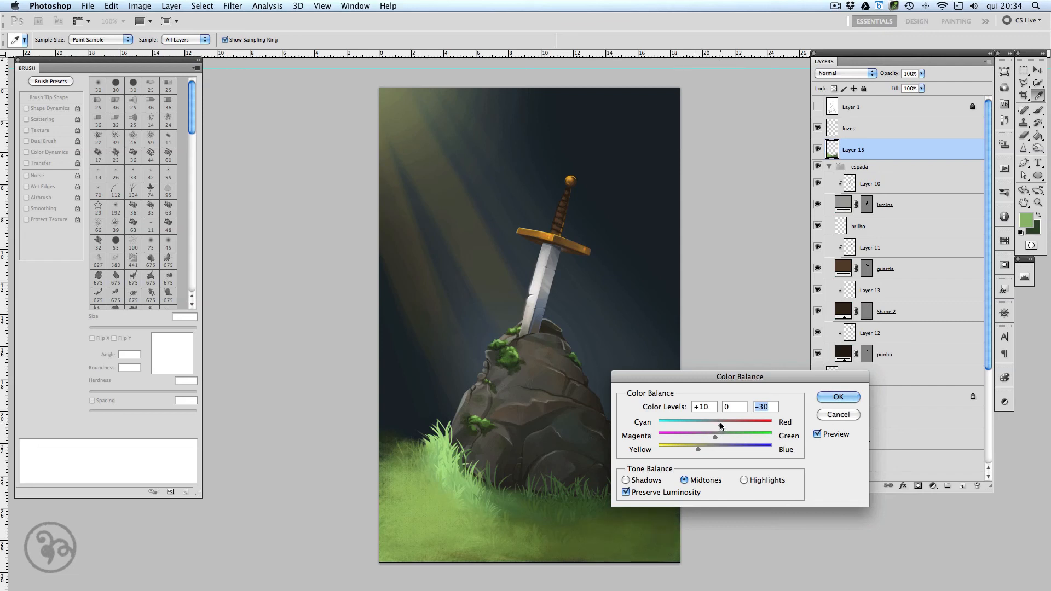
pyautogui.click(837, 397)
pyautogui.press('b')
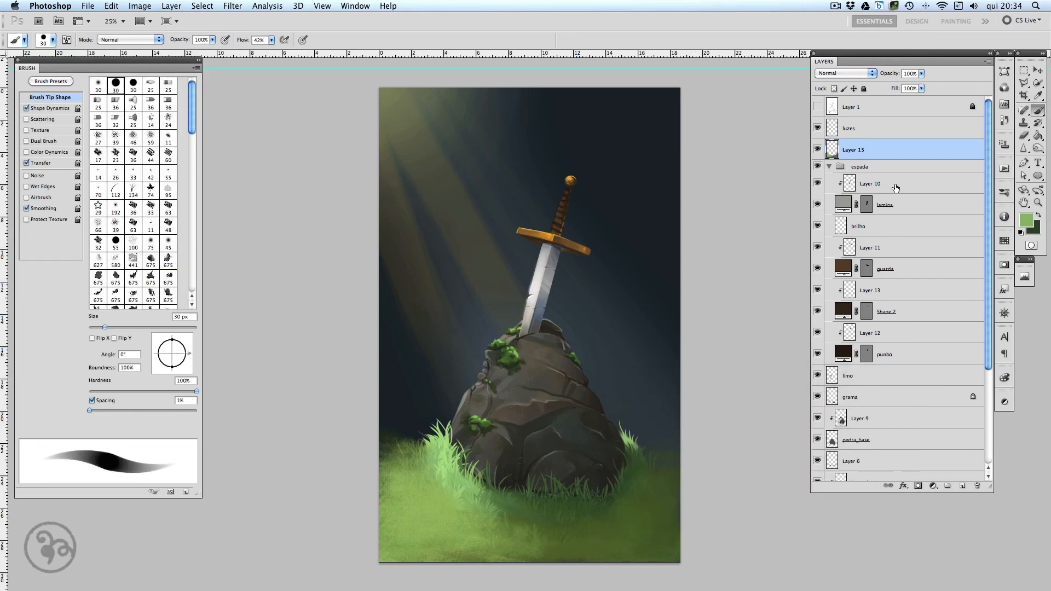
# Apply Color Balance midtone levels of +17, 0 and -22 to the grama layer above Layer 9.
pyautogui.click(878, 397)
pyautogui.press('super+b')
pyautogui.moveTo(715, 448); pyautogui.dragTo(724, 427)
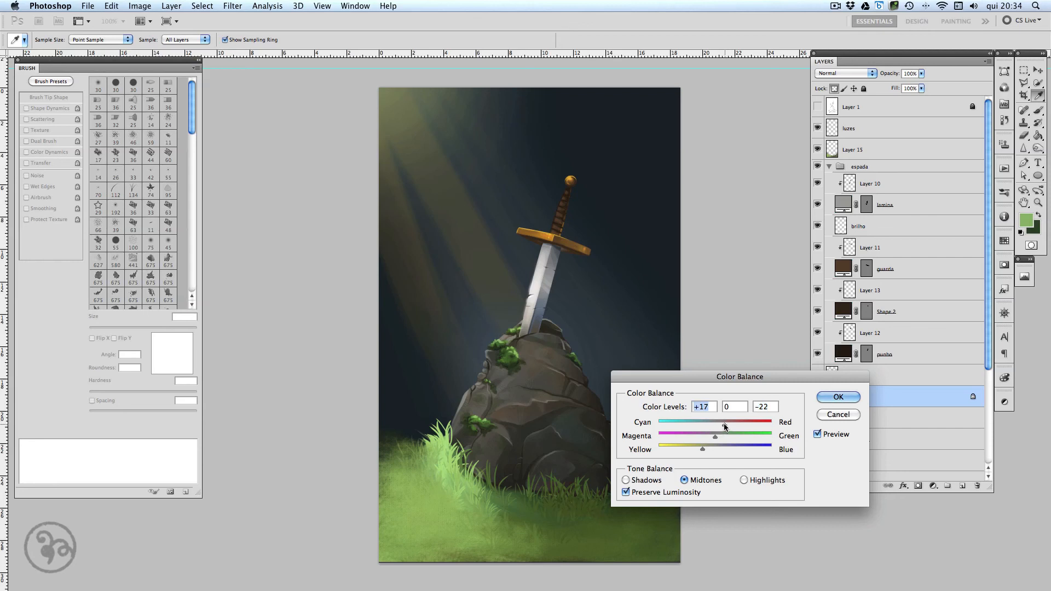
pyautogui.click(838, 397)
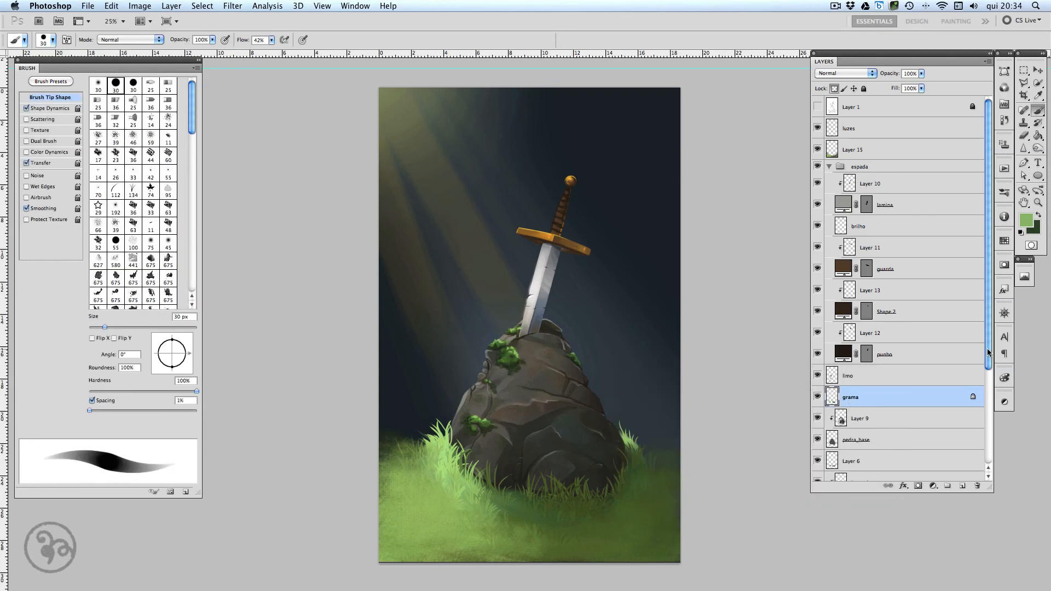
# Merge the clipped Layer 4 into the grama layer beneath it.
pyautogui.scroll(-1, 987, 348)
pyautogui.click(892, 461)
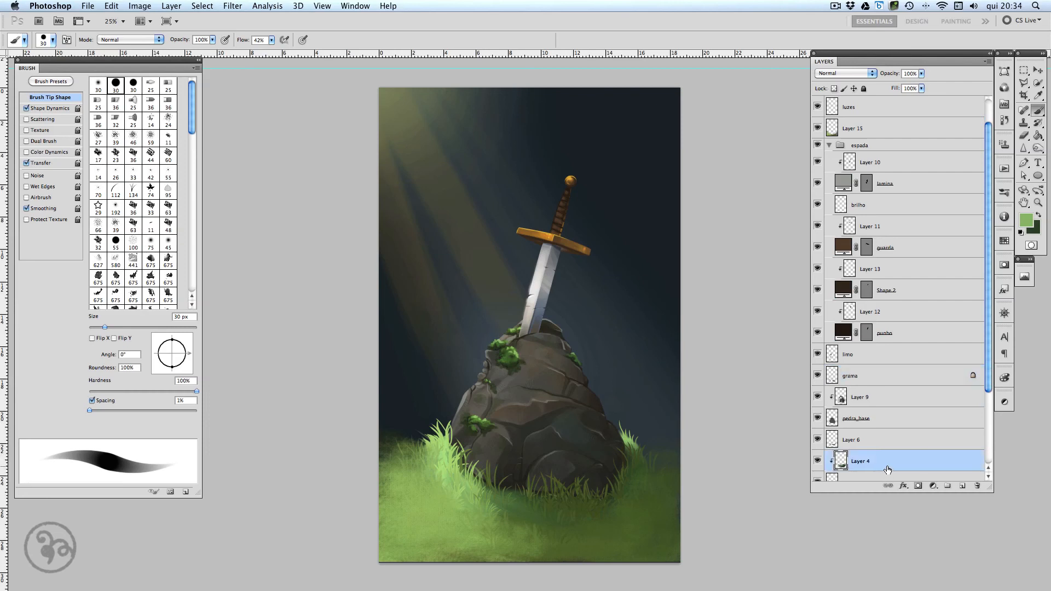
pyautogui.scroll(-1, 991, 378)
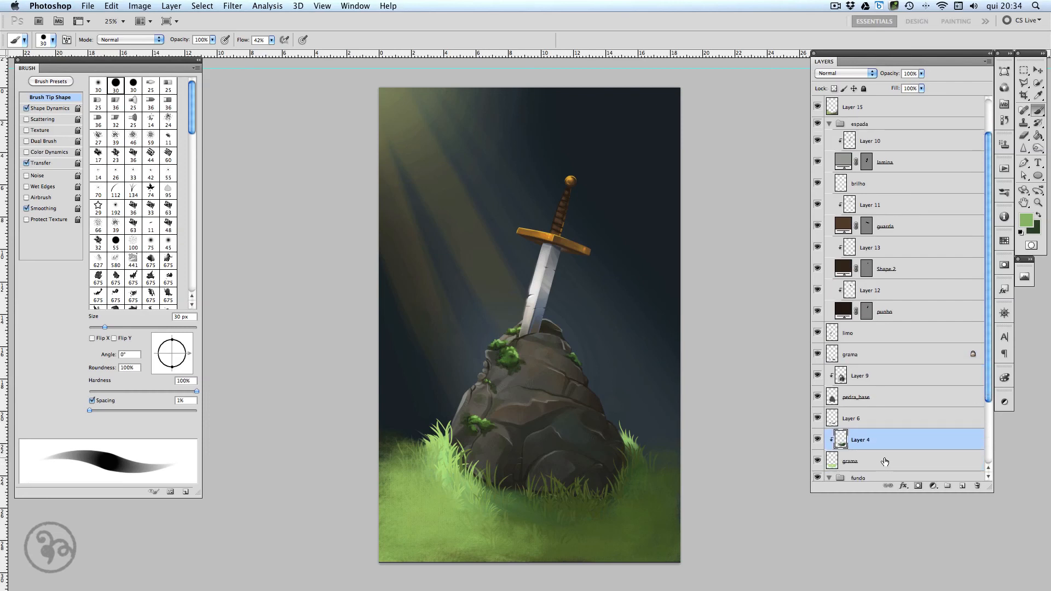
pyautogui.press('super+e')
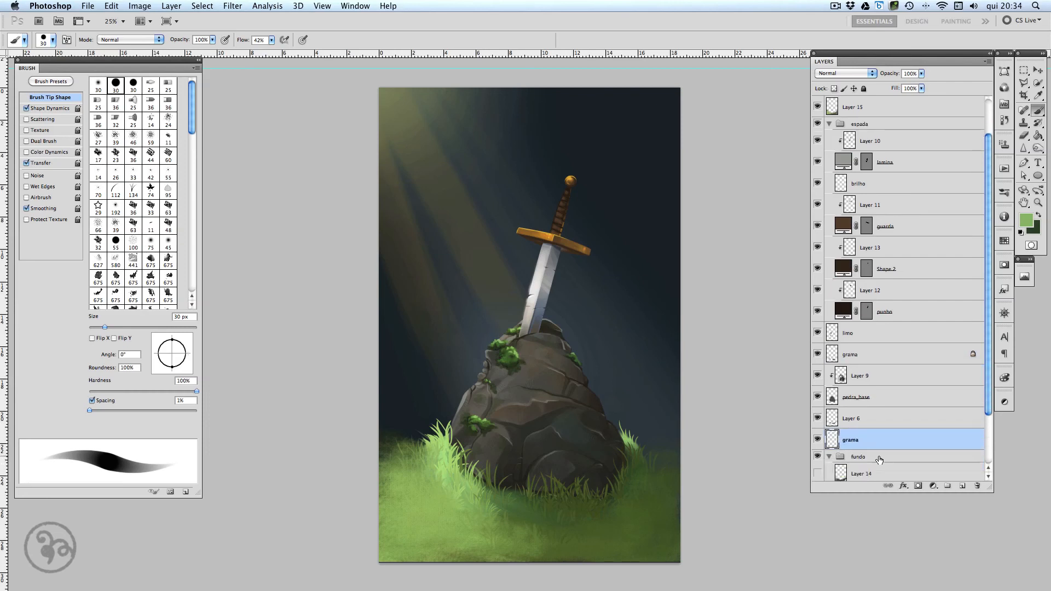
# Shift the merged grama layer's midtones towards yellow and red with Color Balance.
pyautogui.press('super+b')
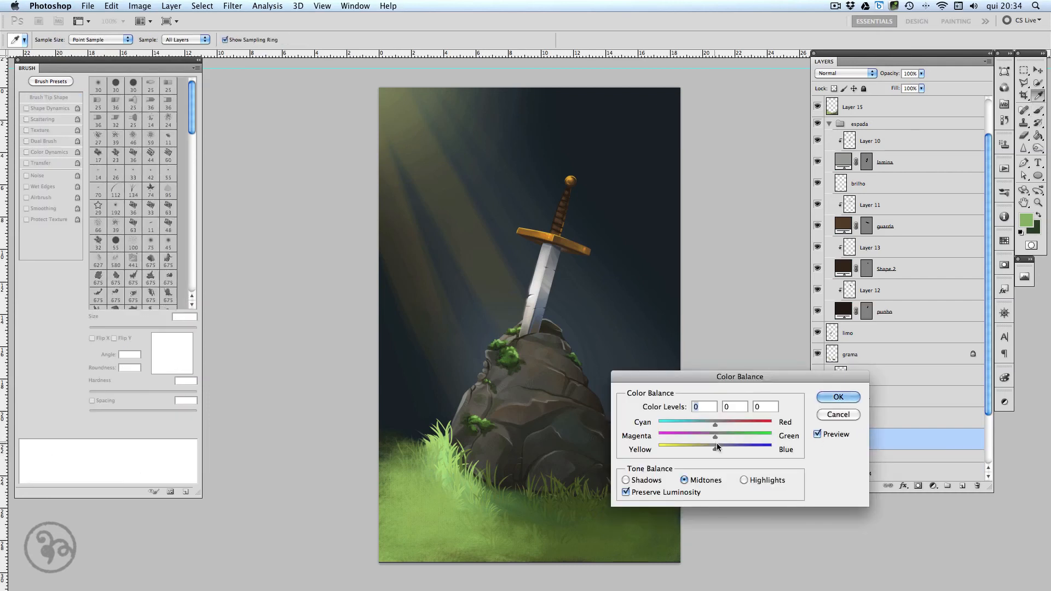
pyautogui.moveTo(715, 449); pyautogui.dragTo(722, 421)
pyautogui.click(838, 397)
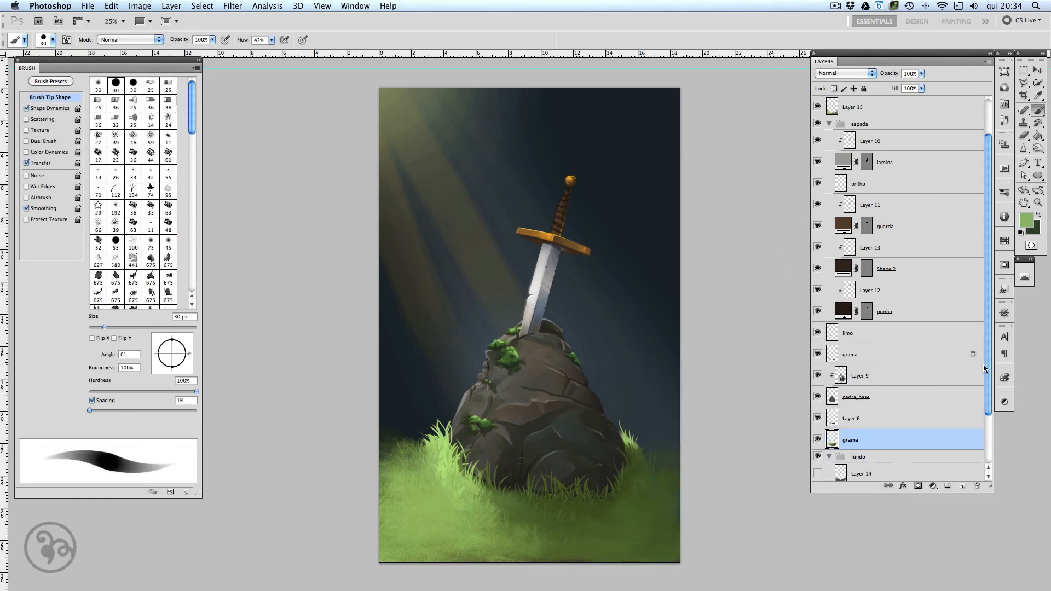
# Shift the midtones of the limo layer towards red with a Color Balance level of +13, and return to the Brush tool.
pyautogui.click(904, 340)
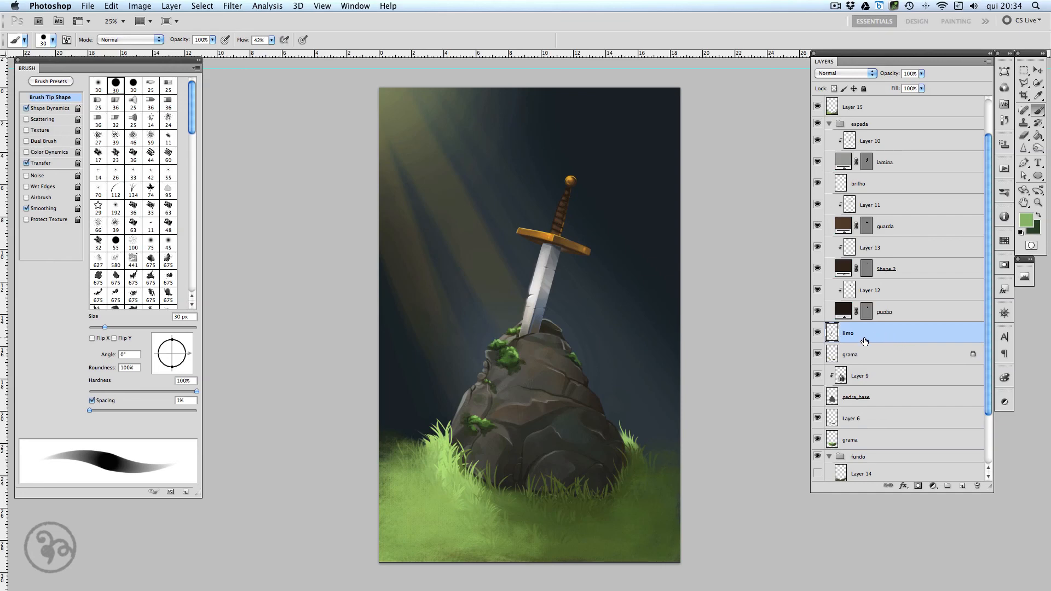
pyautogui.hotkey('ctrl', 'b')
pyautogui.moveTo(715, 425); pyautogui.dragTo(722, 425)
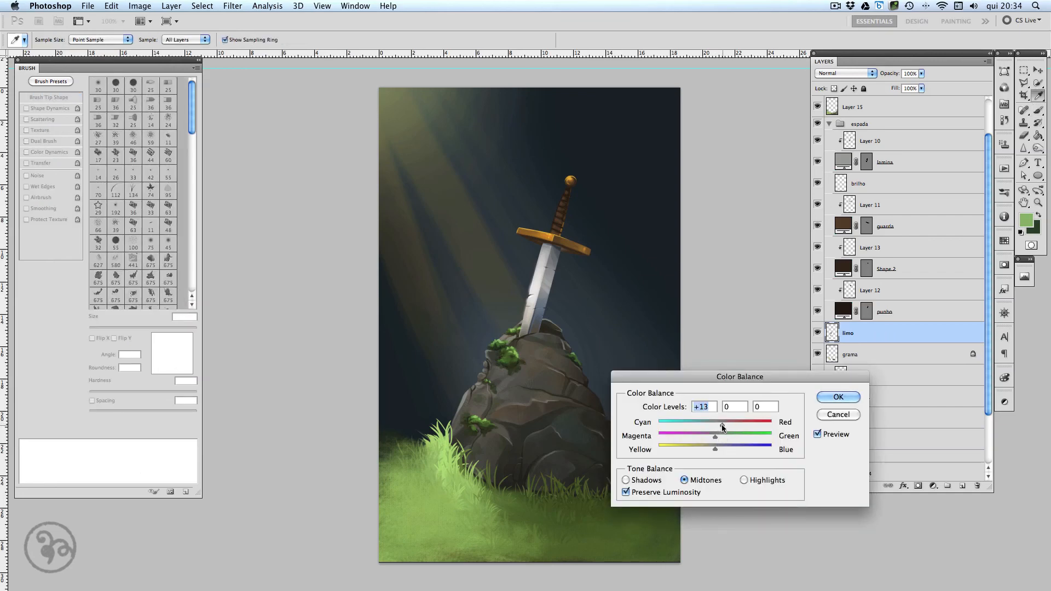
pyautogui.press('Return')
pyautogui.press('b')
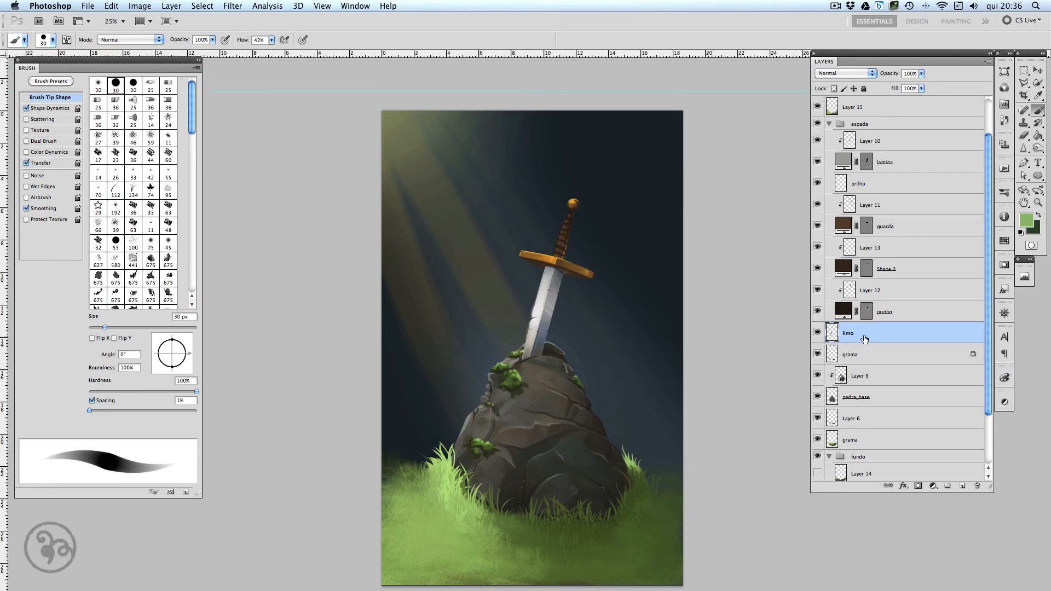
pyautogui.click(922, 73)
pyautogui.moveTo(908, 81); pyautogui.dragTo(925, 95)
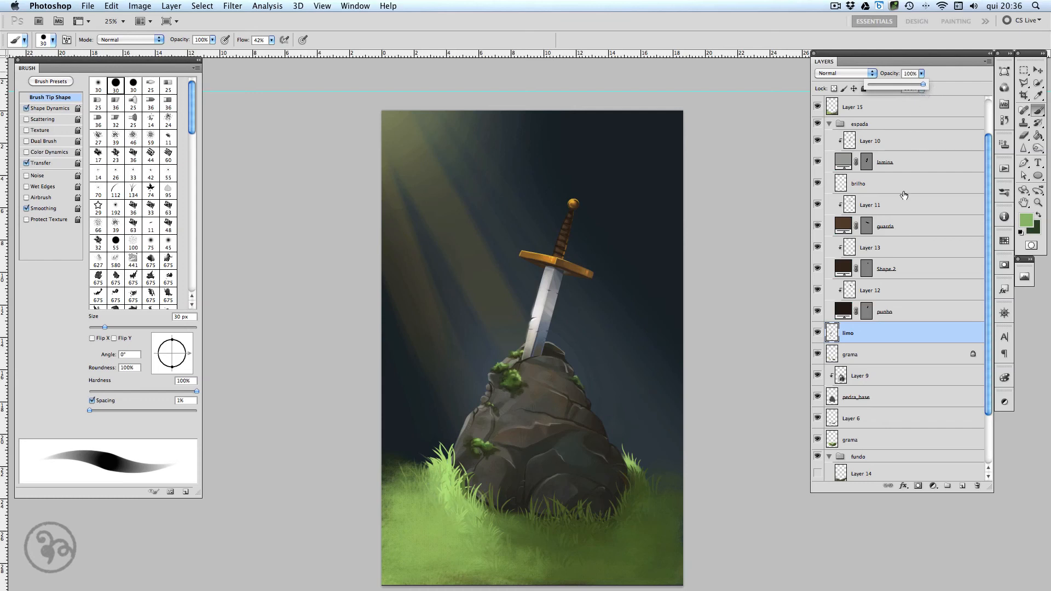
pyautogui.click(882, 348)
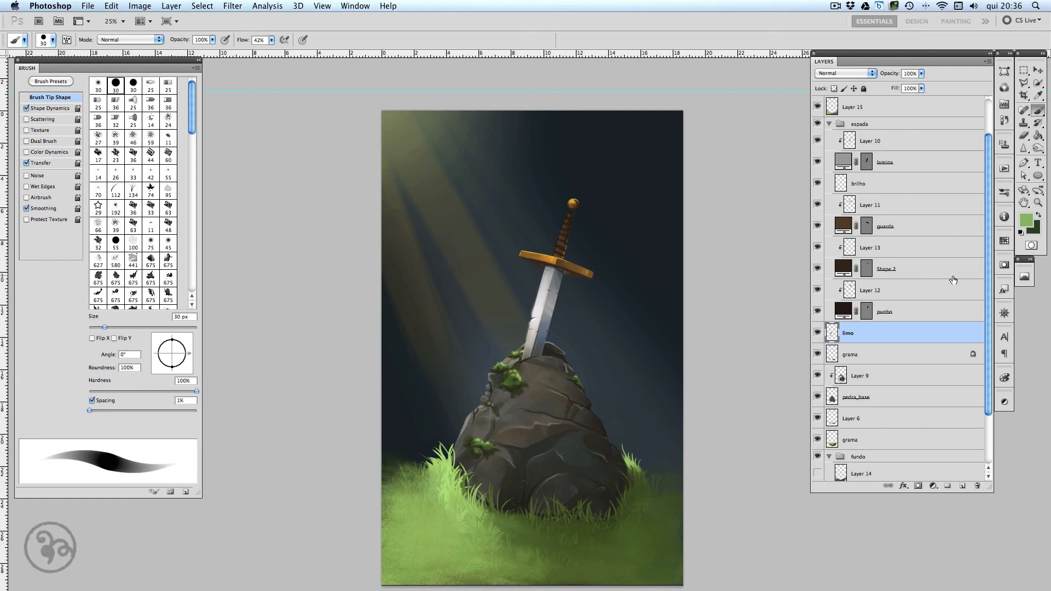
pyautogui.scroll(2, 981, 225)
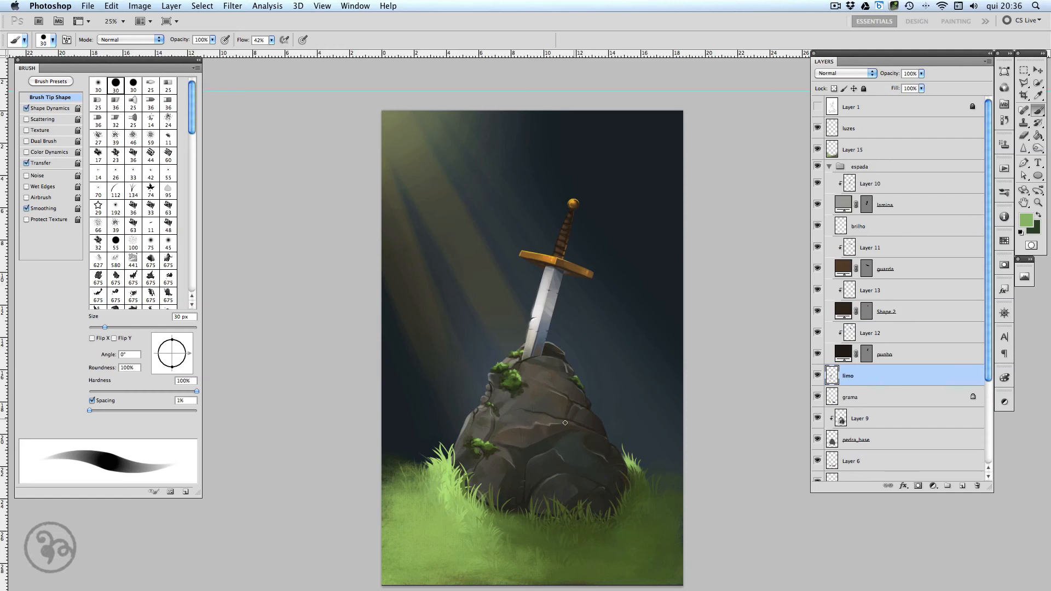
# Create a new clipped layer directly above the rock's Layer 9 and name it luz.
pyautogui.press('v')
pyautogui.click(515, 438)
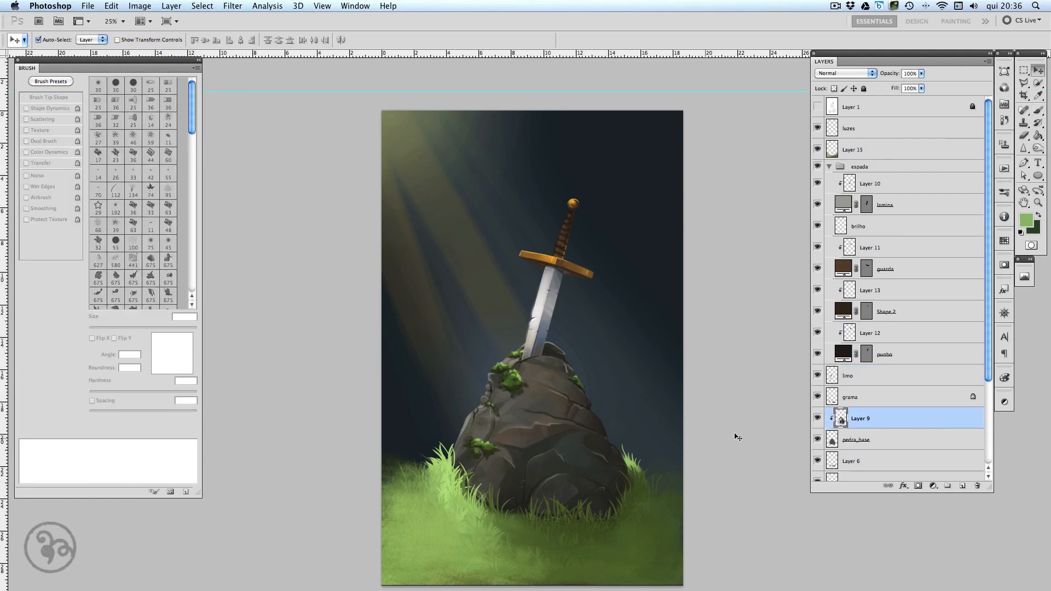
pyautogui.moveTo(948, 470); pyautogui.dragTo(962, 484)
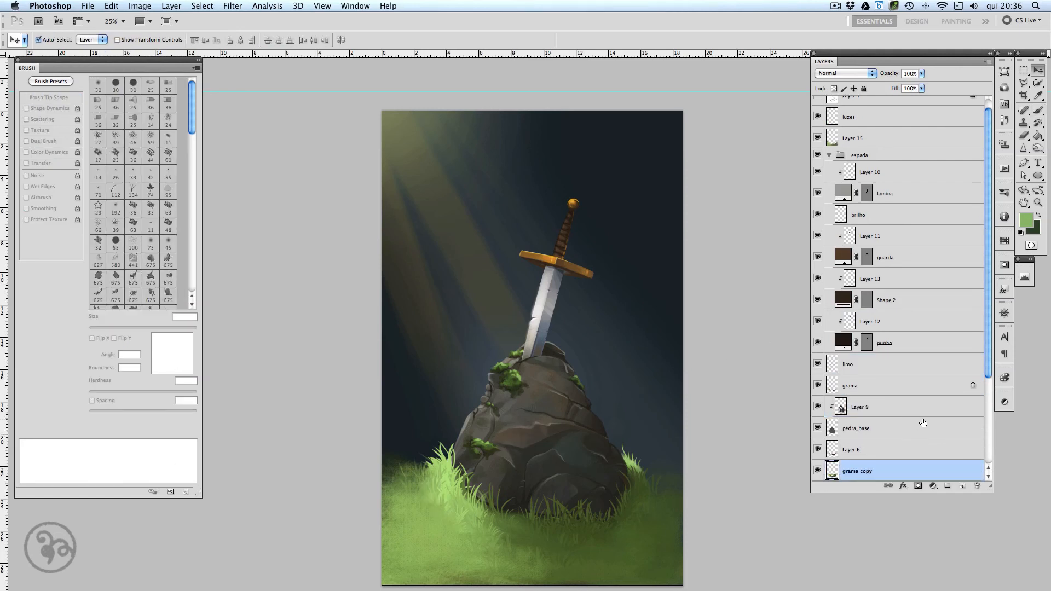
pyautogui.press('super+z')
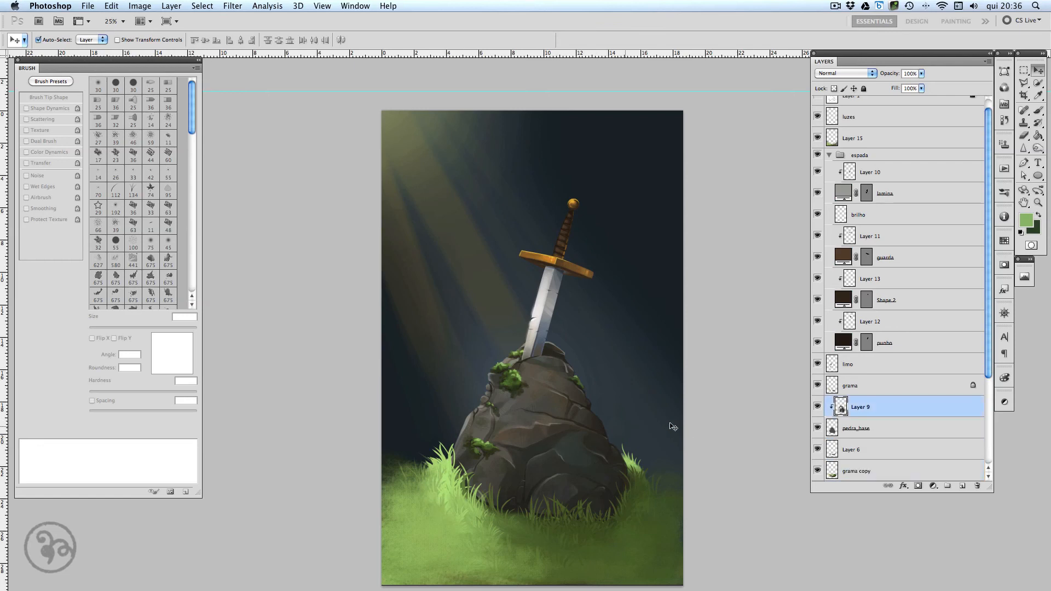
pyautogui.click(962, 486)
pyautogui.keyDown('alt'); pyautogui.click(901, 417); pyautogui.keyUp('alt')
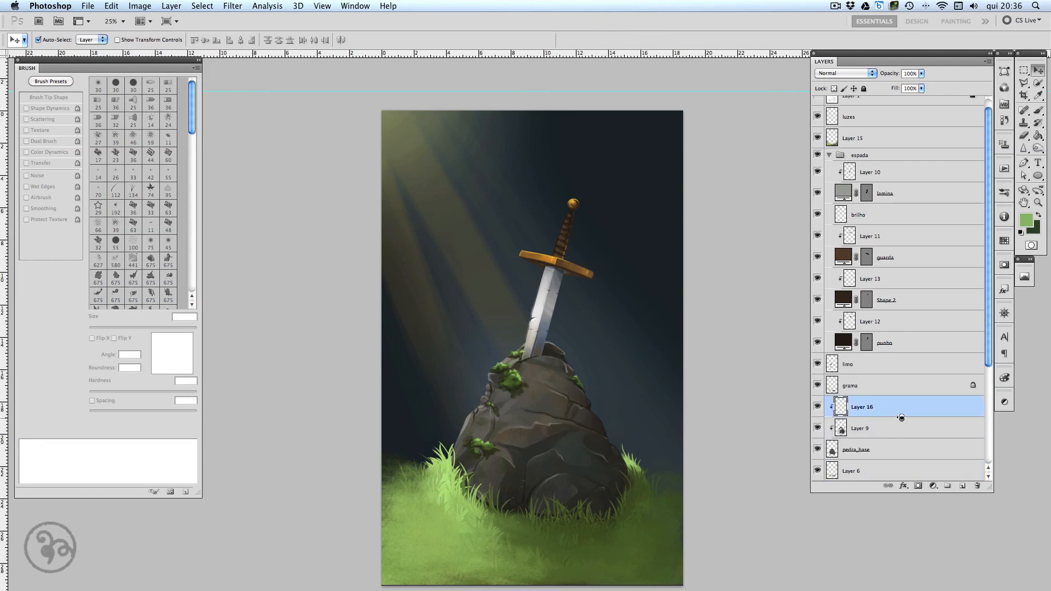
pyautogui.doubleClick(866, 416)
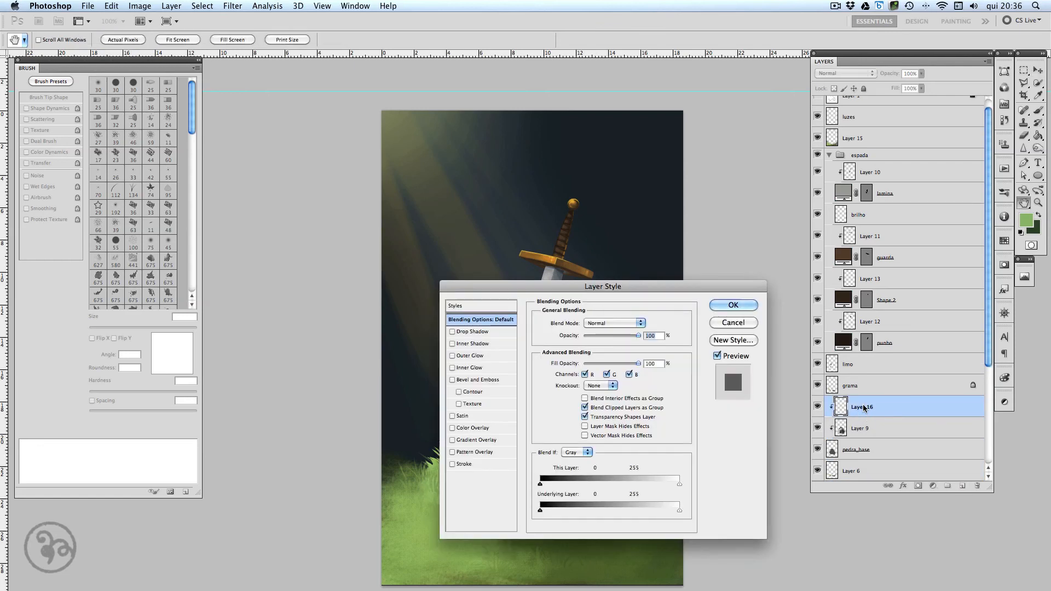
pyautogui.click(718, 321)
pyautogui.doubleClick(862, 407)
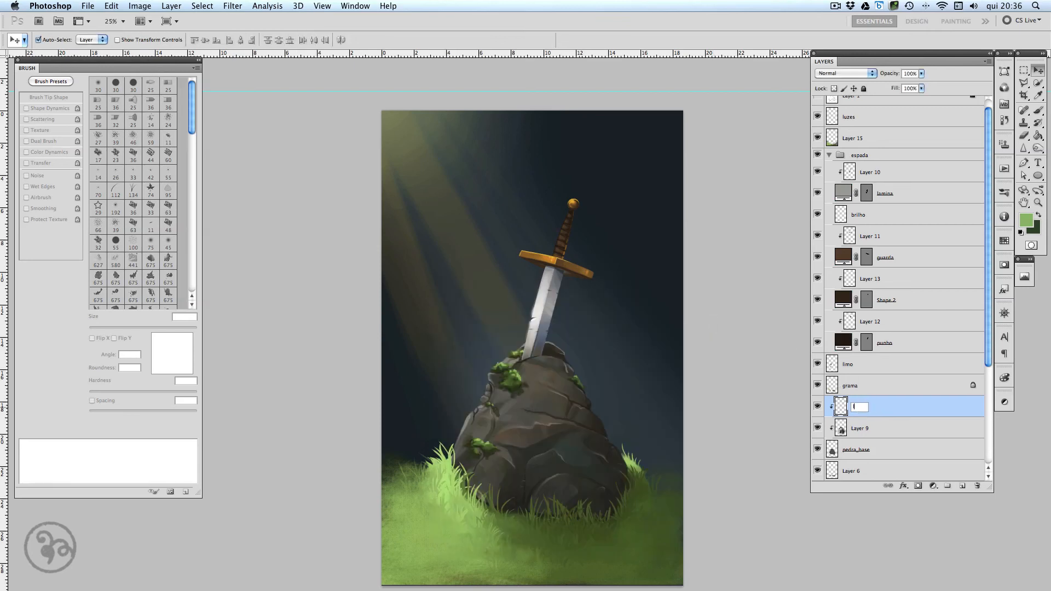
pyautogui.press('Return')
# Sample the golden yellow of the sword guard as the foreground colour and turn off Shape Dynamics for the brush.
pyautogui.press('i')
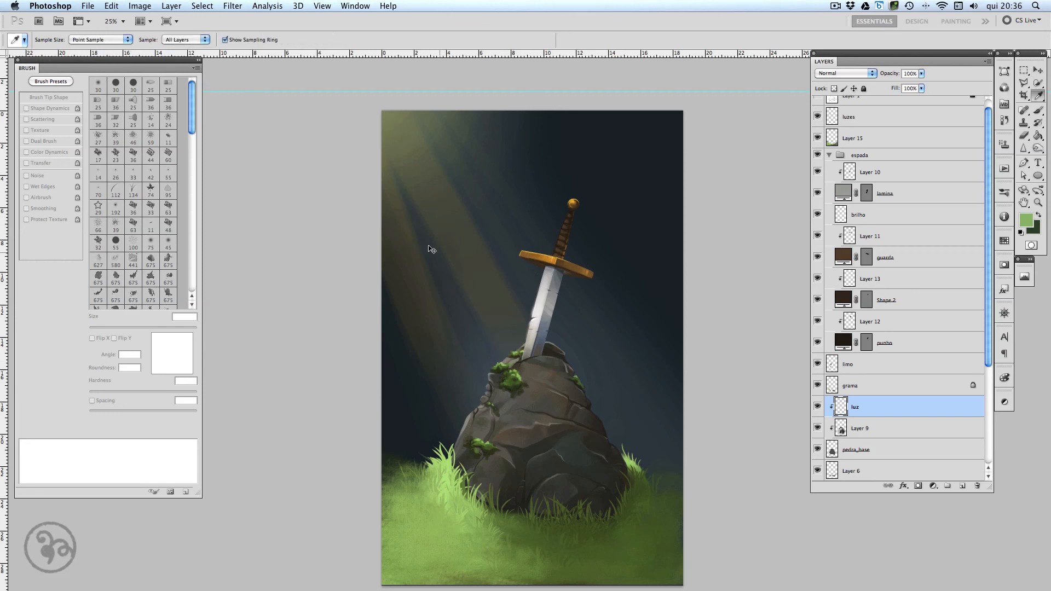
pyautogui.click(400, 122)
pyautogui.moveTo(548, 252); pyautogui.dragTo(555, 257)
pyautogui.press('b')
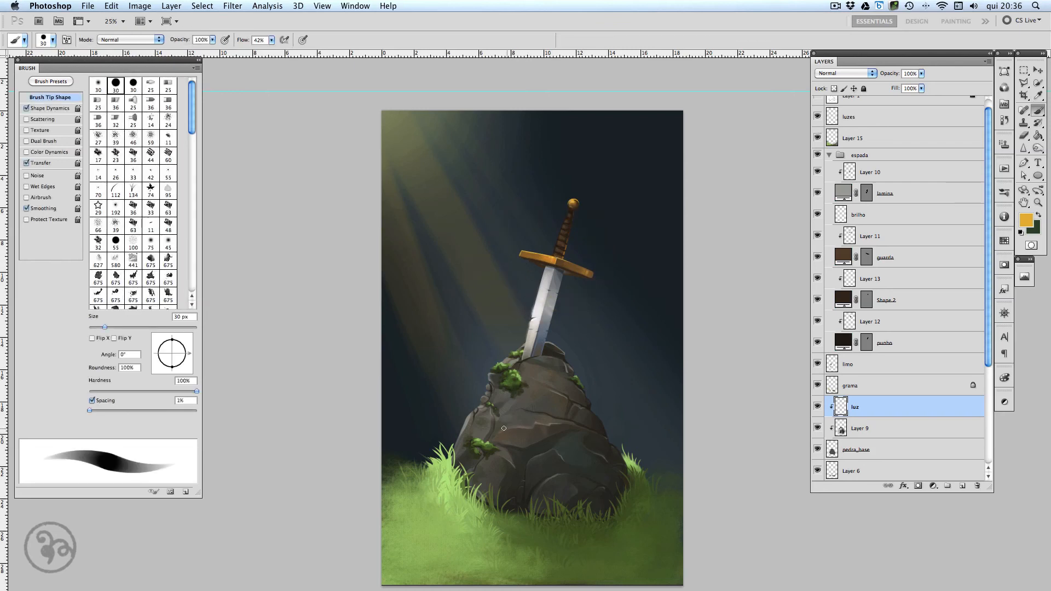
pyautogui.click(27, 108)
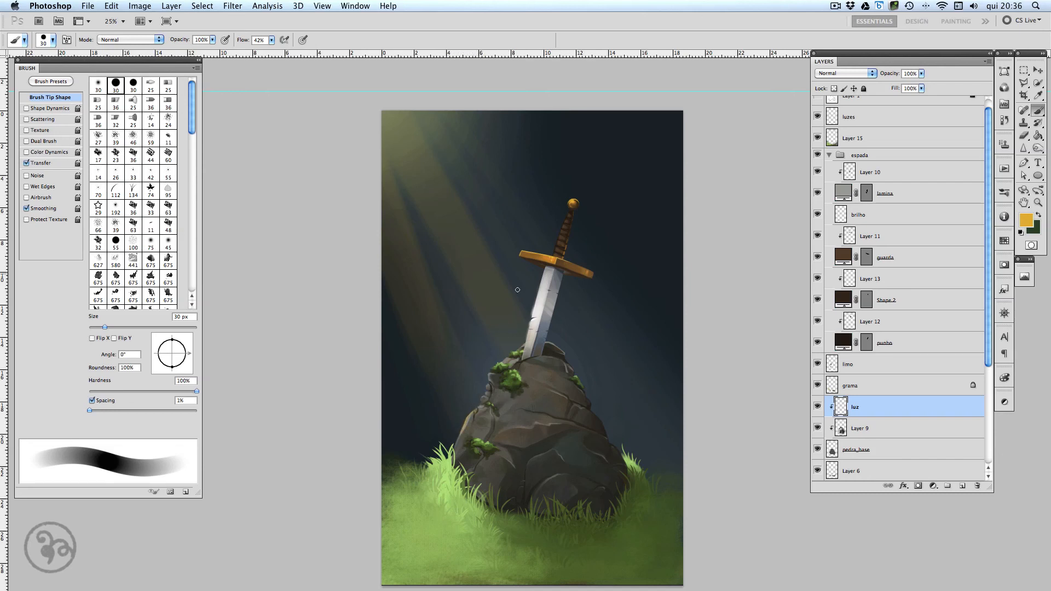
# Paint subtle golden light on the rock's surface on the luz layer with a 40 px brush at 10% opacity.
pyautogui.press('super+equal')
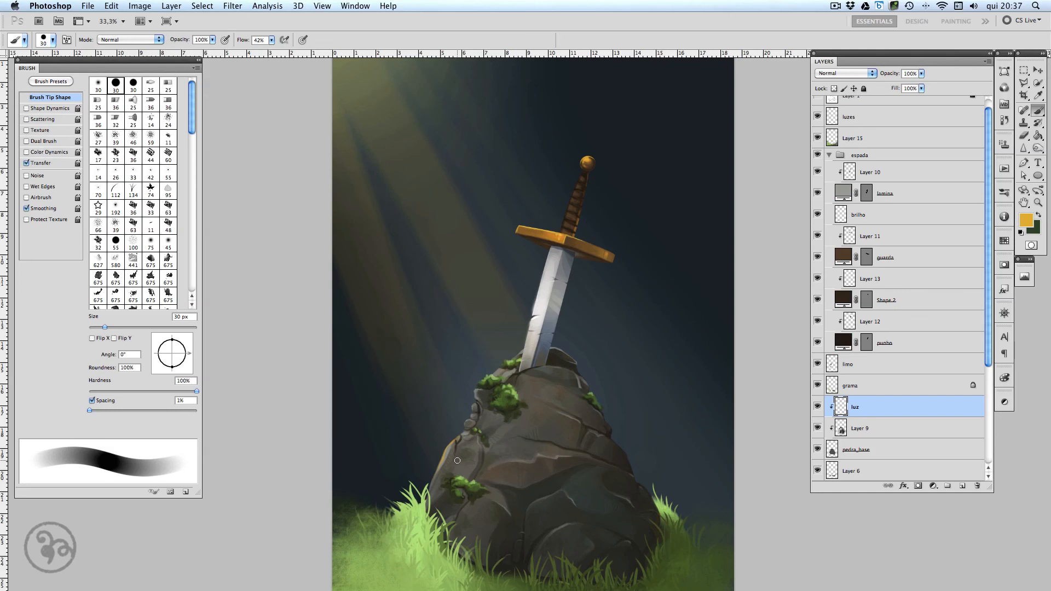
pyautogui.press('[')
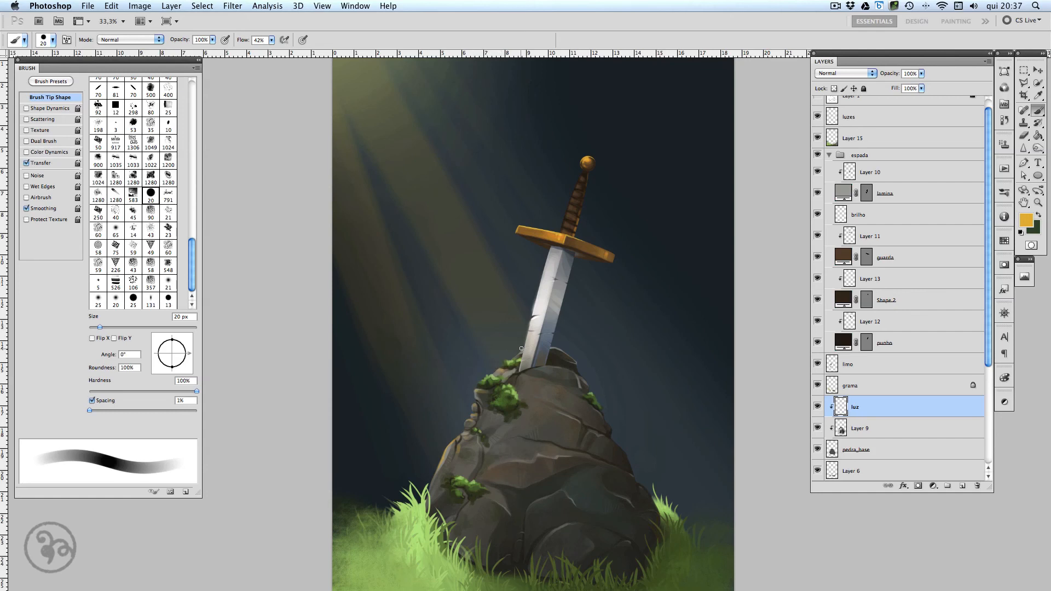
pyautogui.press(']')
pyautogui.press(']')
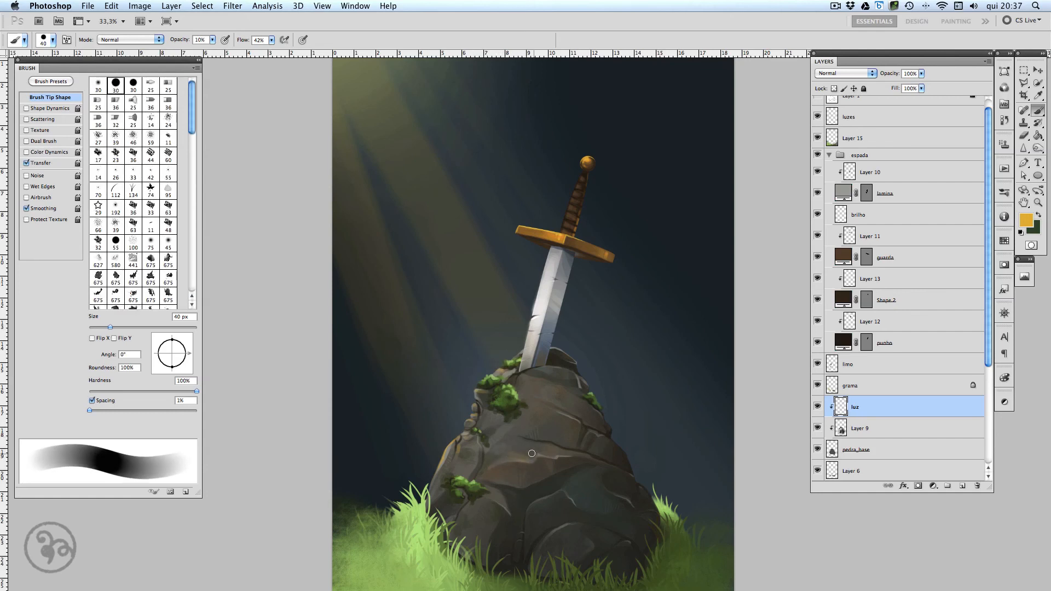
pyautogui.moveTo(532, 454); pyautogui.dragTo(536, 457)
pyautogui.moveTo(550, 393); pyautogui.dragTo(547, 387)
pyautogui.moveTo(466, 444); pyautogui.dragTo(463, 432)
# Tint the edges of the sword blade with golden light on Layer 10, using a 40 px brush at 0% hardness.
pyautogui.press('v')
pyautogui.click(544, 307)
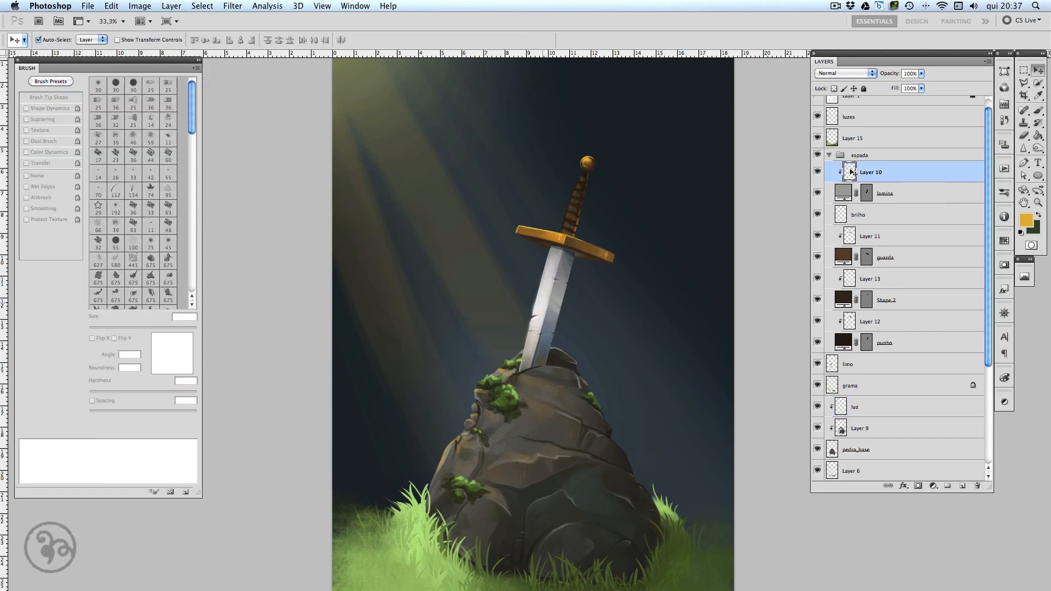
pyautogui.press('b')
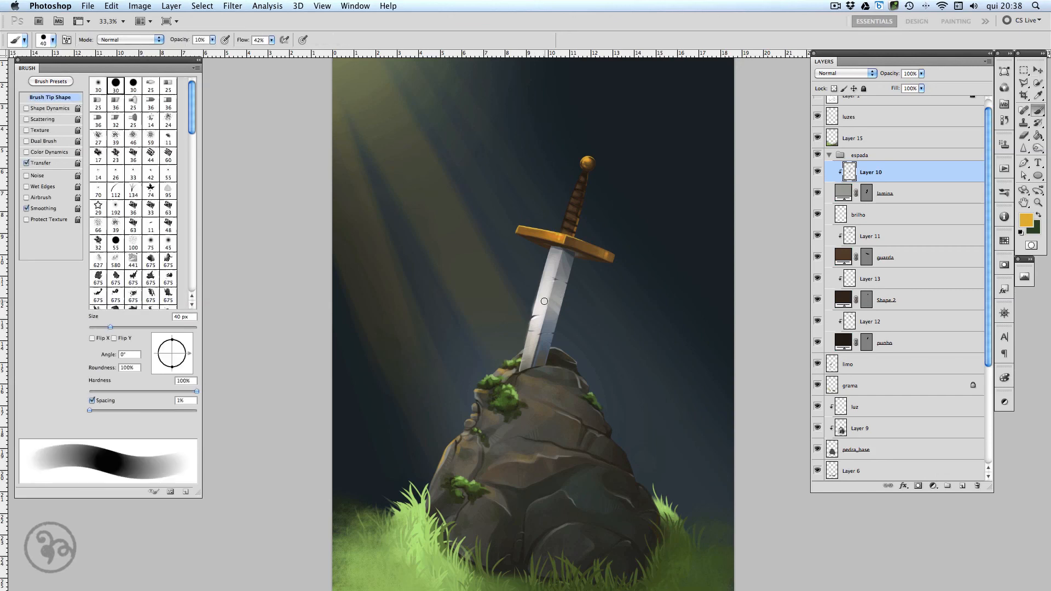
pyautogui.click(86, 390)
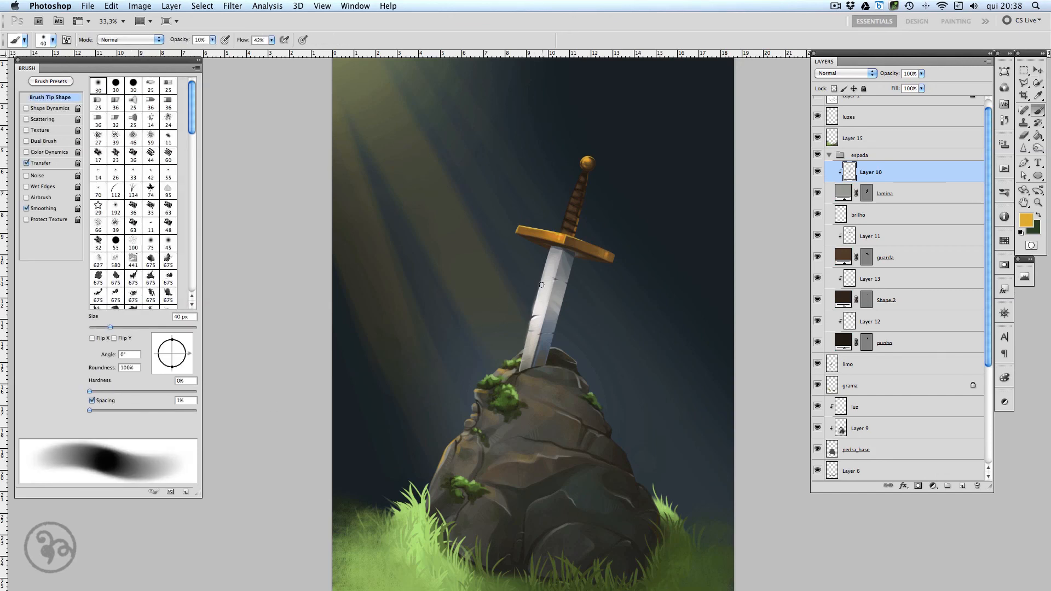
pyautogui.moveTo(546, 256); pyautogui.dragTo(515, 373)
pyautogui.moveTo(572, 255); pyautogui.dragTo(562, 336)
pyautogui.moveTo(572, 256); pyautogui.dragTo(557, 249)
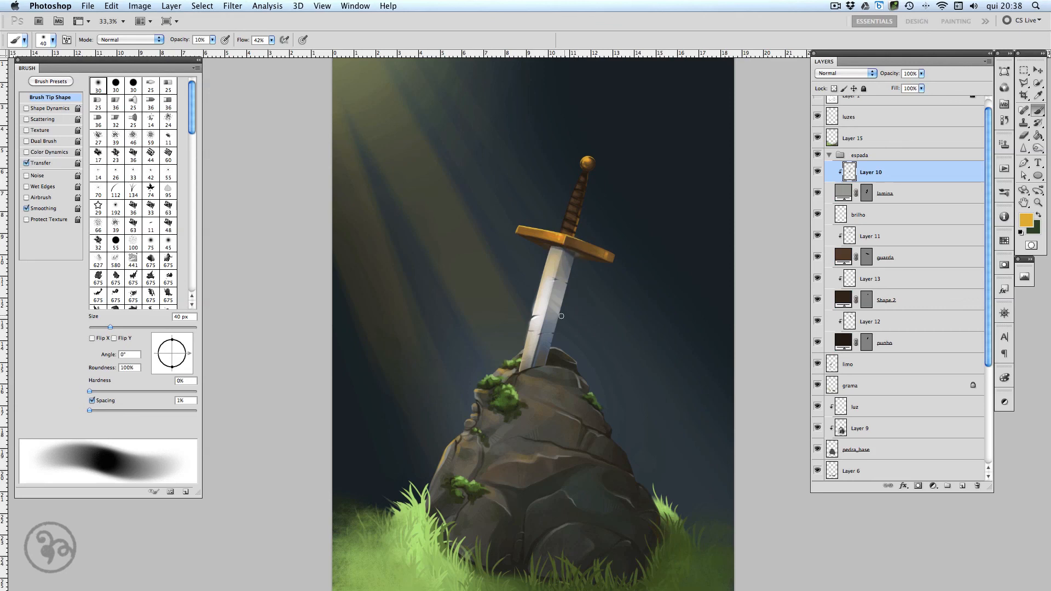
pyautogui.moveTo(538, 296); pyautogui.dragTo(529, 315)
# Paint a soft golden glow around the sword guard on the brilho layer with a 60 px brush.
pyautogui.click(879, 224)
pyautogui.press(']')
pyautogui.press(']')
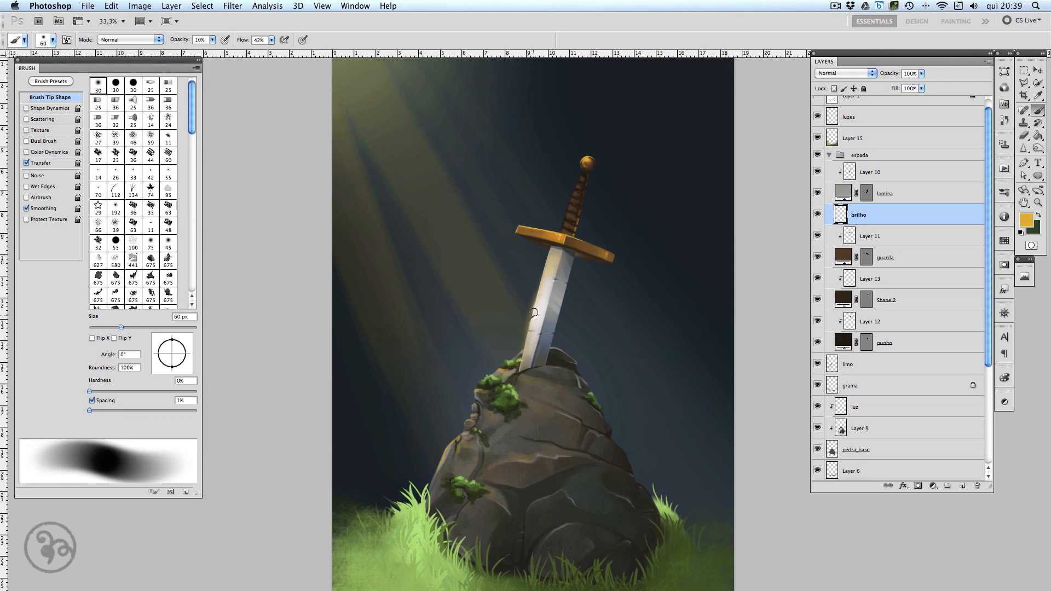
pyautogui.moveTo(553, 234); pyautogui.dragTo(520, 228)
# Soften the glow along the sword guard with a soft 60 px Eraser at 10% opacity.
pyautogui.press('e')
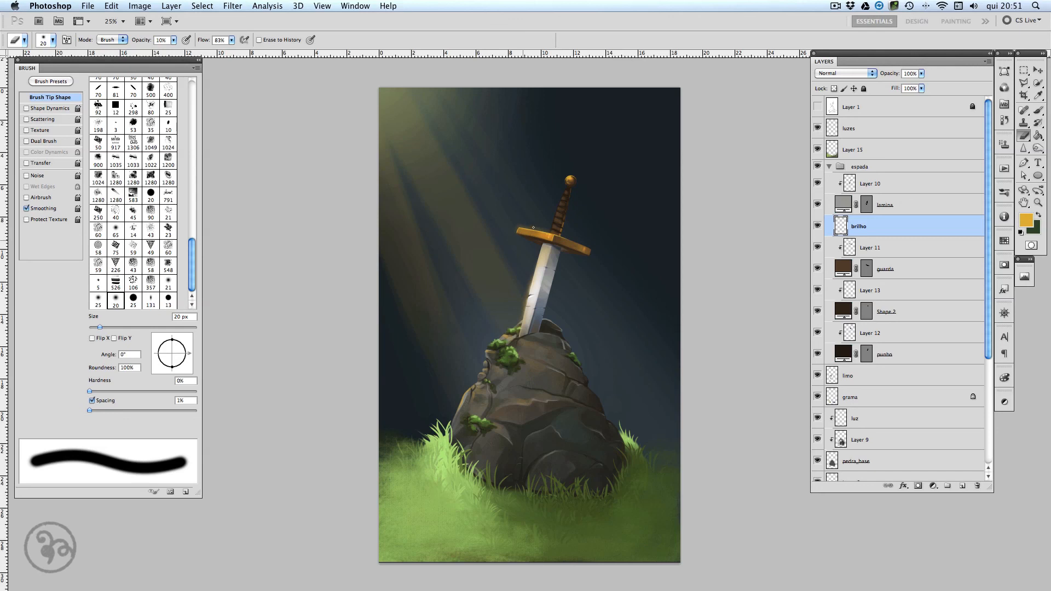
pyautogui.press(',')
pyautogui.hotkey('shift', ',')
pyautogui.press(']')
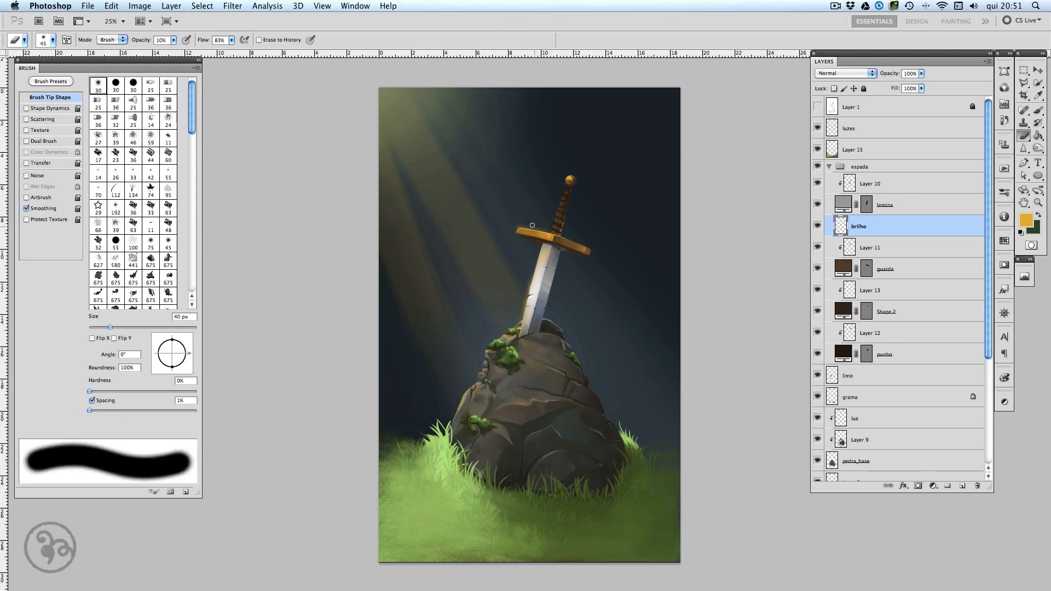
pyautogui.press(']')
pyautogui.press(']')
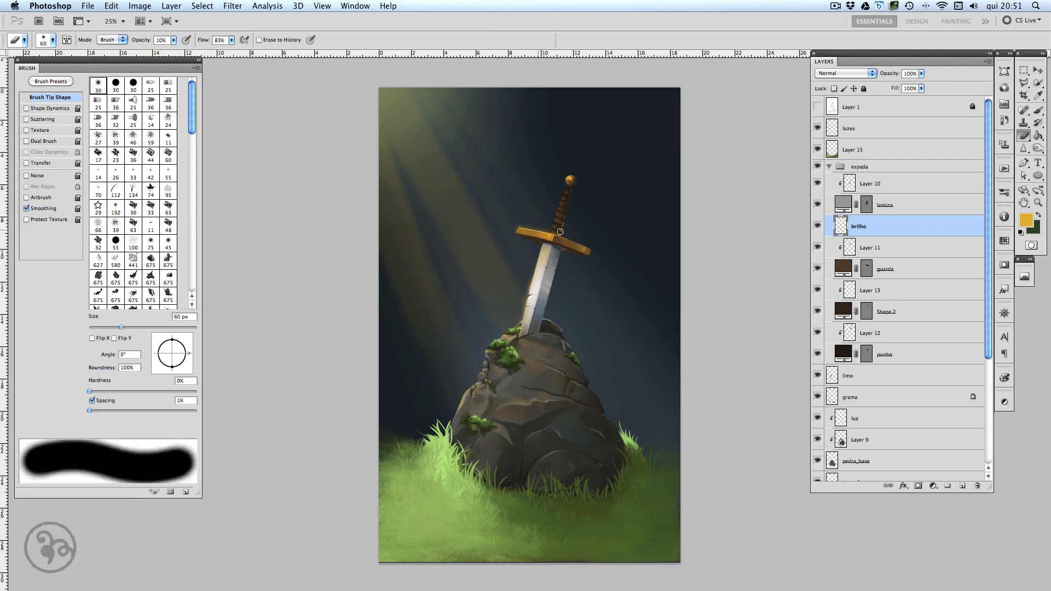
pyautogui.moveTo(558, 234); pyautogui.dragTo(551, 232)
pyautogui.moveTo(530, 224); pyautogui.dragTo(579, 246)
# Select the grama layer with the grass blades in front of the rock and unlock its transparent pixels.
pyautogui.press('super+plus')
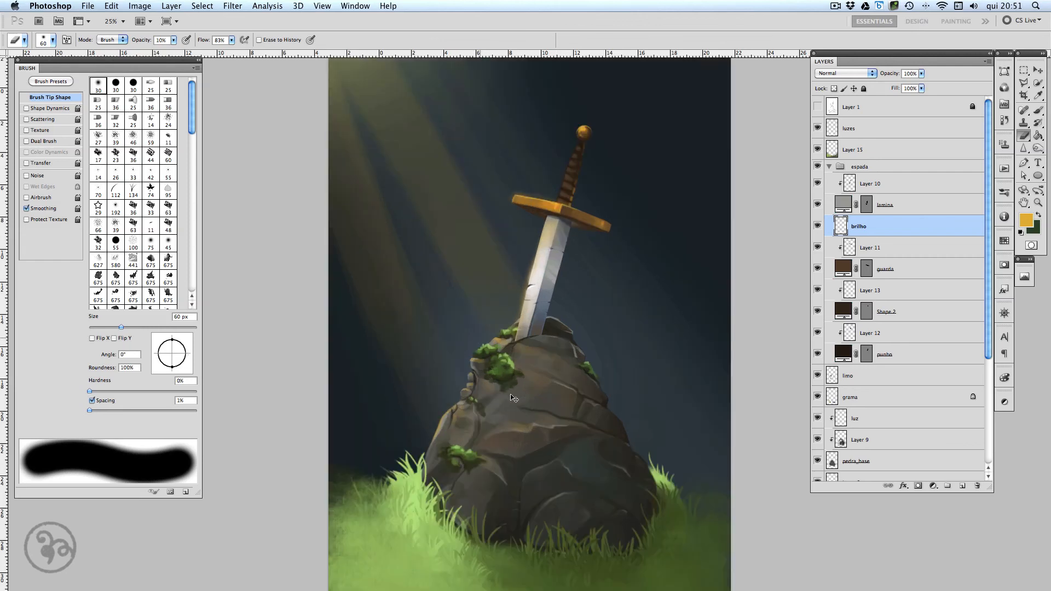
pyautogui.scroll(-3, 527, 394)
pyautogui.moveTo(528, 393); pyautogui.dragTo(529, 387)
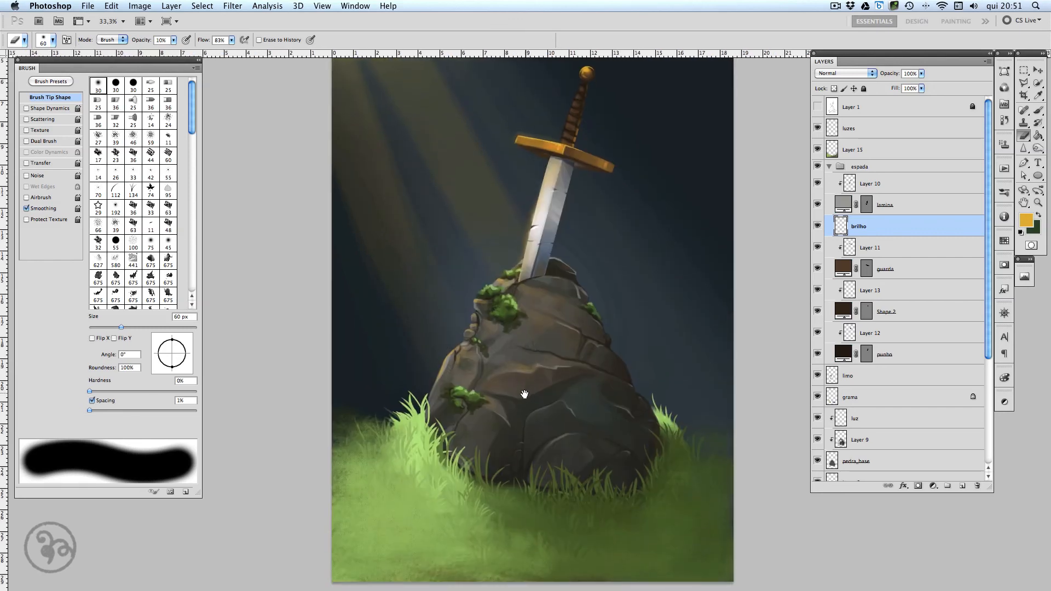
pyautogui.press('v')
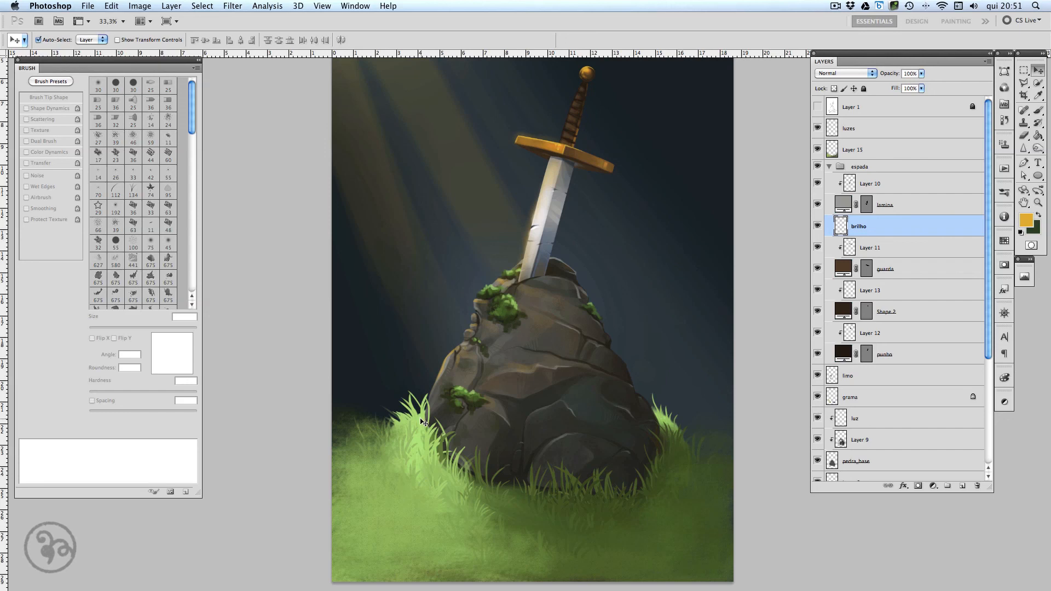
pyautogui.click(419, 434)
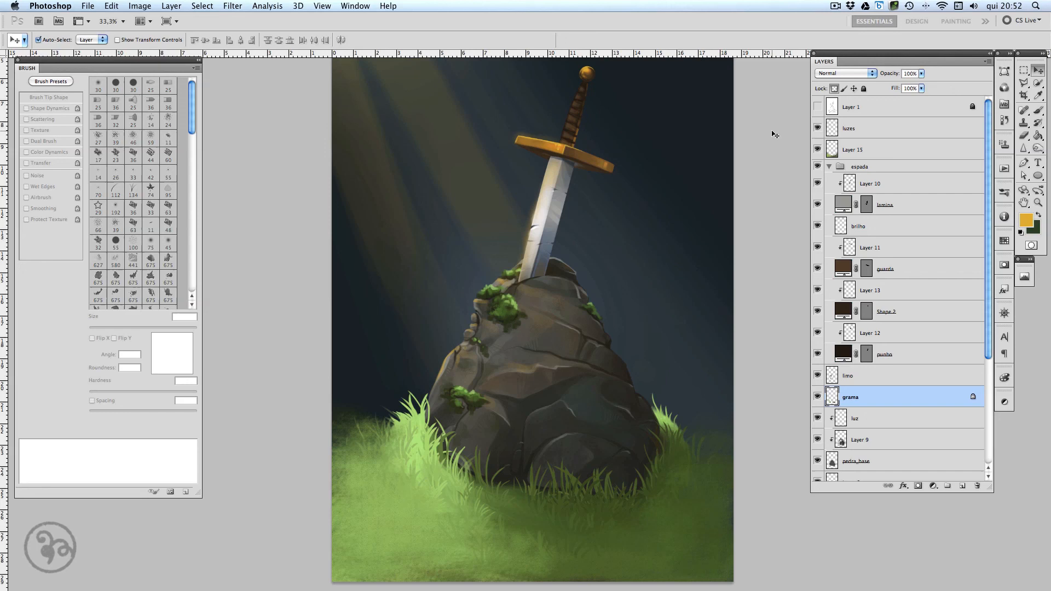
pyautogui.click(834, 88)
# Set up a light green 28 px brush with 100% hardness and Shape Dynamics enabled, and select Layer 15.
pyautogui.press('b')
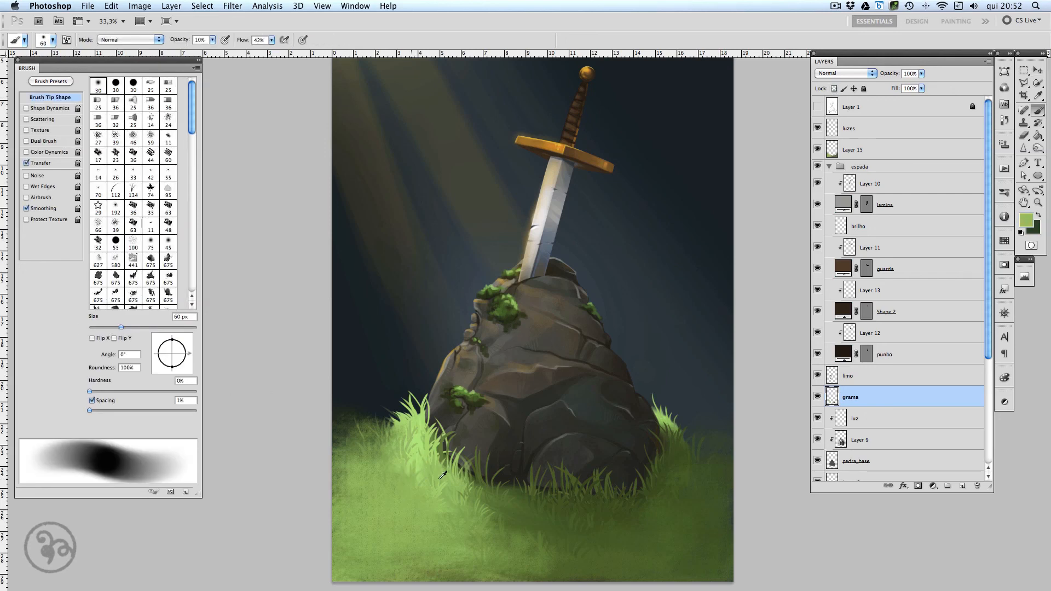
pyautogui.moveTo(120, 328); pyautogui.dragTo(100, 329)
pyautogui.moveTo(90, 391); pyautogui.dragTo(203, 393)
pyautogui.click(26, 107)
pyautogui.click(94, 327)
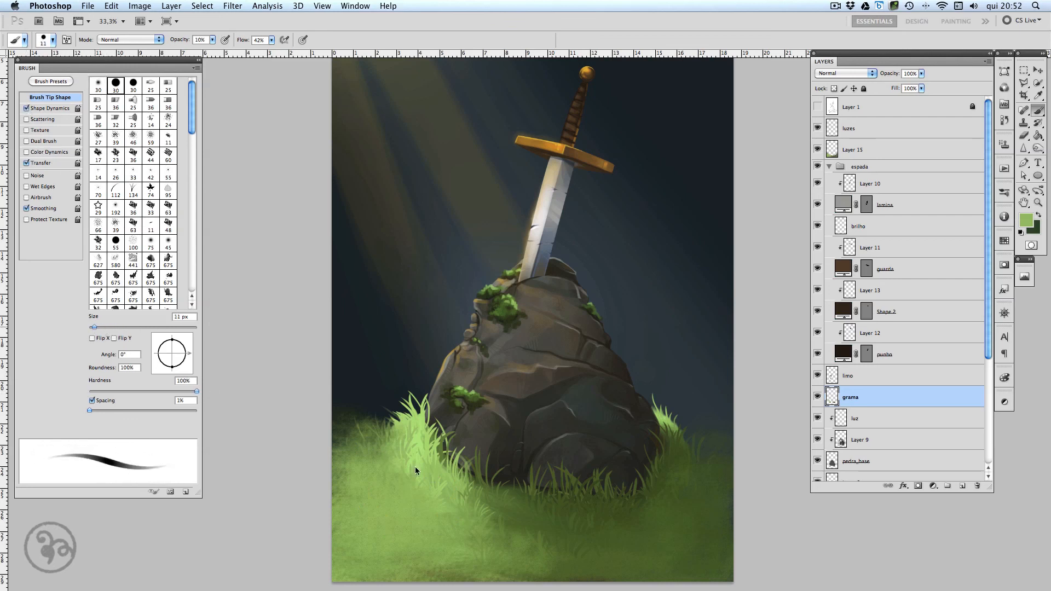
pyautogui.press('[')
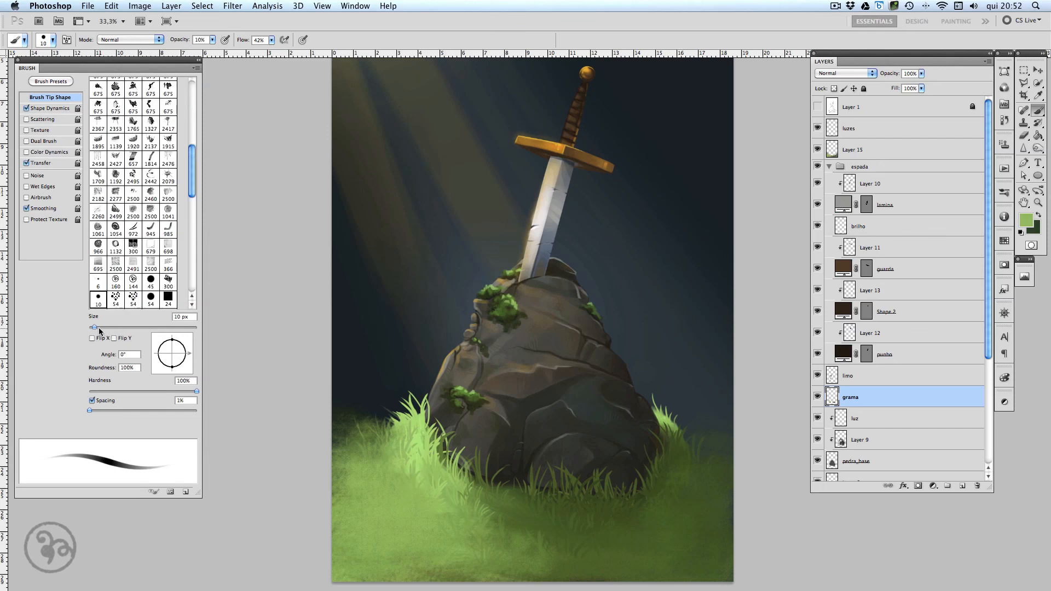
pyautogui.moveTo(97, 327)
pyautogui.mouseDown()
pyautogui.moveTo(188, 327)
pyautogui.moveTo(104, 328)
pyautogui.mouseUp()
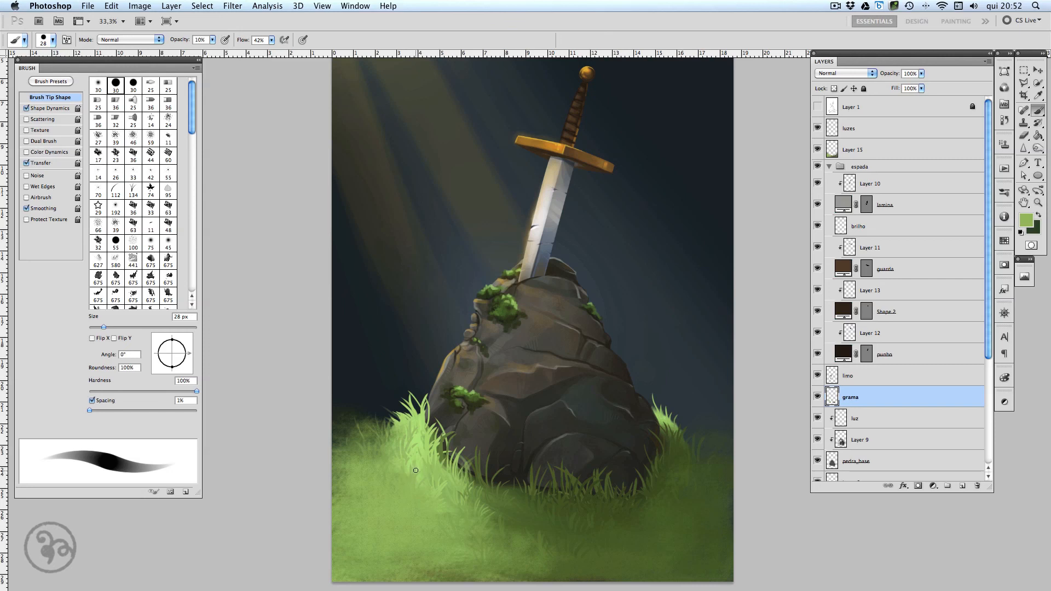
pyautogui.click(914, 157)
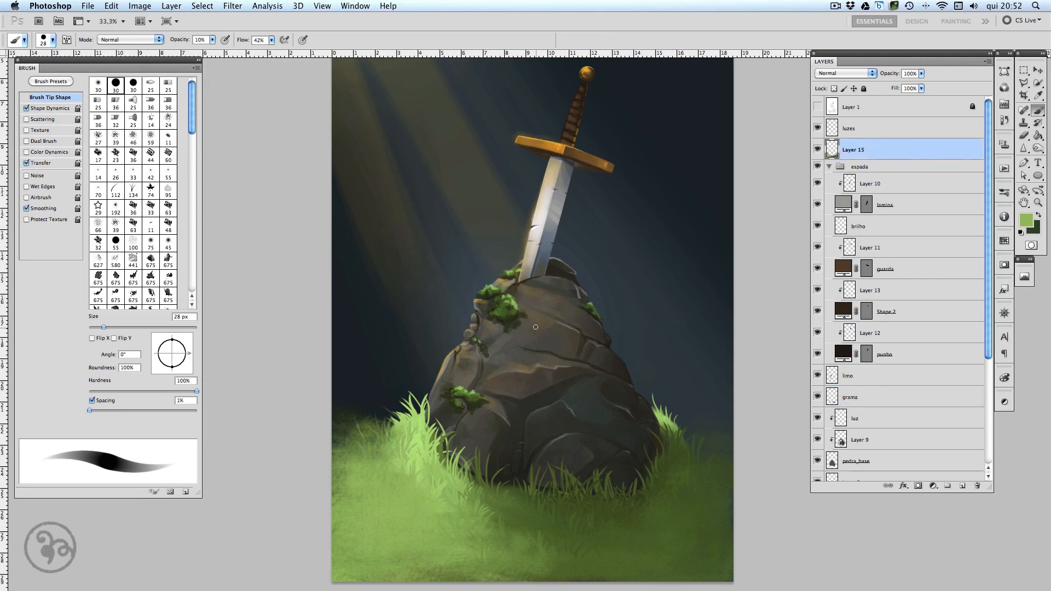
# Select the grama layer and set the brush to 100% opacity, with Shape Dynamics on and Transfer off.
pyautogui.click(818, 396)
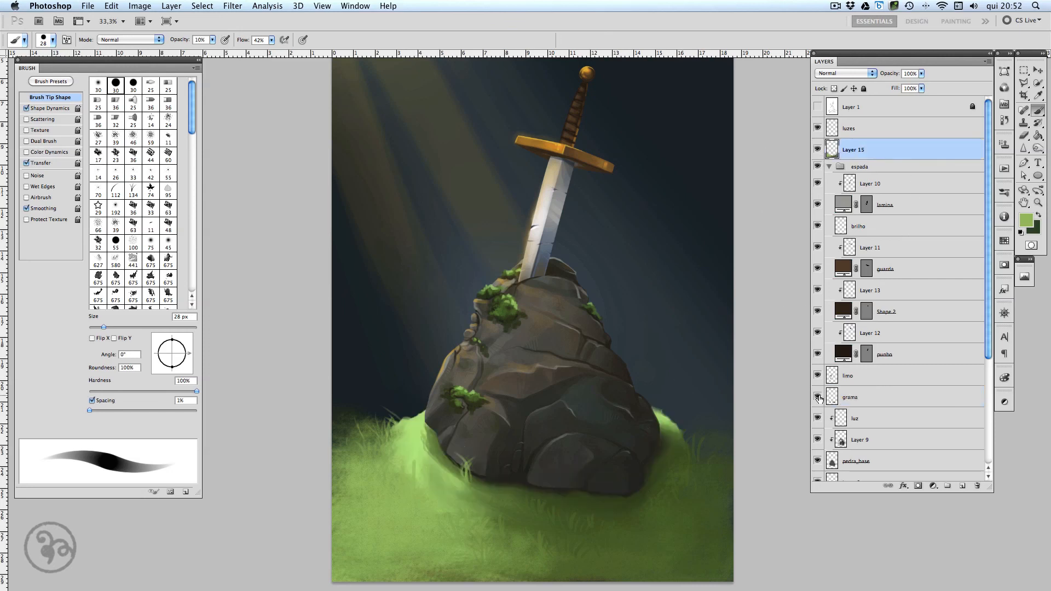
pyautogui.click(817, 396)
pyautogui.click(876, 397)
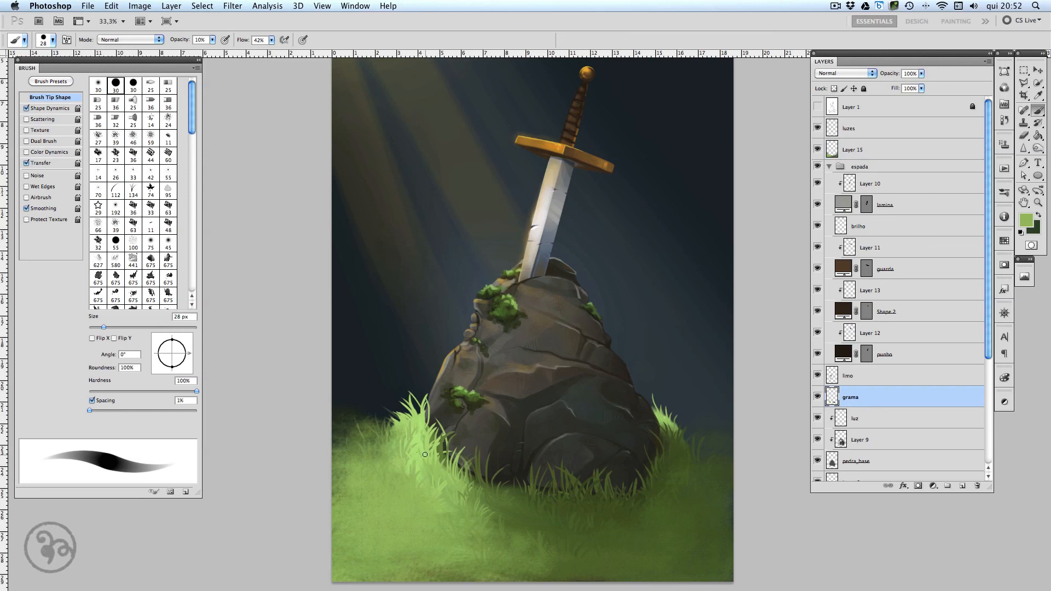
pyautogui.press('0')
pyautogui.click(27, 108)
pyautogui.keyDown('alt'); pyautogui.click(388, 435); pyautogui.keyUp('alt')
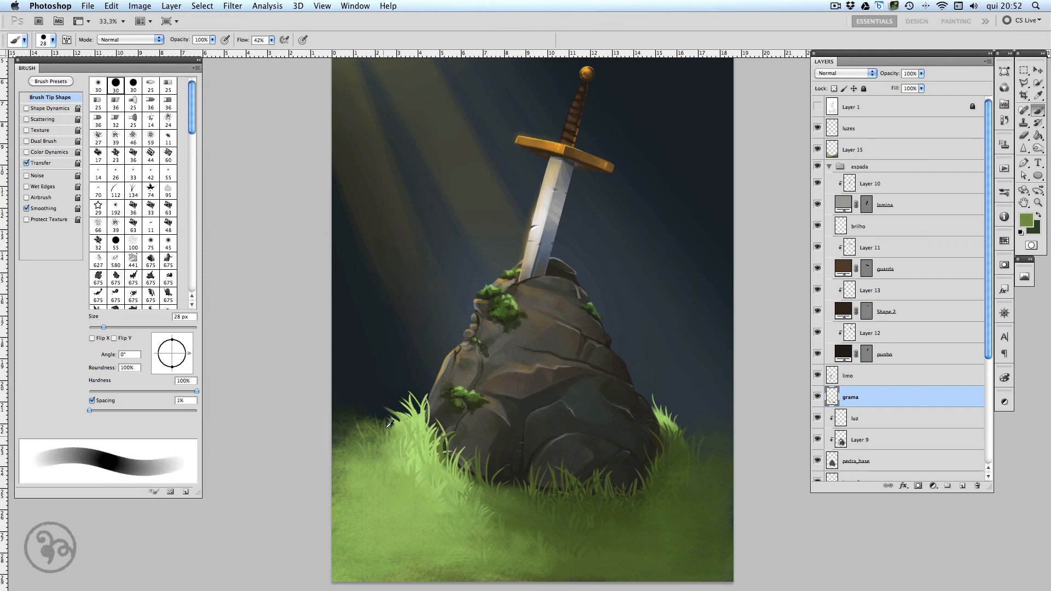
pyautogui.click(26, 108)
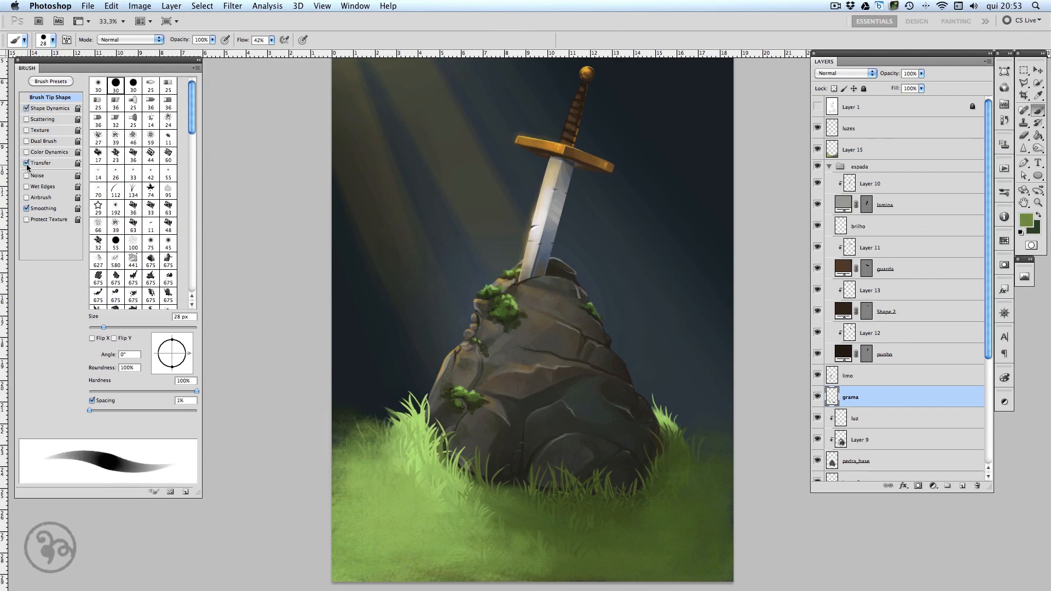
pyautogui.click(26, 162)
# Paint light green grass blades on the grama layer along the rock's left side and base, using greens sampled from the grass.
pyautogui.keyDown('alt'); pyautogui.click(403, 432); pyautogui.keyUp('alt')
pyautogui.moveTo(404, 427); pyautogui.dragTo(382, 408)
pyautogui.moveTo(400, 427)
pyautogui.mouseDown()
pyautogui.moveTo(389, 407)
pyautogui.moveTo(416, 401)
pyautogui.mouseUp()
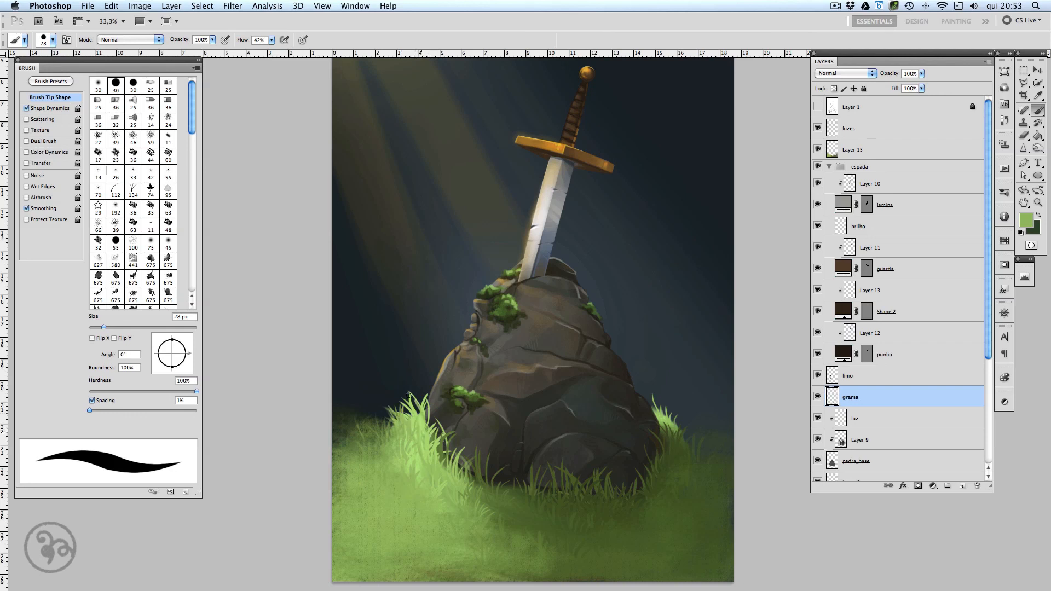
pyautogui.moveTo(427, 440)
pyautogui.mouseDown()
pyautogui.moveTo(422, 422)
pyautogui.moveTo(440, 431)
pyautogui.moveTo(413, 441)
pyautogui.mouseUp()
pyautogui.keyDown('alt'); pyautogui.click(506, 518); pyautogui.keyUp('alt')
pyautogui.moveTo(521, 528)
pyautogui.mouseDown()
pyautogui.moveTo(526, 504)
pyautogui.moveTo(504, 479)
pyautogui.moveTo(550, 485)
pyautogui.moveTo(530, 480)
pyautogui.mouseUp()
pyautogui.press('super+z')
pyautogui.keyDown('alt'); pyautogui.click(515, 488); pyautogui.keyUp('alt')
pyautogui.keyDown('alt'); pyautogui.click(373, 504); pyautogui.keyUp('alt')
# Try painting a grass blade on Layer 15 over the lawn to the lower left of the rock.
pyautogui.click(863, 154)
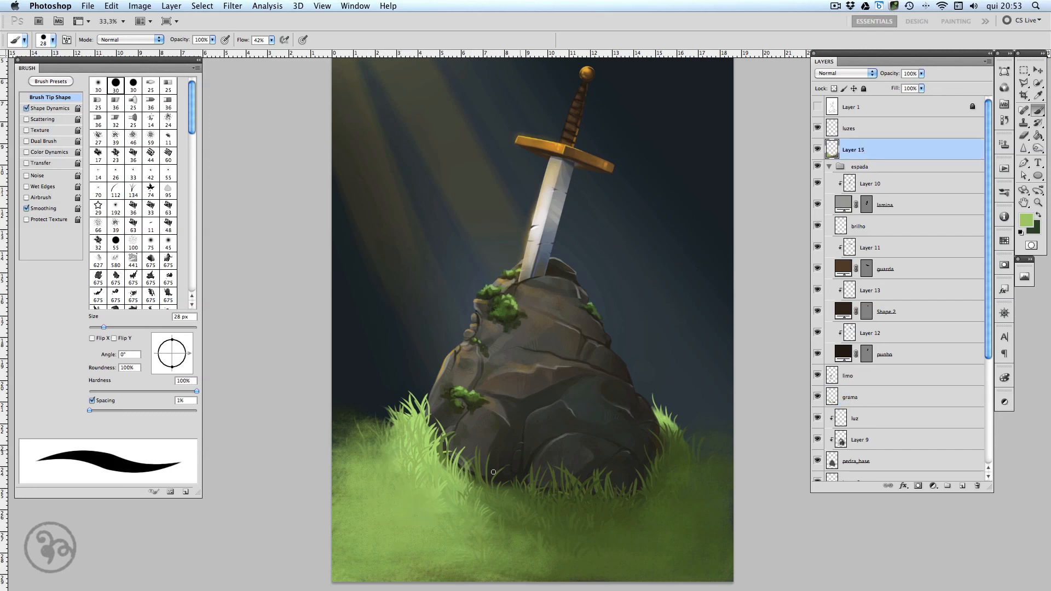
pyautogui.moveTo(414, 501)
pyautogui.mouseDown()
pyautogui.moveTo(439, 542)
pyautogui.moveTo(403, 511)
pyautogui.moveTo(412, 519)
pyautogui.moveTo(425, 509)
pyautogui.moveTo(438, 529)
pyautogui.moveTo(403, 528)
pyautogui.mouseUp()
pyautogui.press('alt+super+z')
pyautogui.press('alt+super+z')
pyautogui.keyDown('alt'); pyautogui.click(402, 512); pyautogui.keyUp('alt')
pyautogui.press('alt+super+z')
pyautogui.press('alt+super+z')
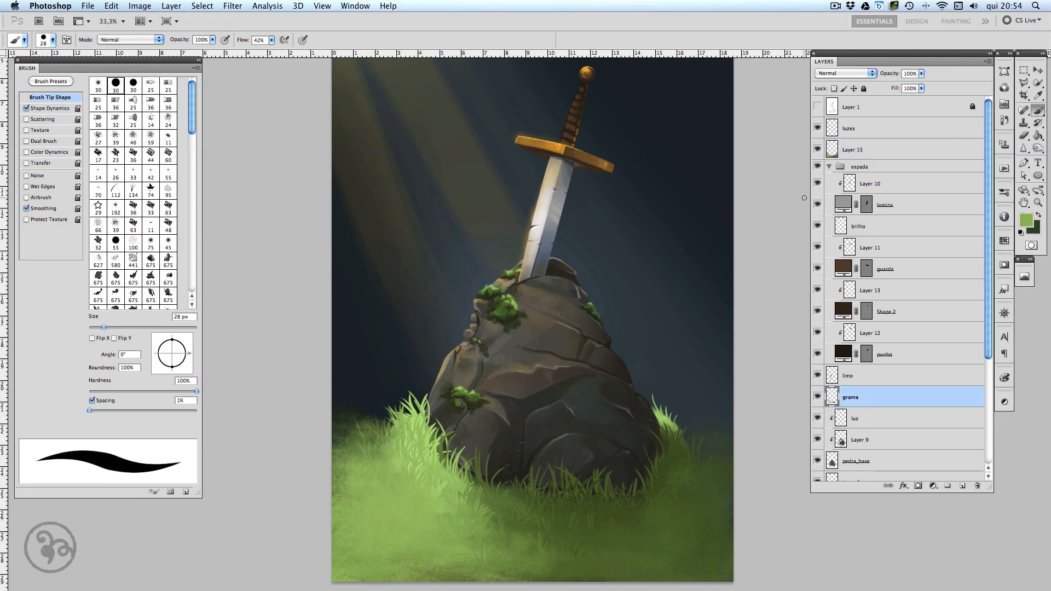
# Paint grass blades on Layer 15 over the lower-left lawn, using greens sampled from the grass.
pyautogui.click(871, 149)
pyautogui.moveTo(395, 524)
pyautogui.mouseDown()
pyautogui.moveTo(401, 492)
pyautogui.moveTo(420, 503)
pyautogui.moveTo(413, 513)
pyautogui.moveTo(381, 491)
pyautogui.moveTo(411, 510)
pyautogui.mouseUp()
pyautogui.press('super+z')
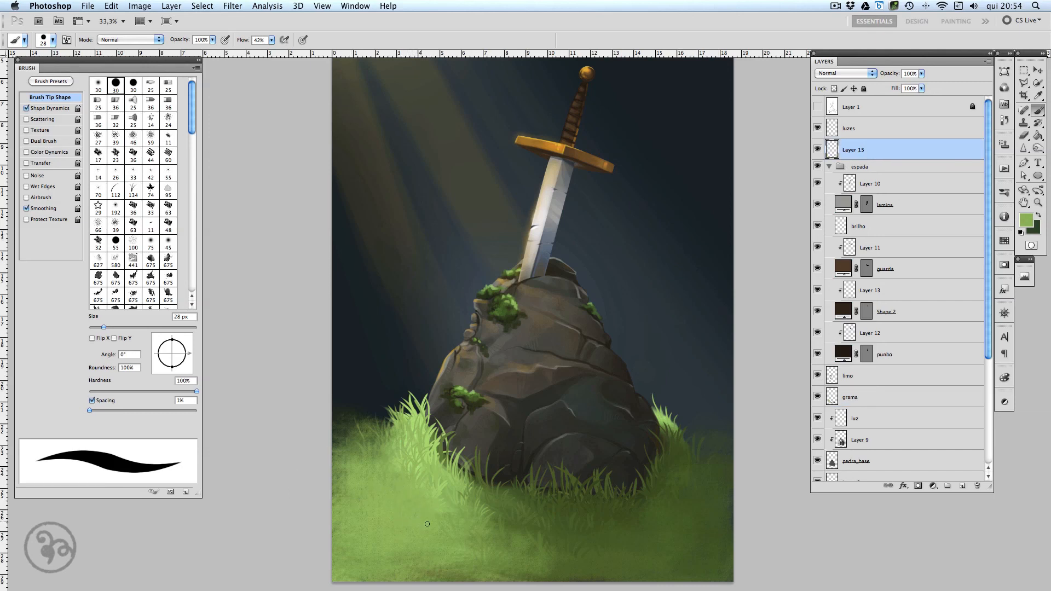
pyautogui.press('super+z')
pyautogui.keyDown('alt'); pyautogui.click(390, 547); pyautogui.keyUp('alt')
pyautogui.press('super+z')
pyautogui.keyDown('alt'); pyautogui.click(411, 560); pyautogui.keyUp('alt')
pyautogui.moveTo(406, 565); pyautogui.dragTo(414, 564)
# Paint grass blades on Layer 15 near the lawn's left and right edges and in front of the rock, sampling nearby greens.
pyautogui.keyDown('alt'); pyautogui.click(359, 524); pyautogui.keyUp('alt')
pyautogui.moveTo(346, 472)
pyautogui.mouseDown()
pyautogui.moveTo(353, 493)
pyautogui.moveTo(357, 484)
pyautogui.moveTo(348, 498)
pyautogui.mouseUp()
pyautogui.moveTo(350, 462); pyautogui.dragTo(351, 452)
pyautogui.keyDown('alt'); pyautogui.click(701, 520); pyautogui.keyUp('alt')
pyautogui.moveTo(709, 474); pyautogui.dragTo(715, 469)
pyautogui.keyDown('alt'); pyautogui.click(499, 502); pyautogui.keyUp('alt')
pyautogui.moveTo(502, 504); pyautogui.dragTo(499, 489)
pyautogui.keyDown('alt'); pyautogui.click(493, 510); pyautogui.keyUp('alt')
# Sample the gold of the sword guard and shift the foreground color to a bright yellow for the brush.
pyautogui.keyDown('alt'); pyautogui.click(560, 144); pyautogui.keyUp('alt')
pyautogui.click(1027, 221)
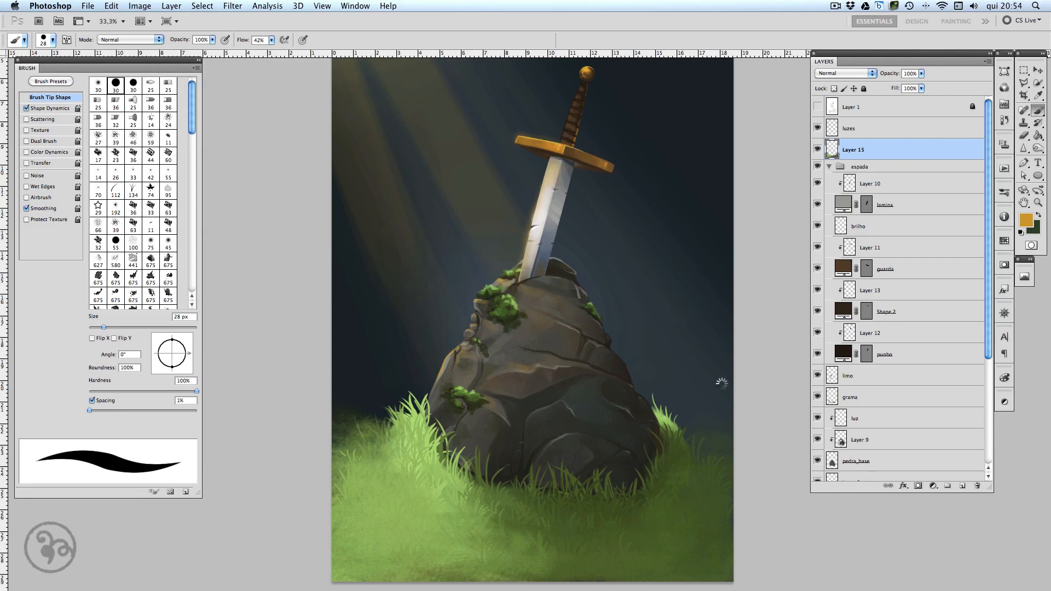
pyautogui.click(752, 398)
pyautogui.moveTo(752, 397); pyautogui.dragTo(766, 385)
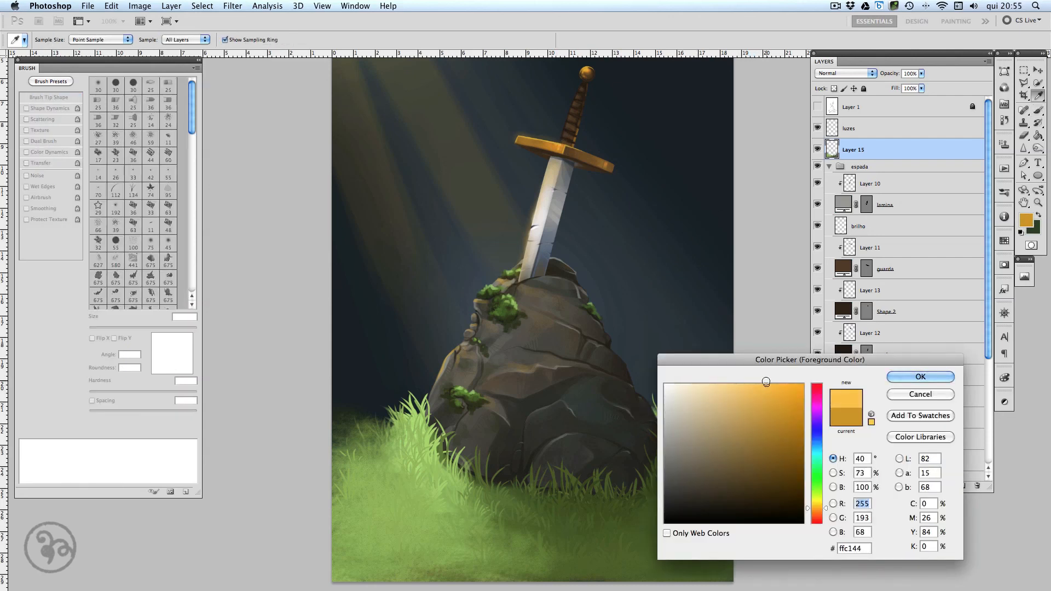
pyautogui.moveTo(825, 508); pyautogui.dragTo(825, 504)
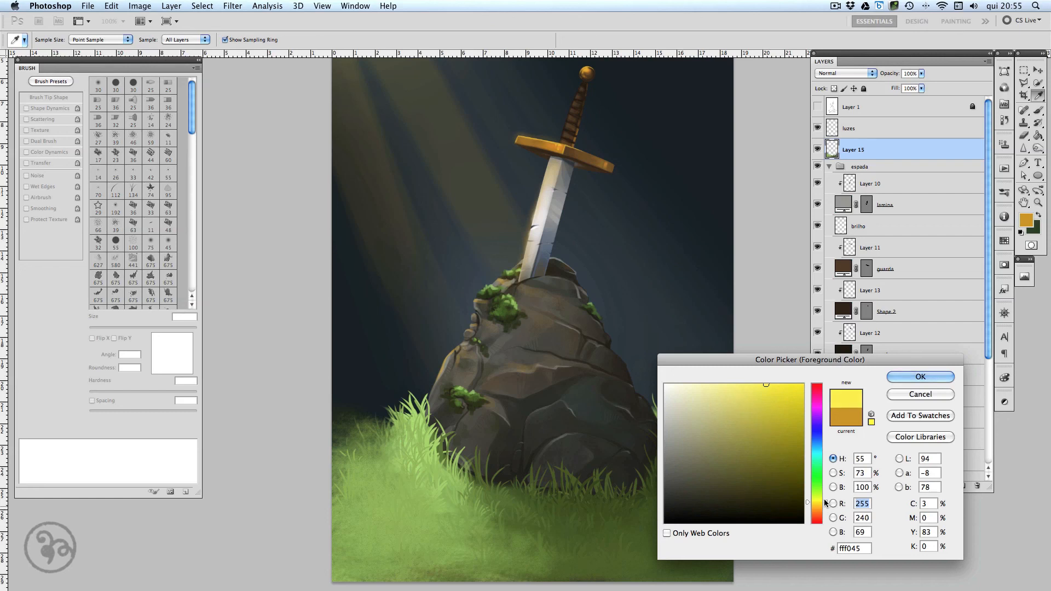
pyautogui.click(920, 377)
pyautogui.press('b')
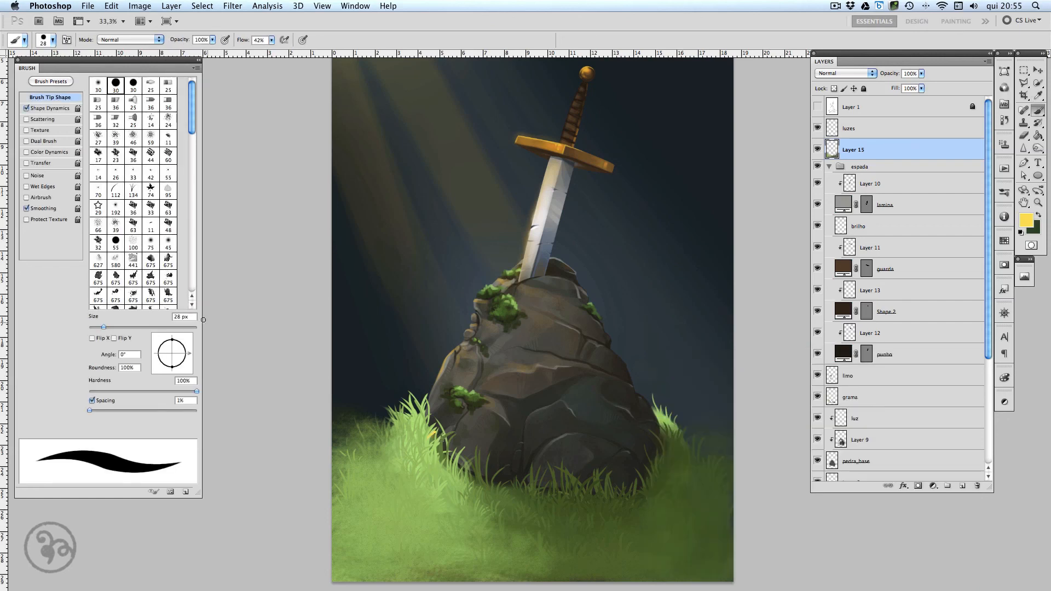
# Enable Transfer for the brush, then paint yellow accents and sampled-green blades in the grass to the left of the rock.
pyautogui.click(26, 162)
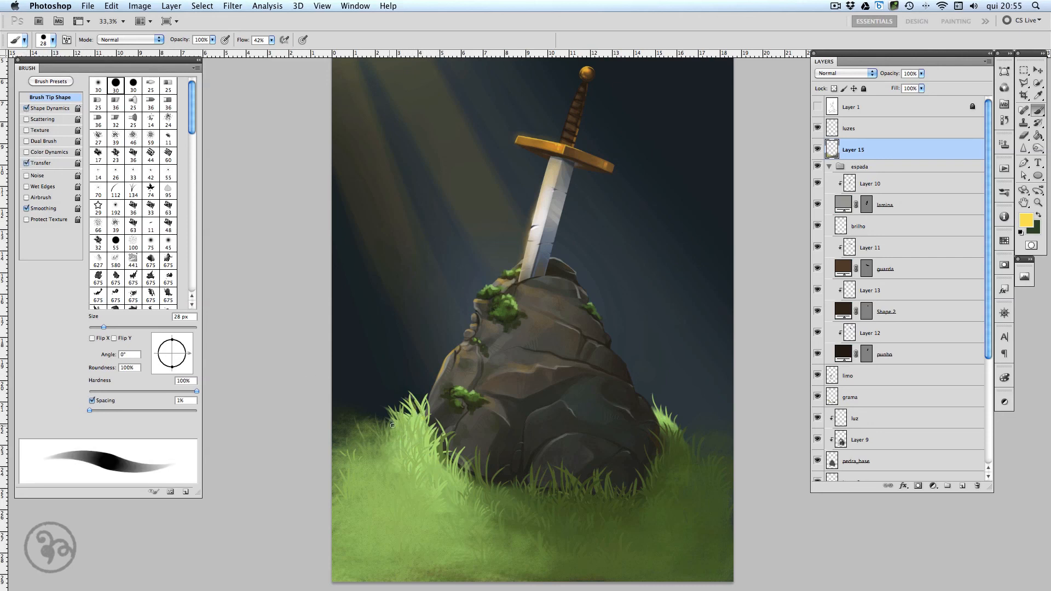
pyautogui.press('alt+super+z')
pyautogui.press('alt+super+z')
pyautogui.moveTo(408, 407)
pyautogui.mouseDown()
pyautogui.moveTo(412, 440)
pyautogui.moveTo(429, 430)
pyautogui.moveTo(418, 438)
pyautogui.moveTo(428, 427)
pyautogui.moveTo(417, 400)
pyautogui.mouseUp()
pyautogui.moveTo(415, 446)
pyautogui.mouseDown()
pyautogui.moveTo(439, 415)
pyautogui.moveTo(439, 430)
pyautogui.moveTo(426, 400)
pyautogui.moveTo(390, 443)
pyautogui.mouseUp()
pyautogui.keyDown('alt'); pyautogui.click(418, 487); pyautogui.keyUp('alt')
pyautogui.moveTo(430, 489)
pyautogui.mouseDown()
pyautogui.moveTo(427, 451)
pyautogui.moveTo(418, 477)
pyautogui.moveTo(432, 452)
pyautogui.moveTo(453, 450)
pyautogui.mouseUp()
# Turn off Shape Dynamics, sample the olive tone of the light ray and set the brush hardness to 29%.
pyautogui.moveTo(532, 260); pyautogui.dragTo(517, 301)
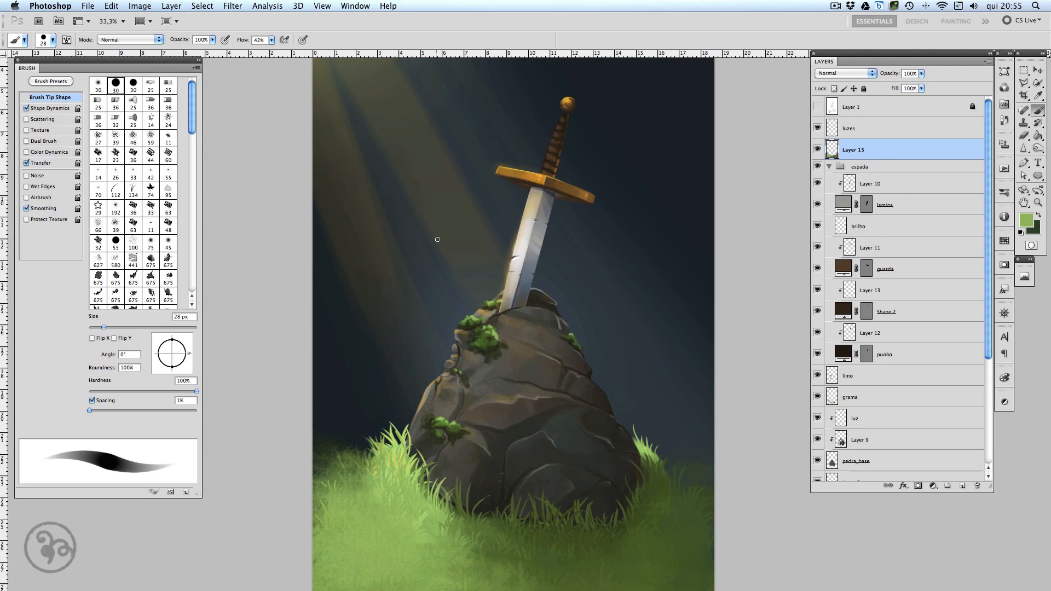
pyautogui.click(27, 108)
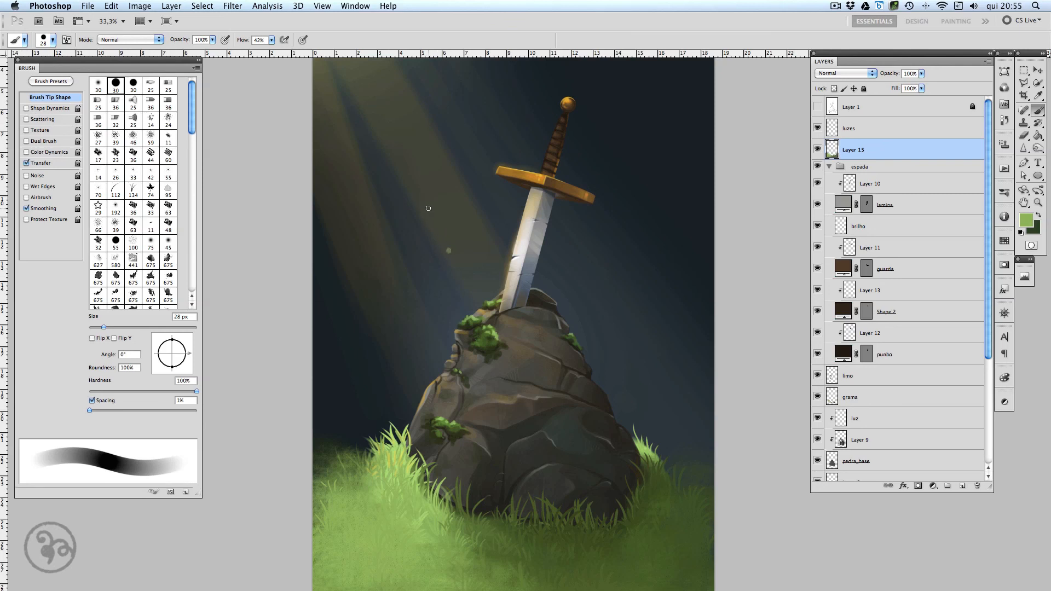
pyautogui.keyDown('alt'); pyautogui.click(387, 81); pyautogui.keyUp('alt')
pyautogui.moveTo(157, 390); pyautogui.dragTo(120, 392)
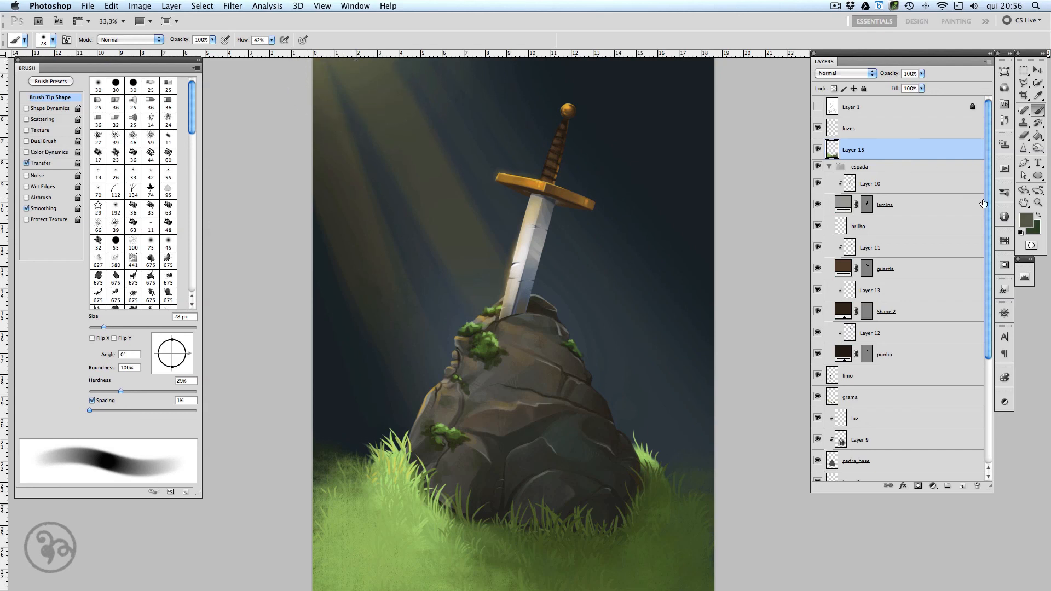
# Lighten the foreground color to a pale yellow with a hue of 55° for the brush.
pyautogui.click(1022, 224)
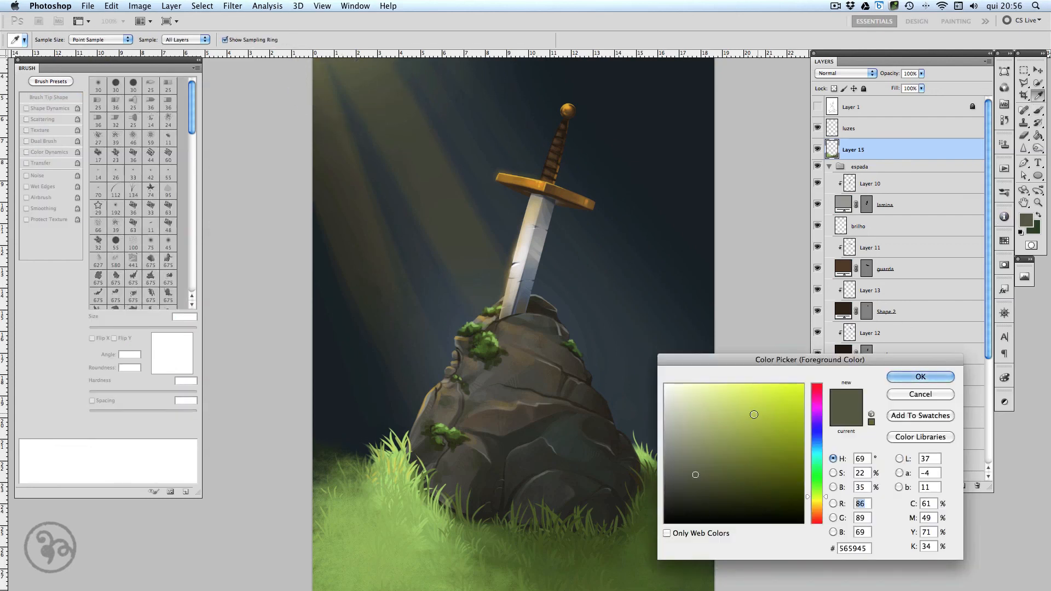
pyautogui.moveTo(714, 434); pyautogui.dragTo(702, 431)
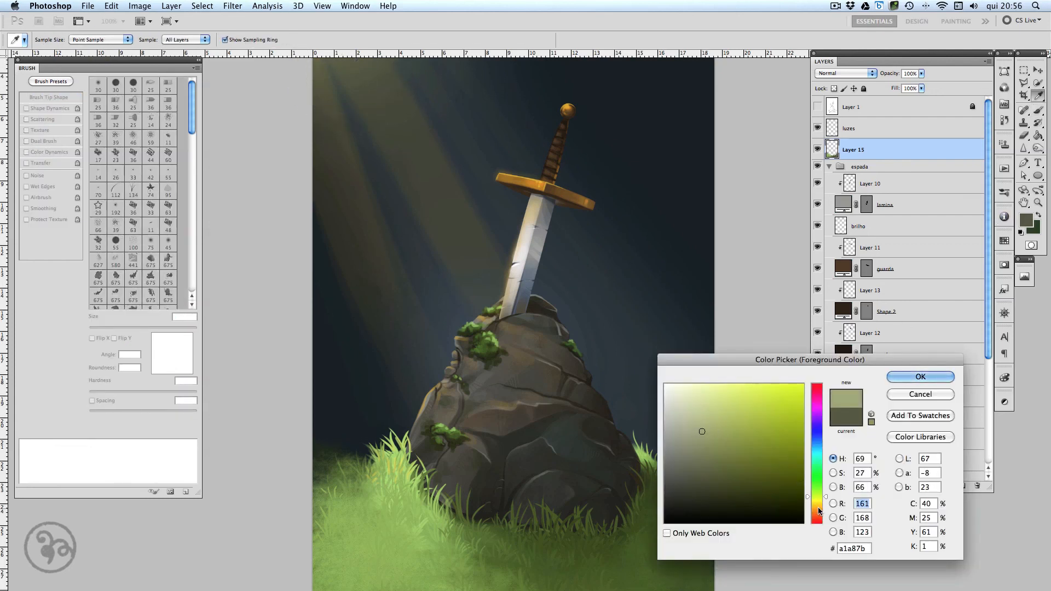
pyautogui.moveTo(818, 507); pyautogui.dragTo(824, 501)
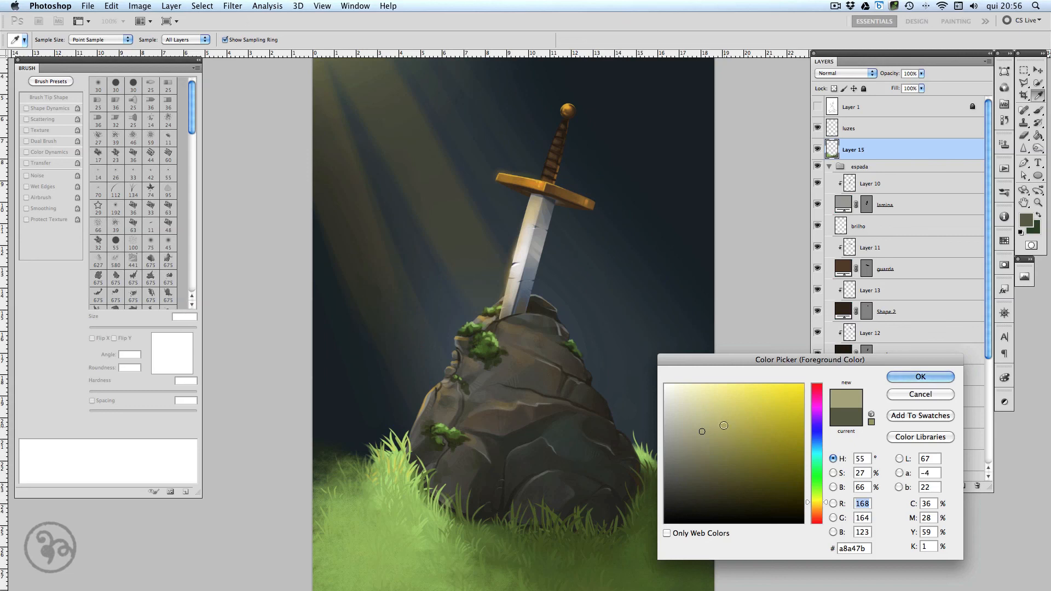
pyautogui.click(722, 416)
pyautogui.click(920, 377)
pyautogui.press('b')
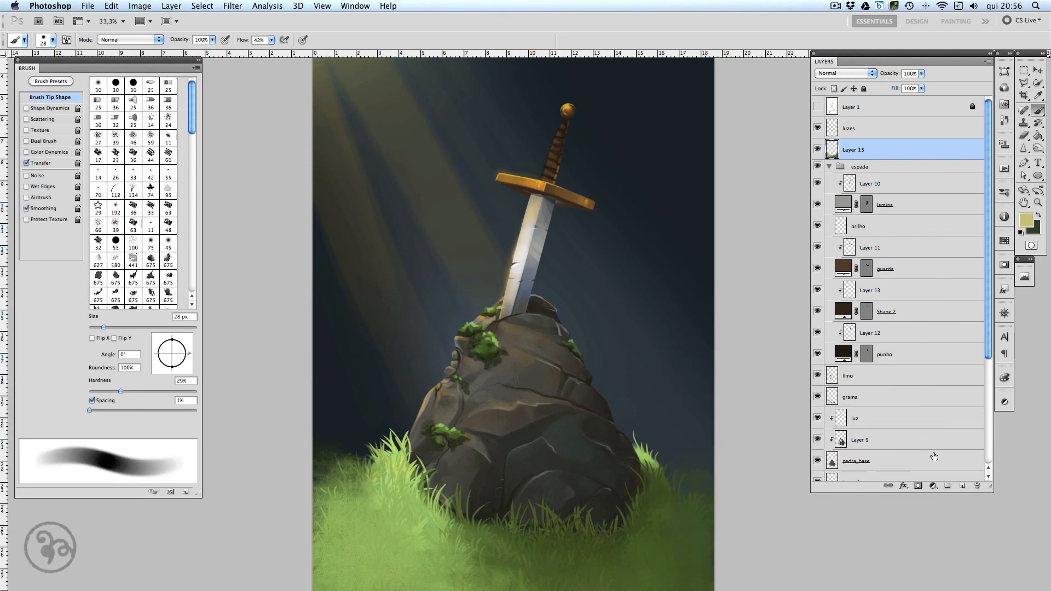
# Add a new layer above Layer 15 and try soft dust specks in the light rays with a larger brush.
pyautogui.click(962, 486)
pyautogui.click(368, 244)
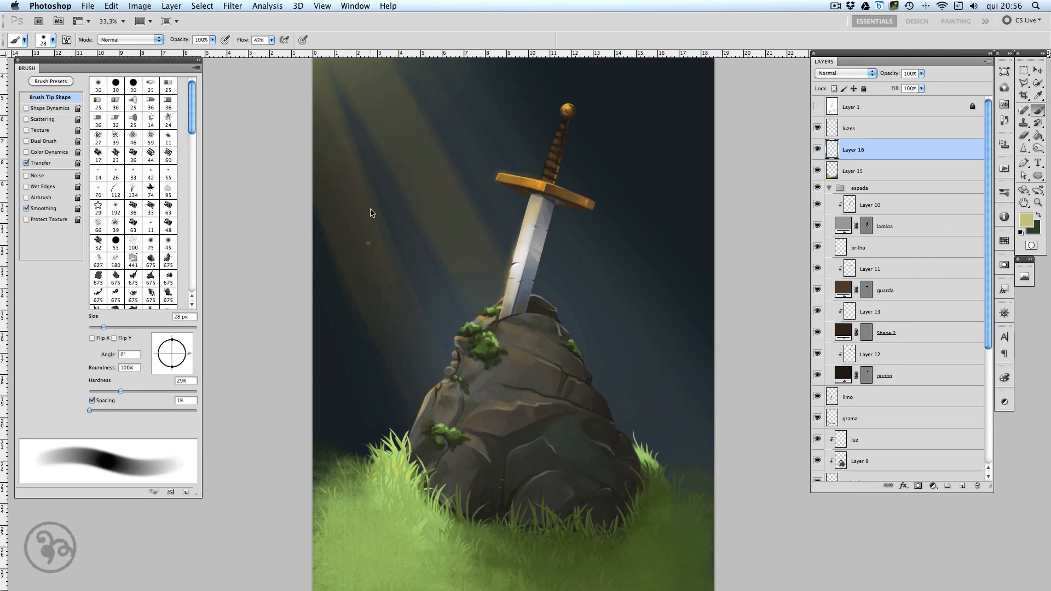
pyautogui.press(']')
pyautogui.press(']')
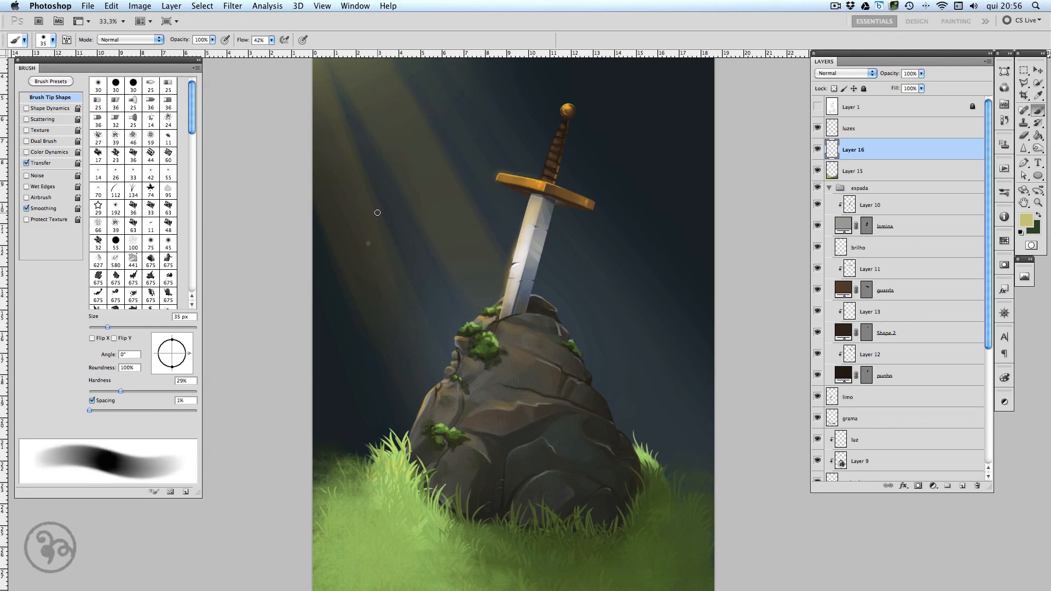
pyautogui.click(380, 215)
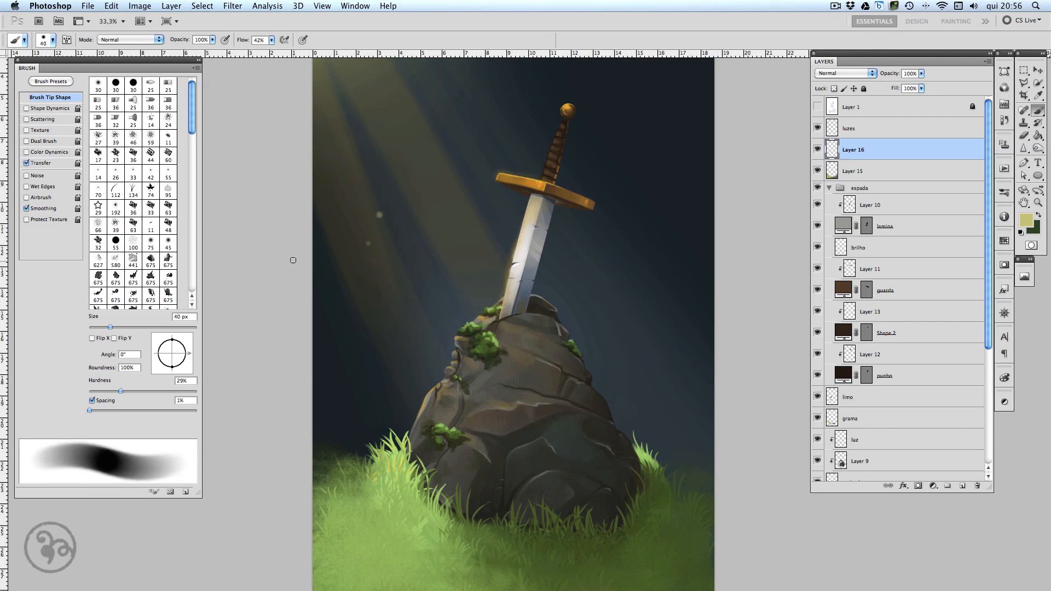
pyautogui.hotkey('ctrl', 'z')
# Set the brush hardness to 86% and reduce its size to 15 px.
pyautogui.moveTo(113, 392); pyautogui.dragTo(181, 392)
pyautogui.press(']')
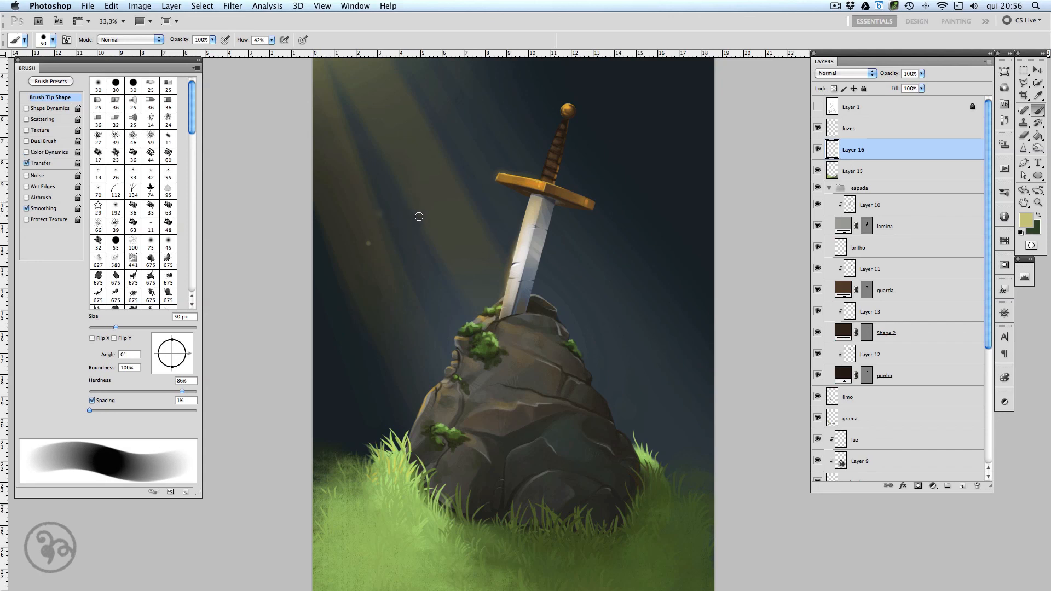
pyautogui.press('[')
pyautogui.press('[')
pyautogui.press('[')
pyautogui.press('[')
pyautogui.press('[')
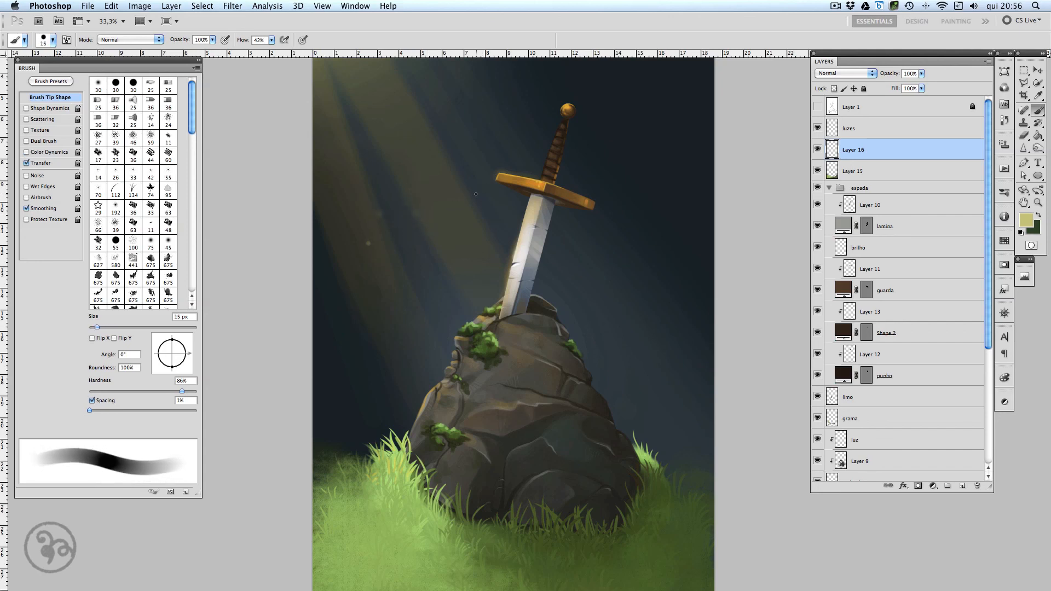
# Dot small pale yellow dust specks across the light rays on Layer 16, varying the brush between 10 and 20 px.
pyautogui.click(467, 159)
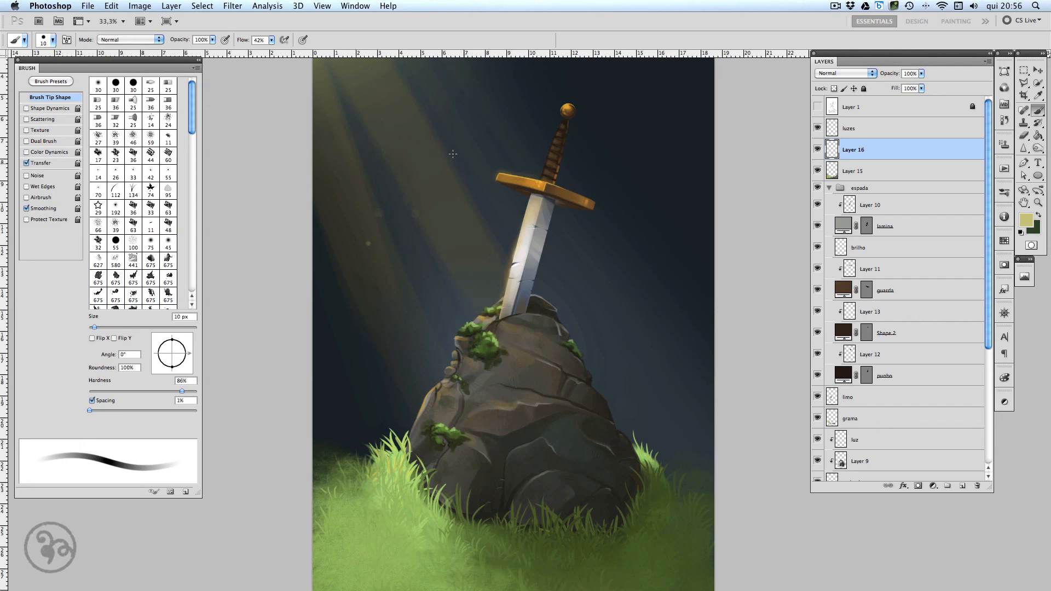
pyautogui.click(455, 158)
pyautogui.click(460, 222)
pyautogui.click(467, 266)
pyautogui.click(469, 261)
pyautogui.click(472, 292)
pyautogui.press(']')
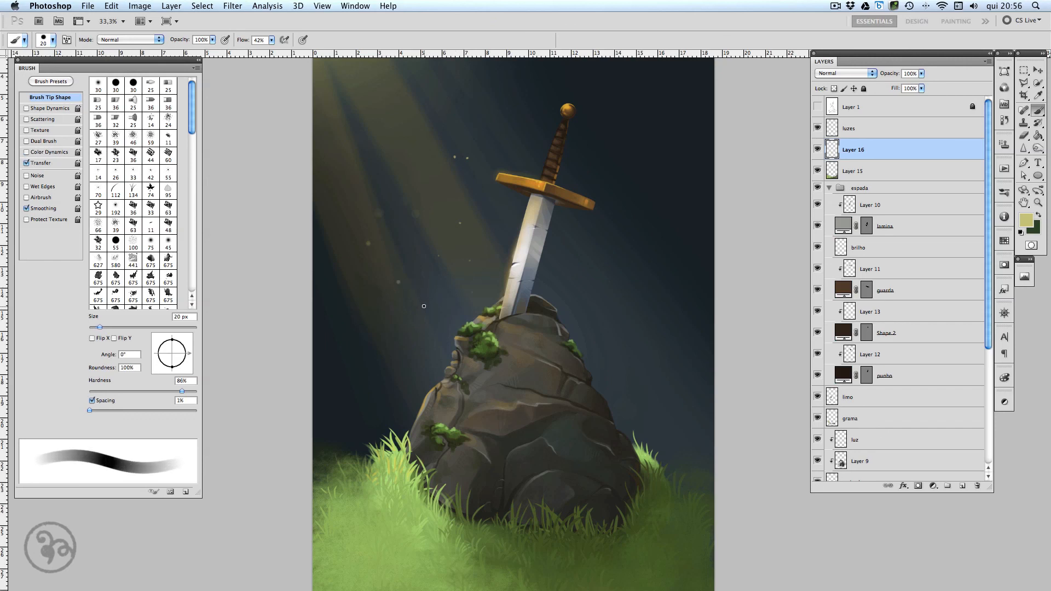
pyautogui.click(357, 289)
# Lower the opacity of Layer 16 with the dust specks to 47%.
pyautogui.click(922, 73)
pyautogui.moveTo(920, 86); pyautogui.dragTo(915, 87)
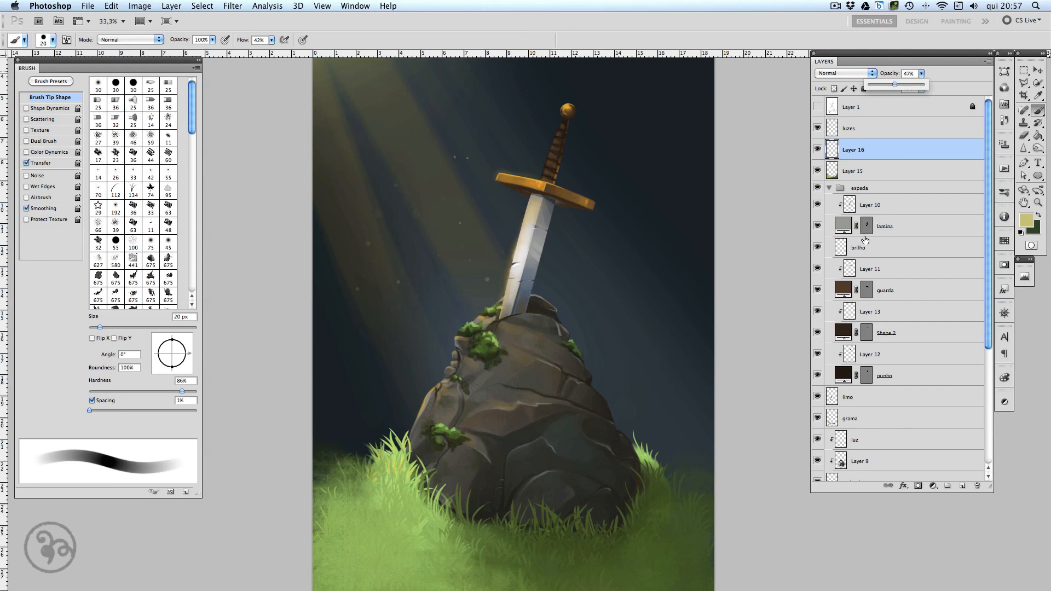
pyautogui.press('super+minus')
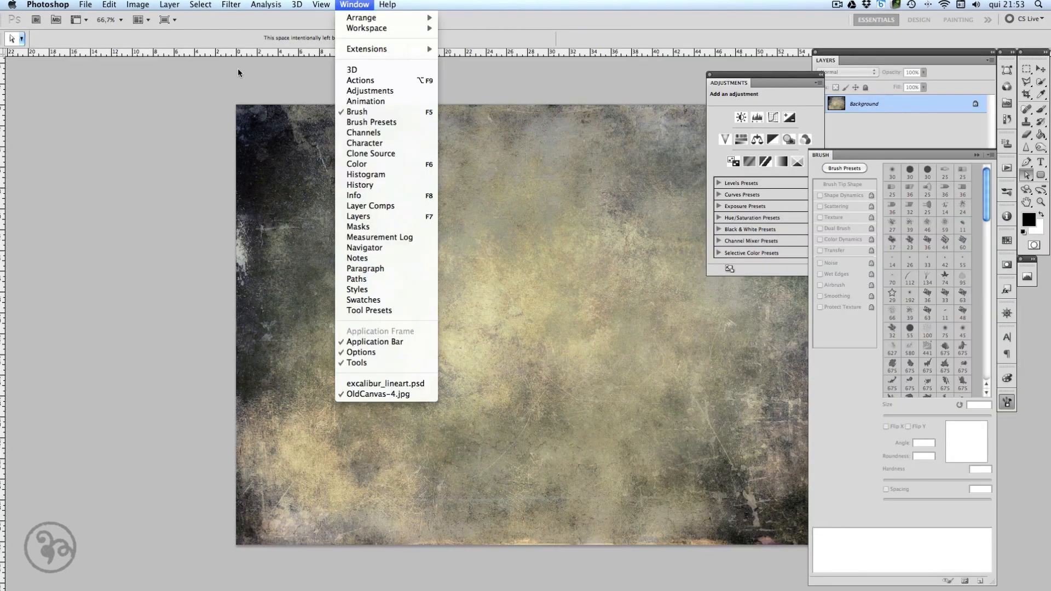
# Copy the entire OldCanvas-4.jpg texture, close its document and paste it into the sword painting.
pyautogui.click(235, 78)
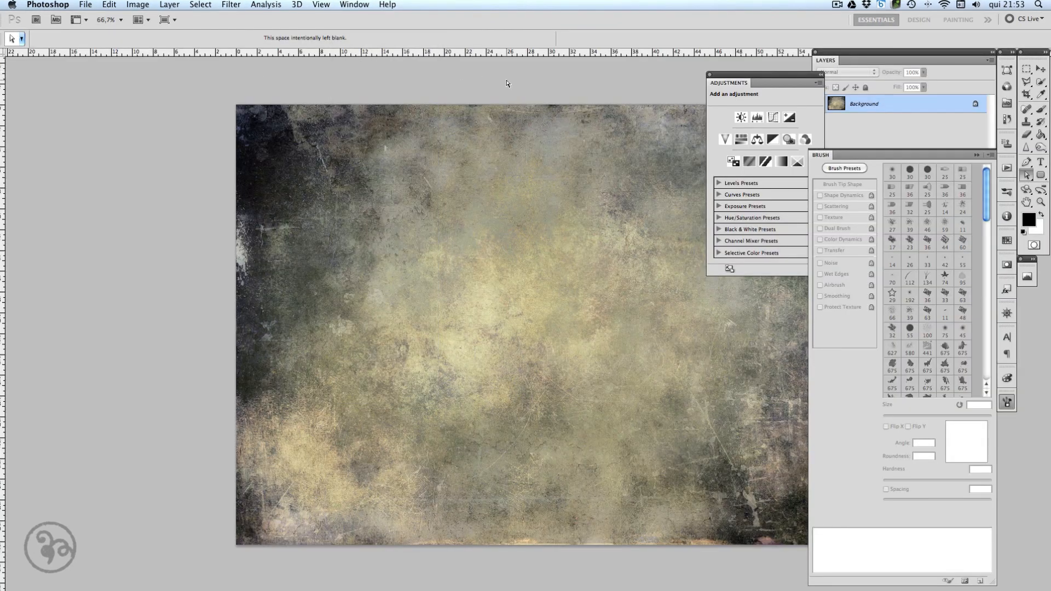
pyautogui.press('super+a')
pyautogui.press('super+w')
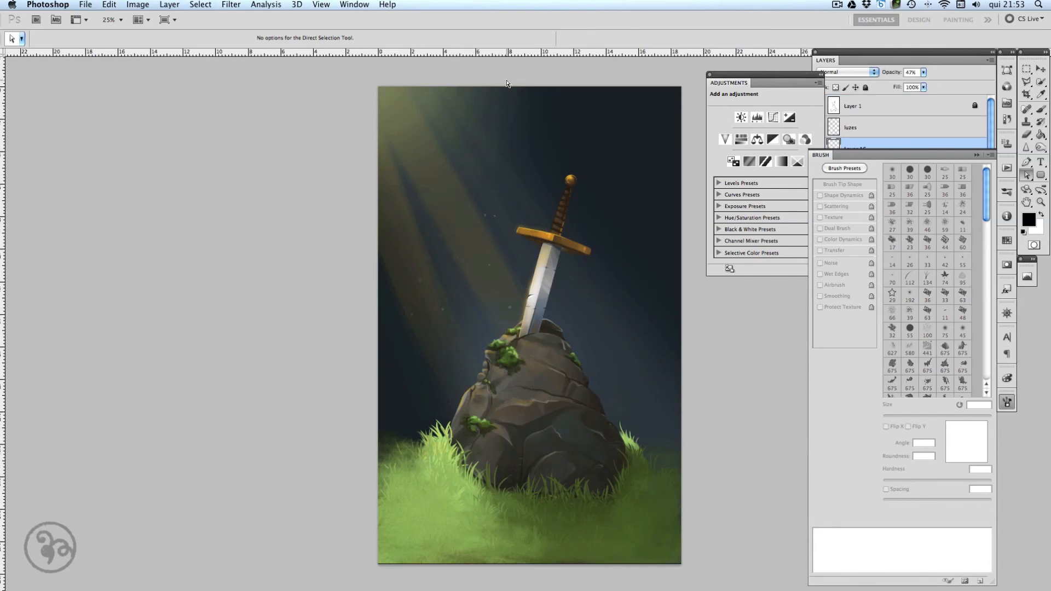
pyautogui.press('super+v')
# Rotate the pasted canvas texture 90° and stretch it to cover the whole painting.
pyautogui.press('super+t')
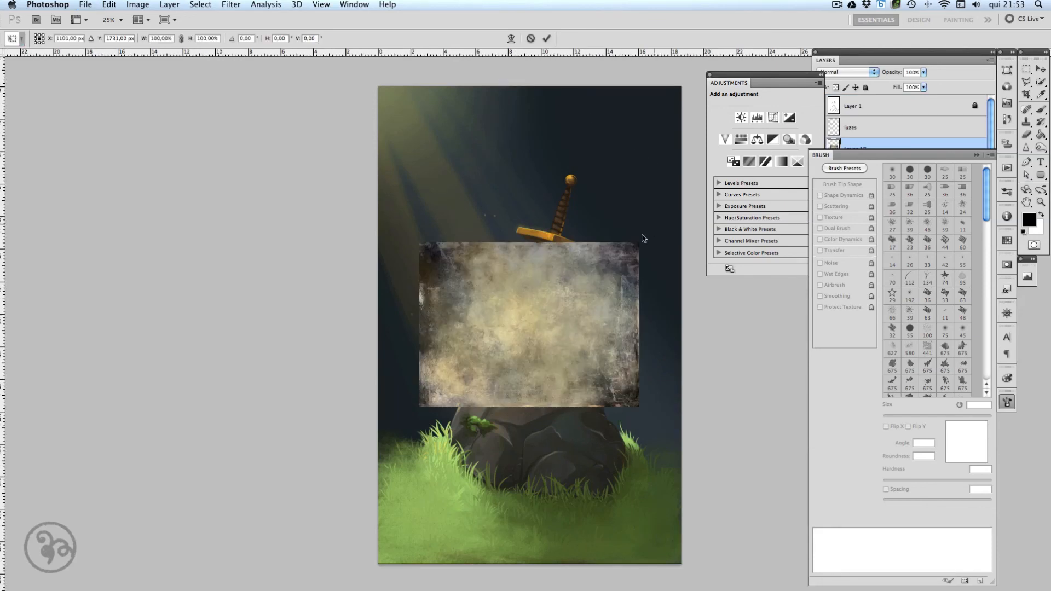
pyautogui.moveTo(652, 237); pyautogui.dragTo(619, 454)
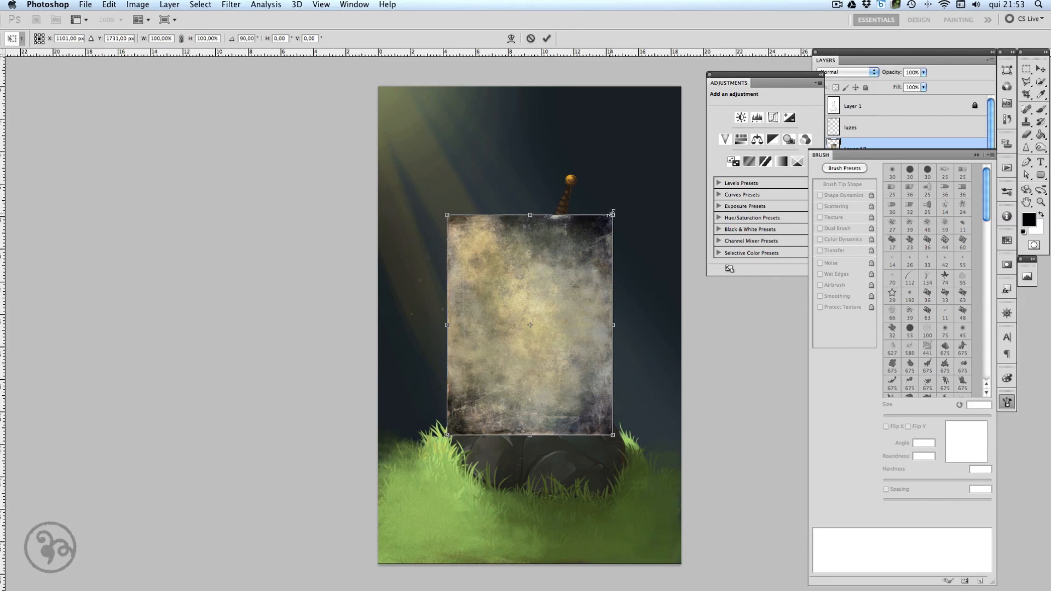
pyautogui.moveTo(612, 215); pyautogui.dragTo(681, 86)
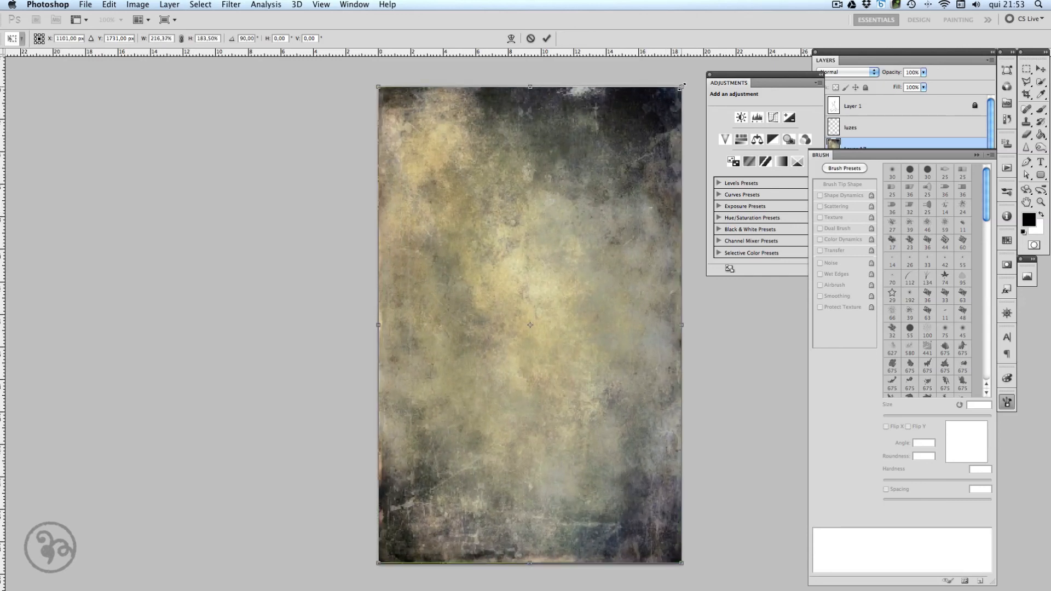
pyautogui.press('Return')
# Apply the transform and blend the canvas texture on Layer 17 in Overlay mode at 28% opacity.
pyautogui.click(840, 73)
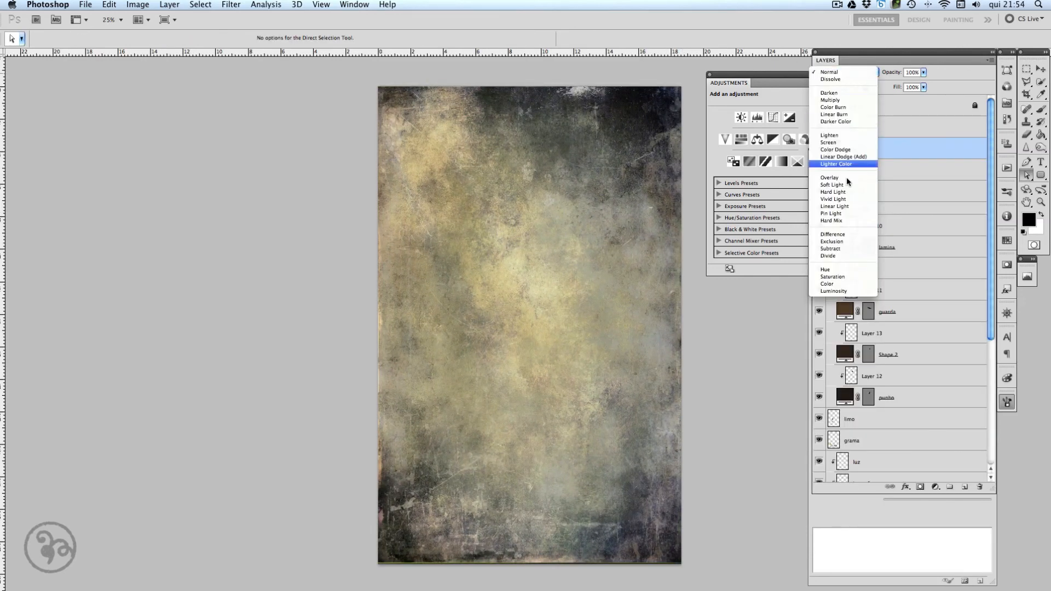
pyautogui.click(846, 178)
pyautogui.click(923, 73)
pyautogui.moveTo(913, 86); pyautogui.dragTo(889, 89)
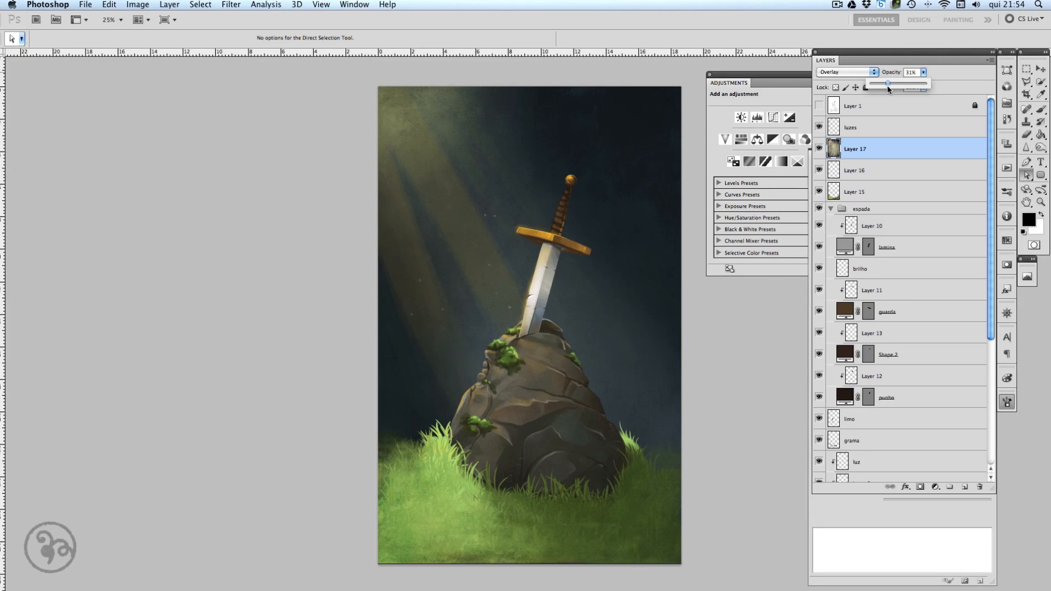
pyautogui.moveTo(889, 89); pyautogui.dragTo(888, 91)
pyautogui.click(934, 149)
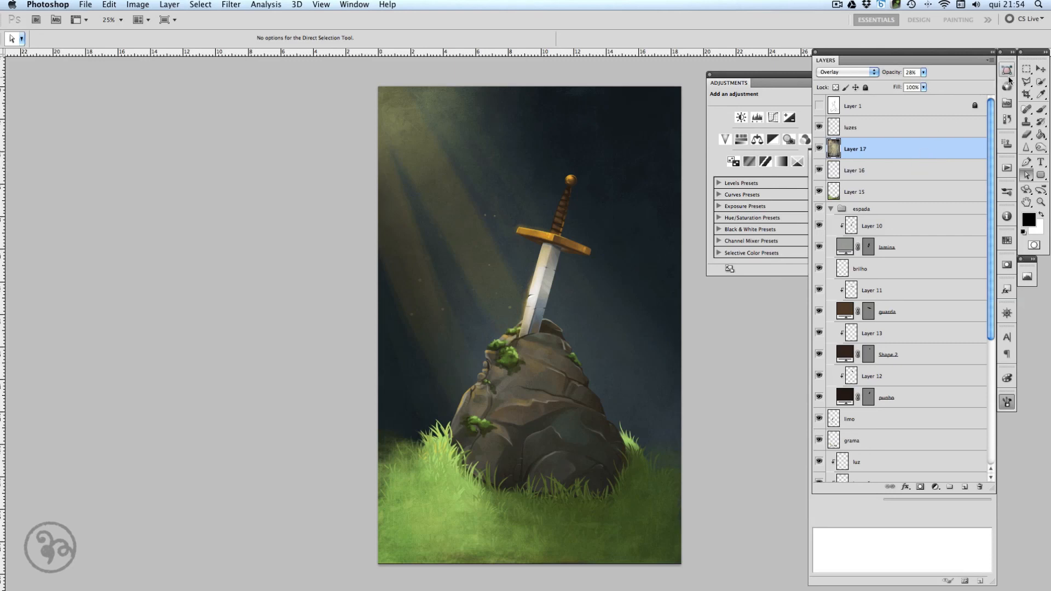
# Add a new layer above the texture and choose the soft round 30 px brush with Dual Brush, Texture and Transfer turned off.
pyautogui.press('b')
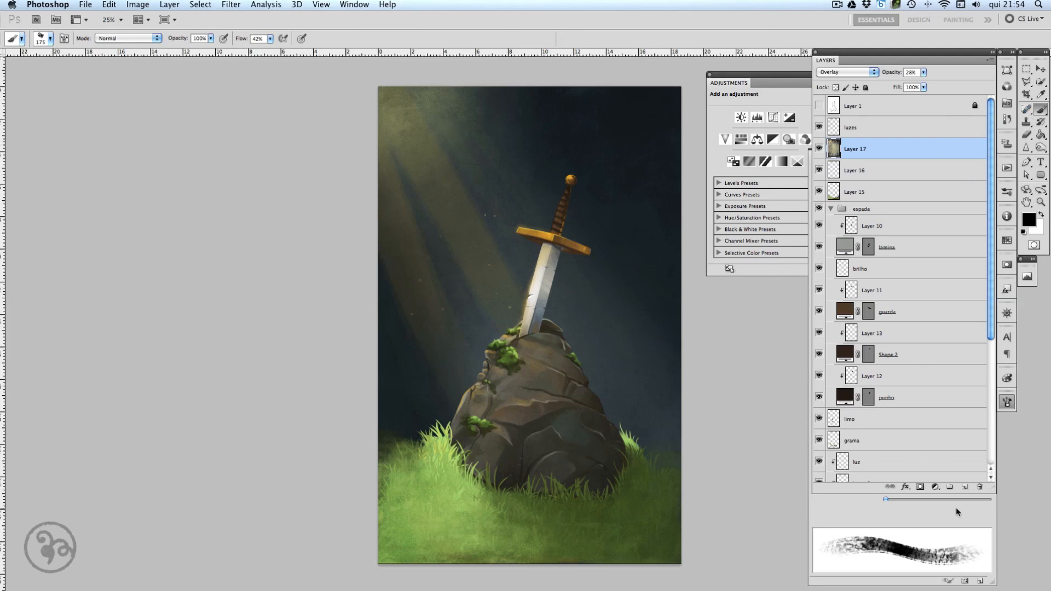
pyautogui.click(965, 487)
pyautogui.press('F5')
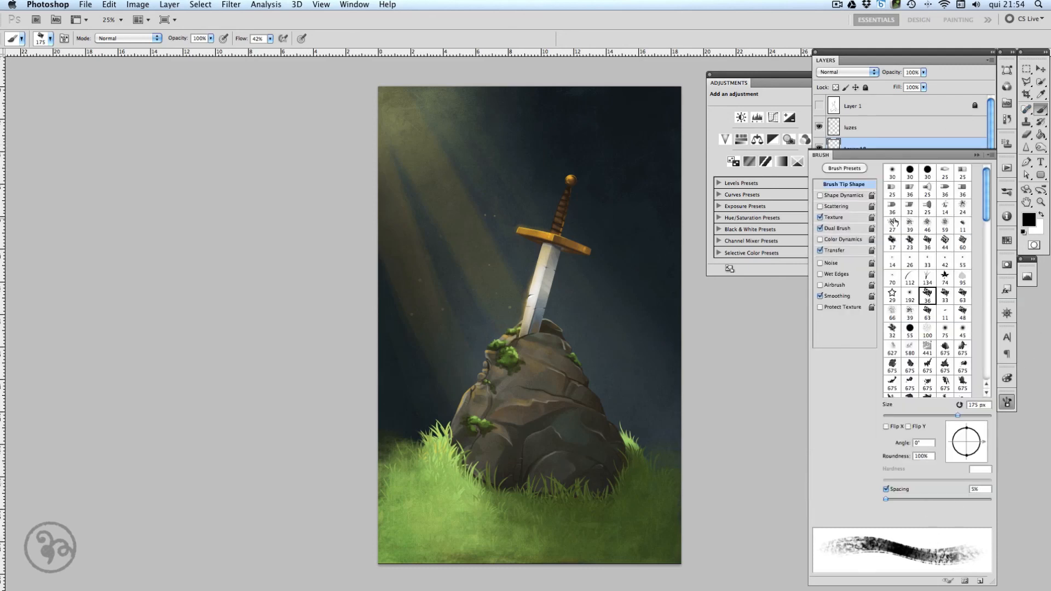
pyautogui.click(893, 170)
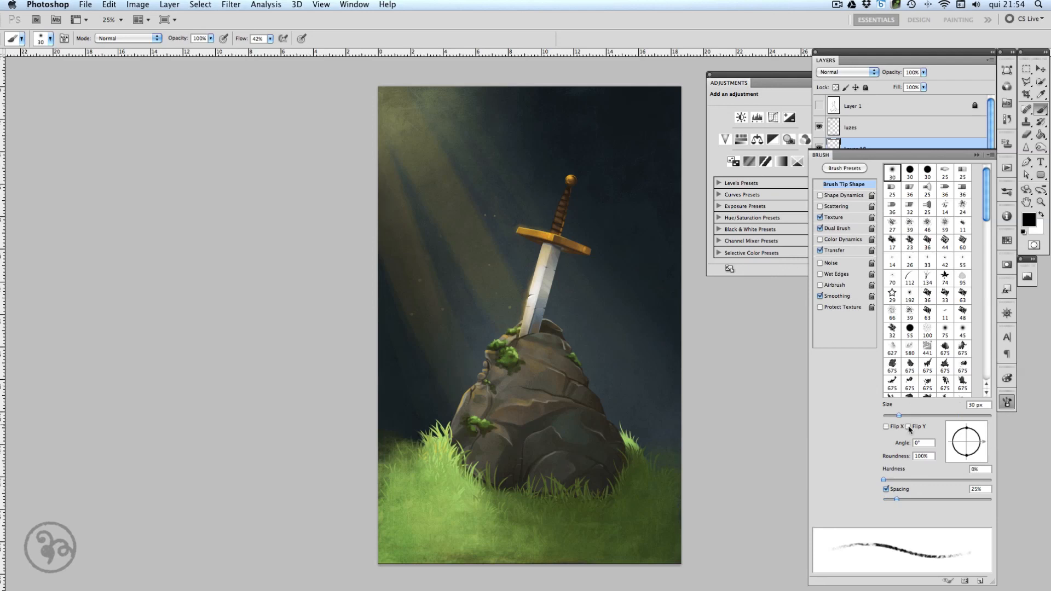
pyautogui.click(820, 229)
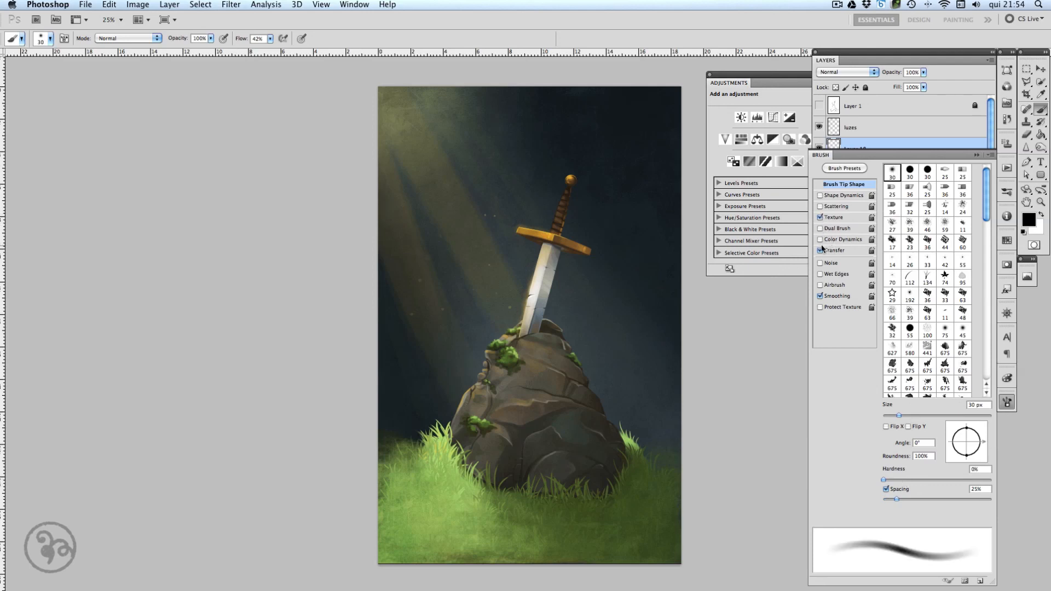
pyautogui.click(820, 218)
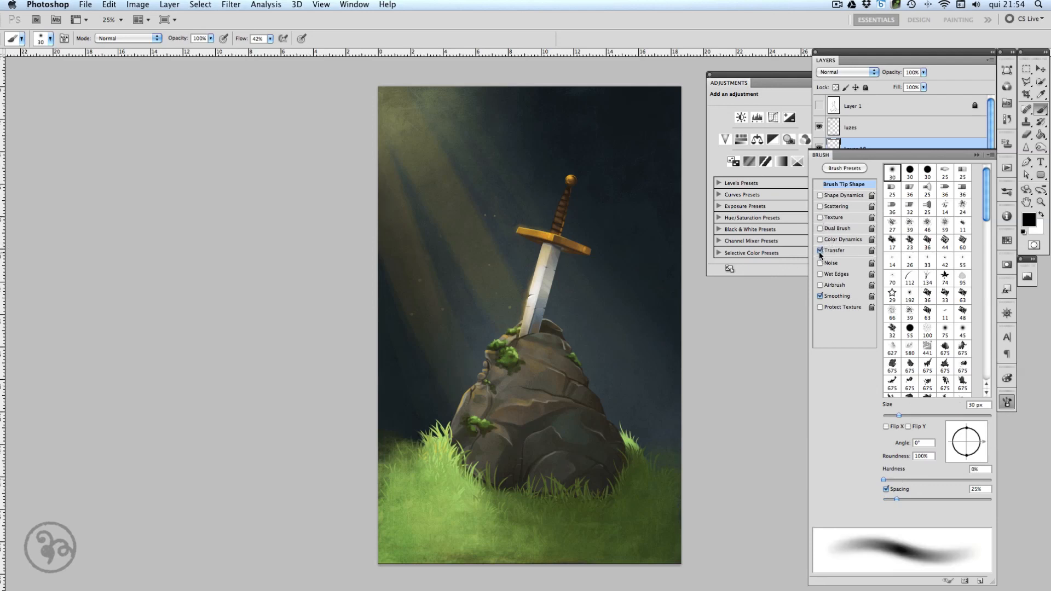
pyautogui.click(820, 251)
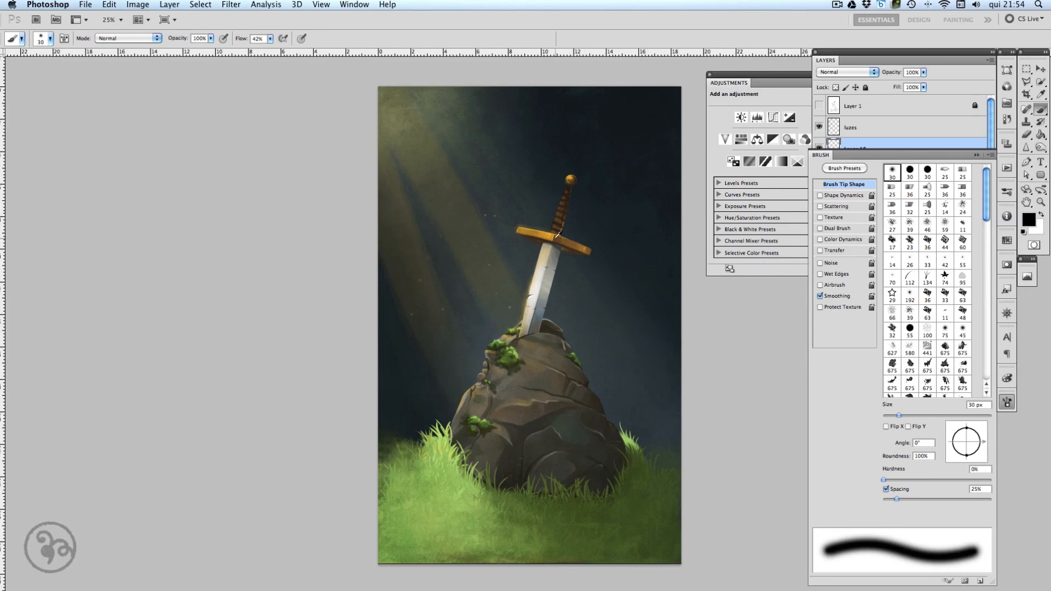
# Set the foreground color to a light pale yellow for the brush.
pyautogui.keyDown('alt'); pyautogui.click(550, 232); pyautogui.keyUp('alt')
pyautogui.click(1030, 220)
pyautogui.click(818, 500)
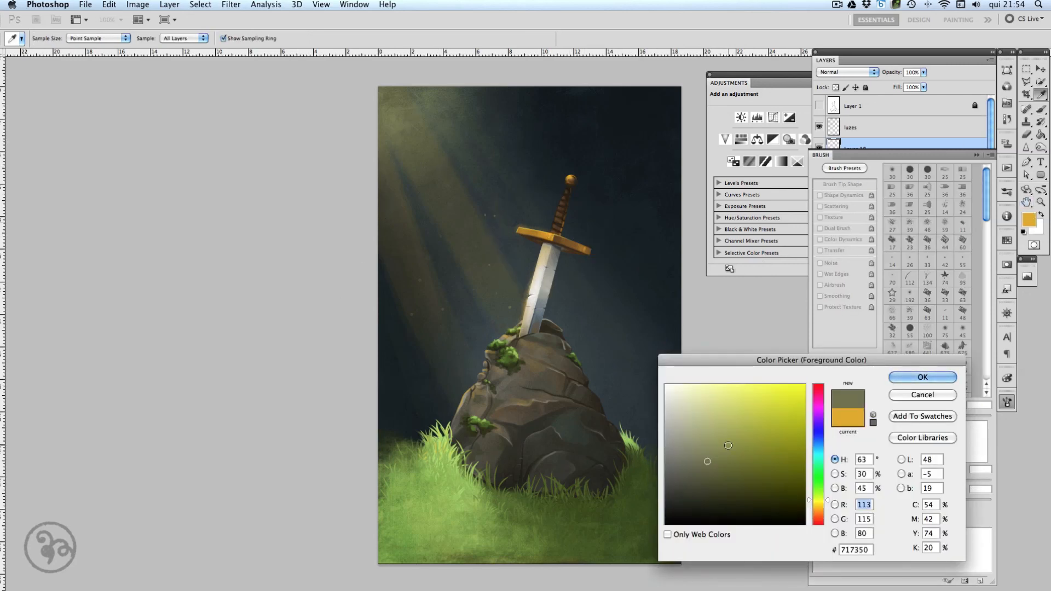
pyautogui.click(705, 406)
pyautogui.click(923, 378)
pyautogui.press('b')
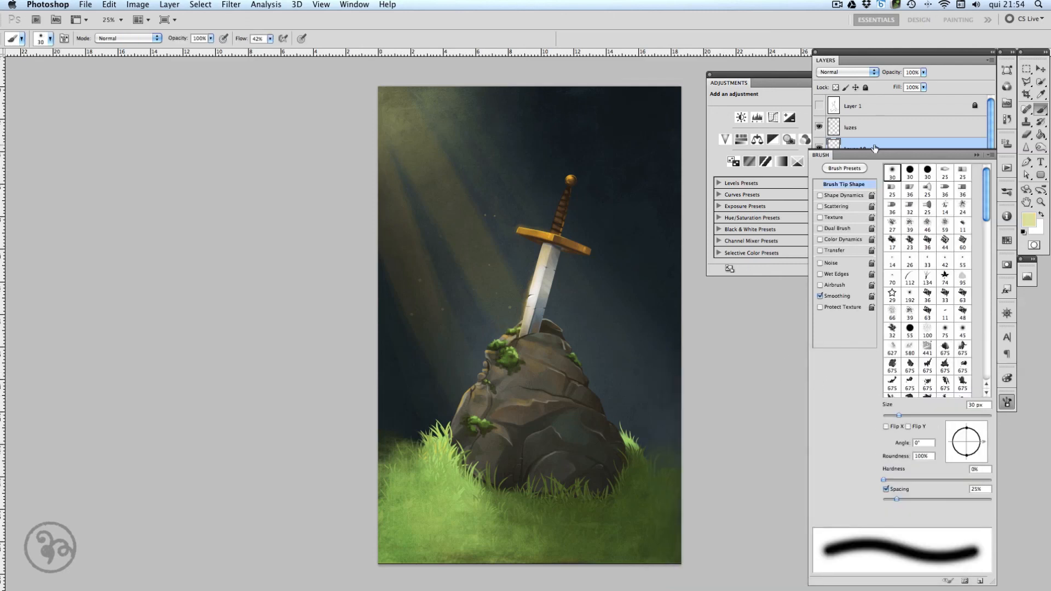
# Paint a soft glow at the painting's upper-left corner with a 1014 px brush at 20% opacity.
pyautogui.moveTo(921, 415); pyautogui.dragTo(946, 414)
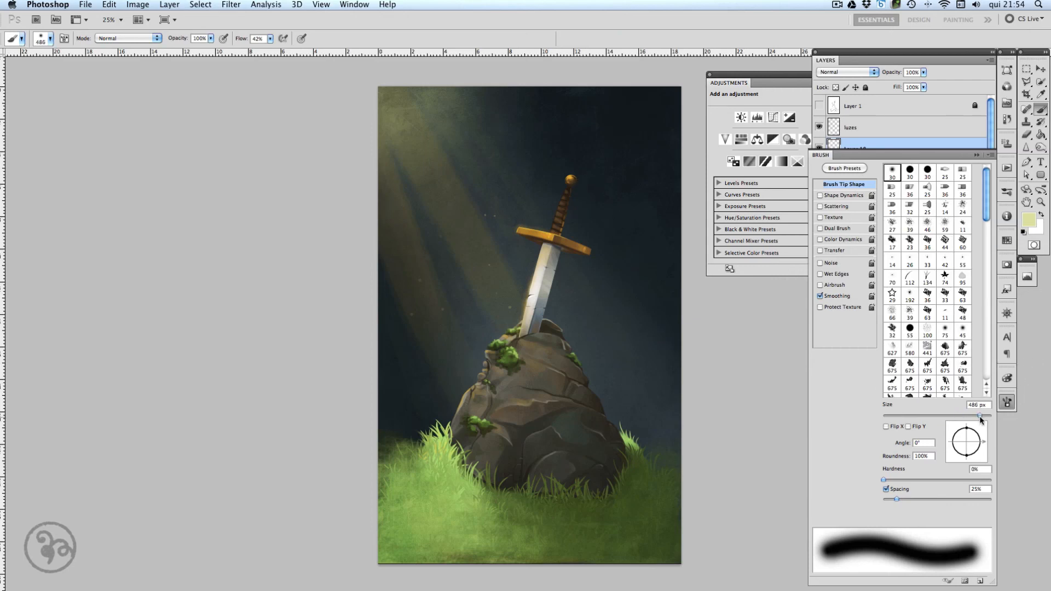
pyautogui.moveTo(980, 417); pyautogui.dragTo(989, 417)
pyautogui.press('2')
pyautogui.moveTo(400, 134)
pyautogui.mouseDown()
pyautogui.moveTo(411, 139)
pyautogui.moveTo(382, 117)
pyautogui.moveTo(434, 177)
pyautogui.moveTo(374, 93)
pyautogui.moveTo(371, 71)
pyautogui.moveTo(438, 207)
pyautogui.moveTo(374, 85)
pyautogui.mouseUp()
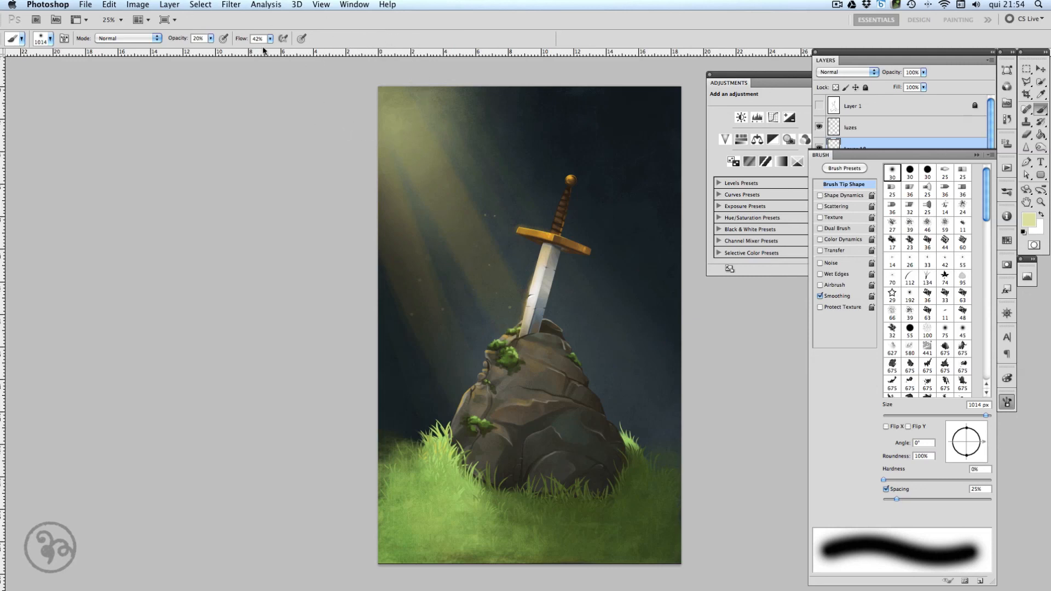
# Lower the opacity of the luzes layer to 65% and save the document.
pyautogui.click(904, 146)
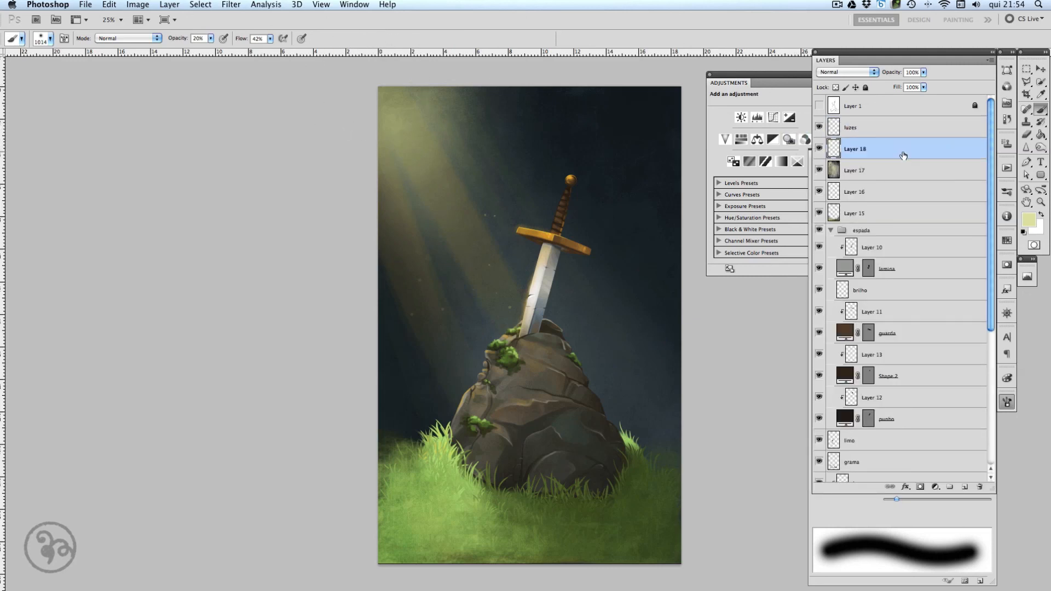
pyautogui.moveTo(927, 74); pyautogui.dragTo(907, 88)
pyautogui.click(924, 121)
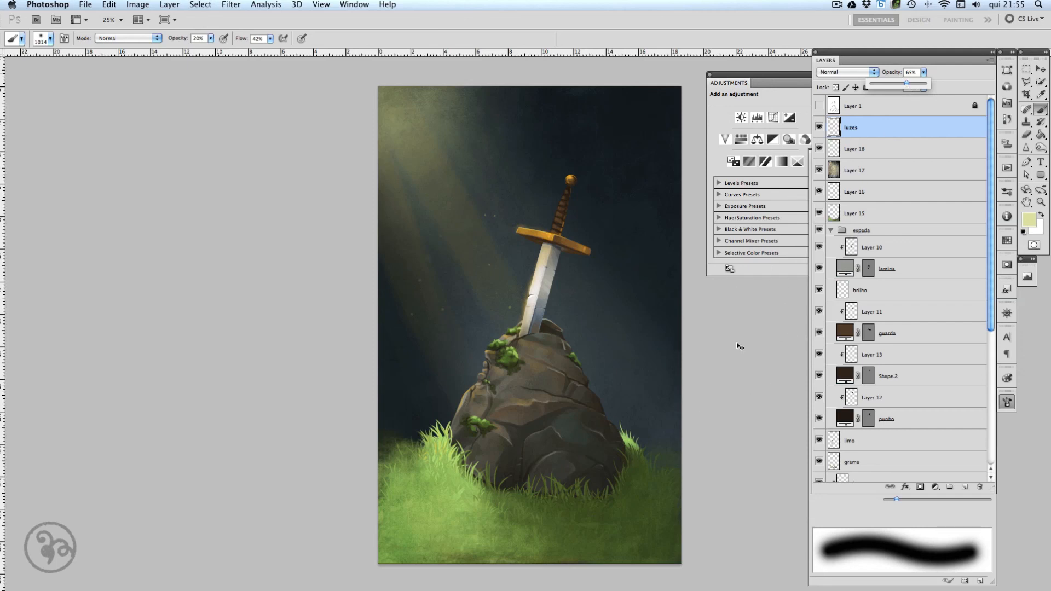
pyautogui.press('super+s')
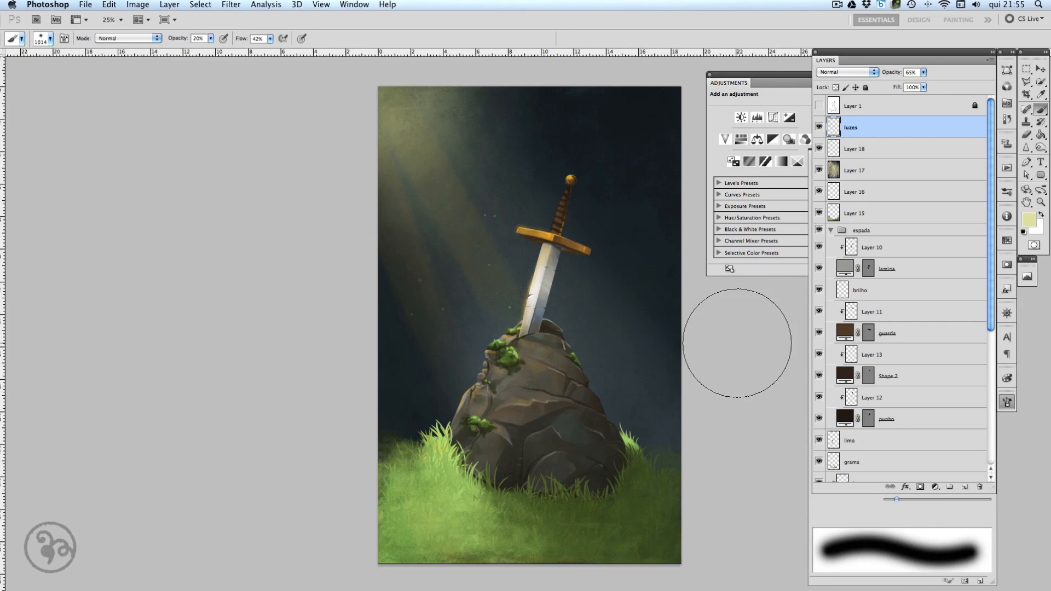
# Switch to the Move tool and collapse the fundo group near the end of the layer stack.
pyautogui.click(892, 455)
pyautogui.scroll(-8, 892, 448)
pyautogui.click(811, 449)
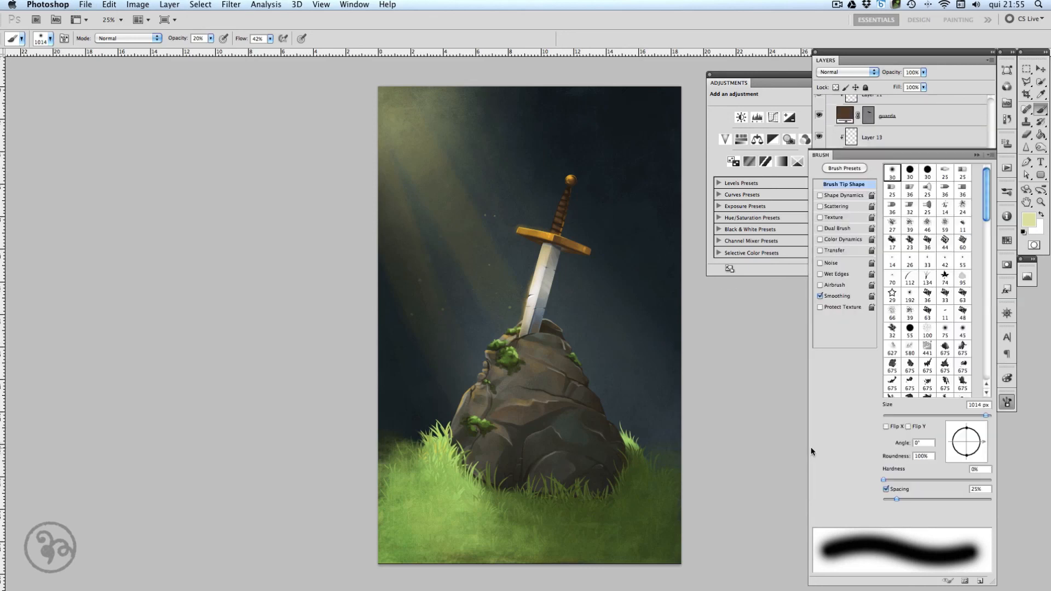
pyautogui.click(928, 136)
pyautogui.press('v')
pyautogui.click(777, 386)
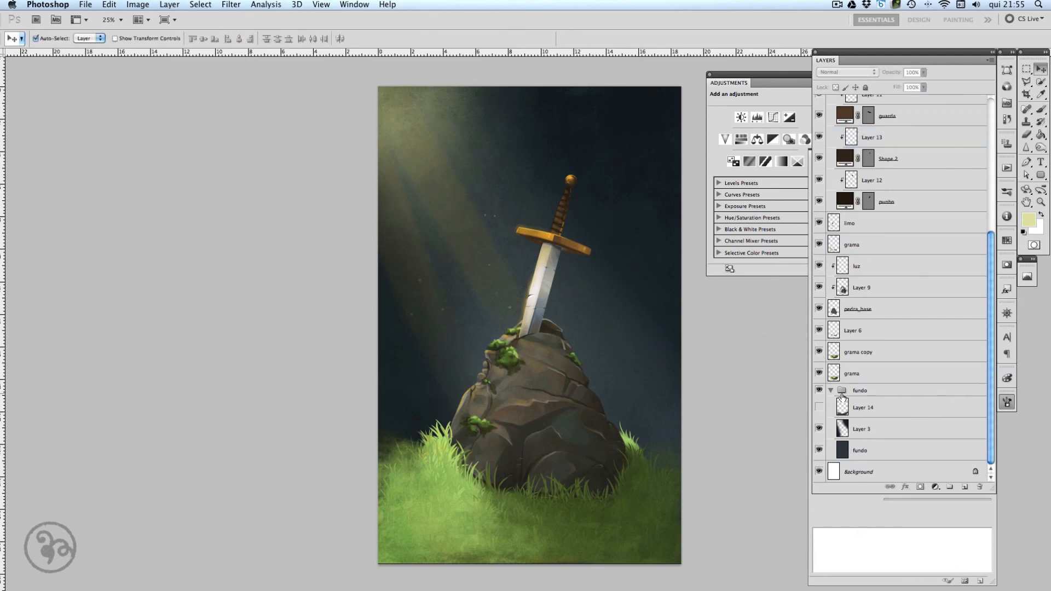
pyautogui.click(831, 390)
# Group the layers luz, Layer 9, pedra_base and Layer 6 and name the group pedra.
pyautogui.click(873, 441)
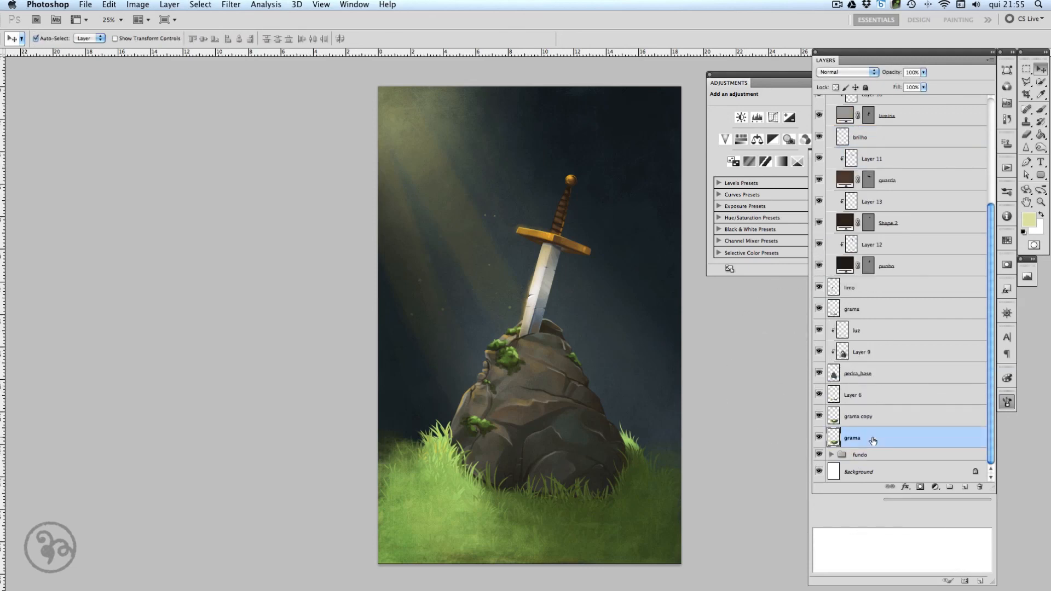
pyautogui.click(872, 396)
pyautogui.keyDown('shift'); pyautogui.click(884, 329); pyautogui.keyUp('shift')
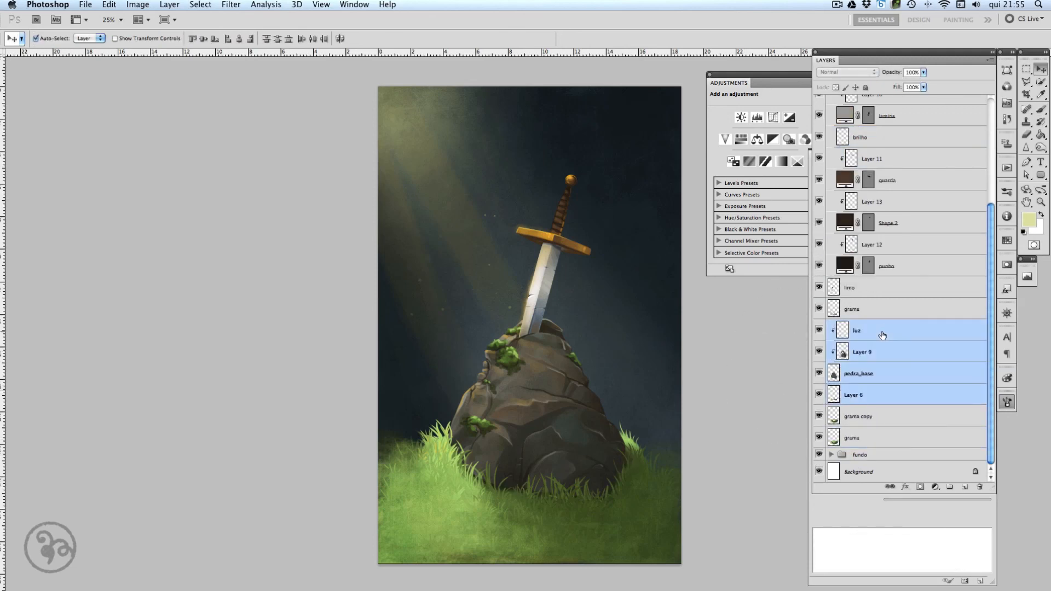
pyautogui.hotkey('ctrl', 'g')
pyautogui.doubleClick(859, 400)
pyautogui.write('pedra')
pyautogui.press('Return')
# Group the grama copy and grama layers below the pedra group and name the group grama_tr.
pyautogui.click(860, 419)
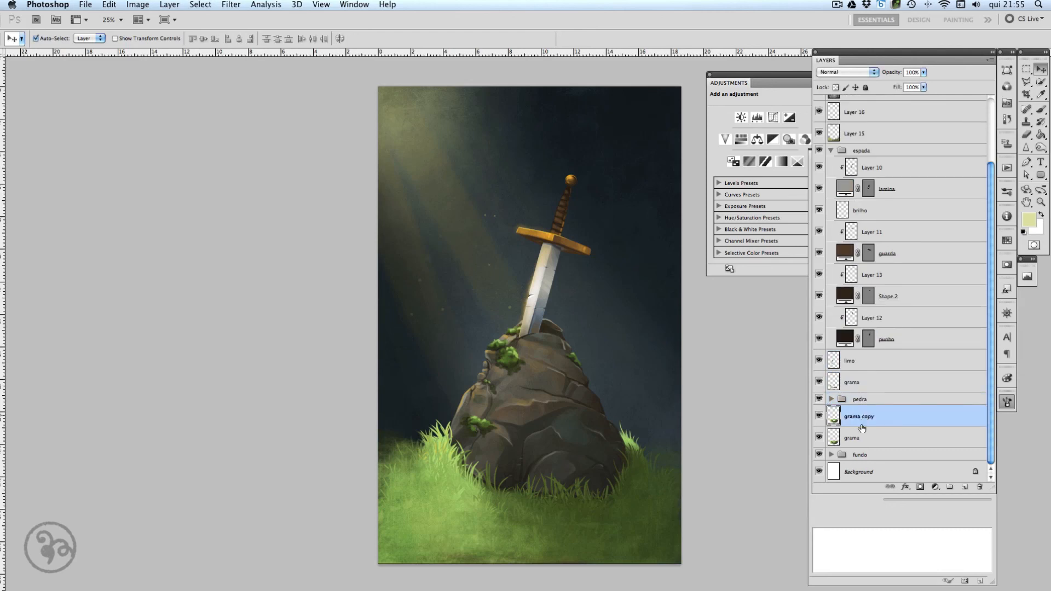
pyautogui.keyDown('shift'); pyautogui.click(861, 435); pyautogui.keyUp('shift')
pyautogui.press('super+g')
pyautogui.write('grama_tr')
pyautogui.press('Return')
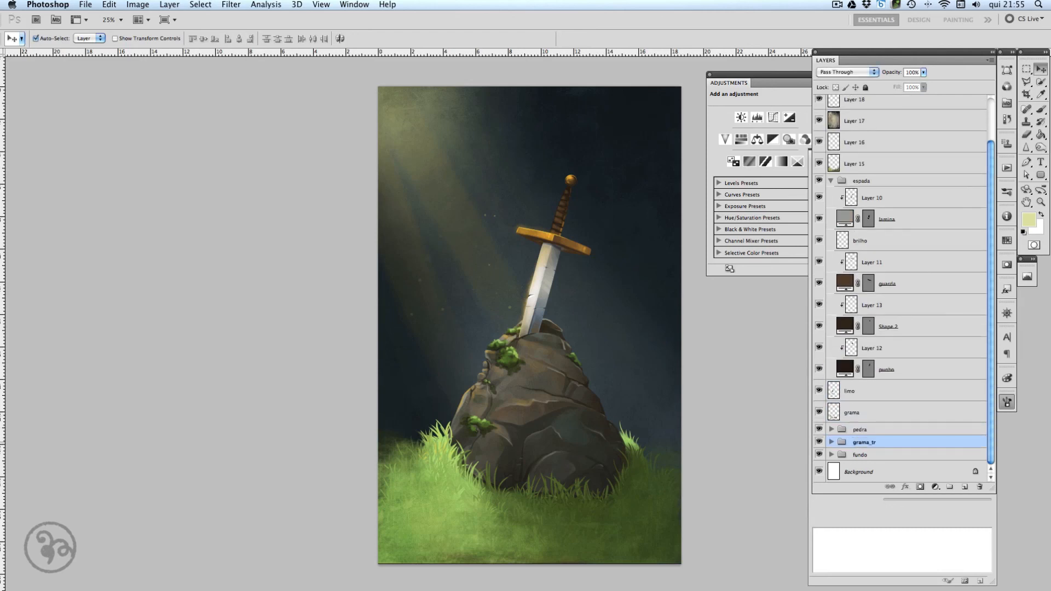
# Group the limo layer and the grama layer above the pedra group and name the group mato_frente.
pyautogui.click(867, 419)
pyautogui.keyDown('shift'); pyautogui.click(860, 391); pyautogui.keyUp('shift')
pyautogui.press('super+g')
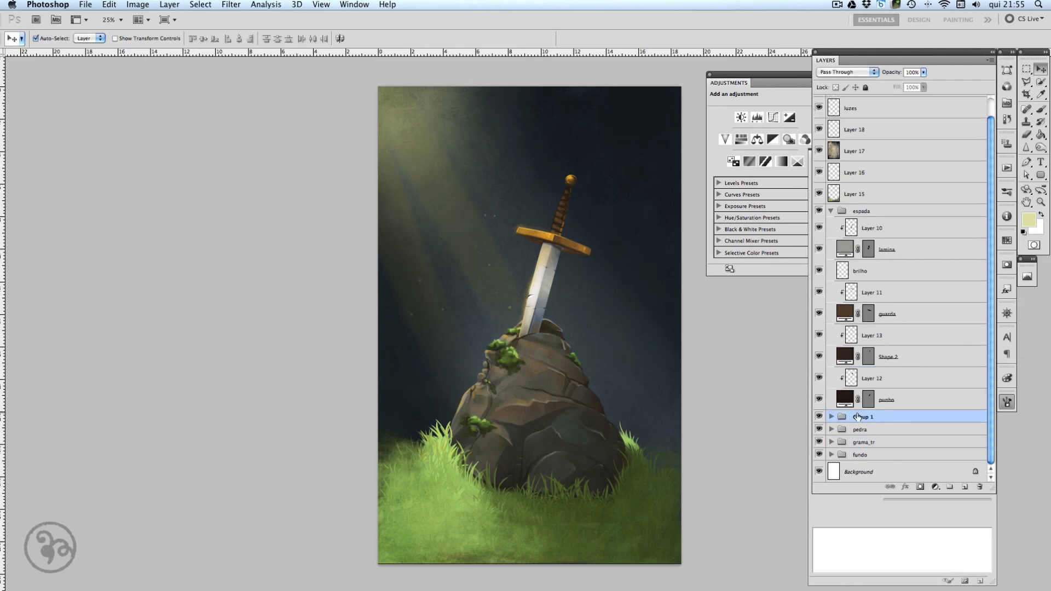
pyautogui.doubleClick(860, 418)
pyautogui.write('mato_frente')
pyautogui.press('Return')
# Collapse the espada group and move Layer 15 into the mato_frente group, leaving that group collapsed.
pyautogui.click(831, 210)
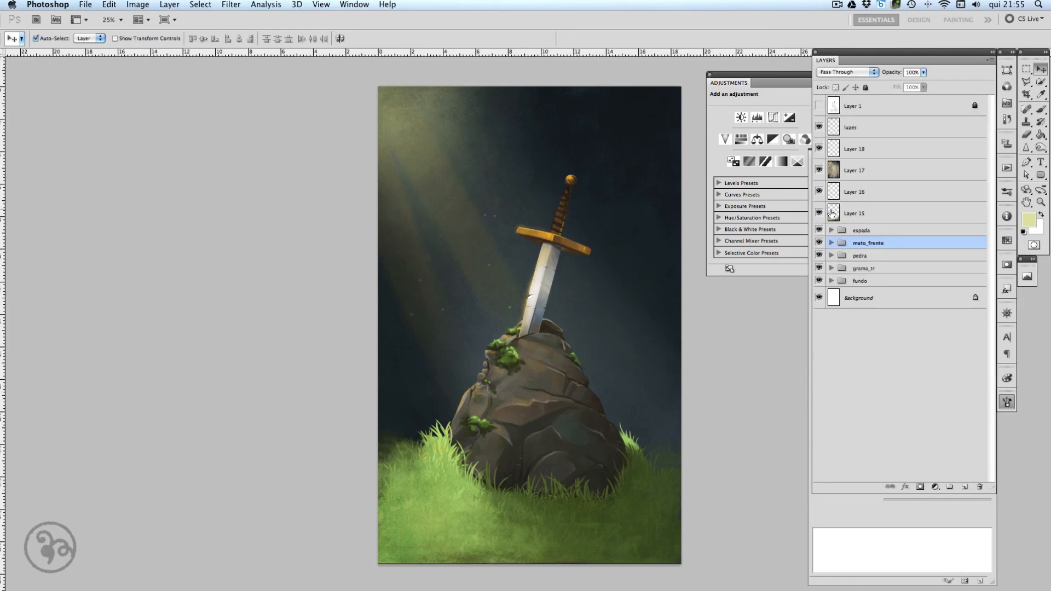
pyautogui.moveTo(848, 213); pyautogui.dragTo(855, 243)
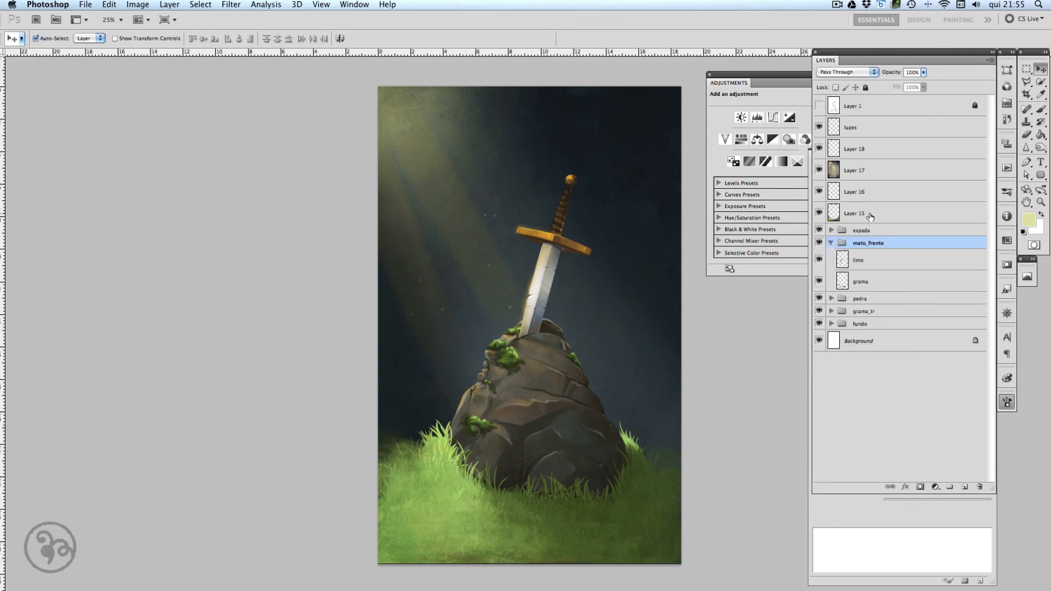
pyautogui.click(831, 221)
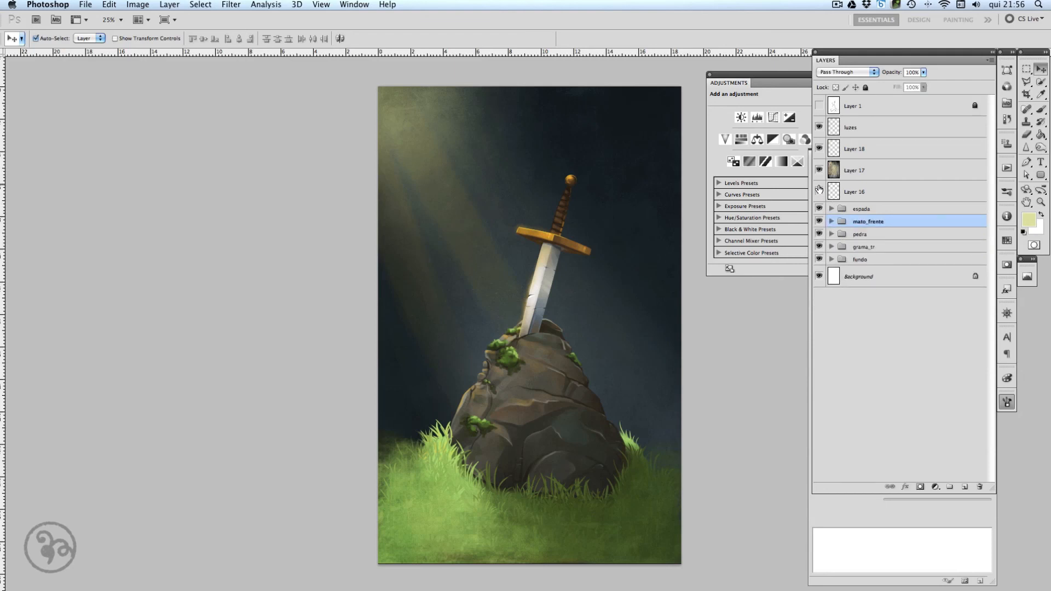
# Rename Layer 16 with the dust specks as flair and Layer 17 with the canvas texture as textura.
pyautogui.doubleClick(850, 192)
pyautogui.write('flair')
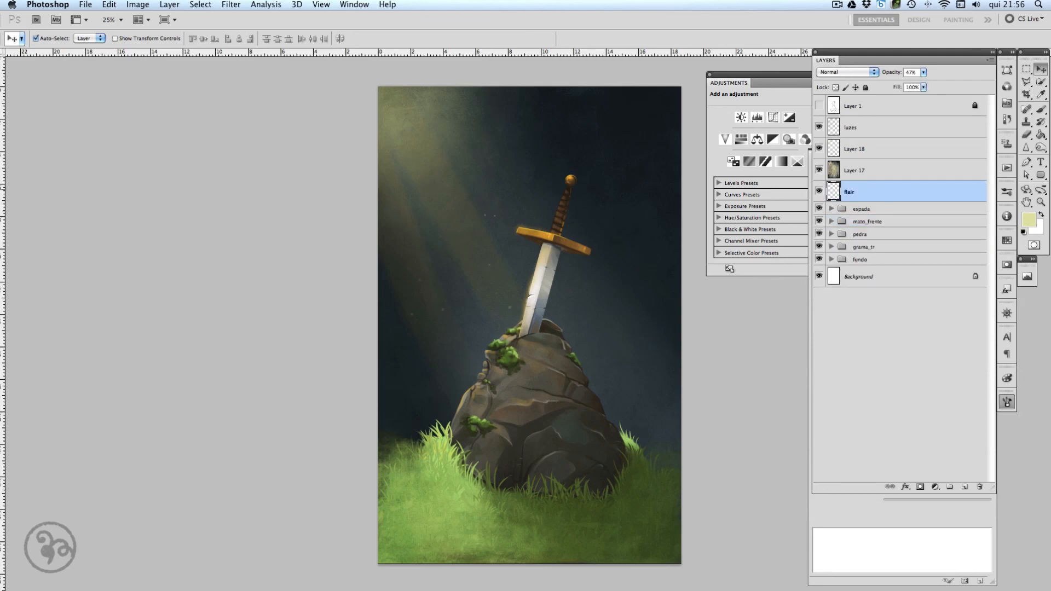
pyautogui.doubleClick(854, 170)
pyautogui.write('textura')
pyautogui.press('Return')
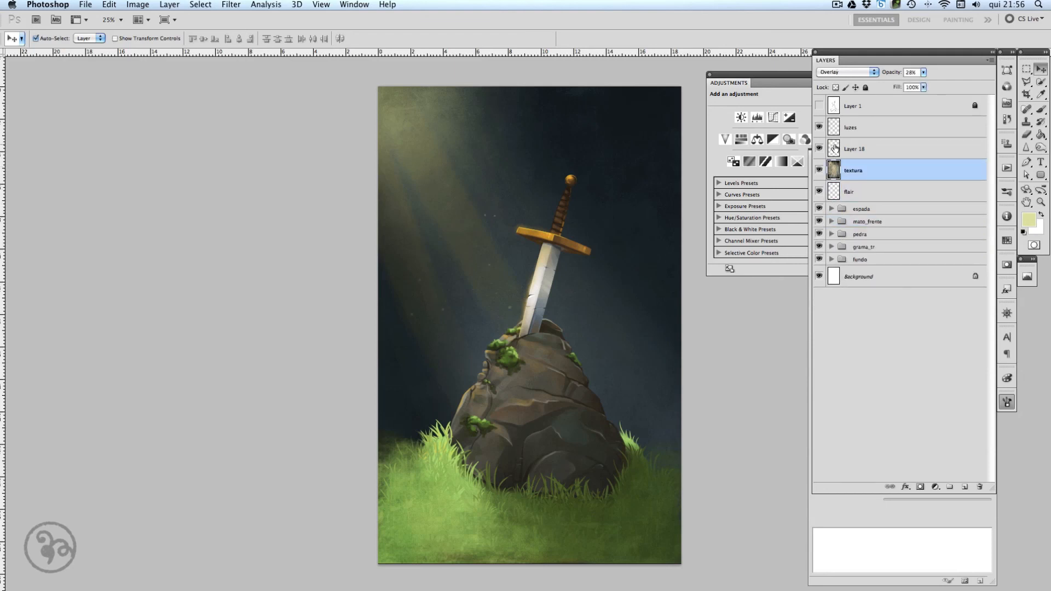
# Toggle Layer 18's visibility to check its glow and merge it with the luzes layer.
pyautogui.click(819, 148)
pyautogui.click(819, 148)
pyautogui.click(854, 129)
pyautogui.keyDown('shift'); pyautogui.click(868, 152); pyautogui.keyUp('shift')
pyautogui.press('super+e')
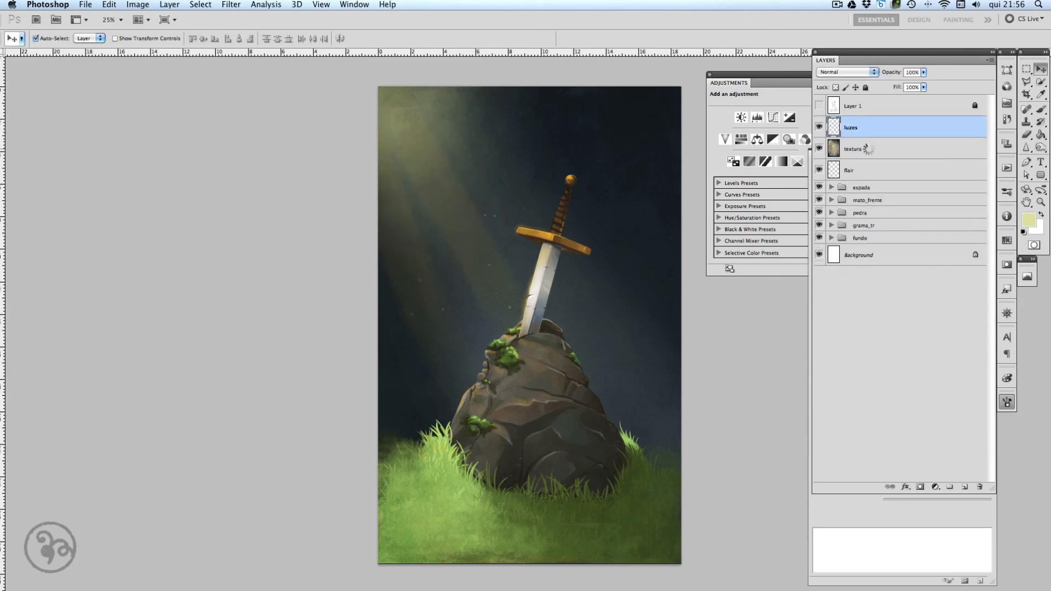